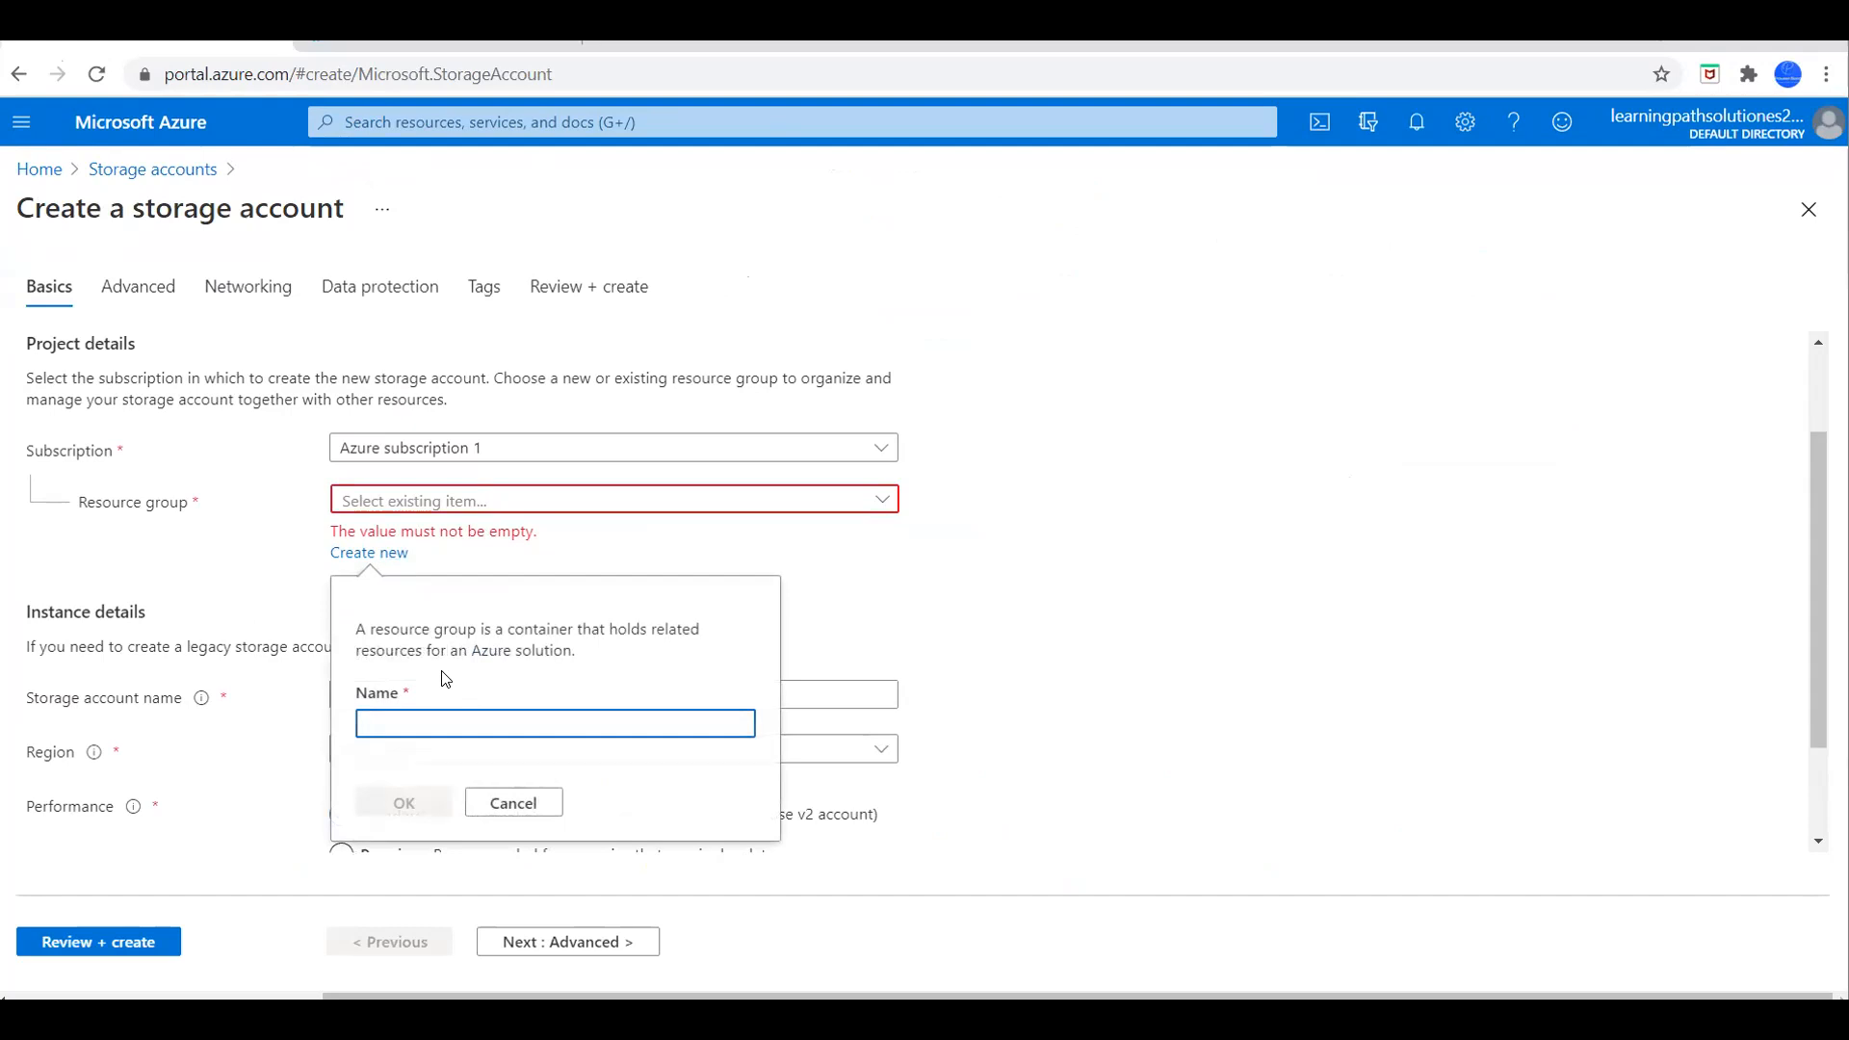
Create a new resource group named RG-01 for the storage account and name the account azrsnwflkacct01.
text(G-01)
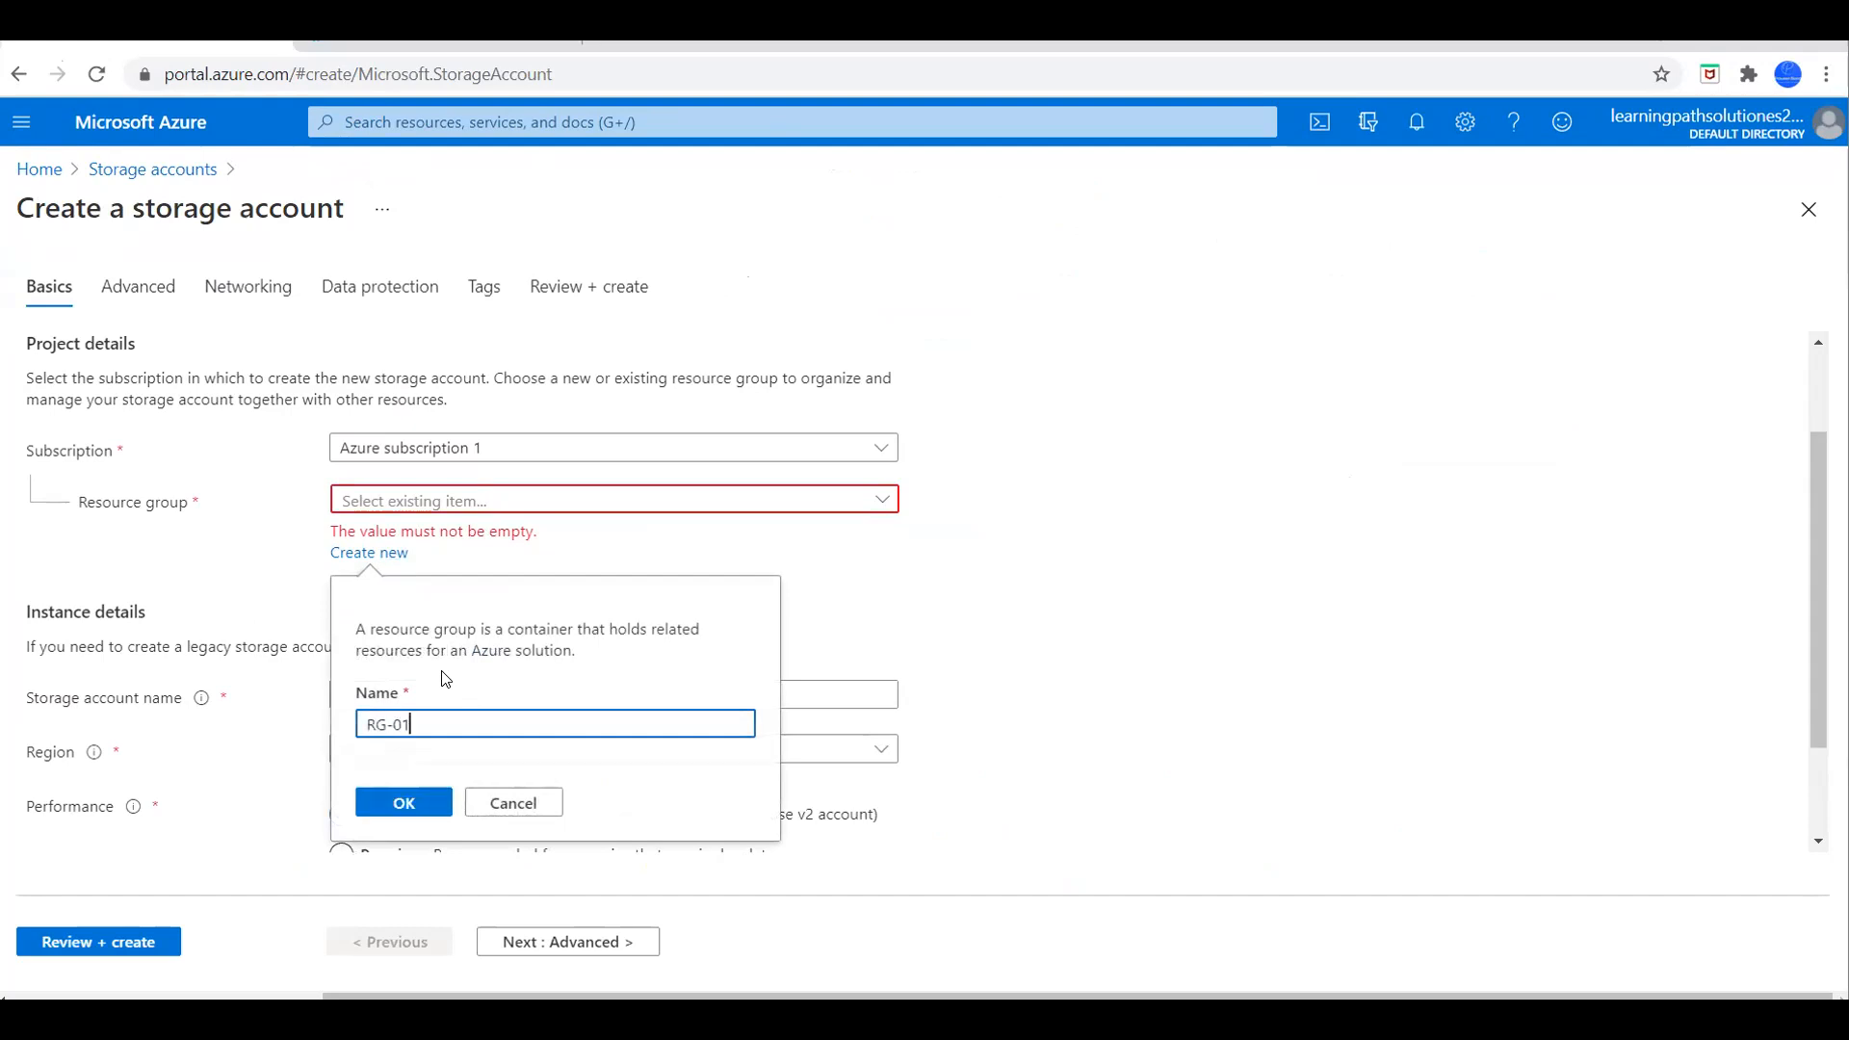
click(404, 802)
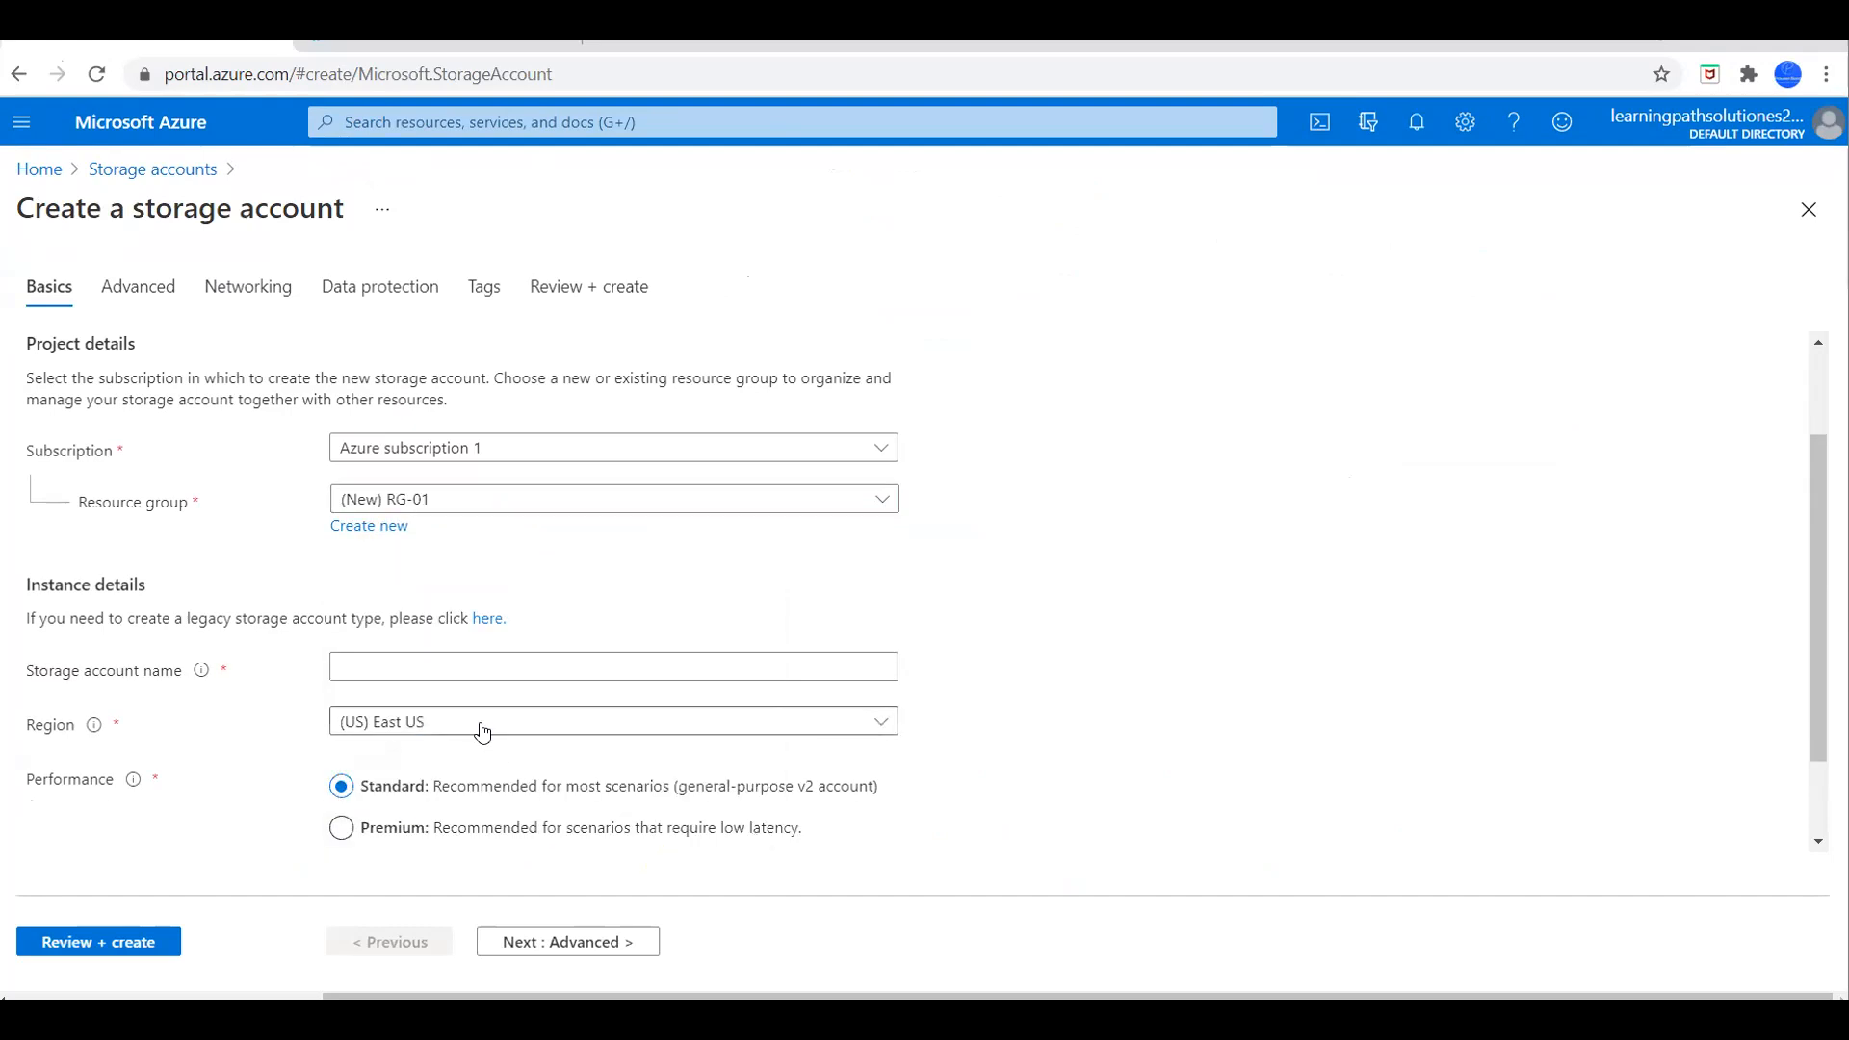
click(375, 664)
text(azrs)
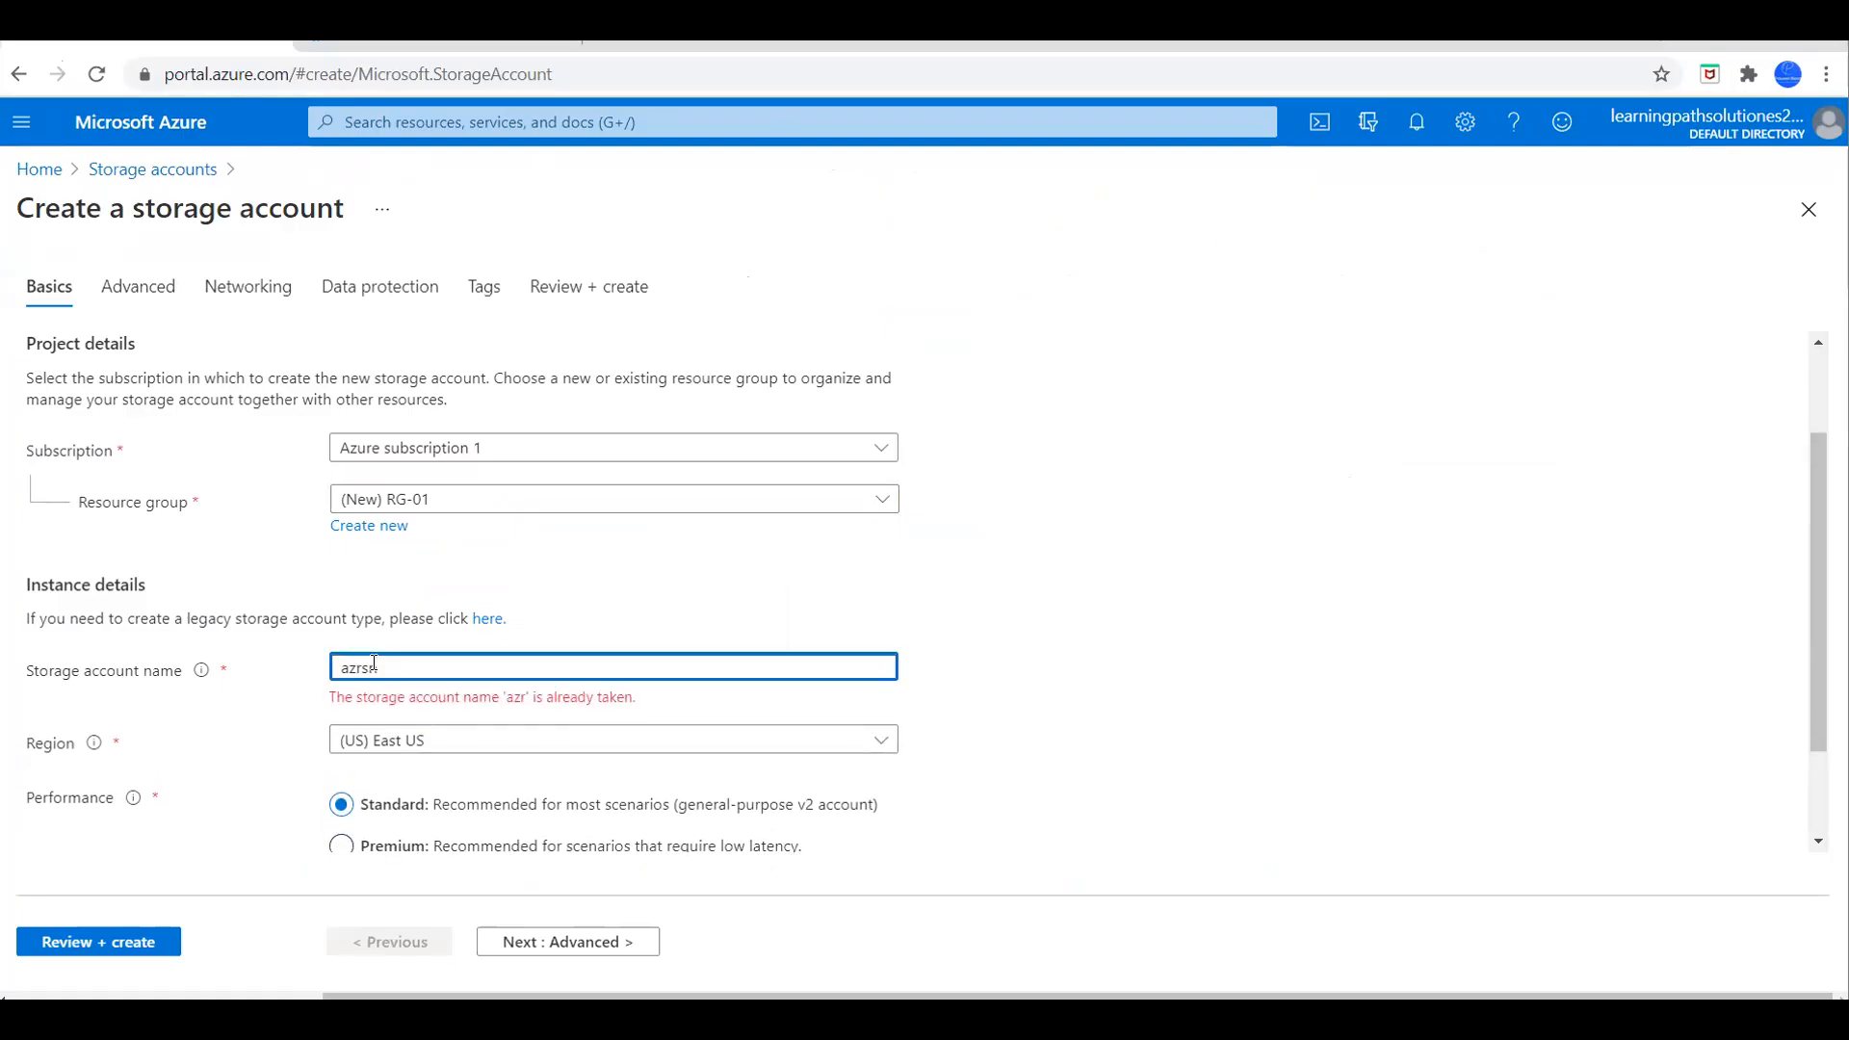
text(rwflkacct01)
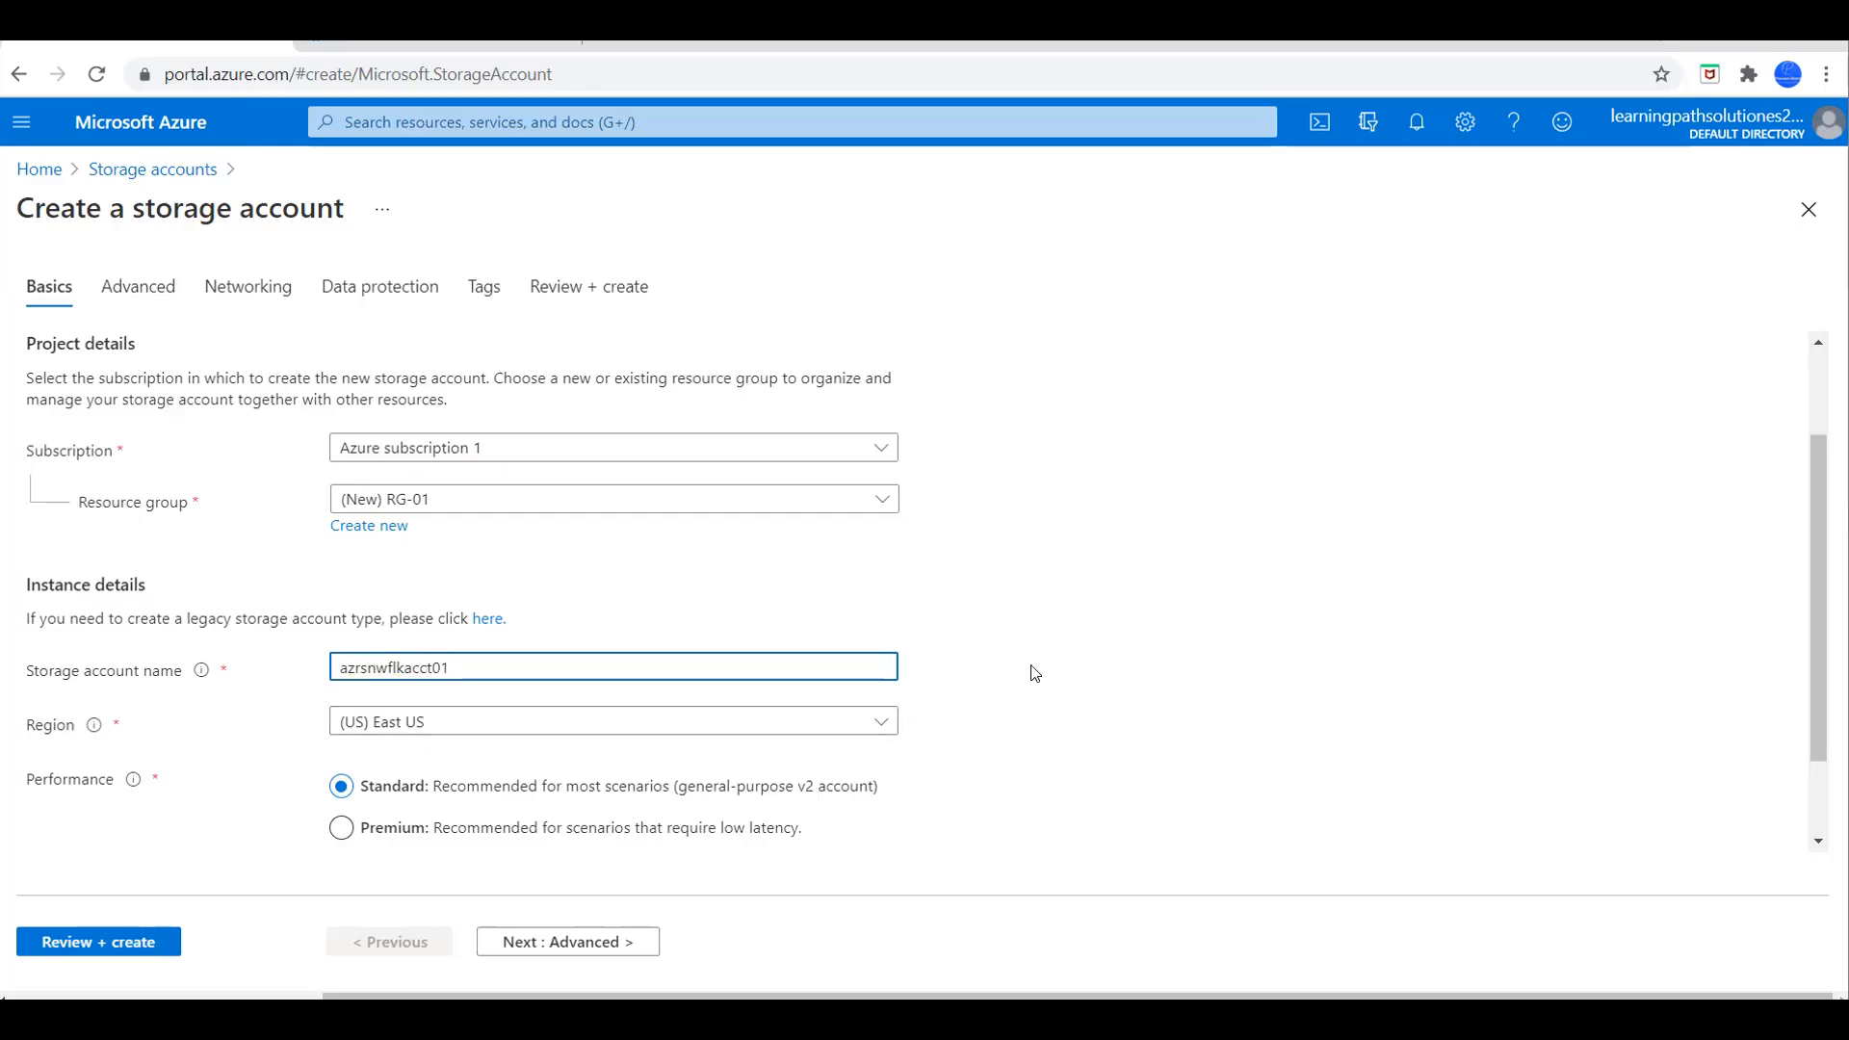
Set the storage account's redundancy to Locally-redundant storage (LRS).
scroll(1054, 687, down, 2)
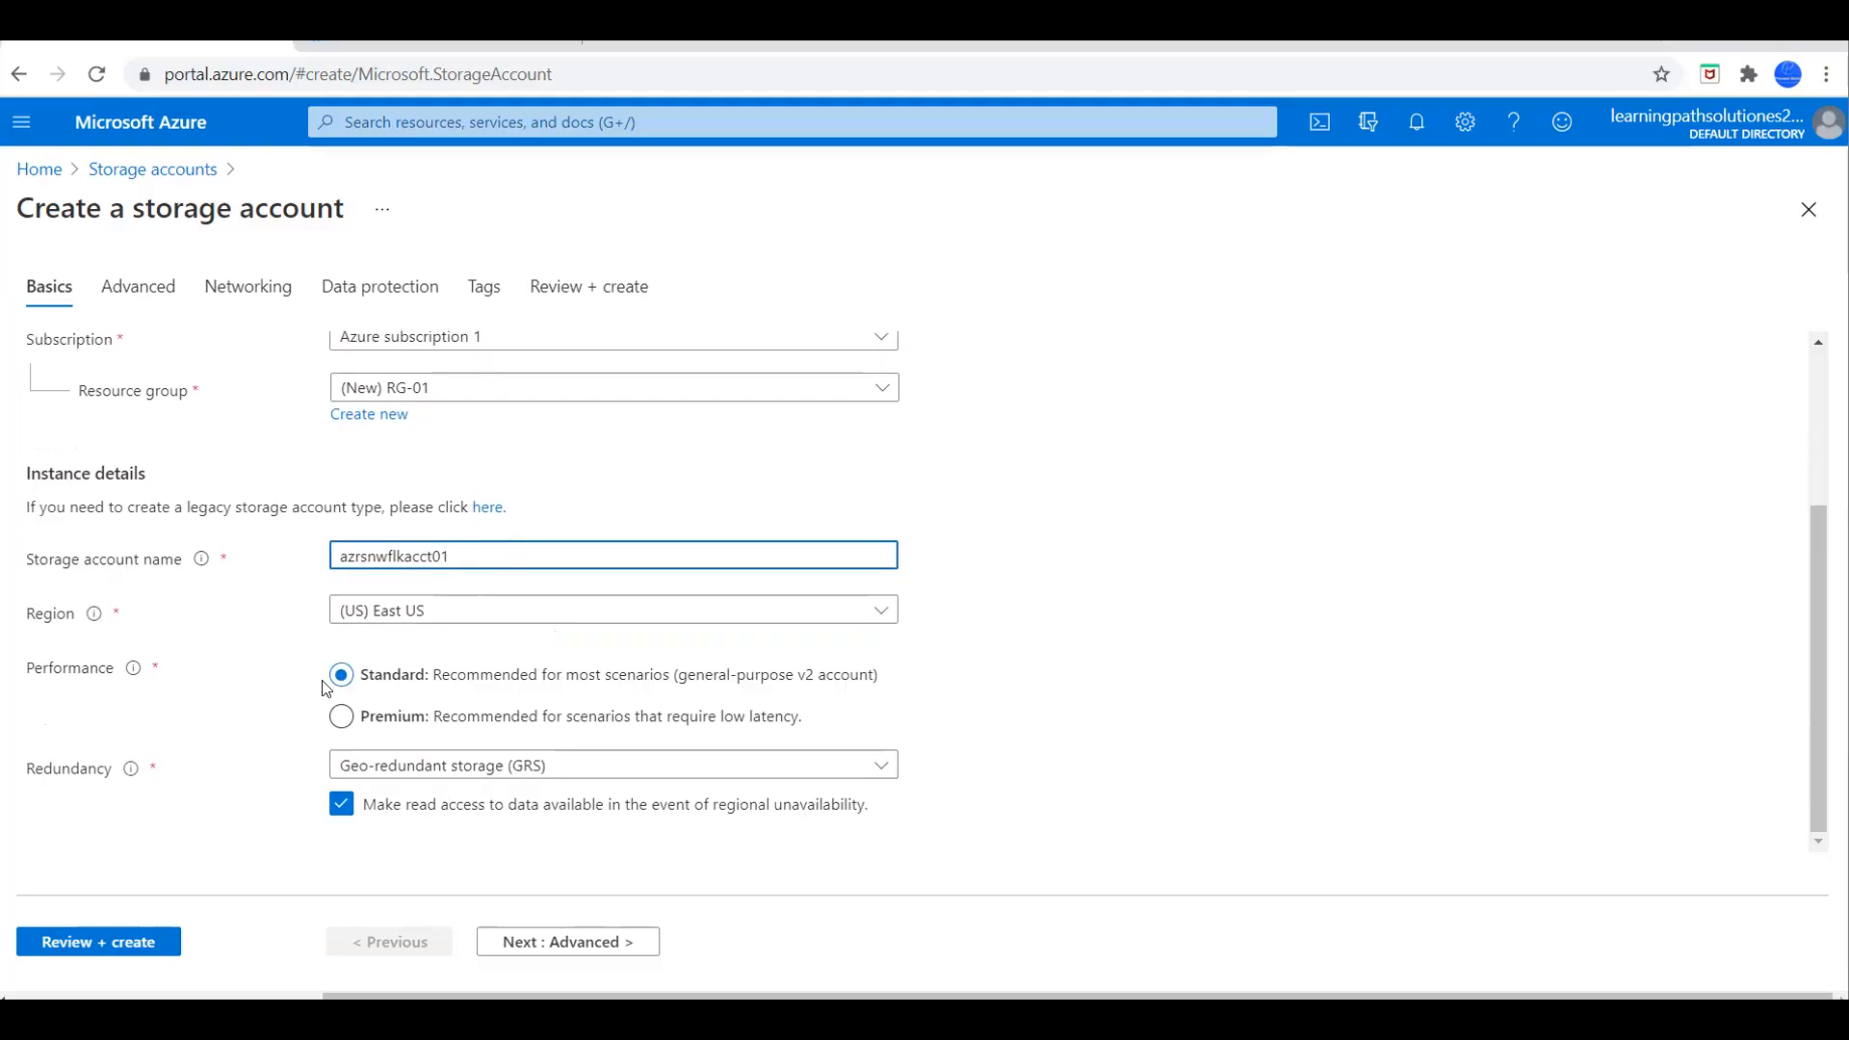
click(496, 773)
click(529, 453)
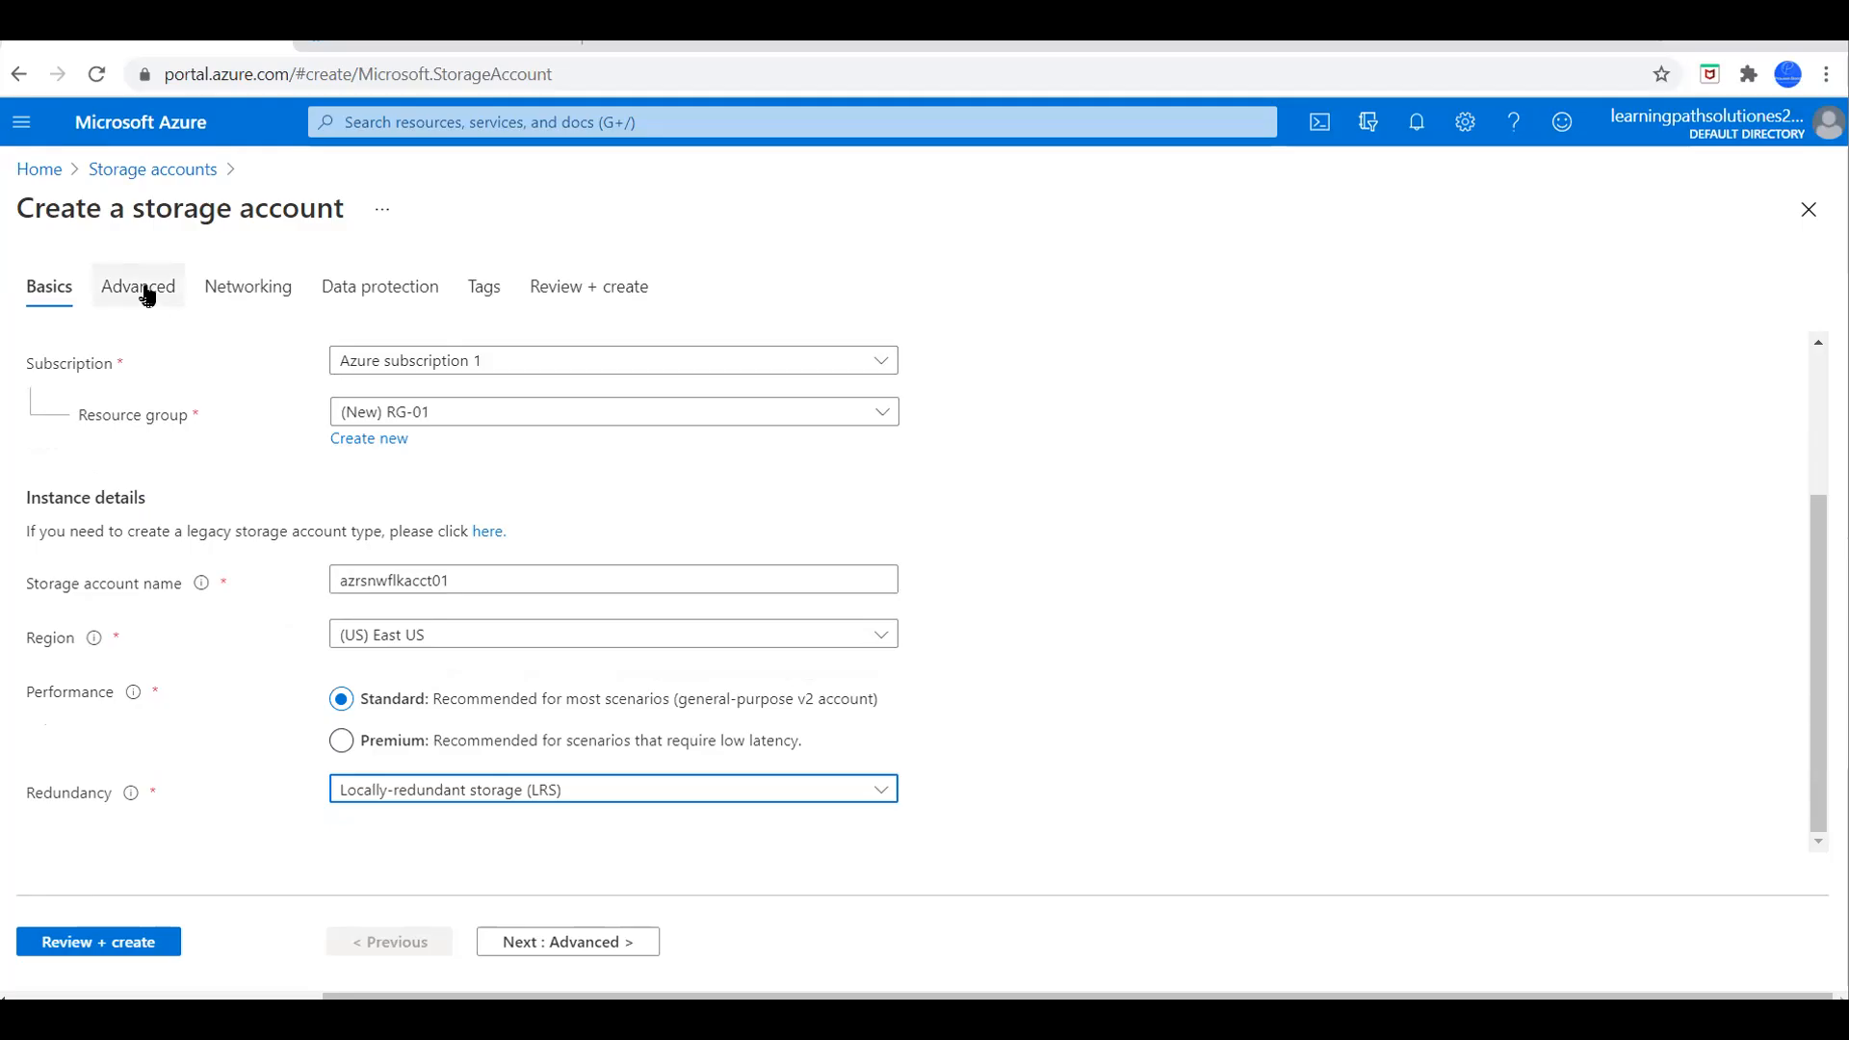
Keep the default advanced and networking settings, and disable soft delete for blobs in the data protection settings.
click(575, 941)
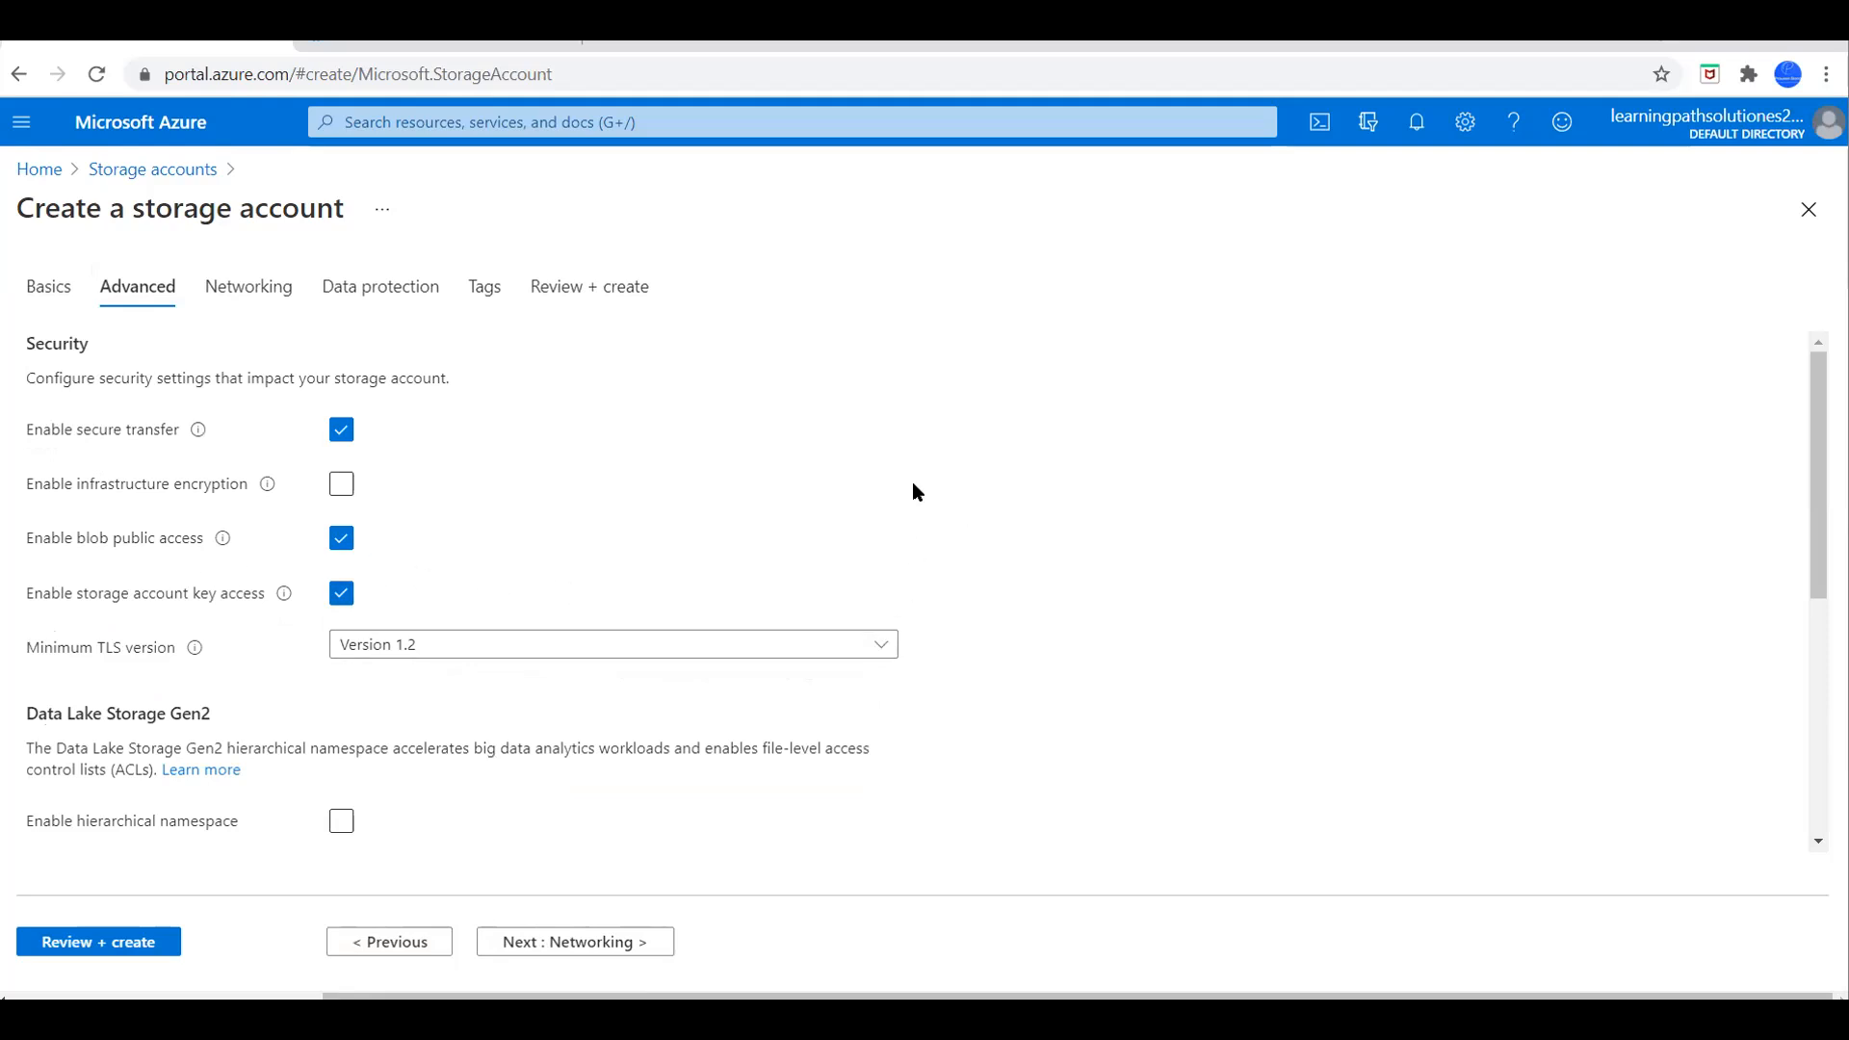
click(568, 948)
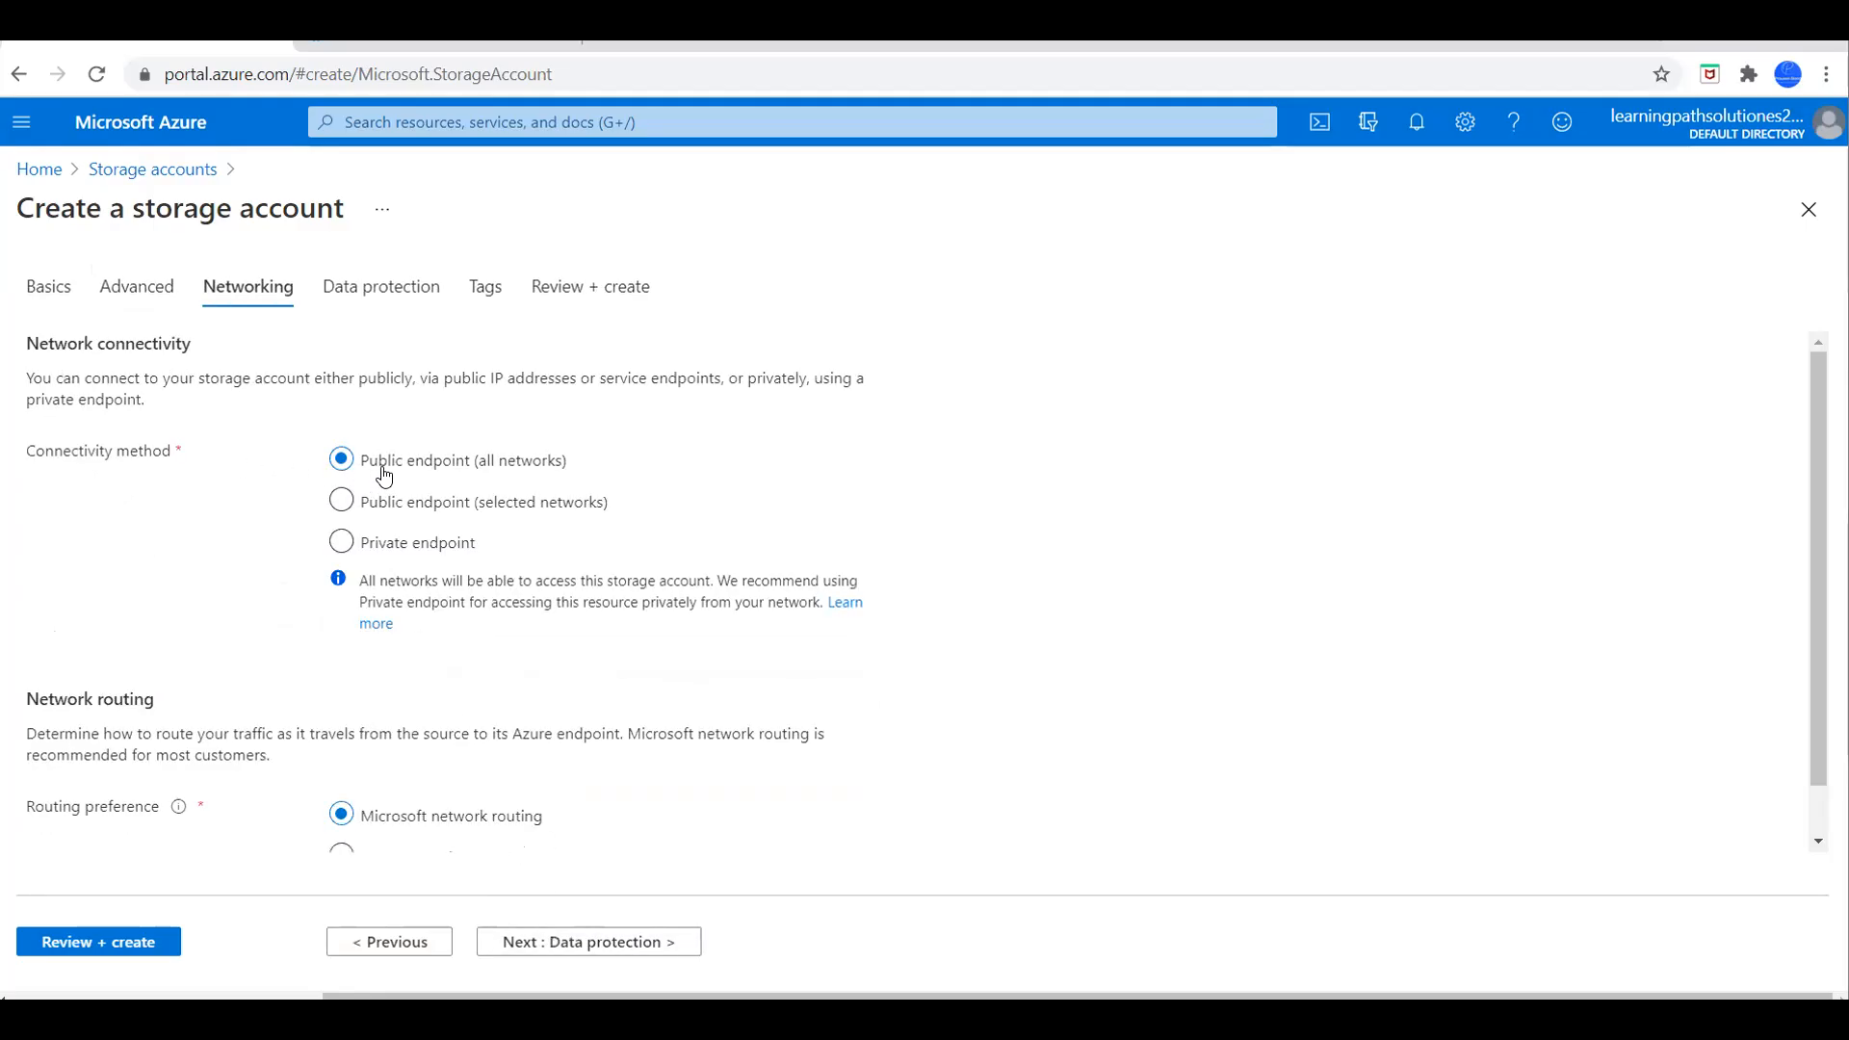
scroll(823, 631, down, 1)
scroll(686, 709, up, 1)
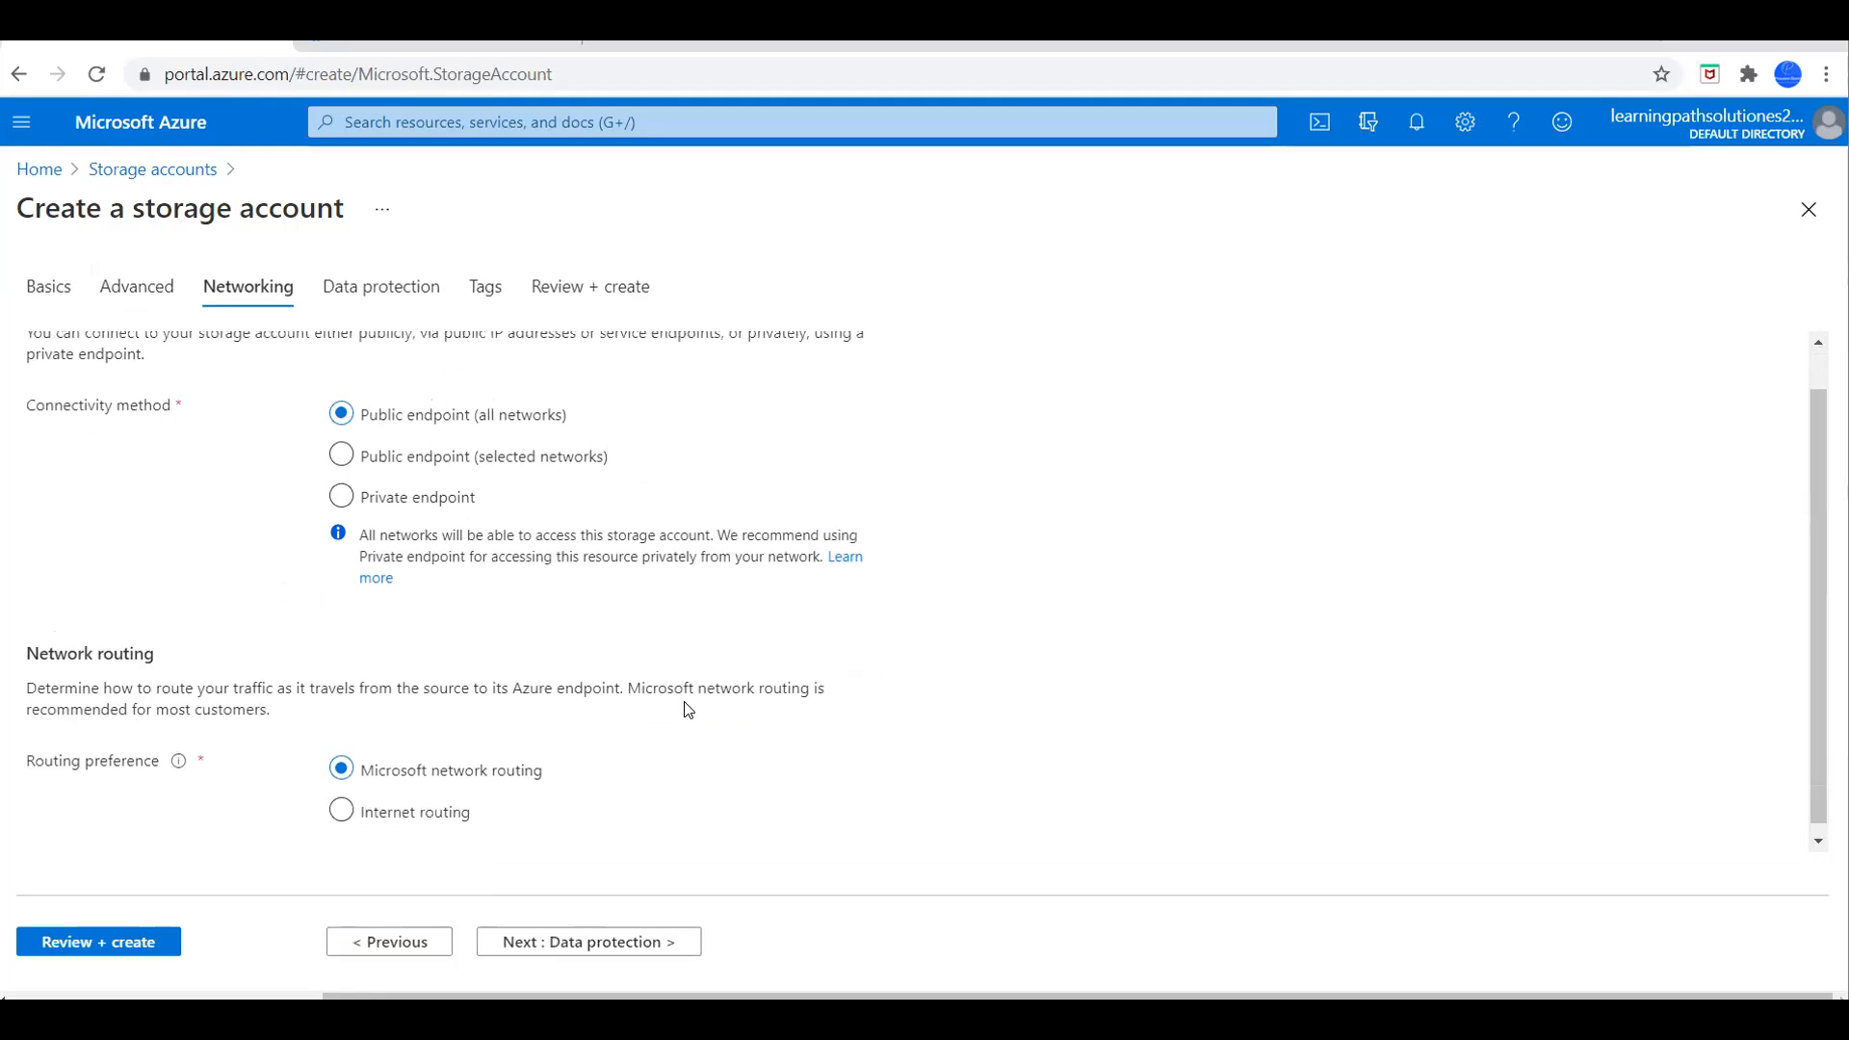
click(591, 944)
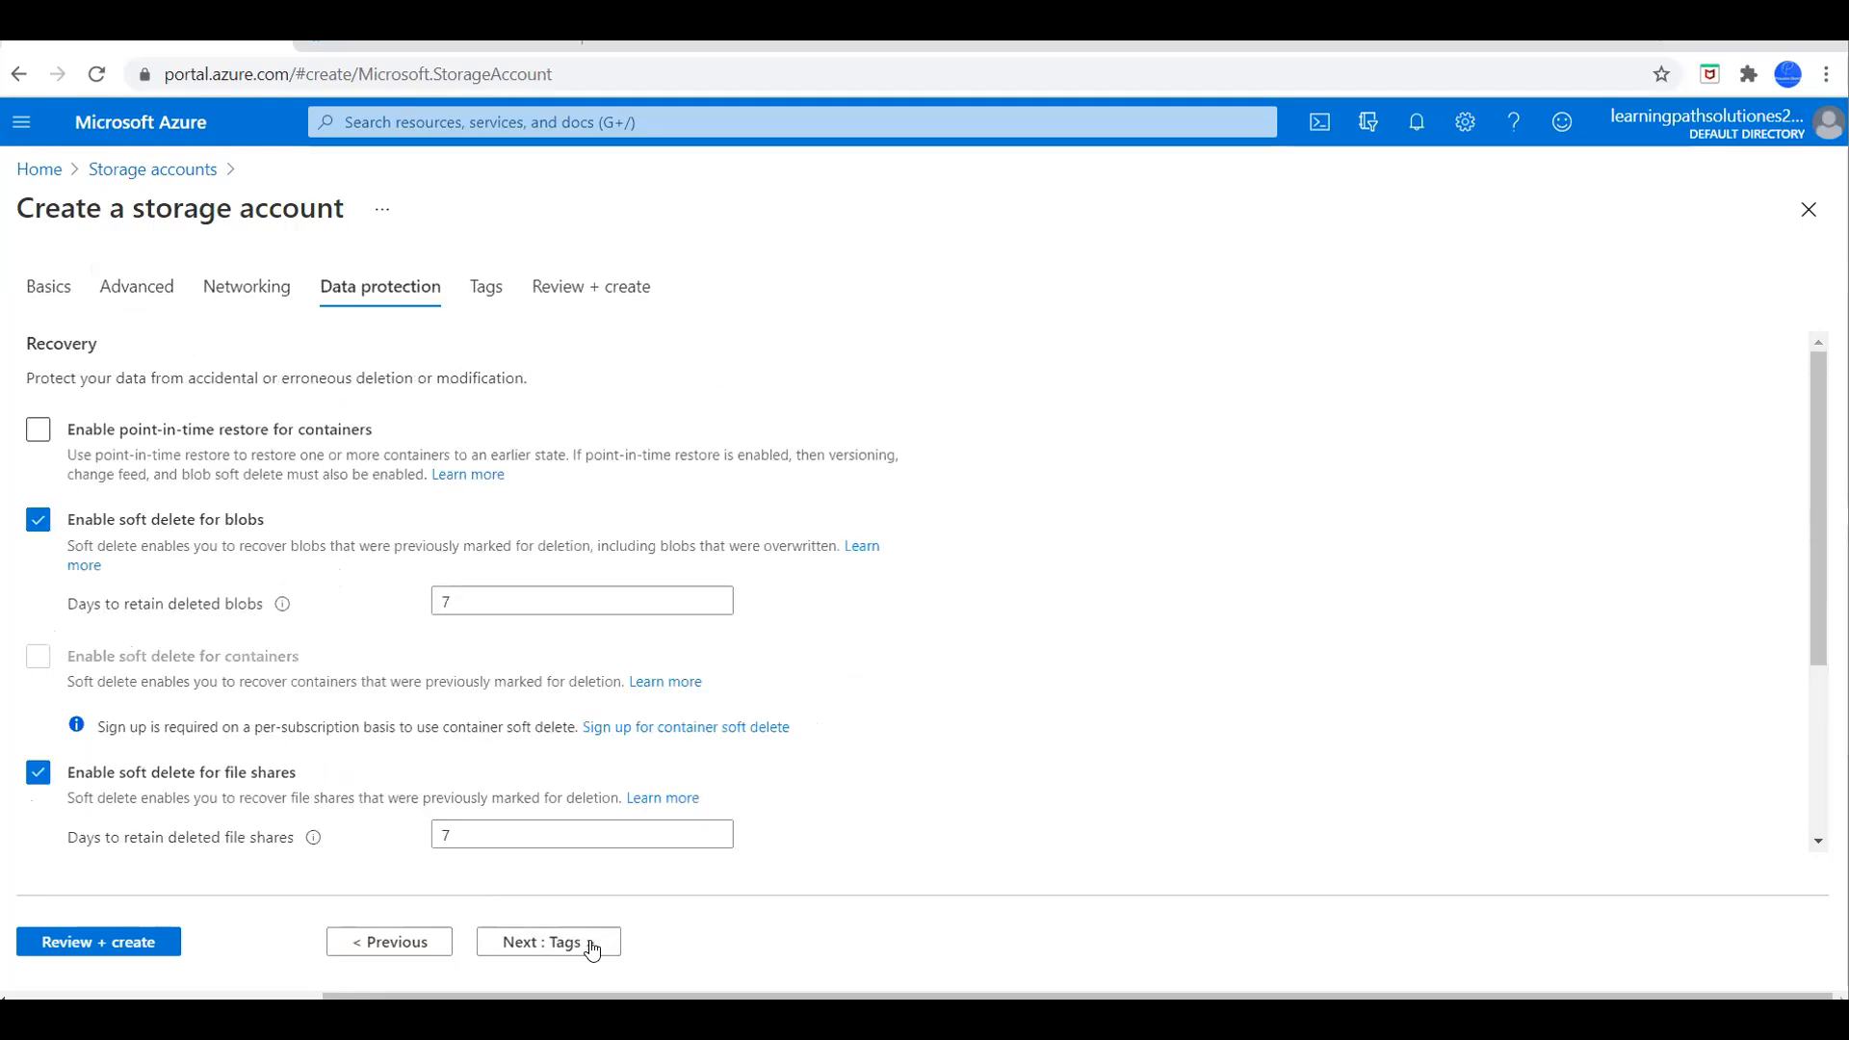
click(37, 521)
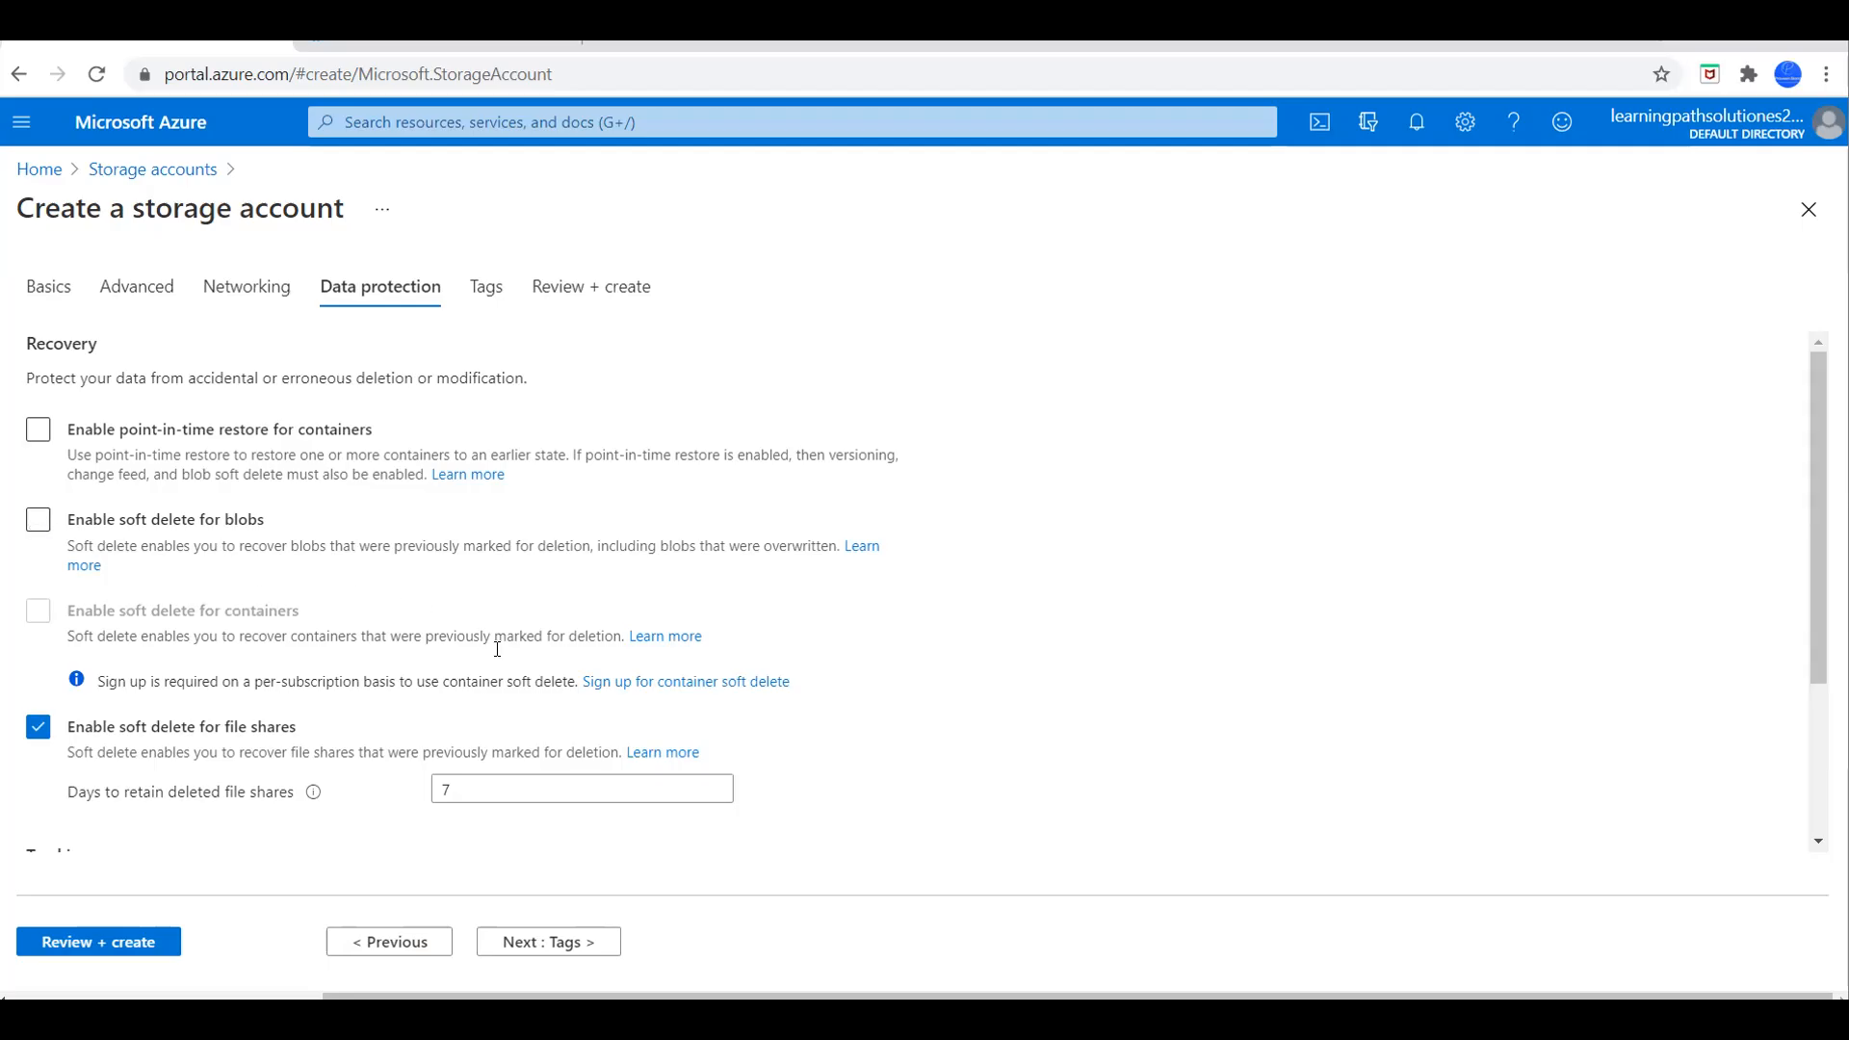
scroll(525, 698, down, 2)
Leave the tags empty, review the storage account's configuration summary and create the account.
click(532, 942)
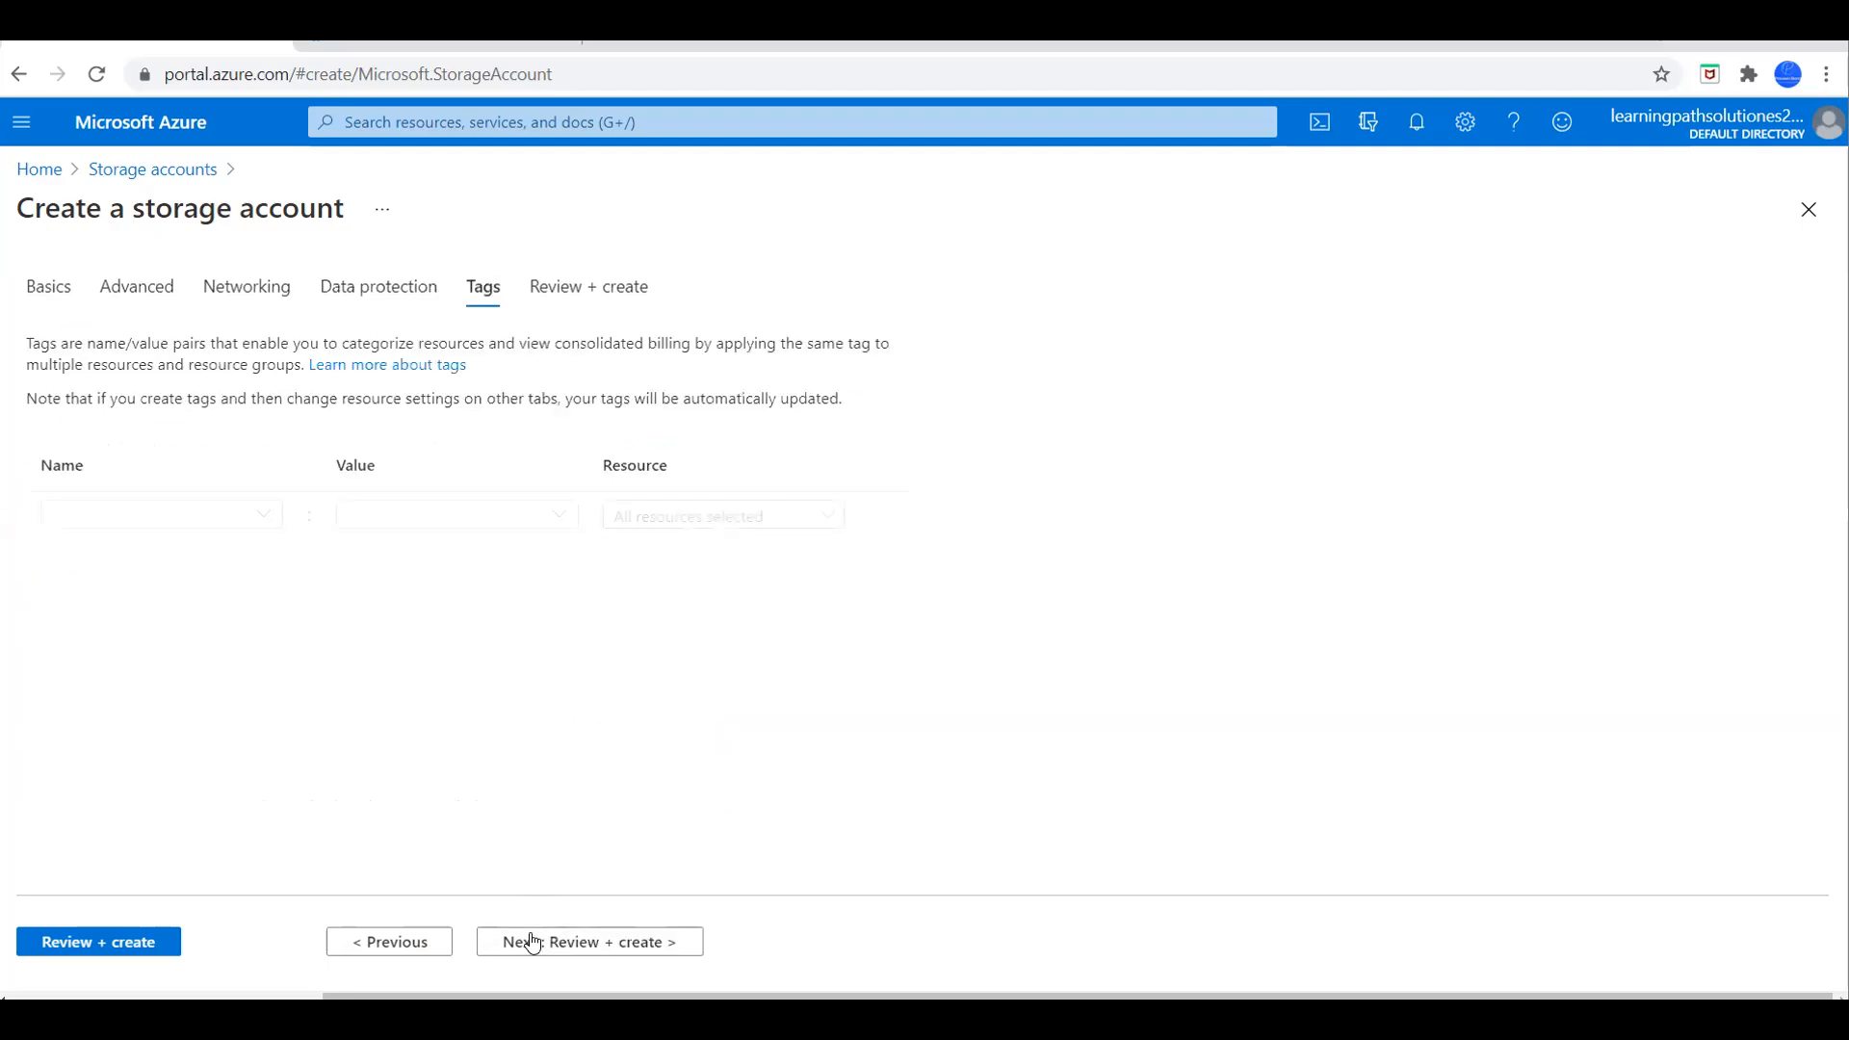
click(556, 943)
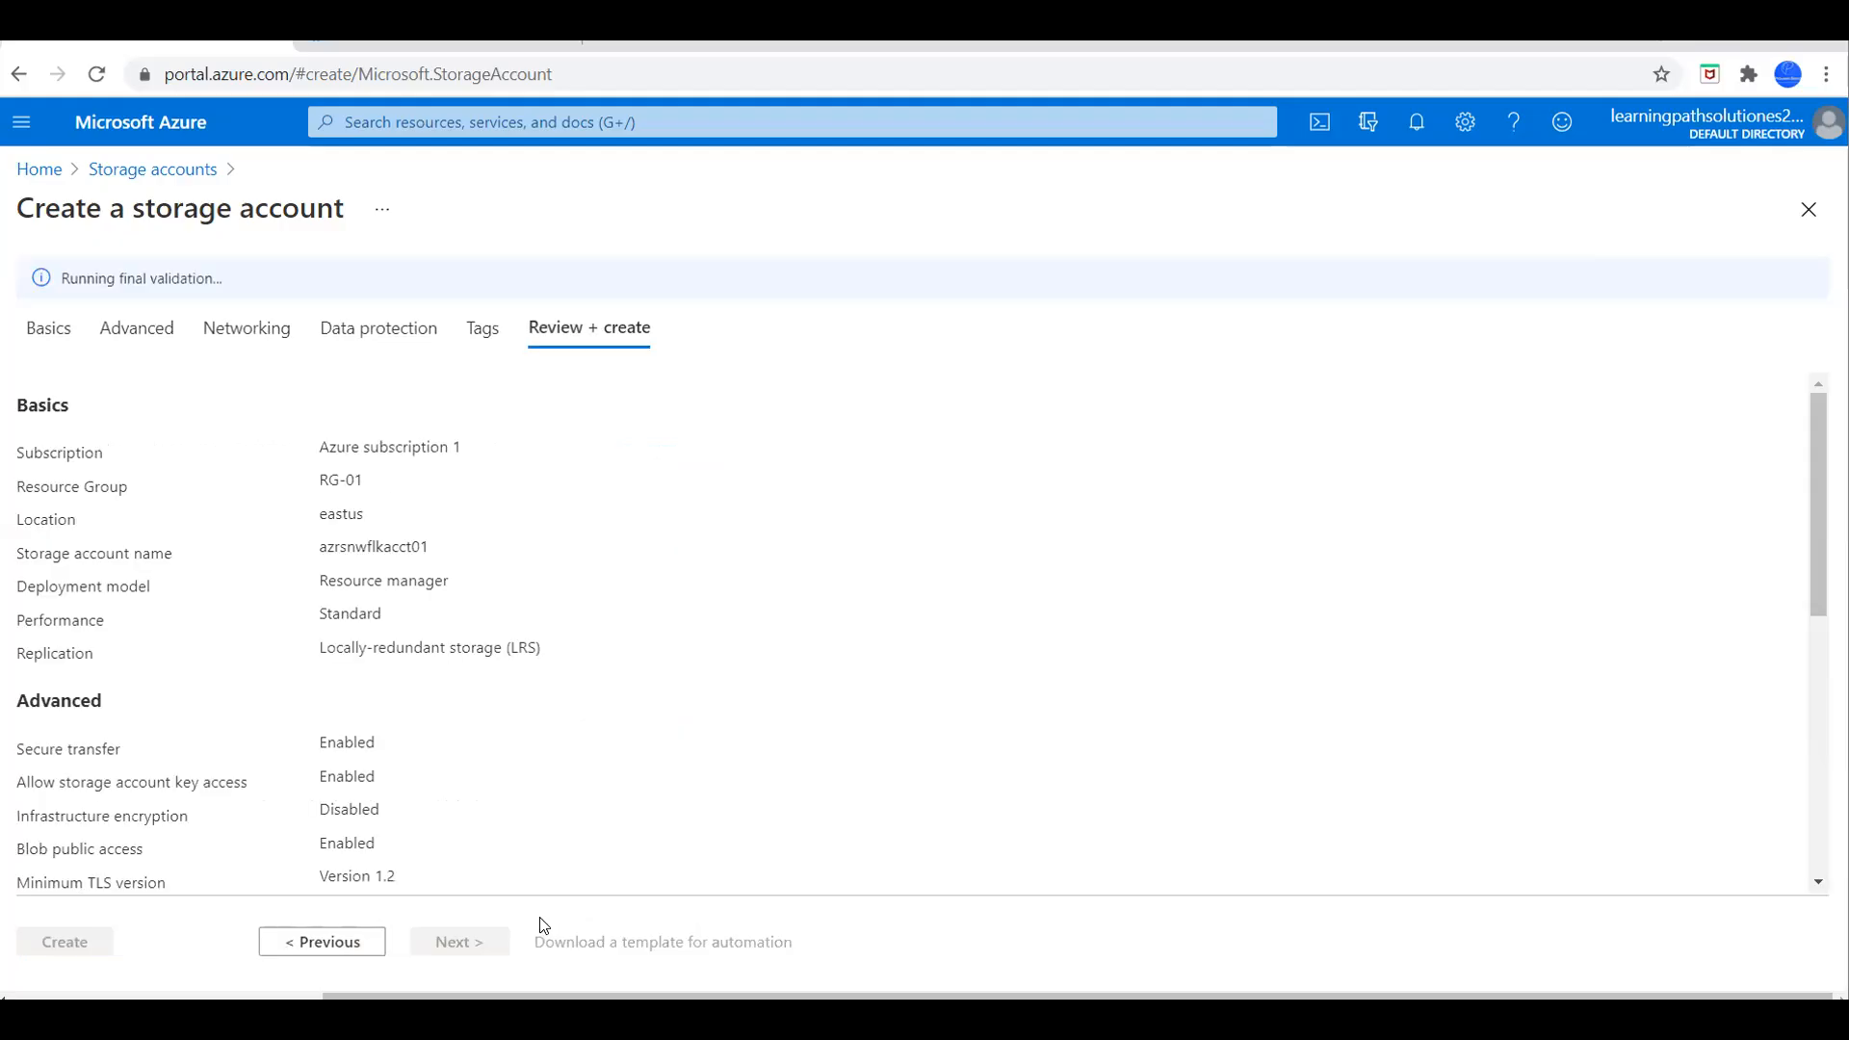
scroll(626, 765, down, 2)
scroll(1198, 698, down, 1)
scroll(1199, 698, down, 5)
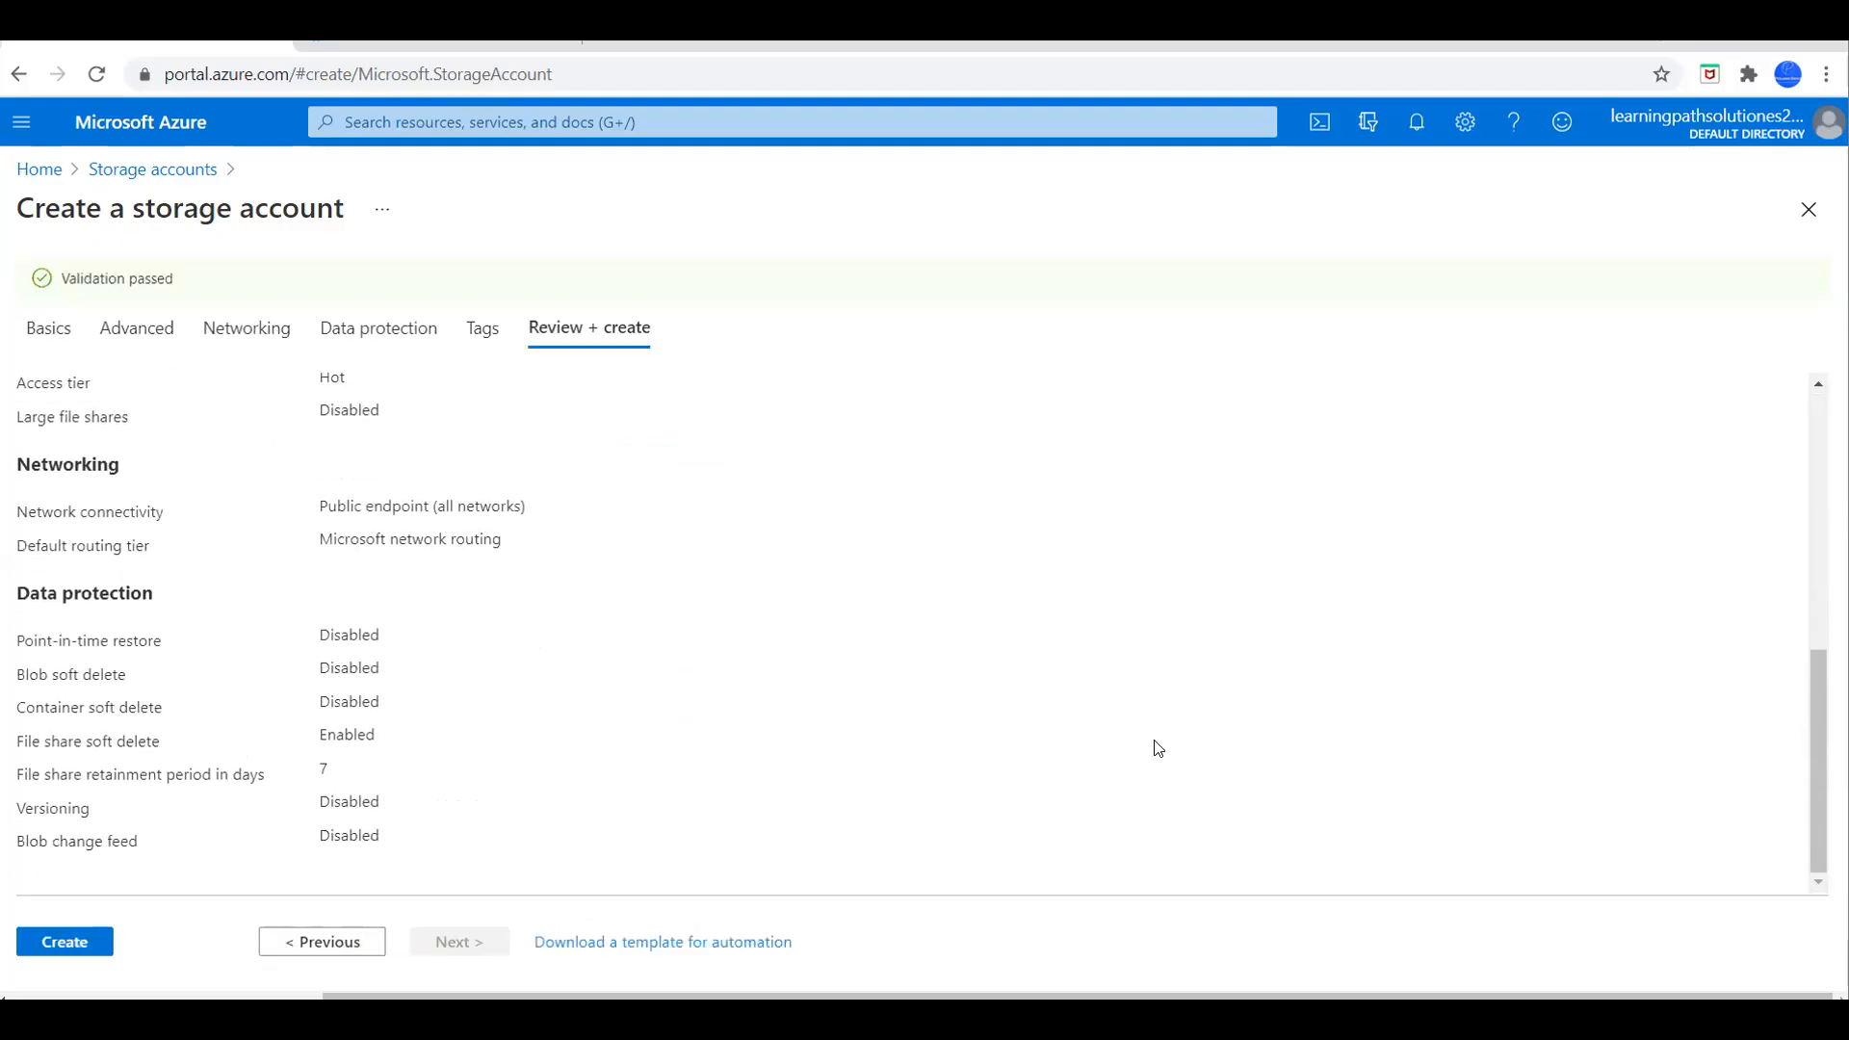
click(63, 948)
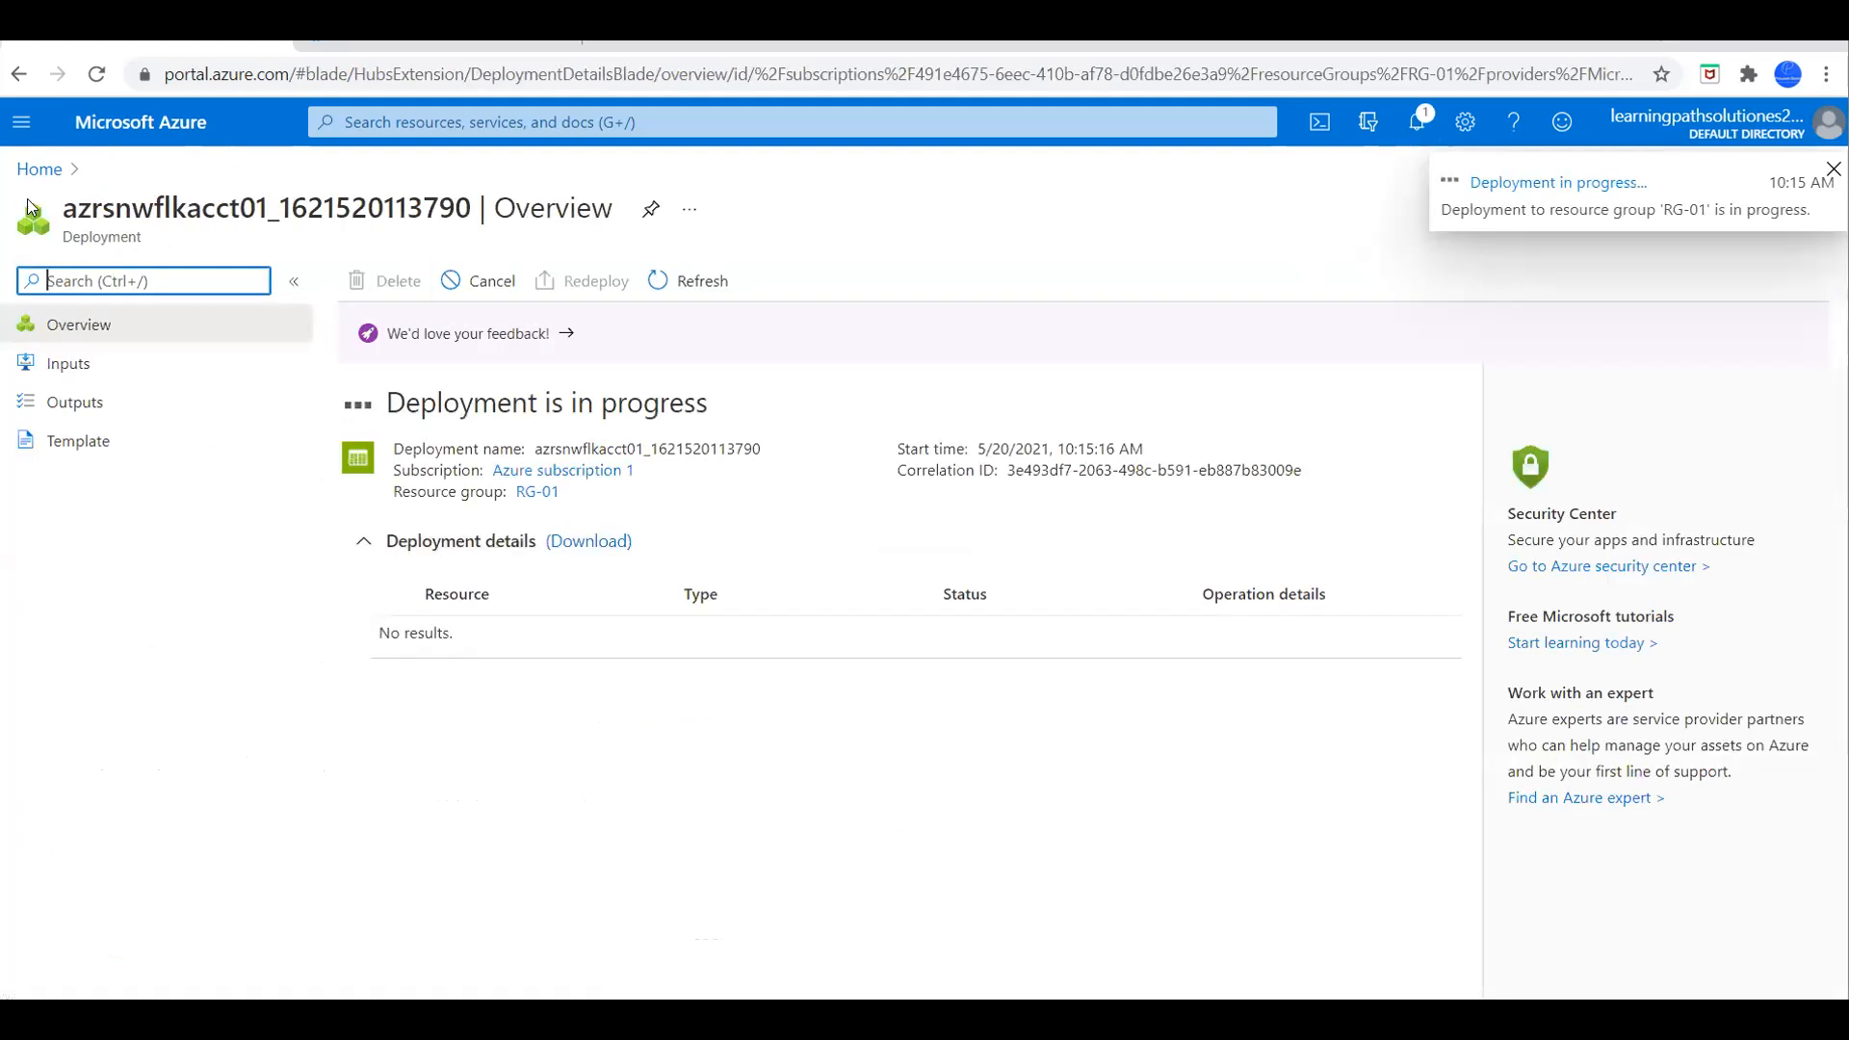
Return to the portal home, search for "data fa", open the Data factories service and start adding a new data factory.
click(38, 170)
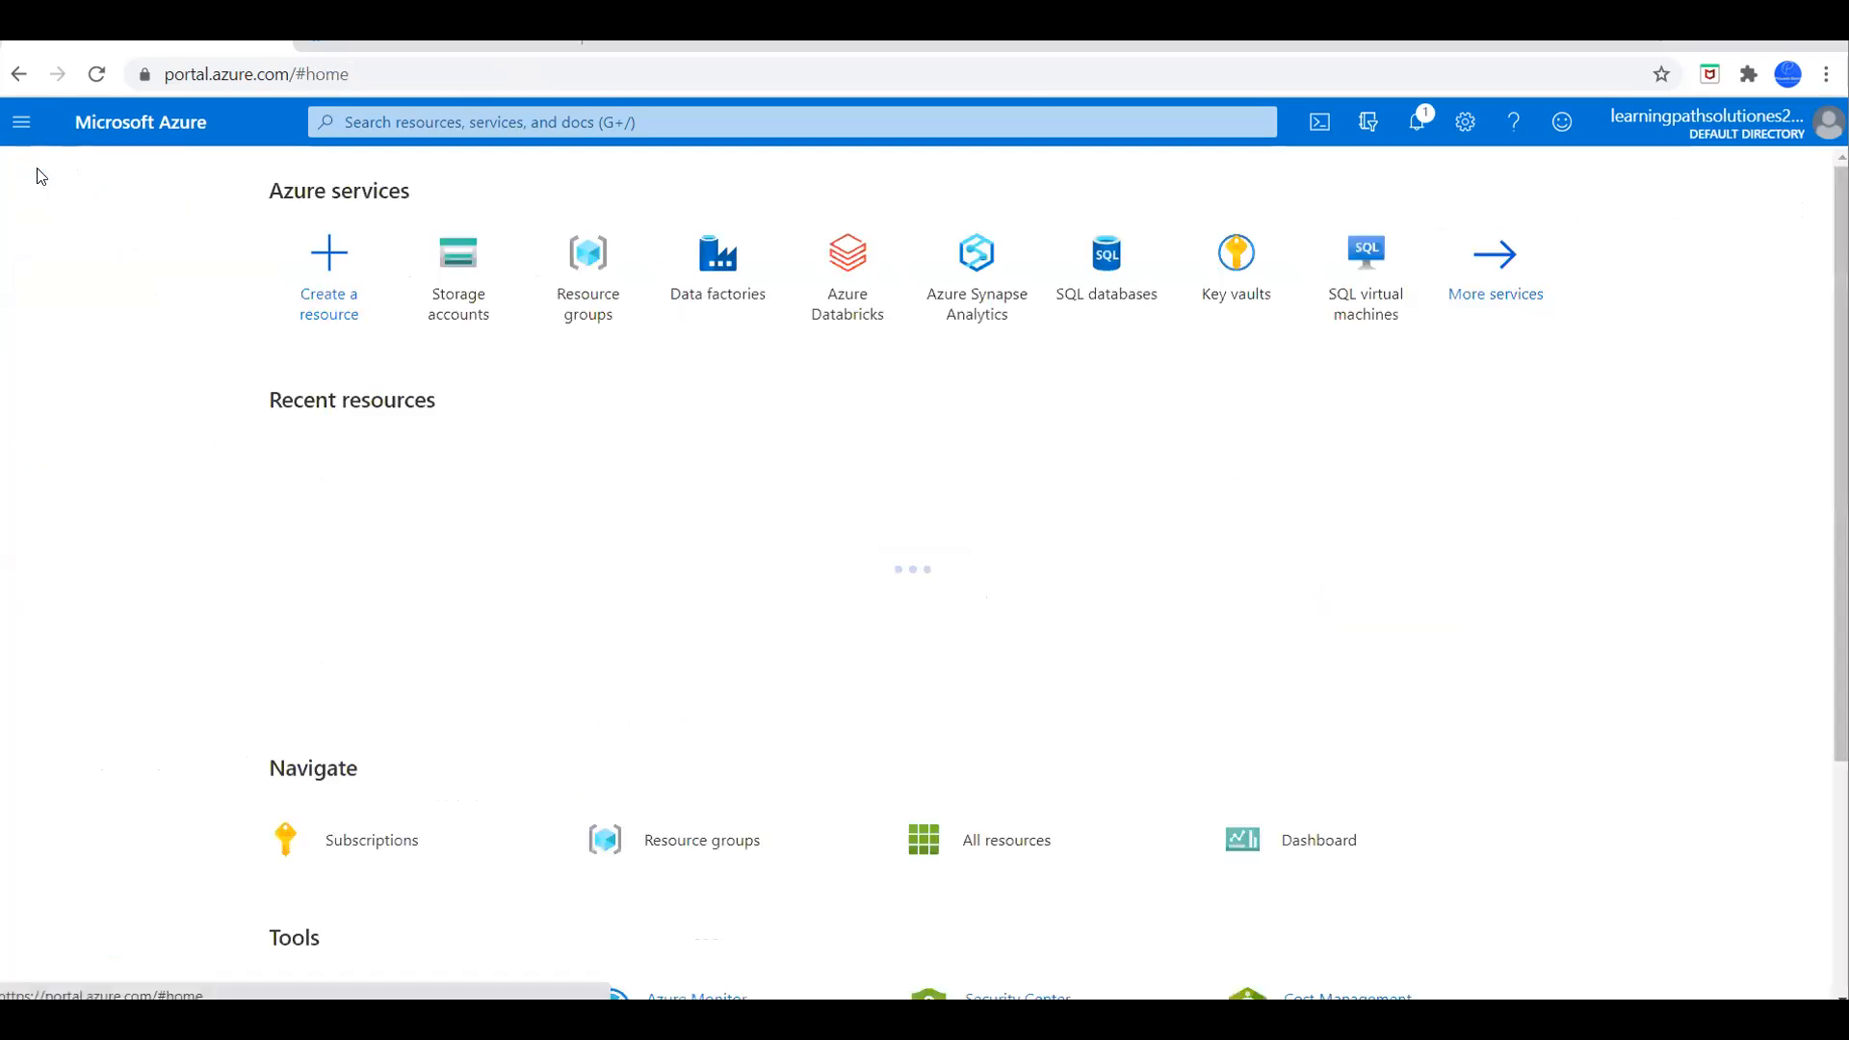
click(499, 133)
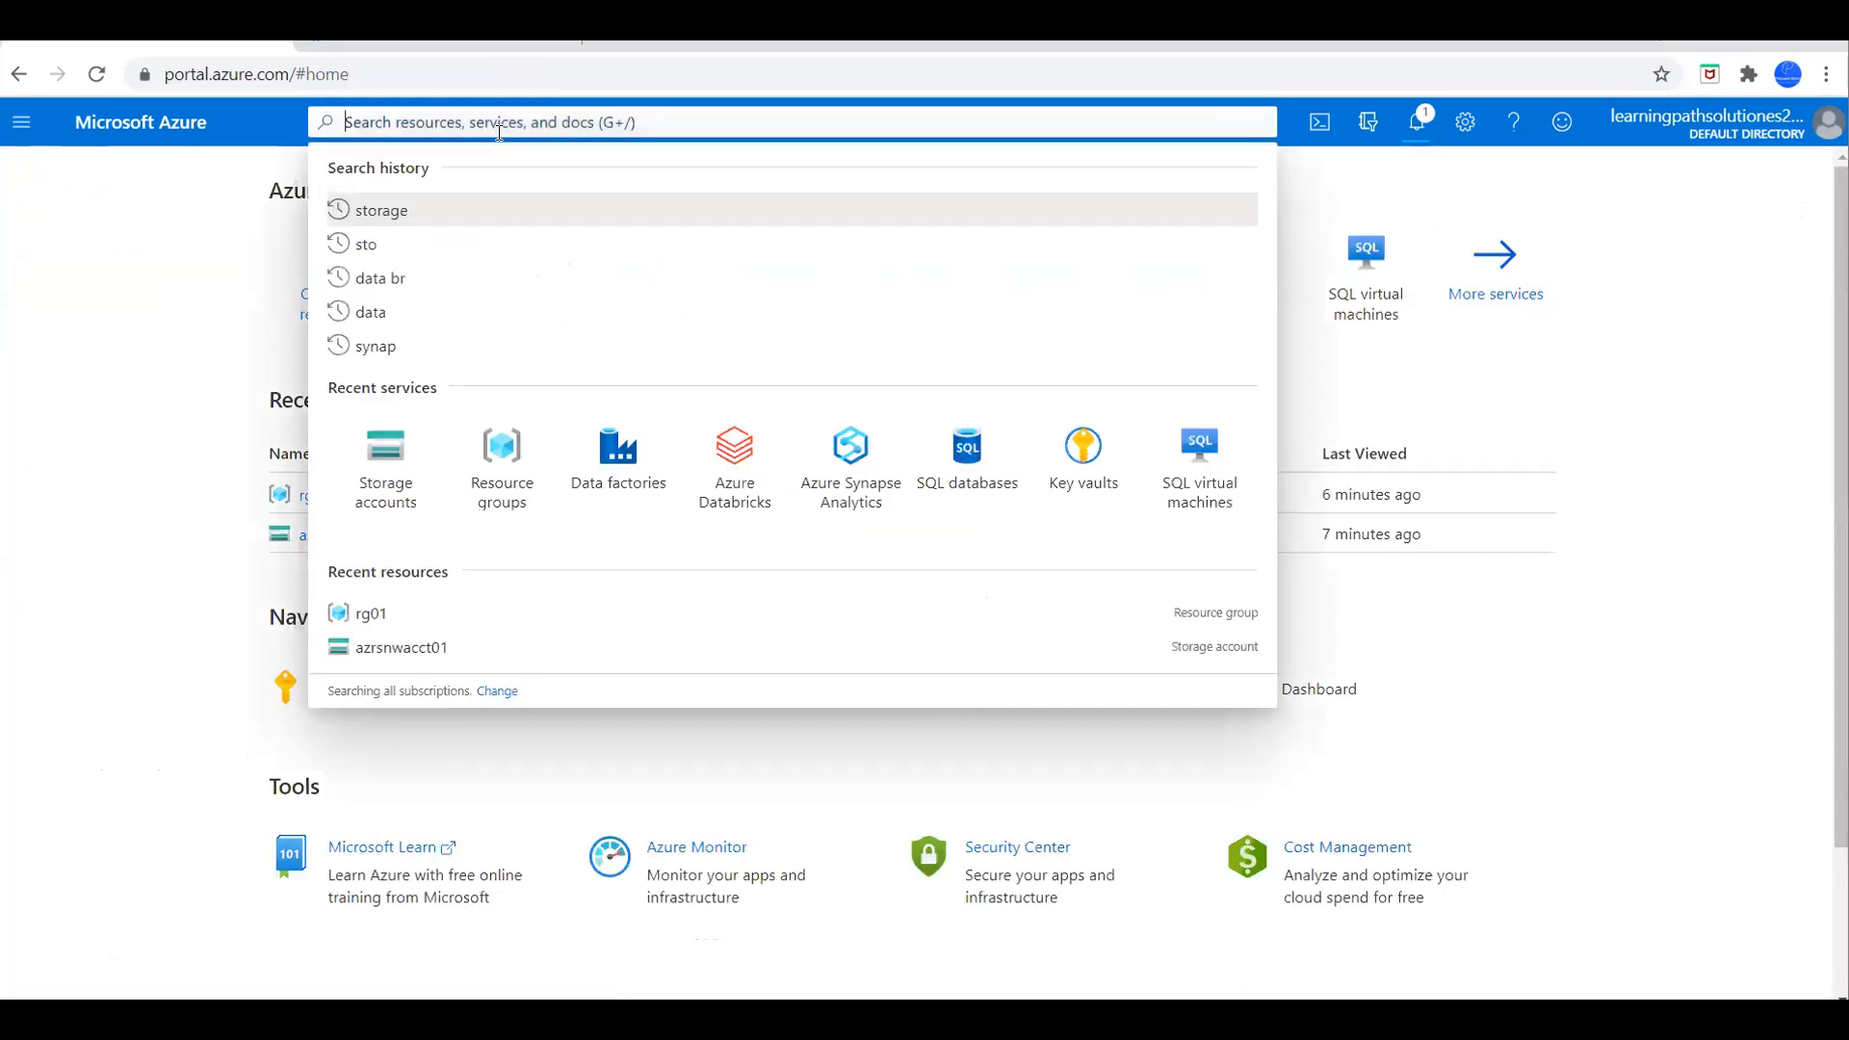
text(d)
key(BackSpace)
text(data fa)
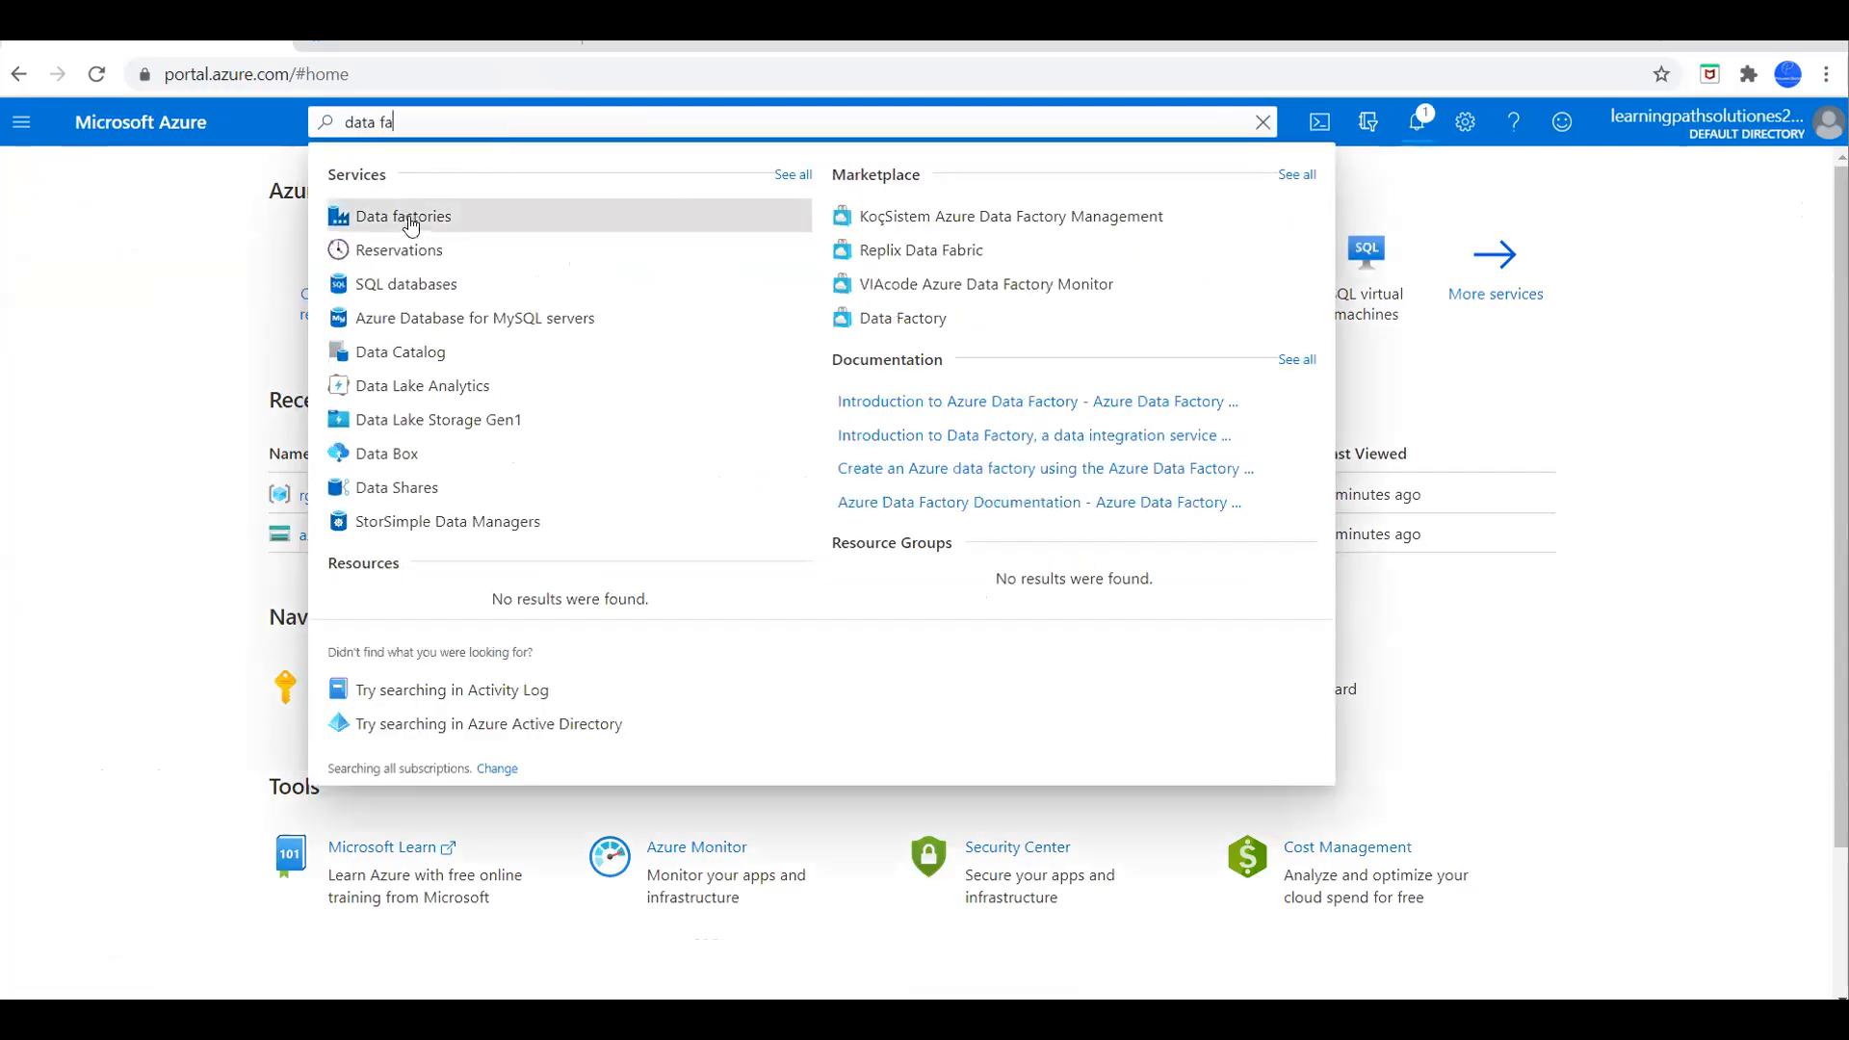
click(409, 215)
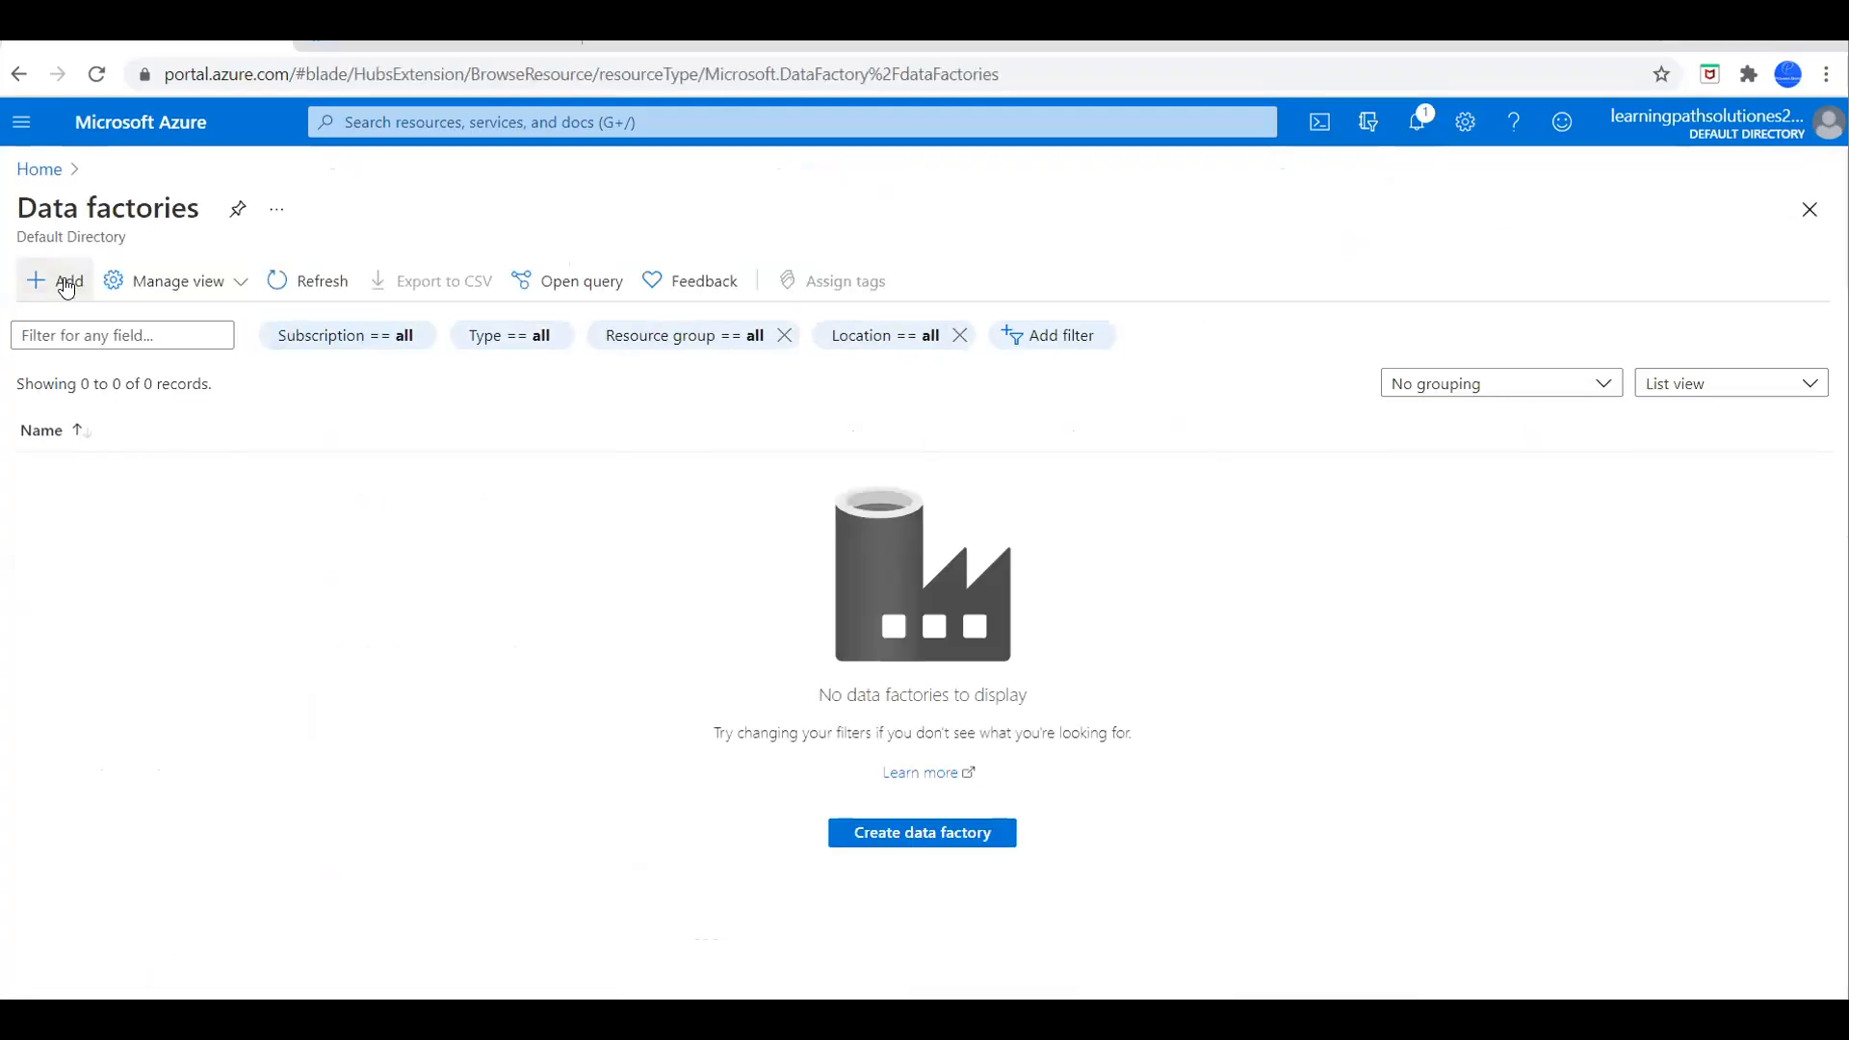
click(67, 285)
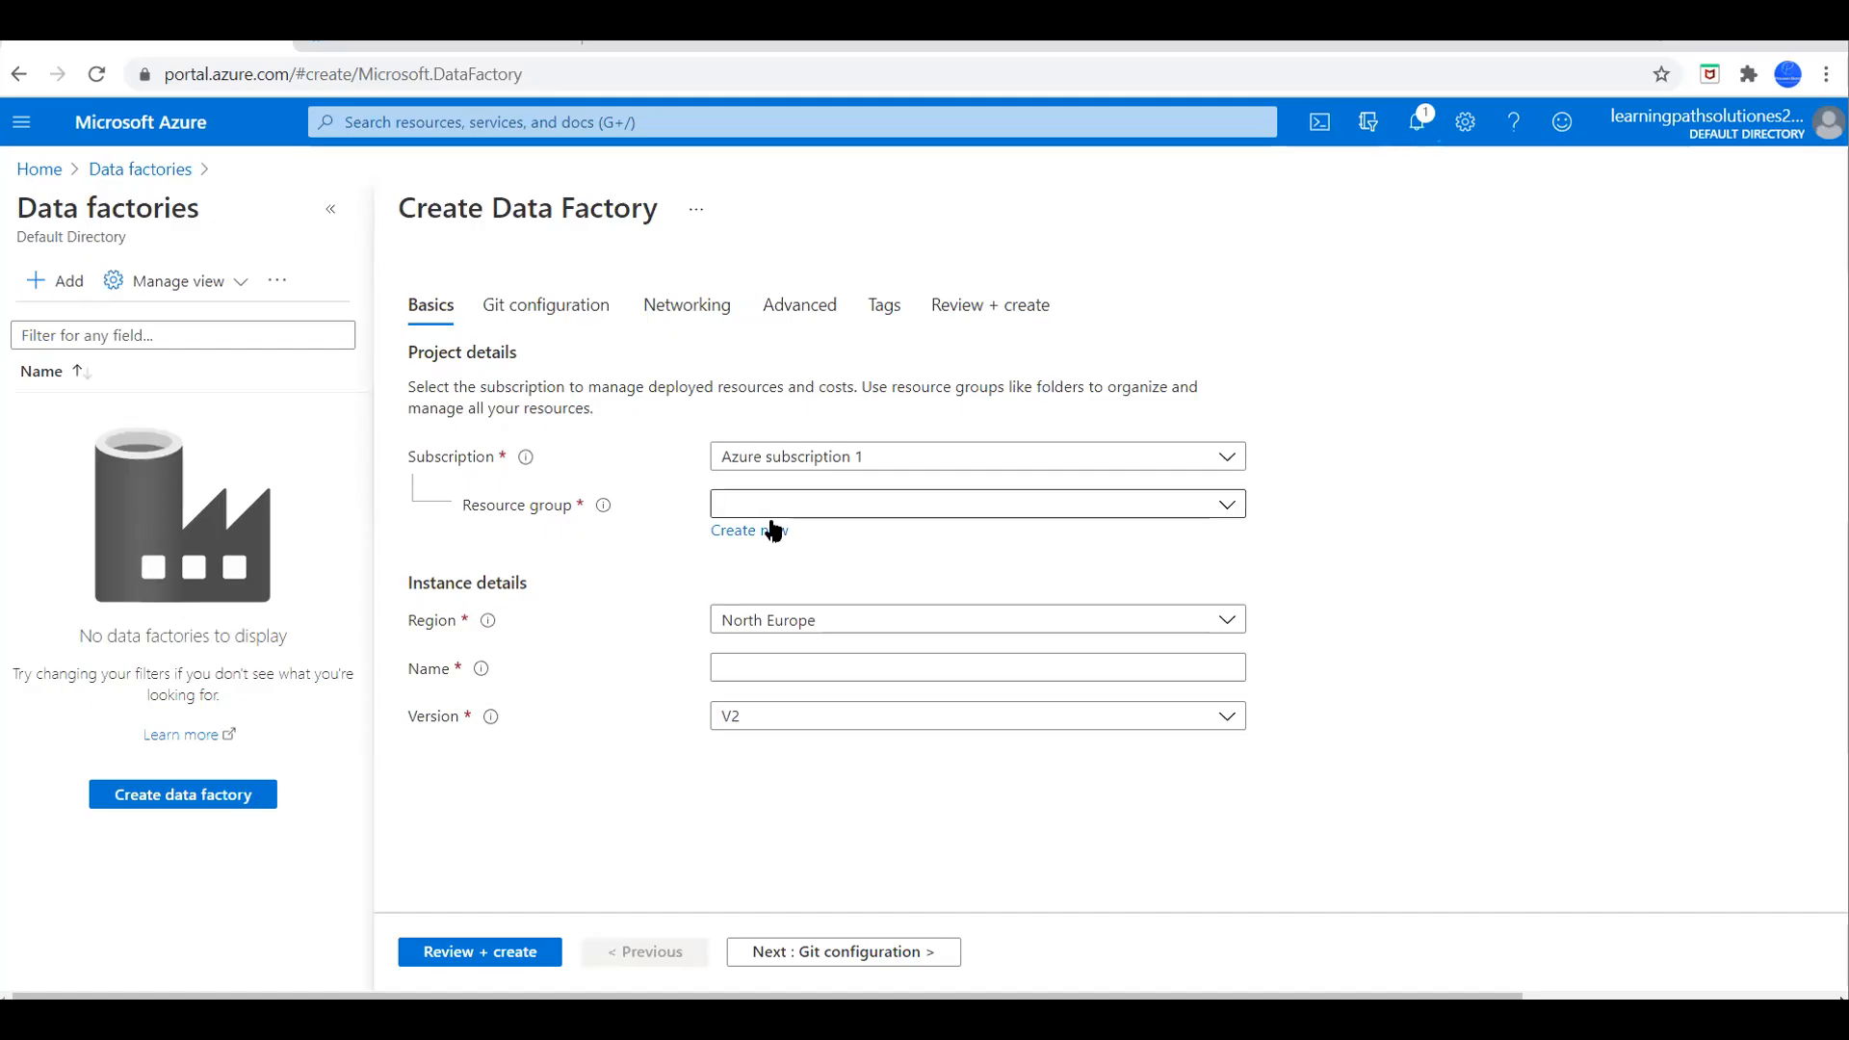
Assign the new data factory to resource group RG-01 and set its region to East US.
click(1093, 521)
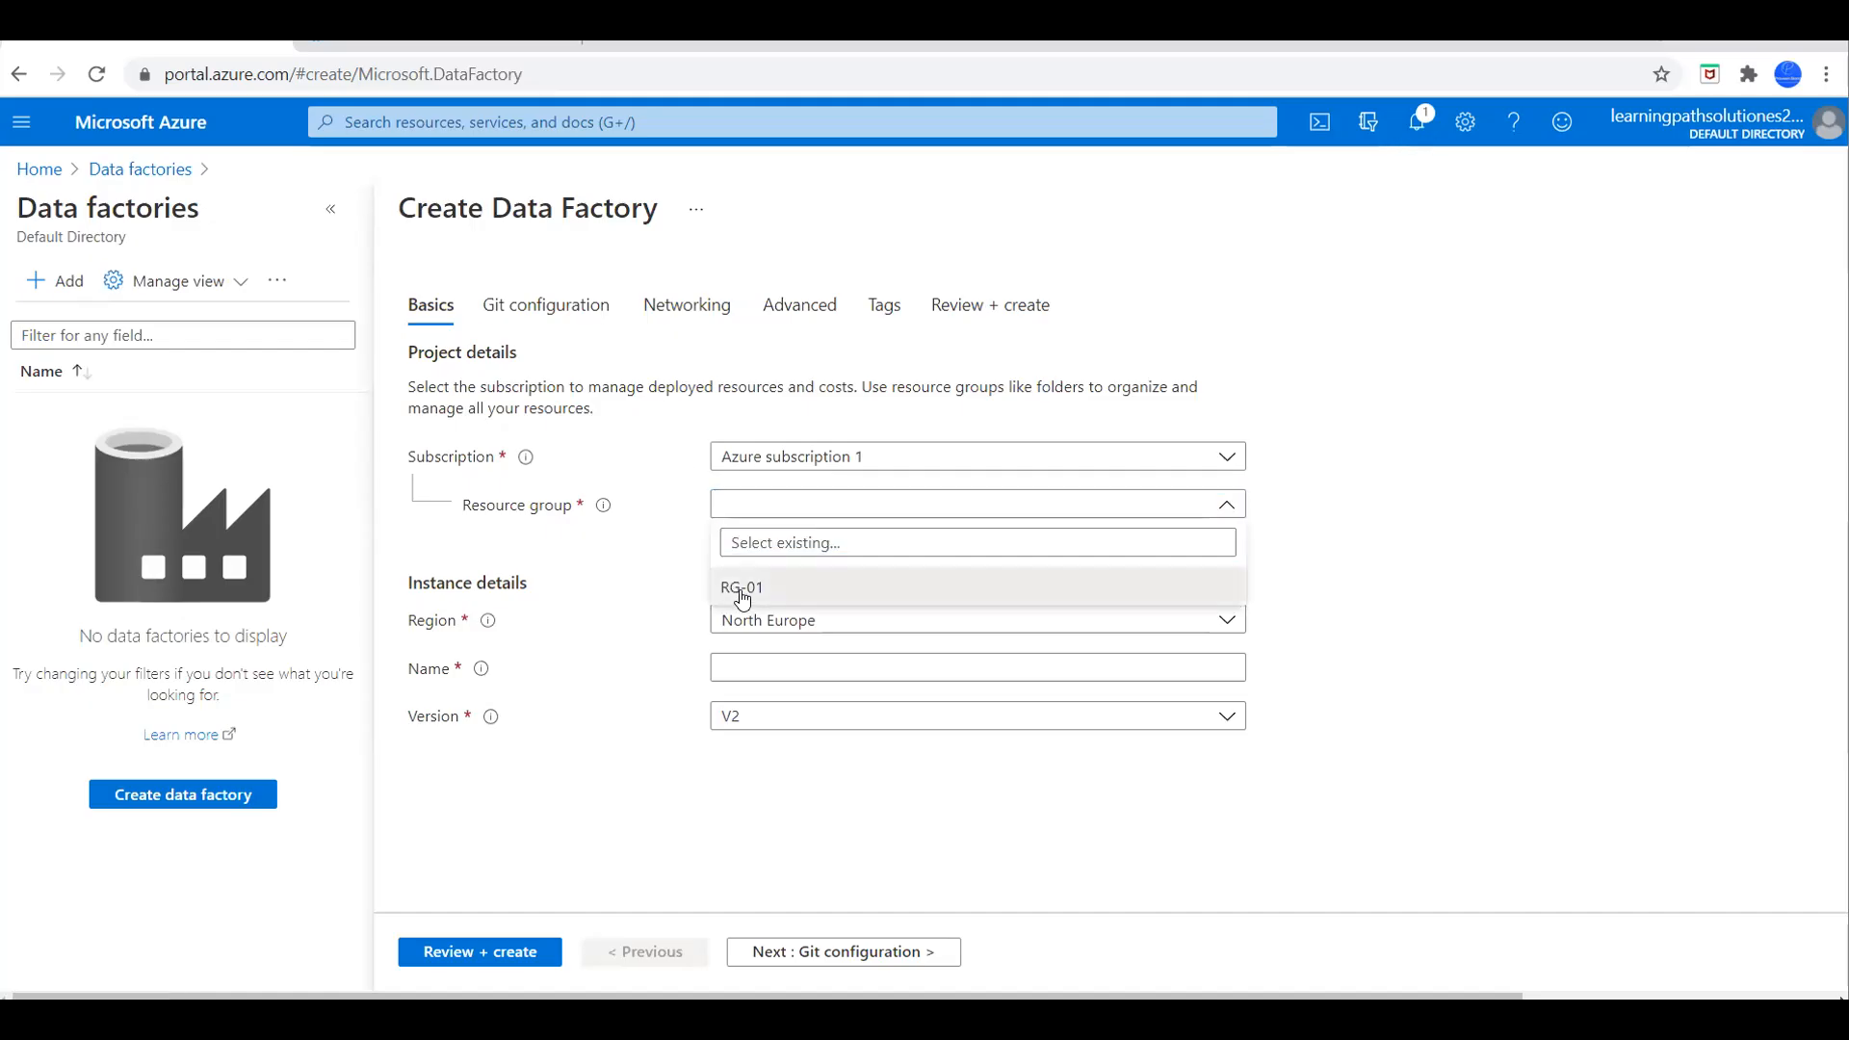
click(747, 585)
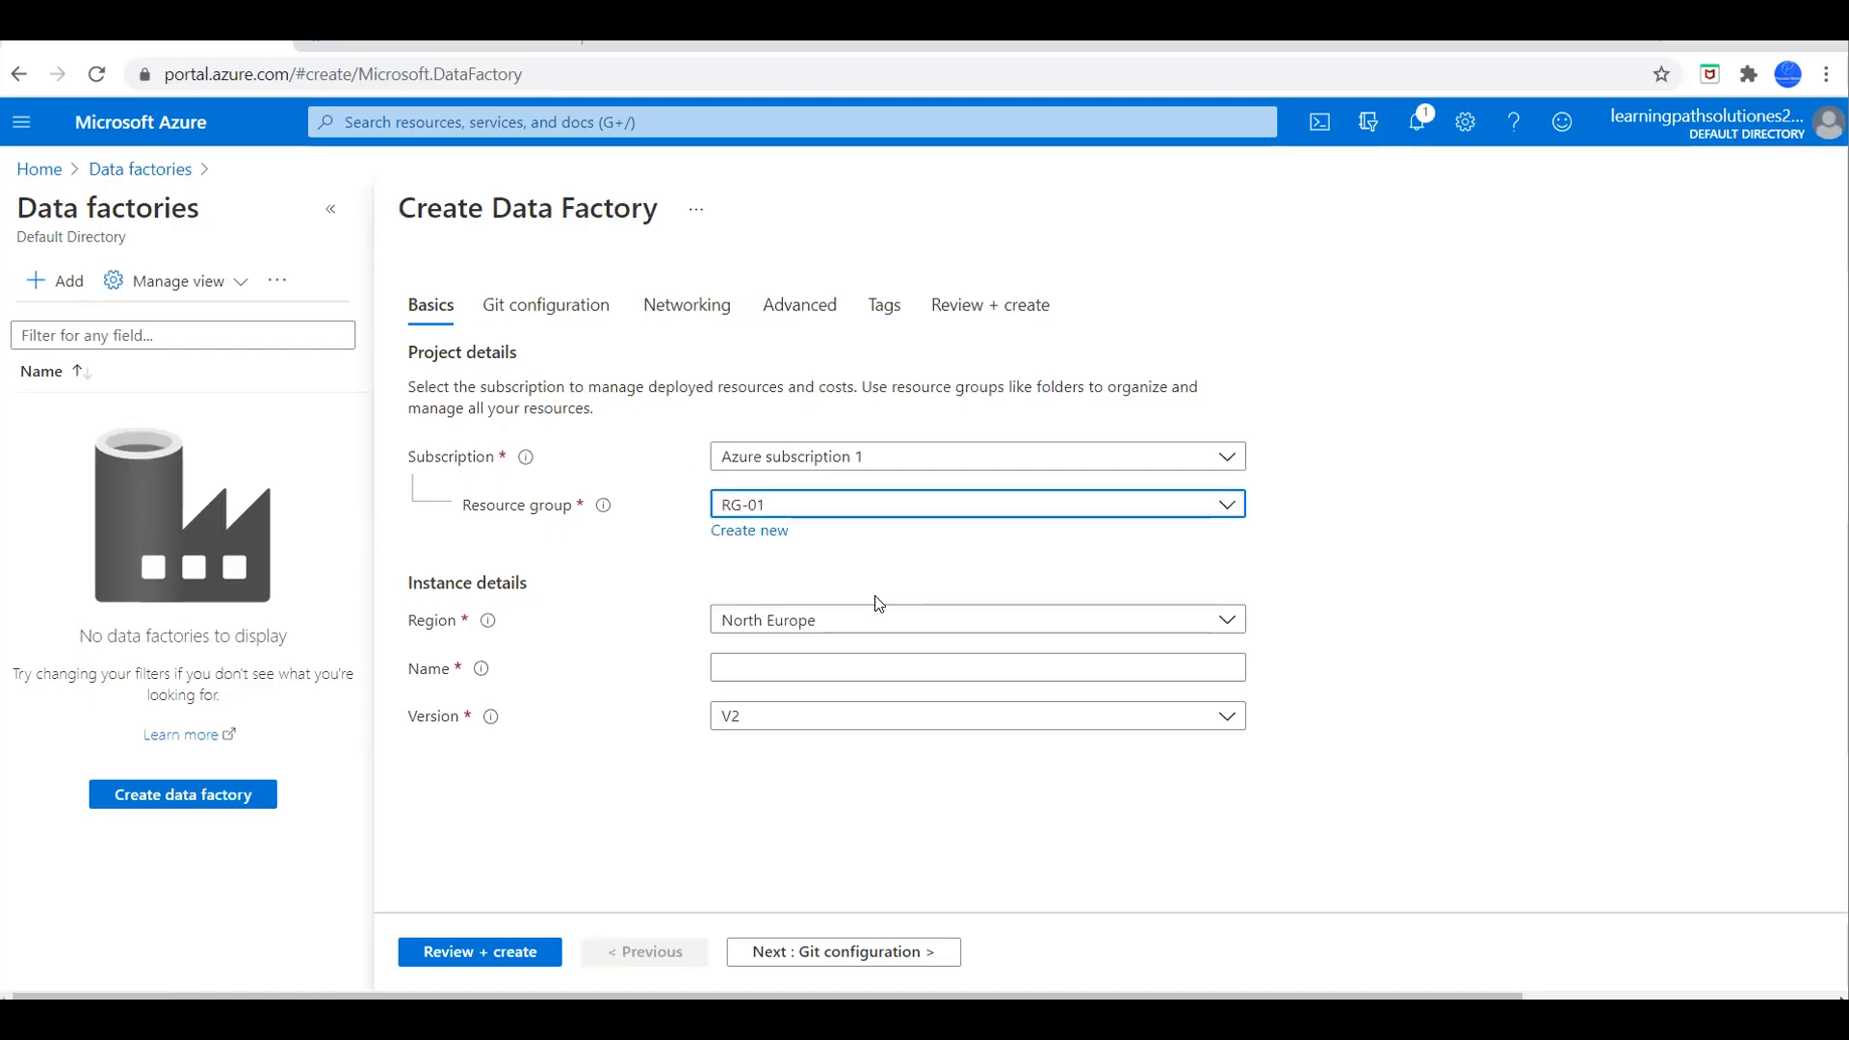
click(775, 621)
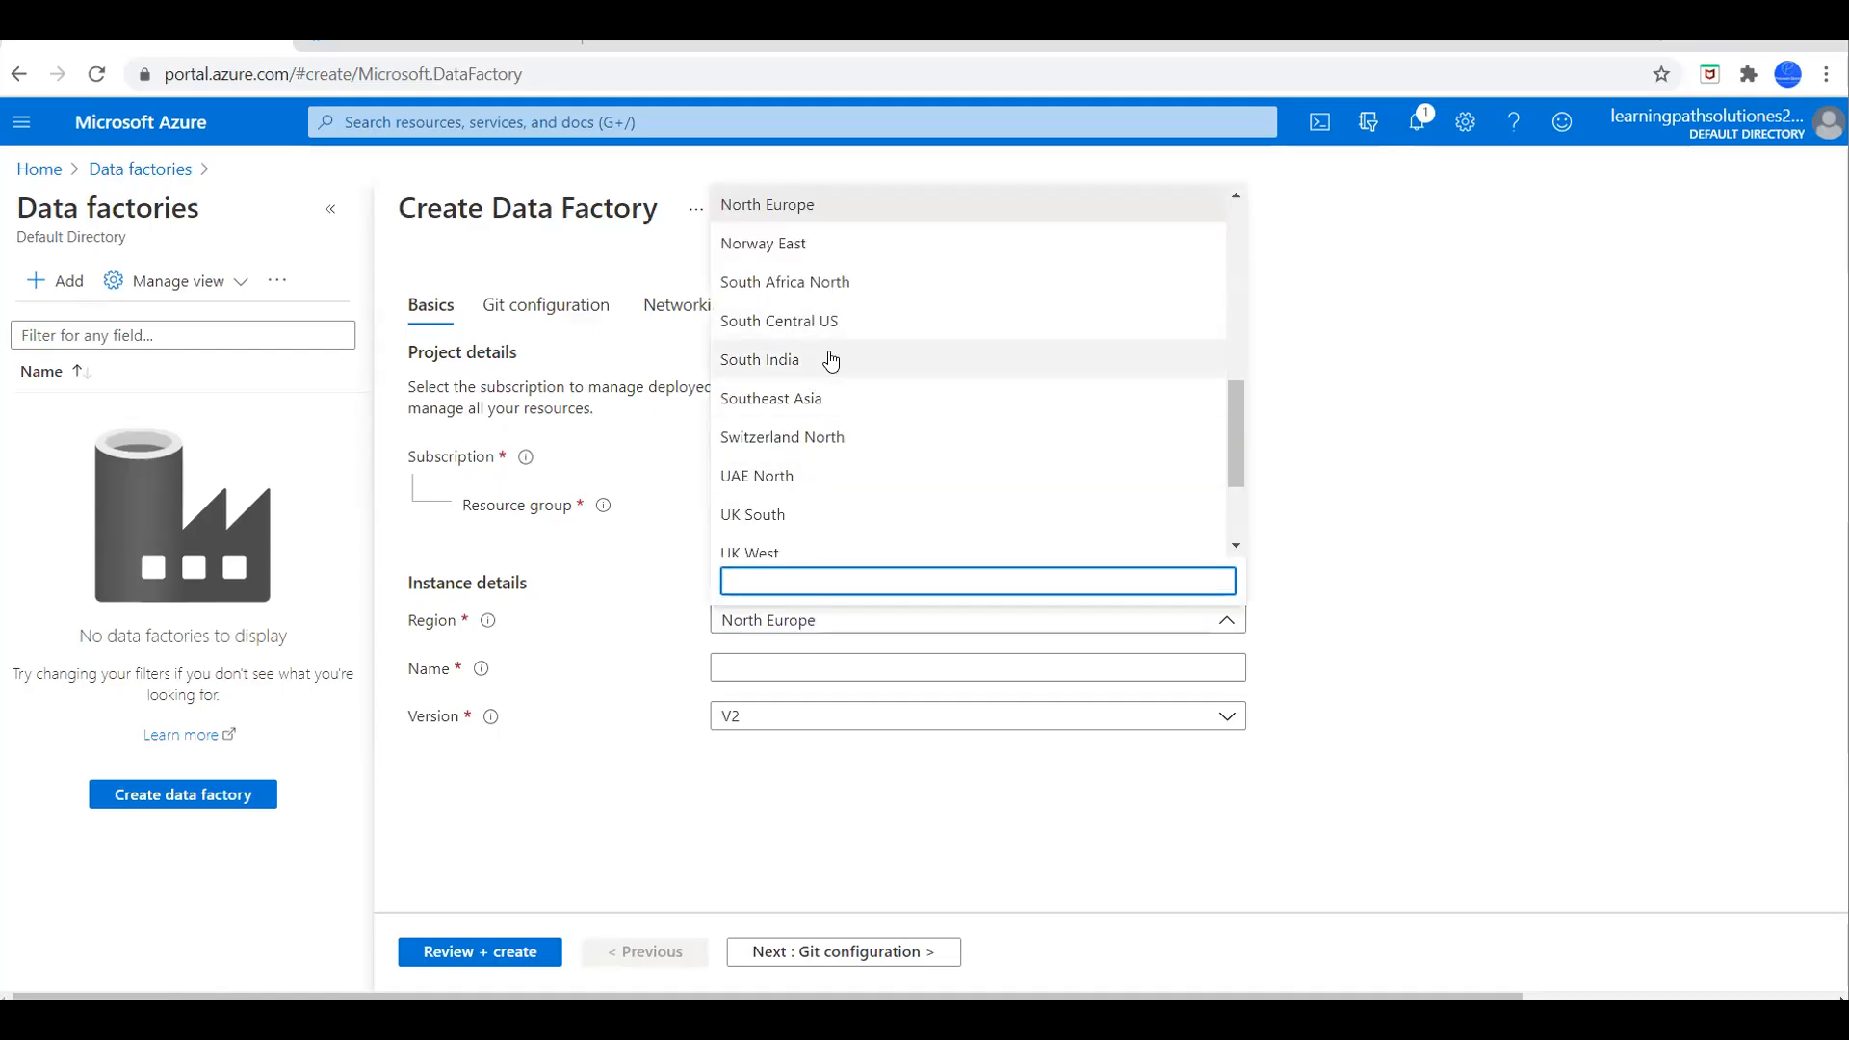
scroll(855, 443, down, 2)
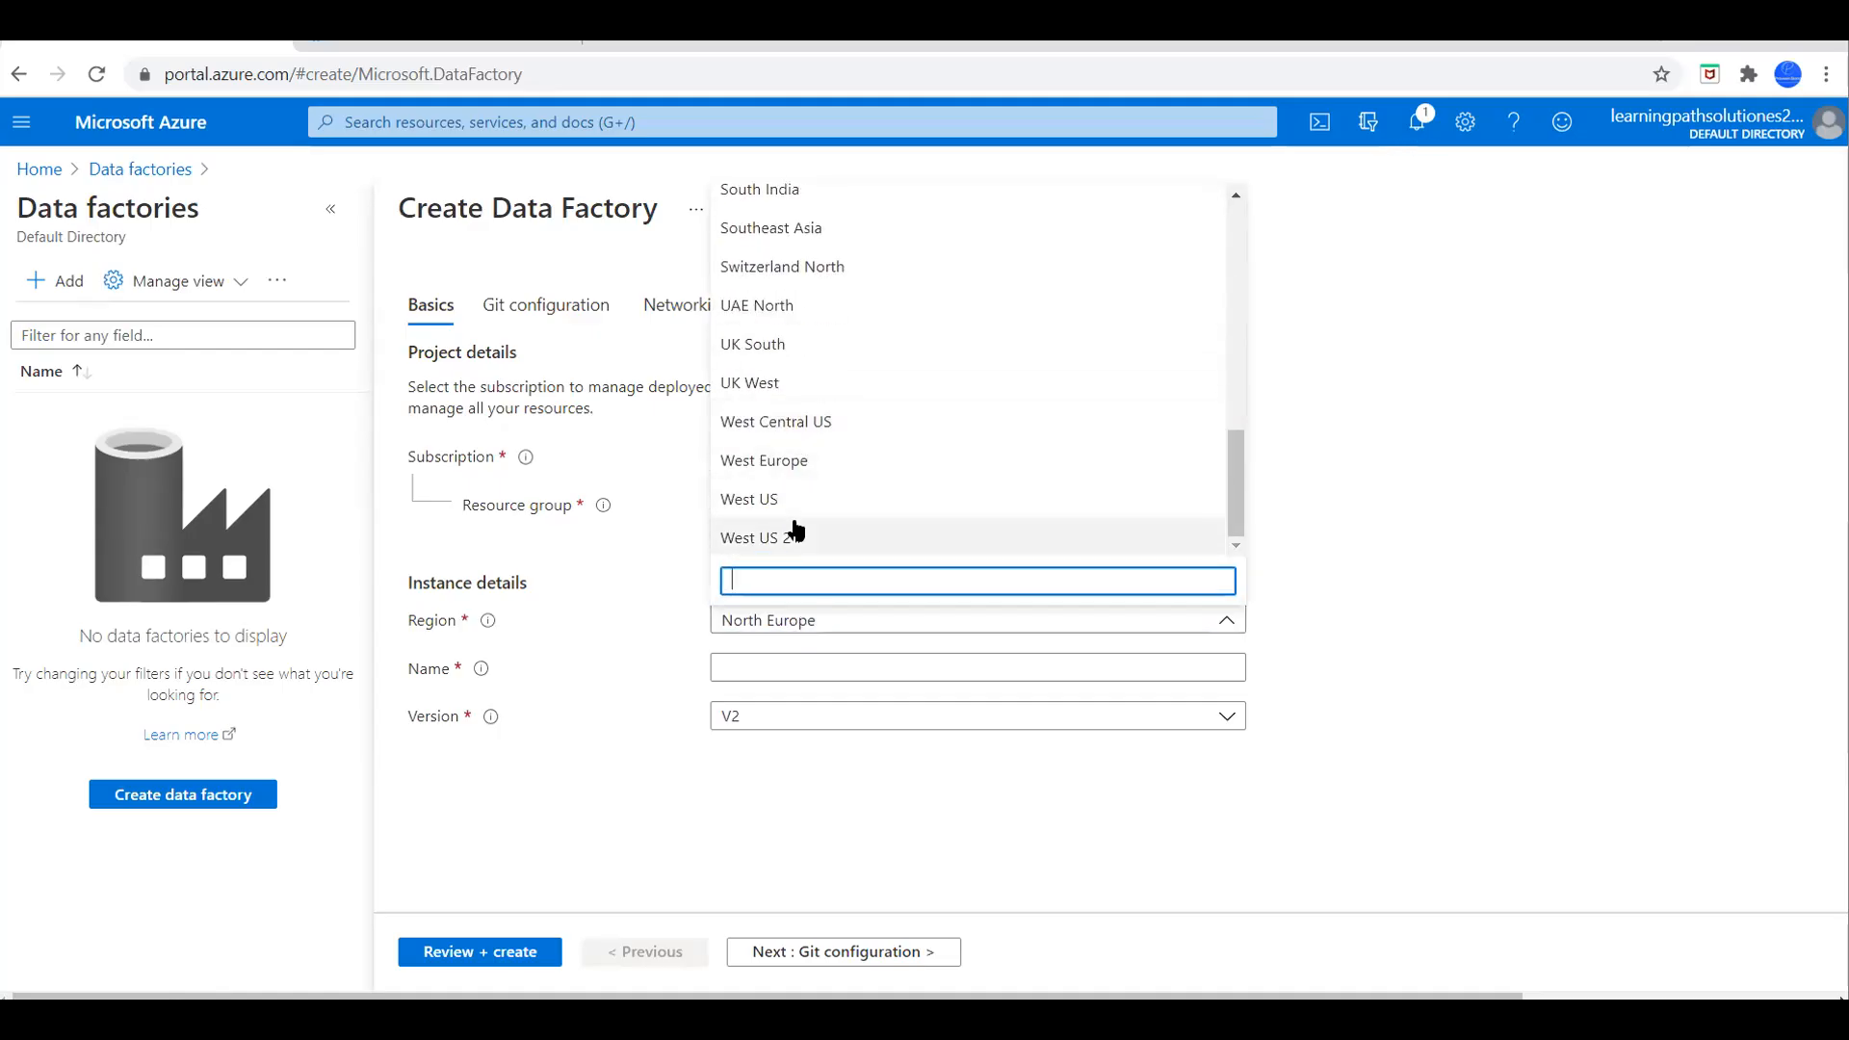
scroll(796, 526, up, 10)
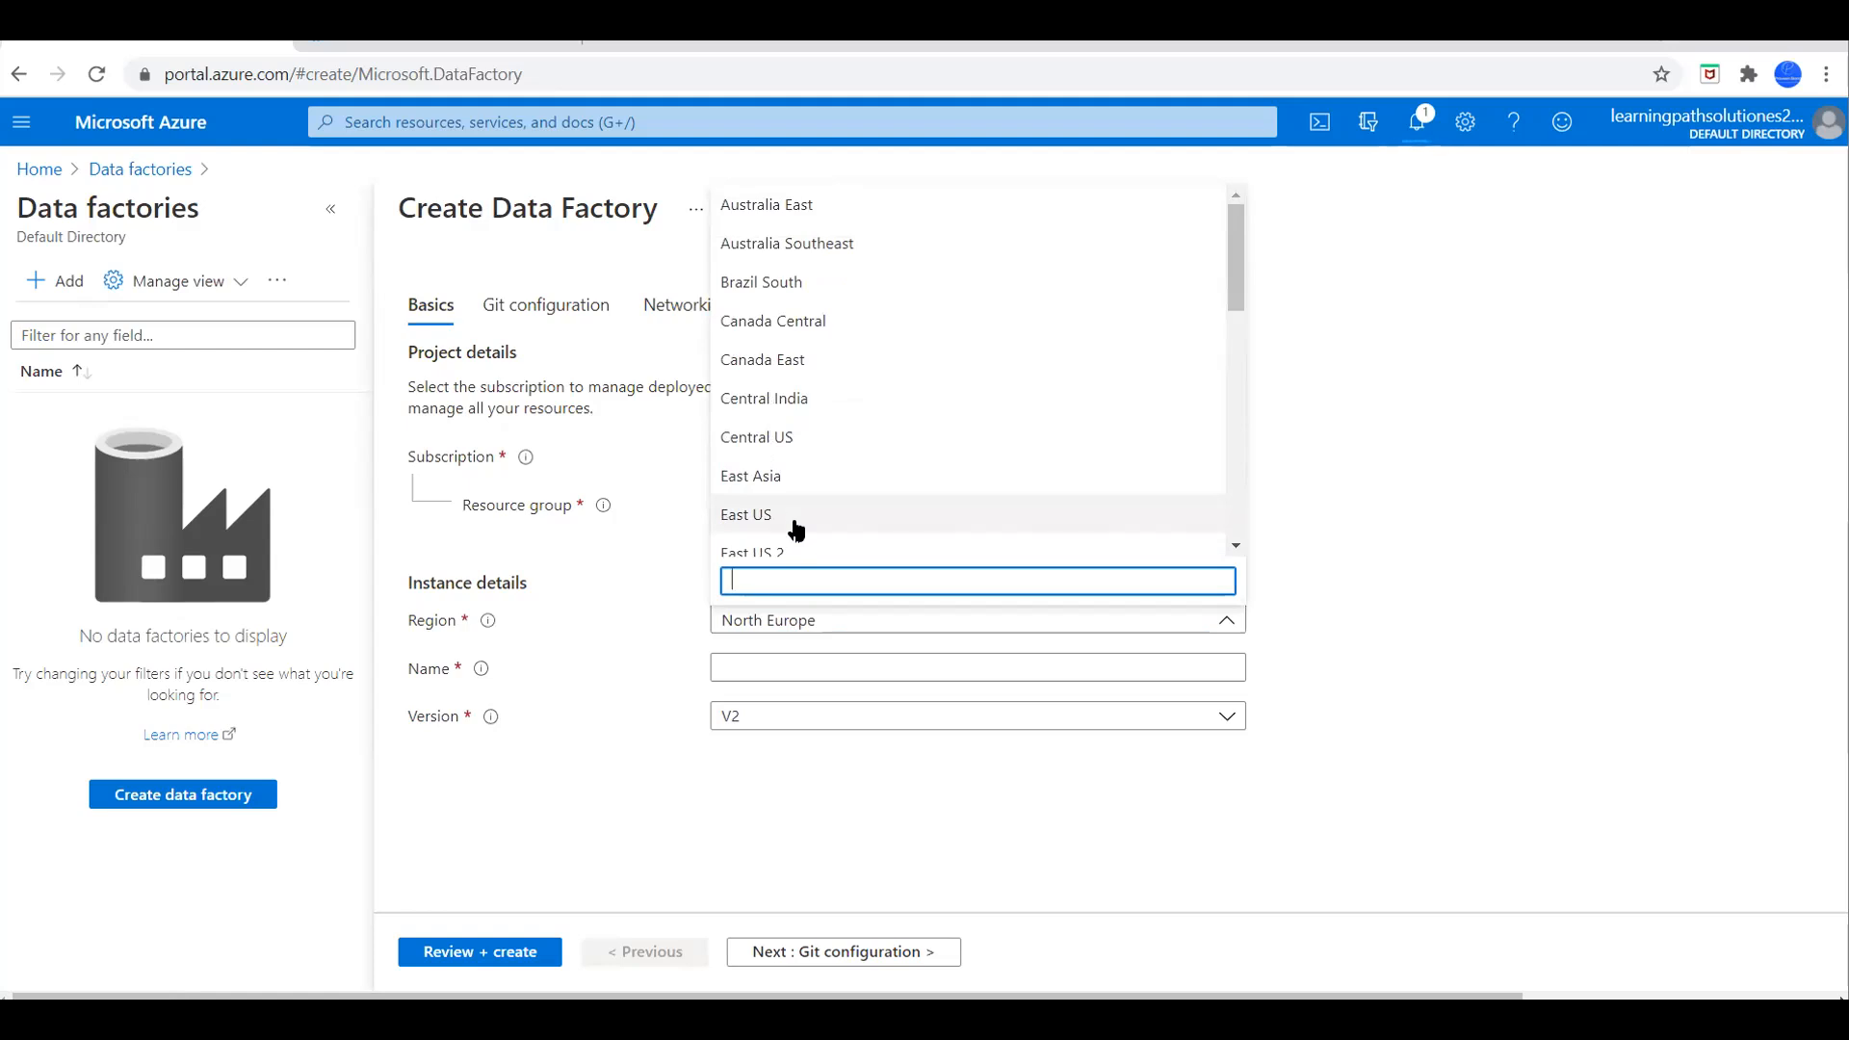
click(795, 528)
Name the data factory azrsnwflkadf01 and choose to configure Git later.
click(754, 667)
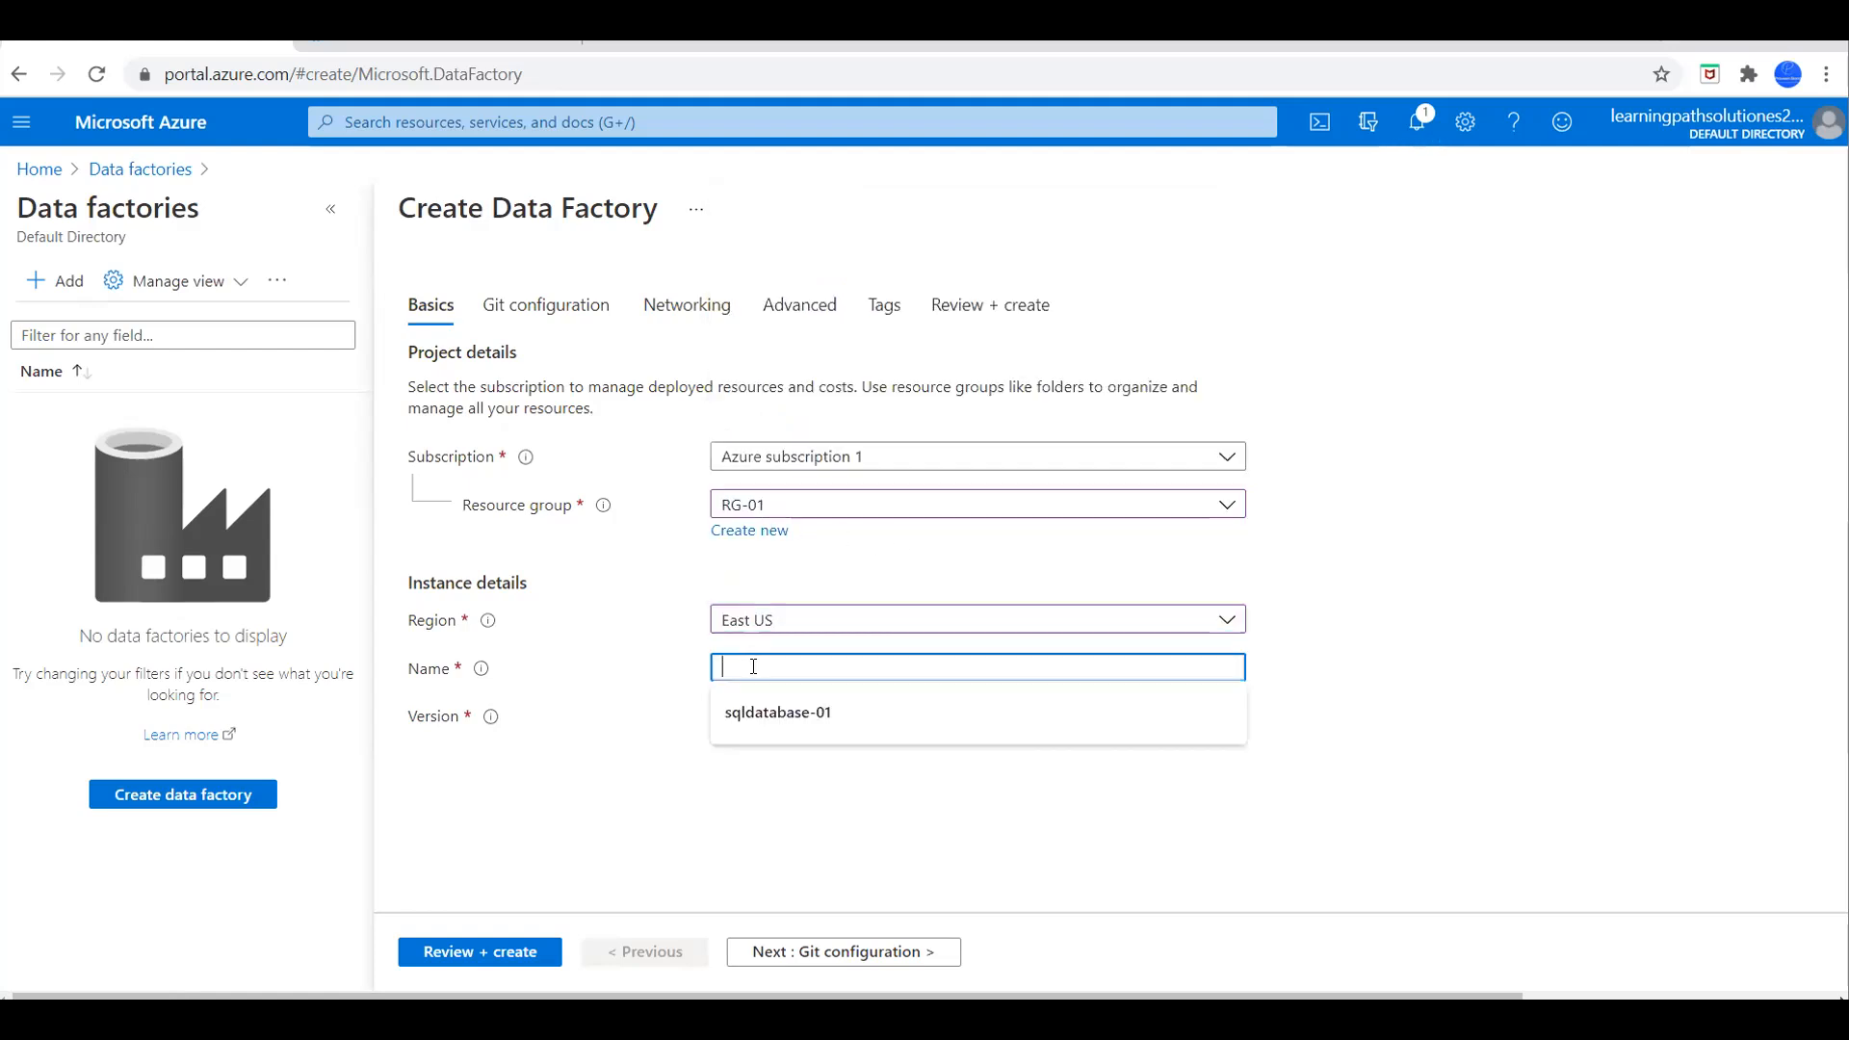
text(az)
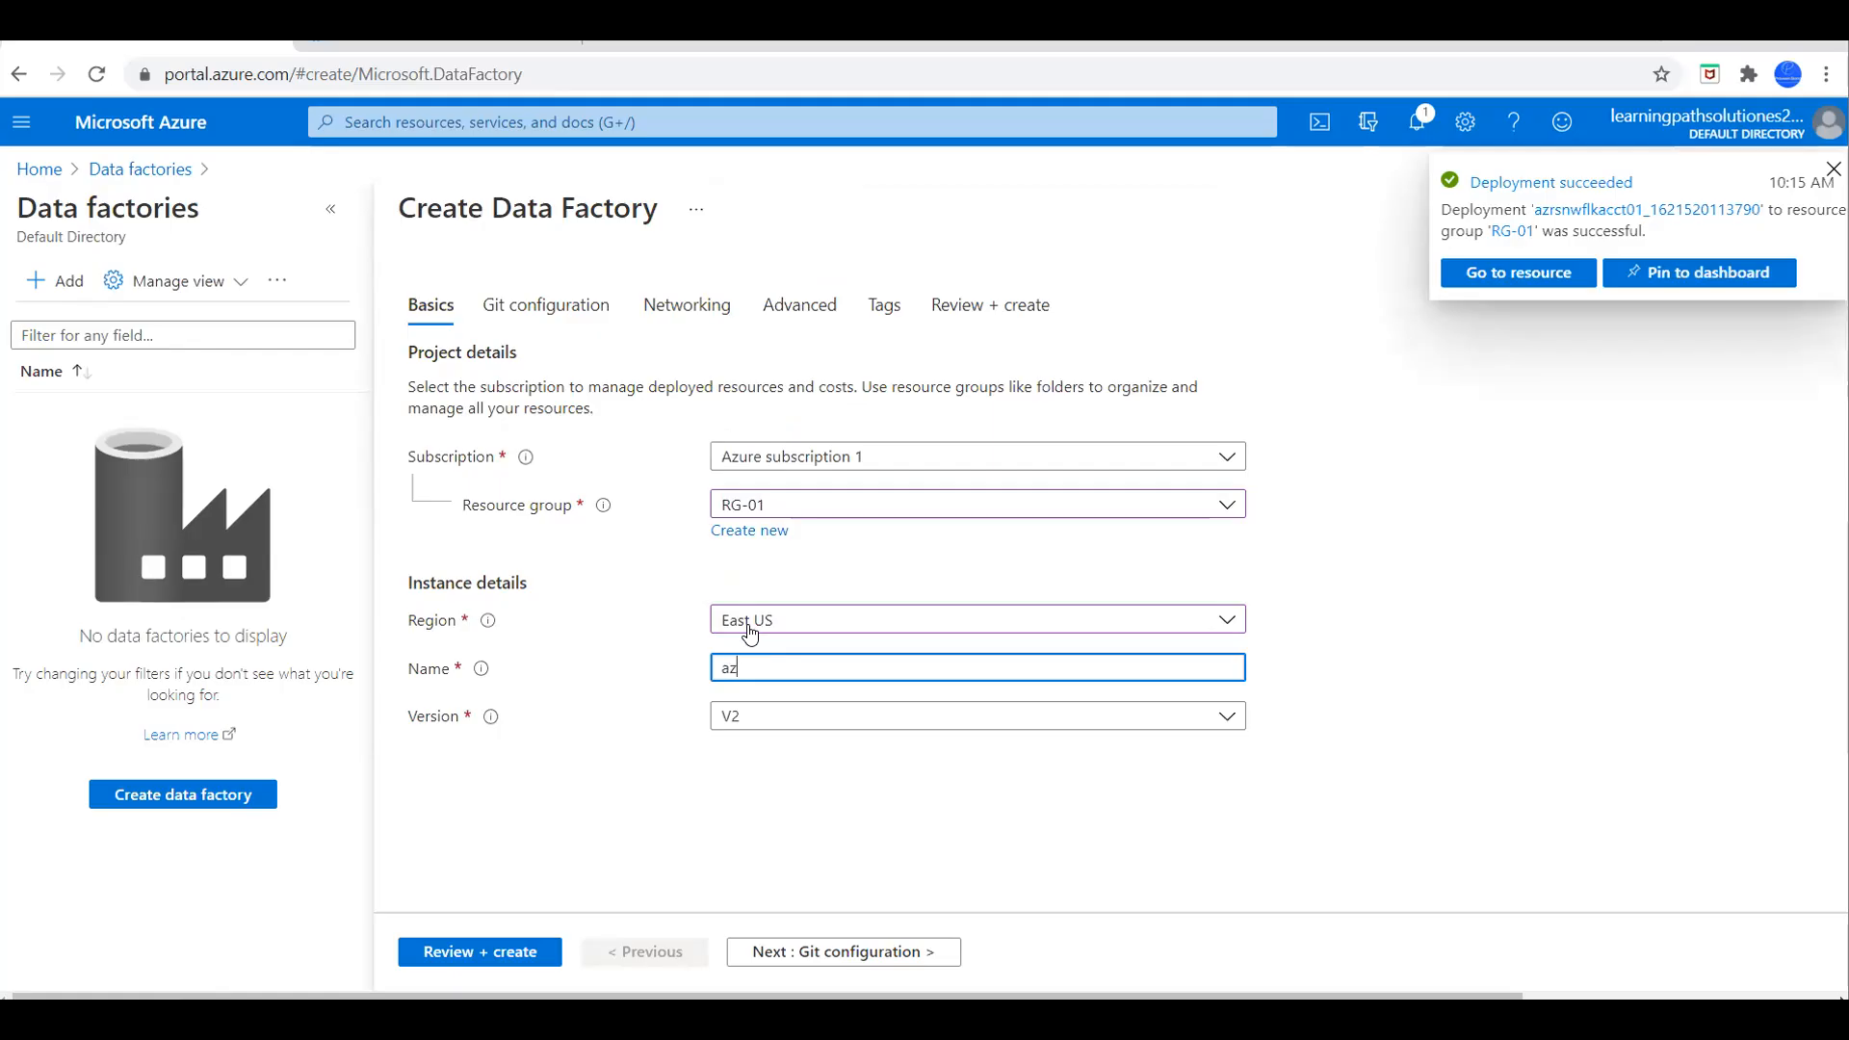
text(rsnwflkadf01)
click(1562, 641)
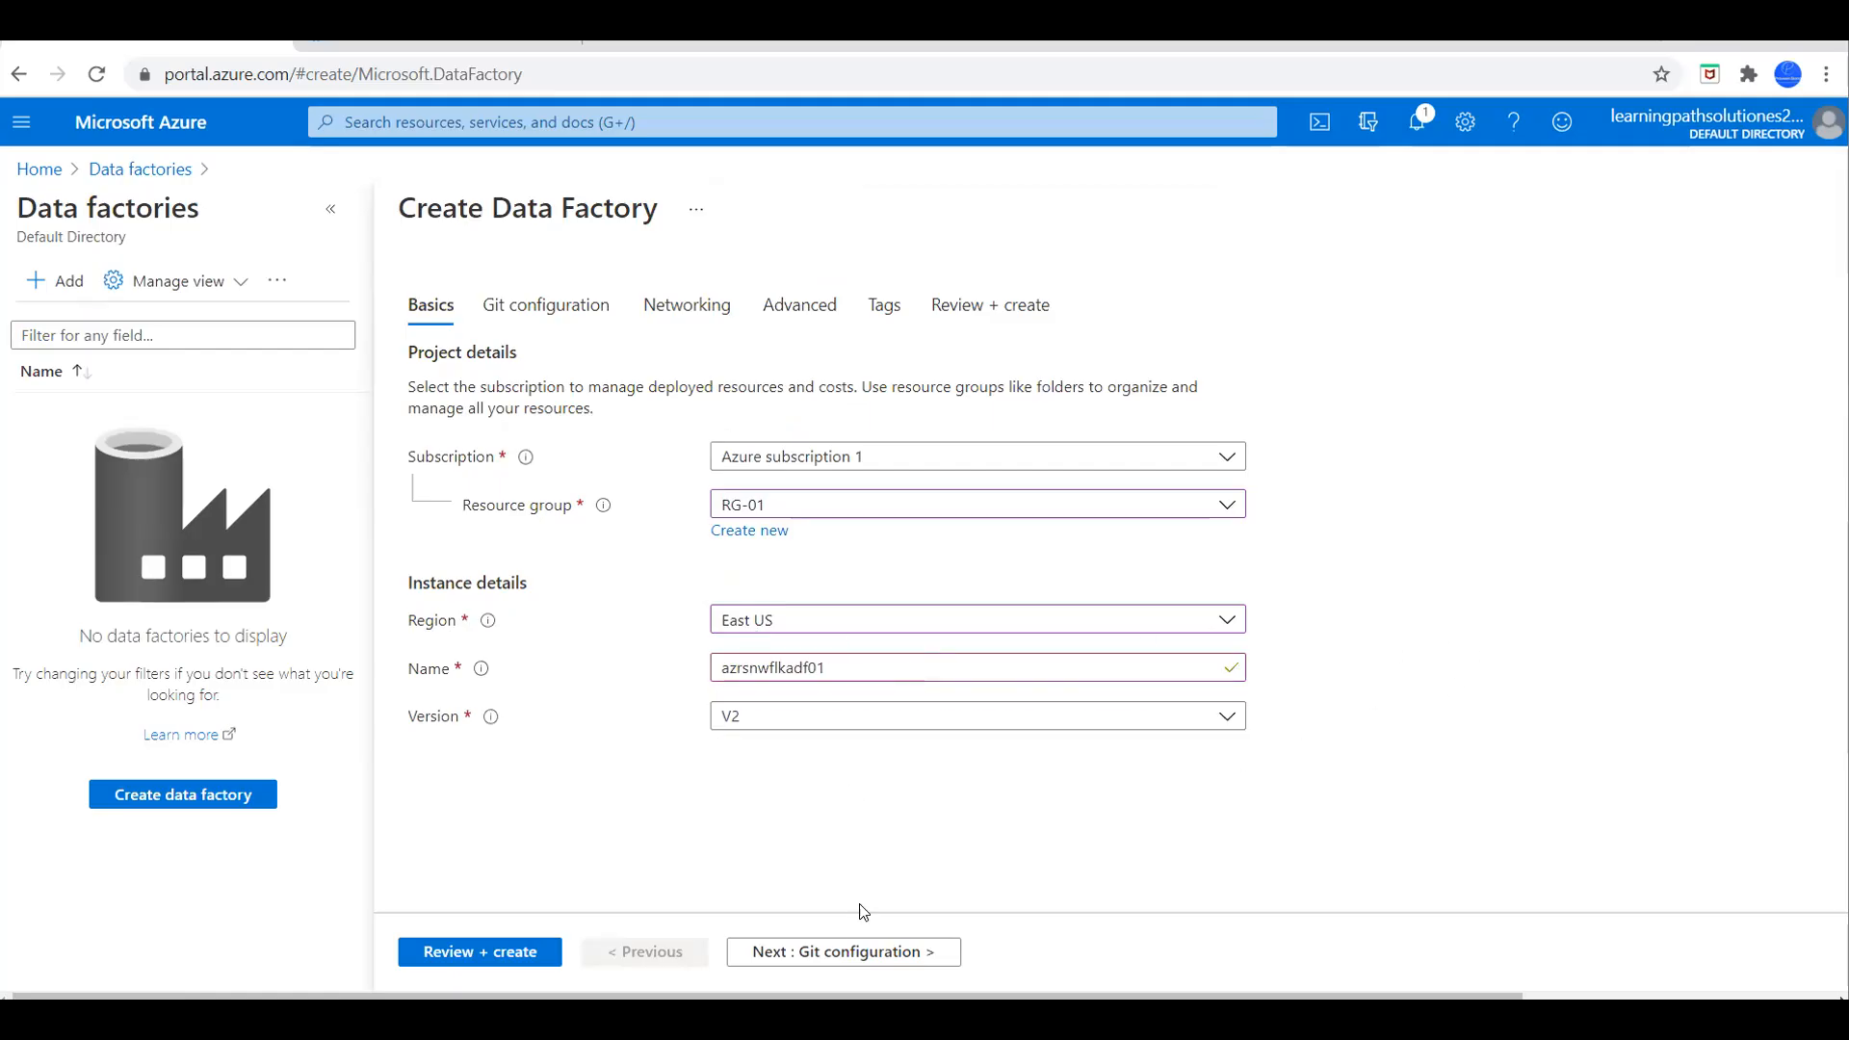
click(849, 953)
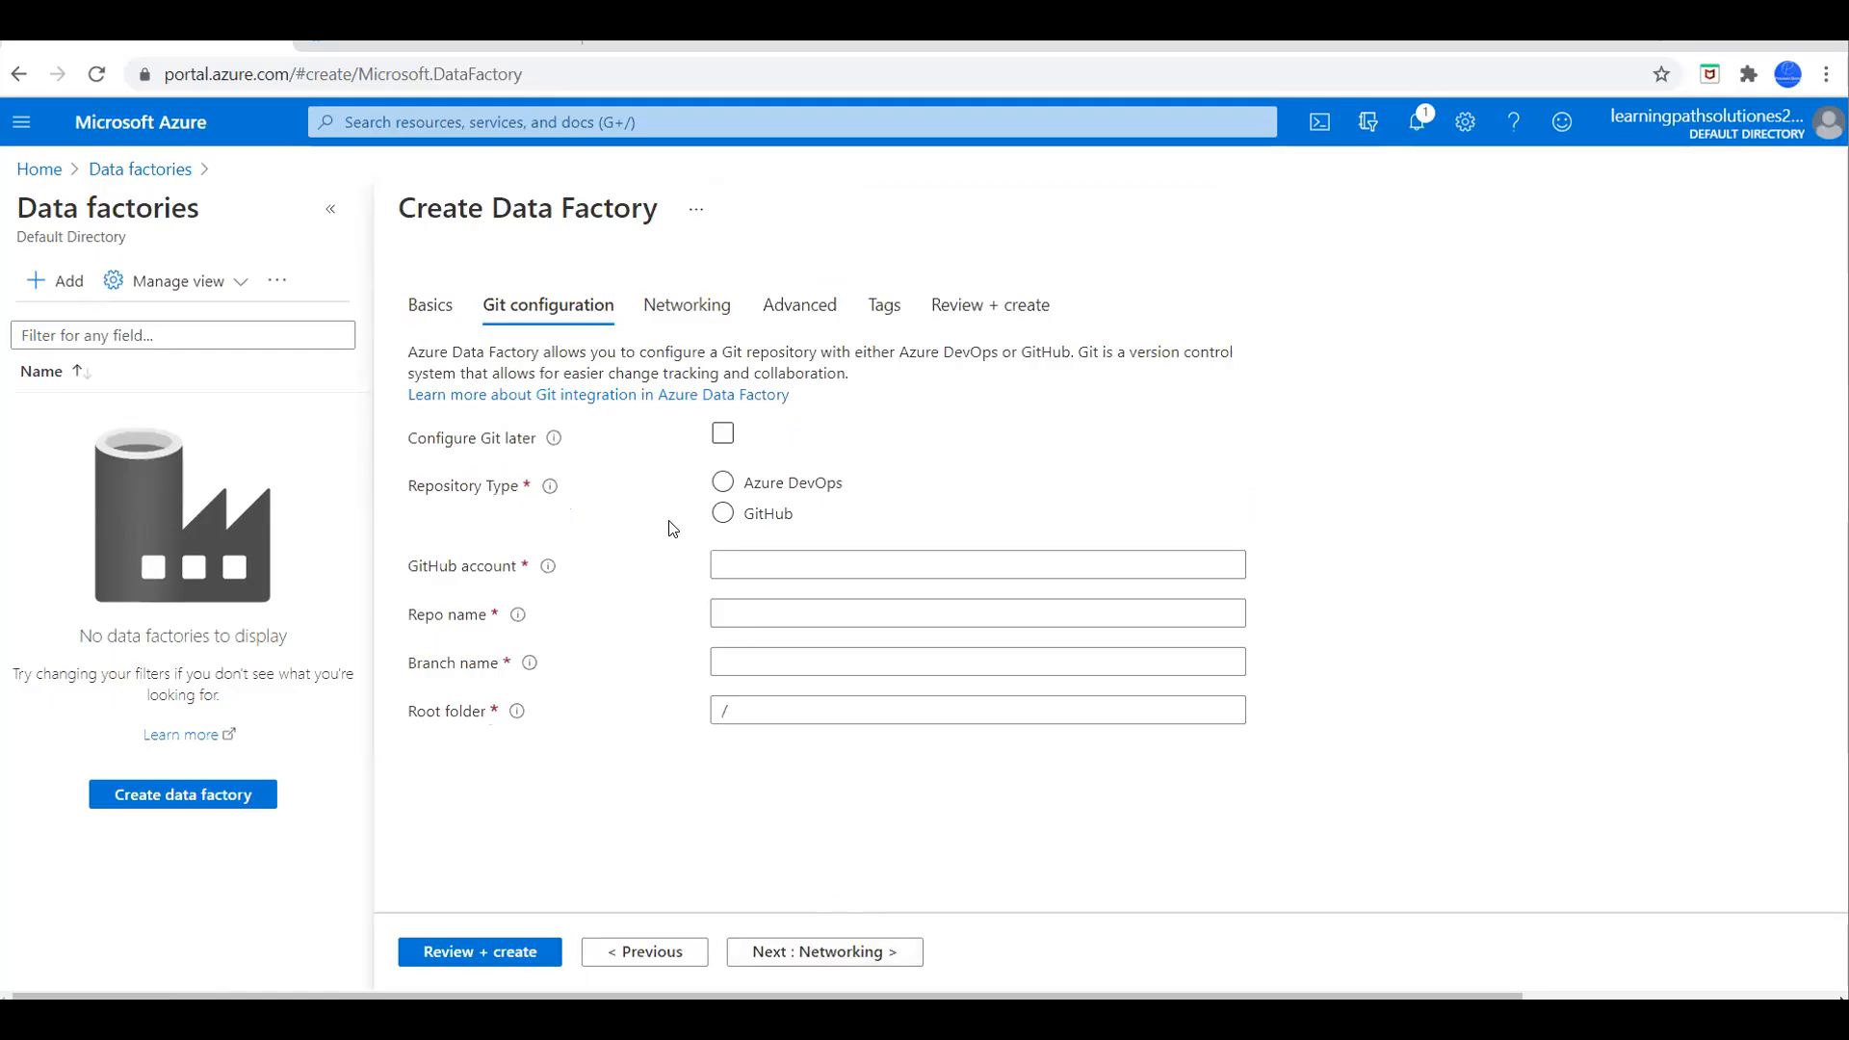
click(720, 438)
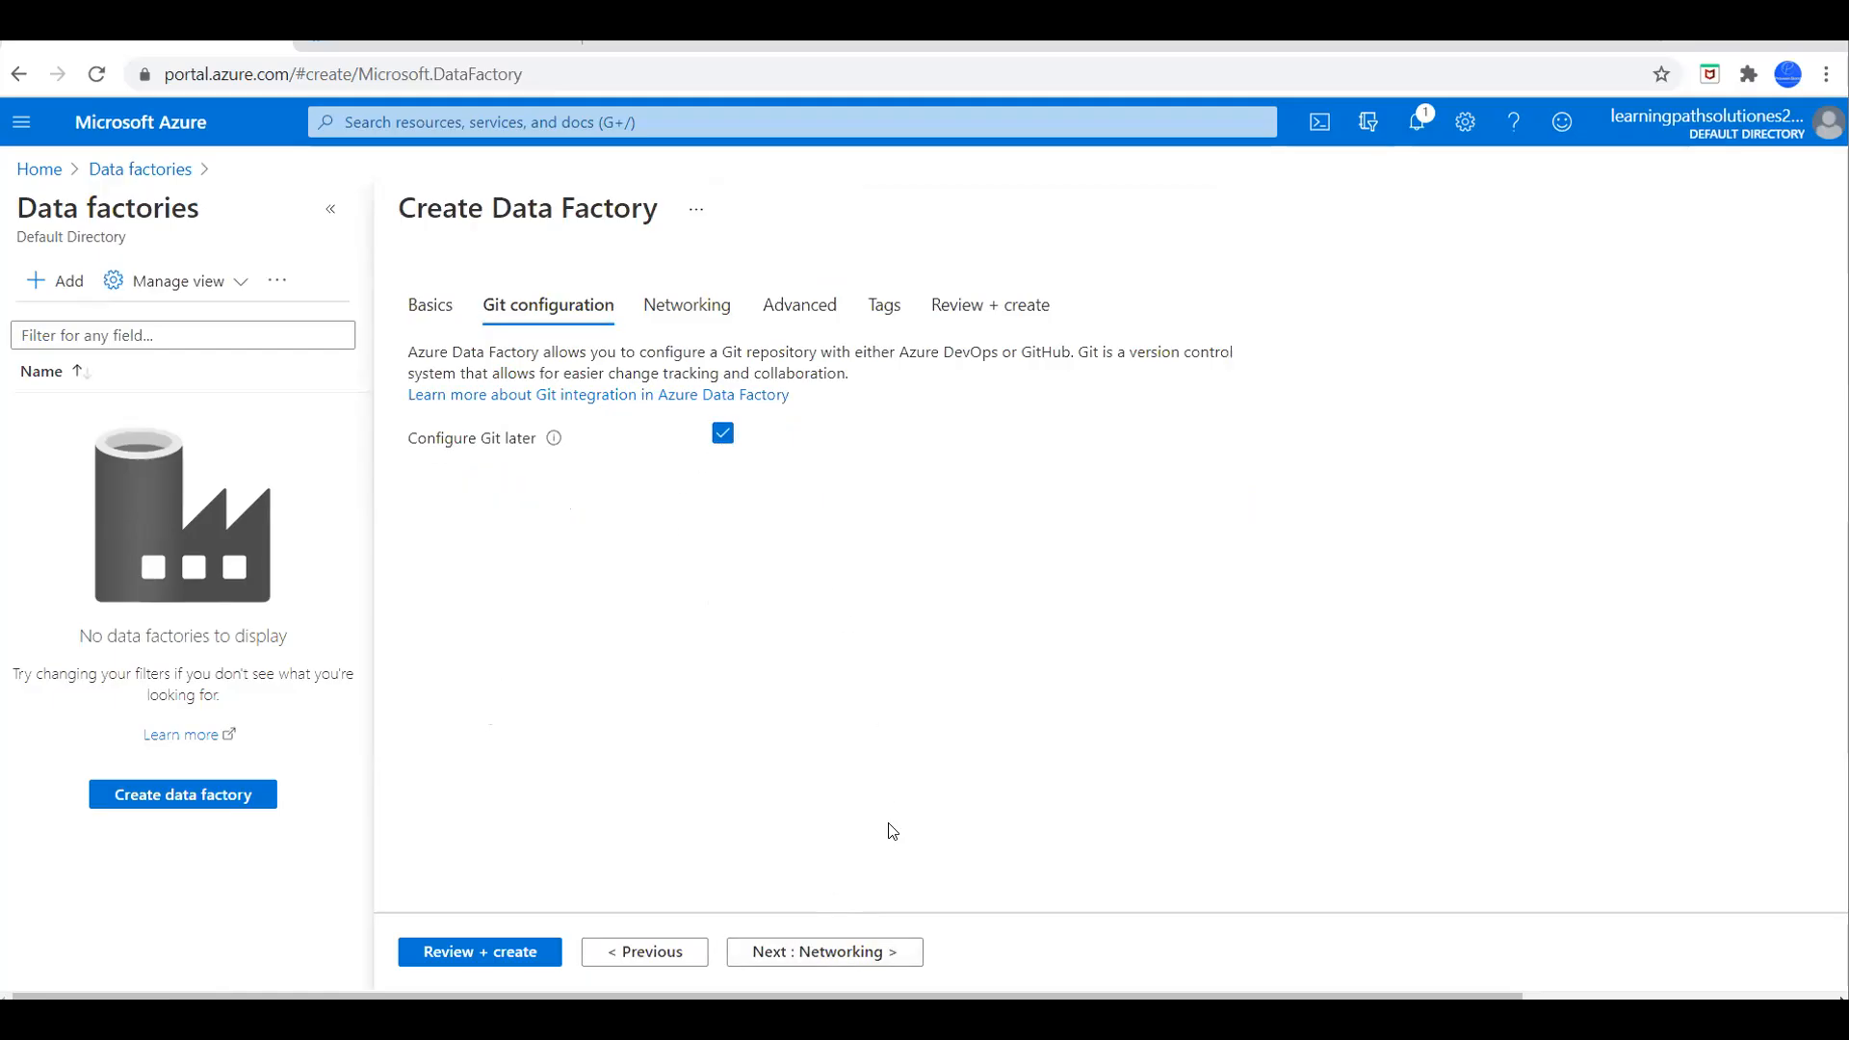
Create the data factory with the default networking, encryption and tag settings, and return to the portal home page.
click(702, 310)
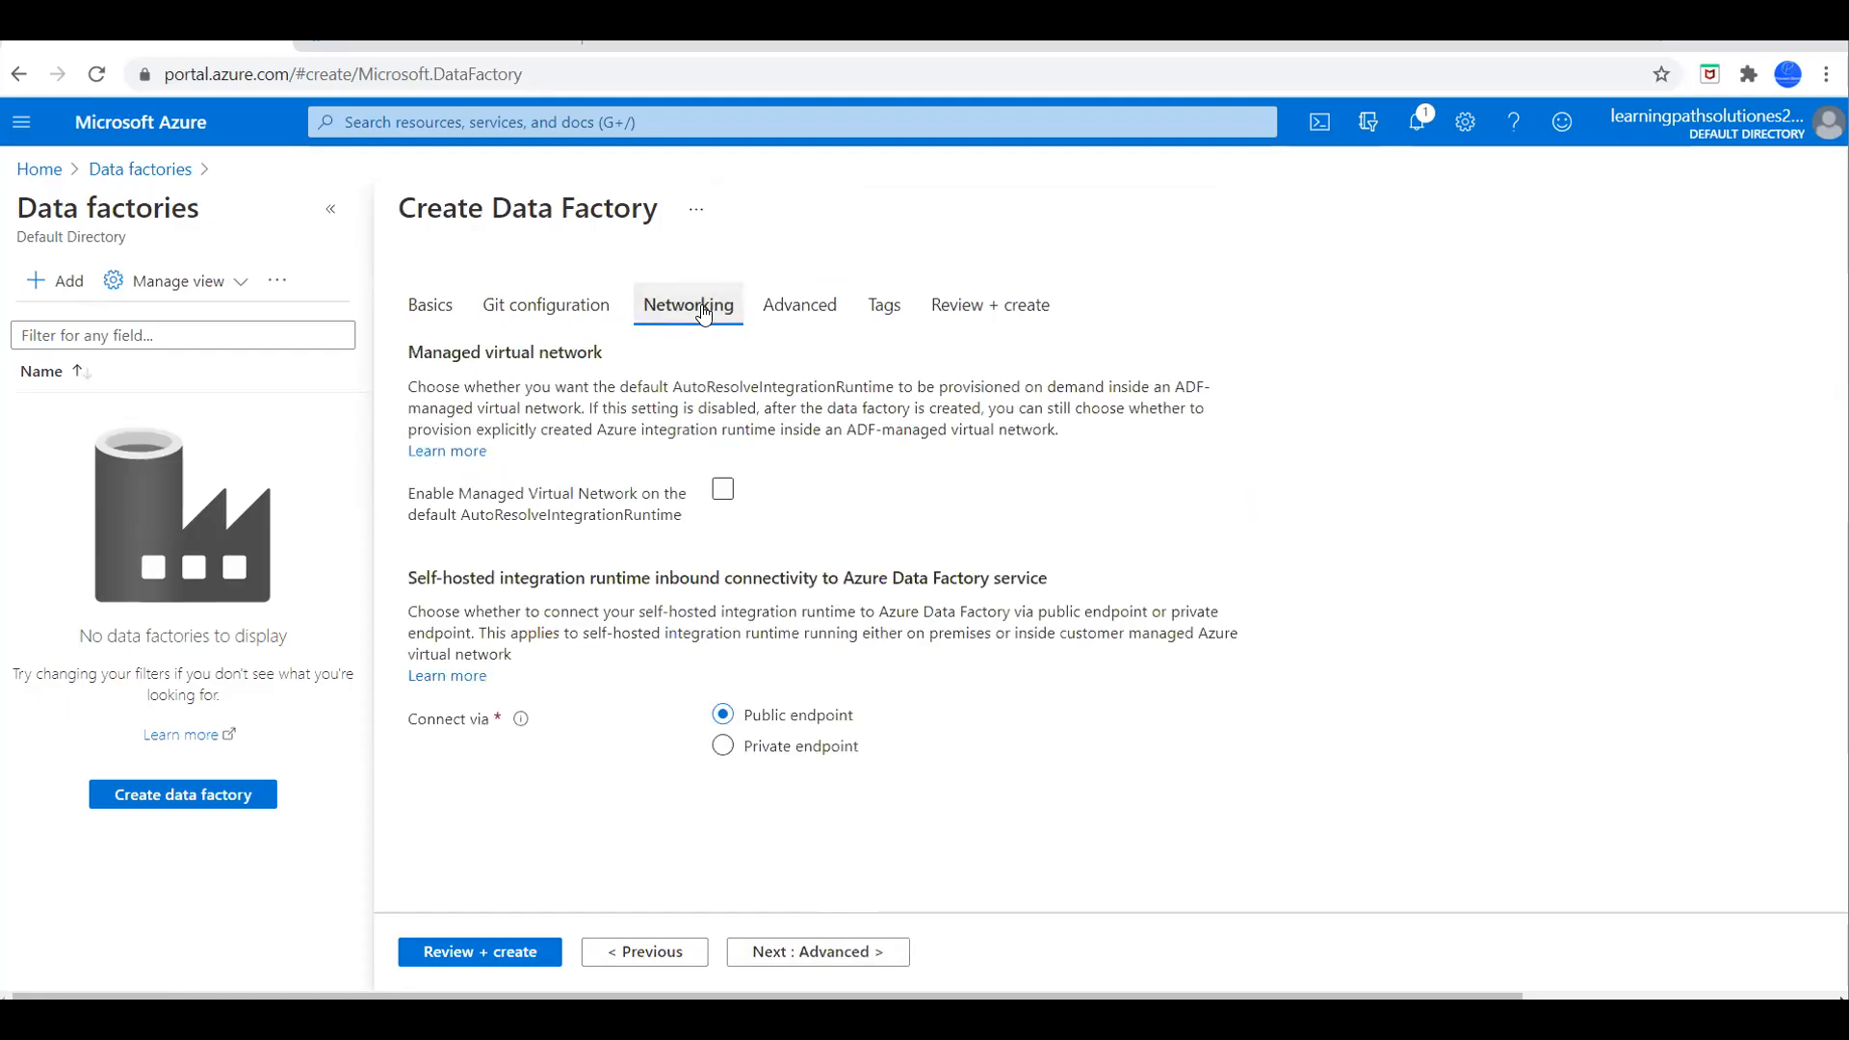
click(798, 315)
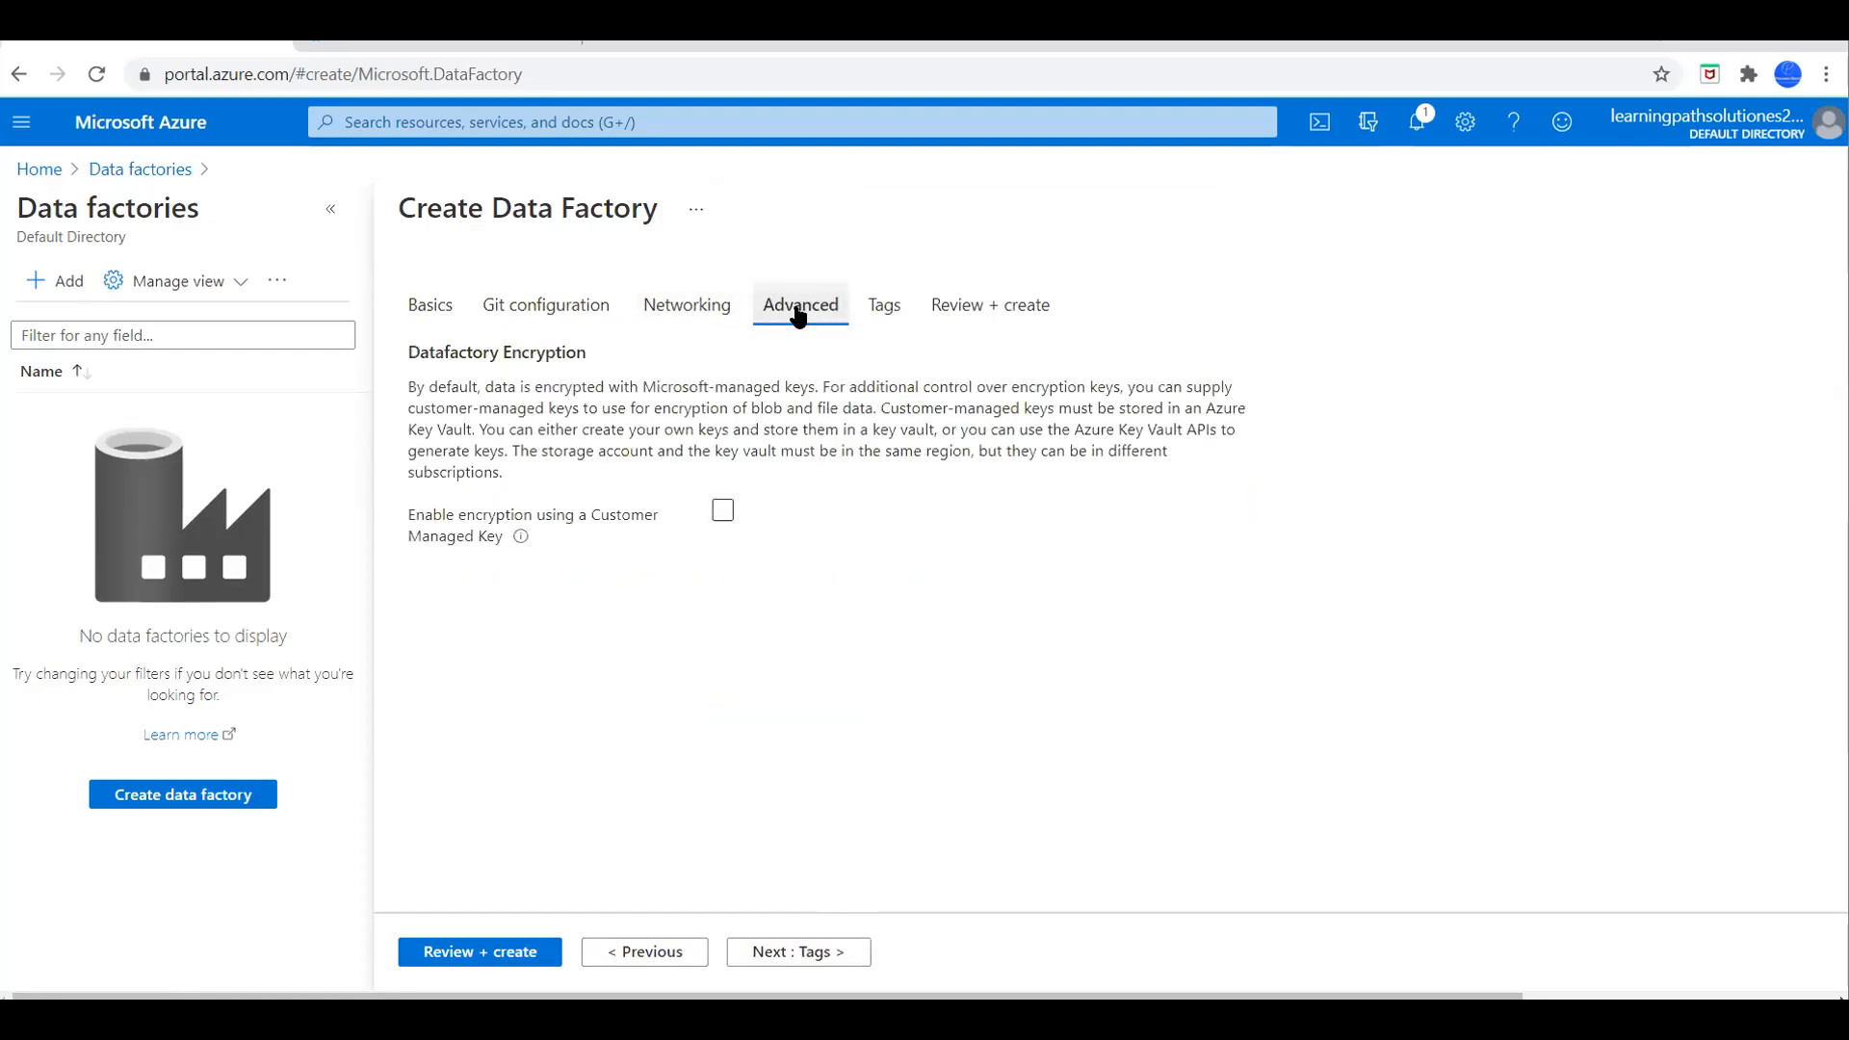
click(885, 308)
click(984, 307)
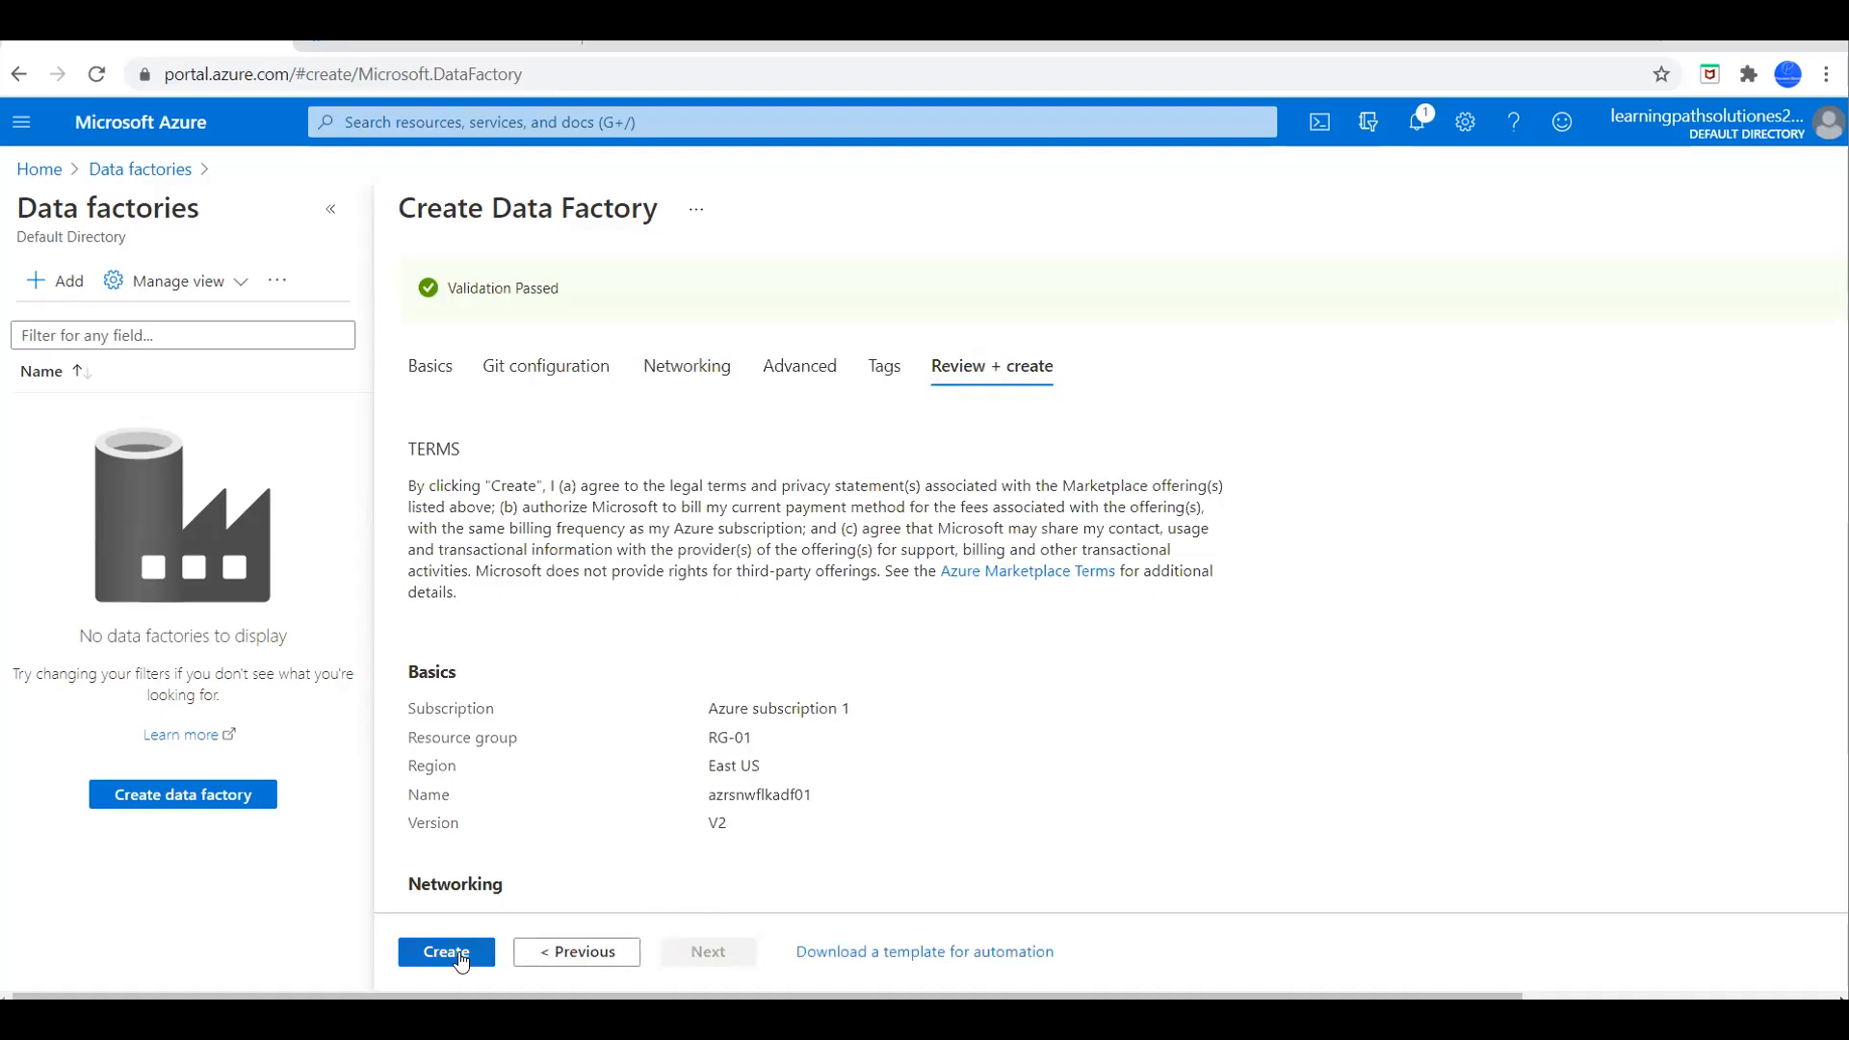
click(460, 955)
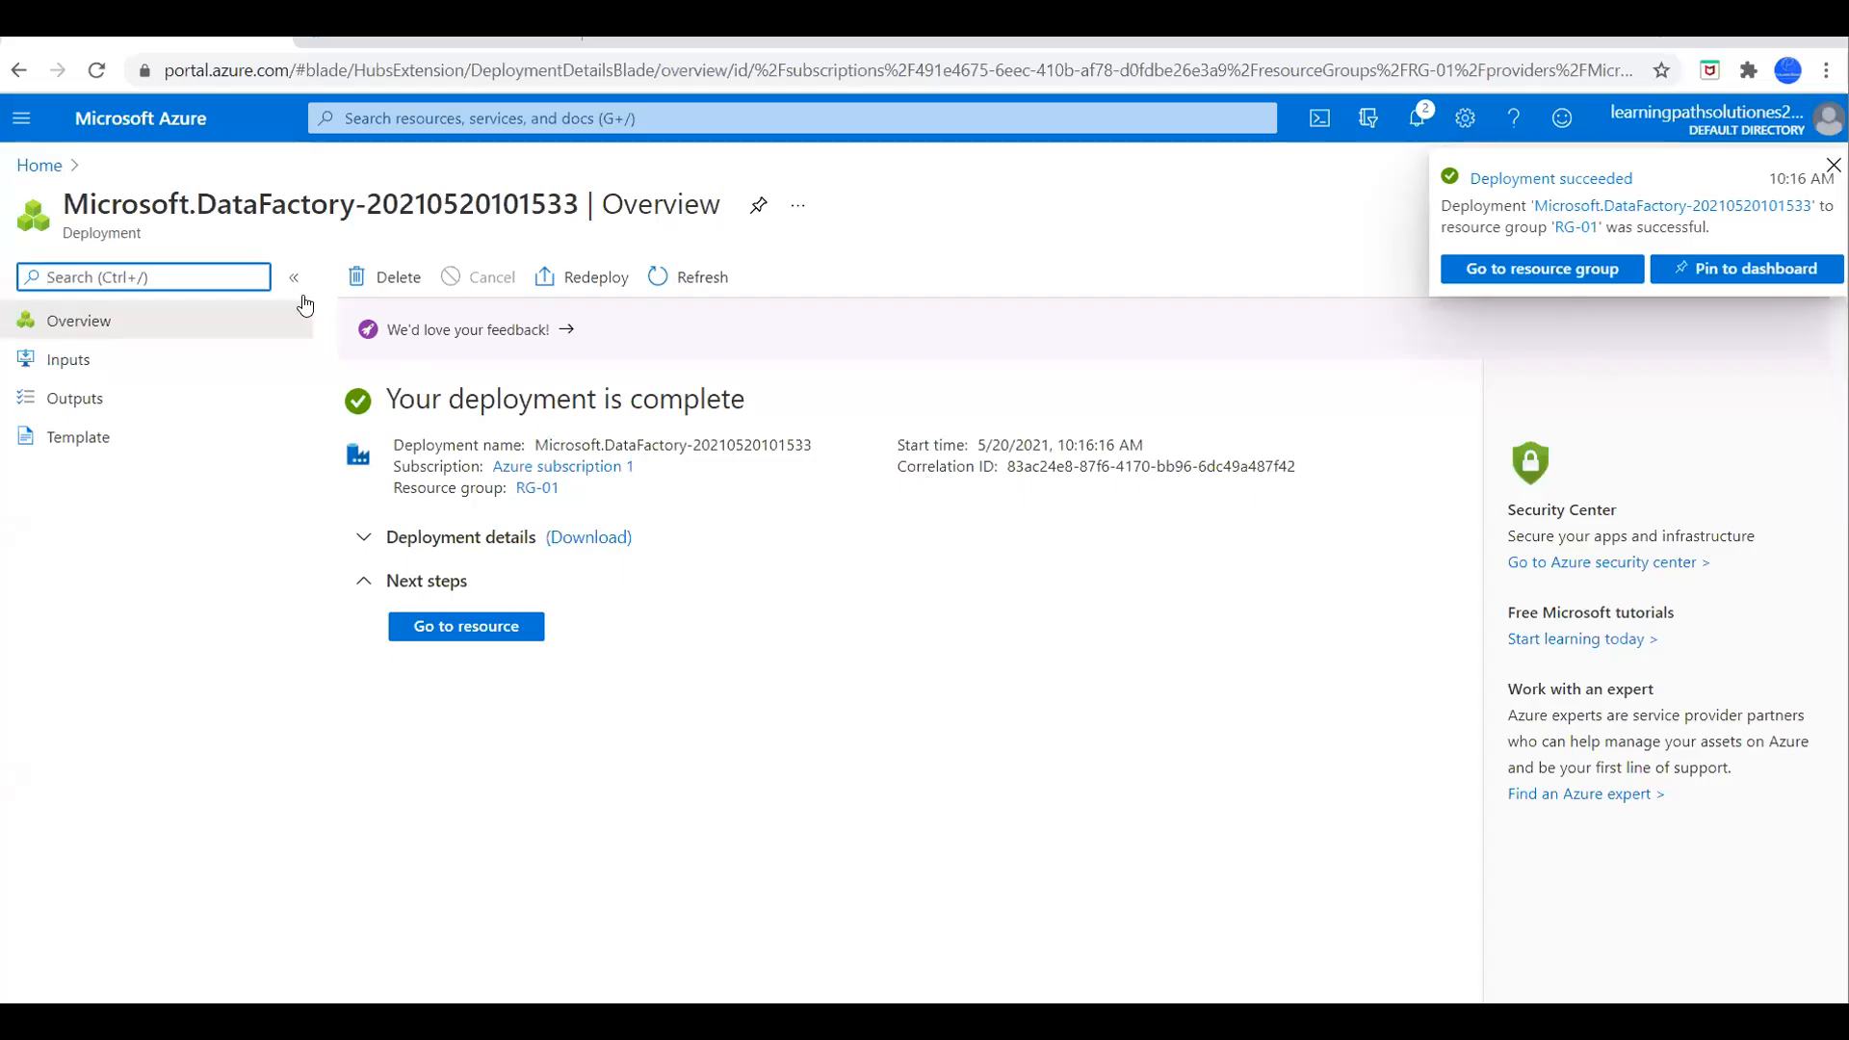
click(39, 165)
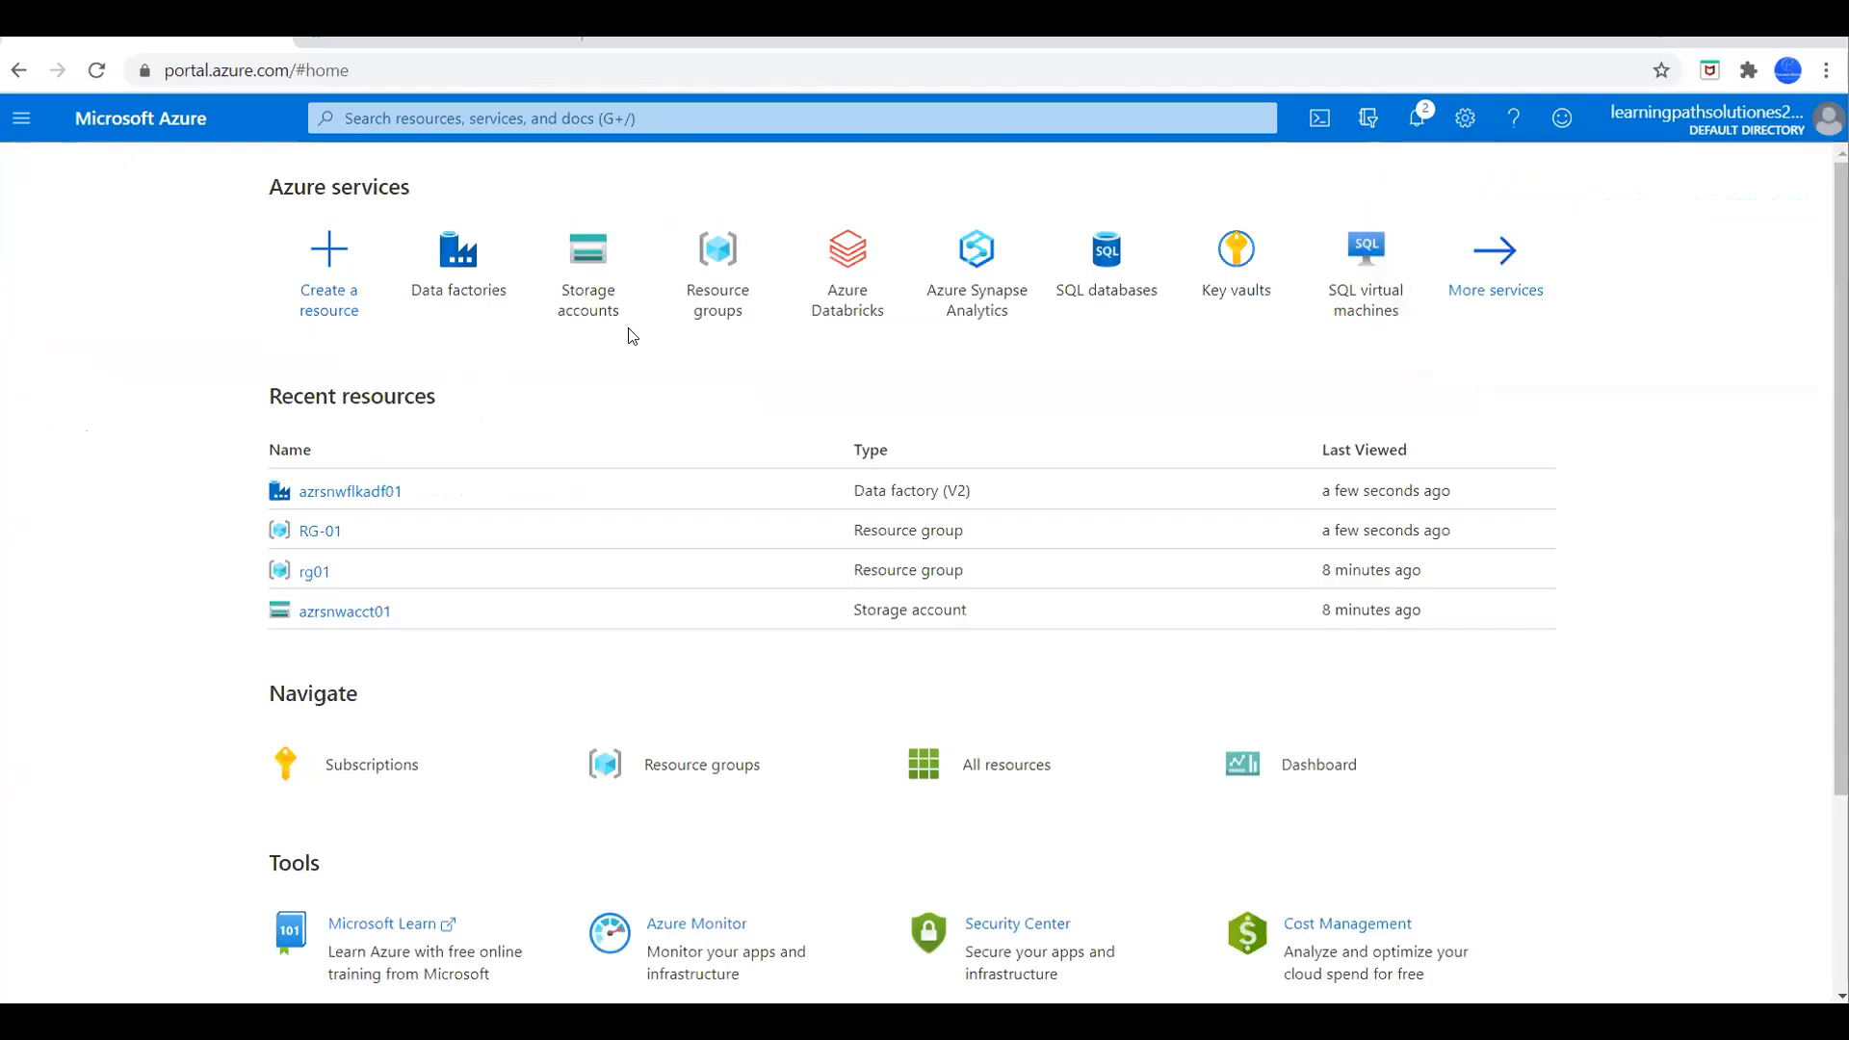
Open resource group RG-01, refresh it, and show the containers of its storage account azrsnwflkacct01.
click(713, 295)
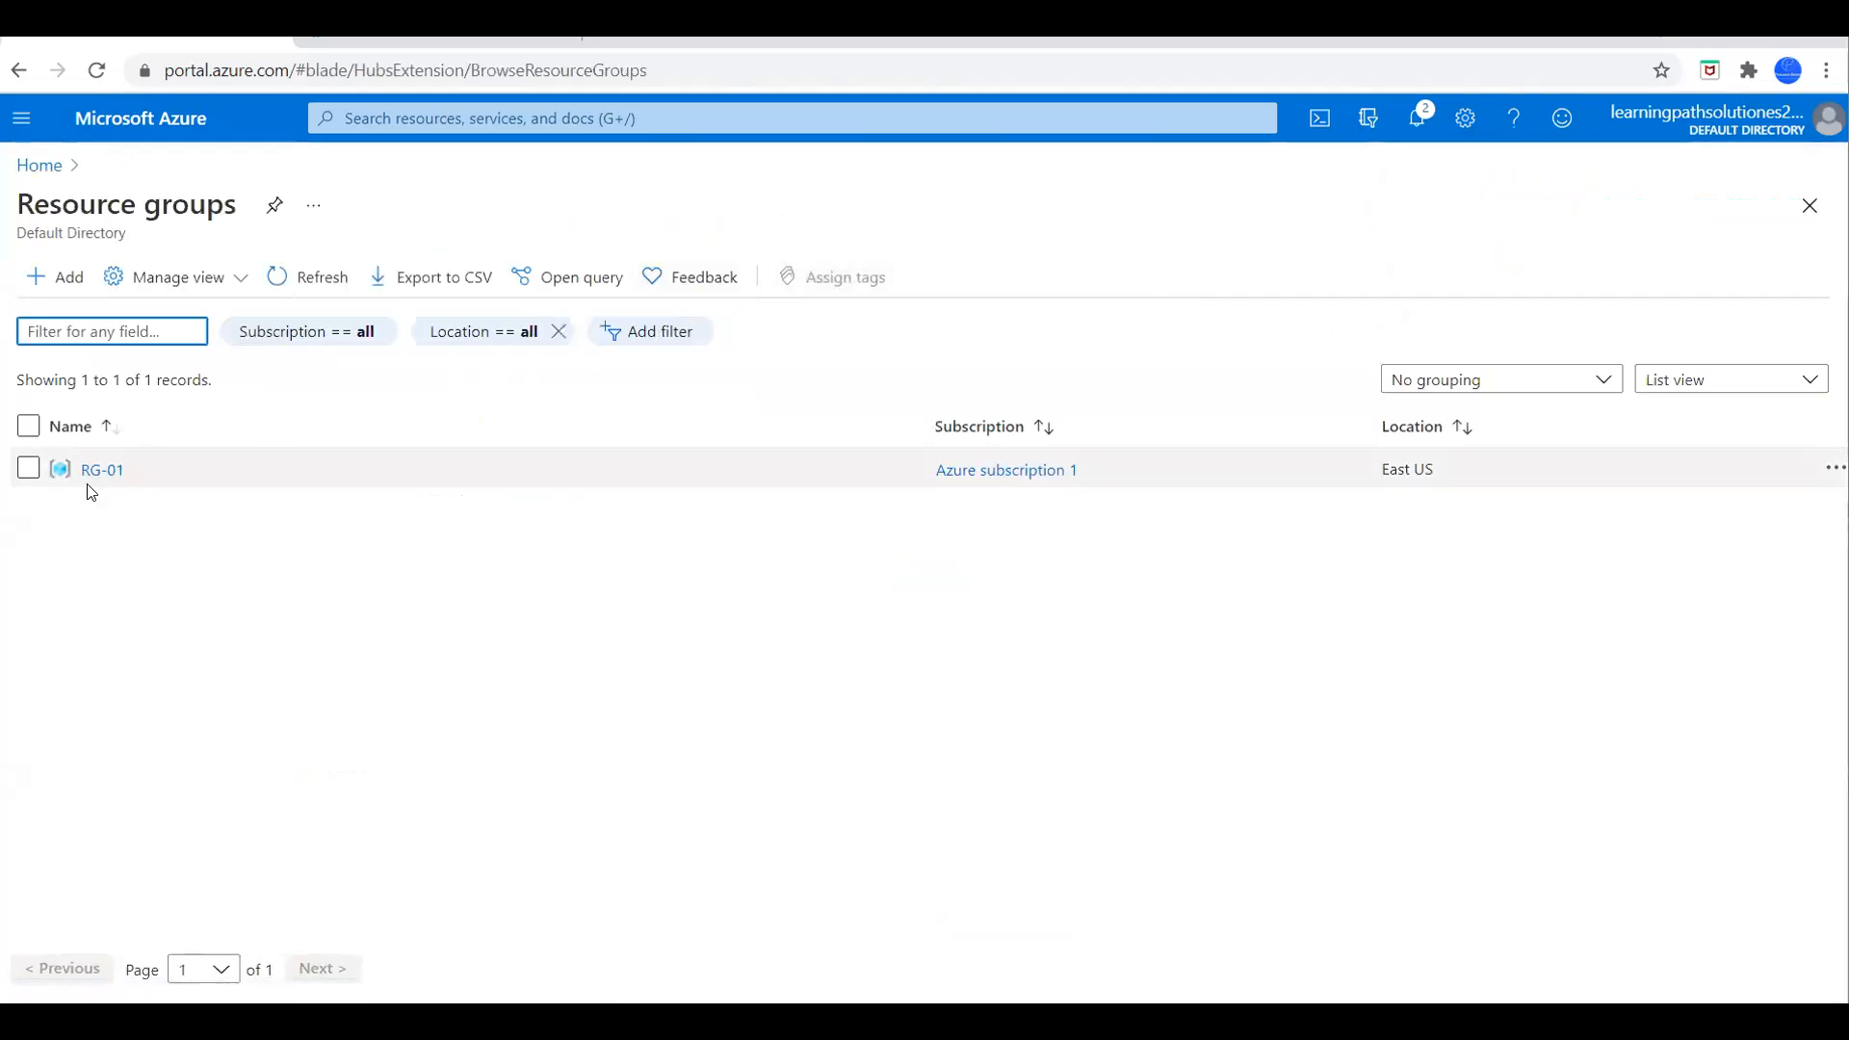
click(93, 473)
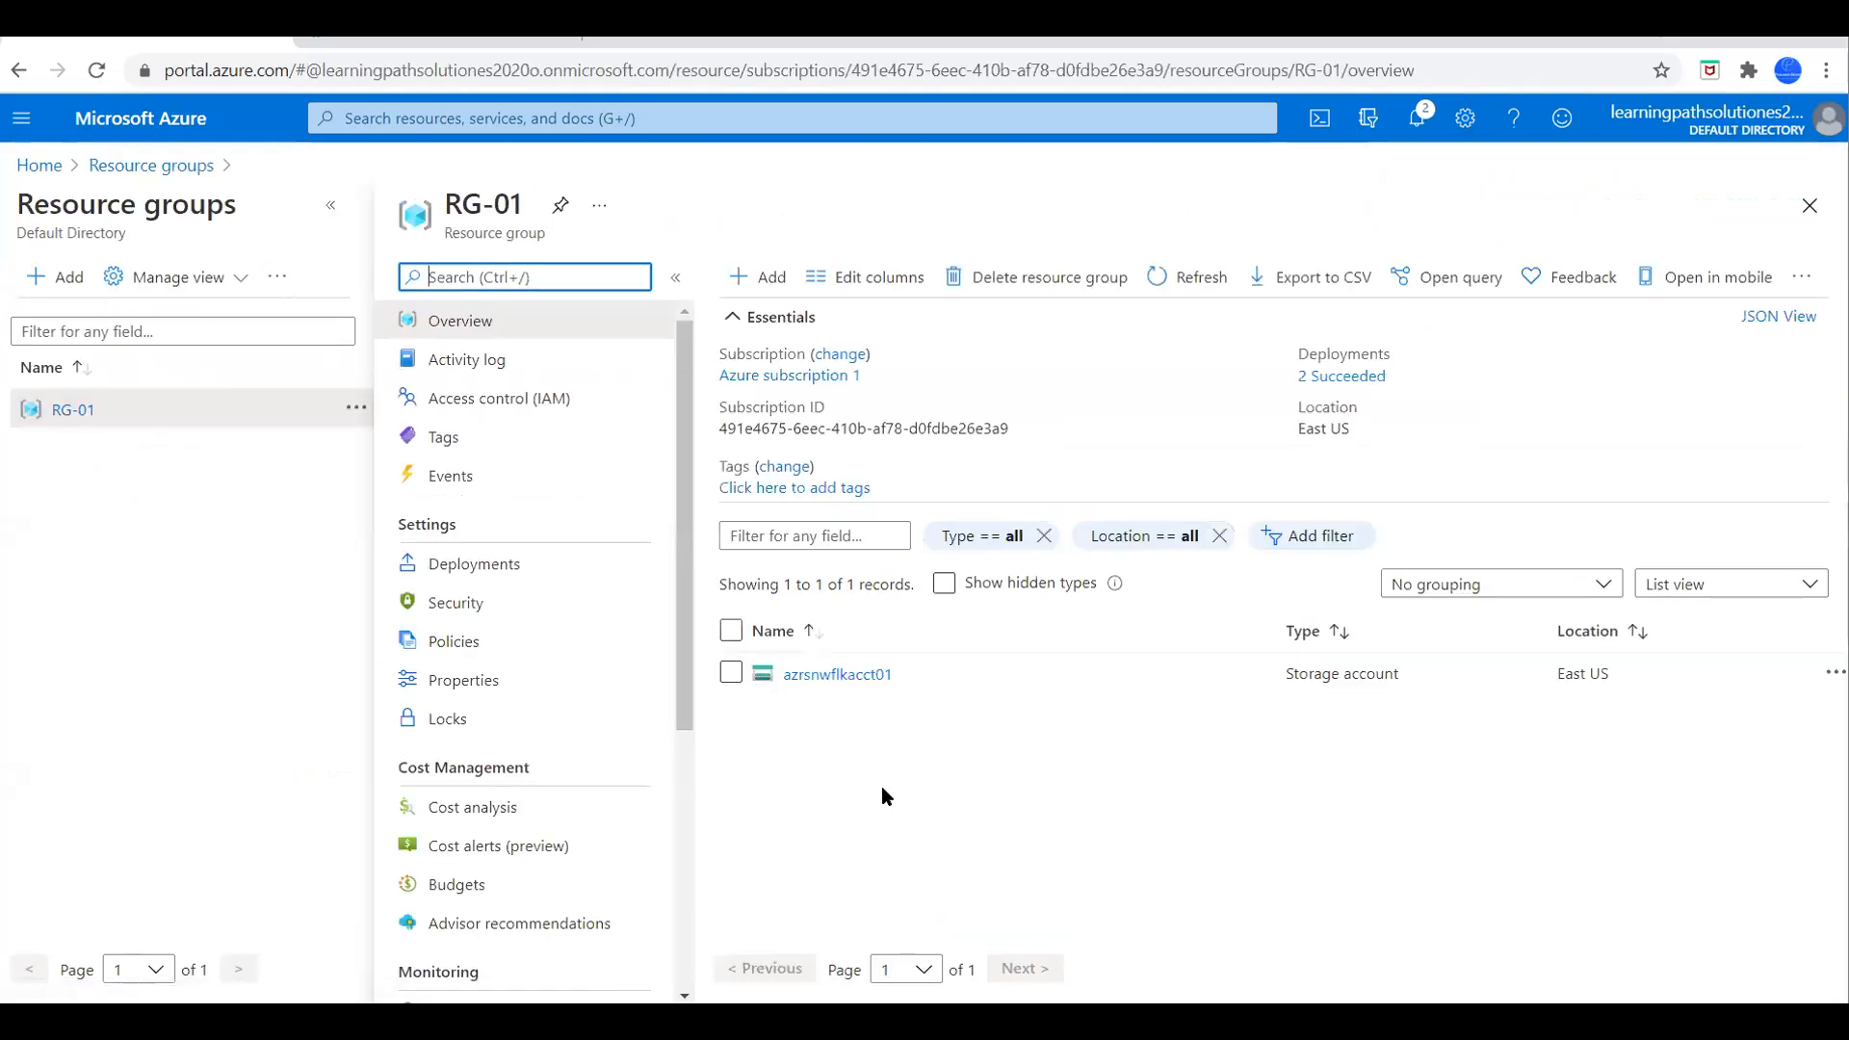
click(1165, 284)
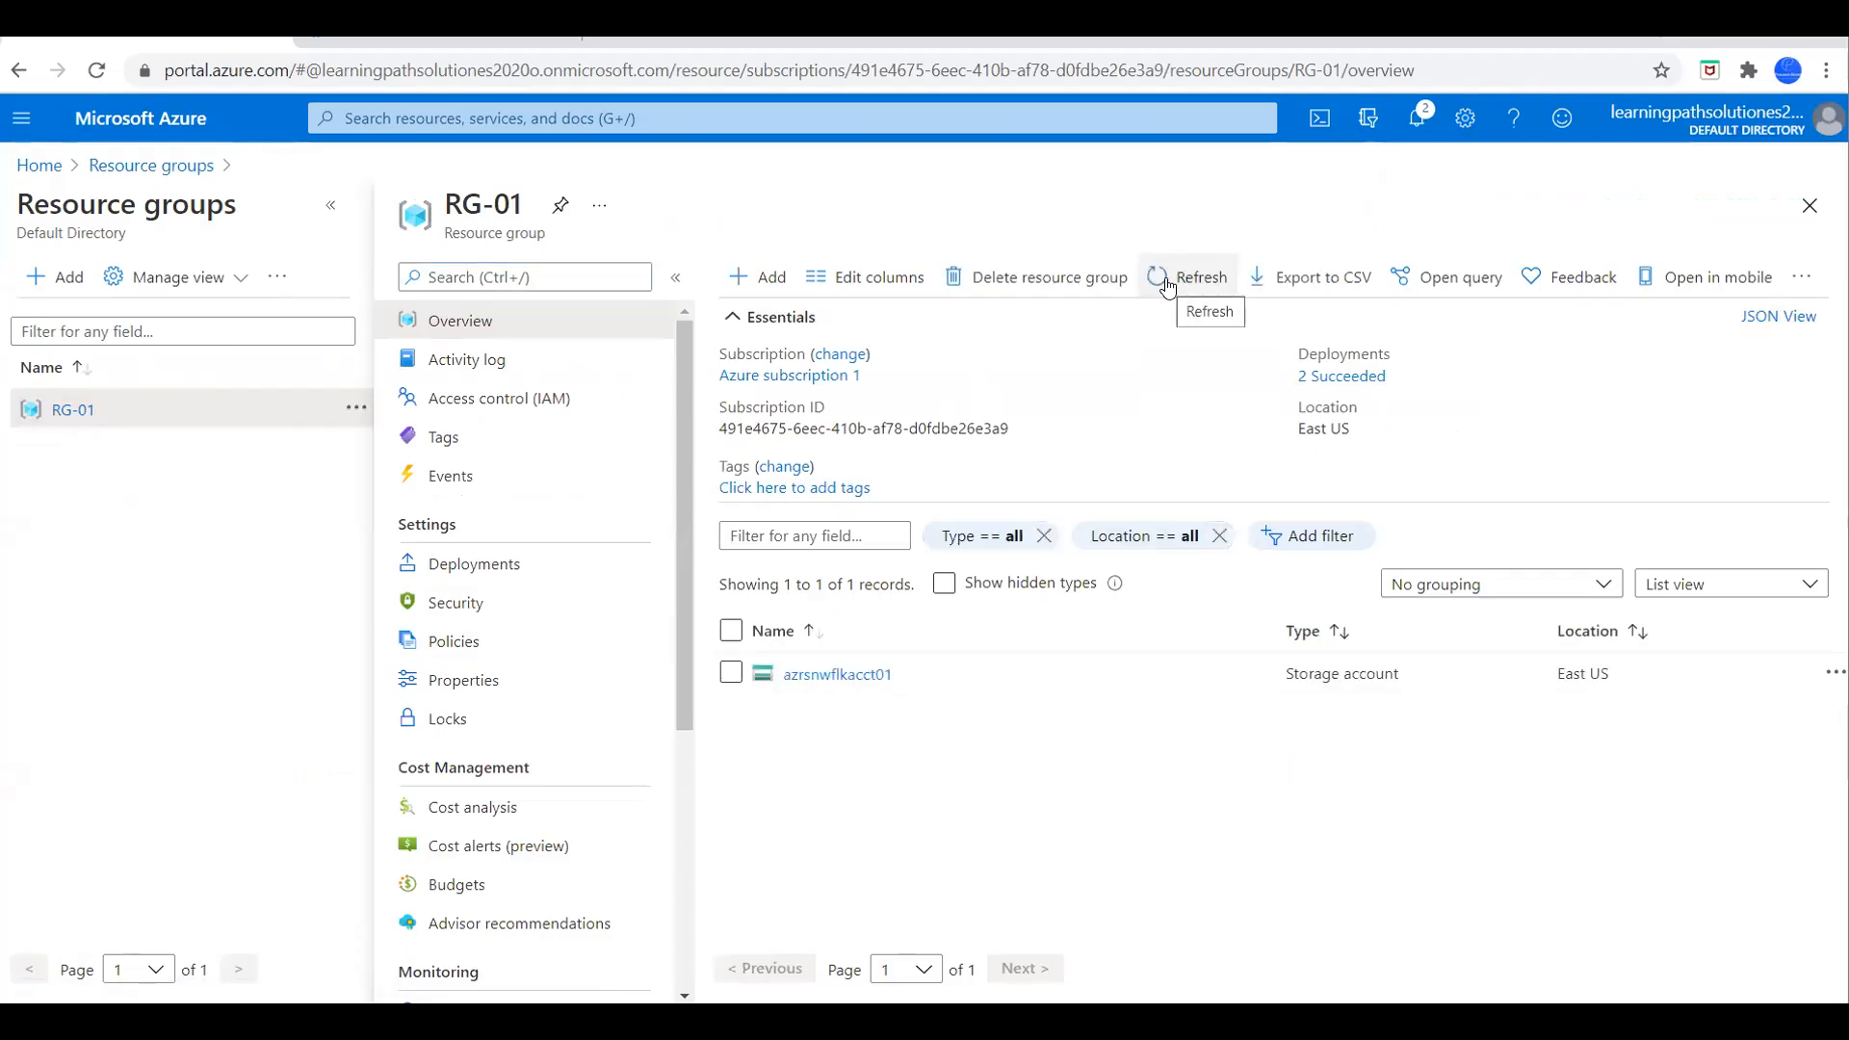
click(839, 675)
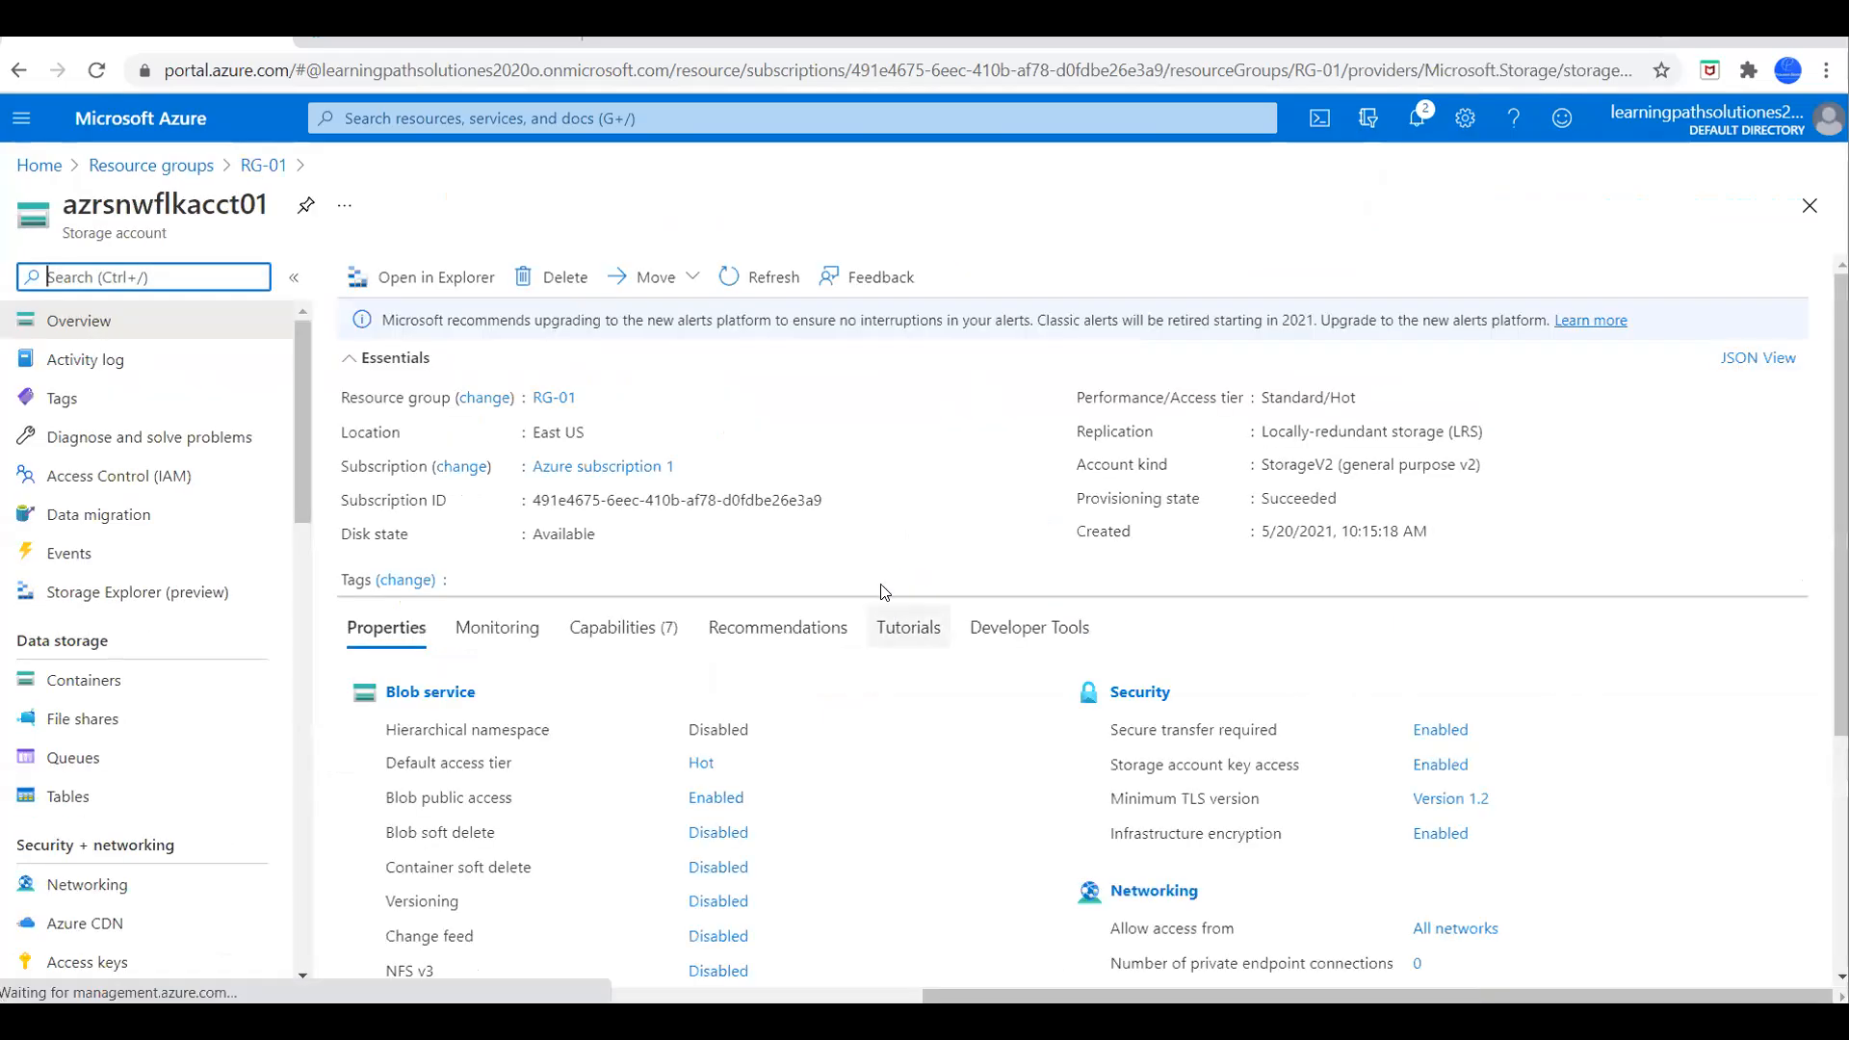
click(96, 692)
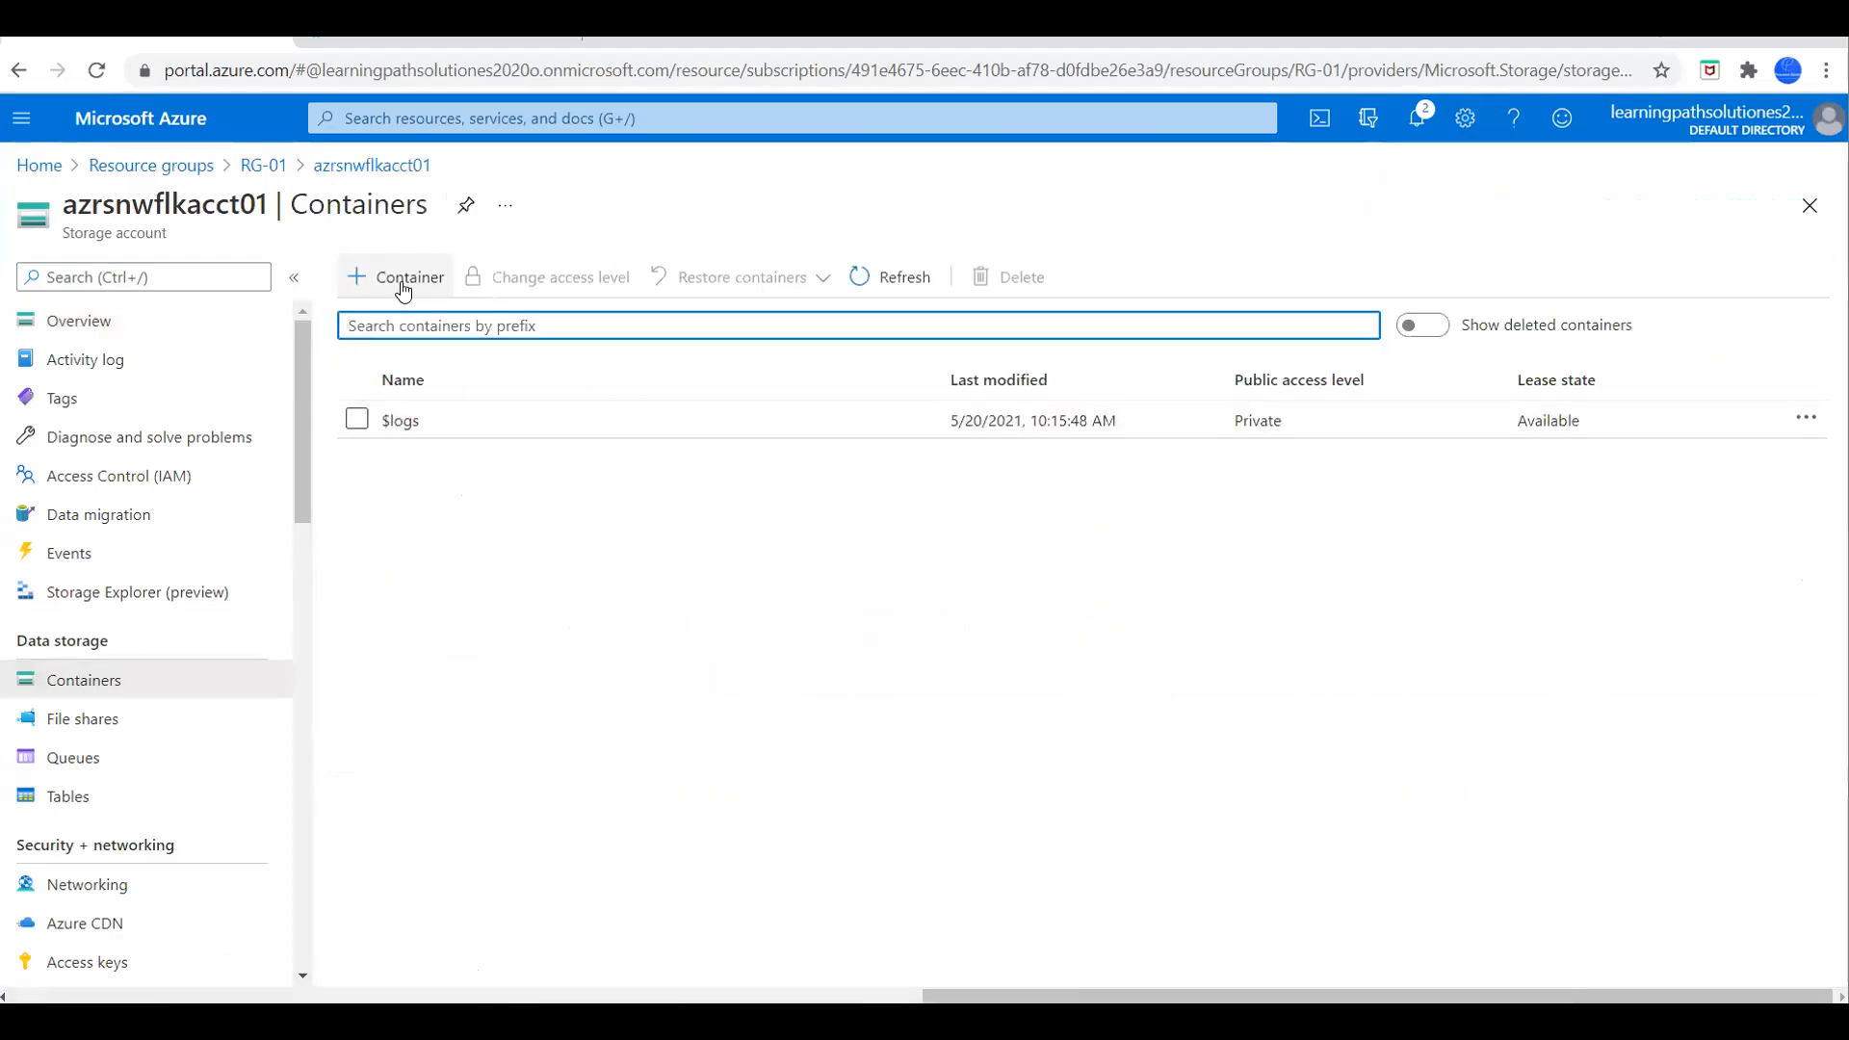
Create a container named container01 with public access level Container (anonymous read access for containers and blobs).
click(403, 286)
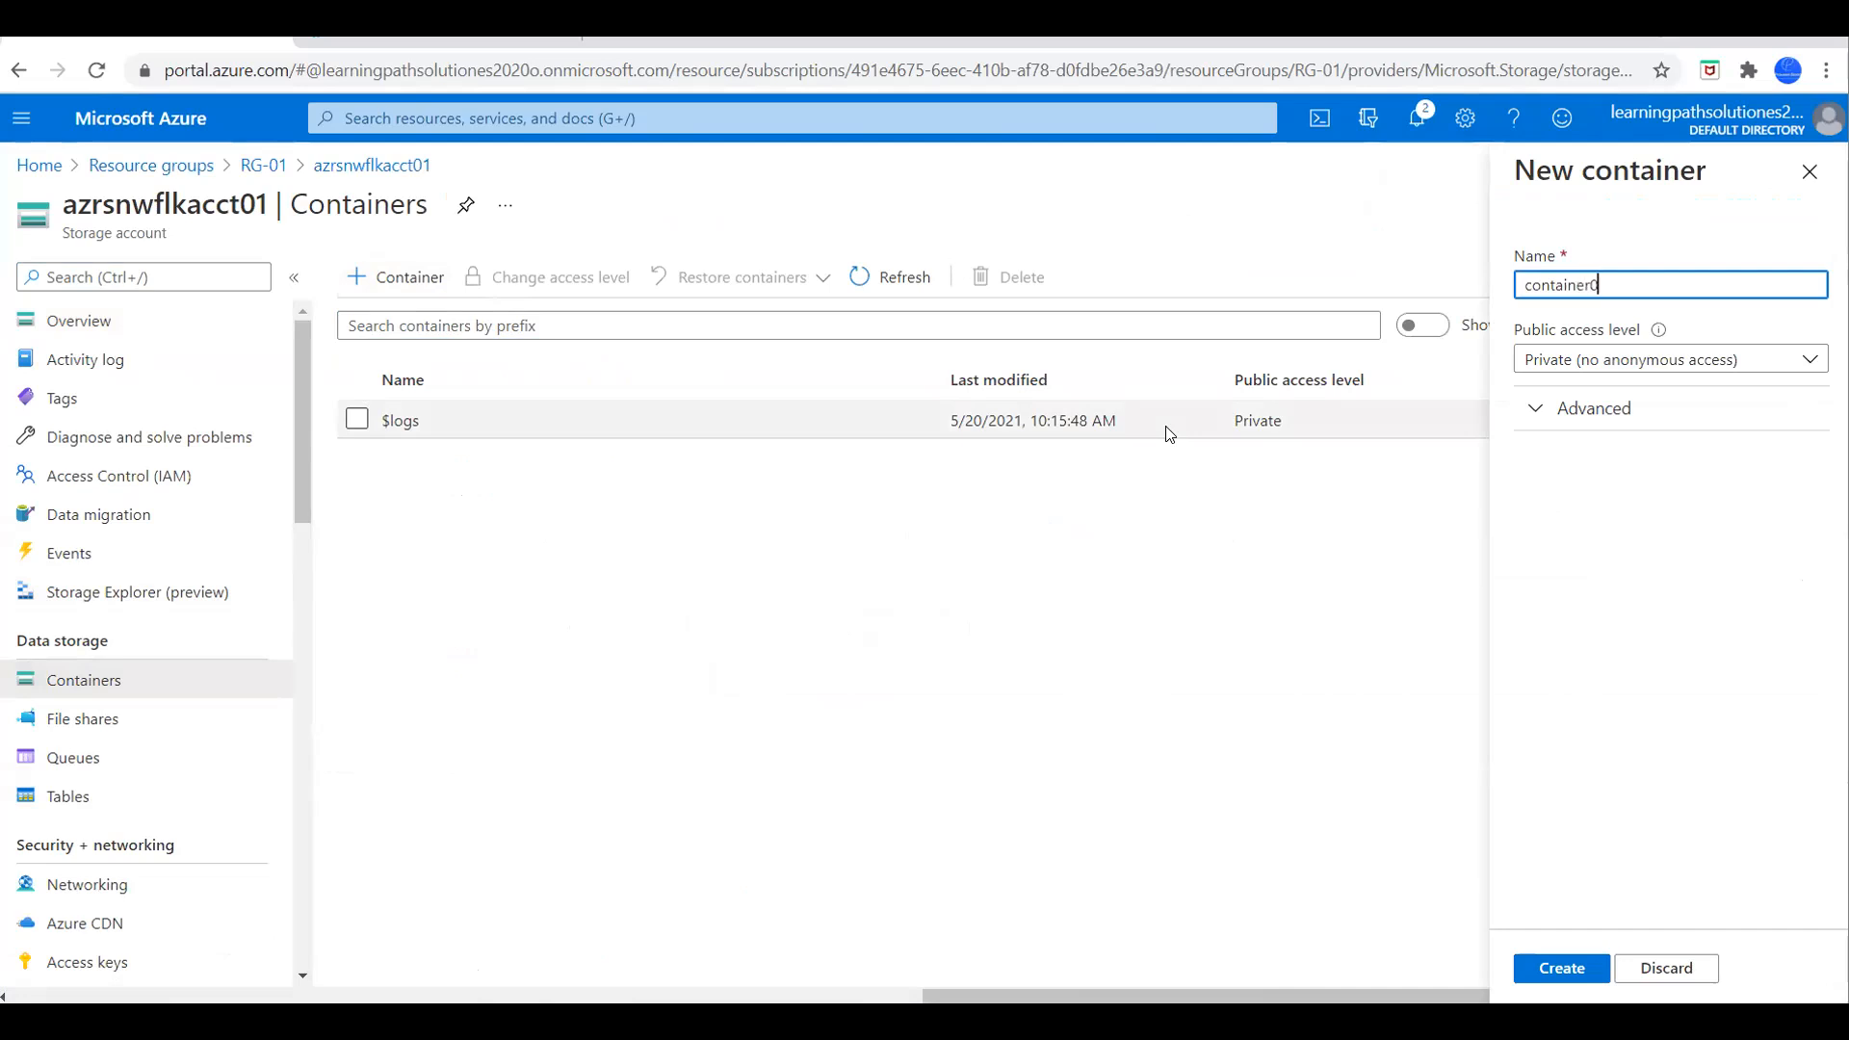
click(1621, 364)
click(1510, 475)
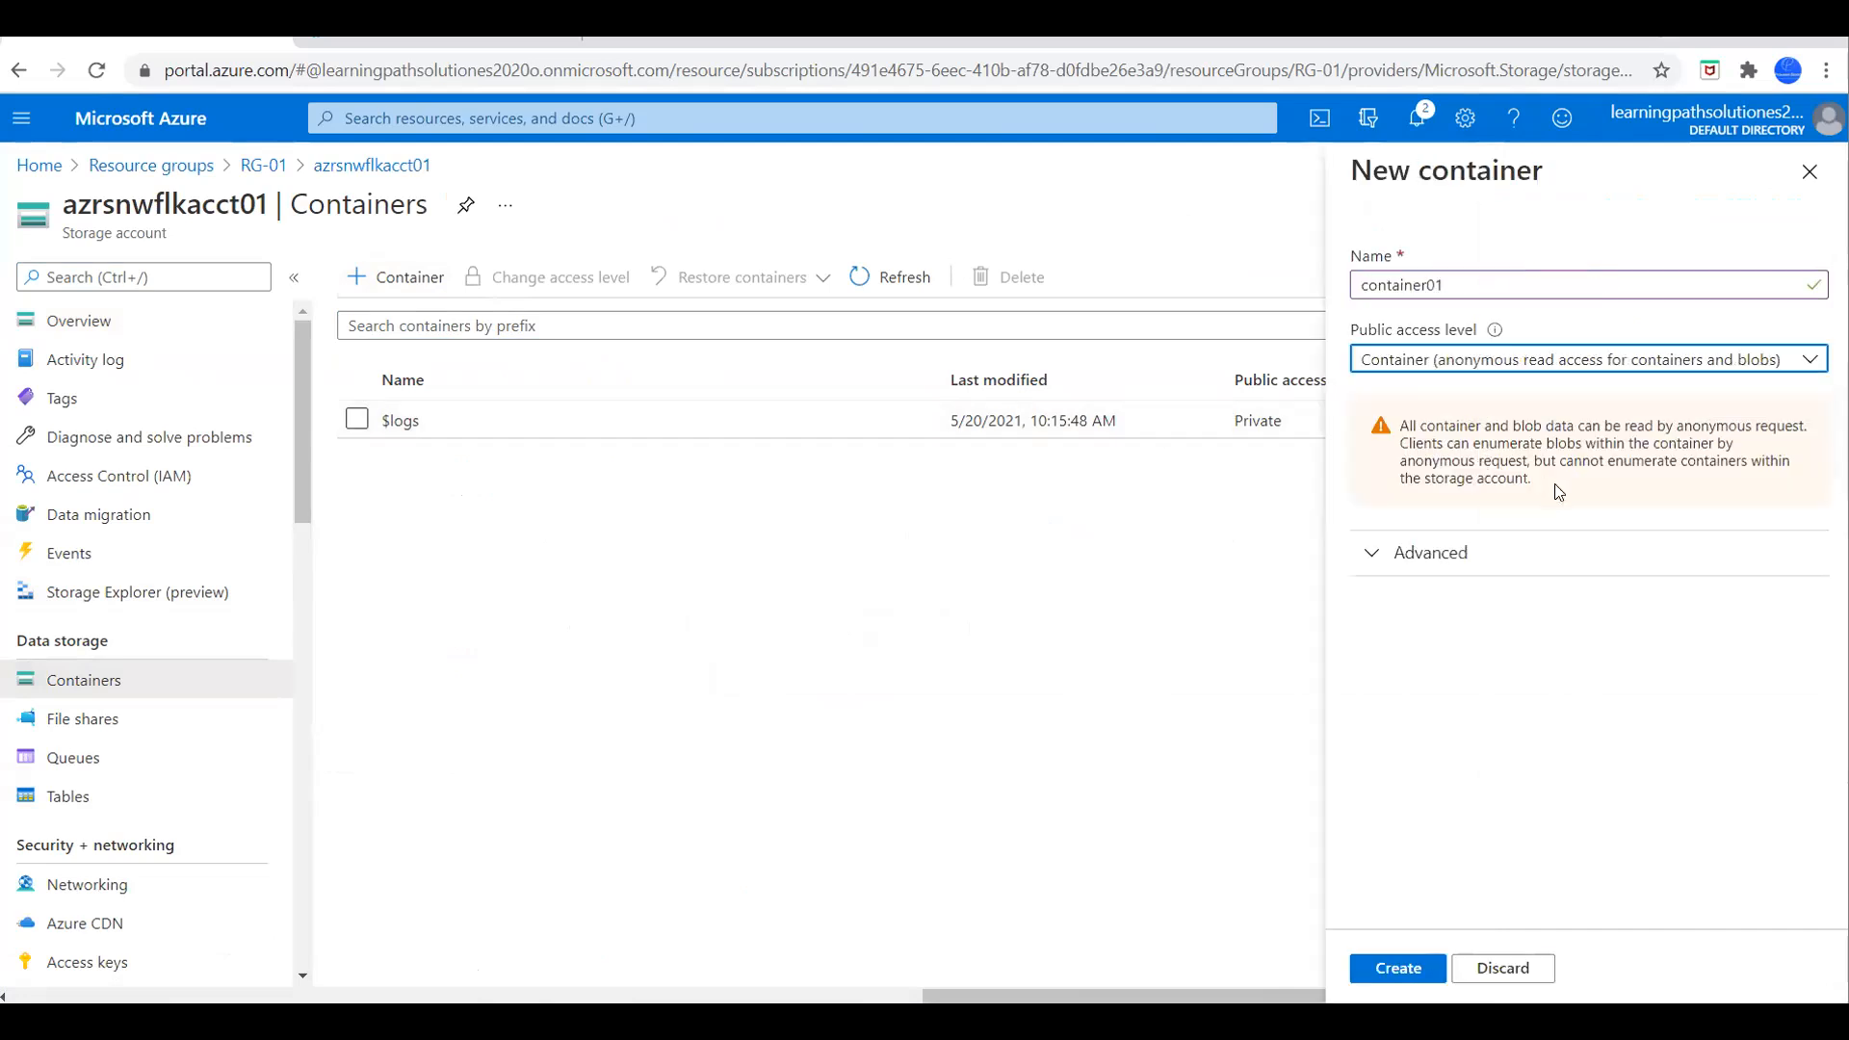
click(1398, 968)
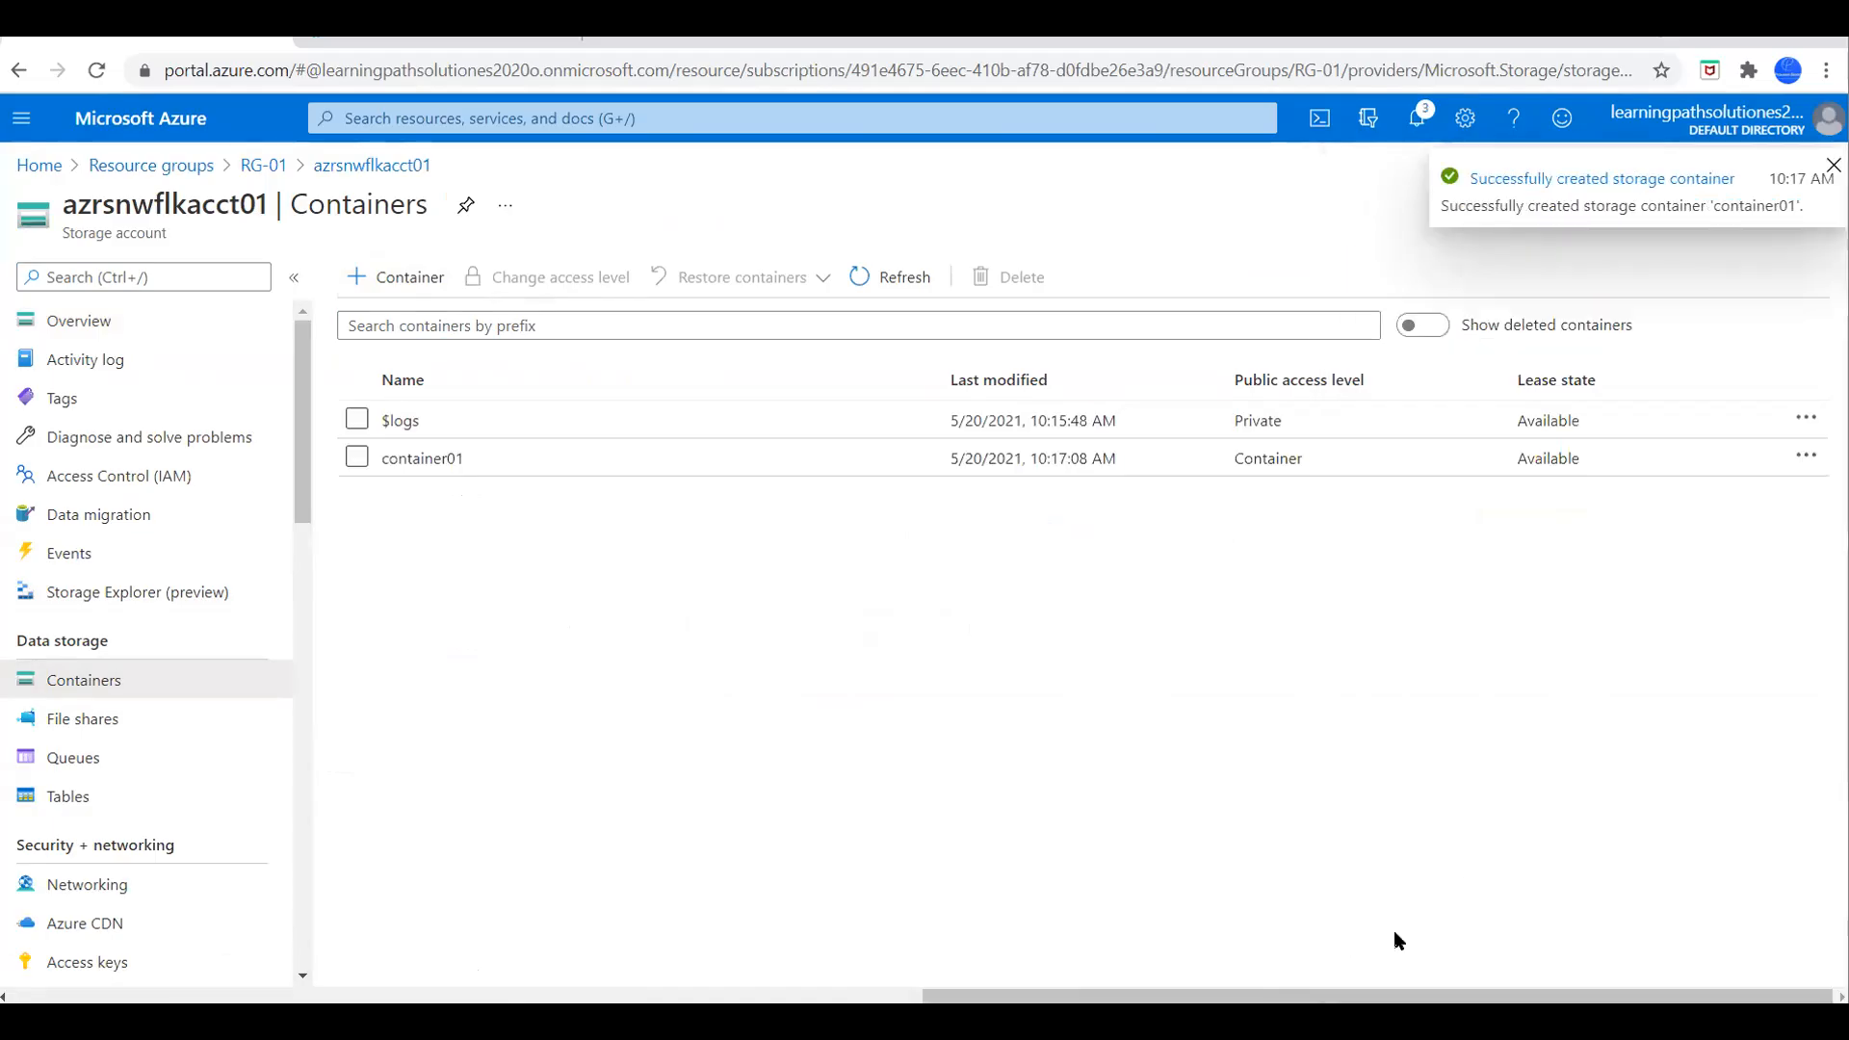
Upload airtravel.csv from the sample_data folder into container01 with overwriting of existing files allowed, and close the upload form.
click(435, 460)
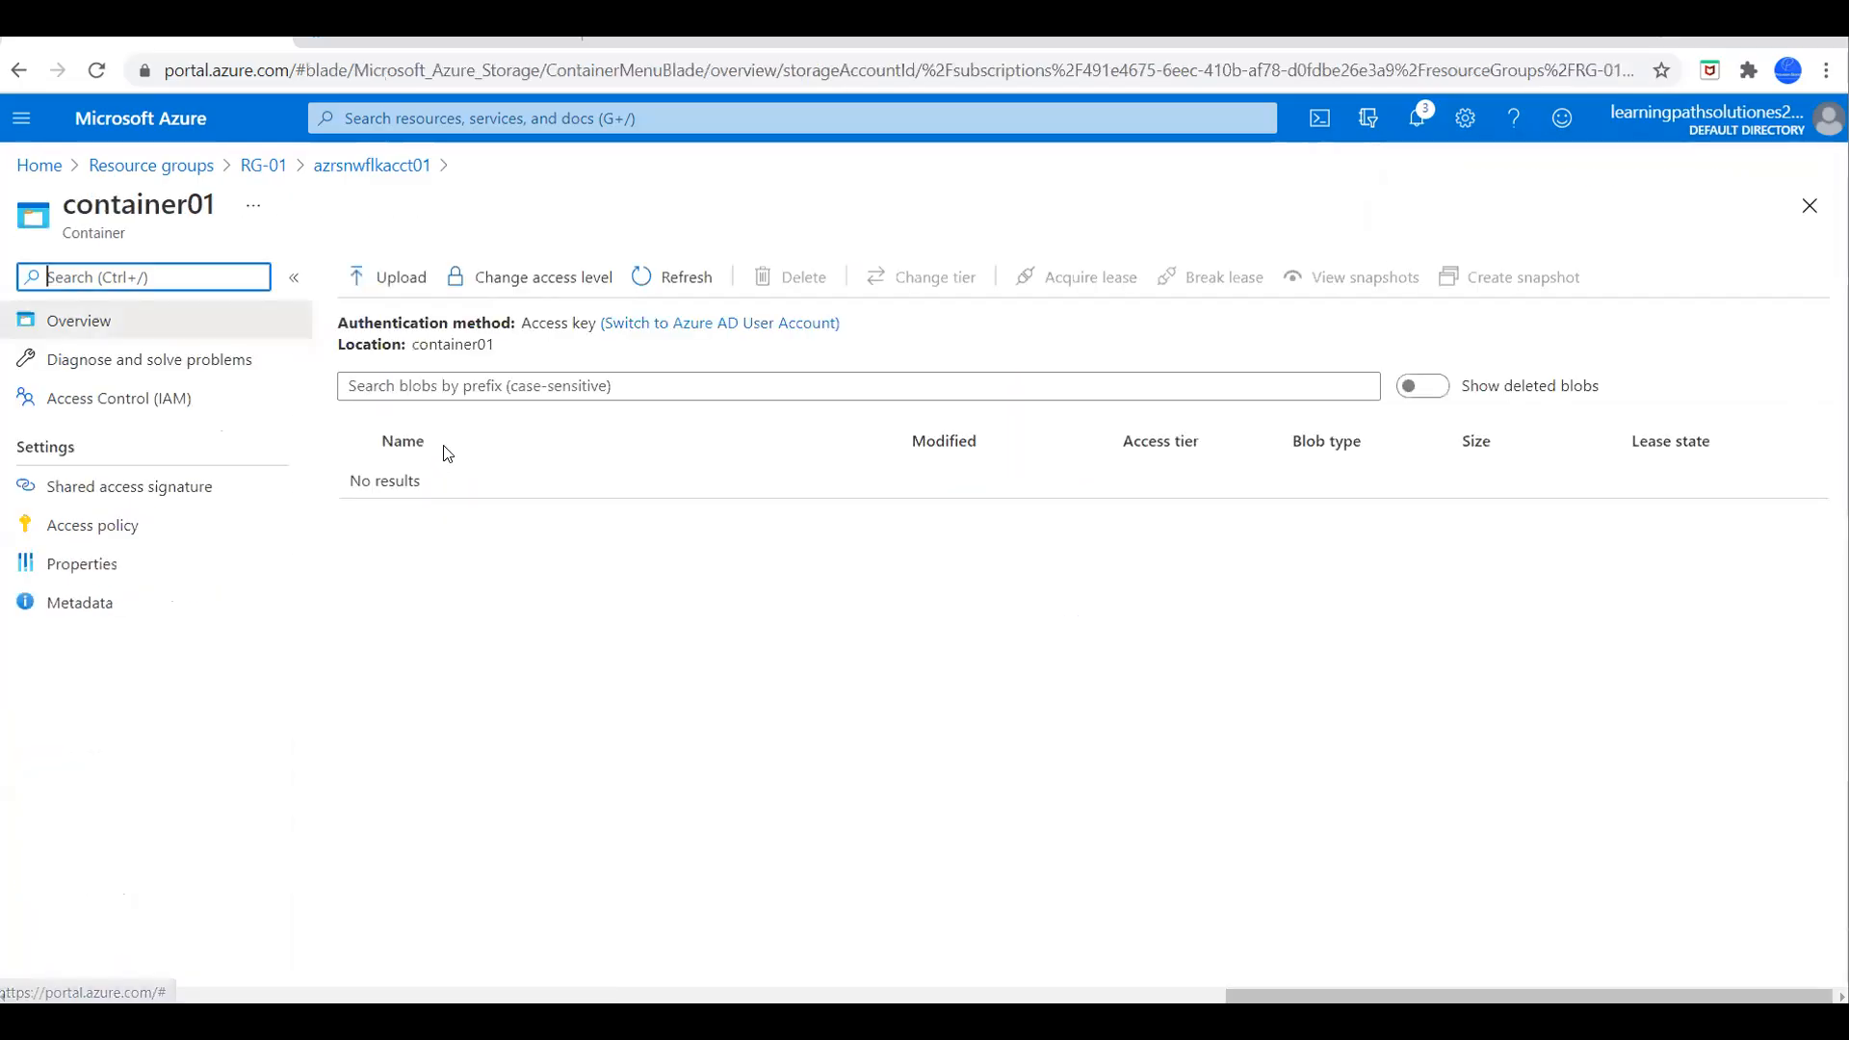
click(399, 280)
click(1814, 273)
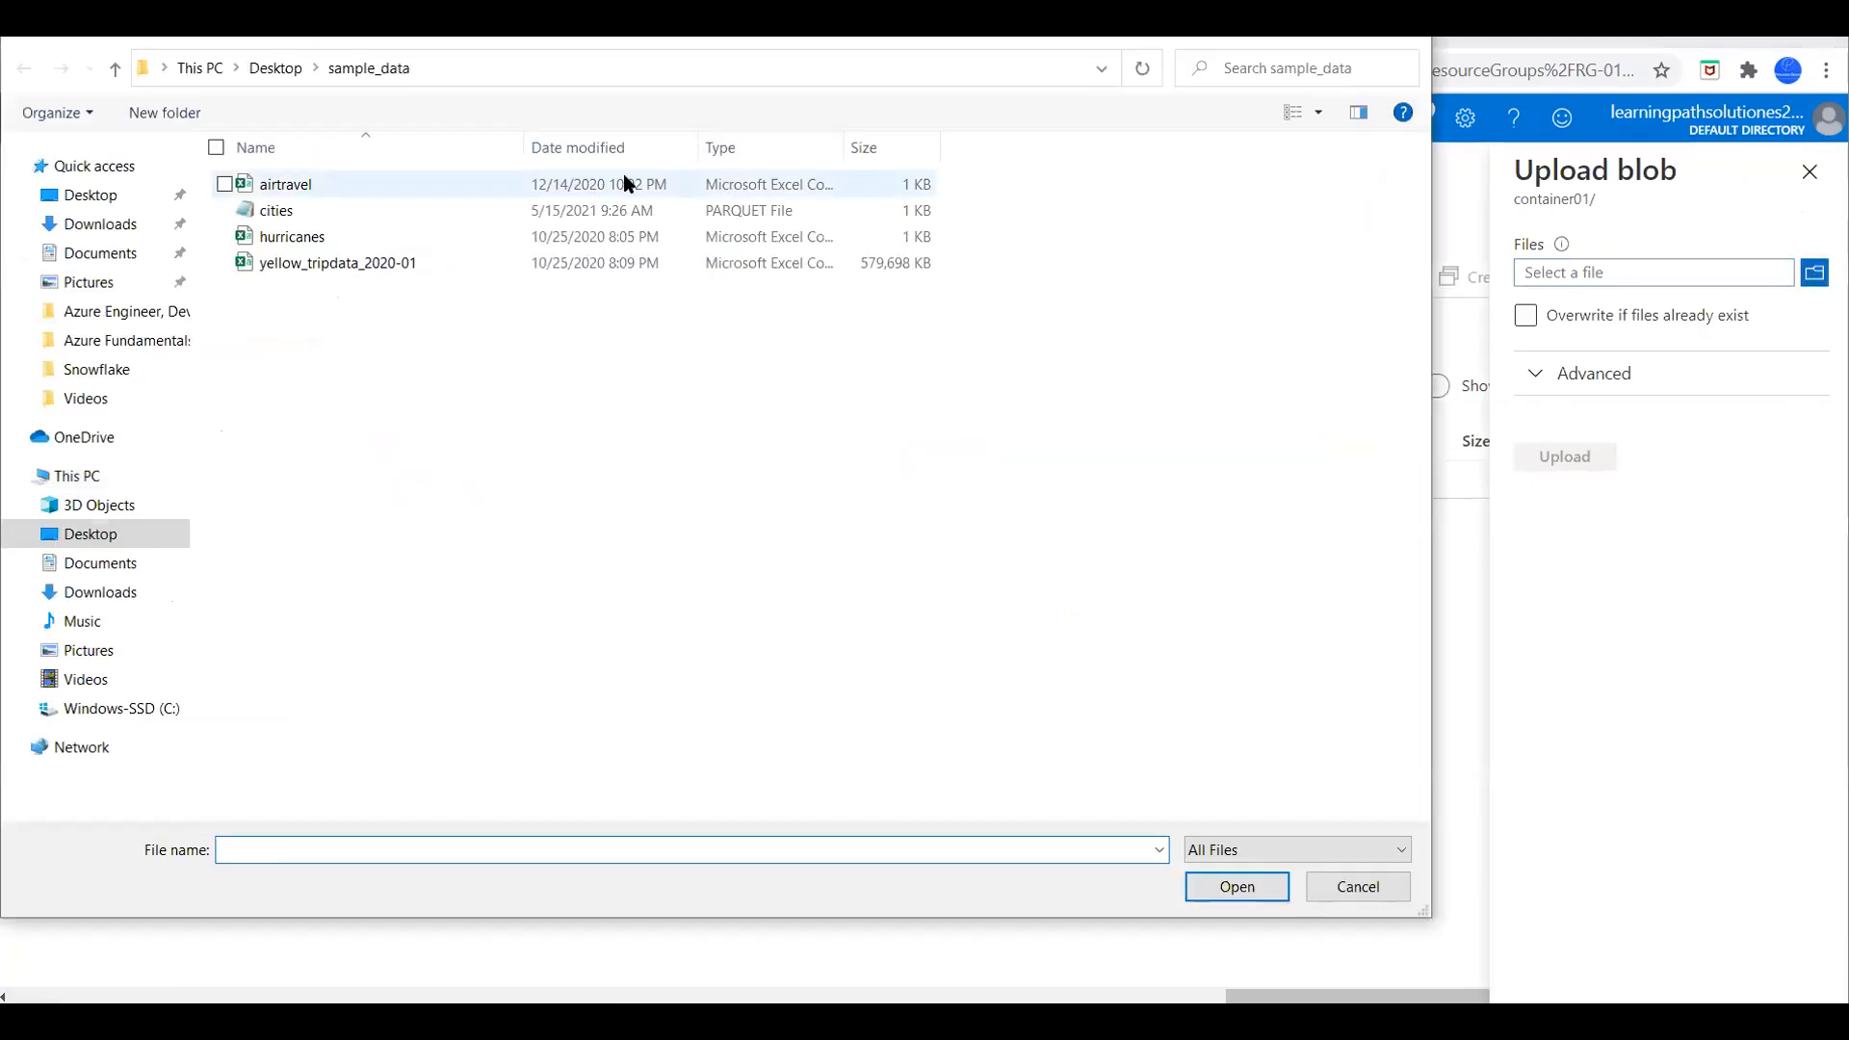
click(305, 190)
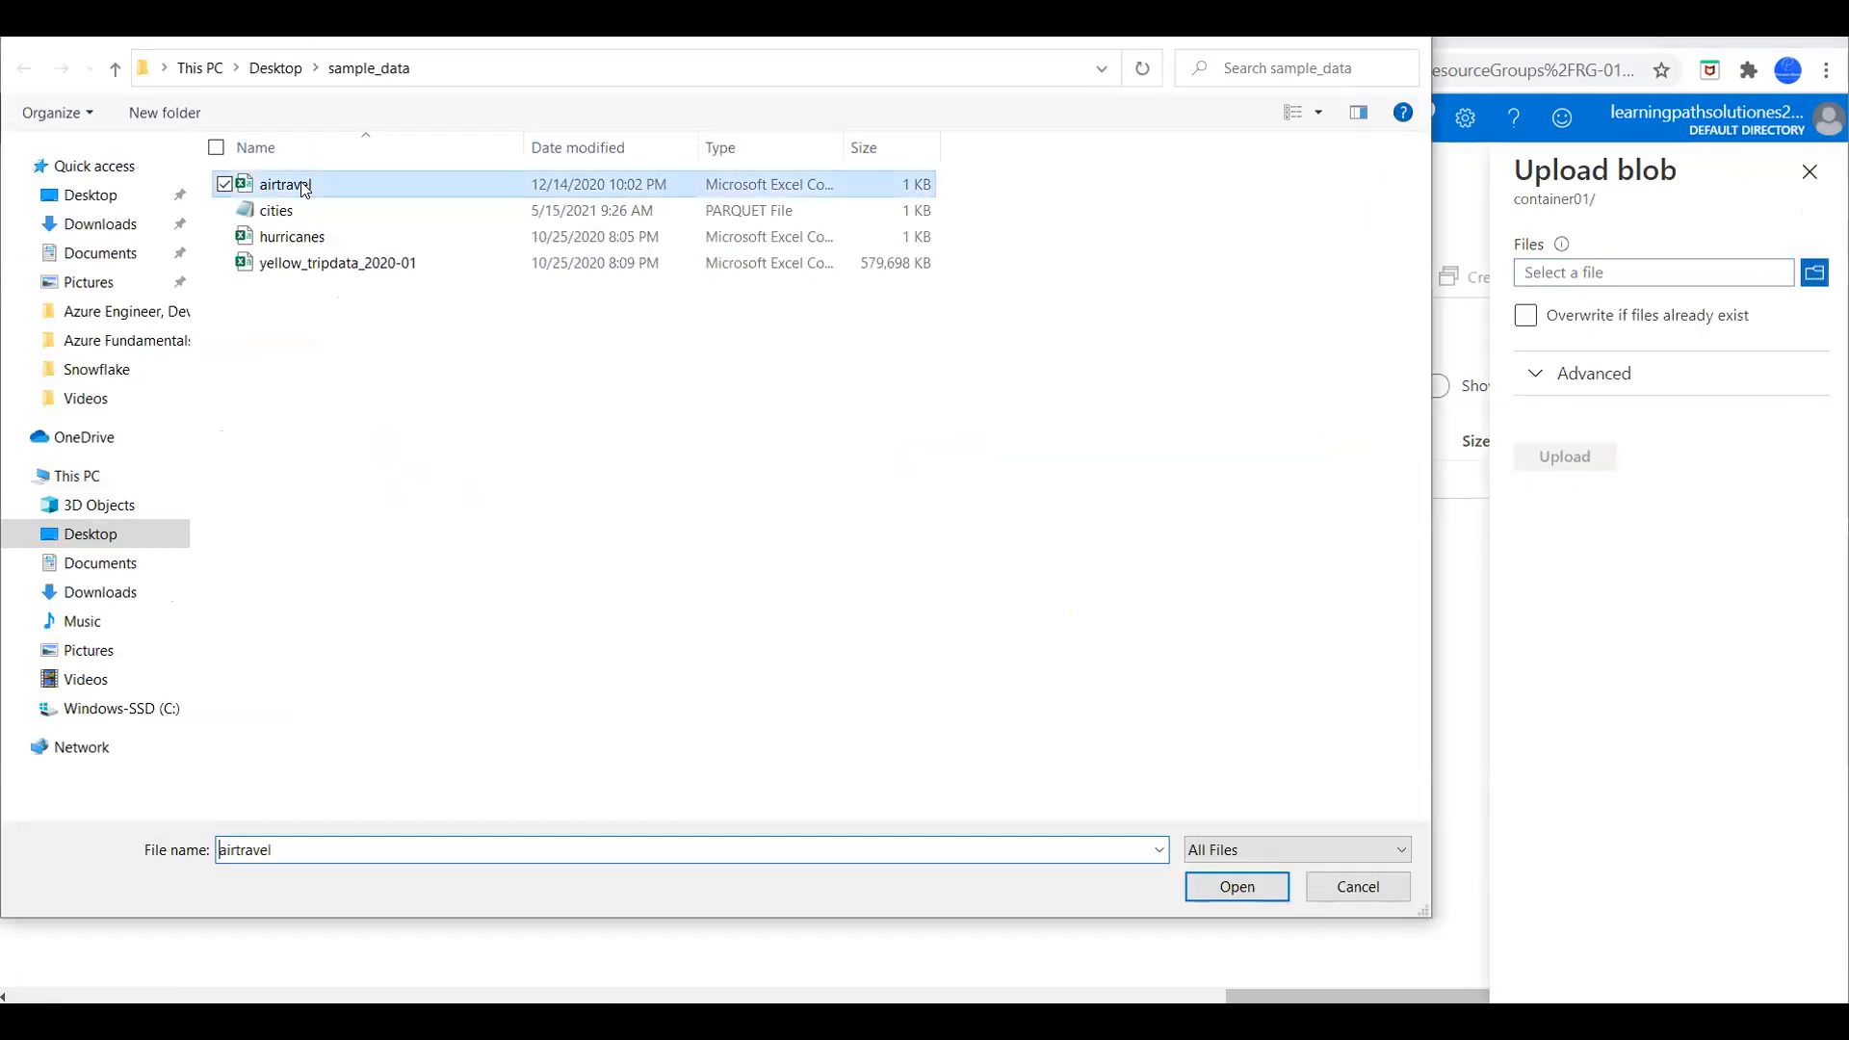
click(1236, 887)
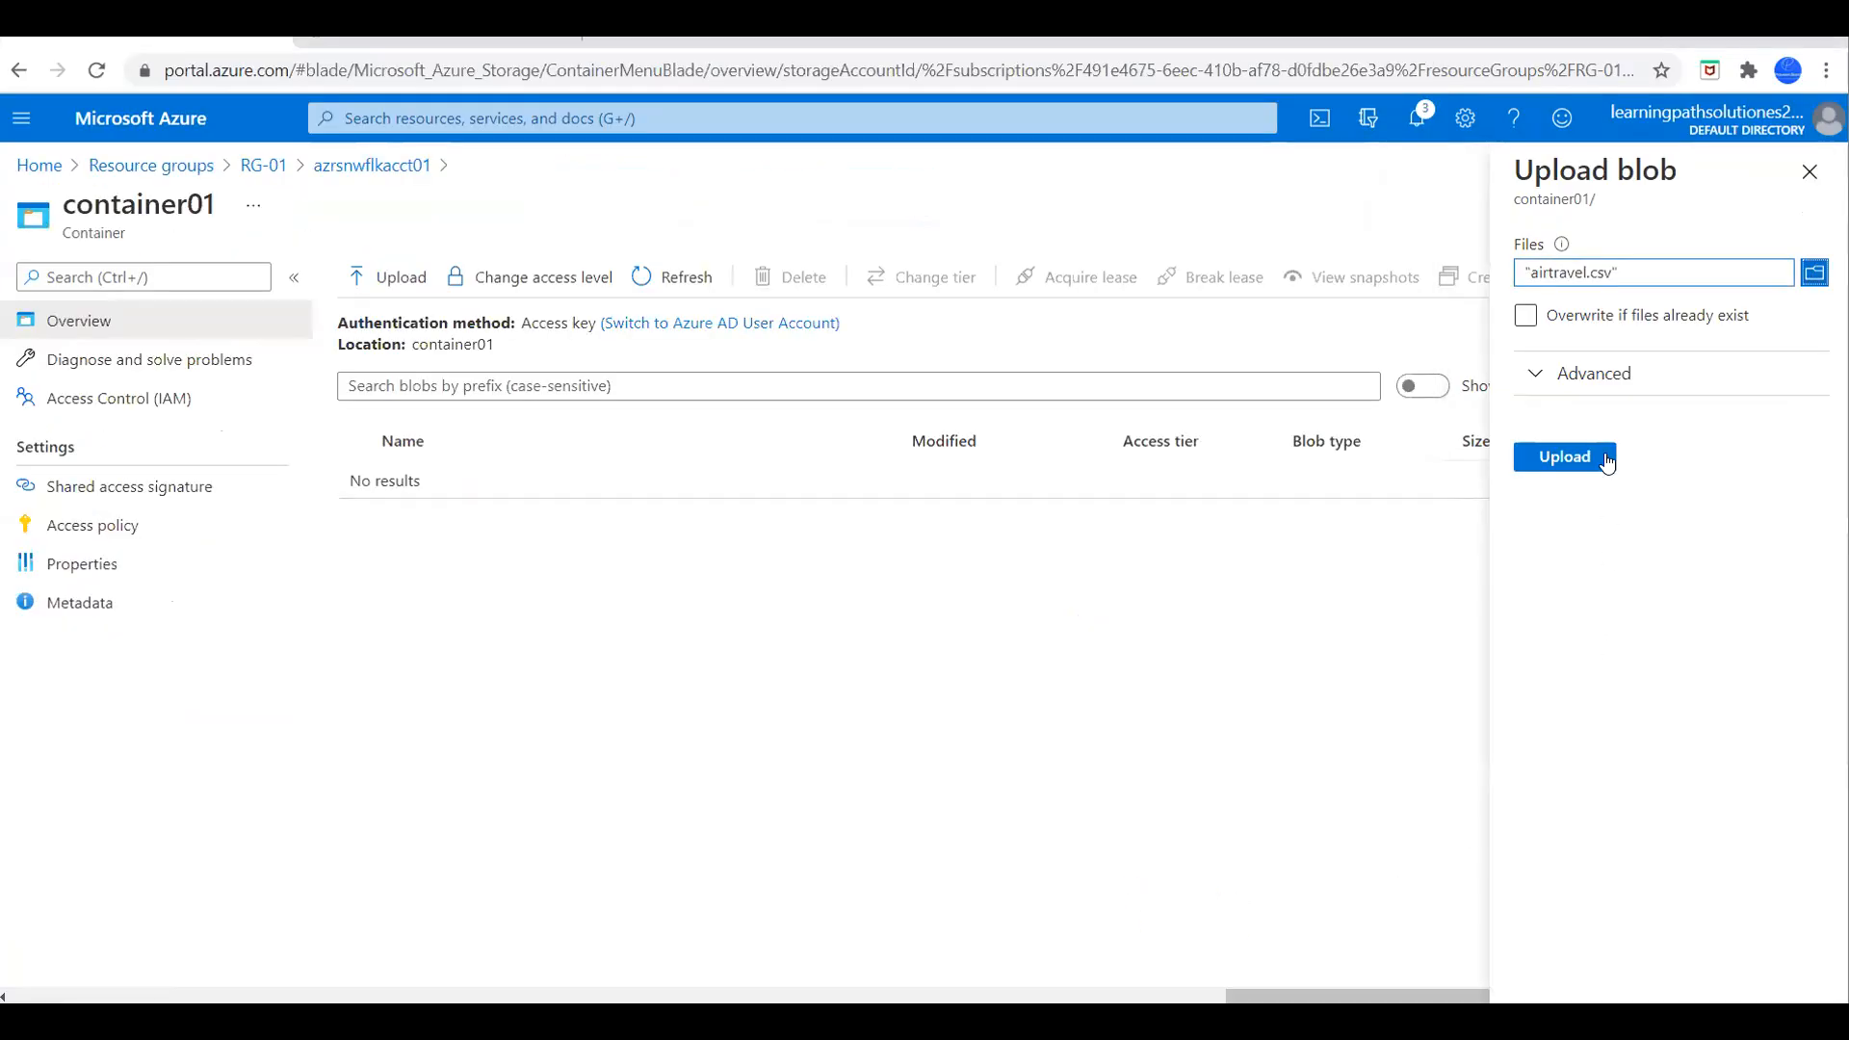
click(1525, 316)
click(1565, 457)
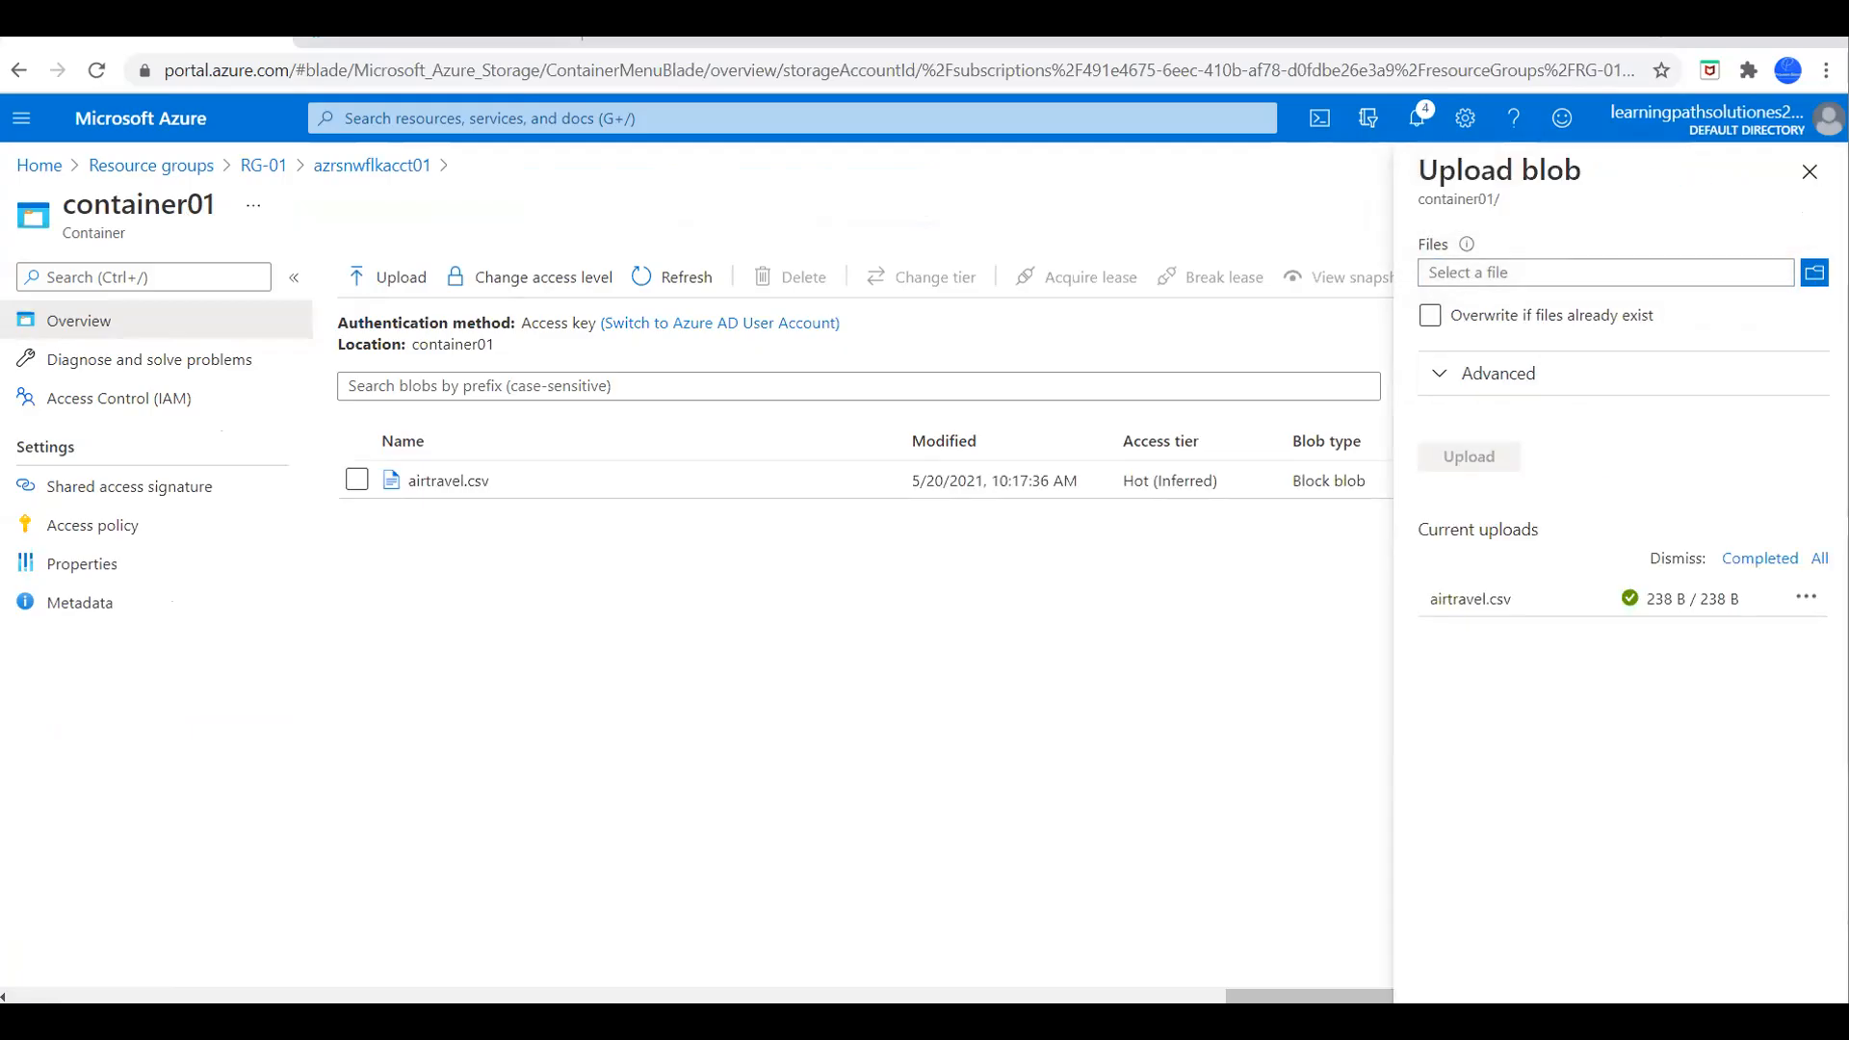
click(1809, 170)
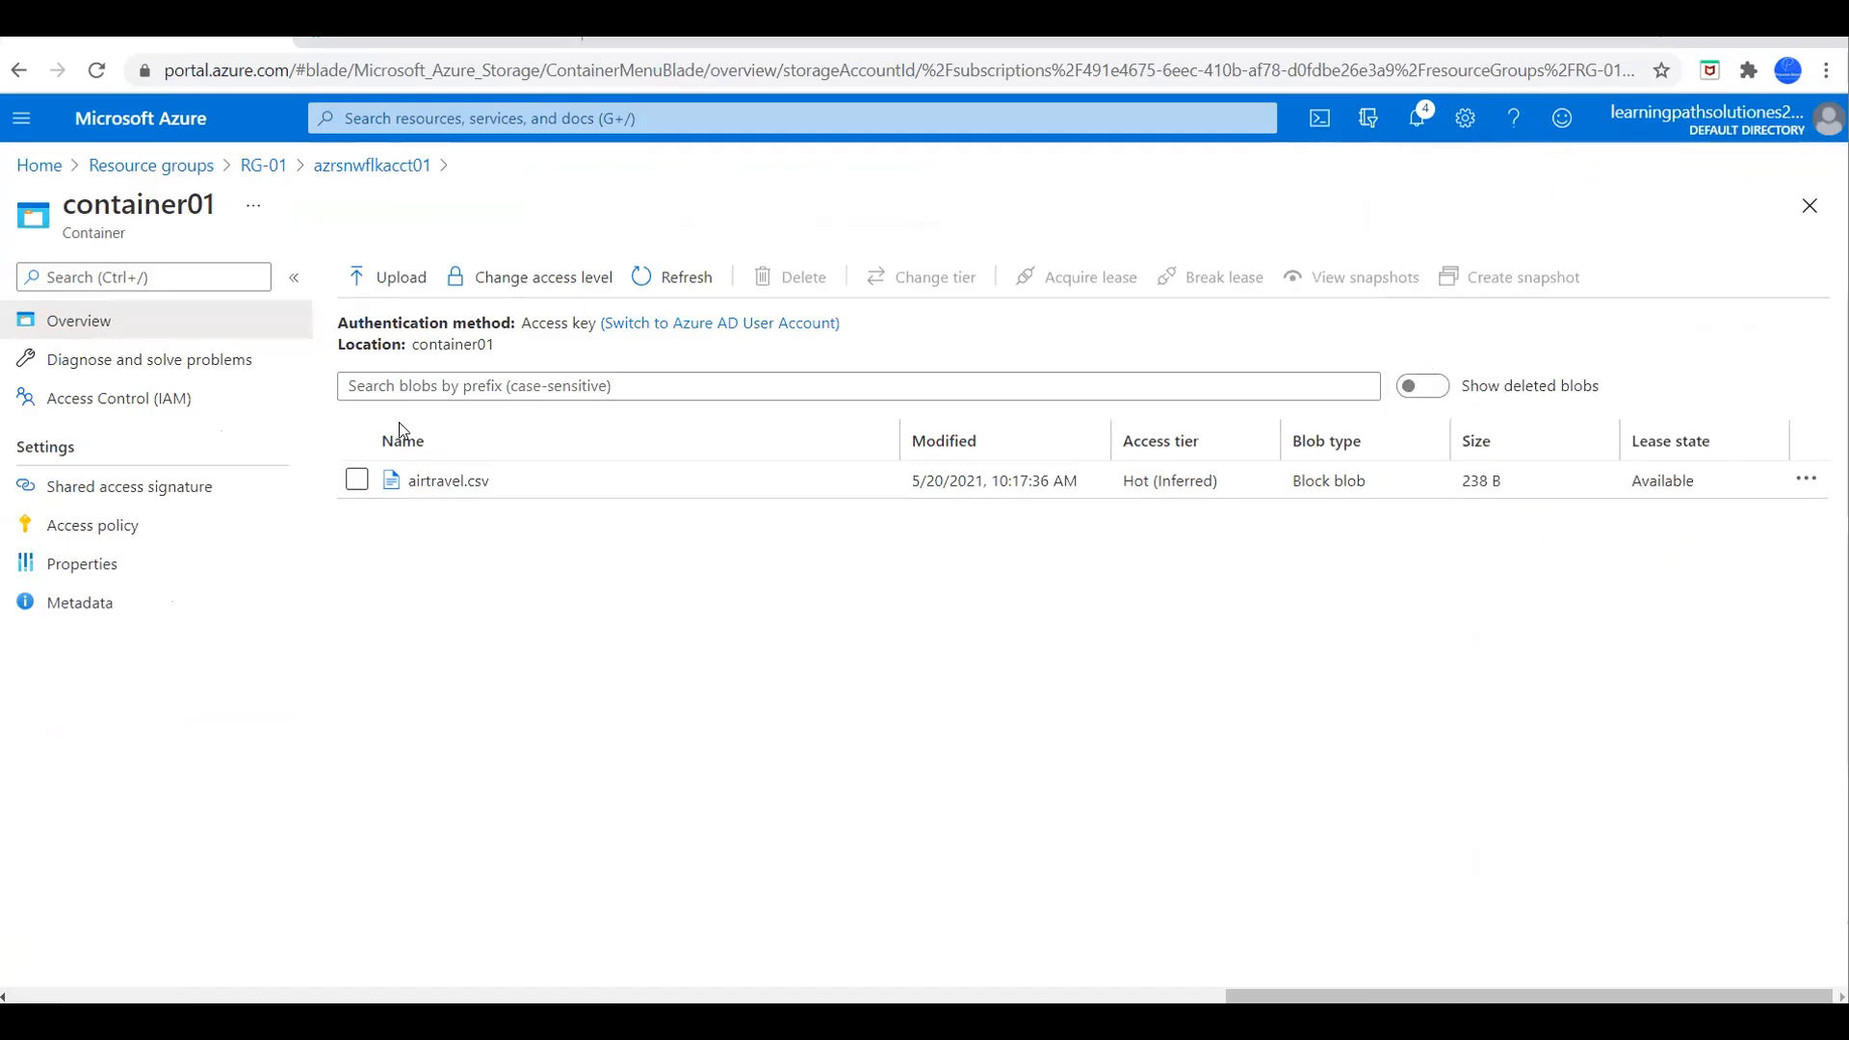
Examine the contents of the airtravel.csv blob, including its header row, and close the blob.
click(458, 481)
click(1056, 347)
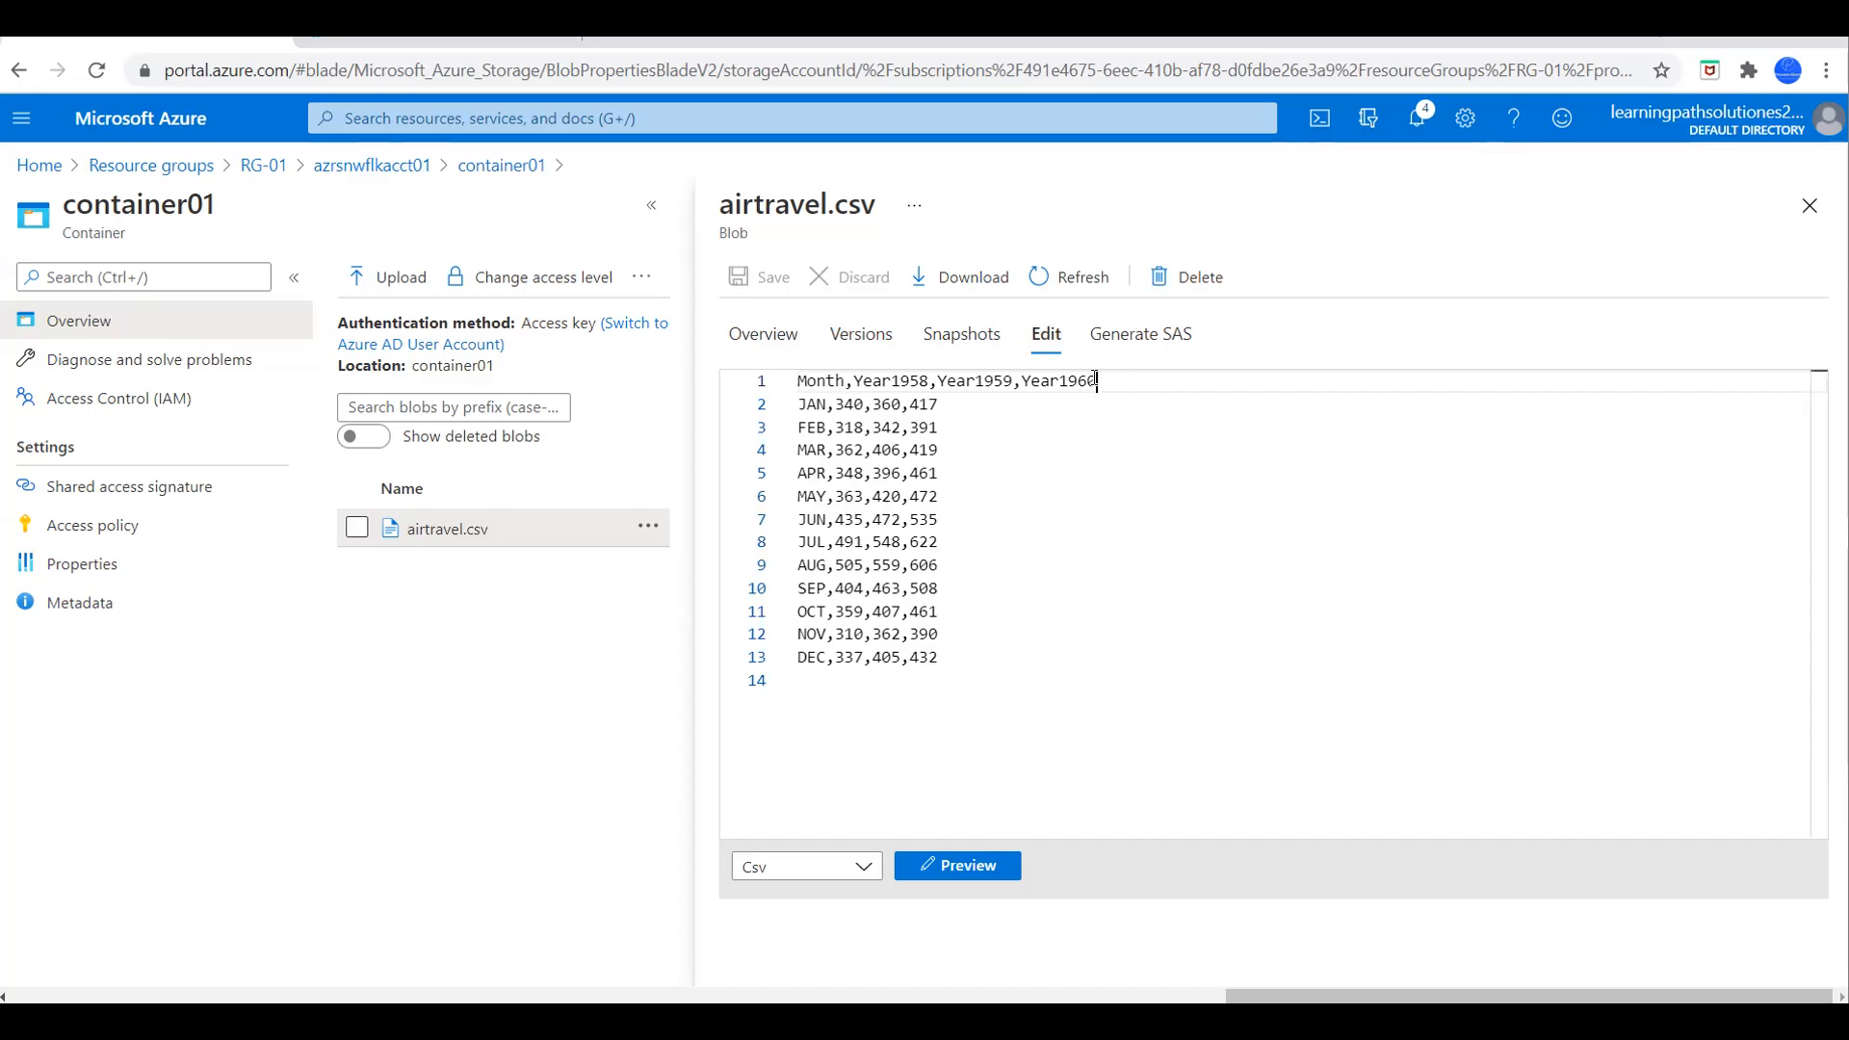
drag(1096, 381, 780, 393)
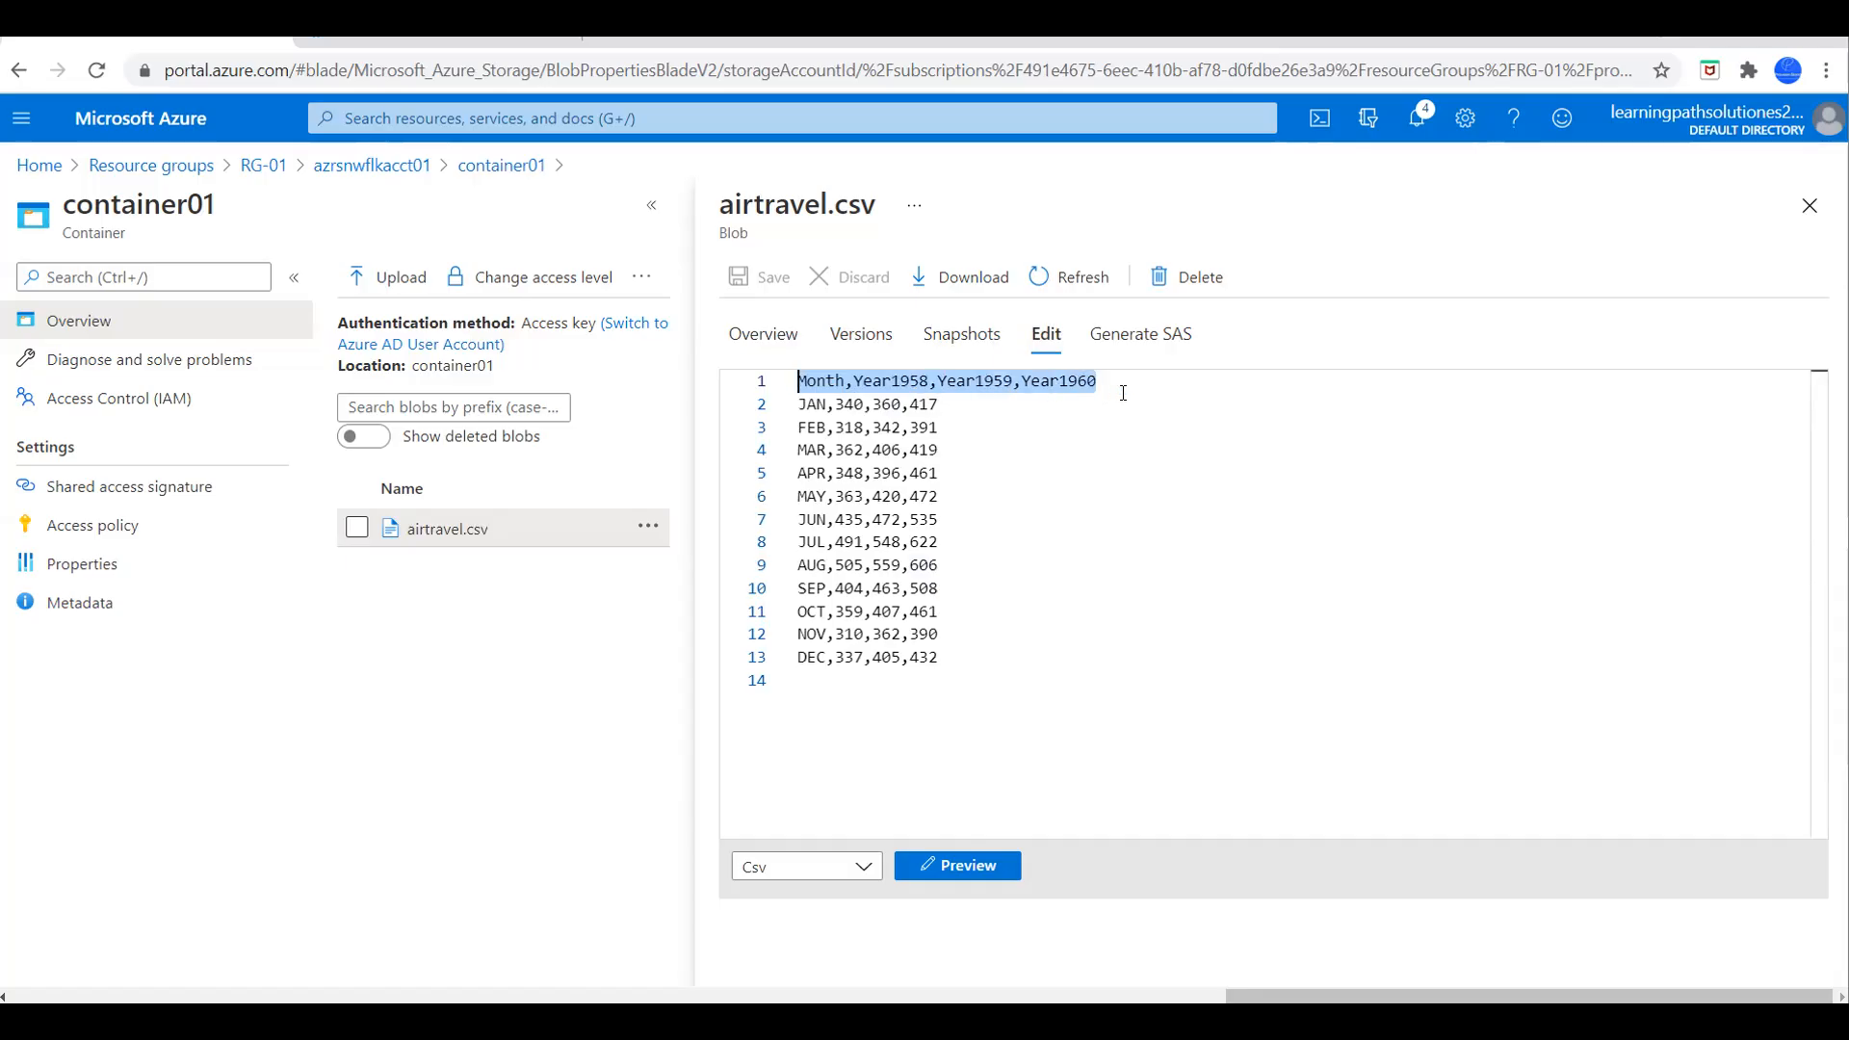
click(1060, 405)
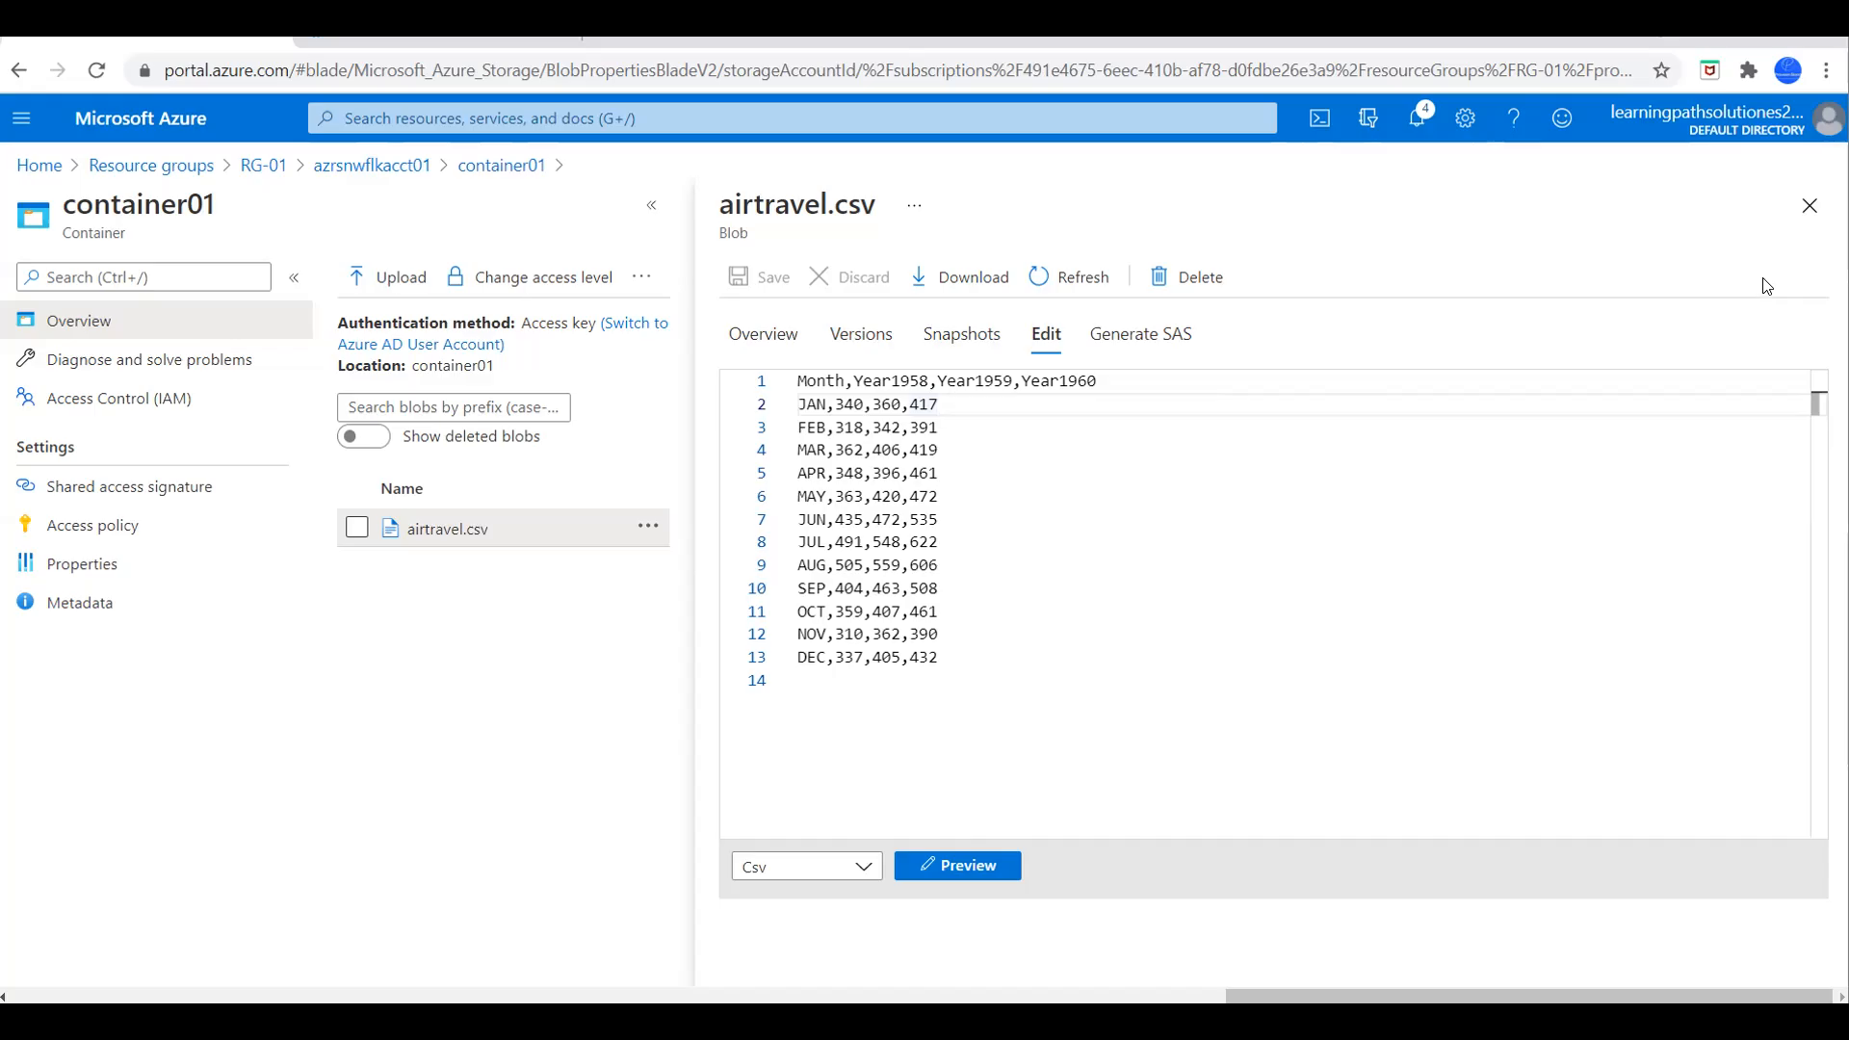
click(1811, 214)
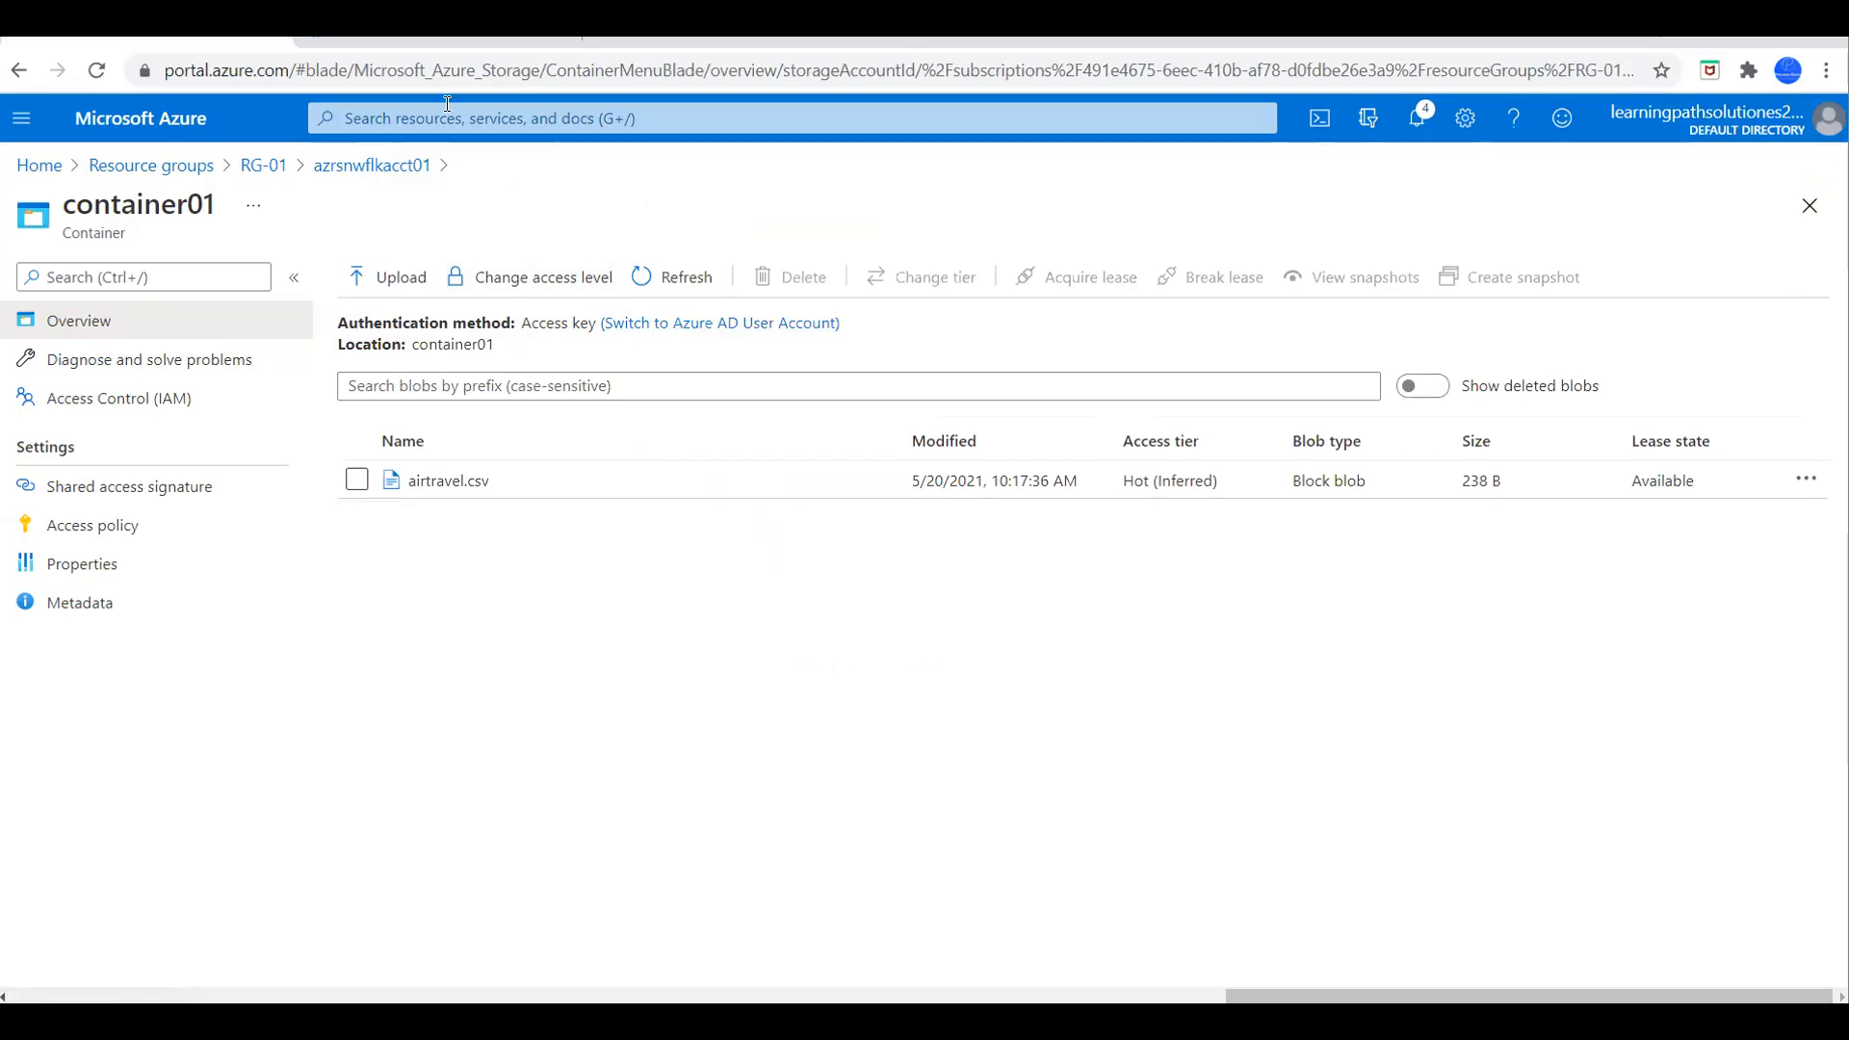
Switch to the Snowflake console and start a new warehouse named warehouse01 with size X-Small.
click(417, 44)
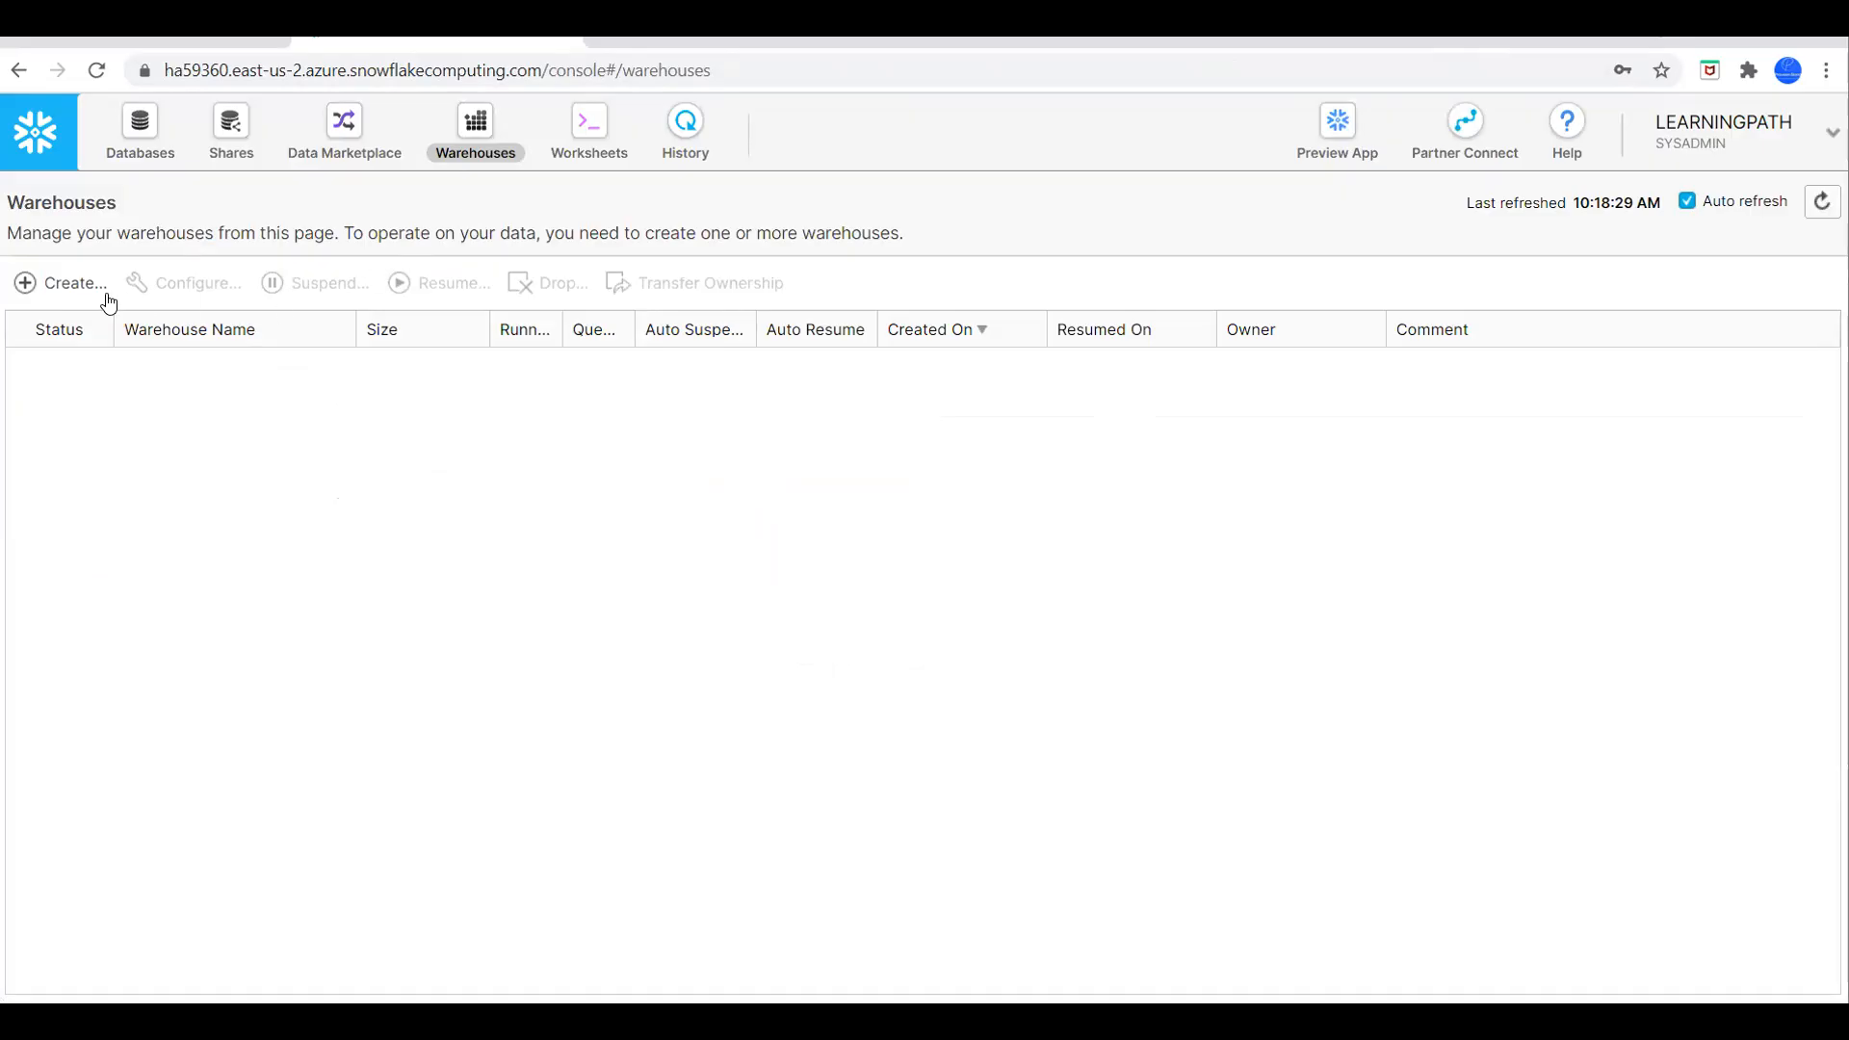
click(69, 281)
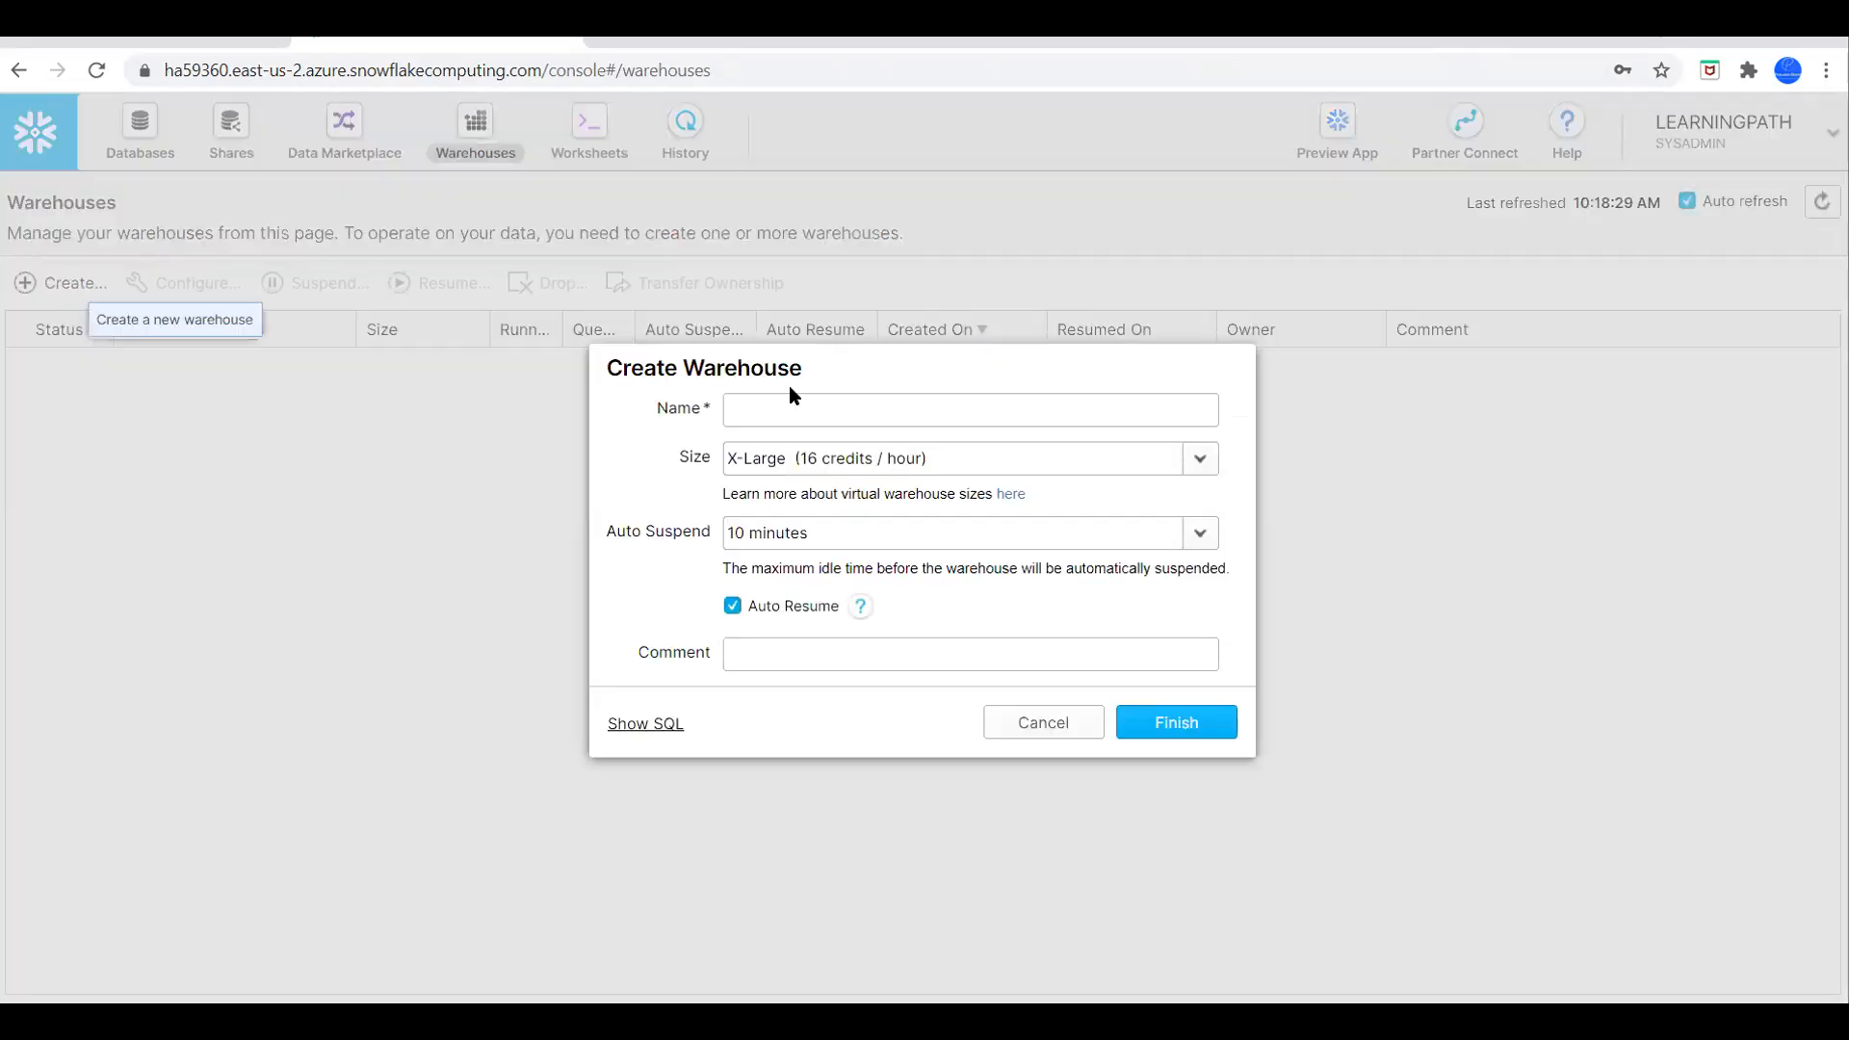
click(791, 410)
text(ware)
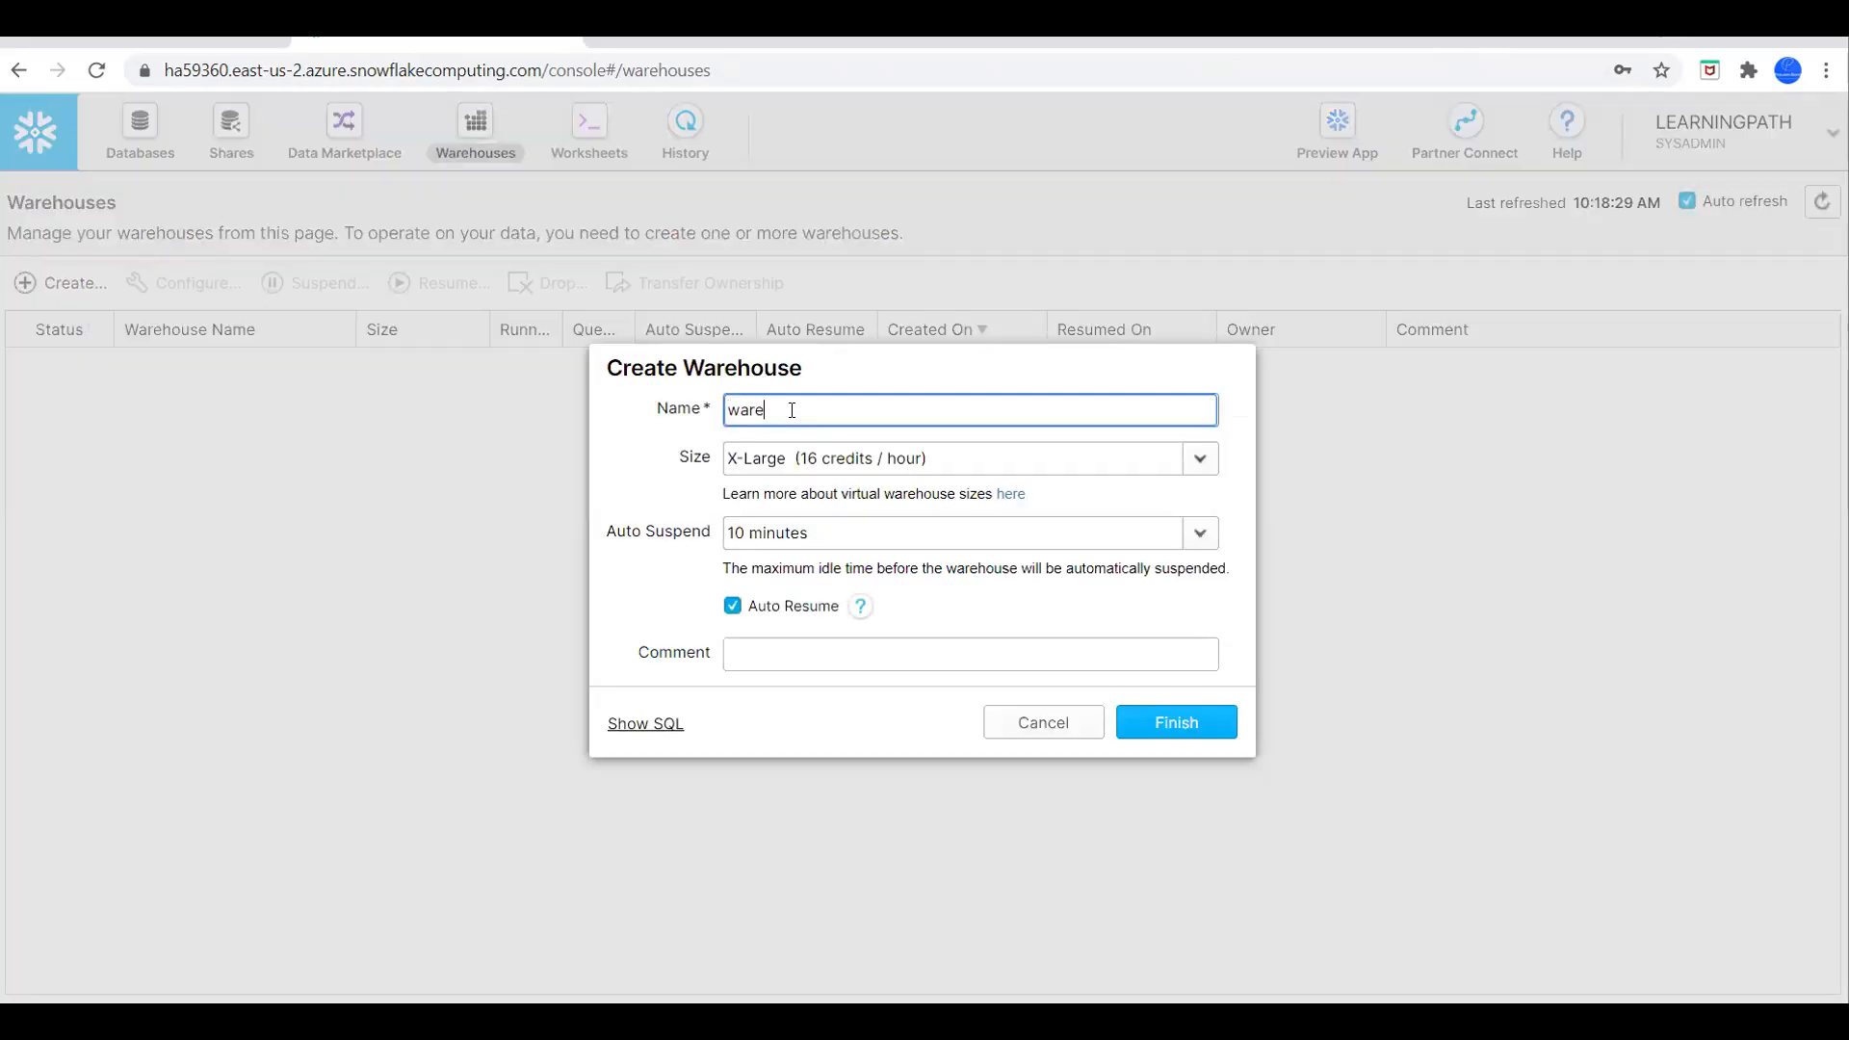
text(house01)
click(1201, 461)
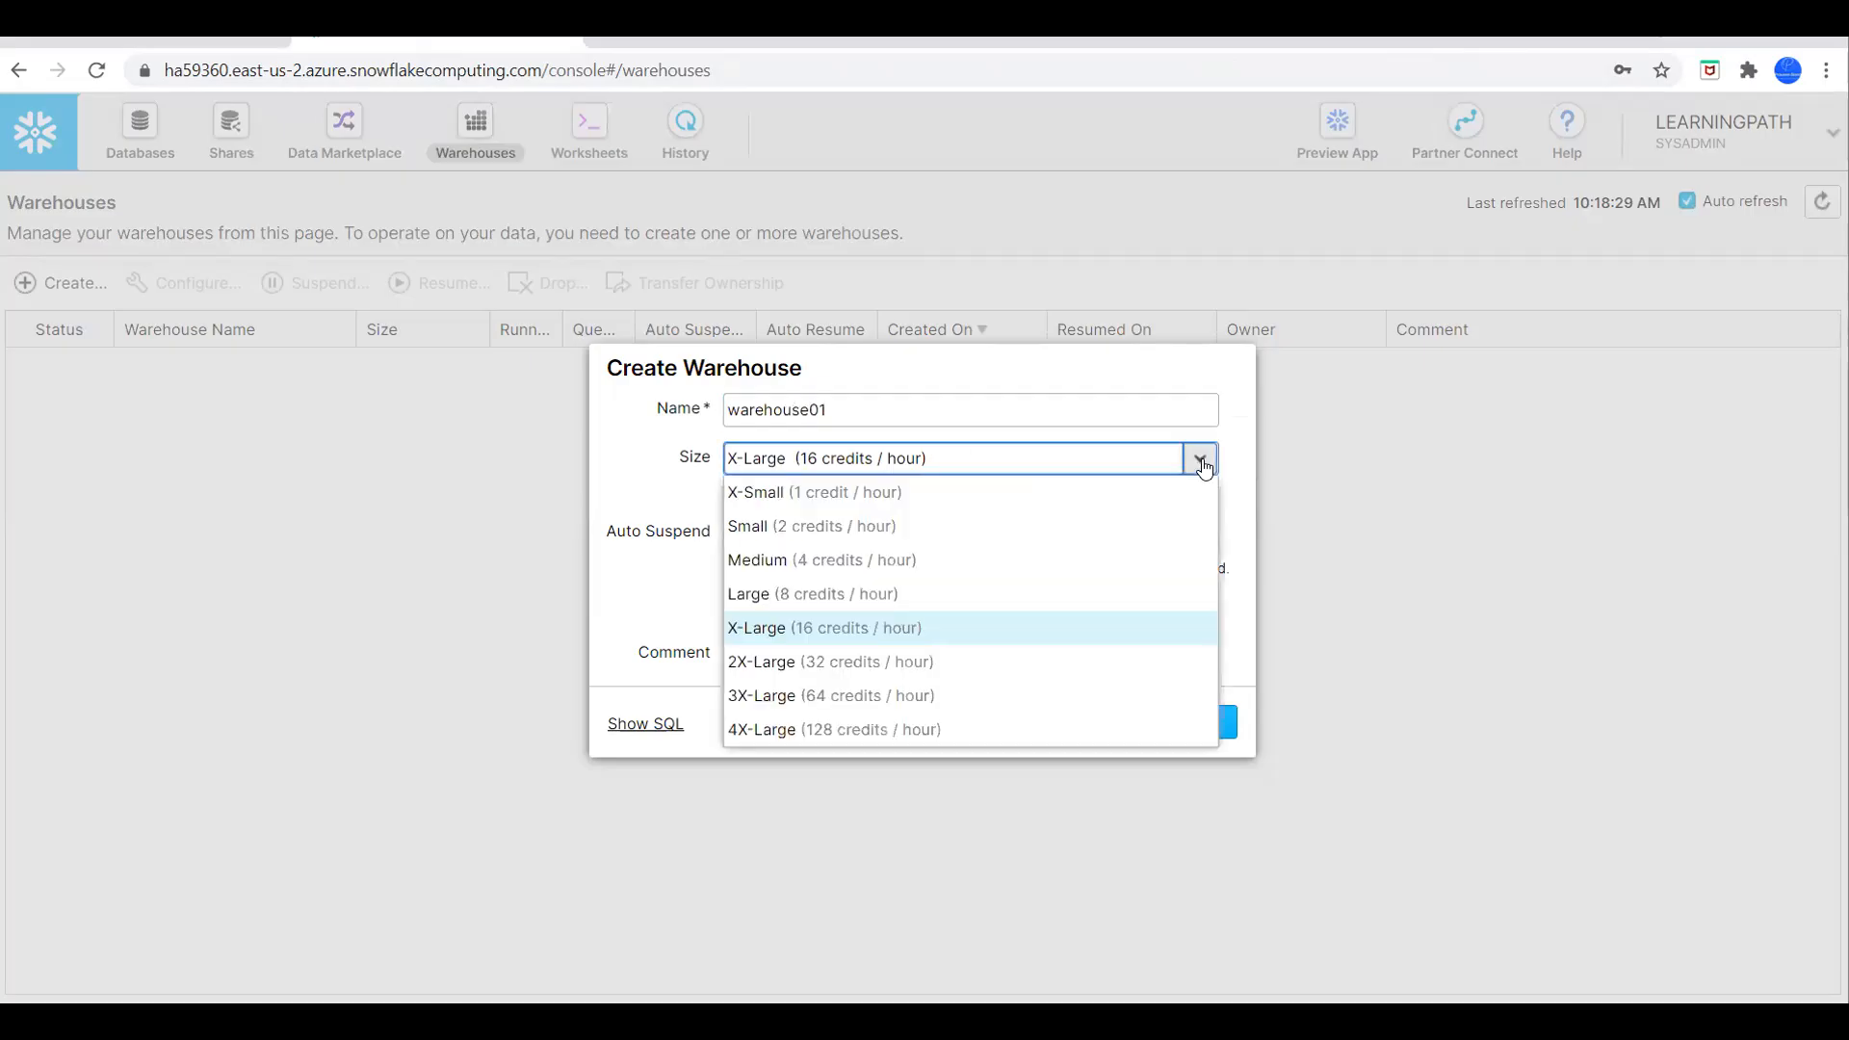
click(847, 493)
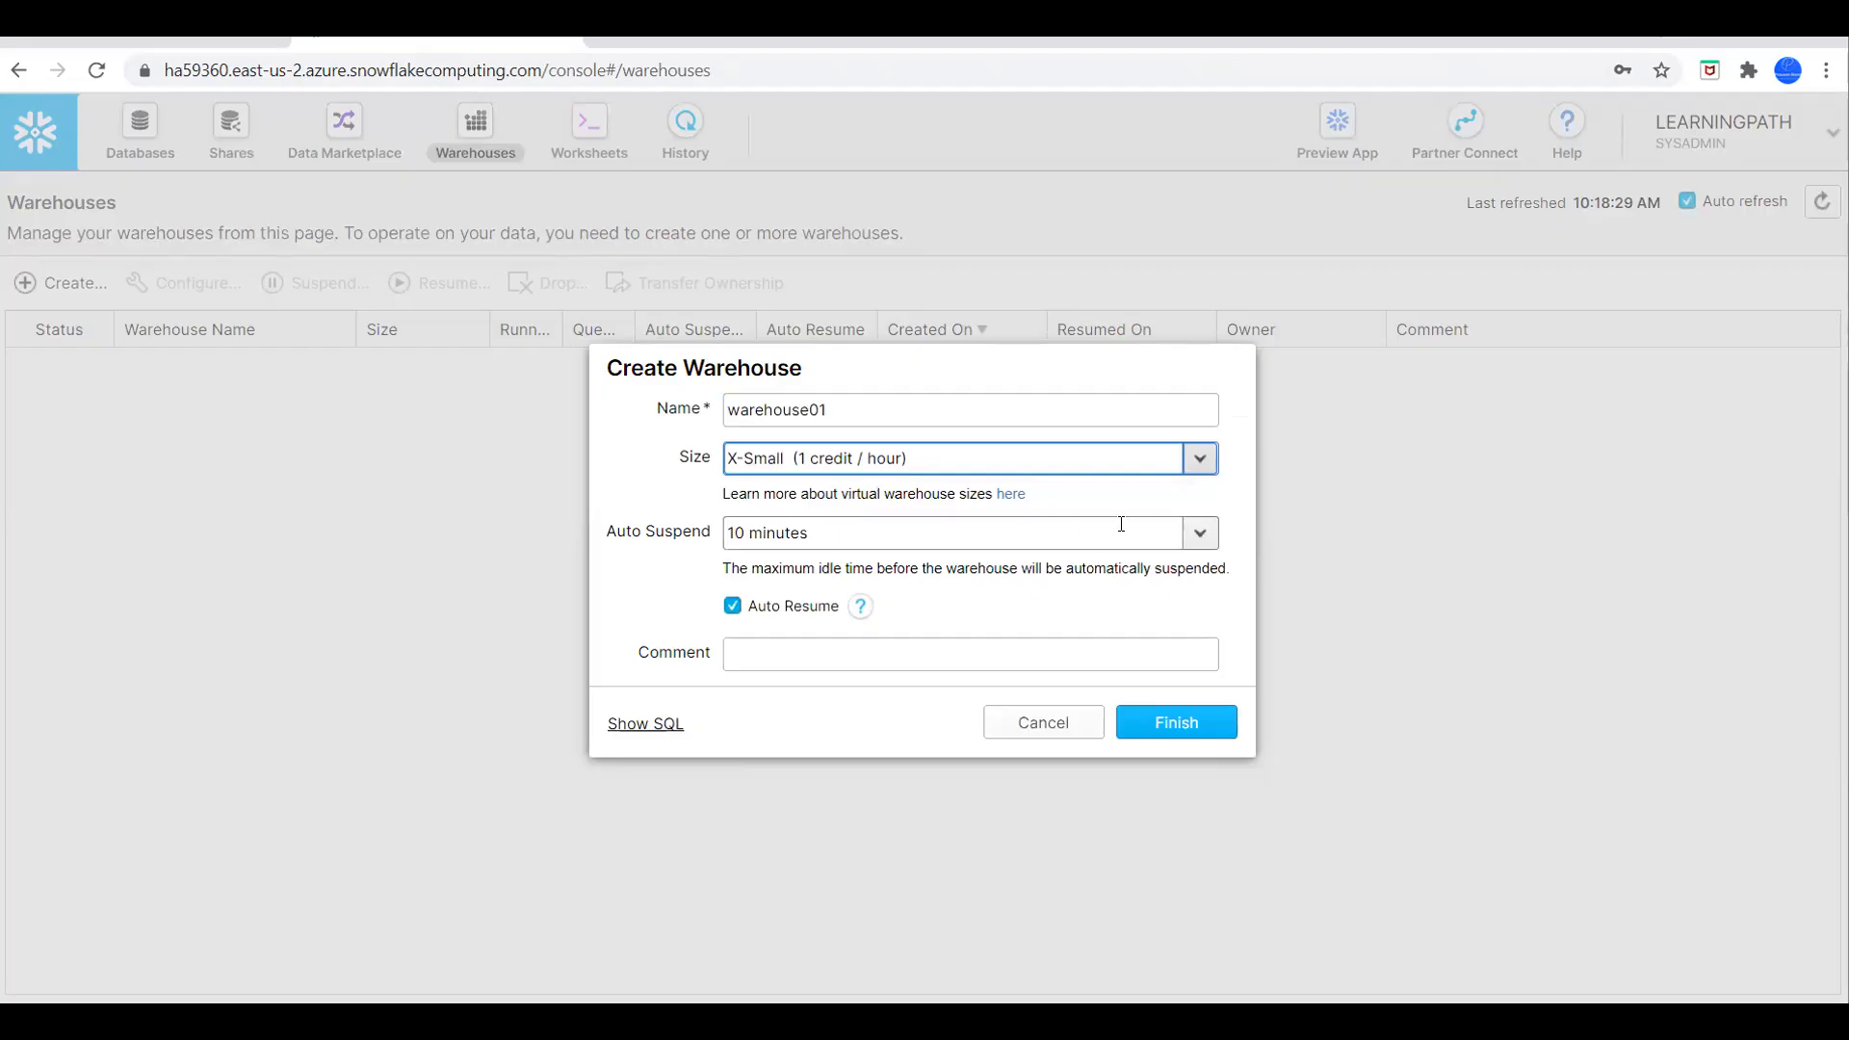
Set the warehouse's auto suspend to 5 minutes, add the comment "this is test warehouse 01" and create it.
click(1201, 534)
click(795, 568)
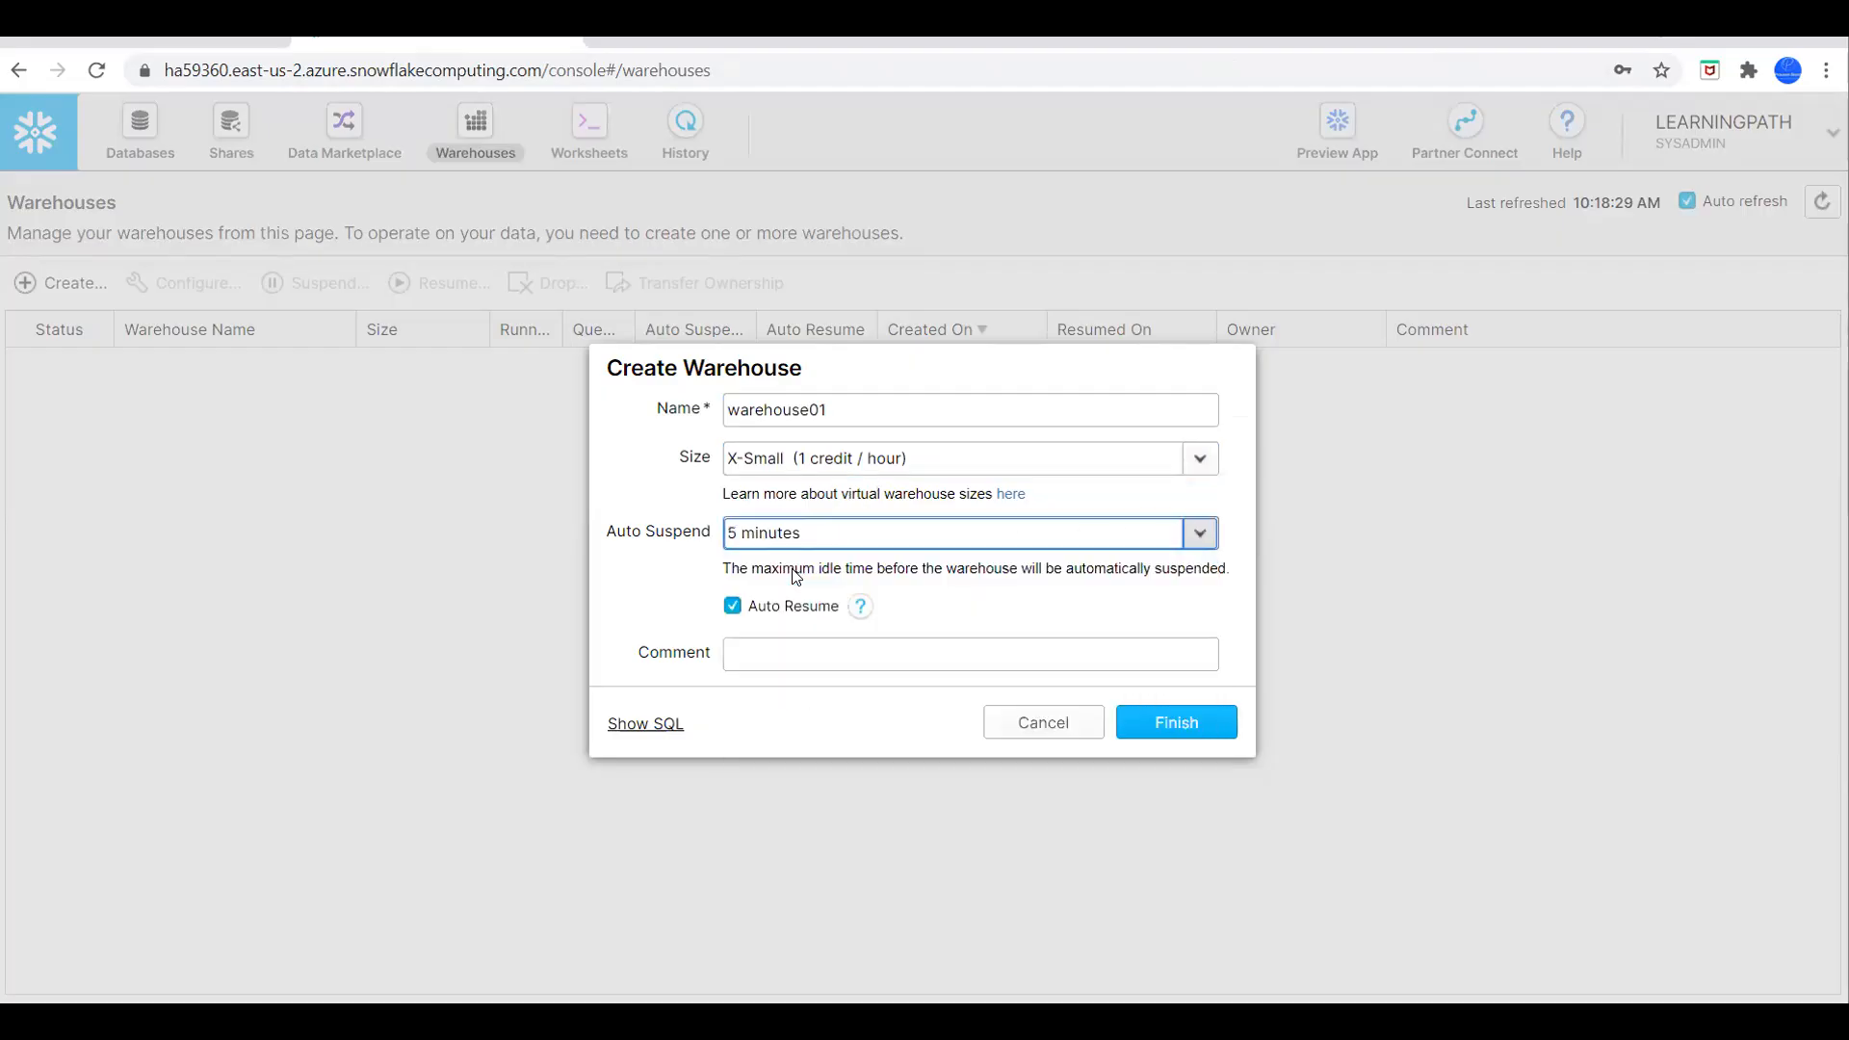
click(760, 650)
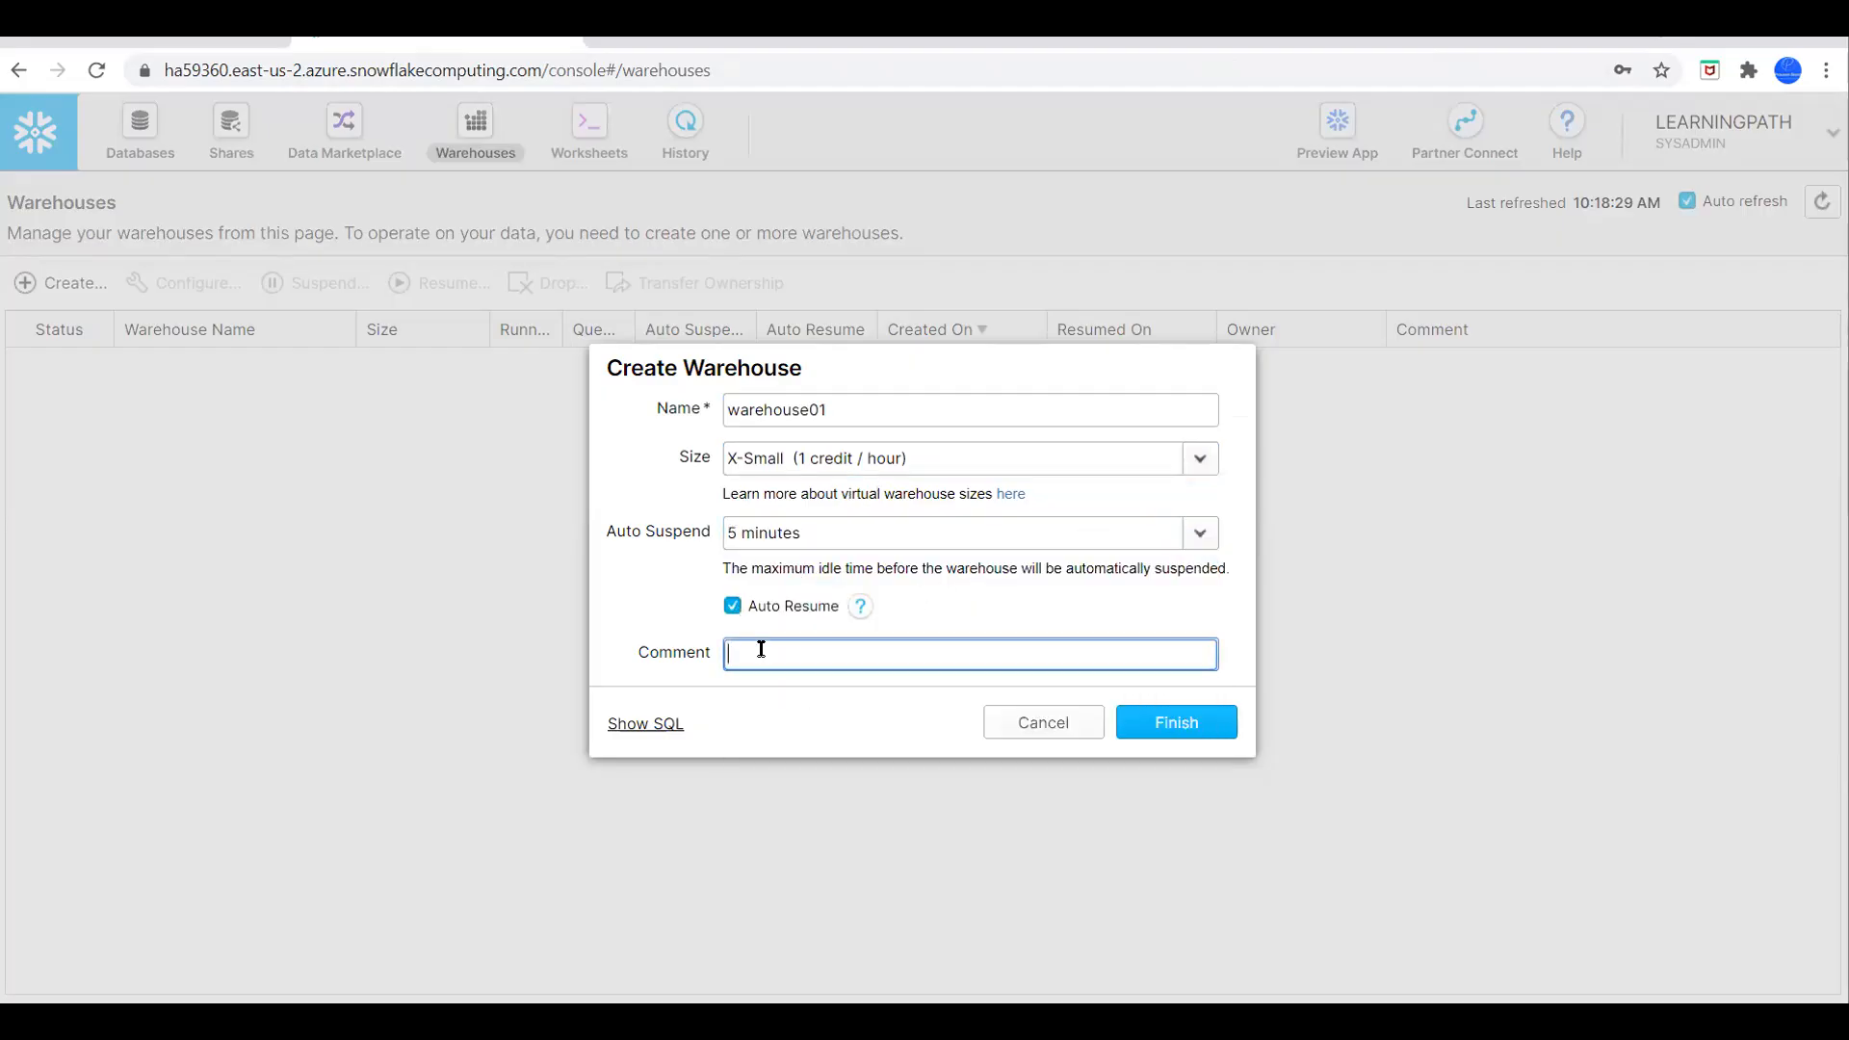
text(this is test warehouse 01)
click(1191, 733)
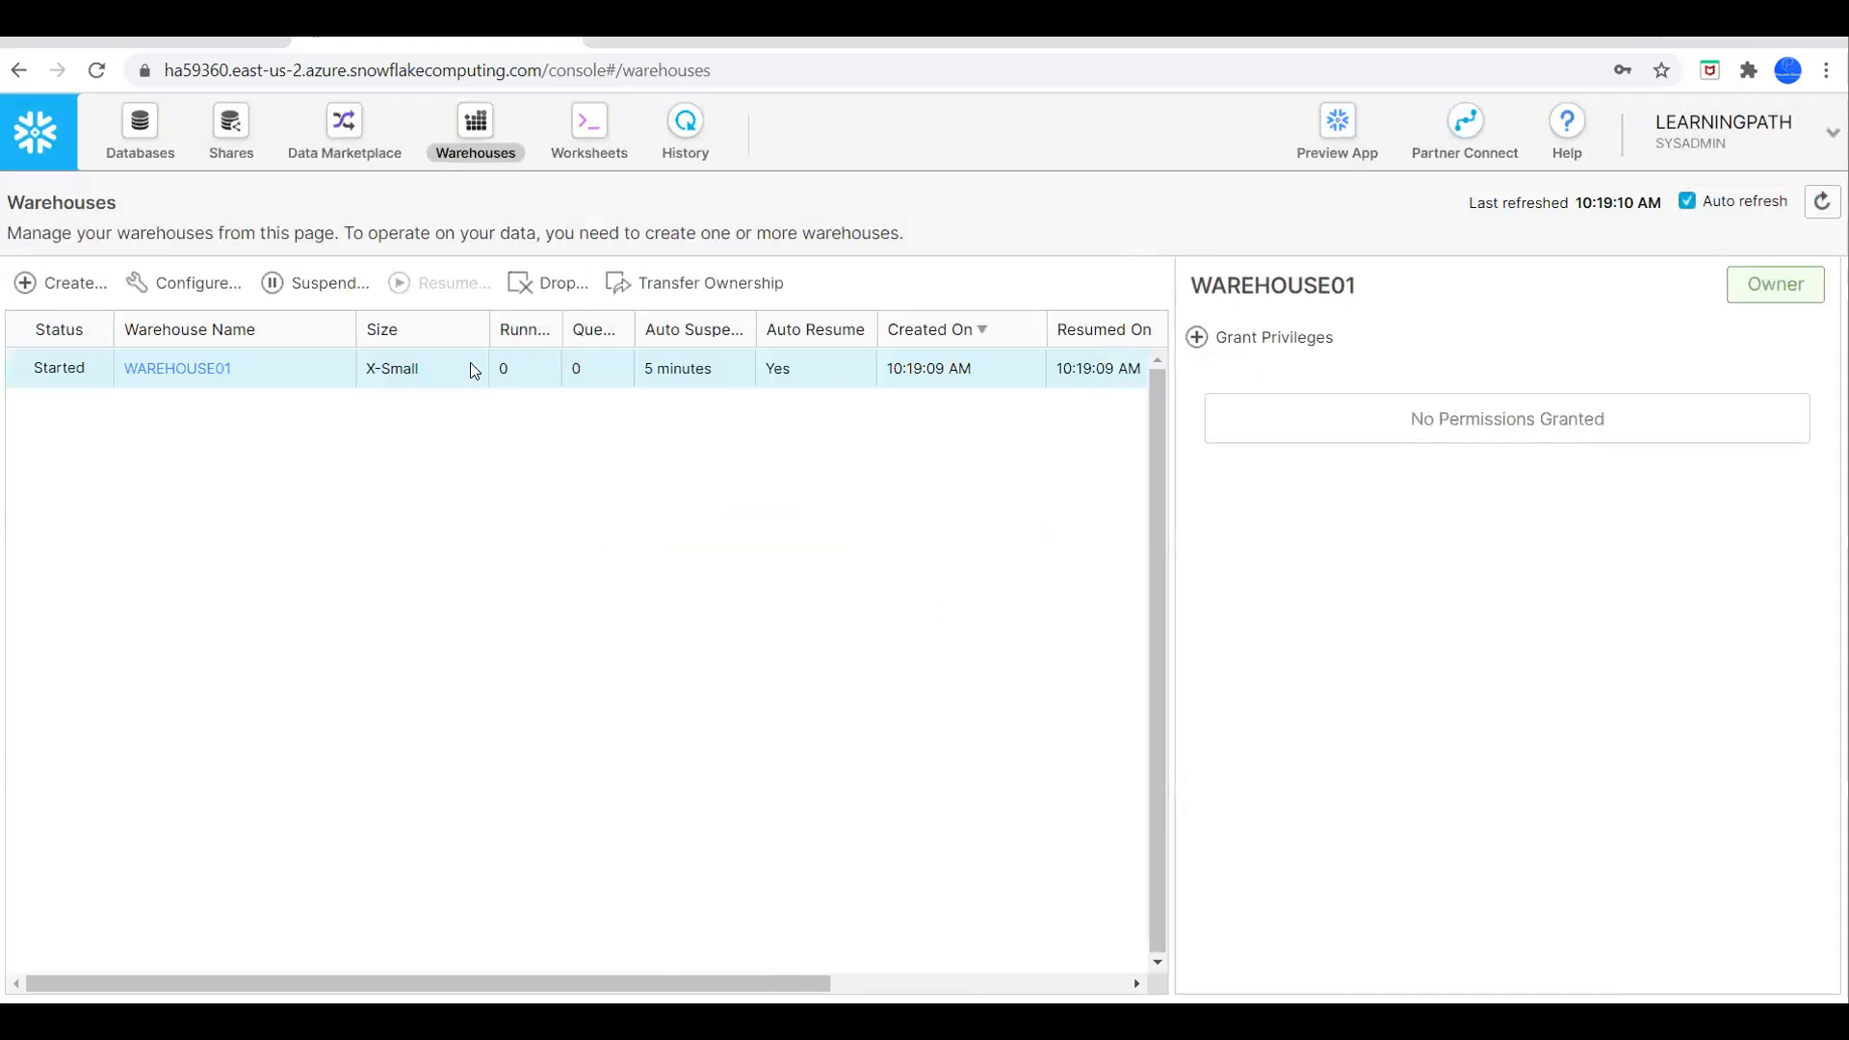
Start a new Snowflake database and name it AIR_TRAVEL.
click(144, 136)
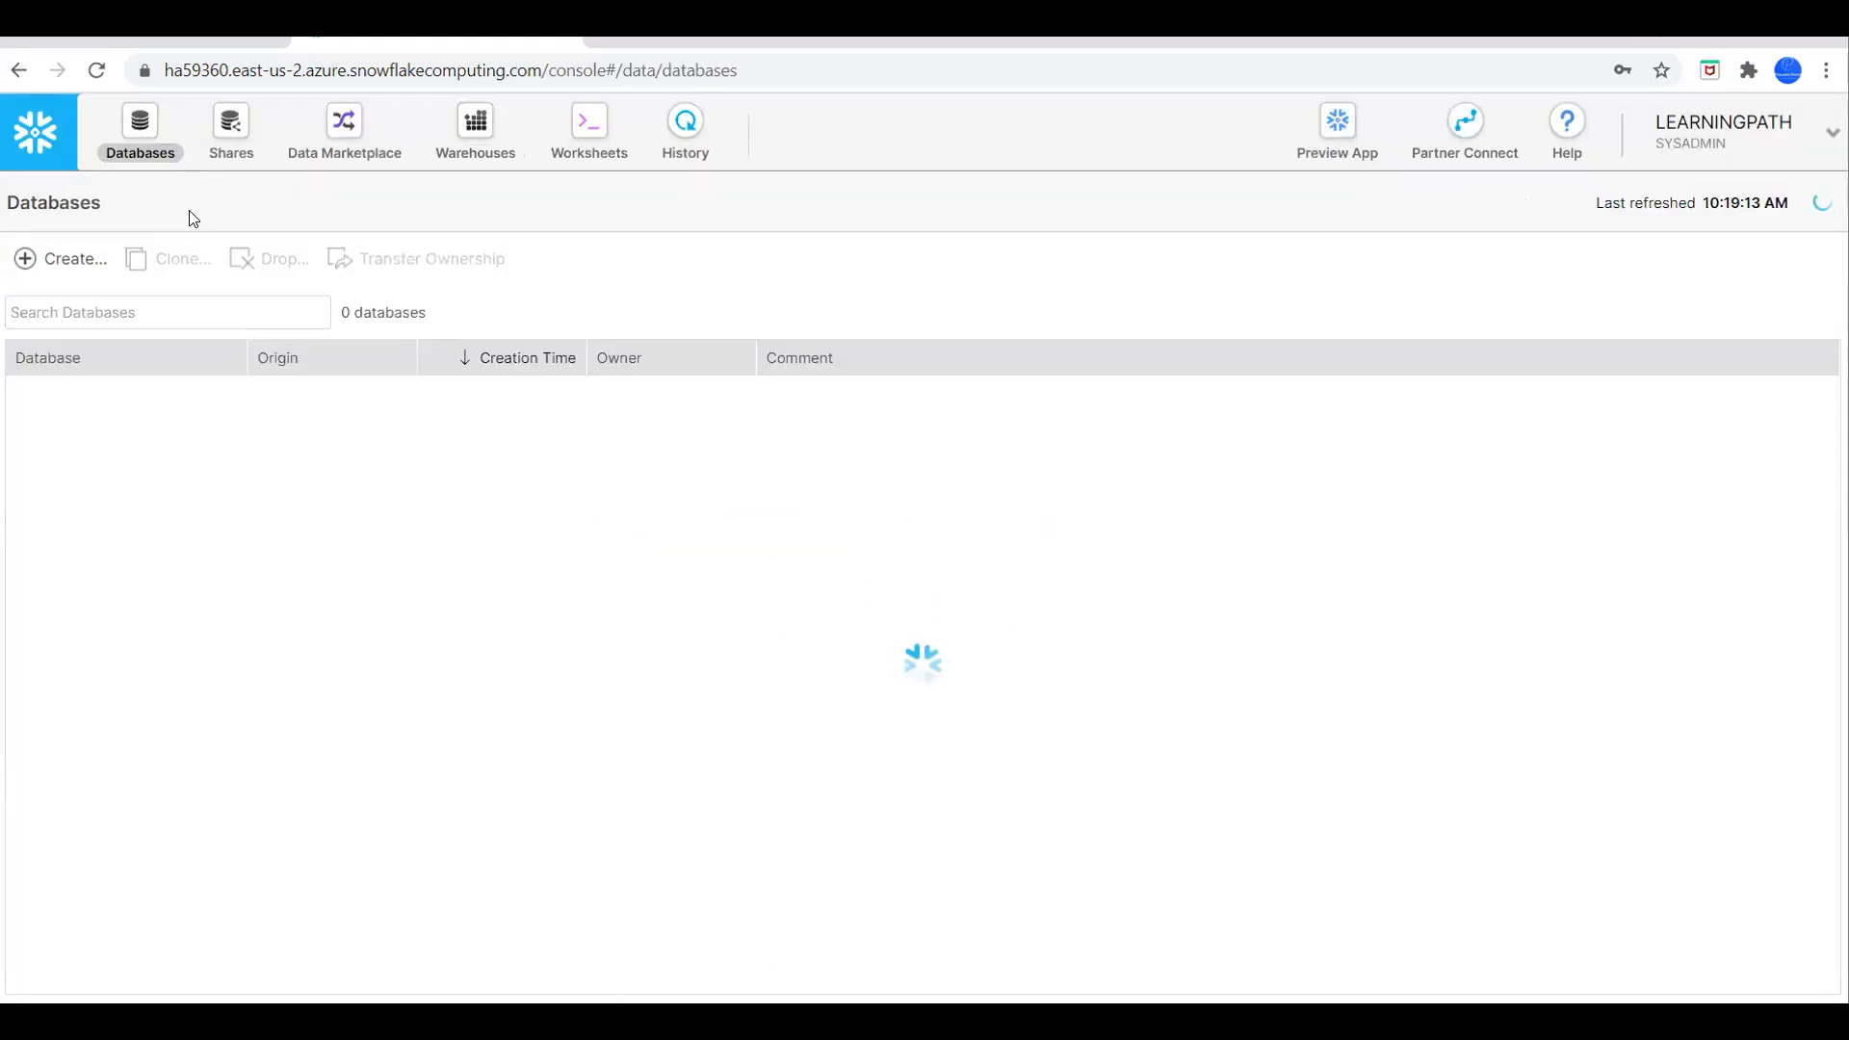
click(75, 256)
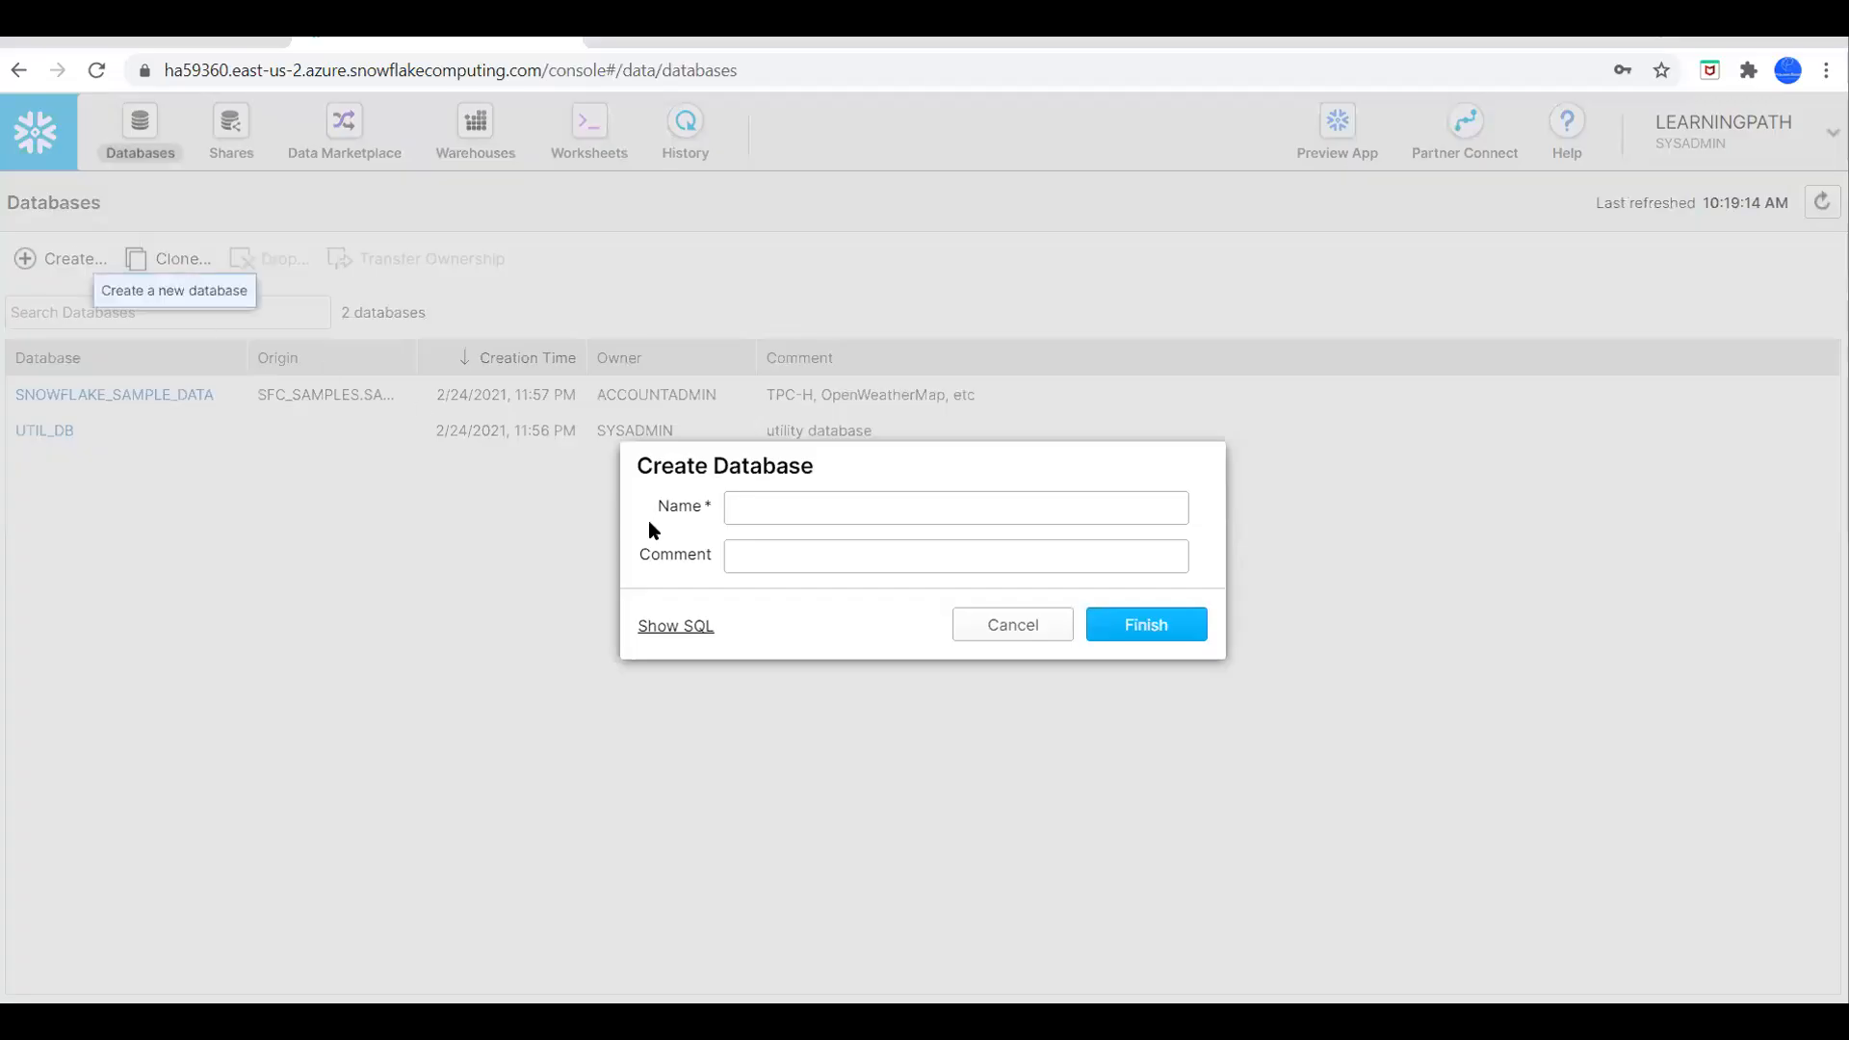
click(787, 507)
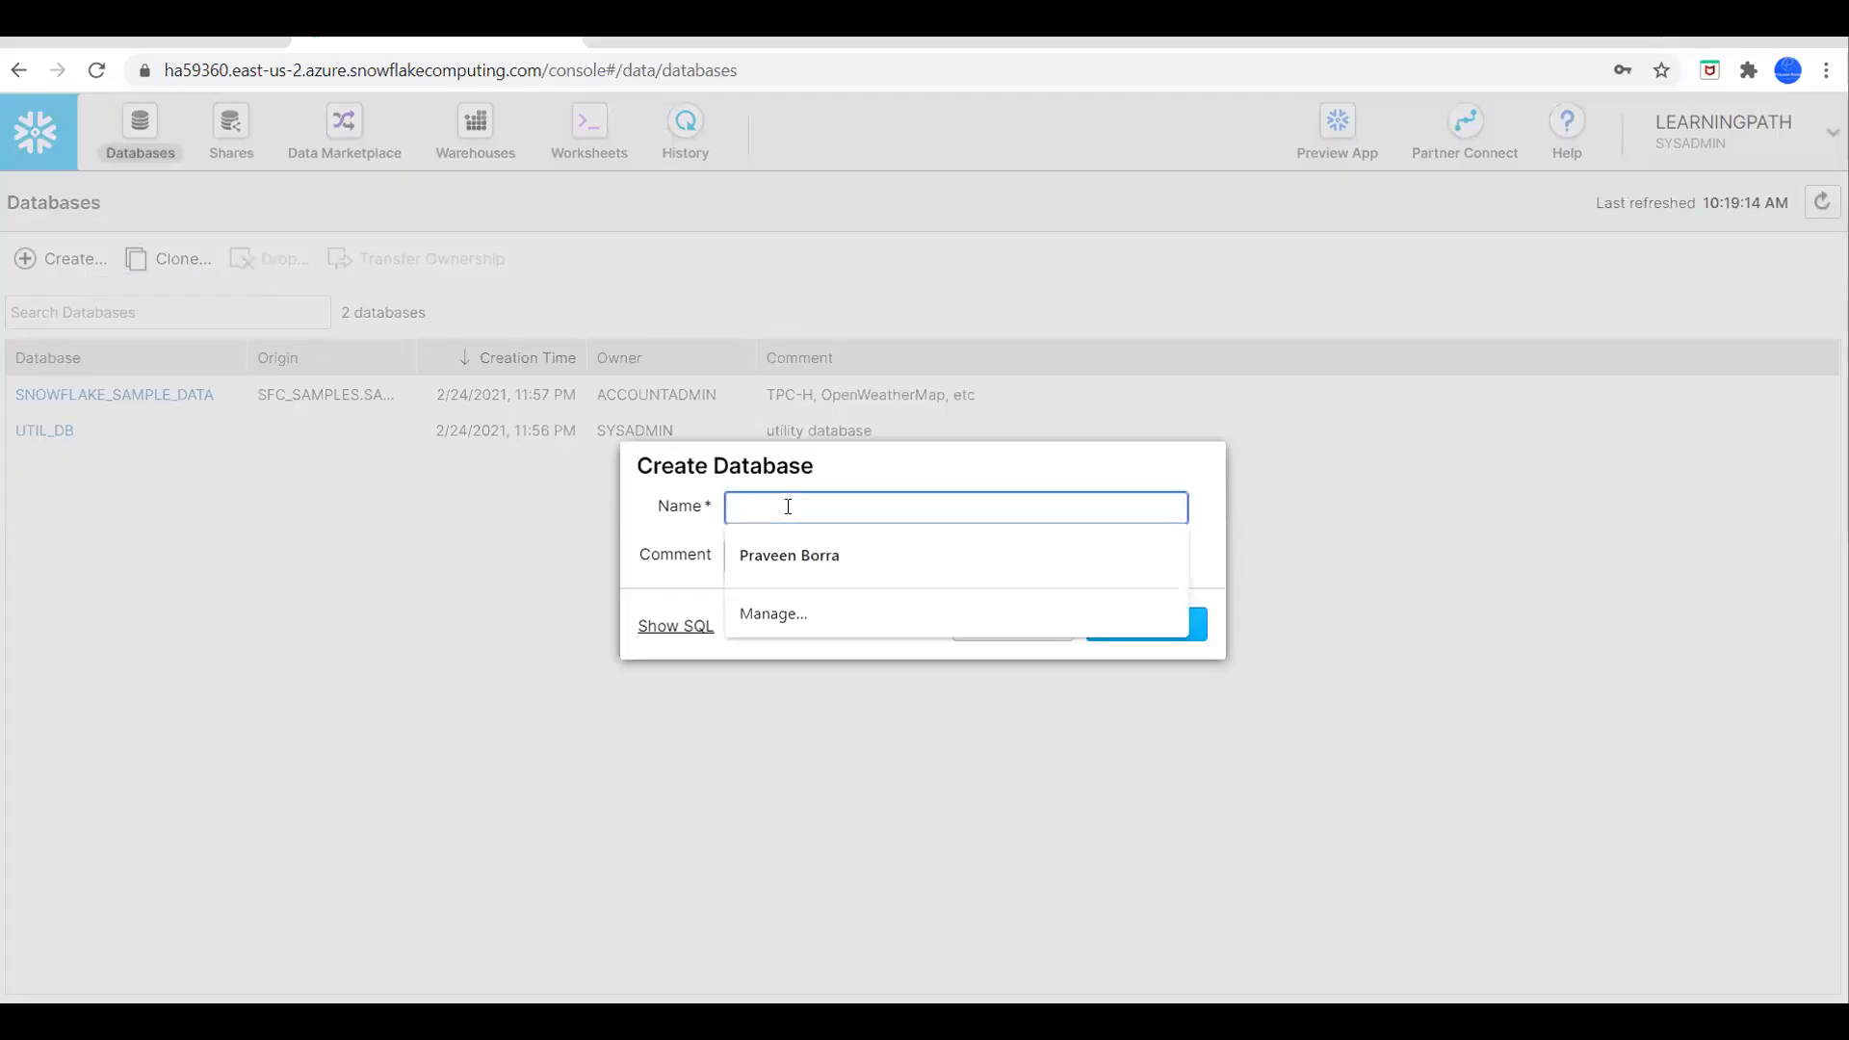
text(AIR_TRAVEL)
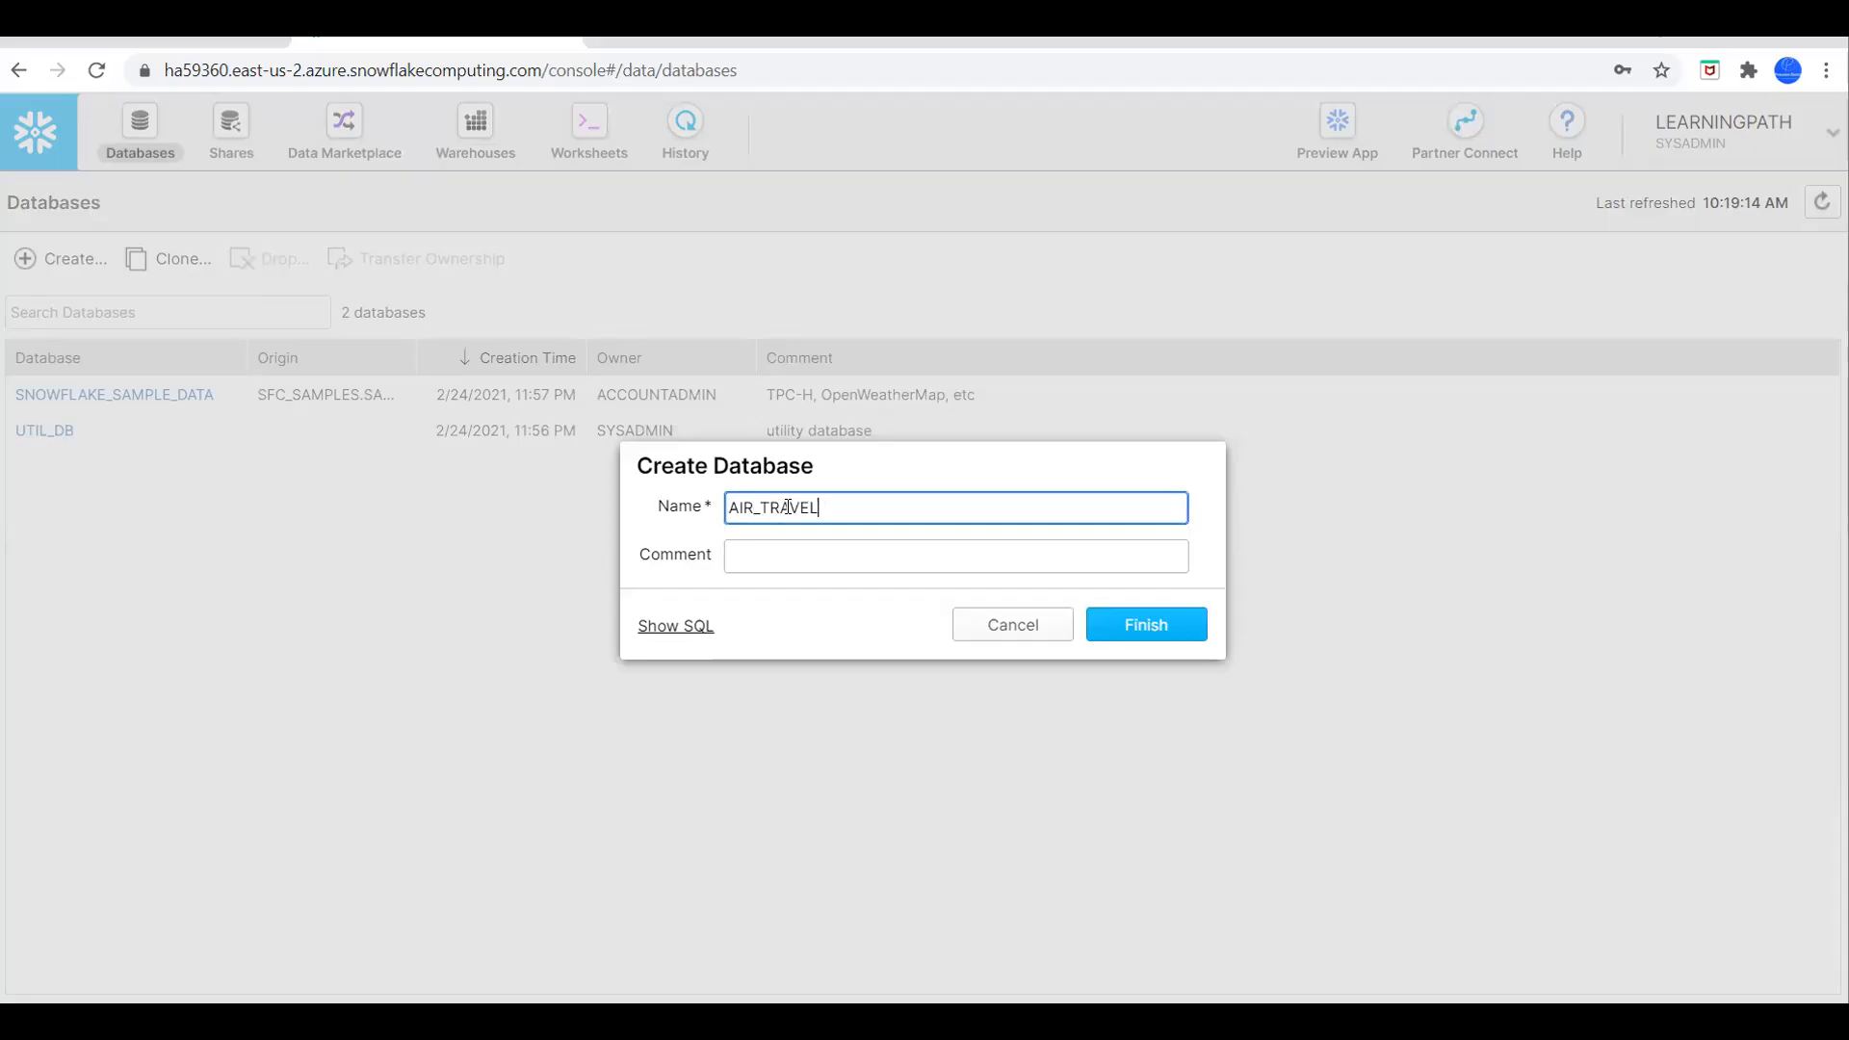
Add the comment "This is air travel database" to the new database and create it.
click(752, 552)
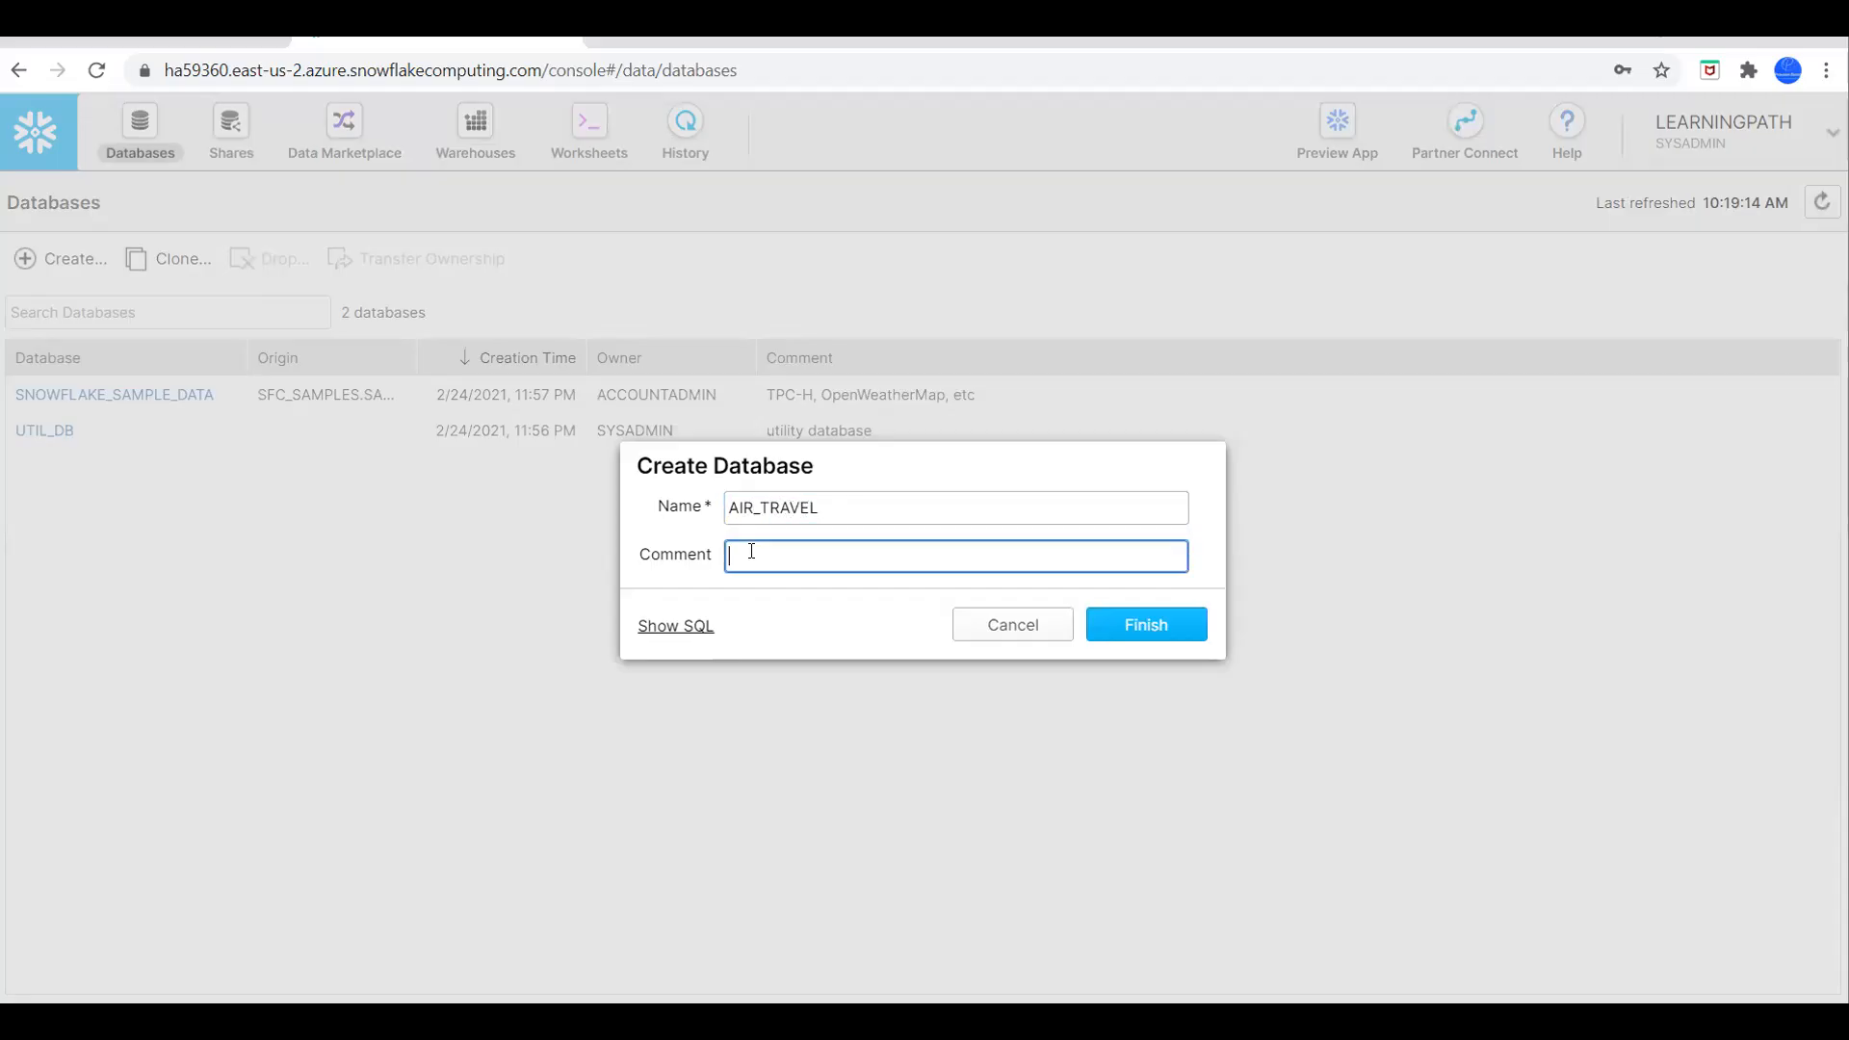
text(This is auir travel)
key(BackSpace)
key(BackSpace)
key(BackSpace)
key(BackSpace)
key(BackSpace)
key(BackSpace)
key(BackSpace)
key(BackSpace)
text(ir travel database)
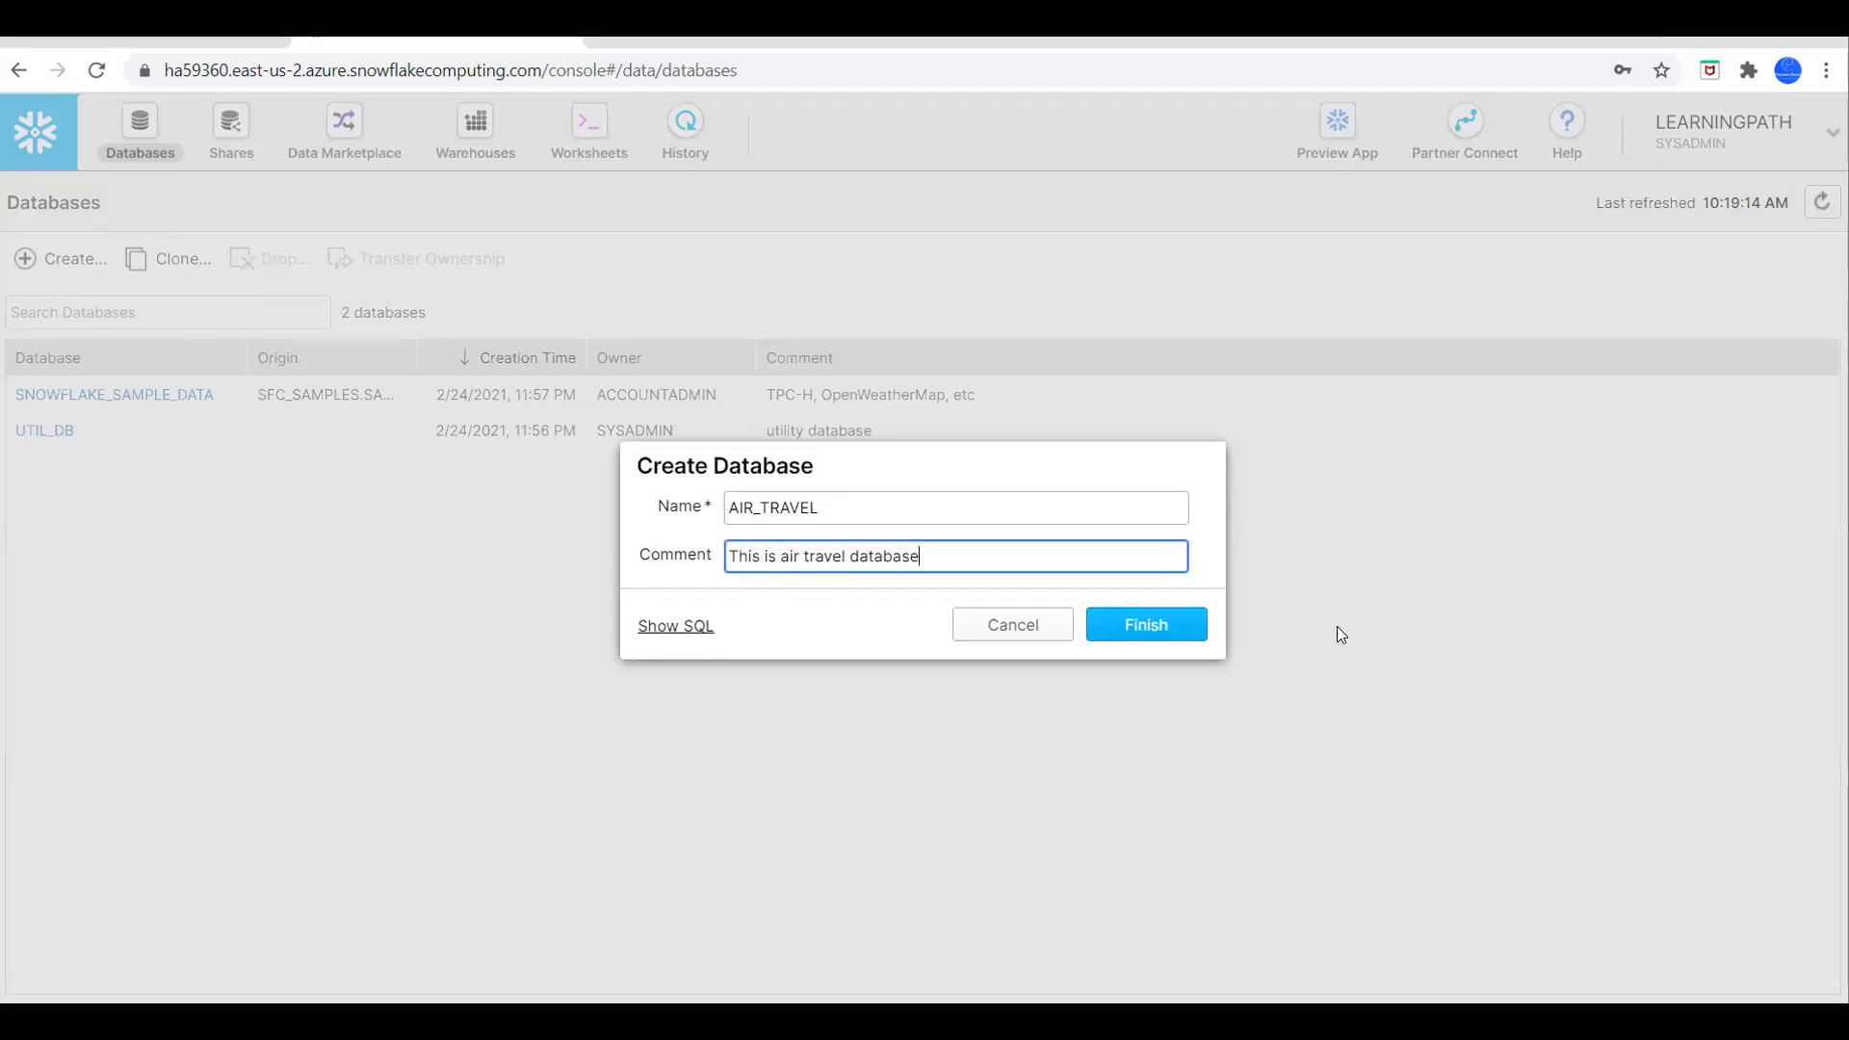
click(1148, 631)
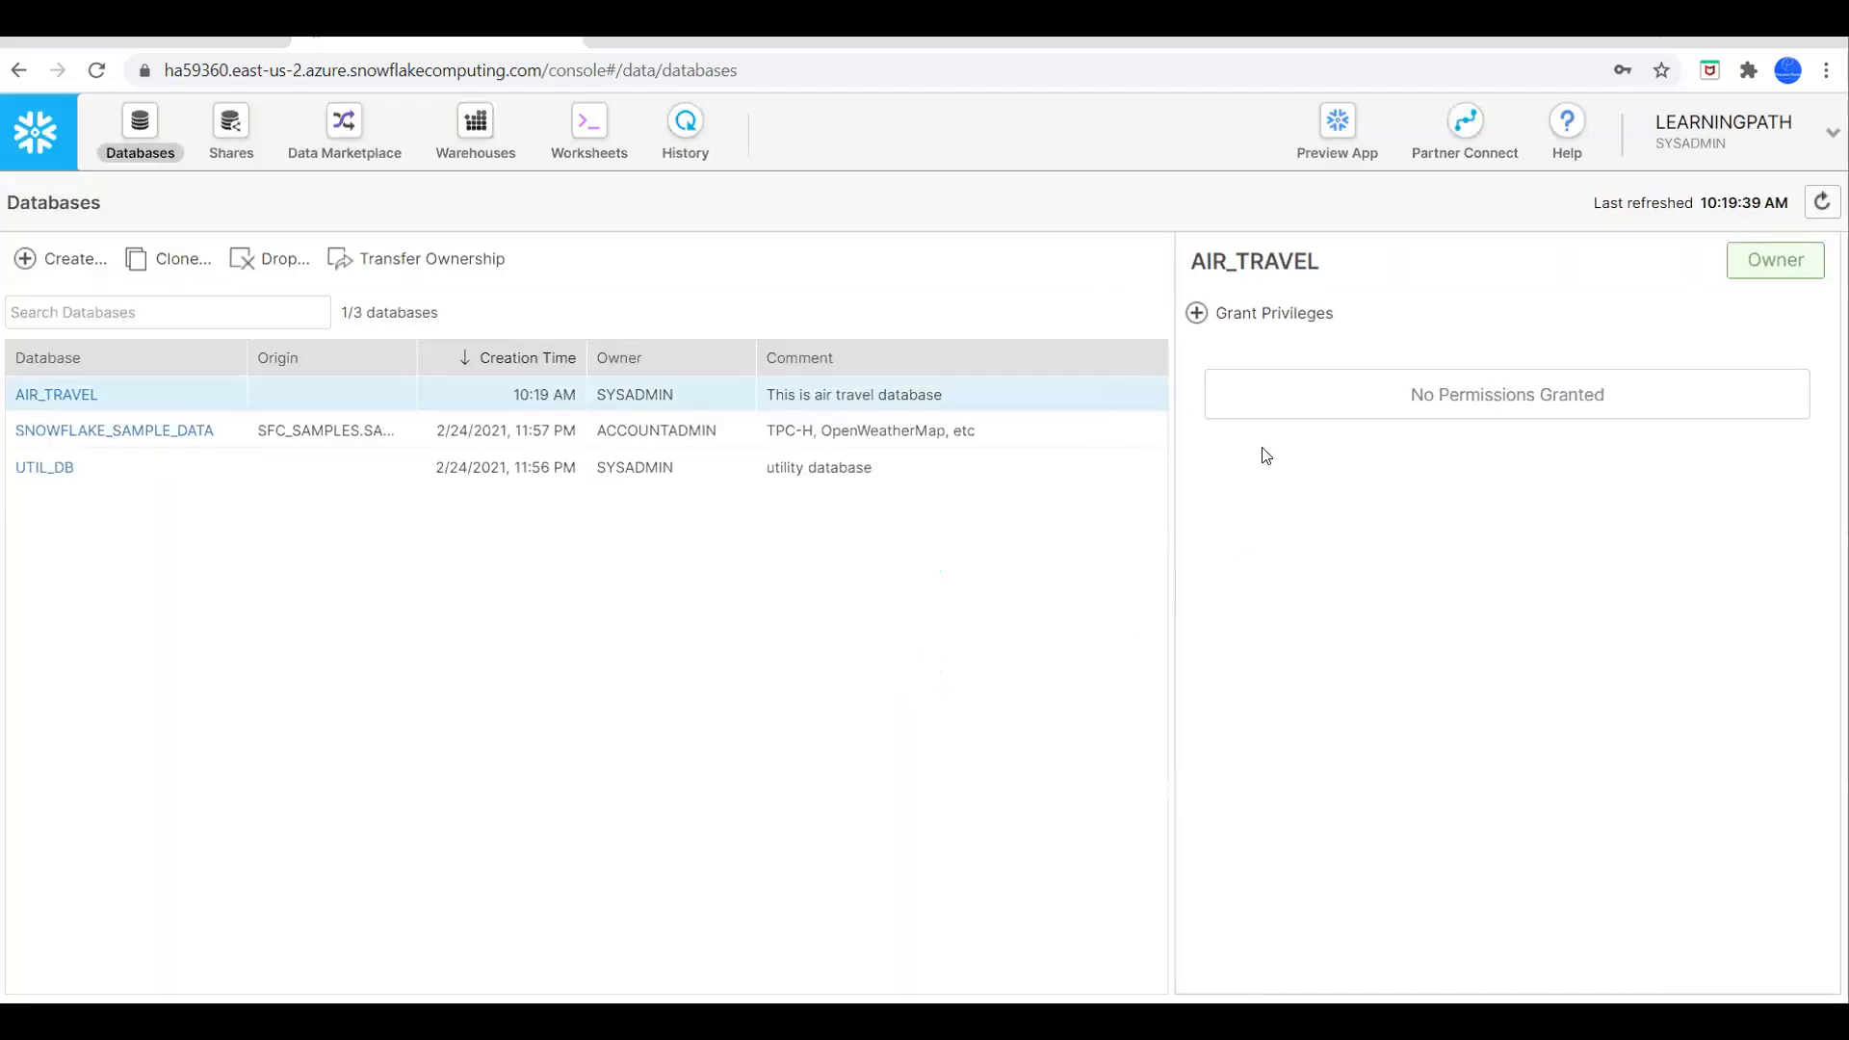
Start a new table named air_travel in the AIR_TRAVEL database with the comment "this is air travel table".
click(69, 397)
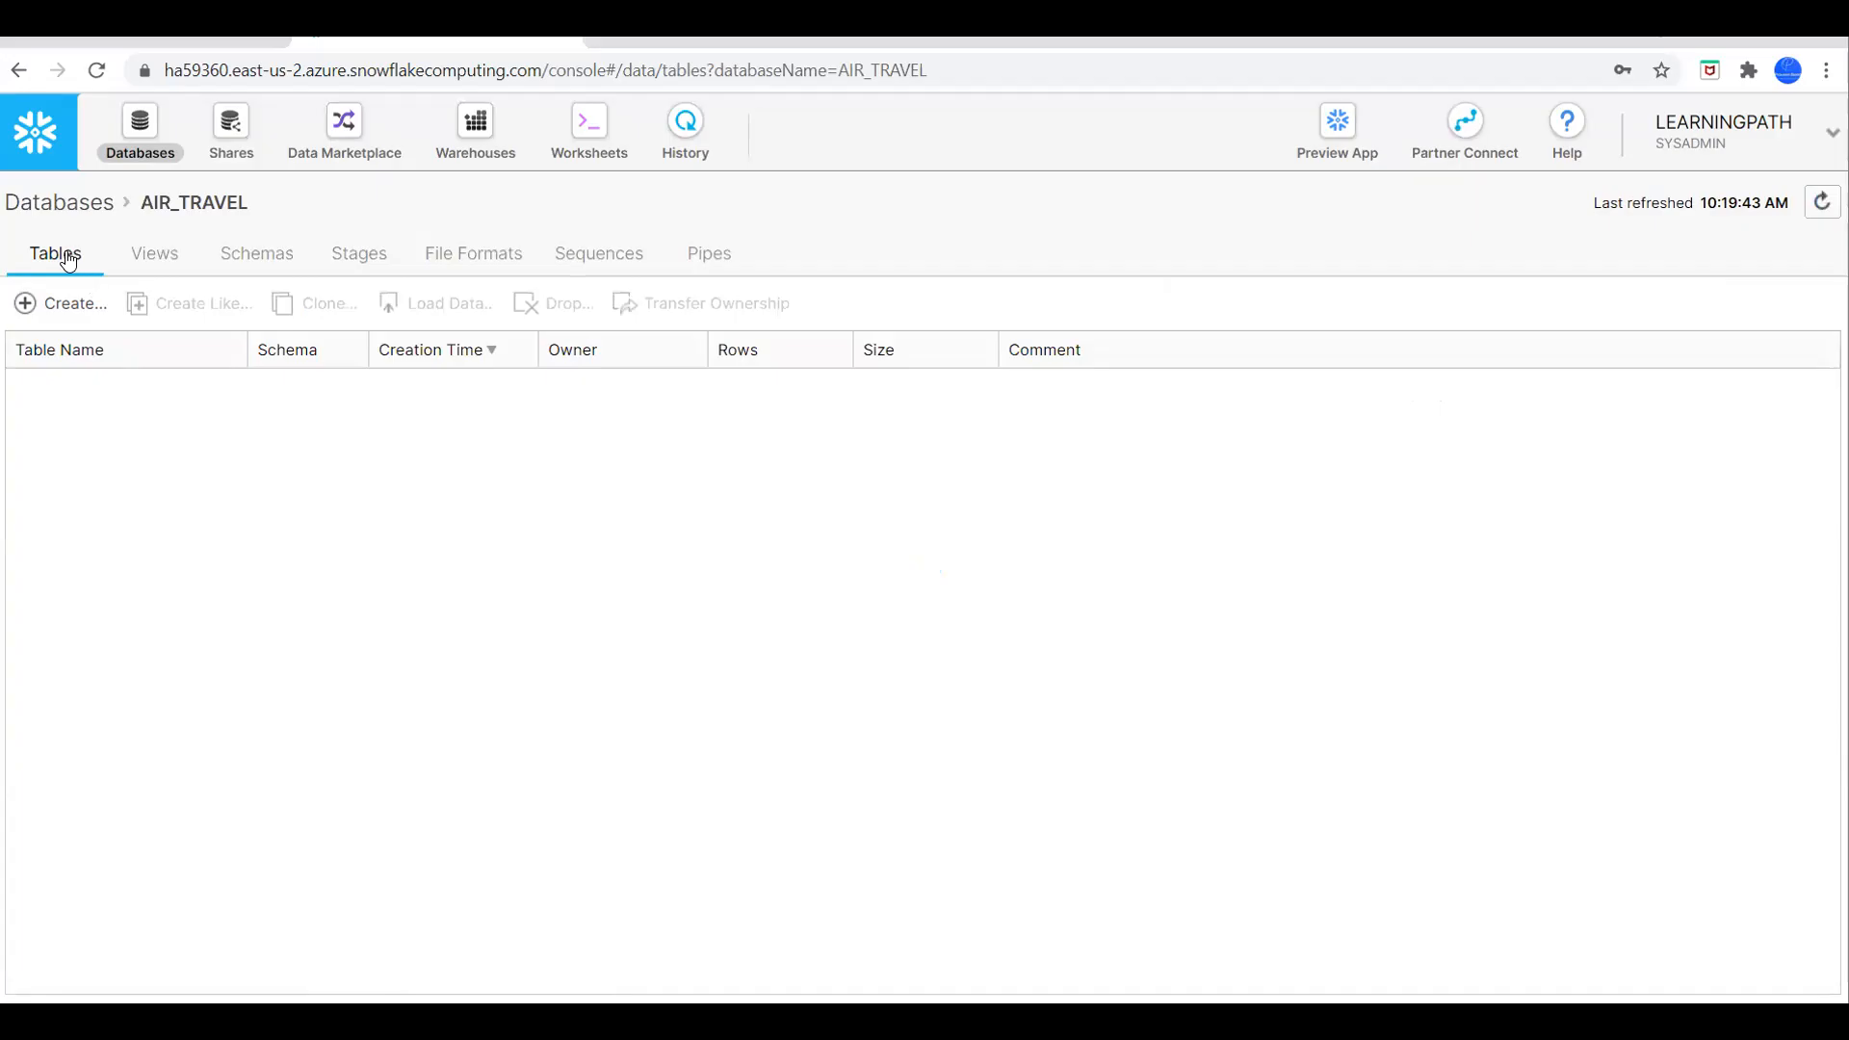
click(32, 306)
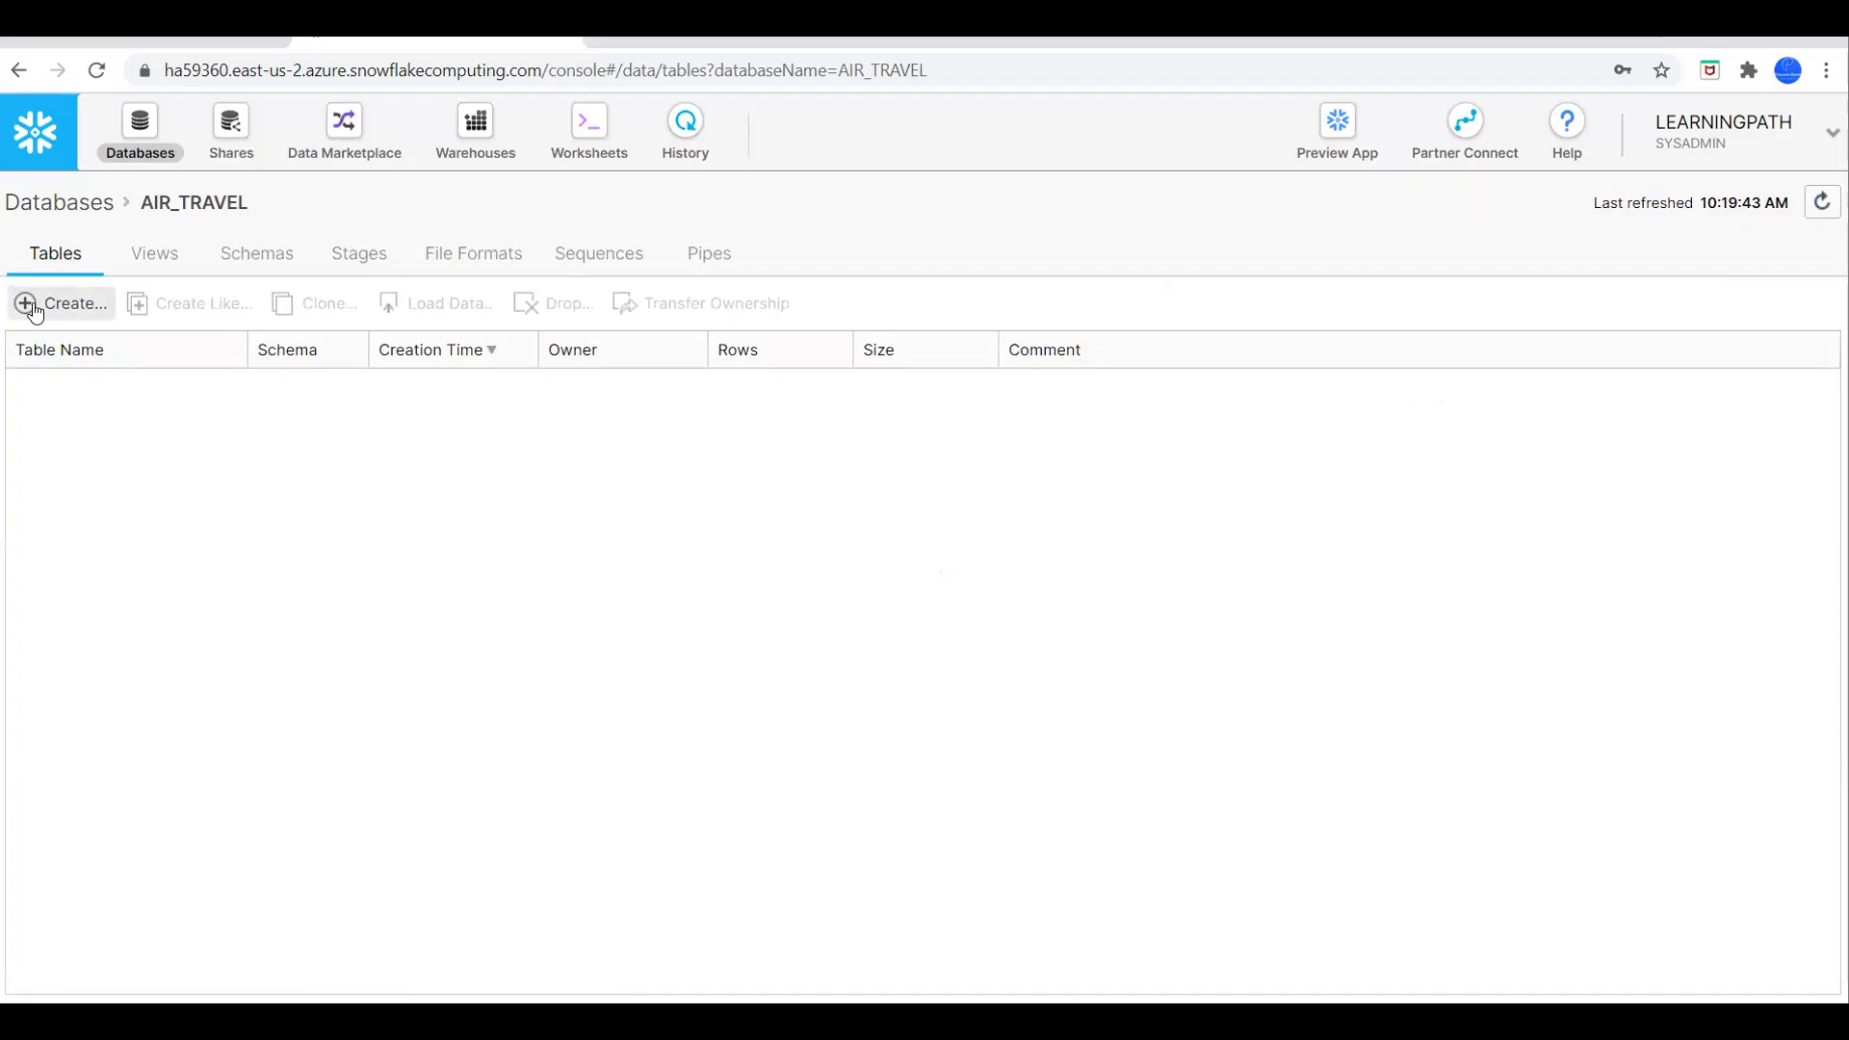
click(759, 329)
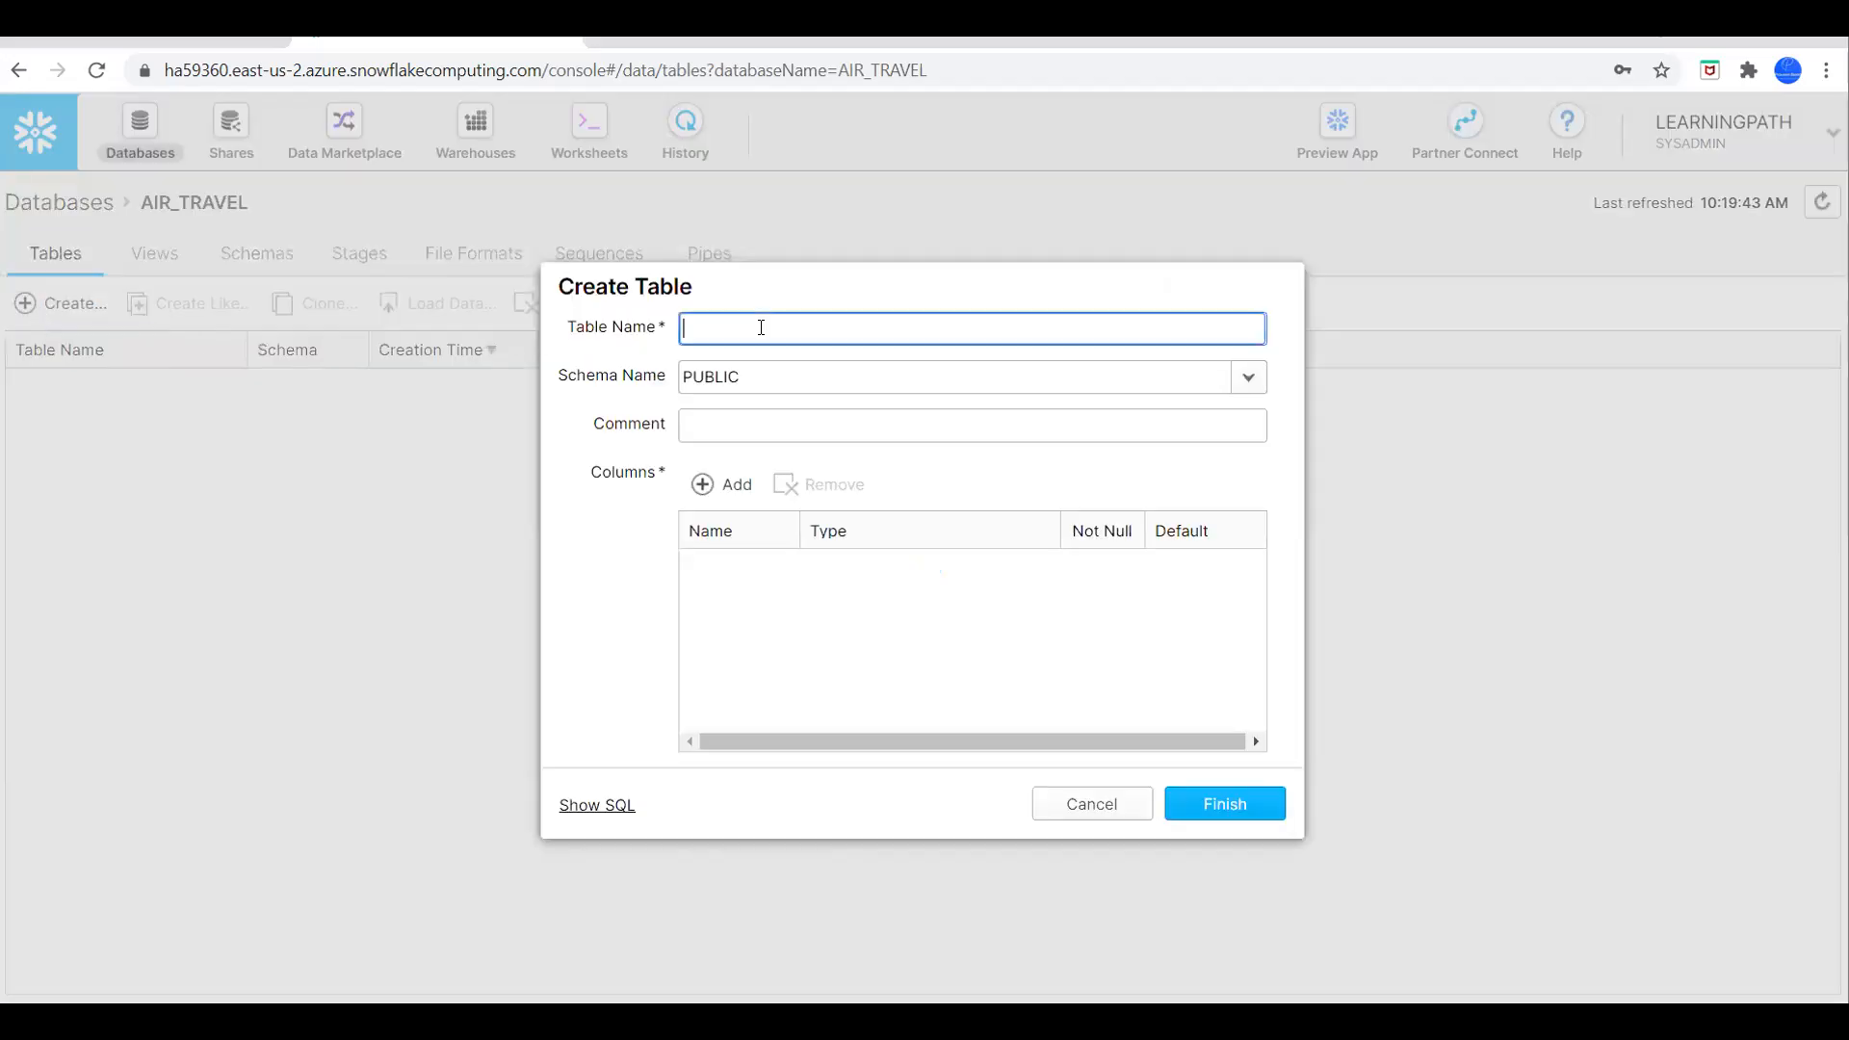
text(air_travel)
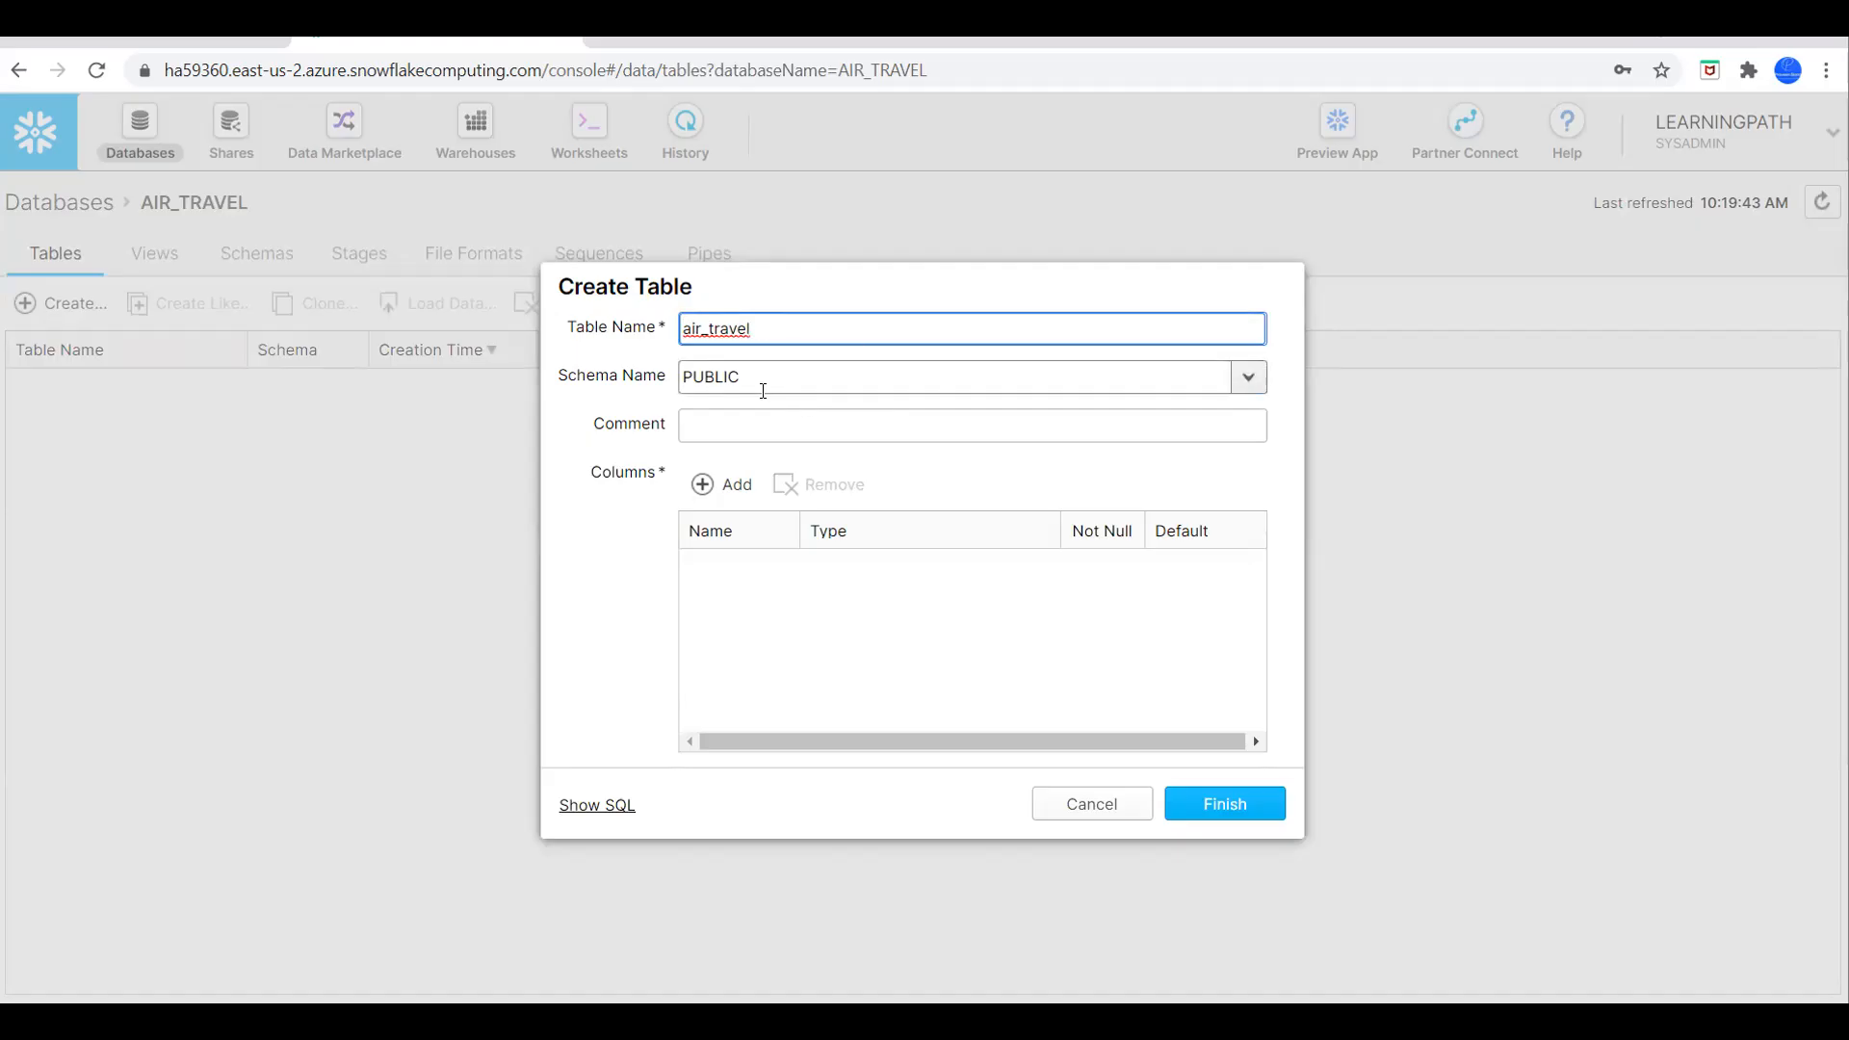
click(769, 427)
text(this )
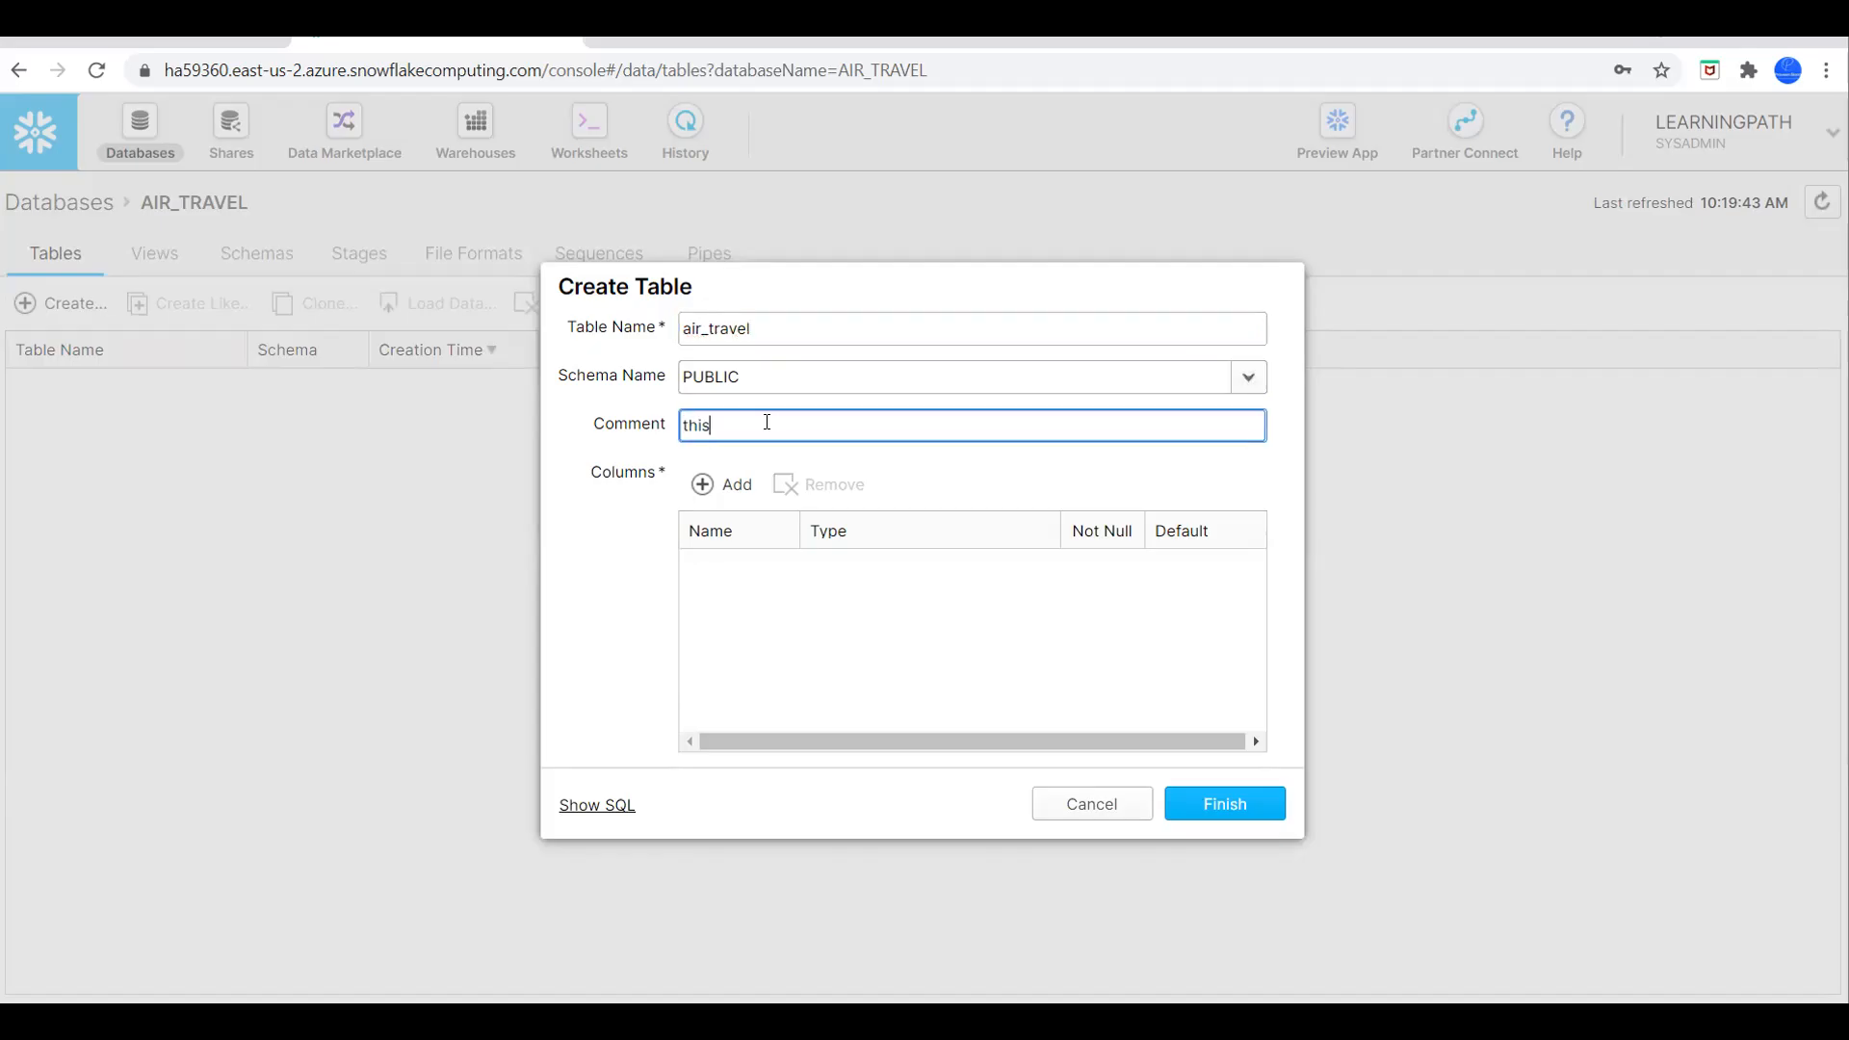
text(is air travel table)
Add a STRING column named Month to the new table and mark it as not null.
click(705, 487)
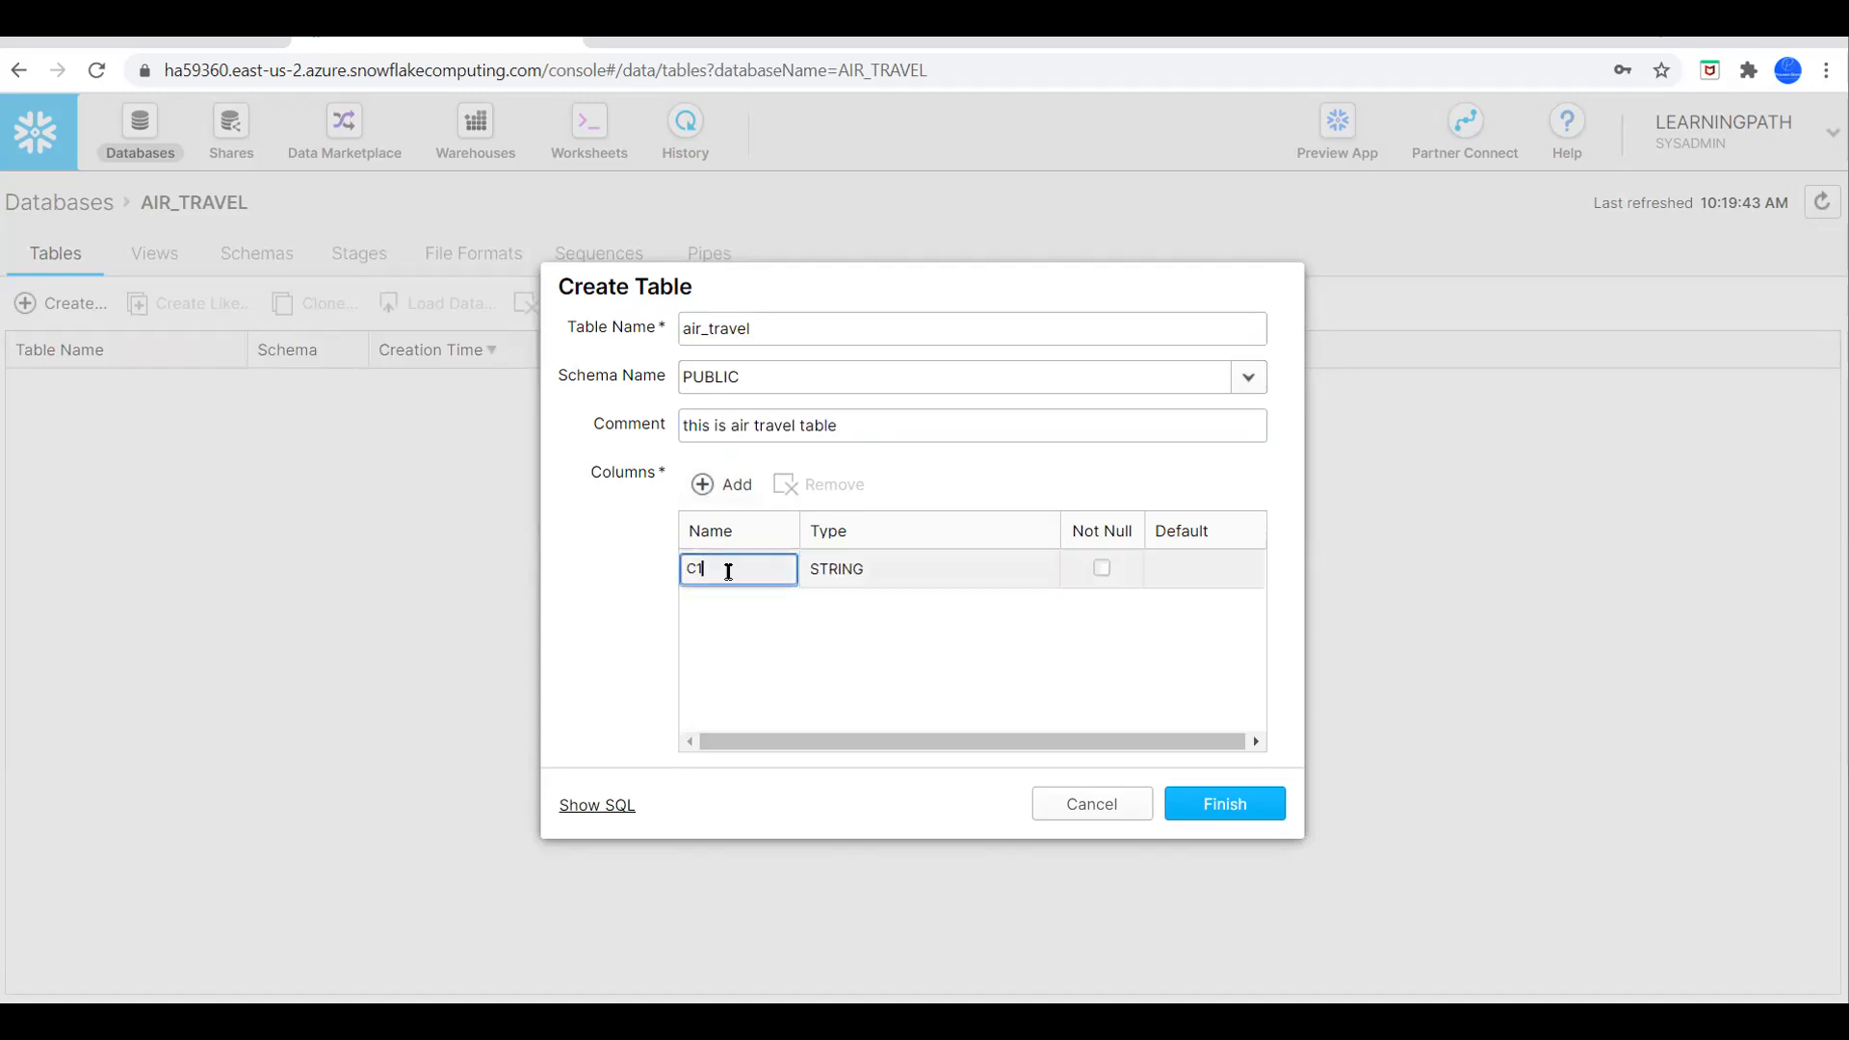
key(BackSpace)
key(BackSpace)
text(Month)
click(1101, 571)
Add a second column named Year1958 with type INTEGER and allow null values in it.
click(701, 485)
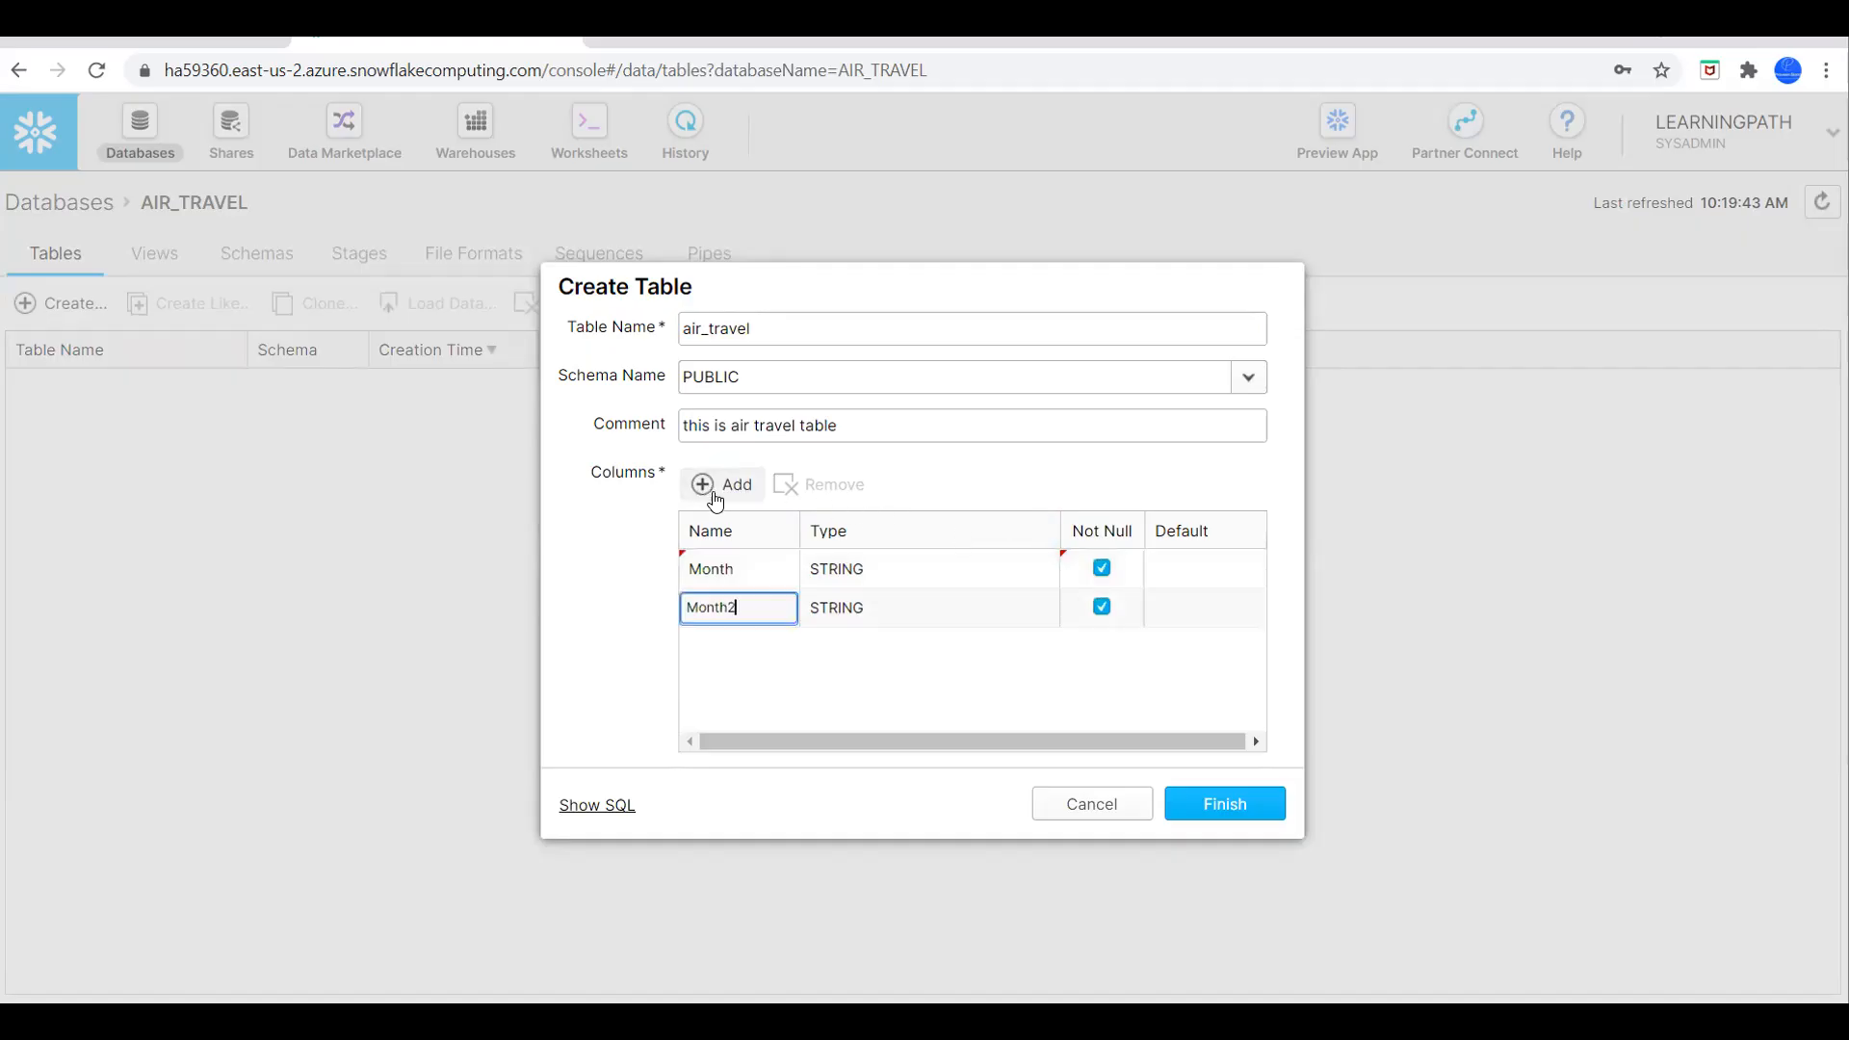
key(BackSpace)
key(BackSpace)
key(BackSpace)
key(BackSpace)
key(BackSpace)
key(BackSpace)
text(Year1)
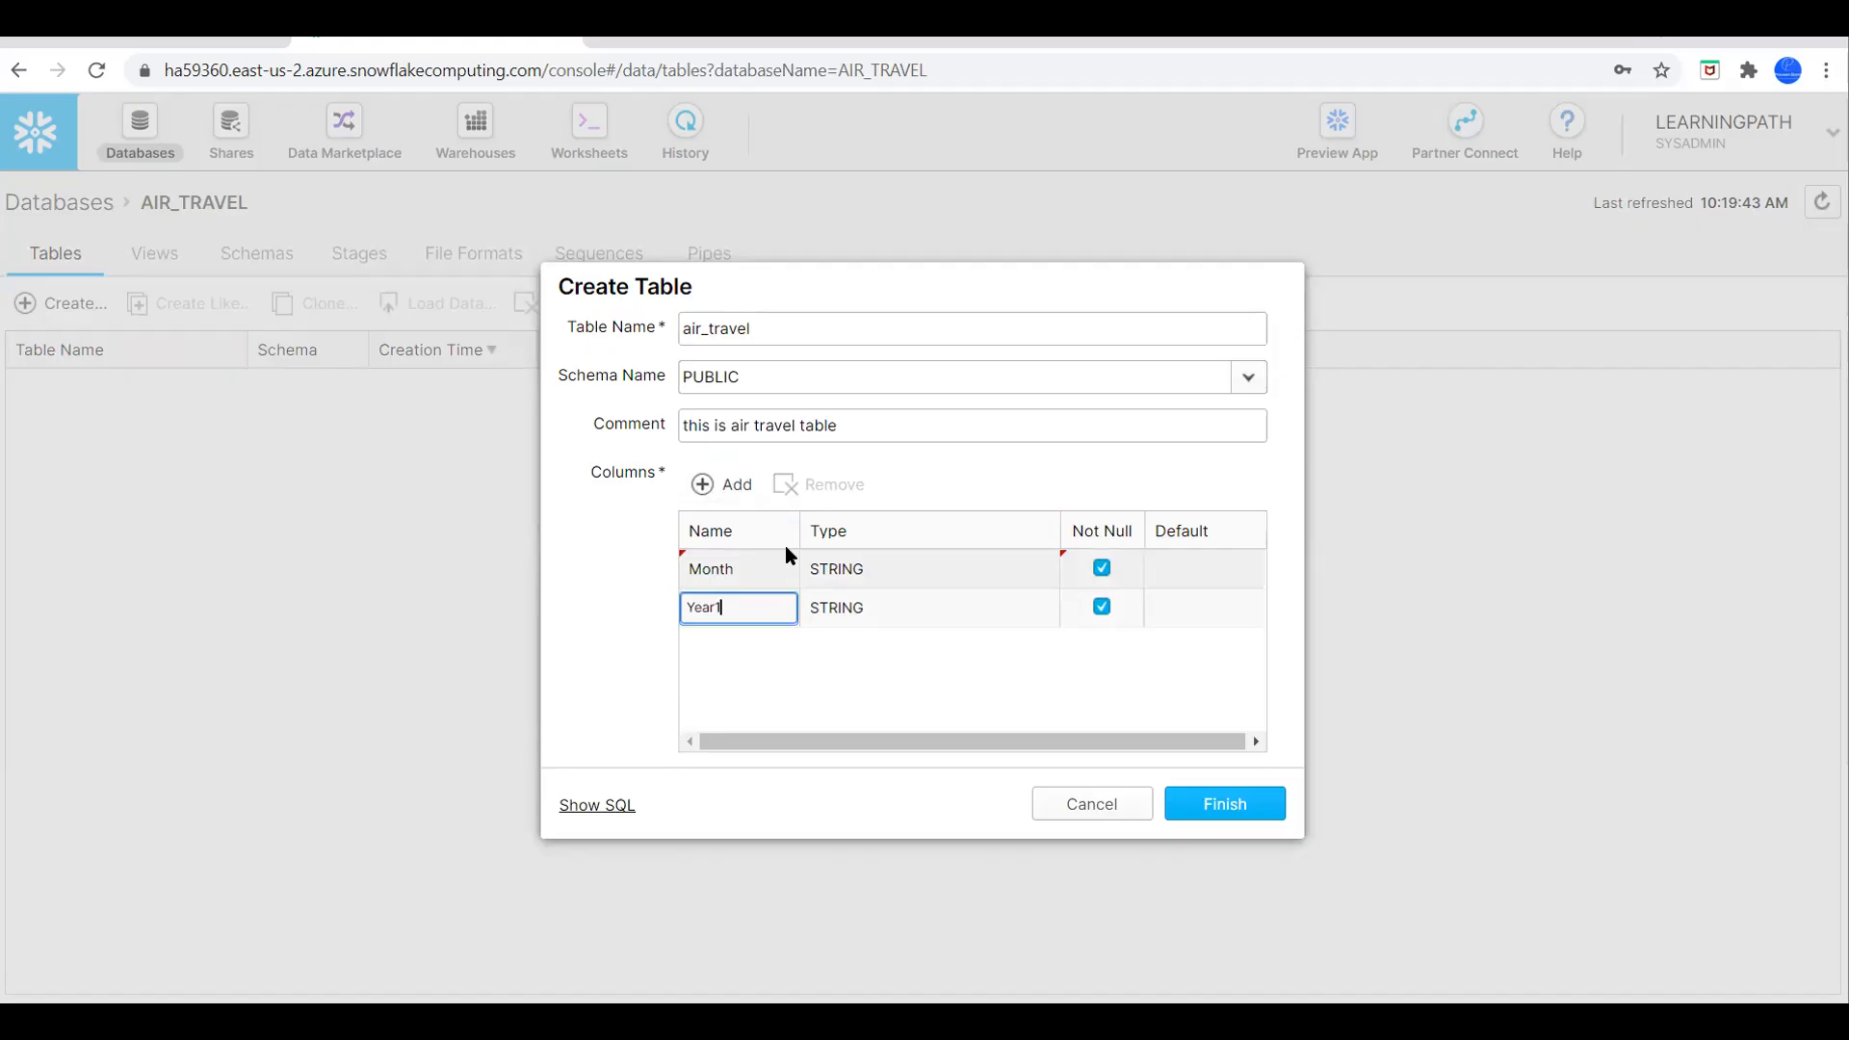
text(958)
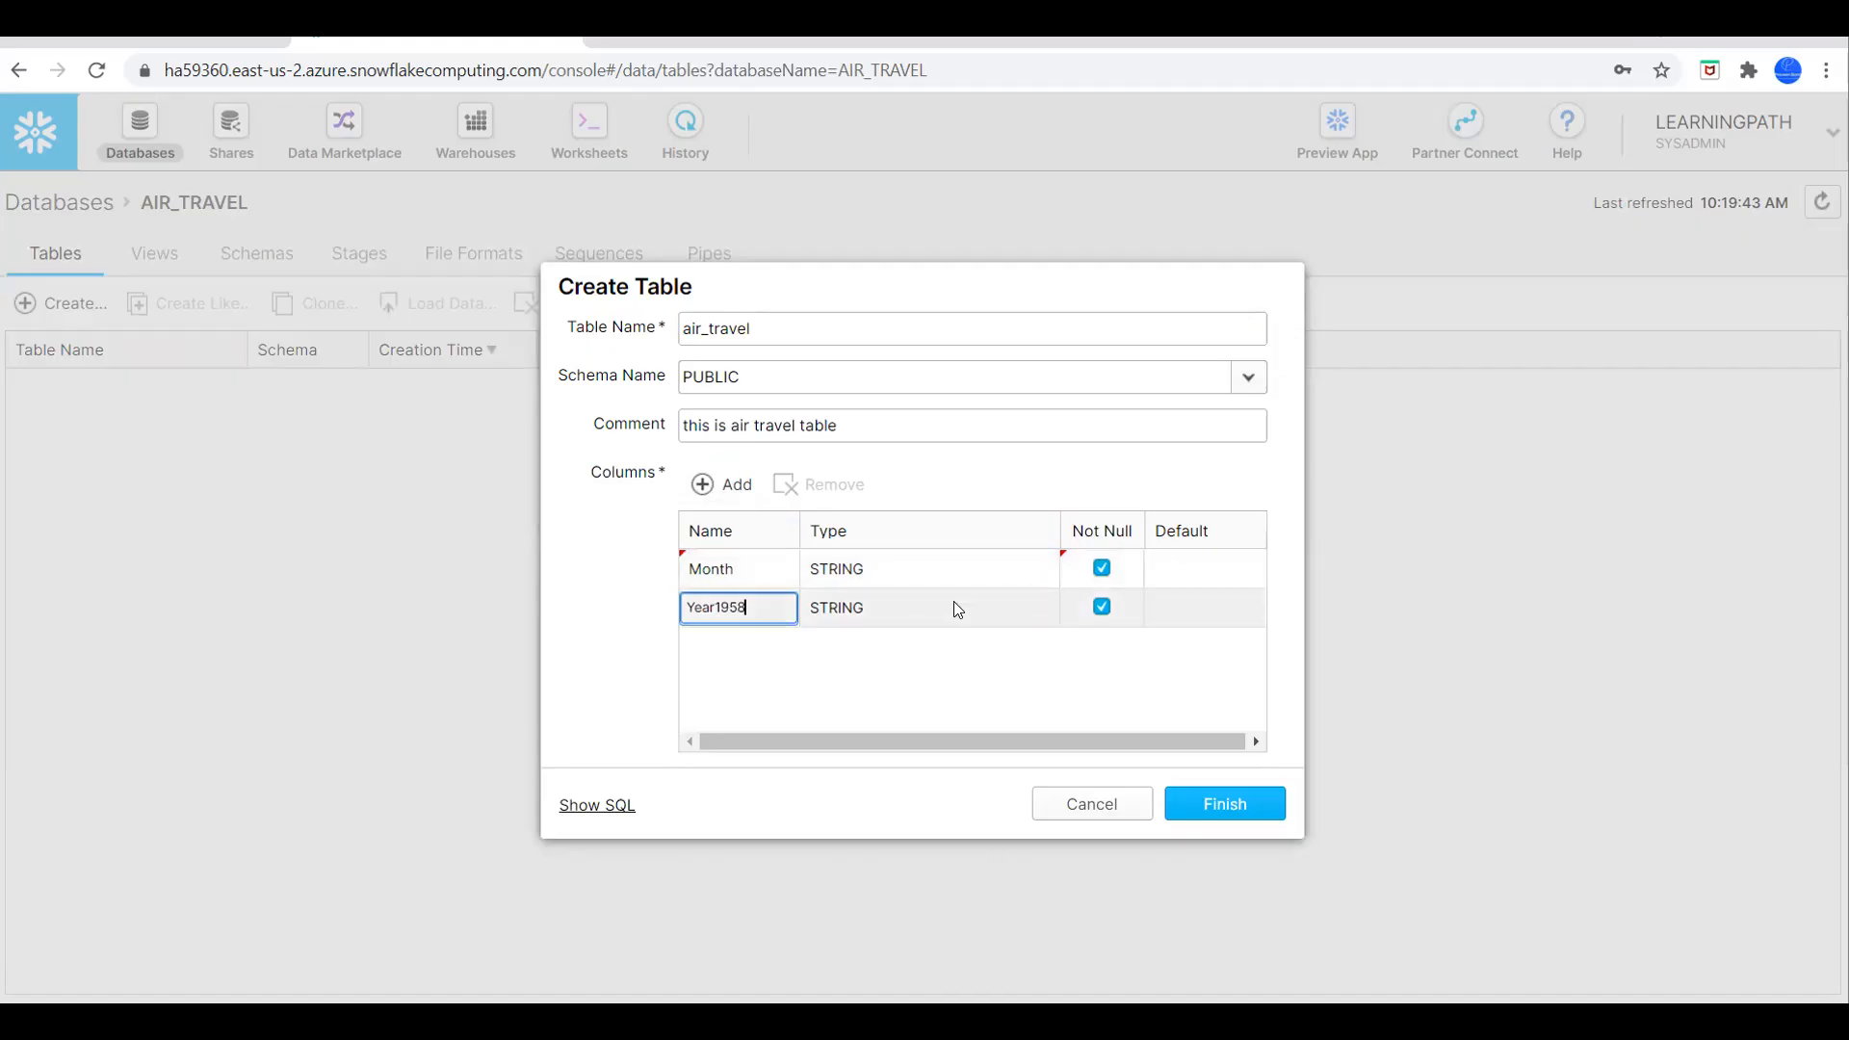
click(992, 604)
click(1039, 607)
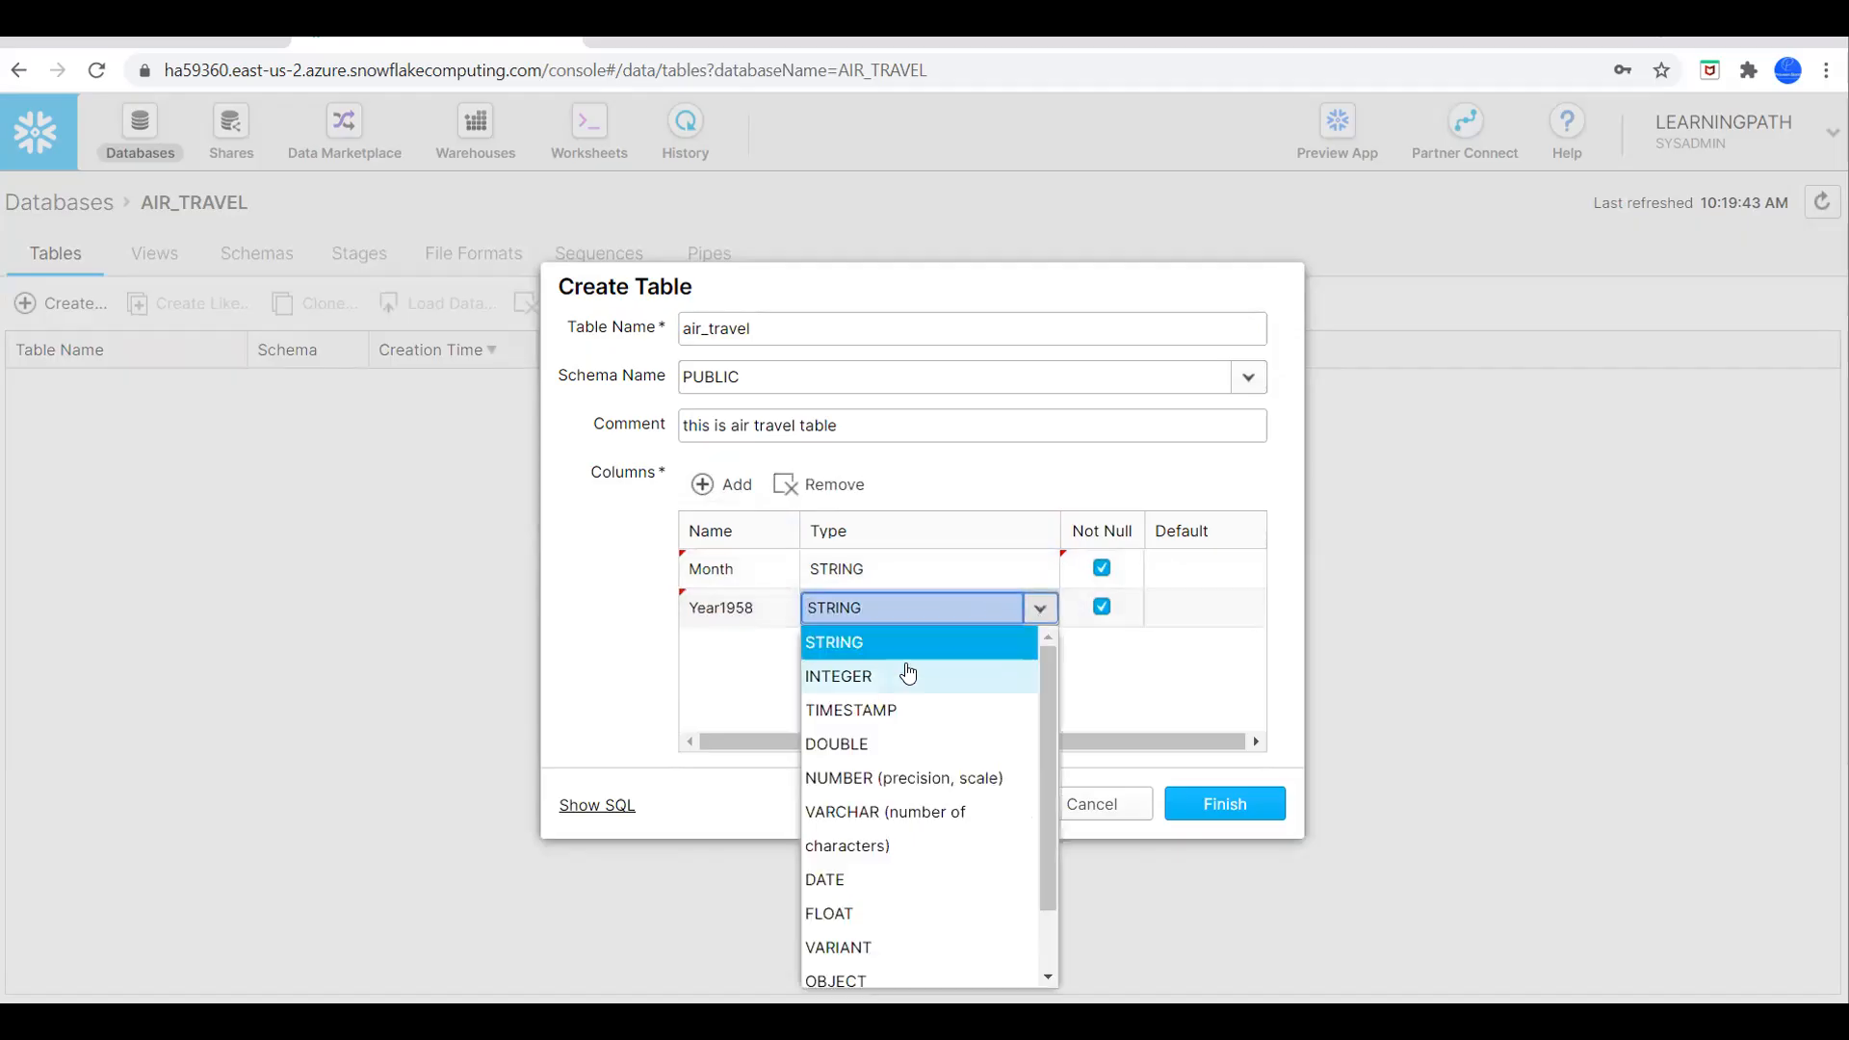
click(874, 679)
click(1102, 607)
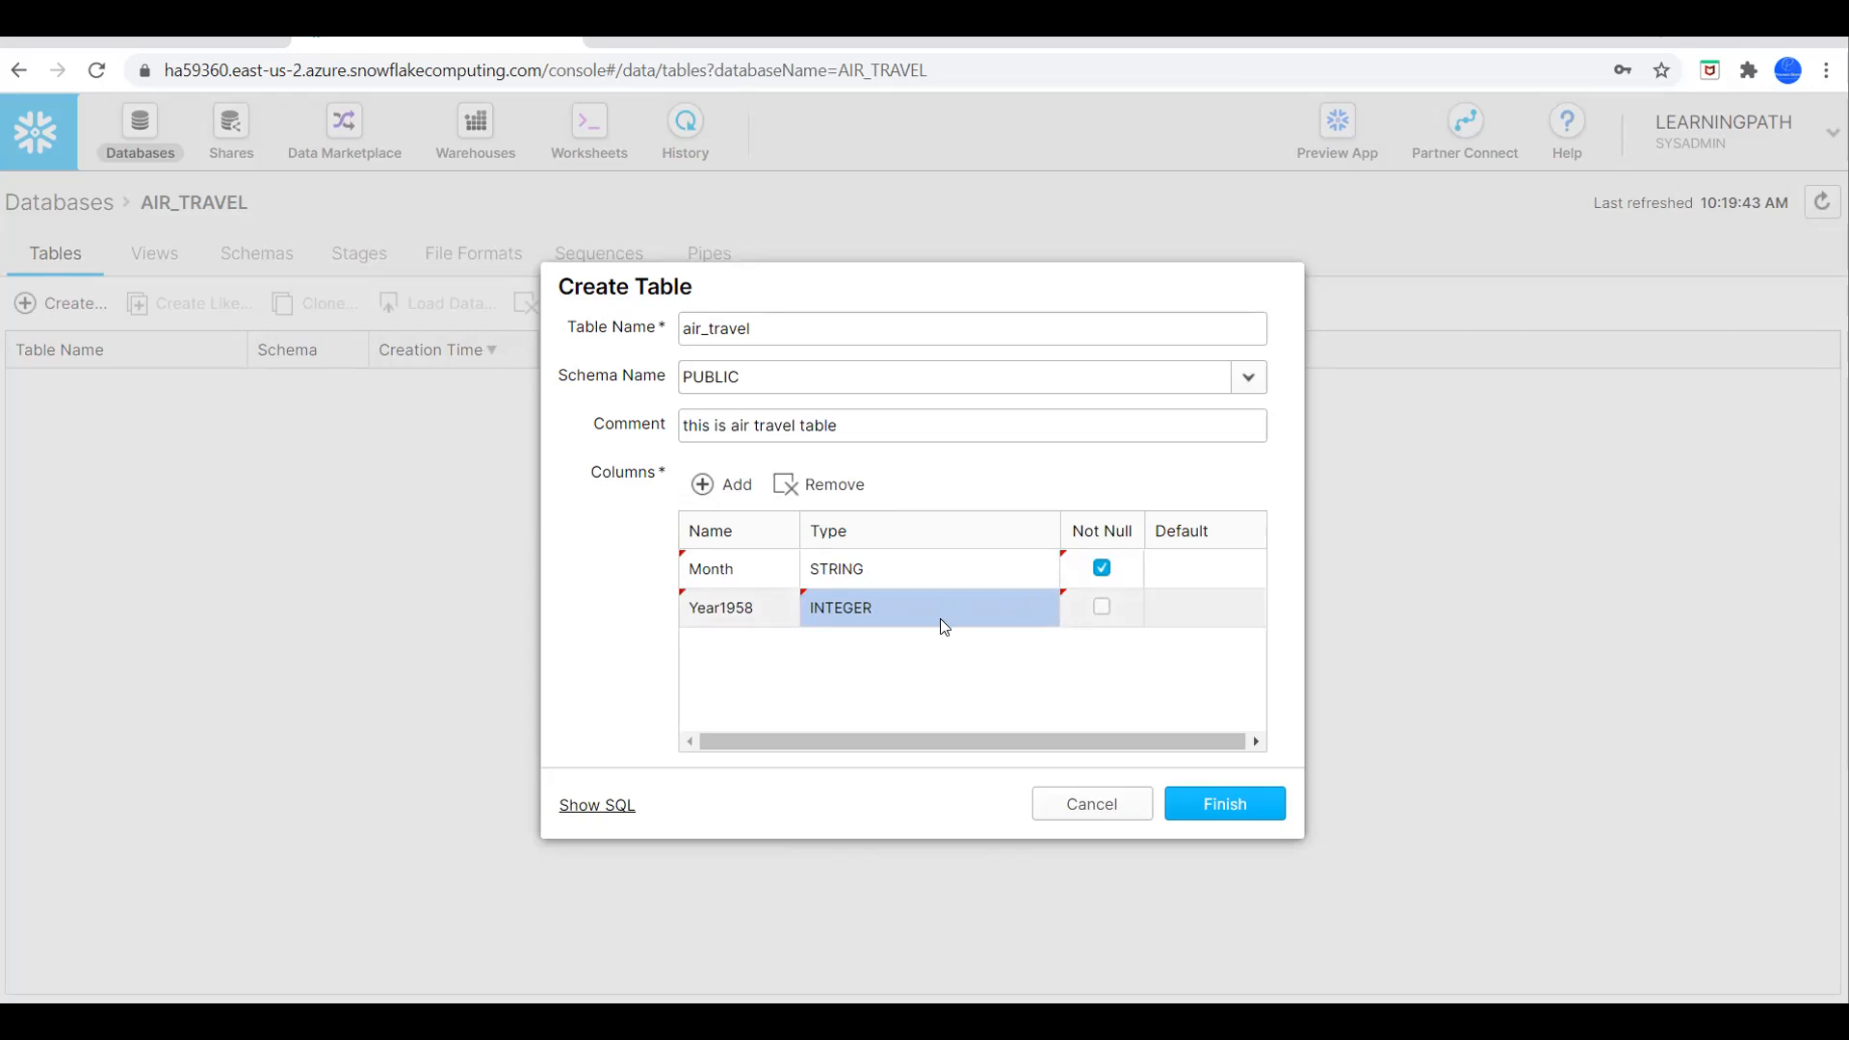
Add two more nullable INTEGER columns named Year1959 and Year1960.
click(704, 492)
text(Year1959)
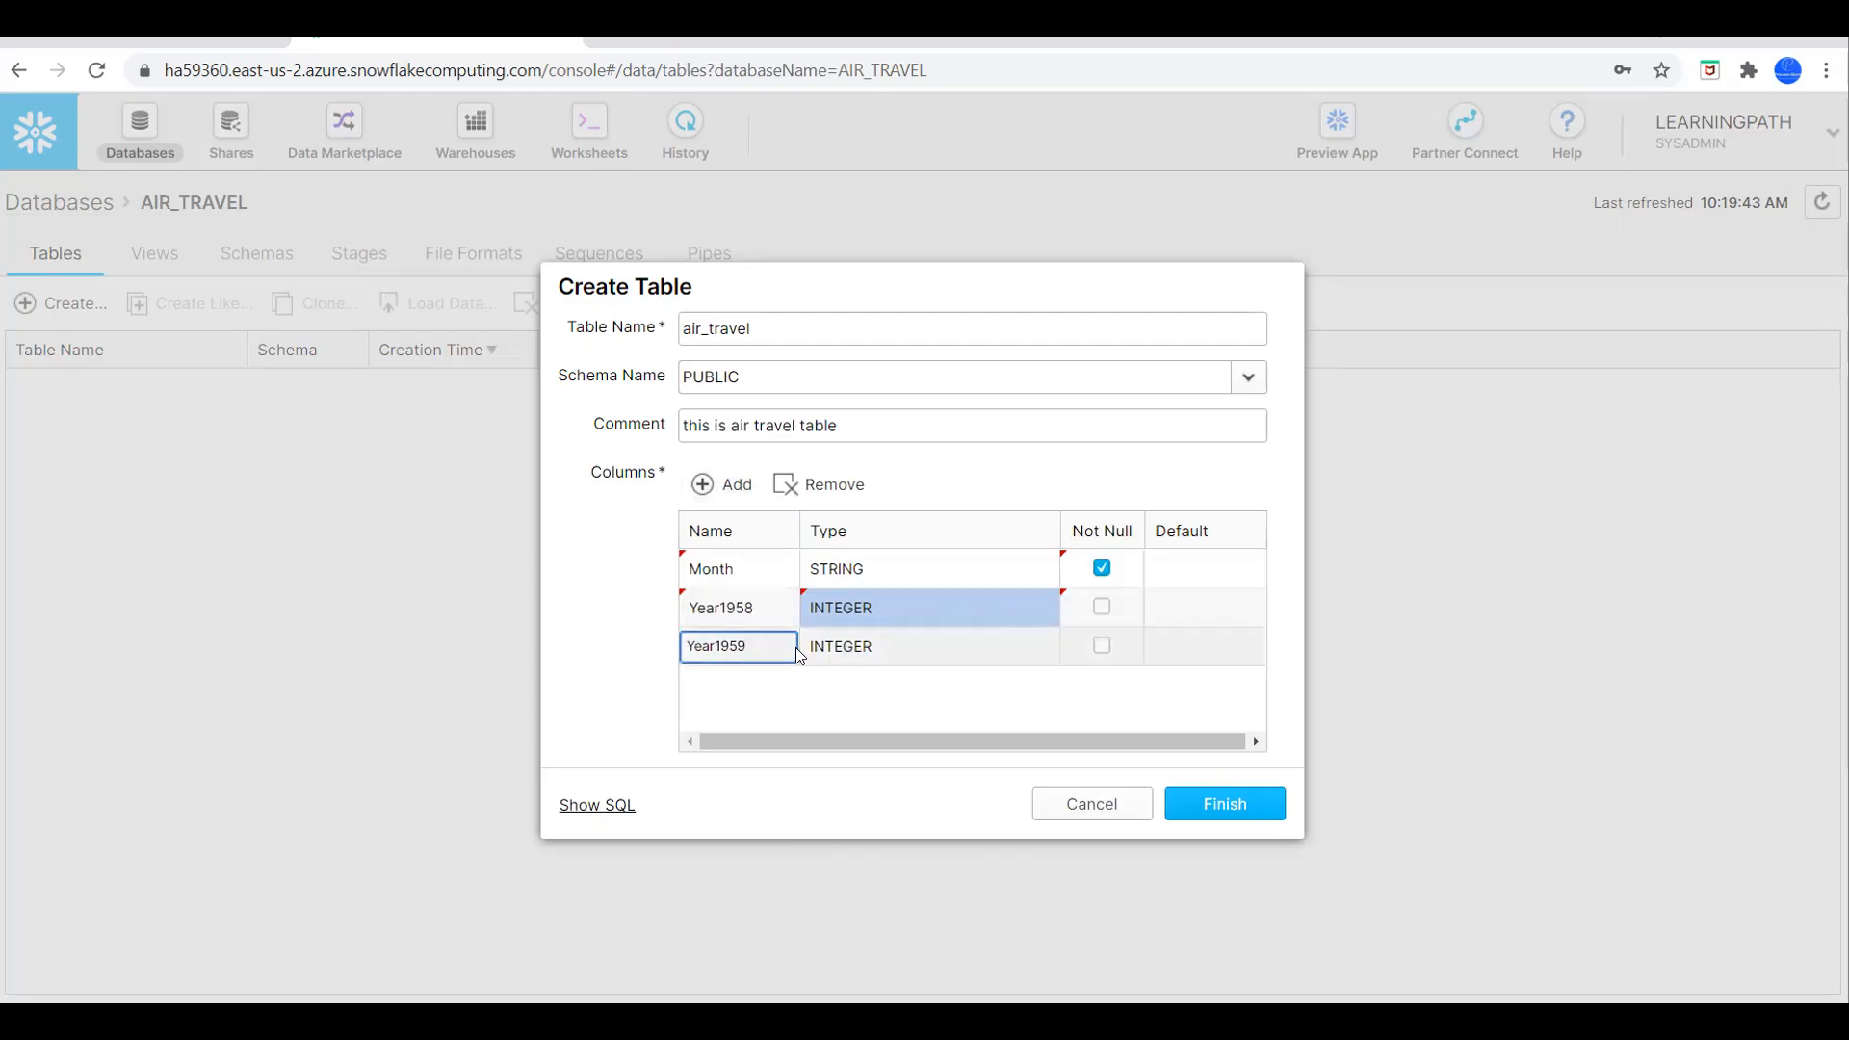
click(704, 484)
text(Year1960)
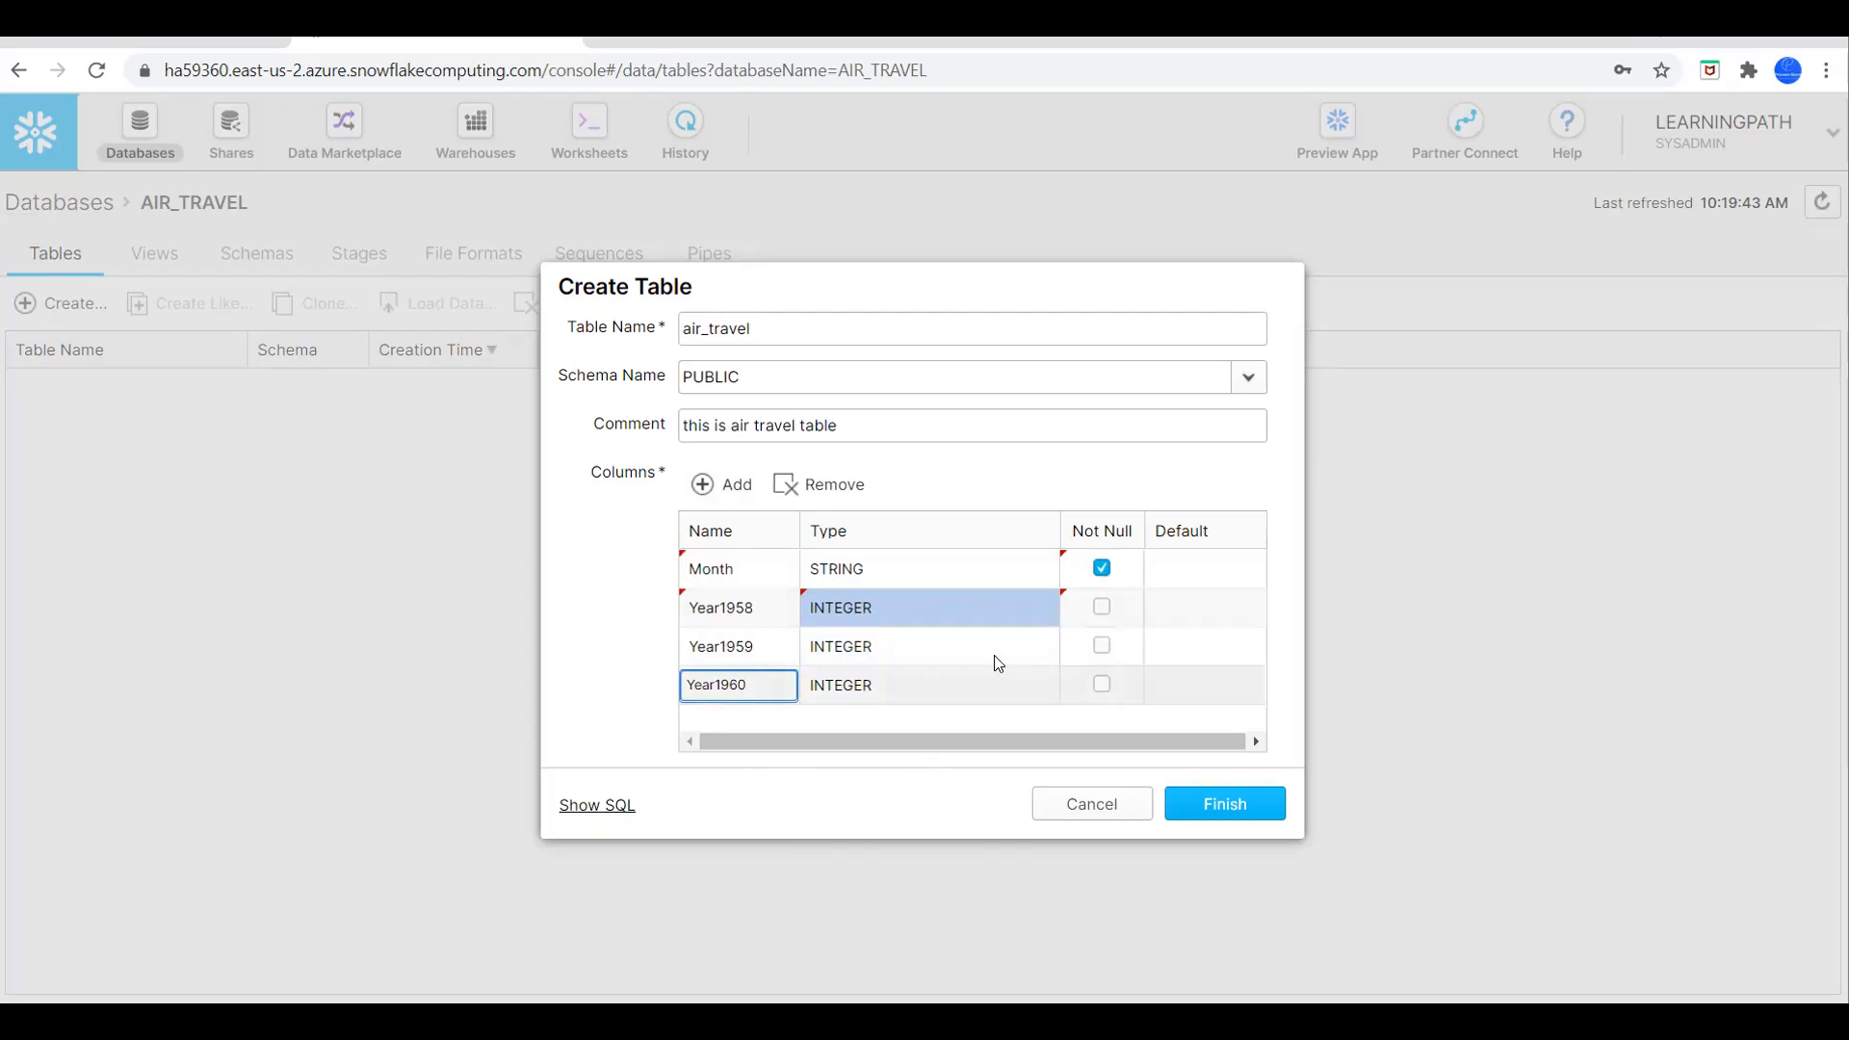
Review the SQL generated for the air_travel table and create the table.
click(595, 807)
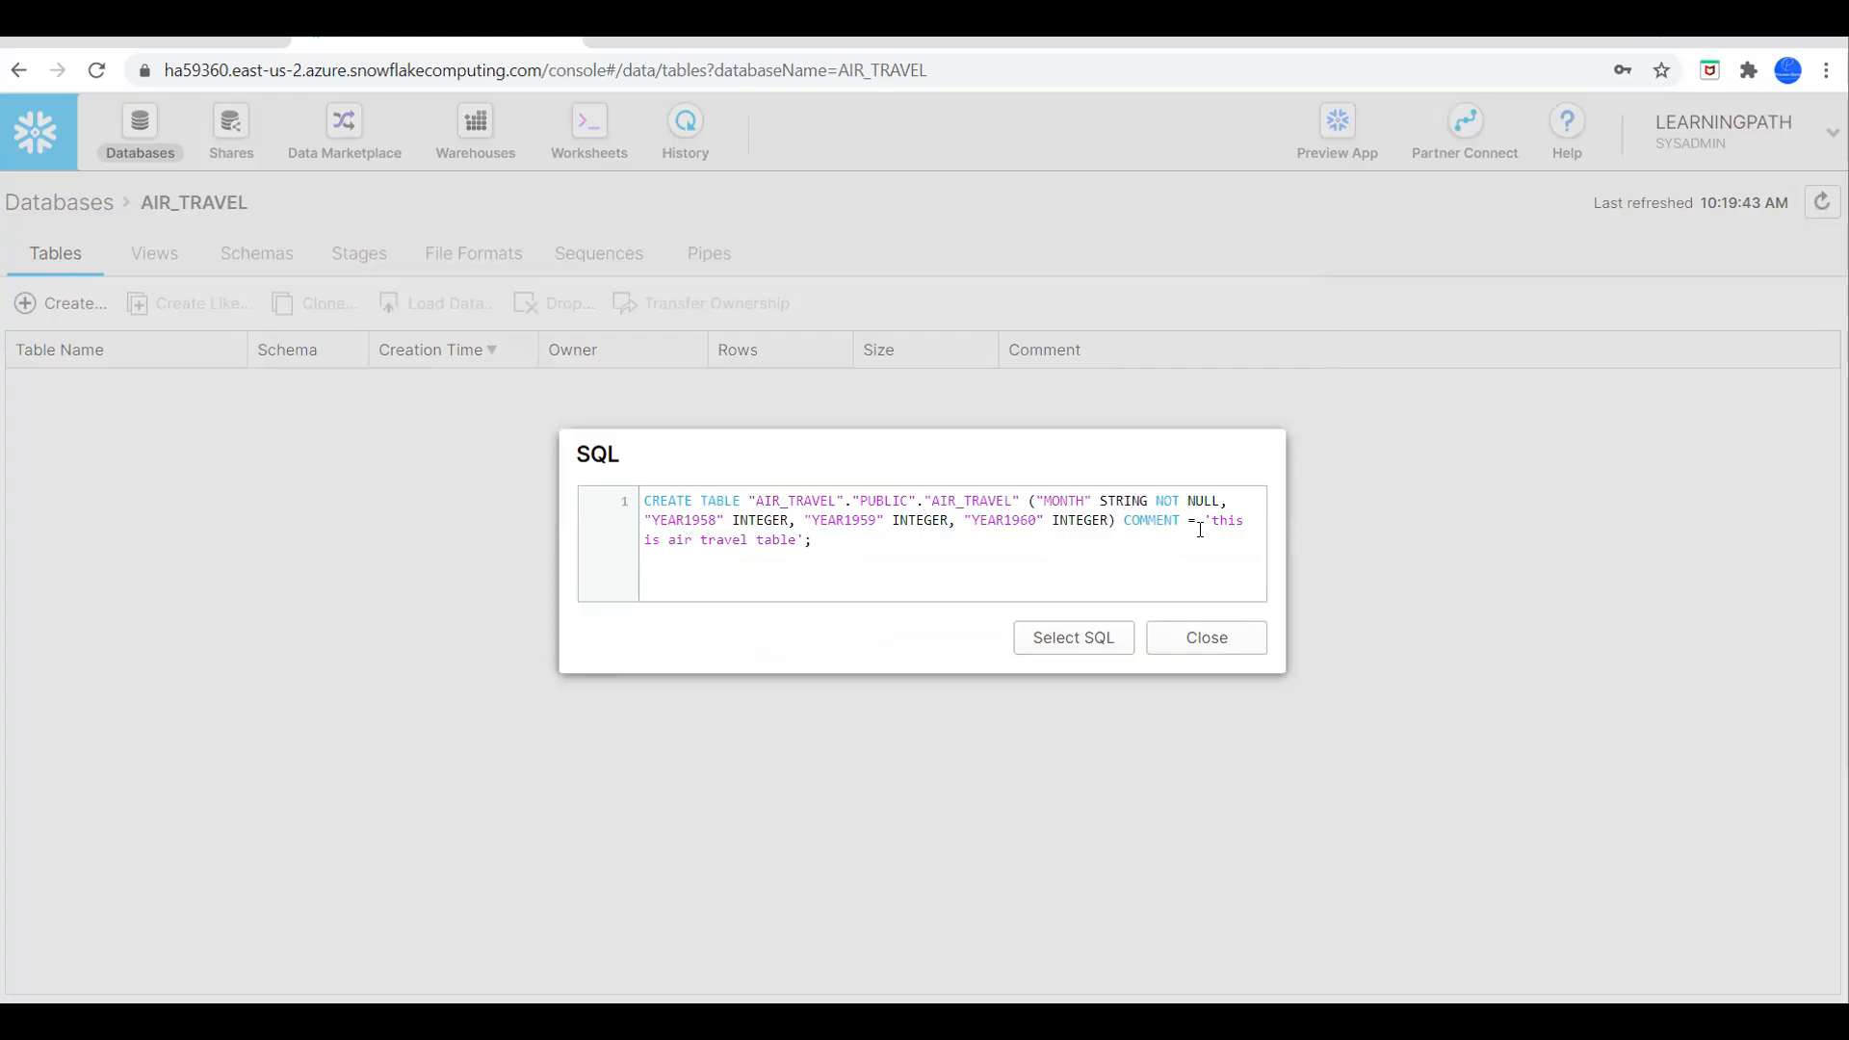
click(1196, 638)
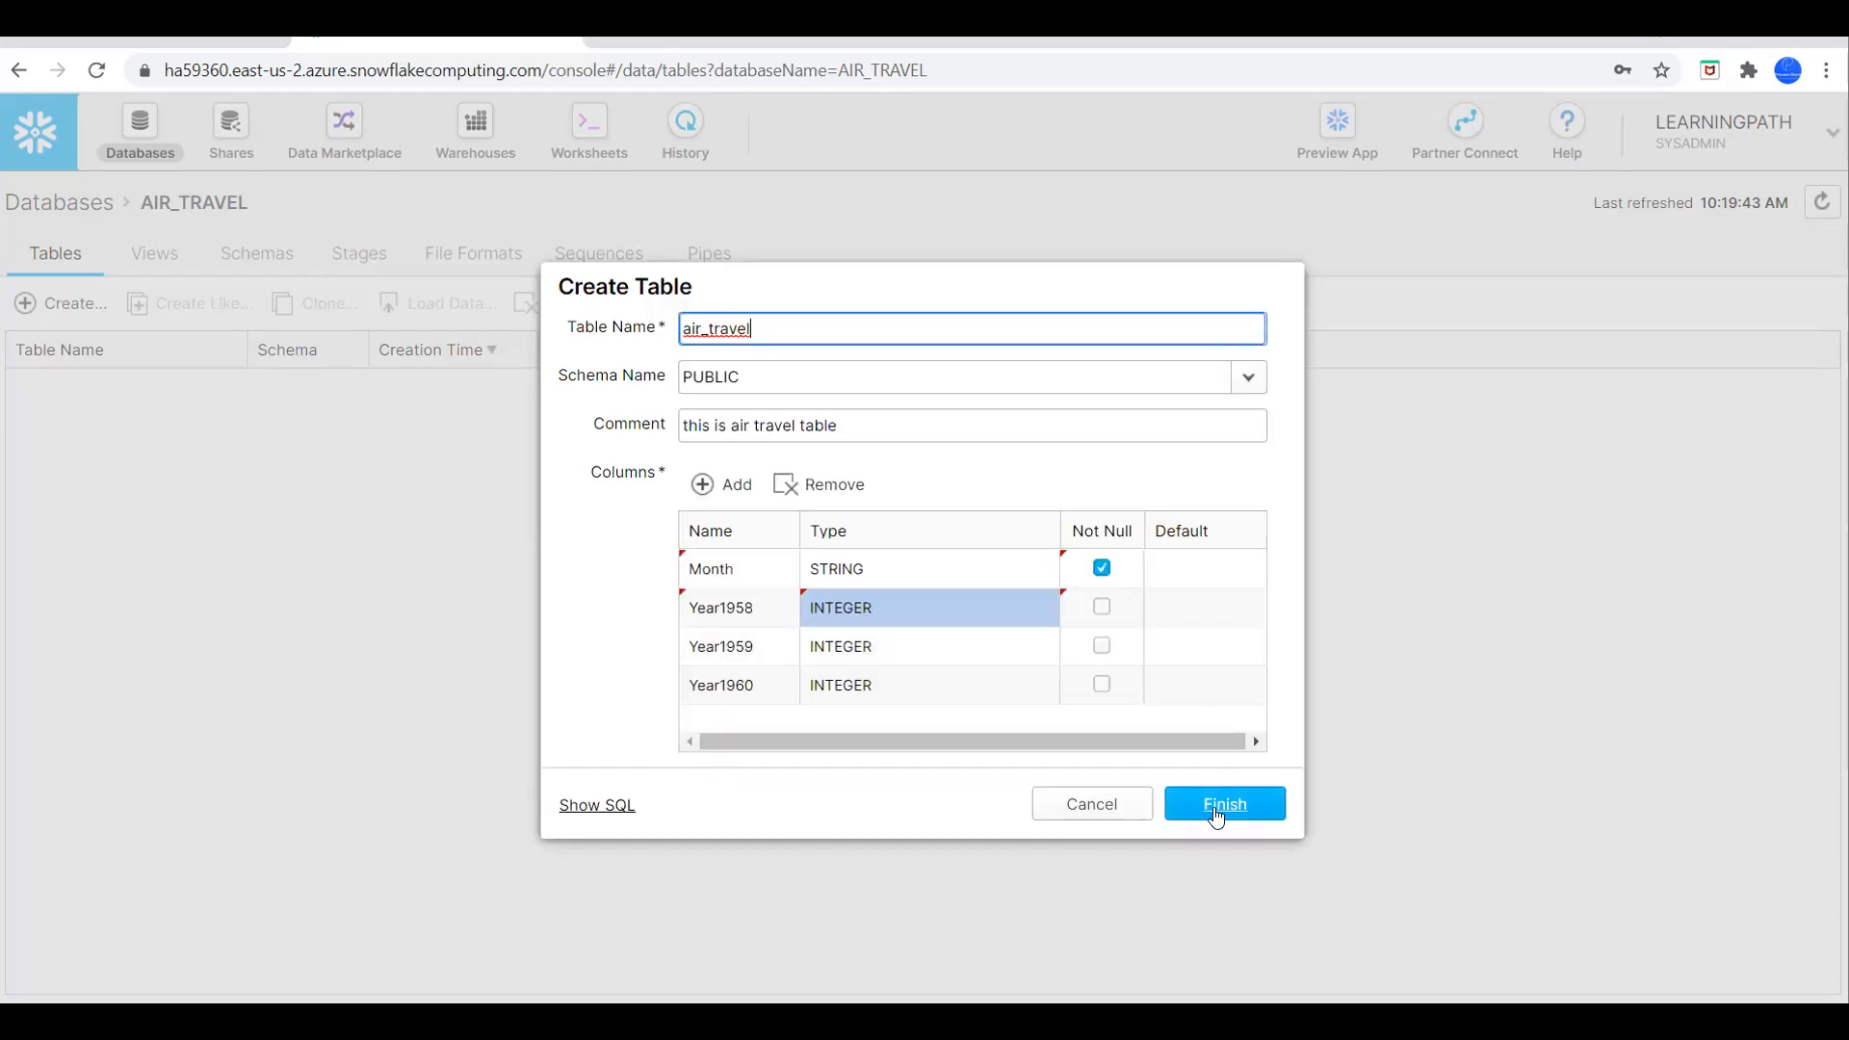
click(1216, 814)
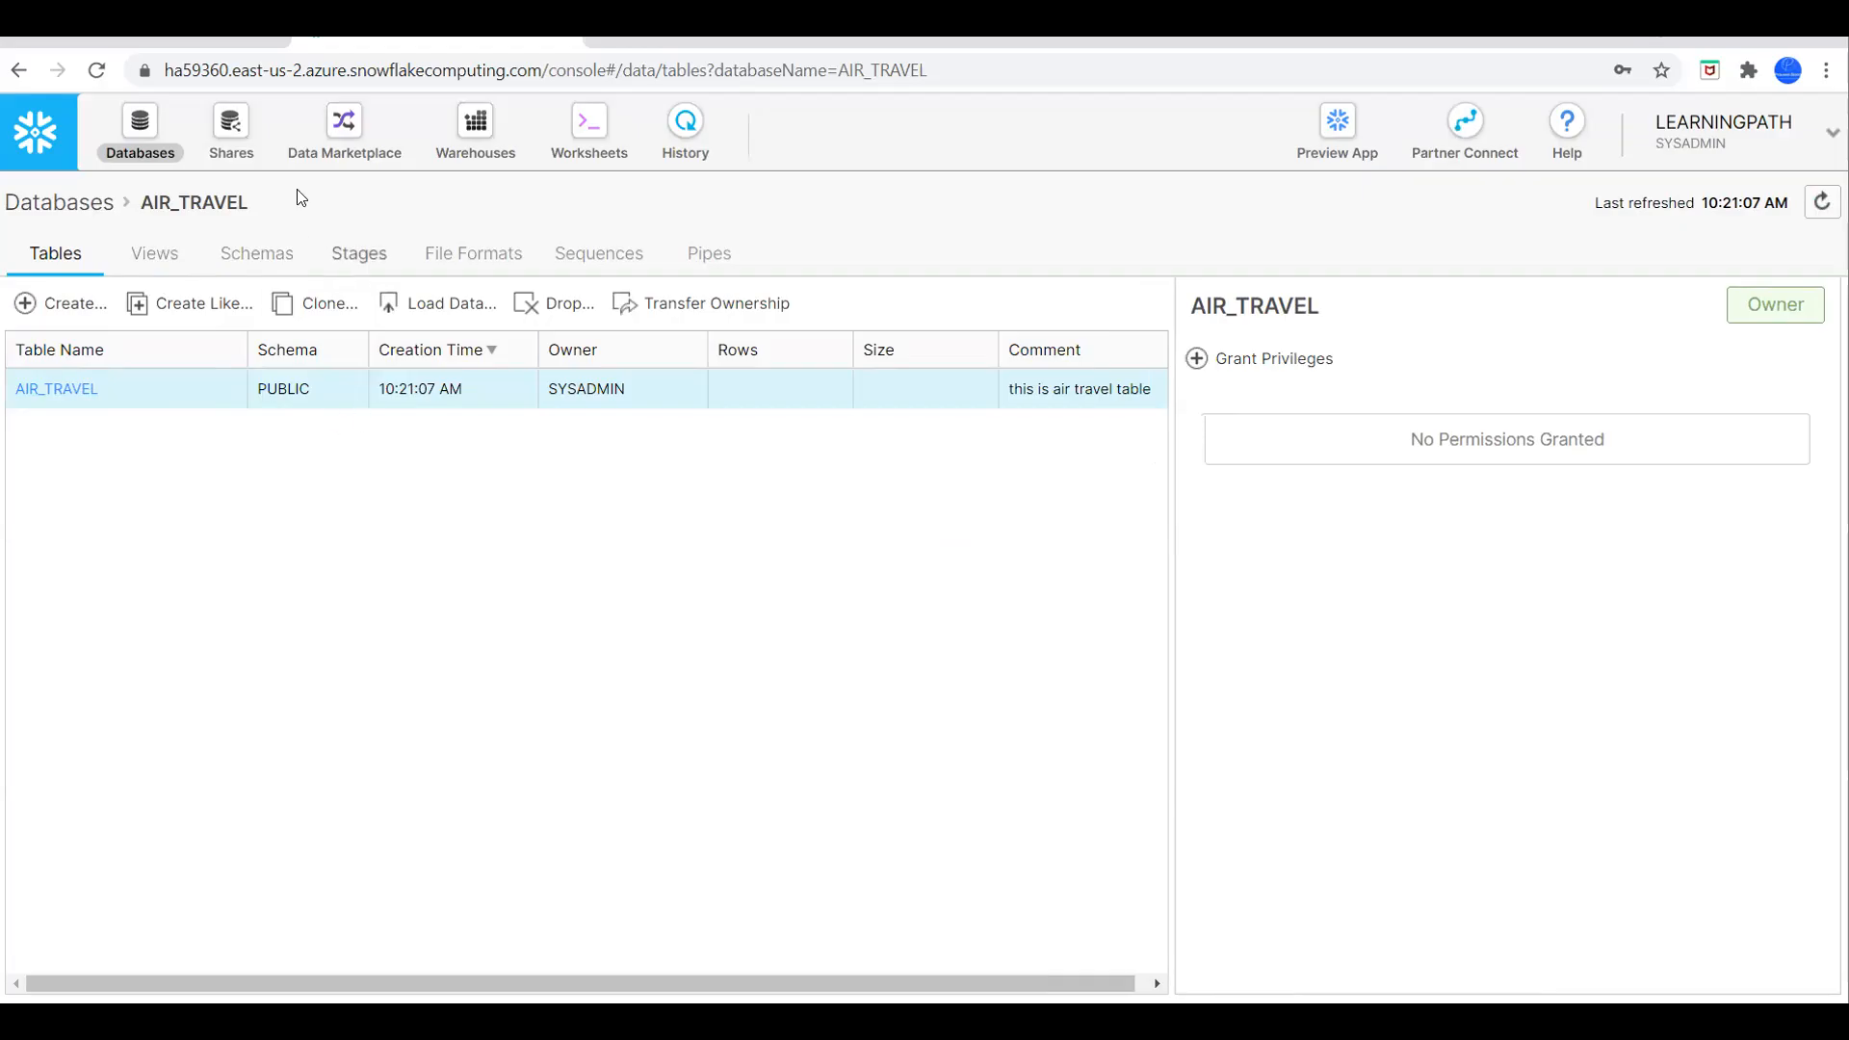
Switch to the Azure portal, refresh resource group RG-01 and launch the authoring environment of data factory azrsnwflkadf01.
click(182, 43)
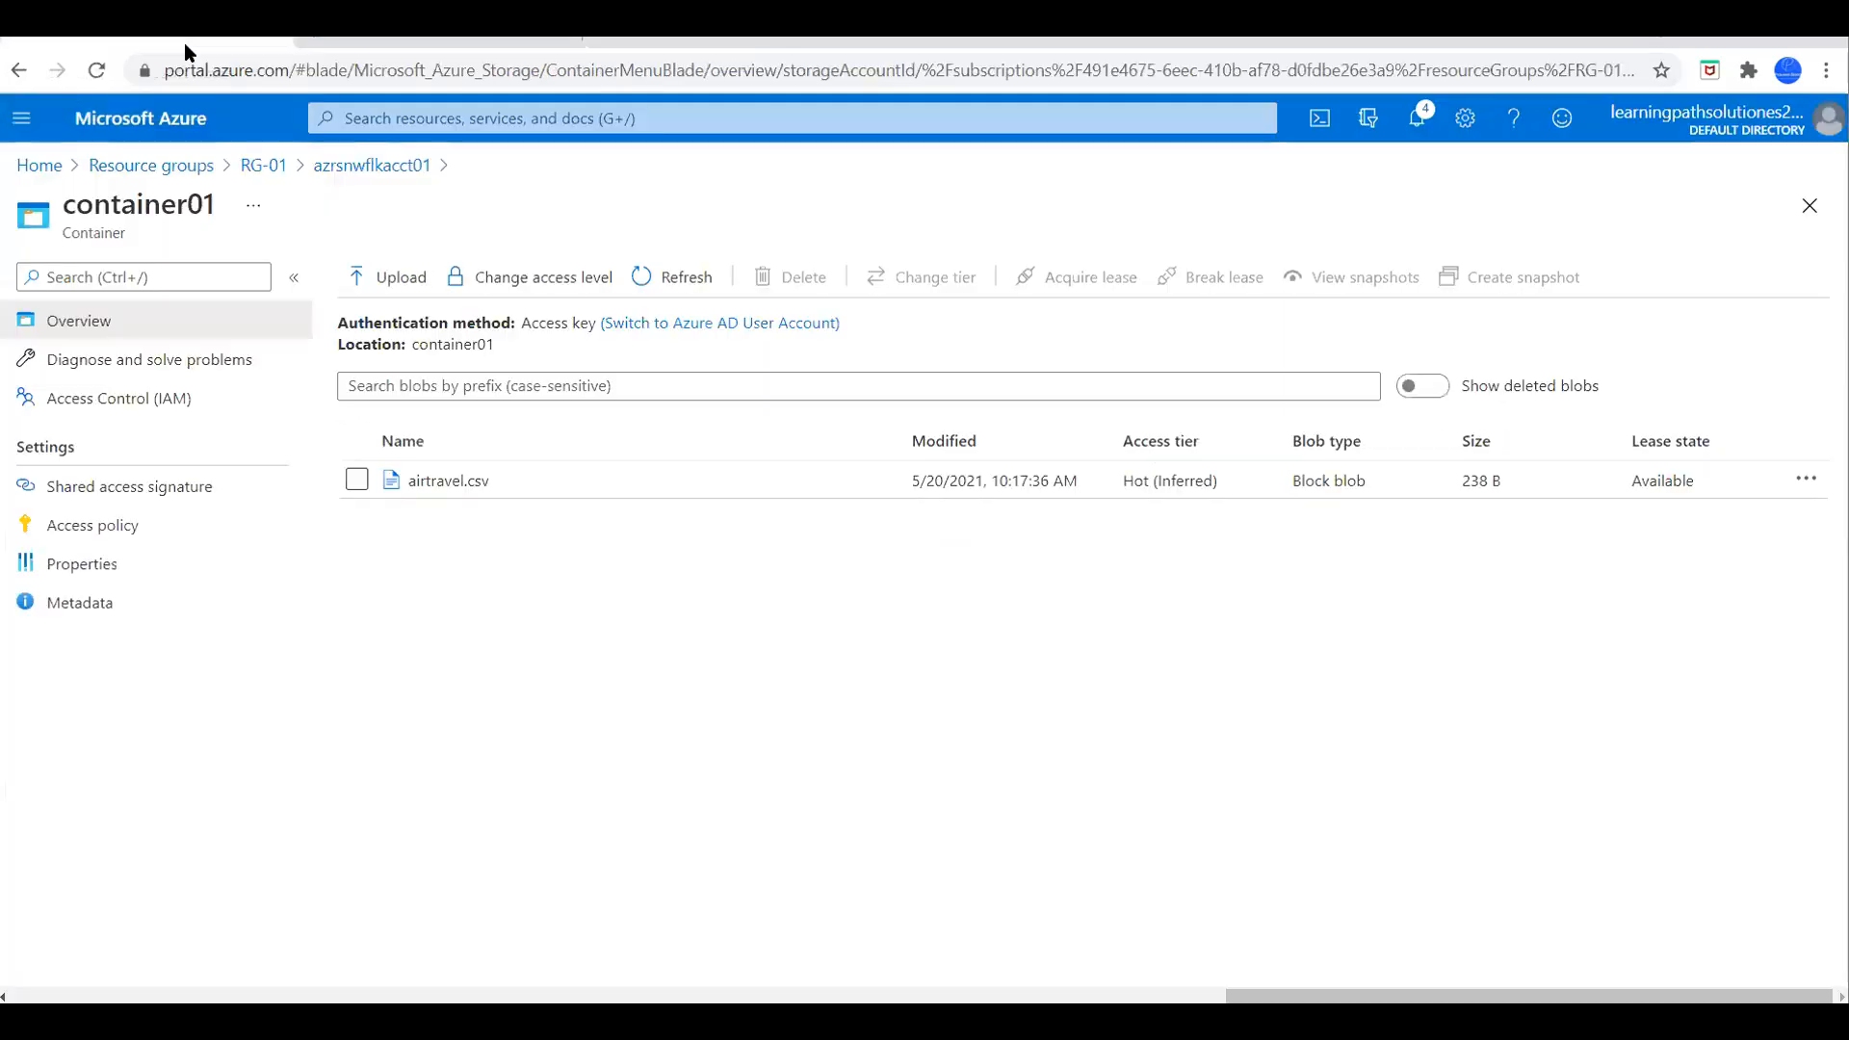
click(254, 166)
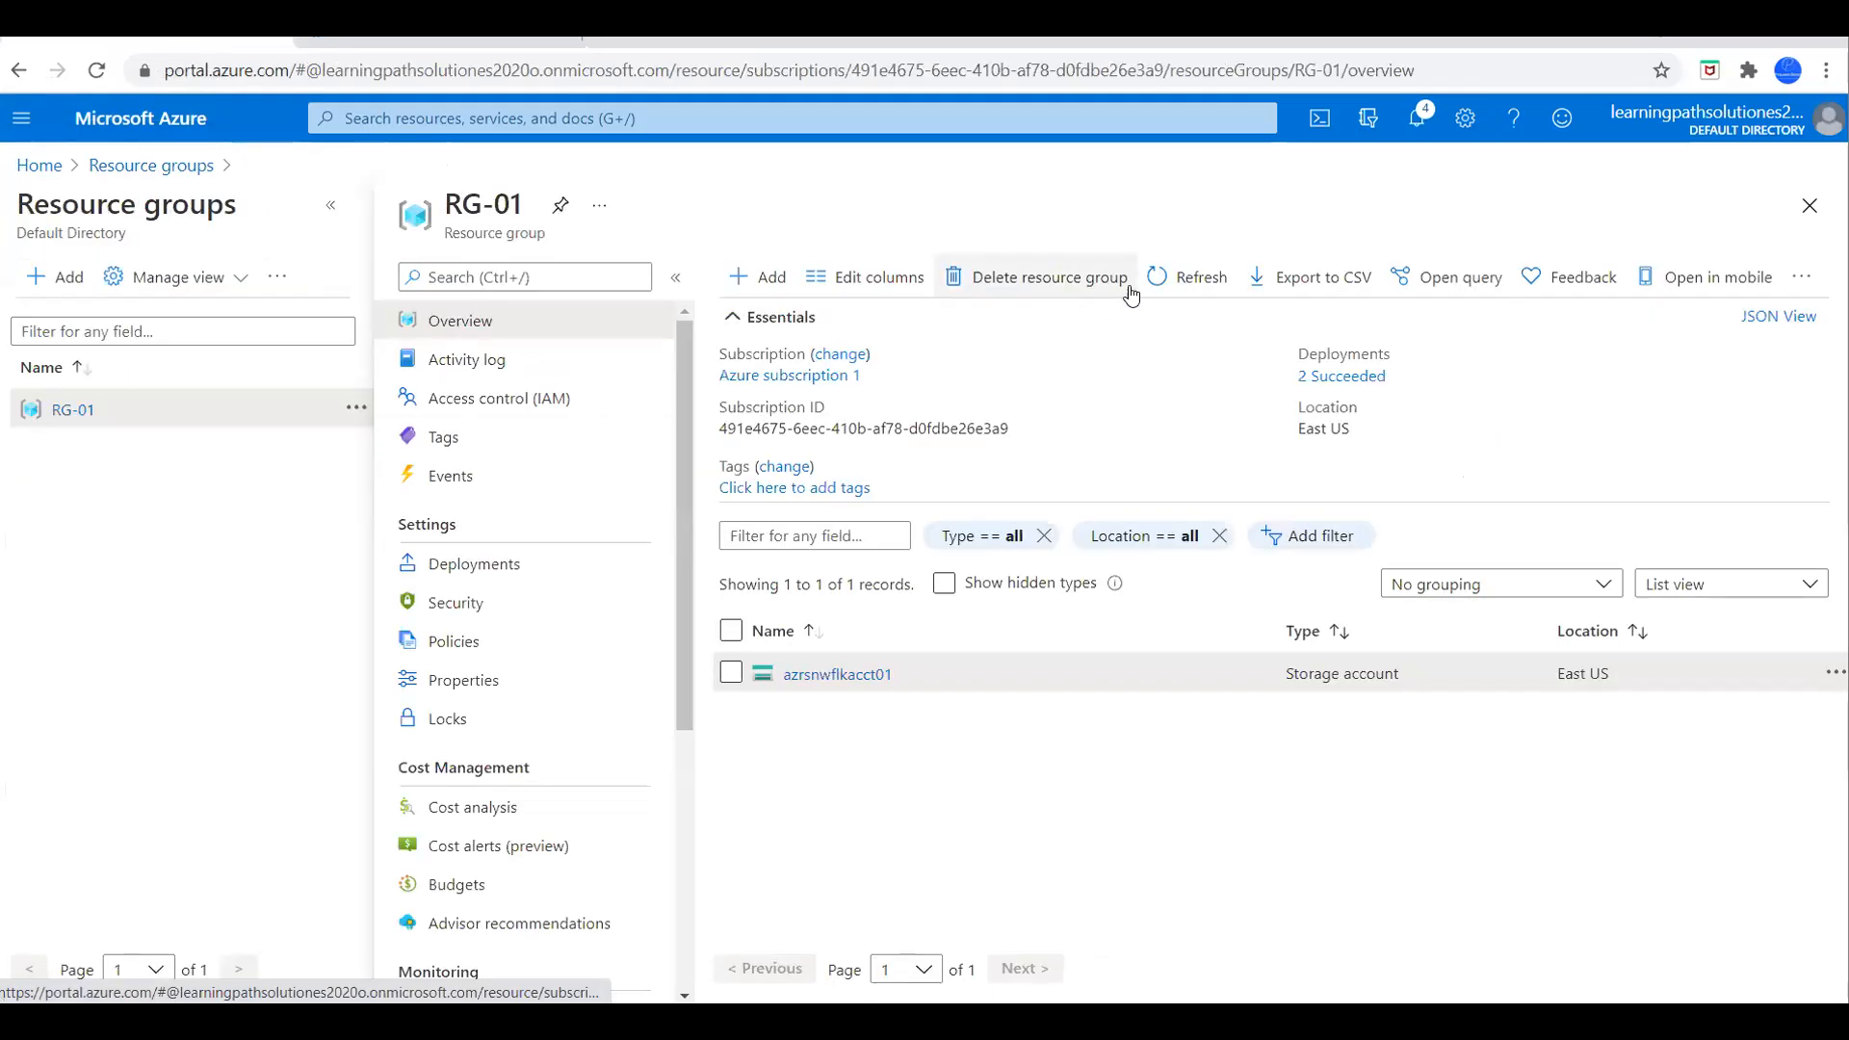
click(1199, 277)
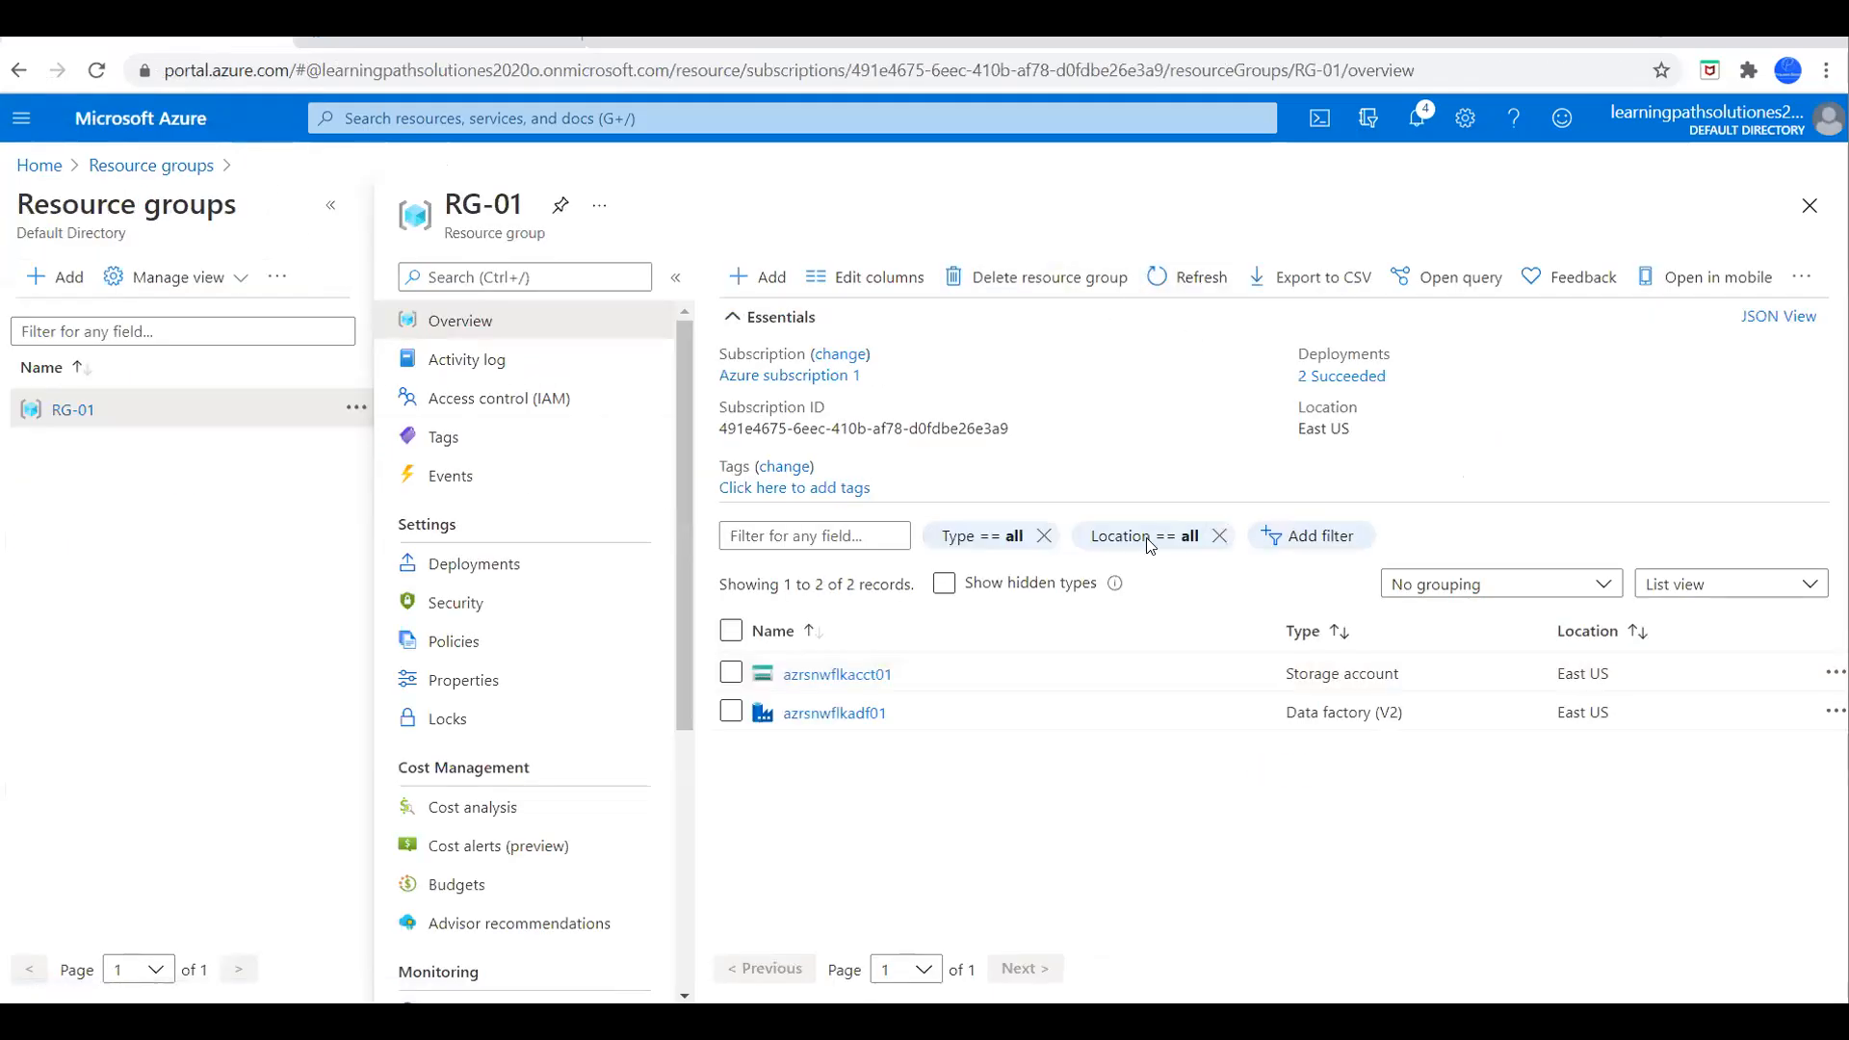
click(836, 715)
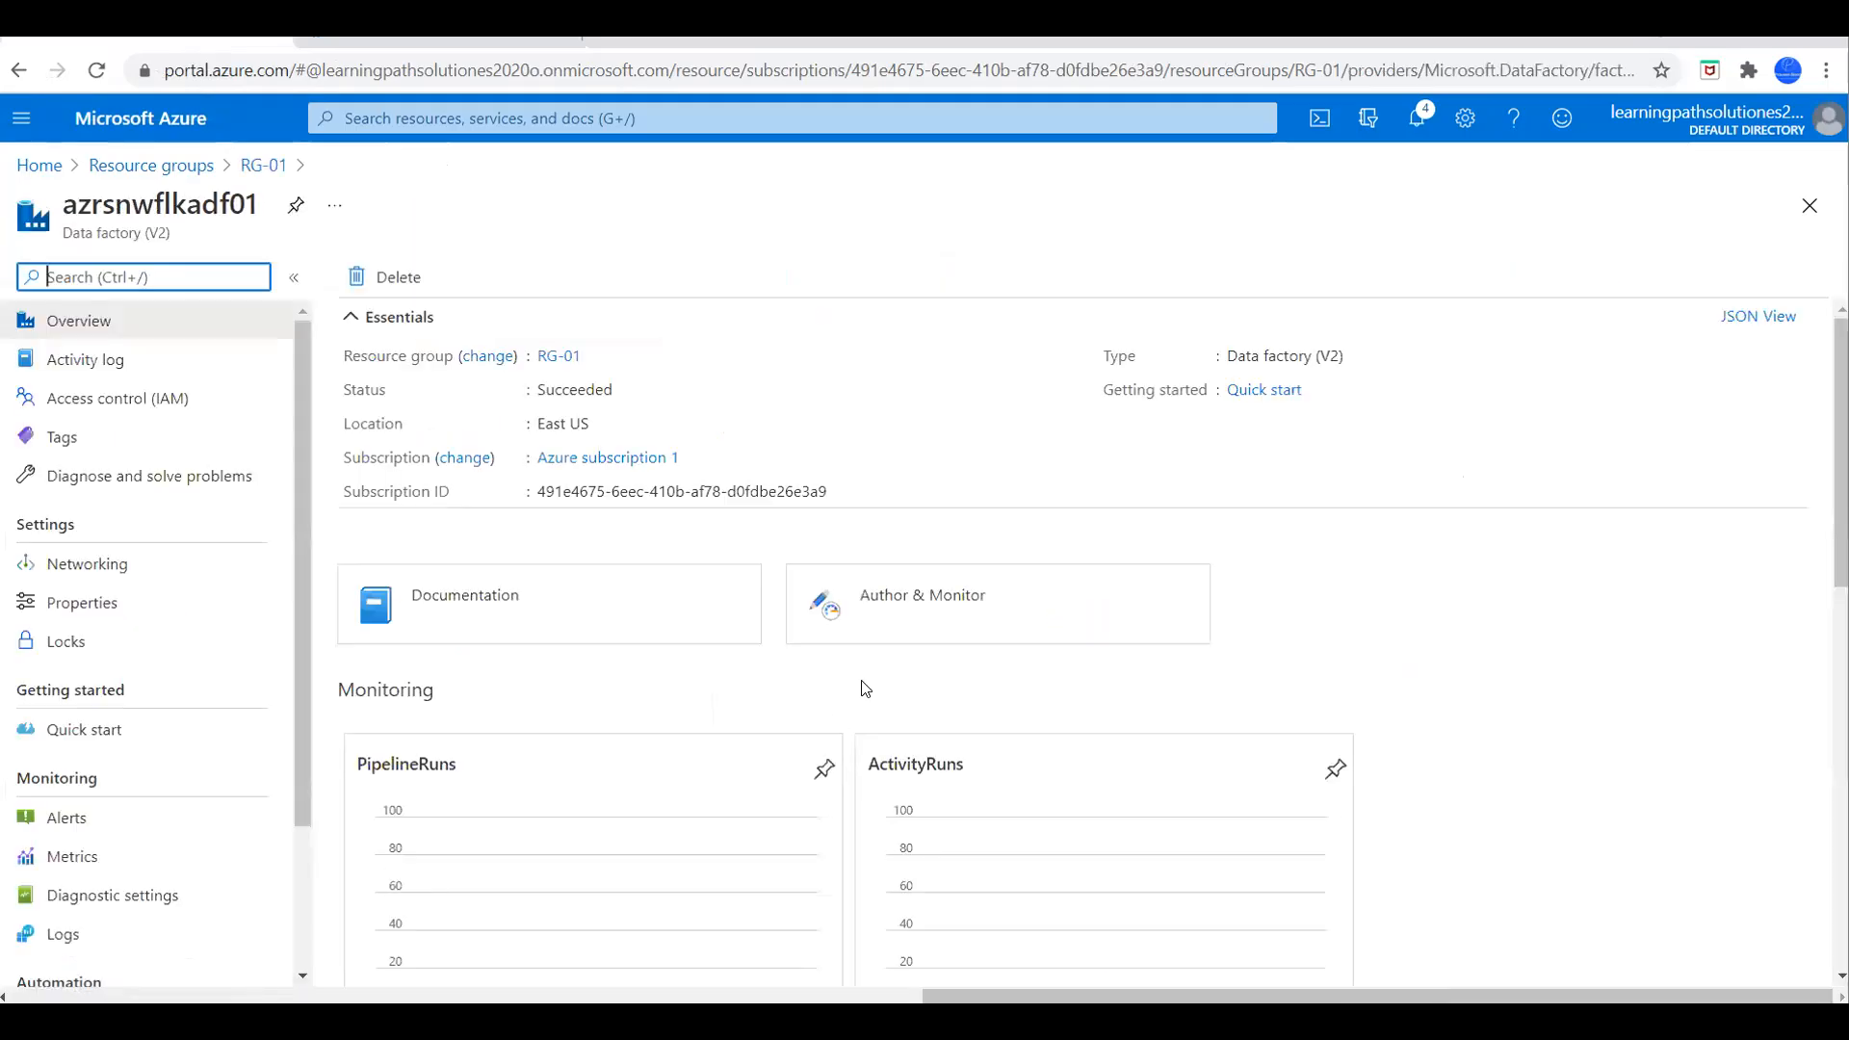
click(917, 601)
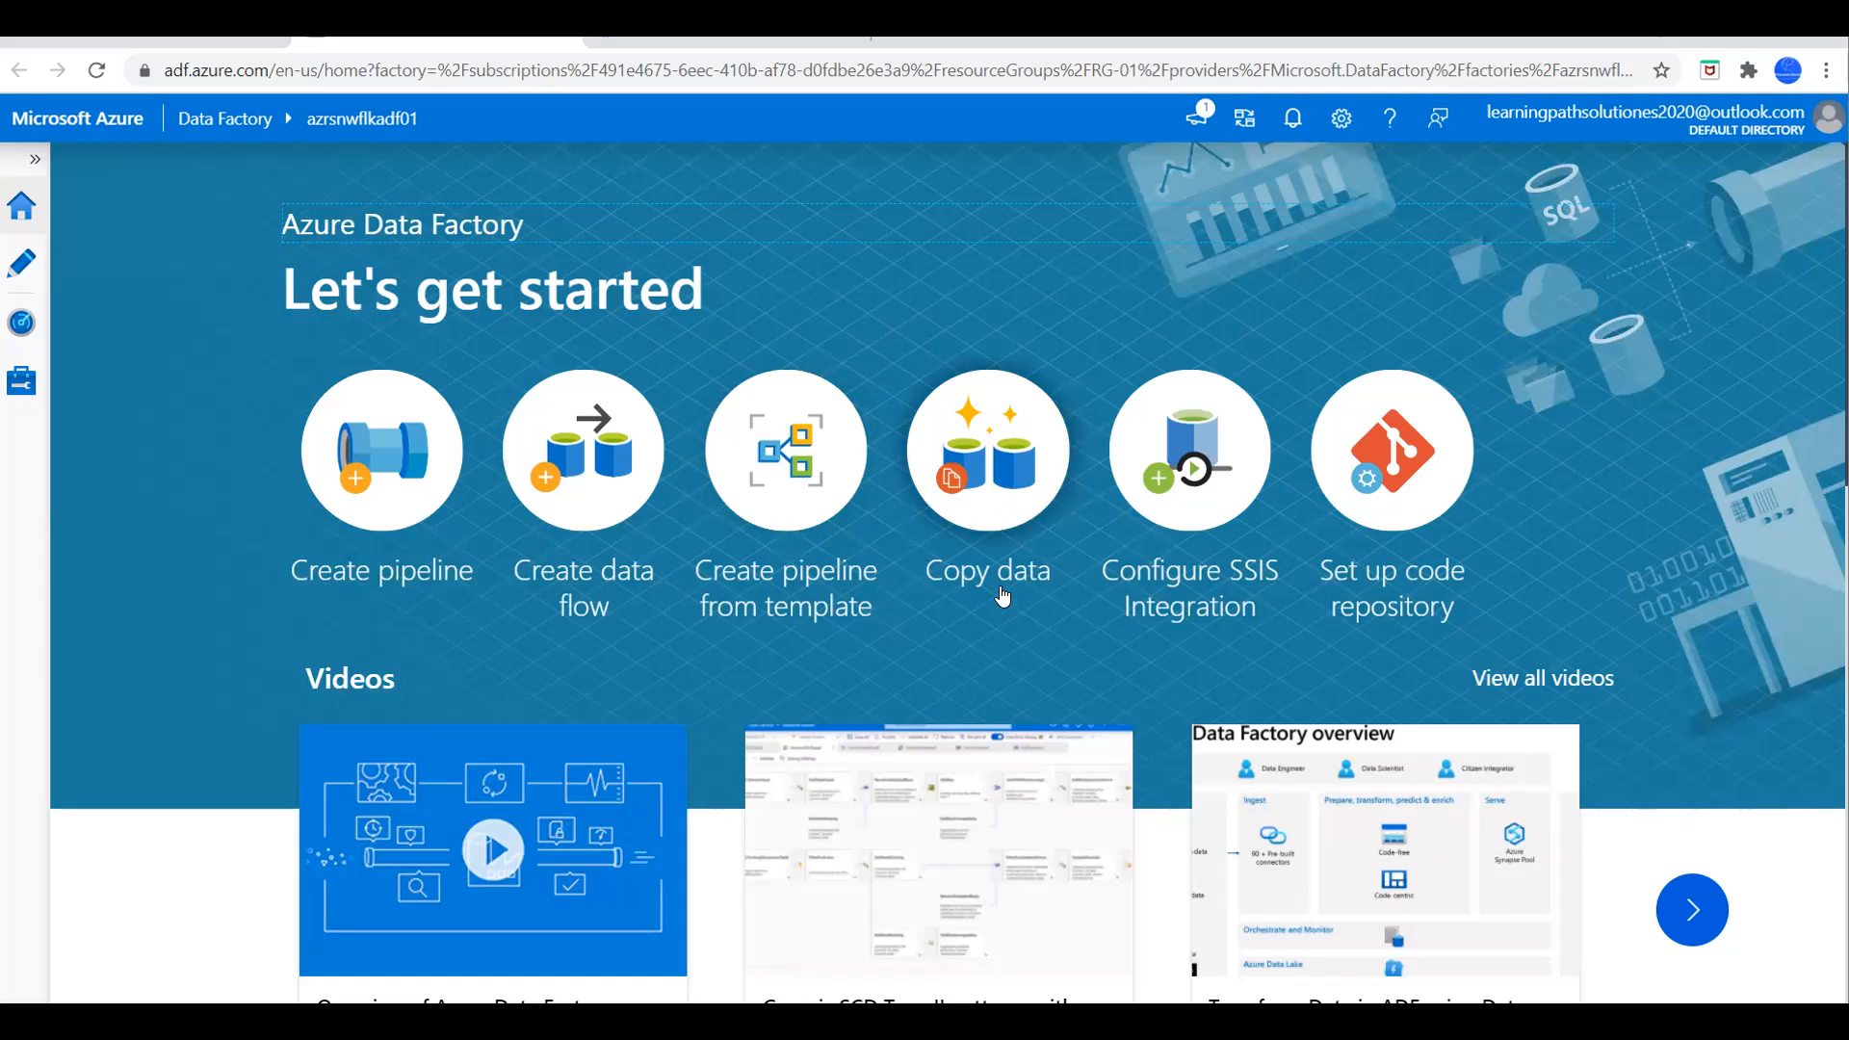
Start a Copy Data task in the data factory and name it Copy_AzureBlob_To_Snowflake.
click(989, 467)
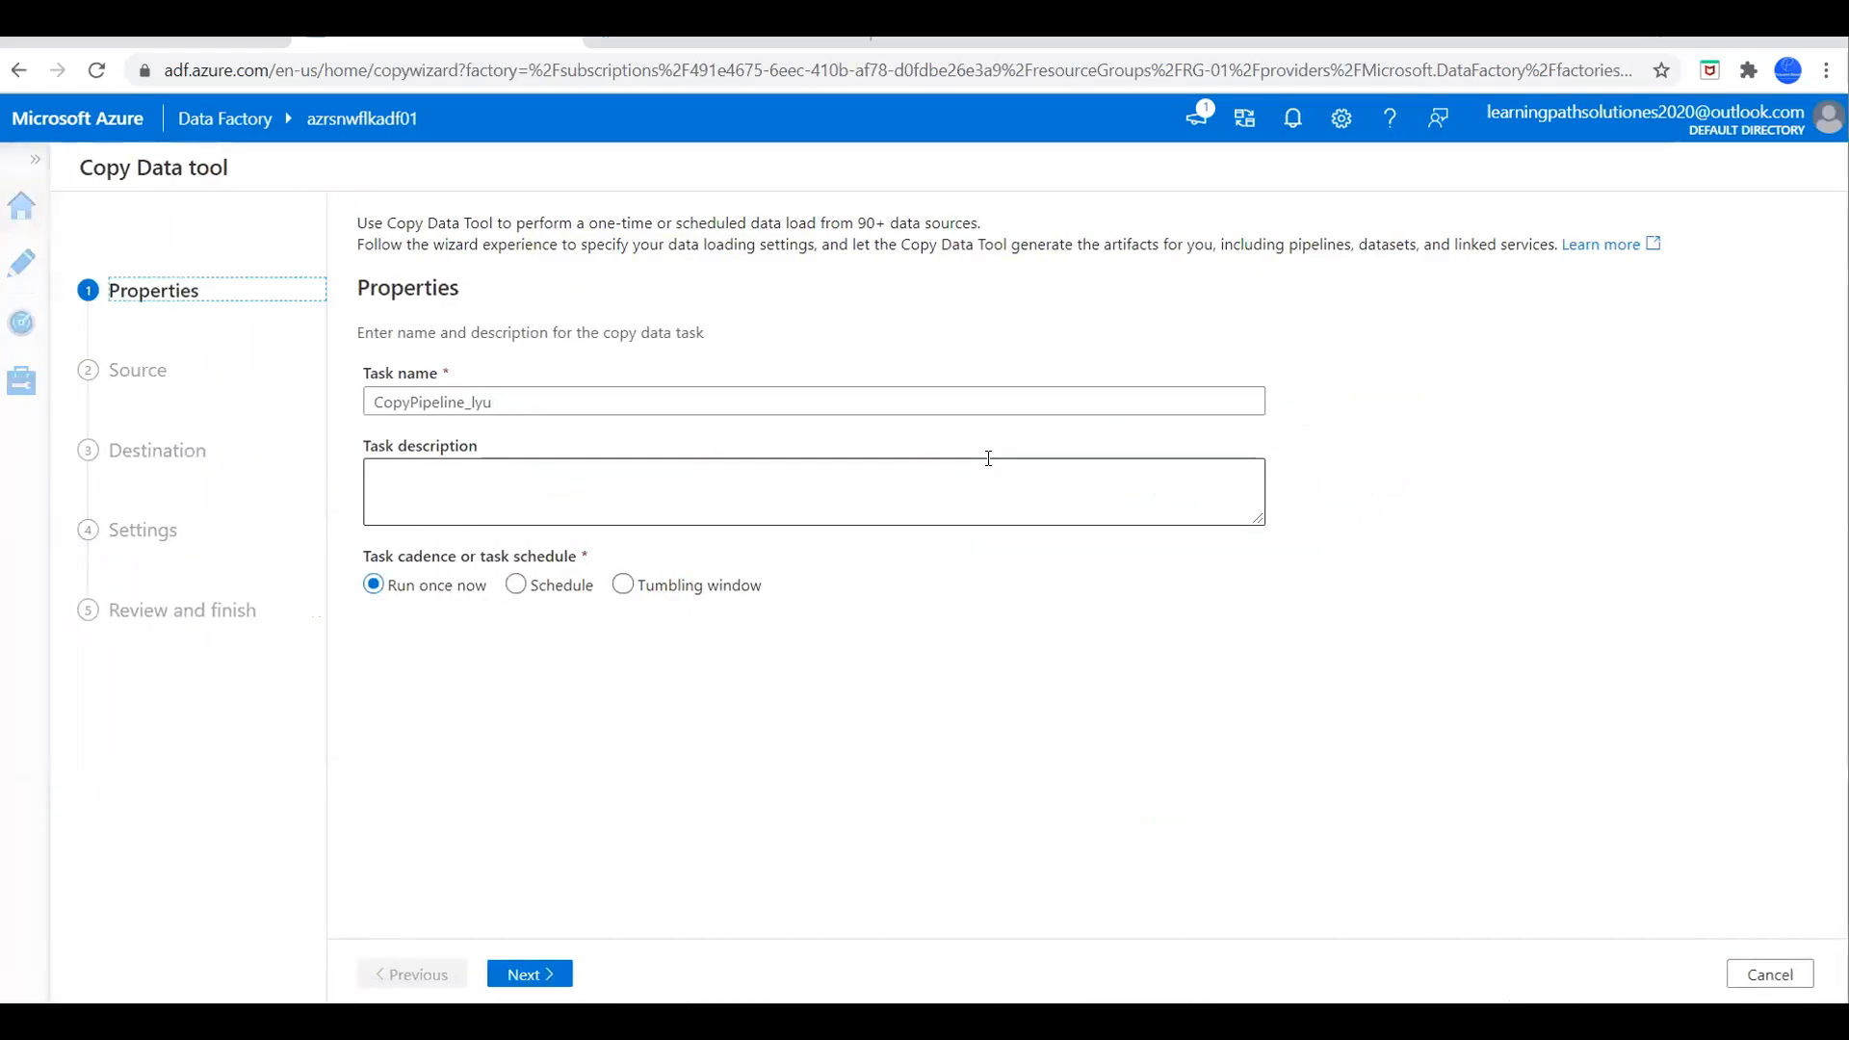
drag(570, 402, 347, 402)
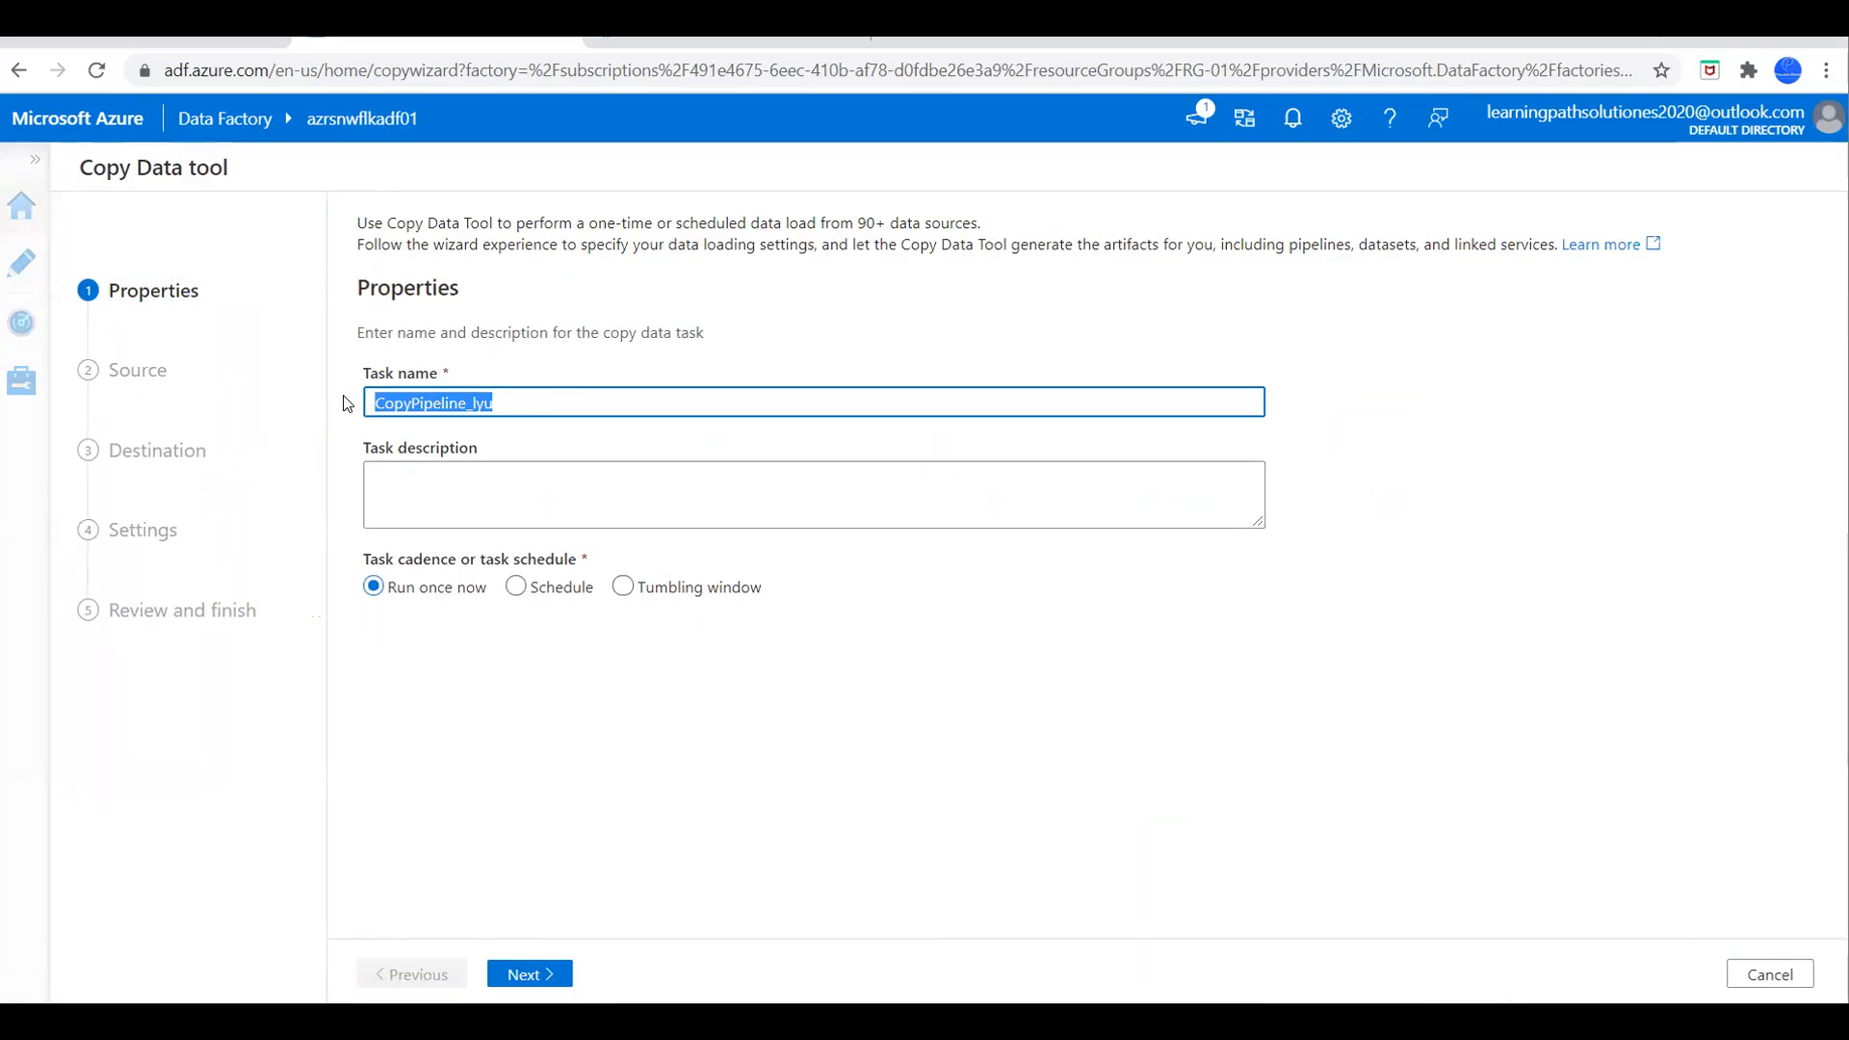
text(Cop)
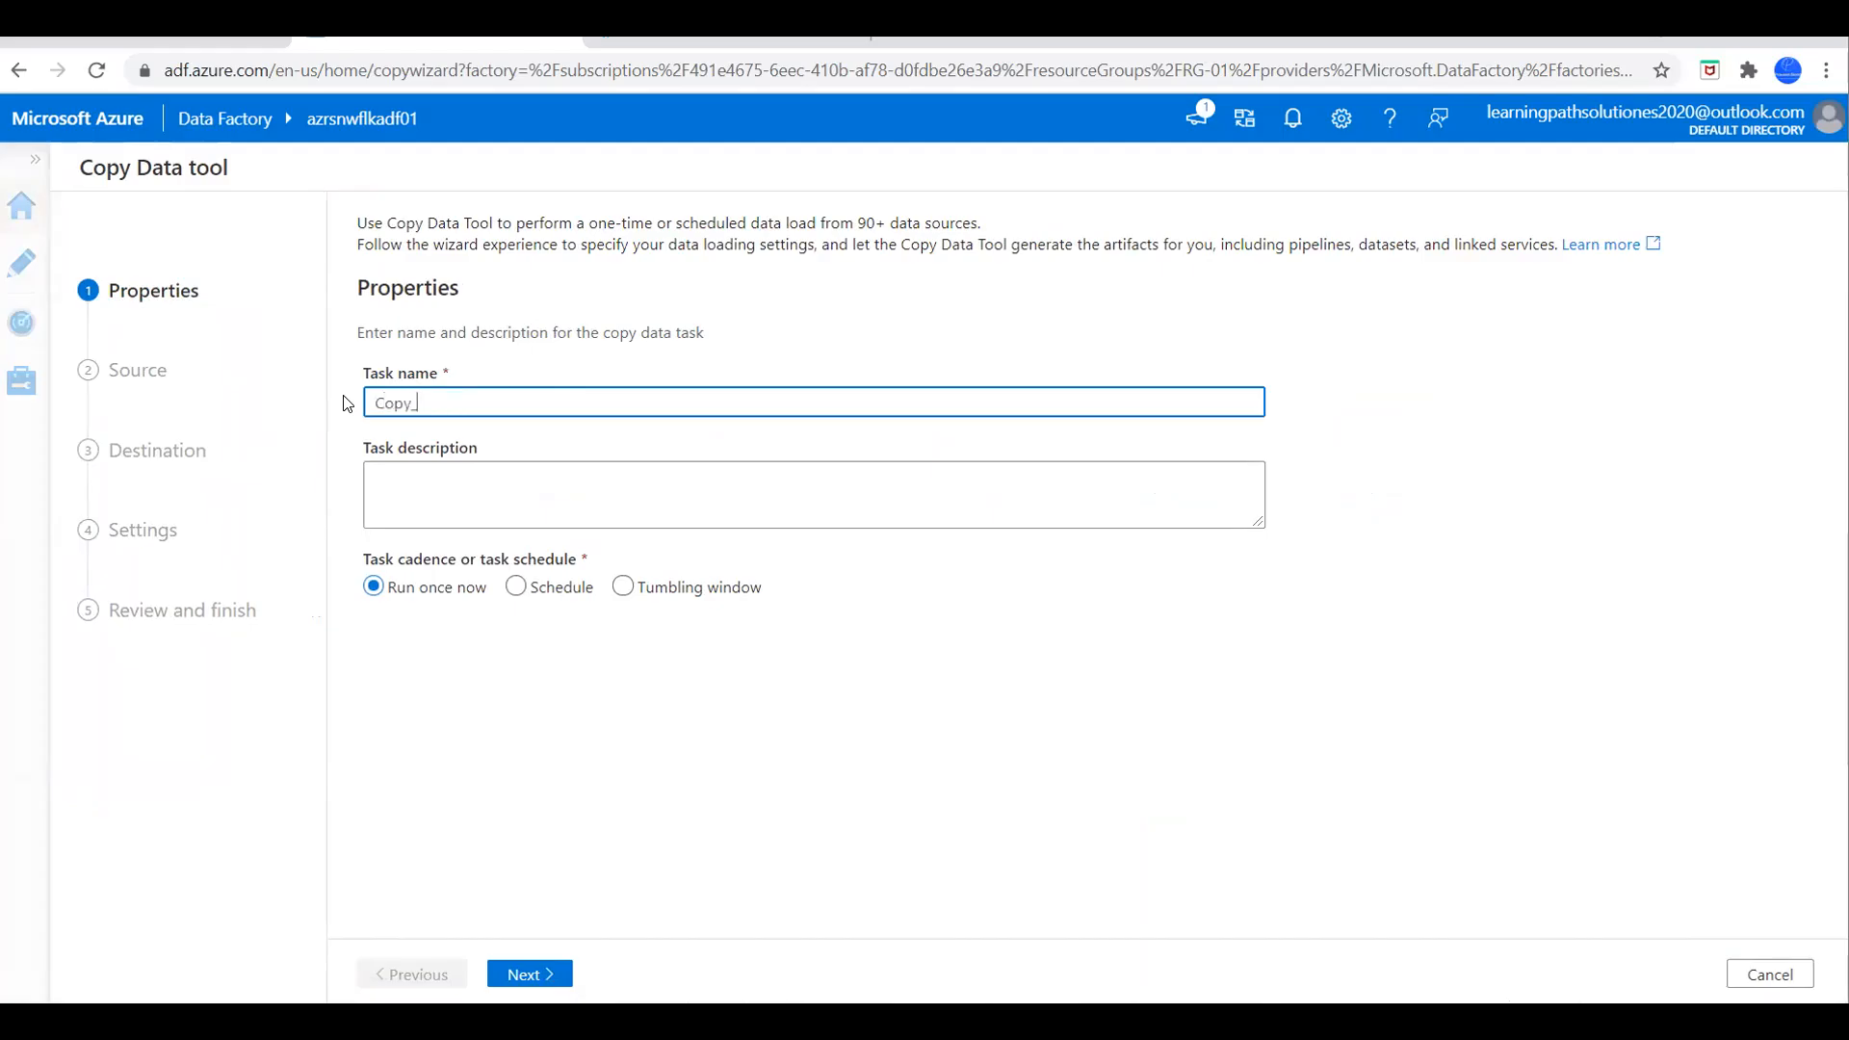
text(y_AzureBlob_To_Snowflake)
Describe the copy task as "Copying data from Azure Blob to Snowflake" and start a new connection for its source data store.
click(500, 493)
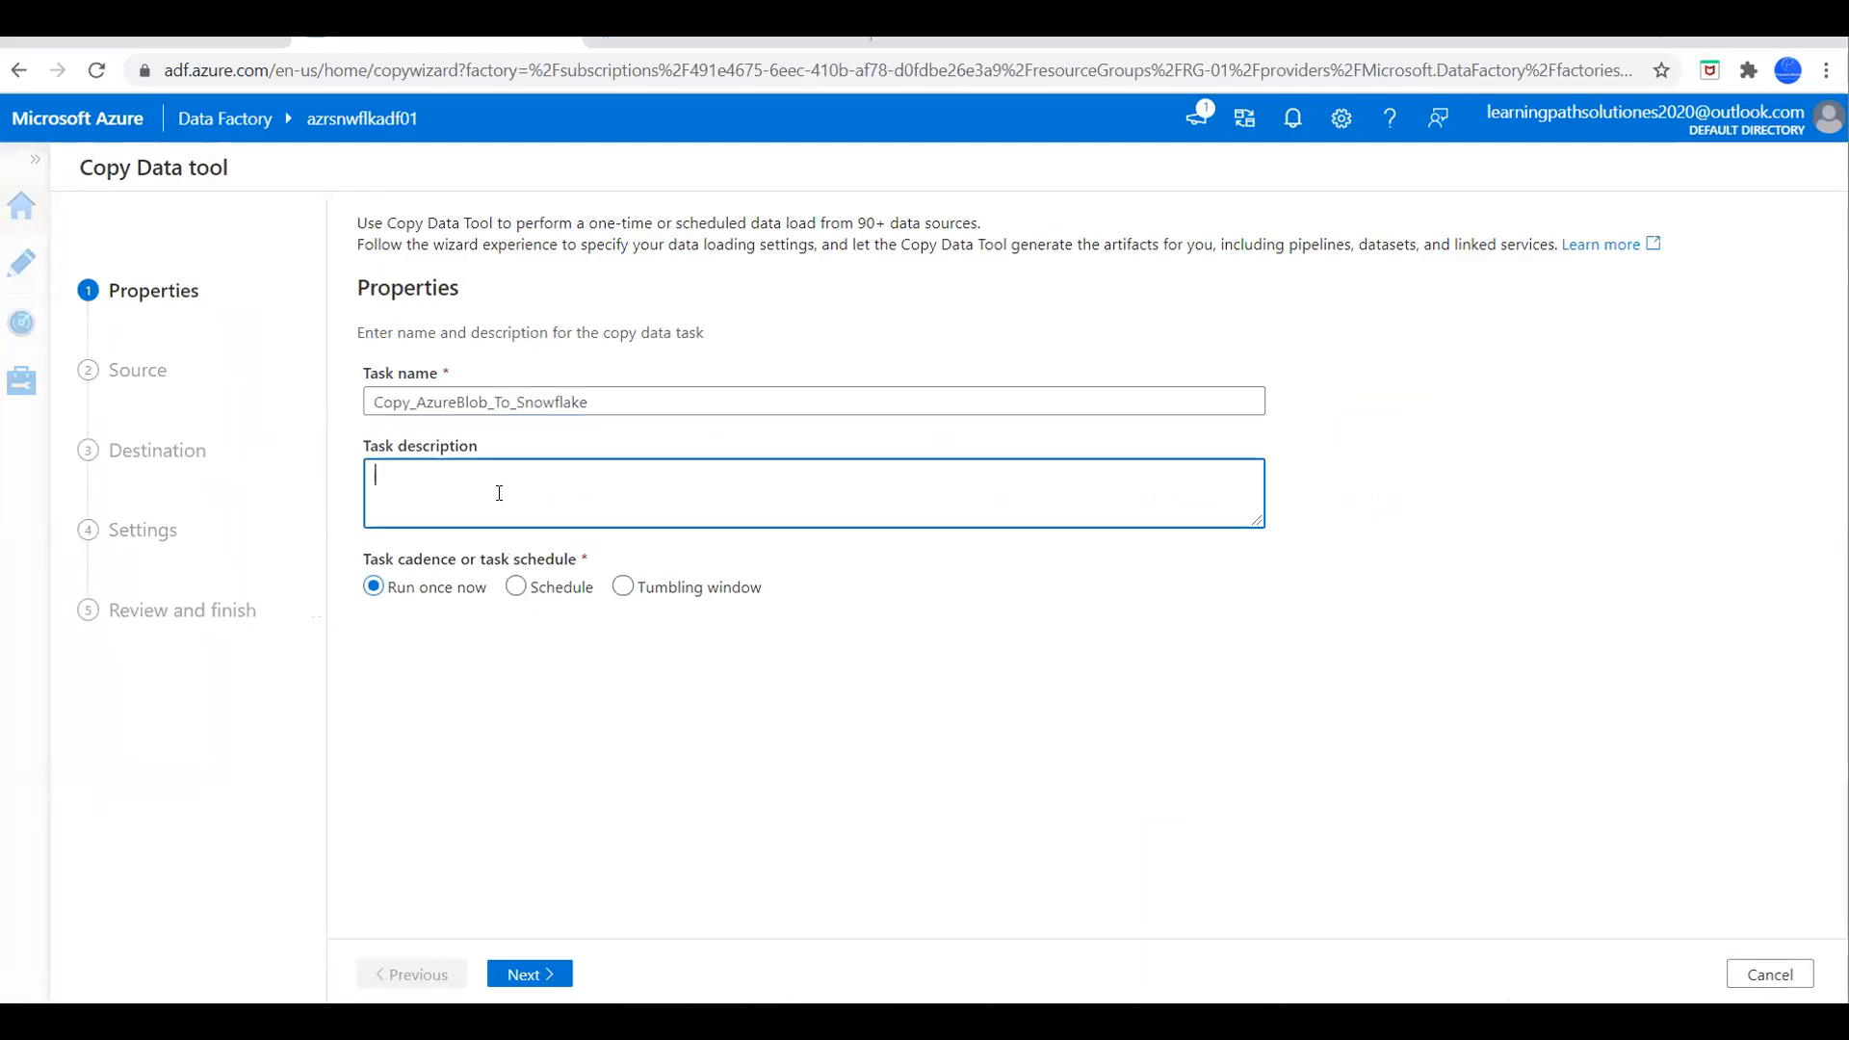
text(Copying data from Azure Blob to Sn)
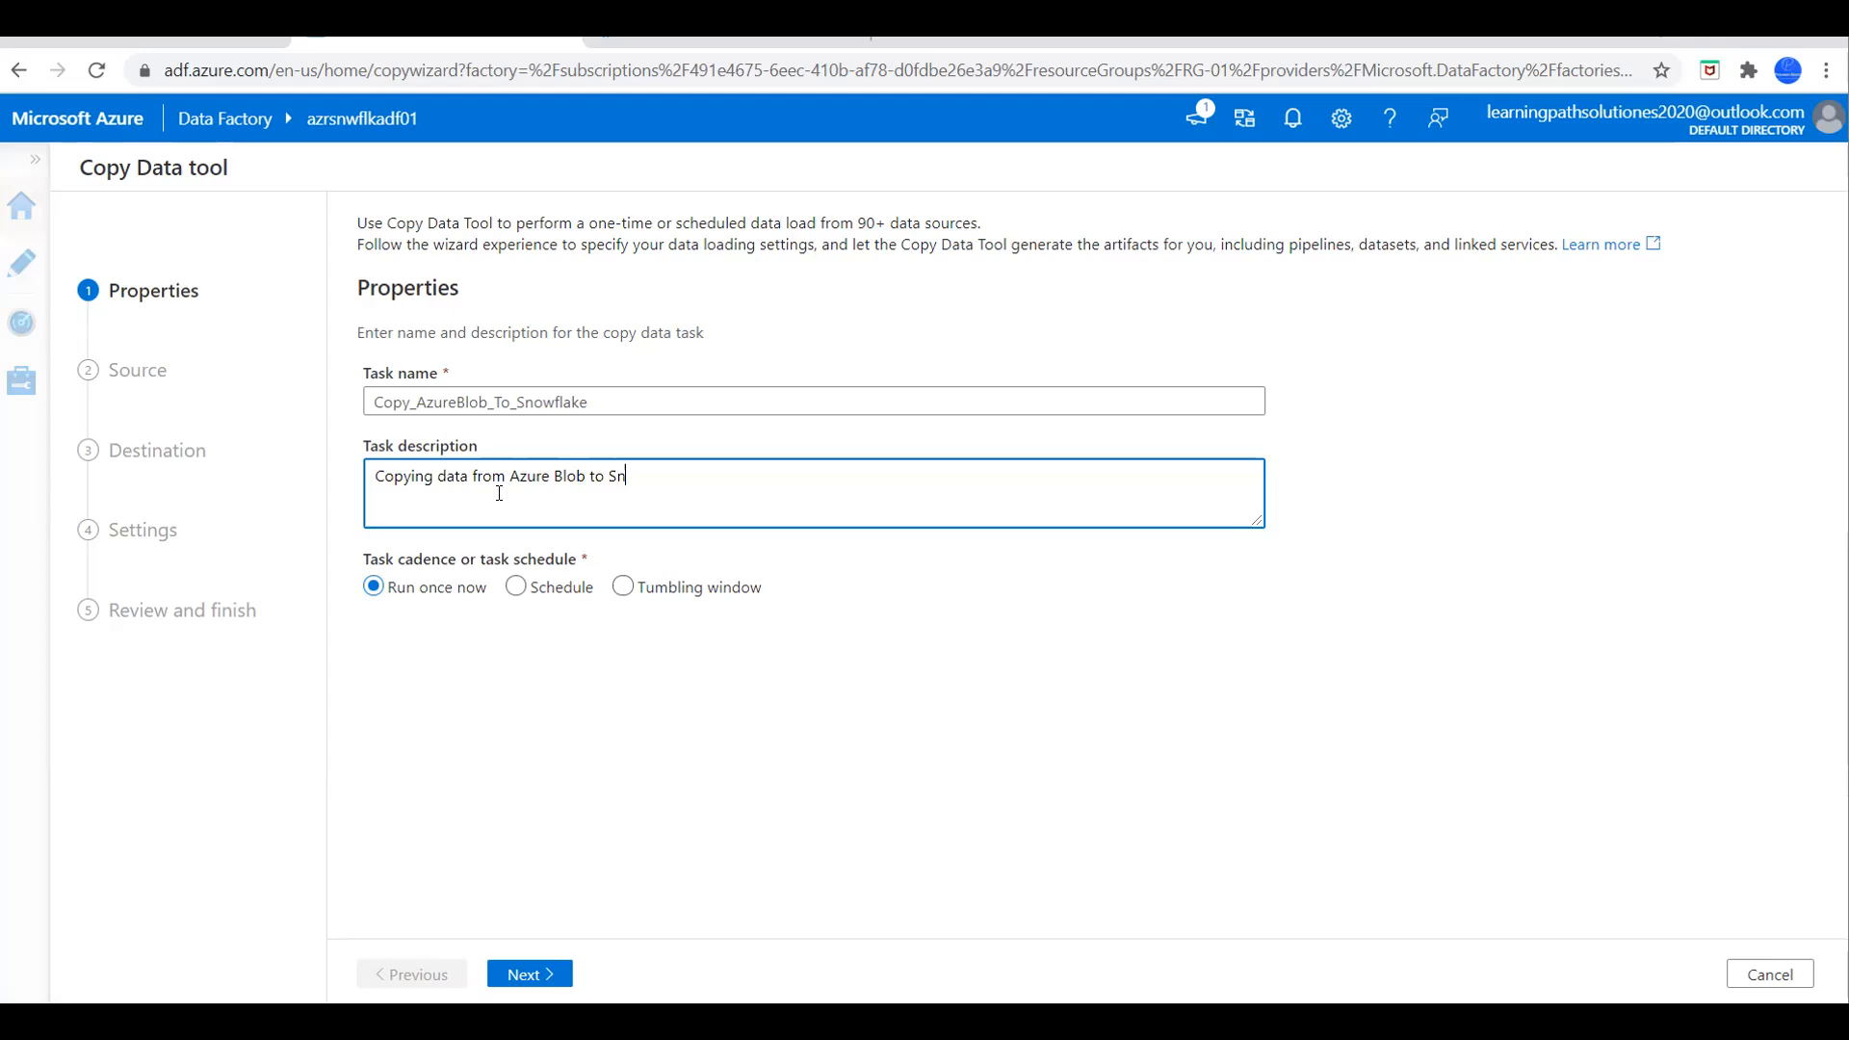
text(flake)
click(533, 973)
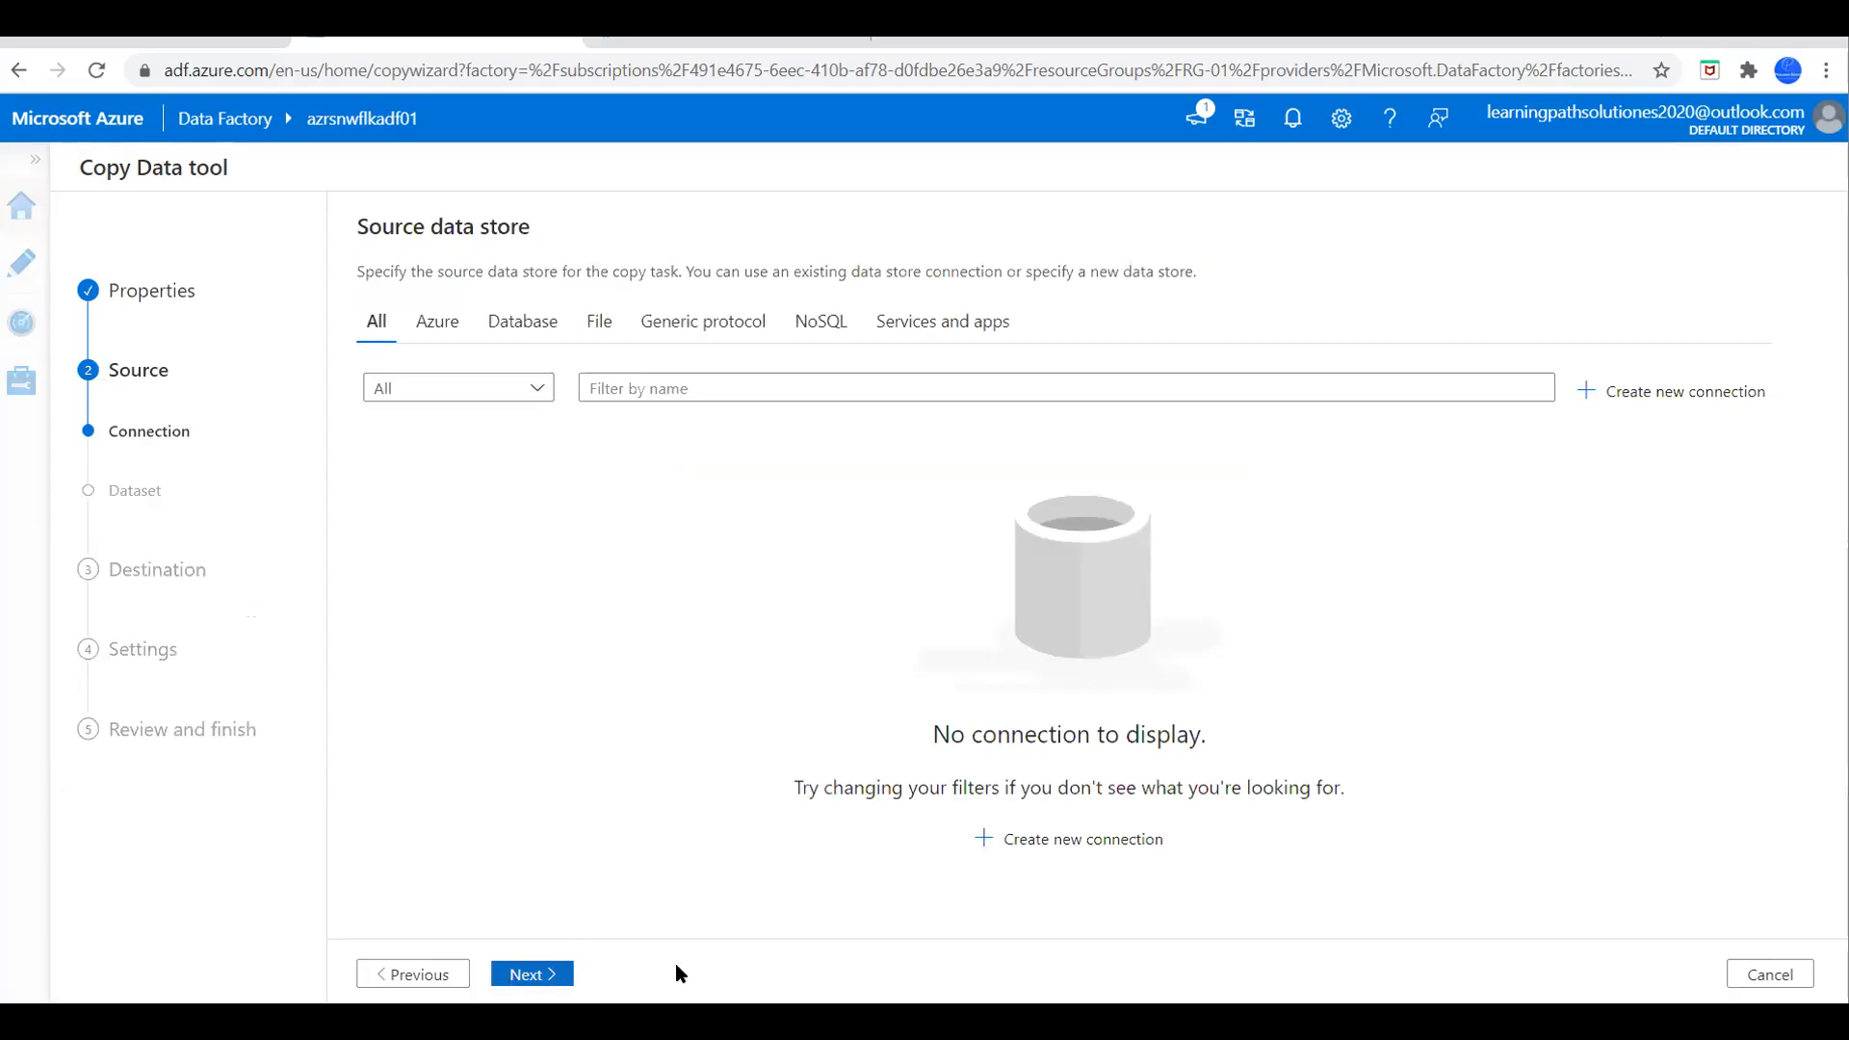
click(1649, 399)
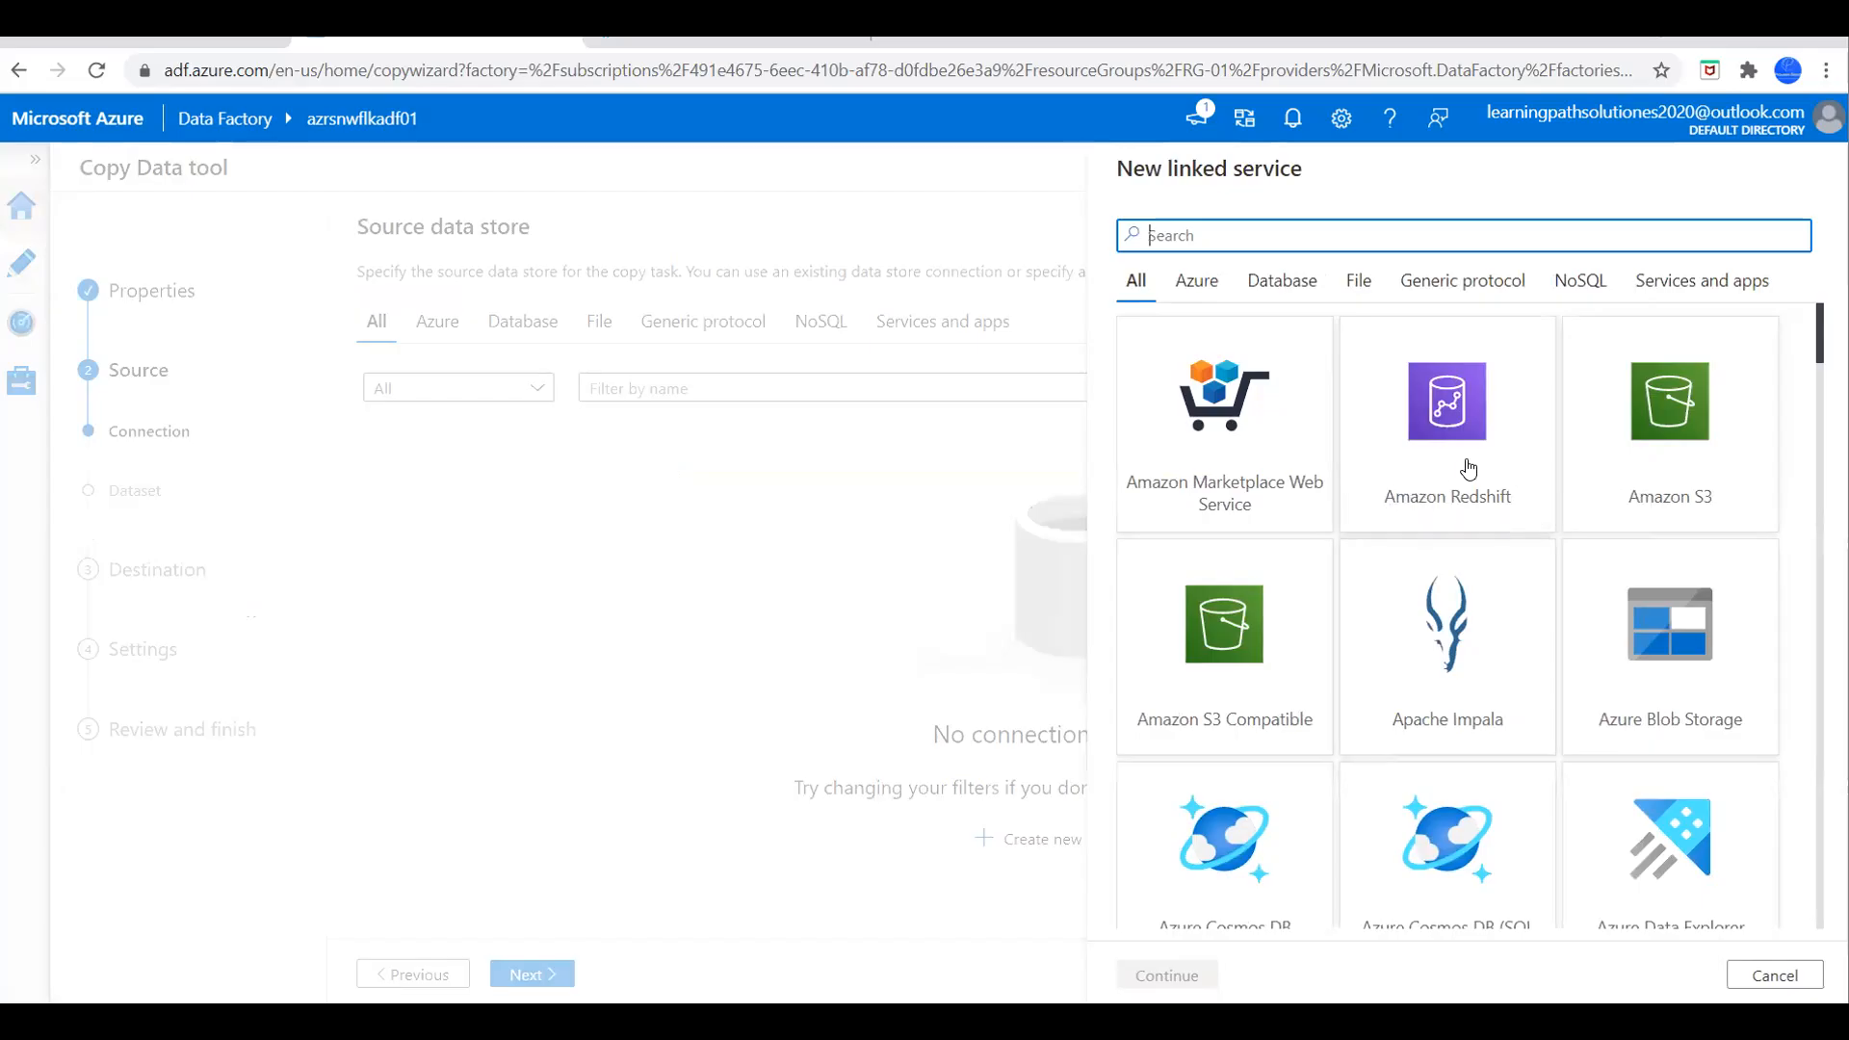
Switch to the Azure portal and open the SAS generation settings for airtravel.csv in container01 of storage account azrsnwflkacct01.
click(233, 44)
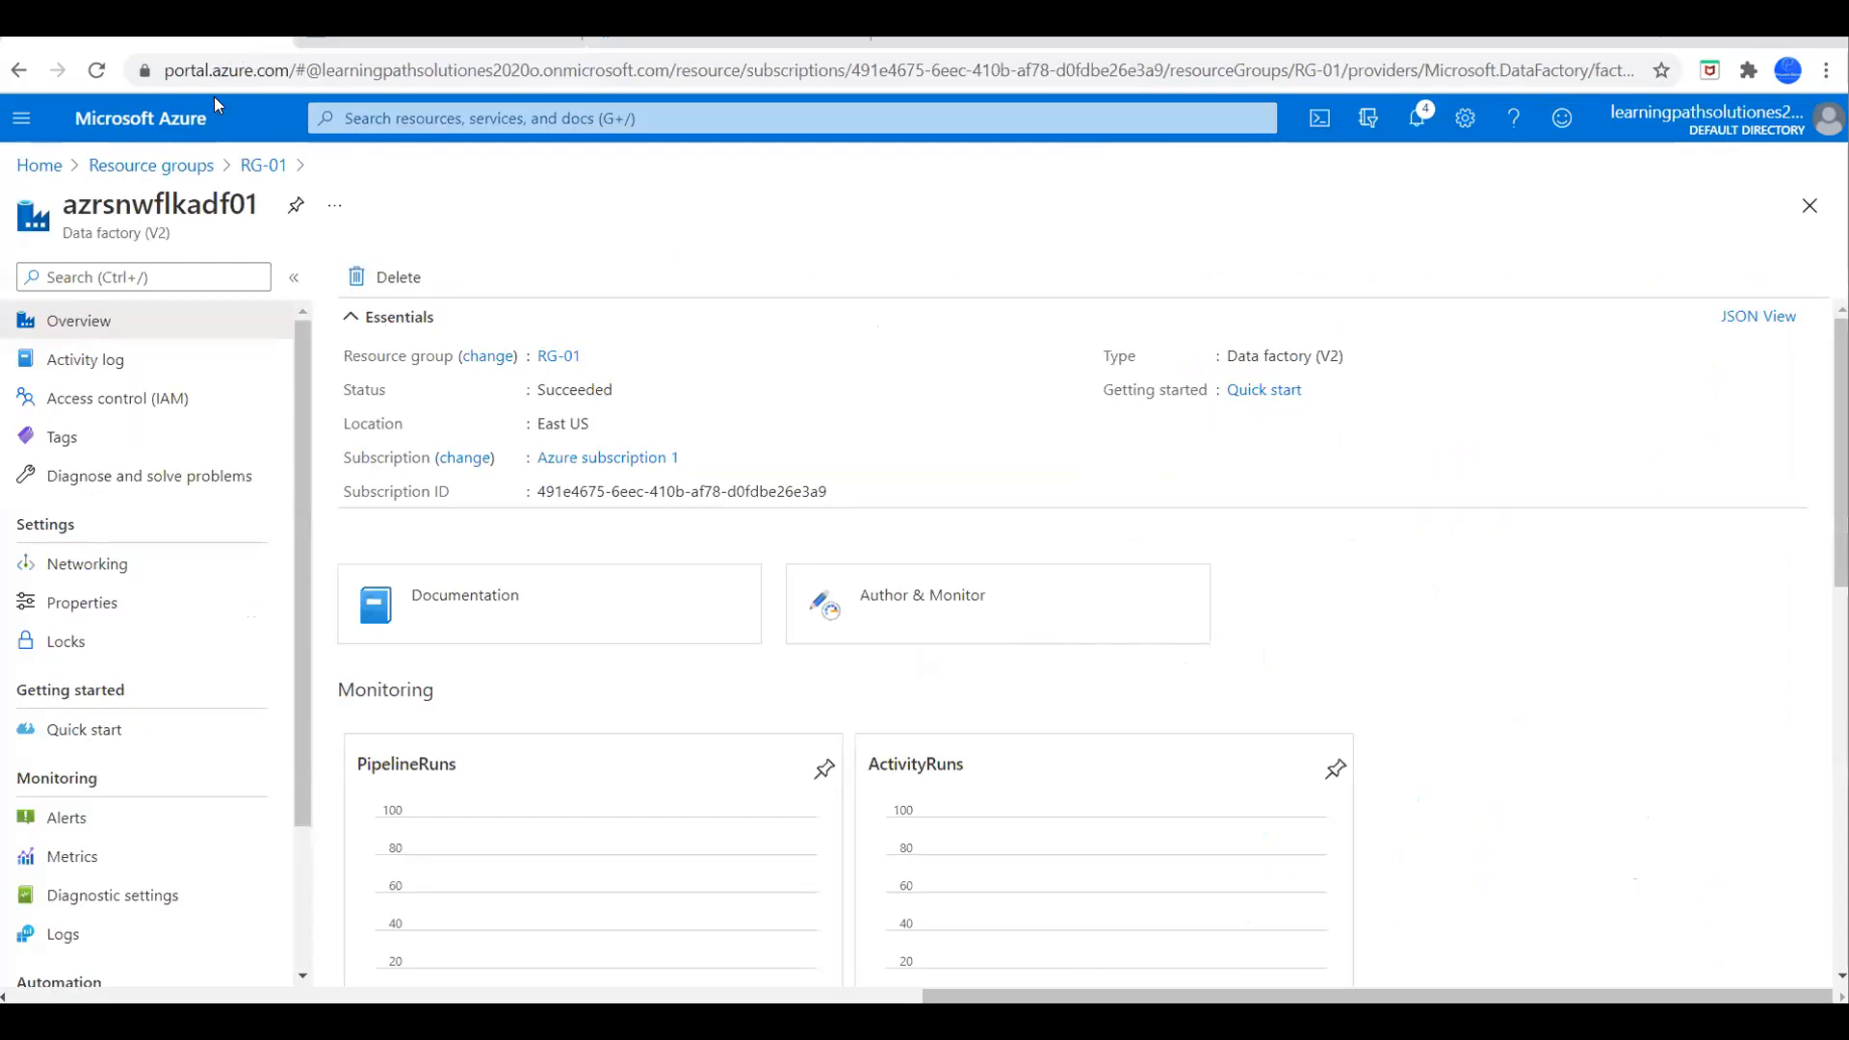
click(260, 164)
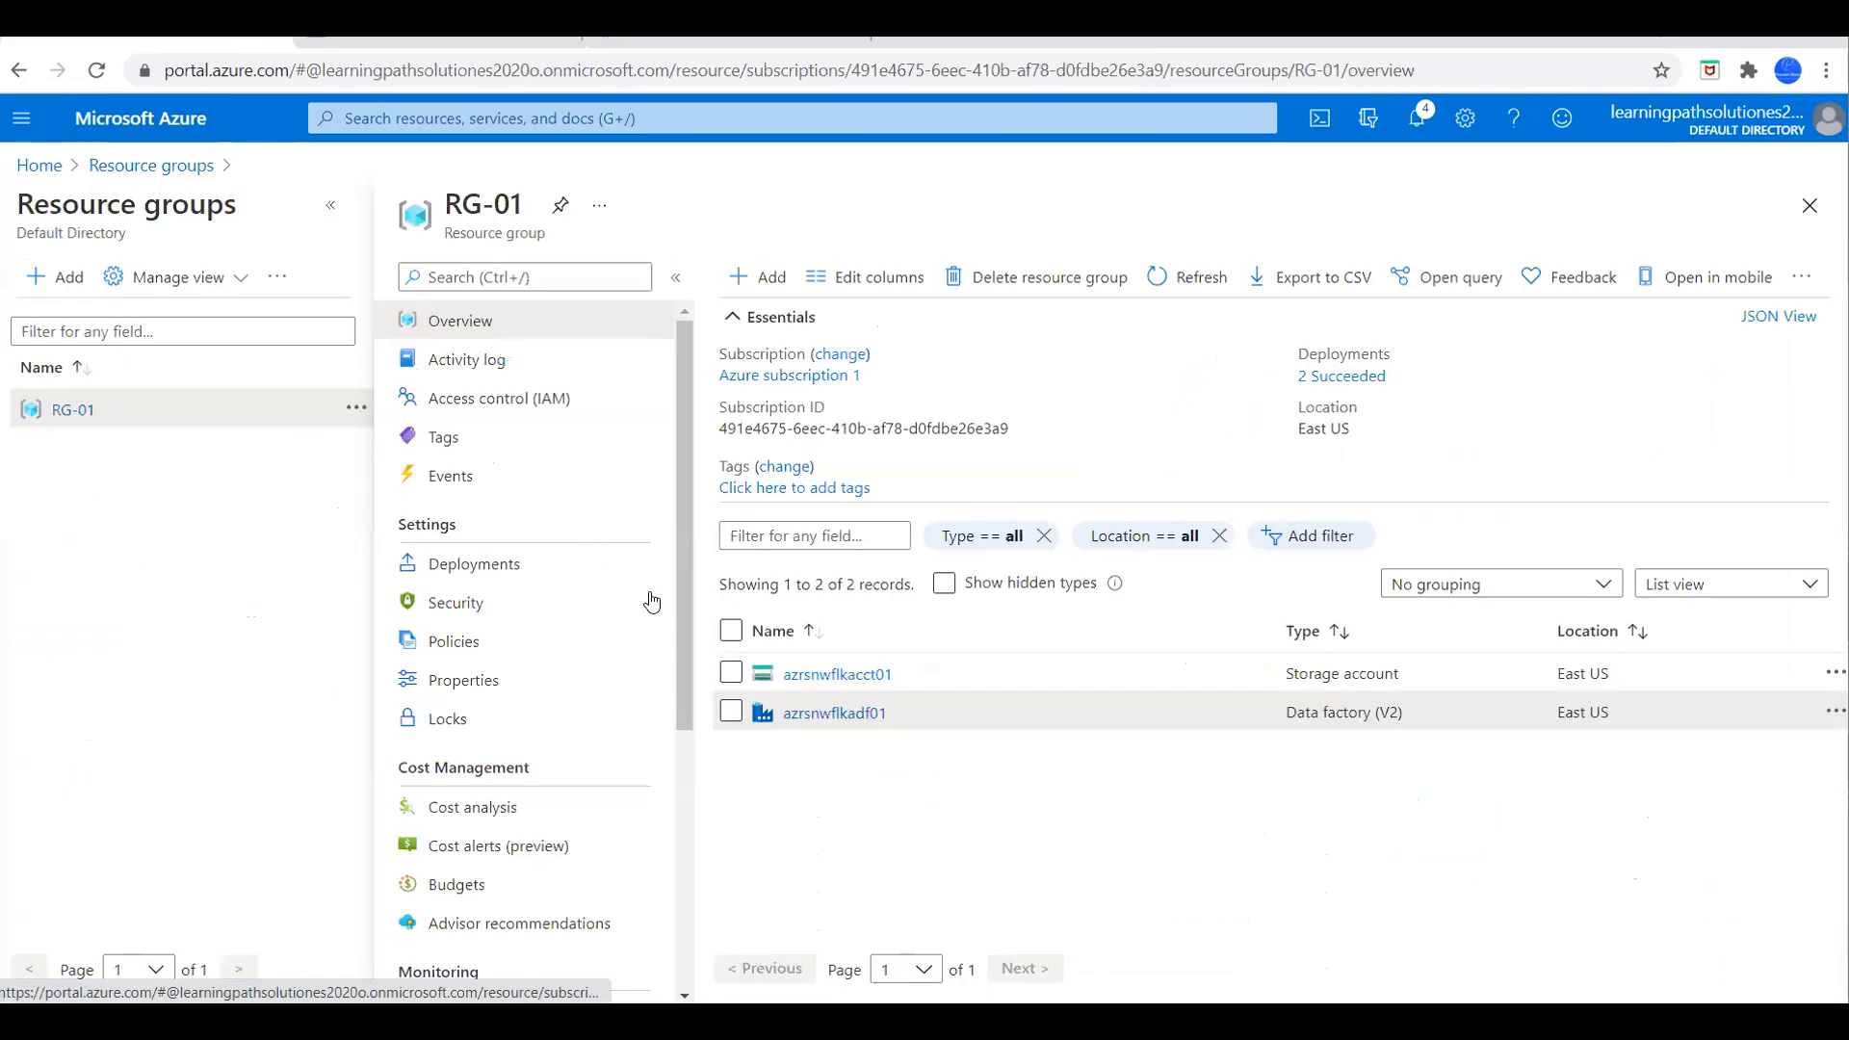
click(821, 673)
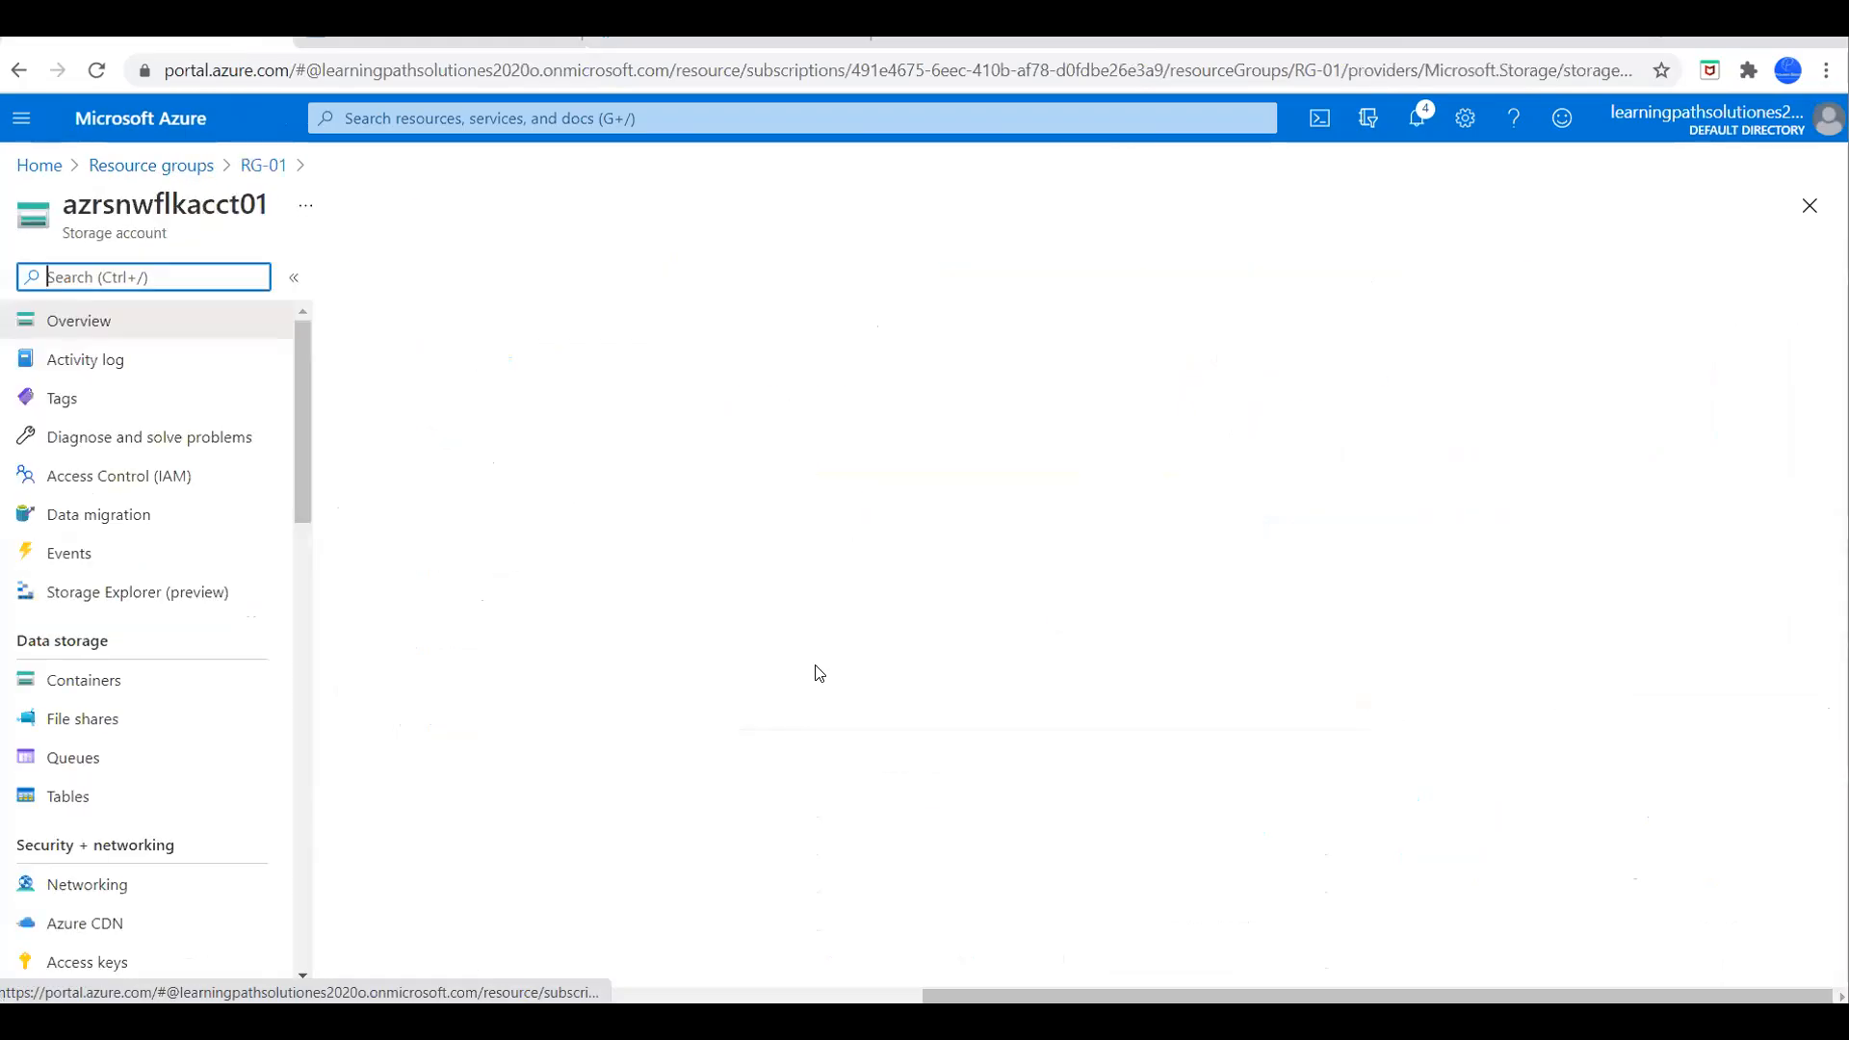
click(122, 690)
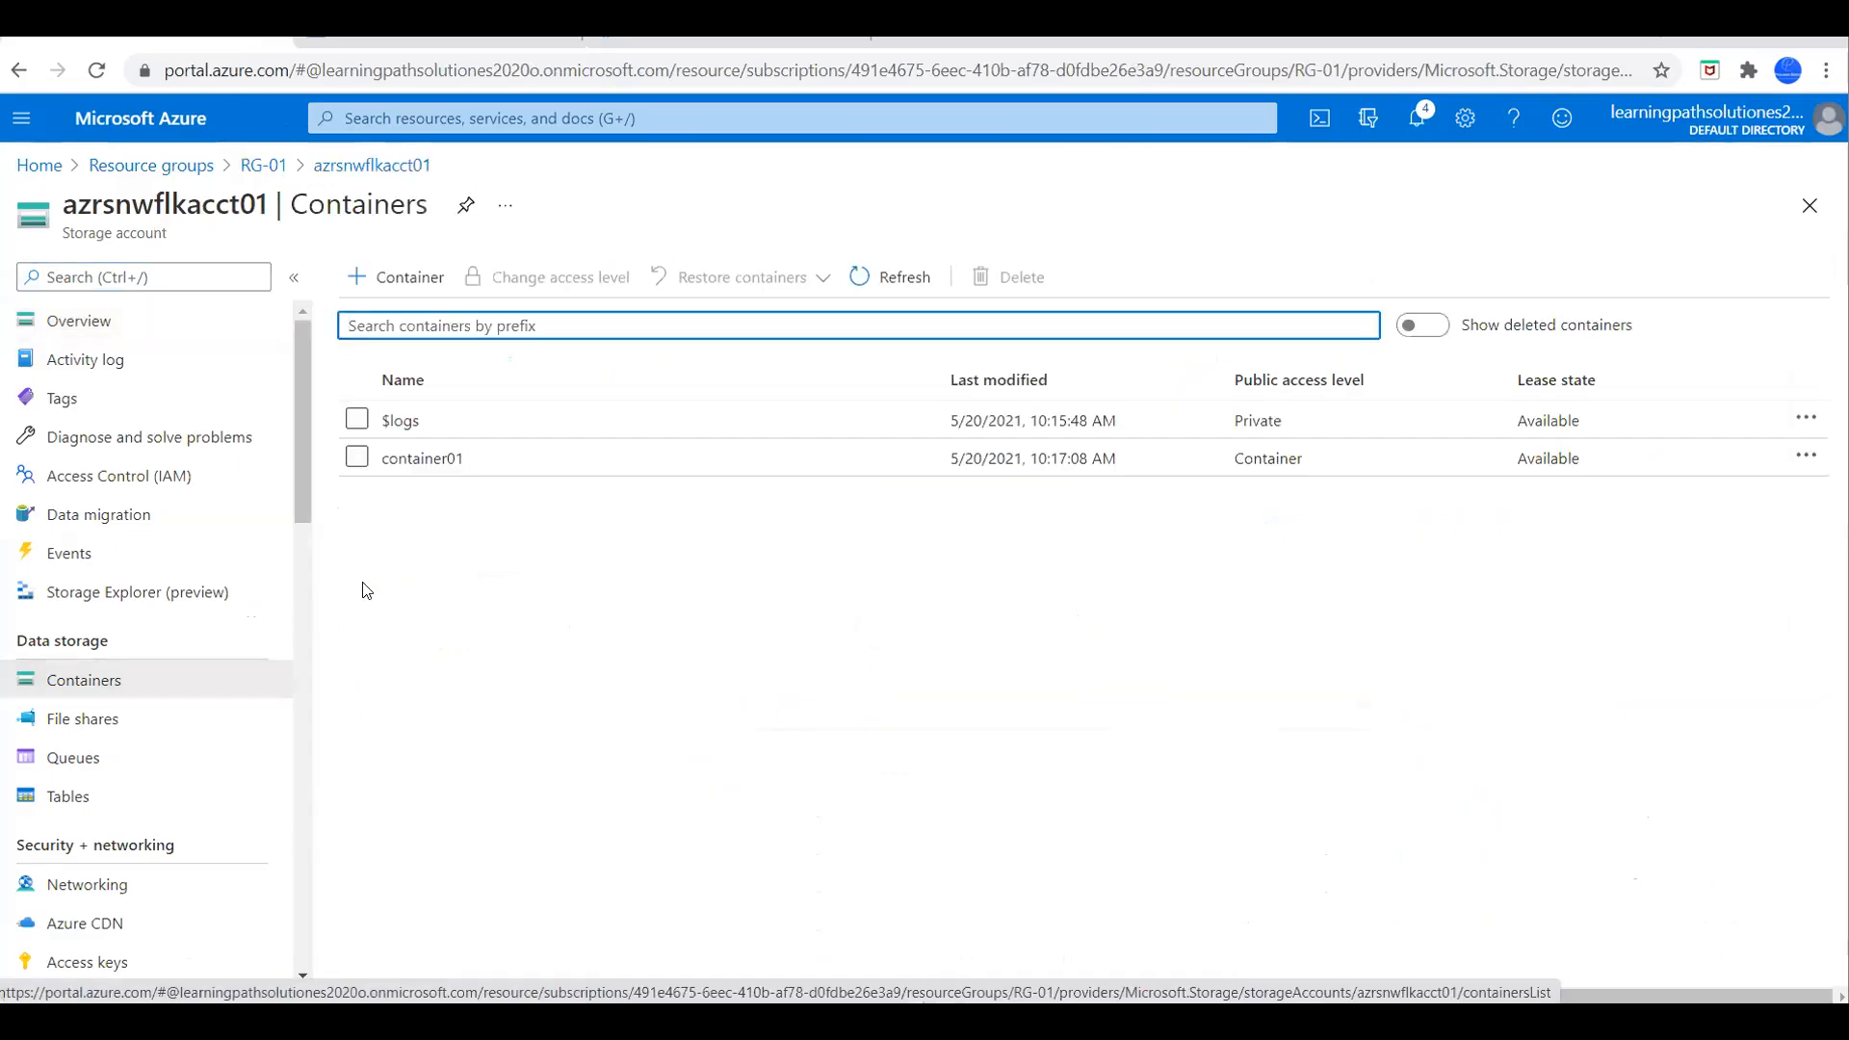
click(416, 460)
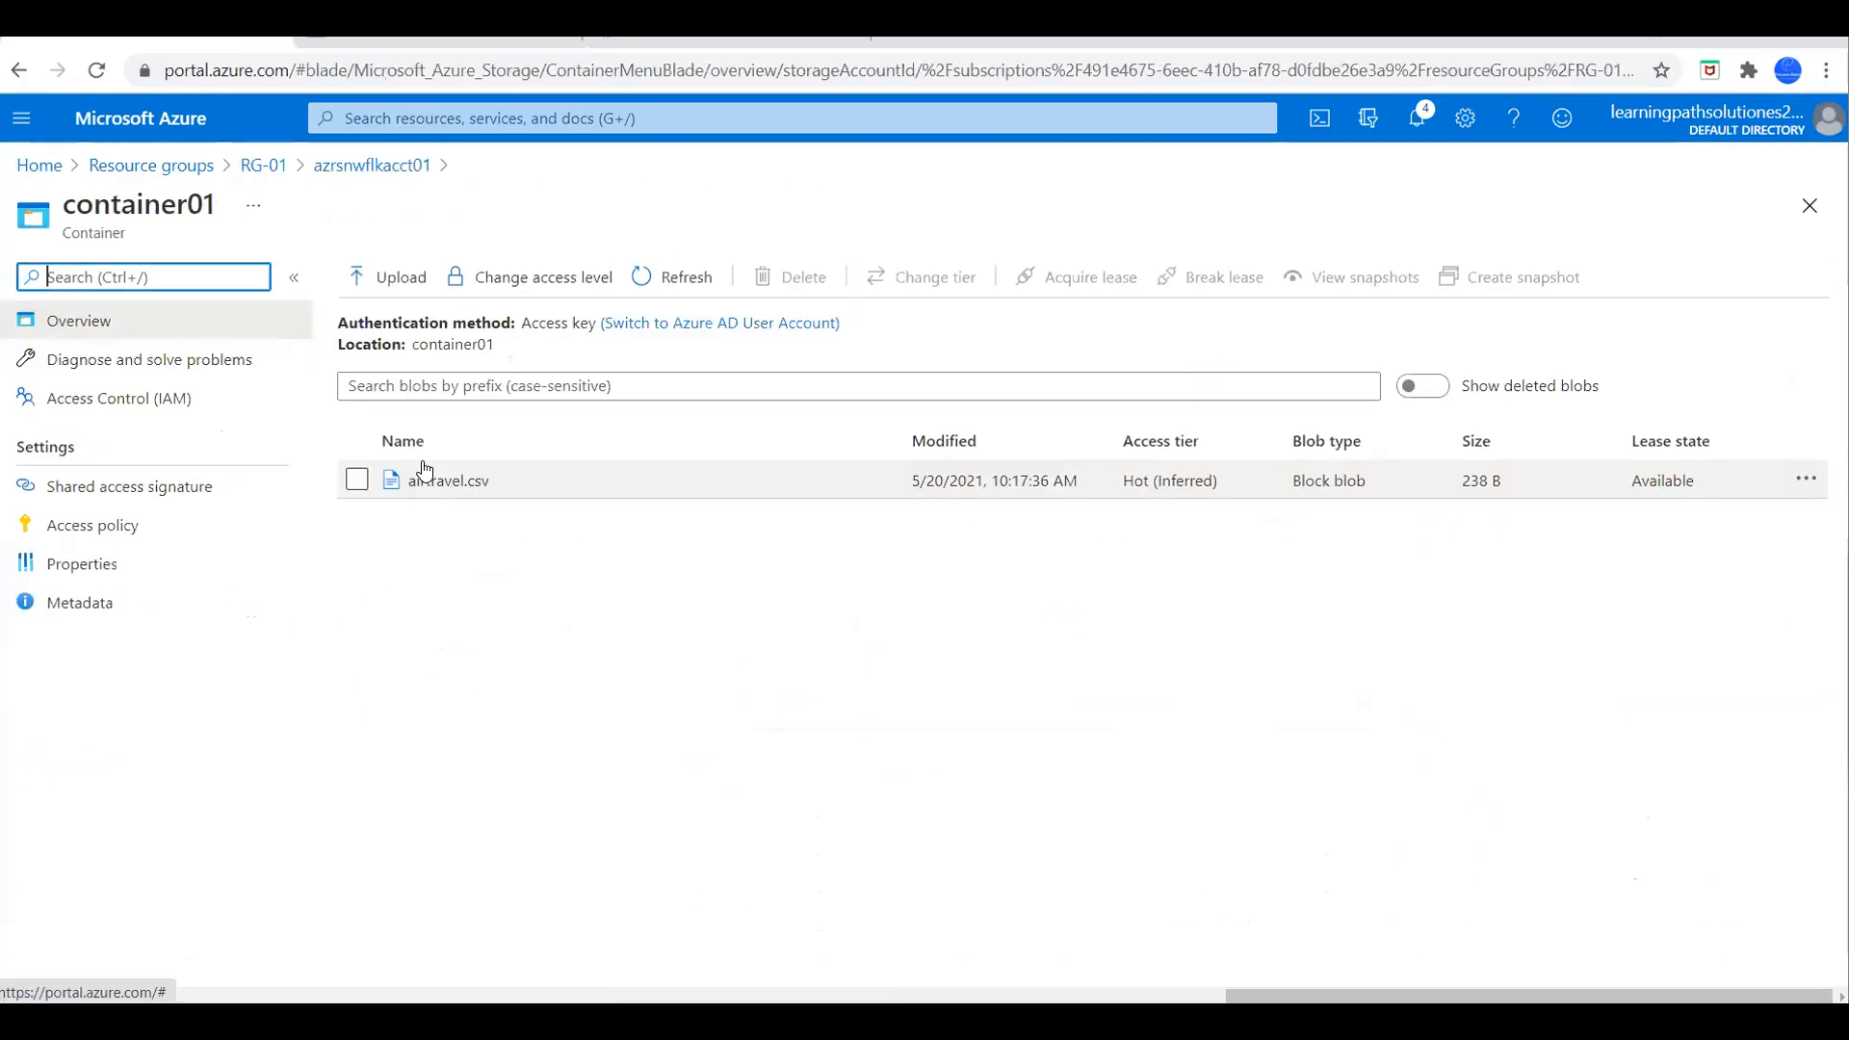
click(464, 487)
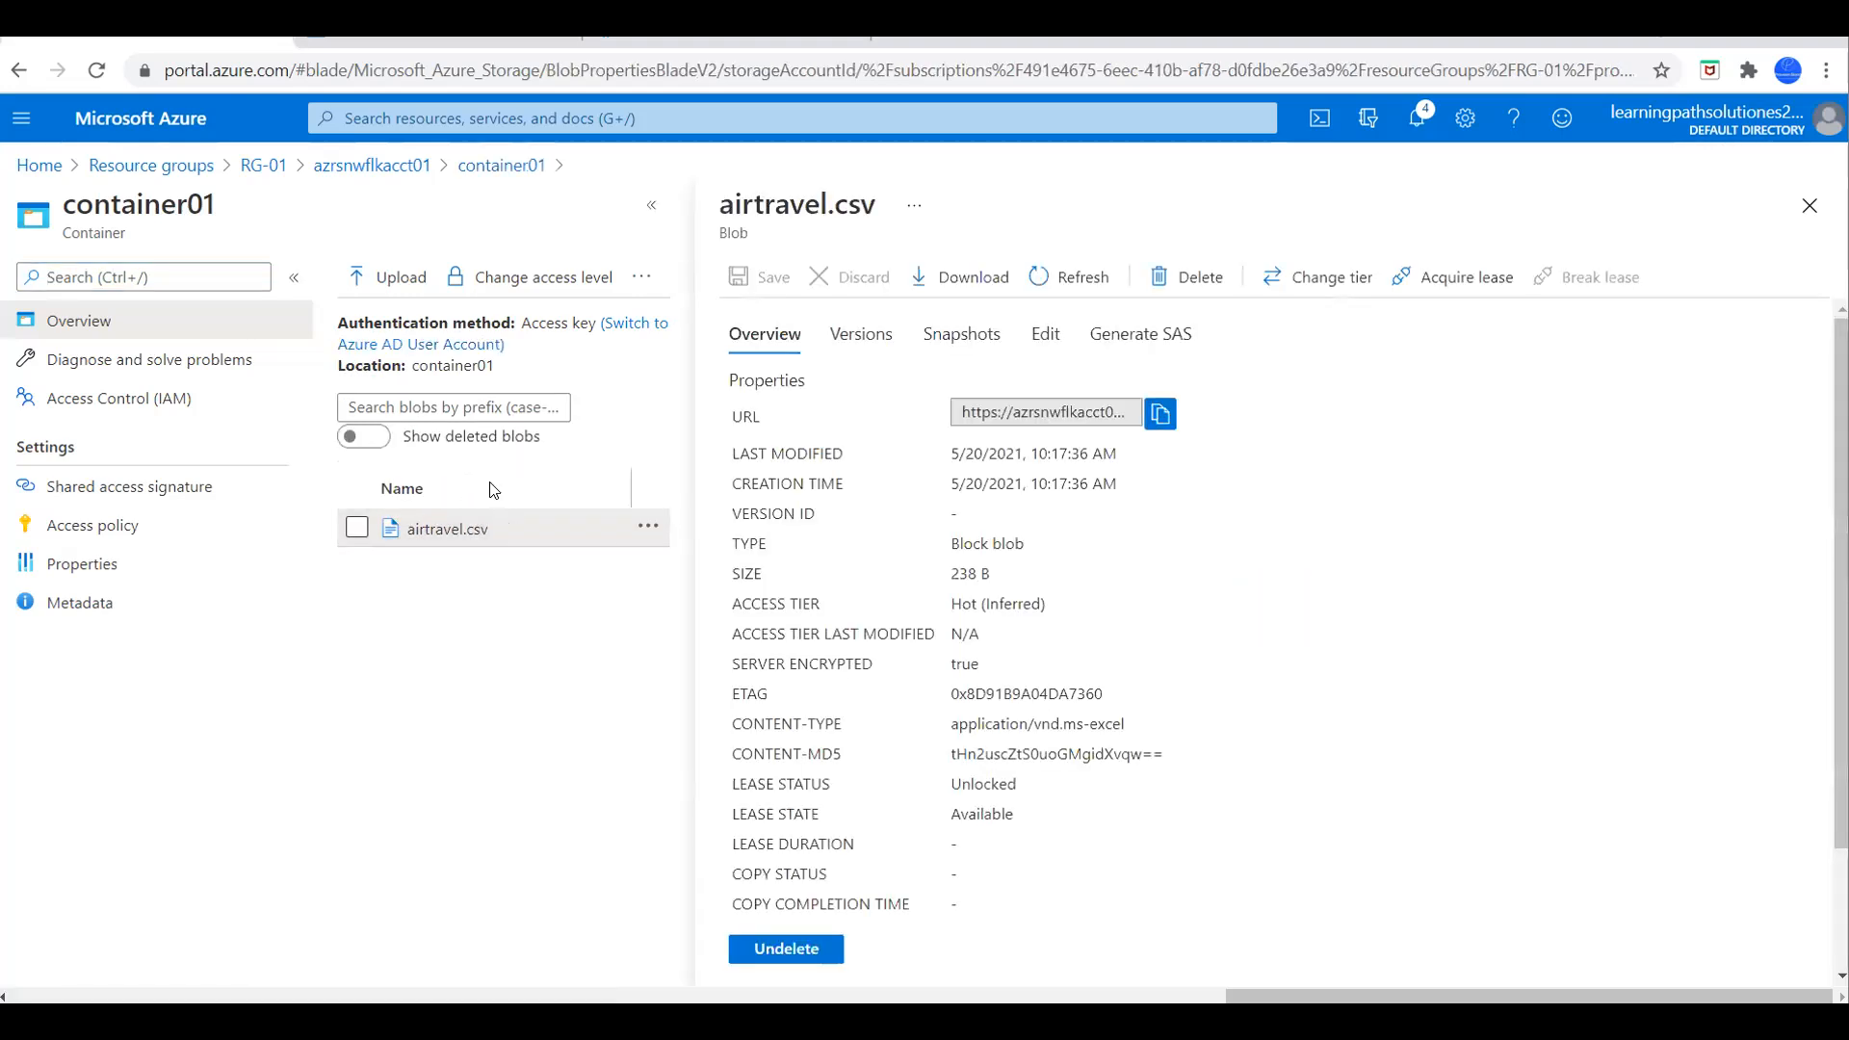
click(1140, 337)
scroll(1206, 572, down, 2)
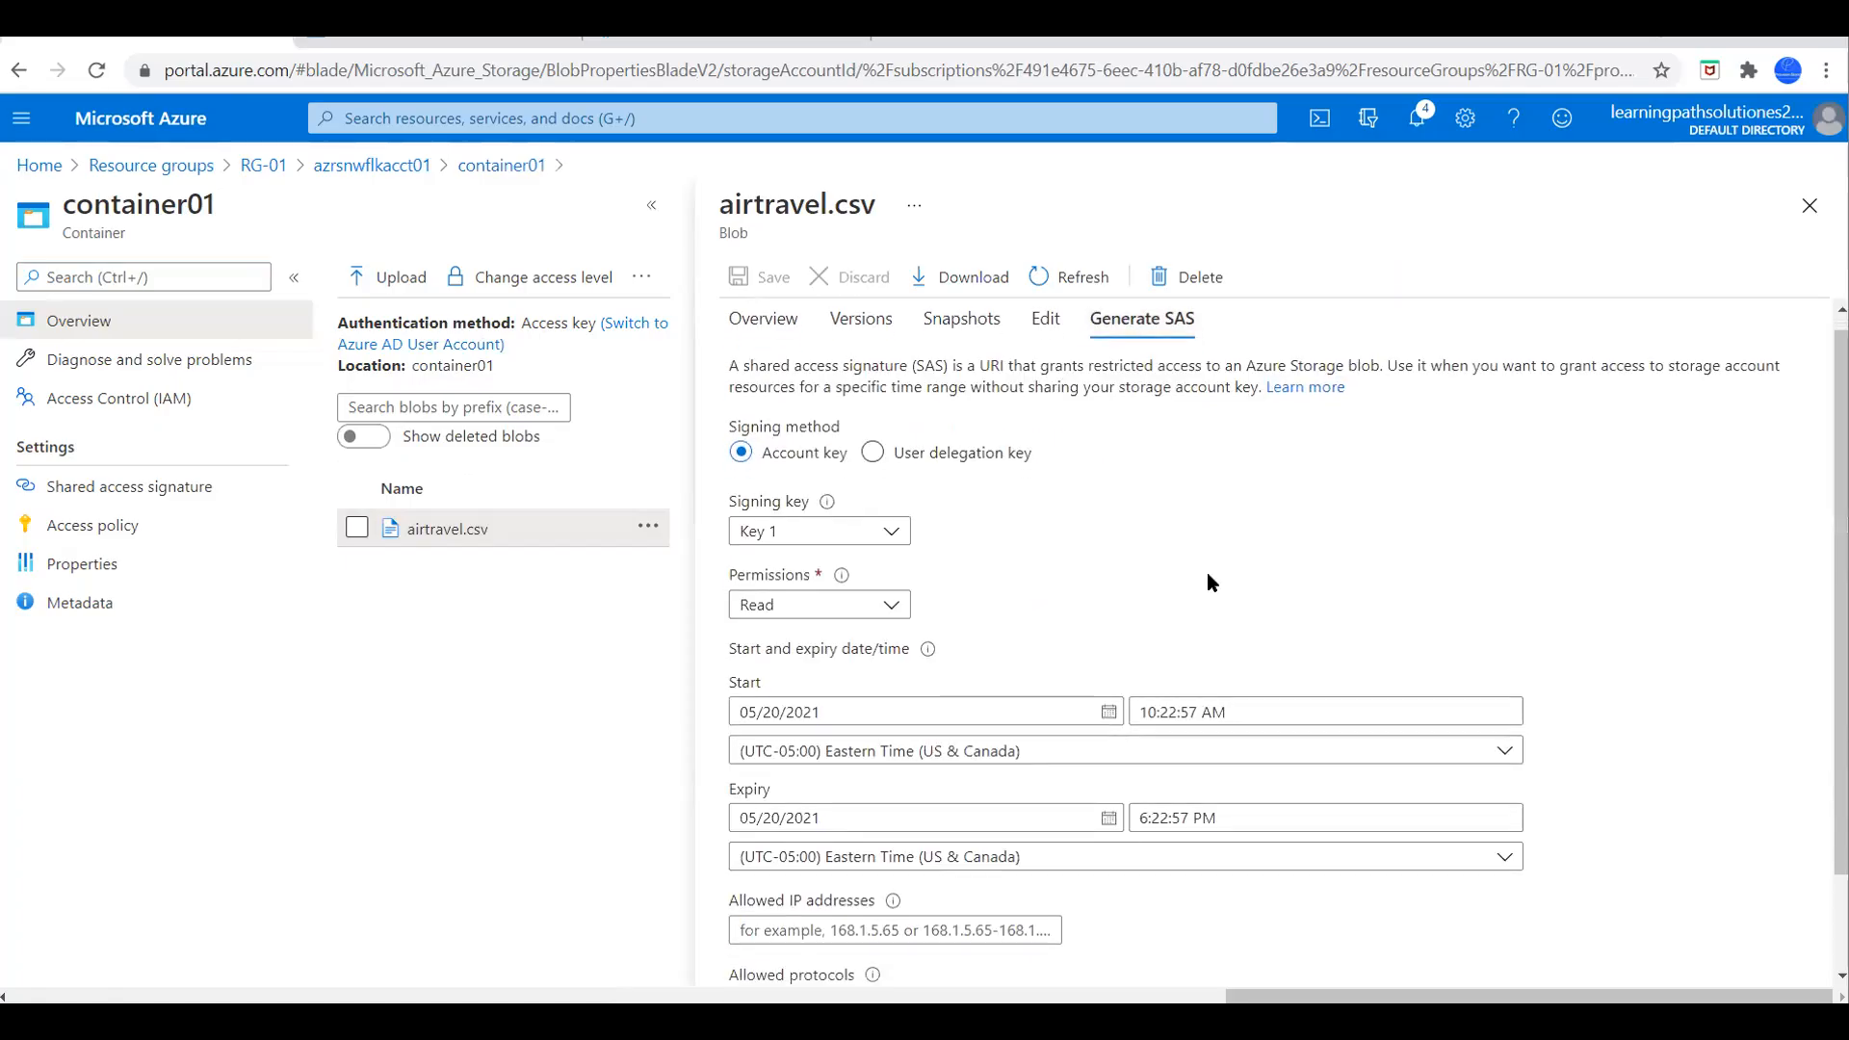
Generate the SAS token and URL for airtravel.csv with Key 1, Read permission and HTTPS only.
click(883, 939)
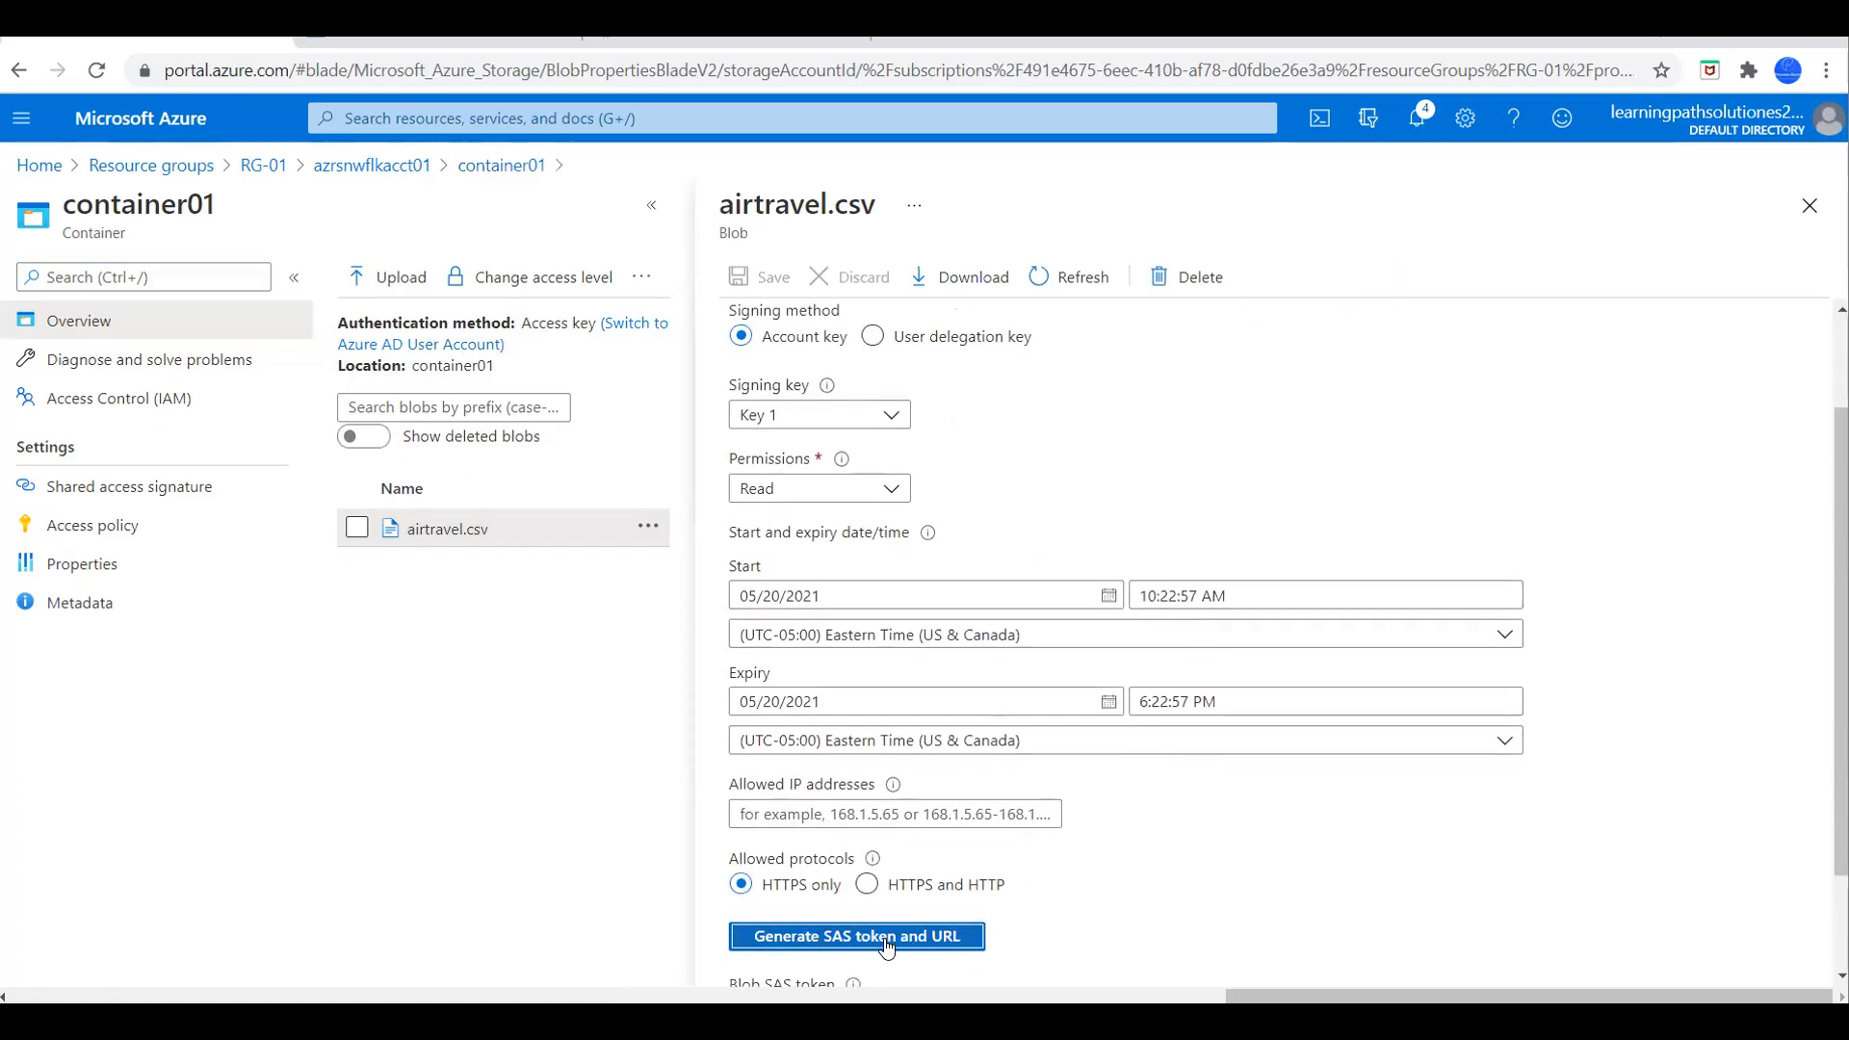
scroll(1227, 876, down, 2)
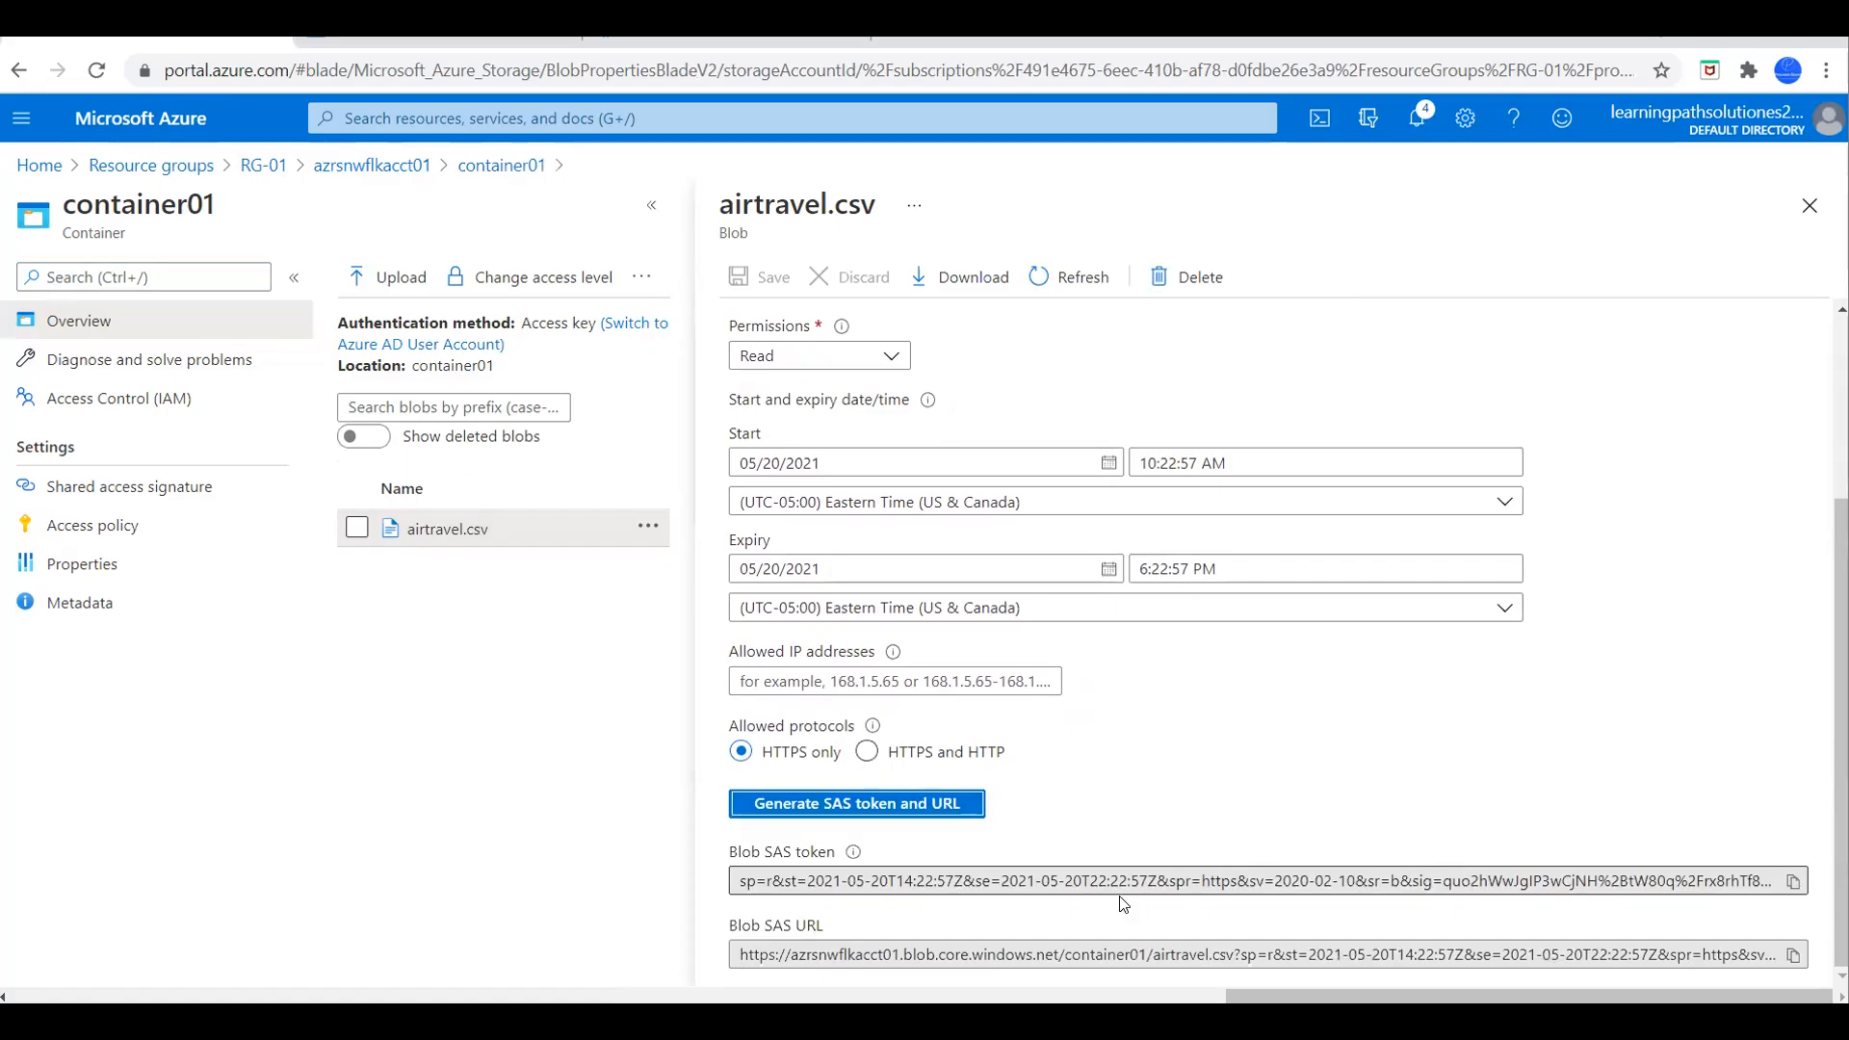
click(1181, 881)
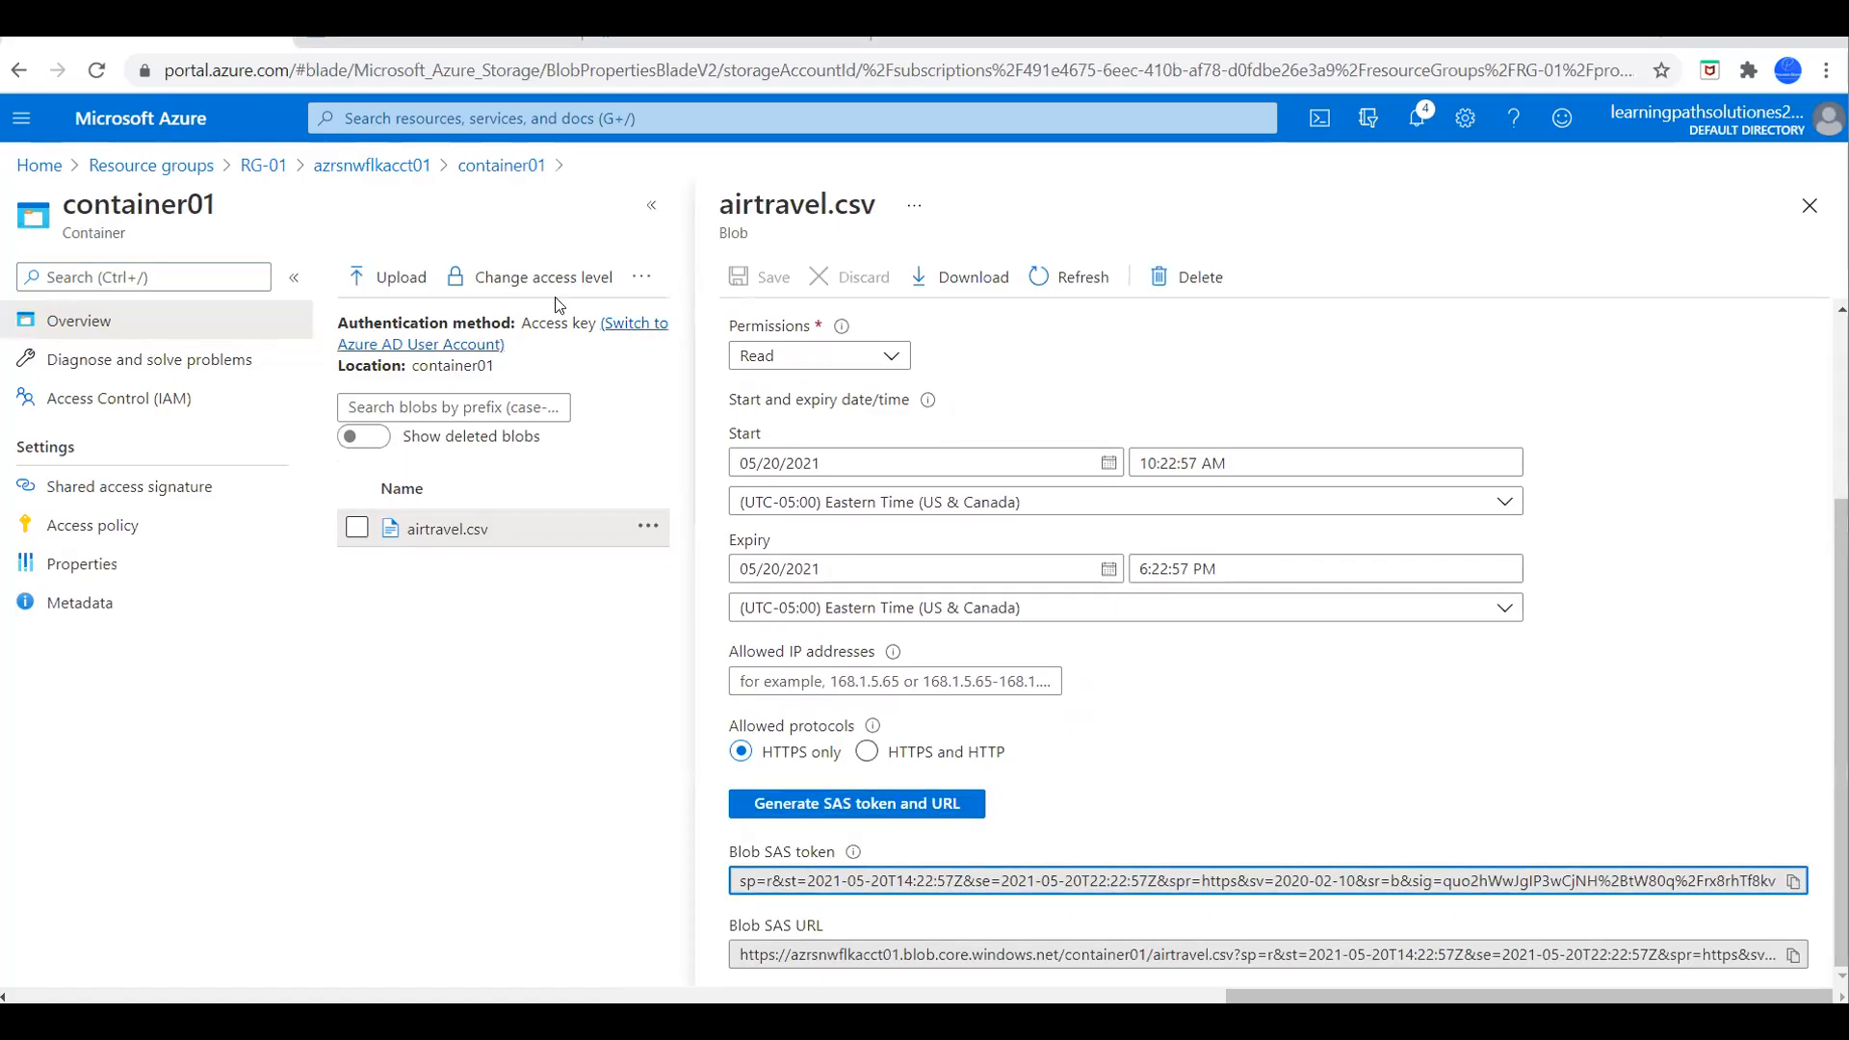
Switch to the data factory's Copy Data tool and choose Azure Blob Storage as the new linked service type.
click(373, 42)
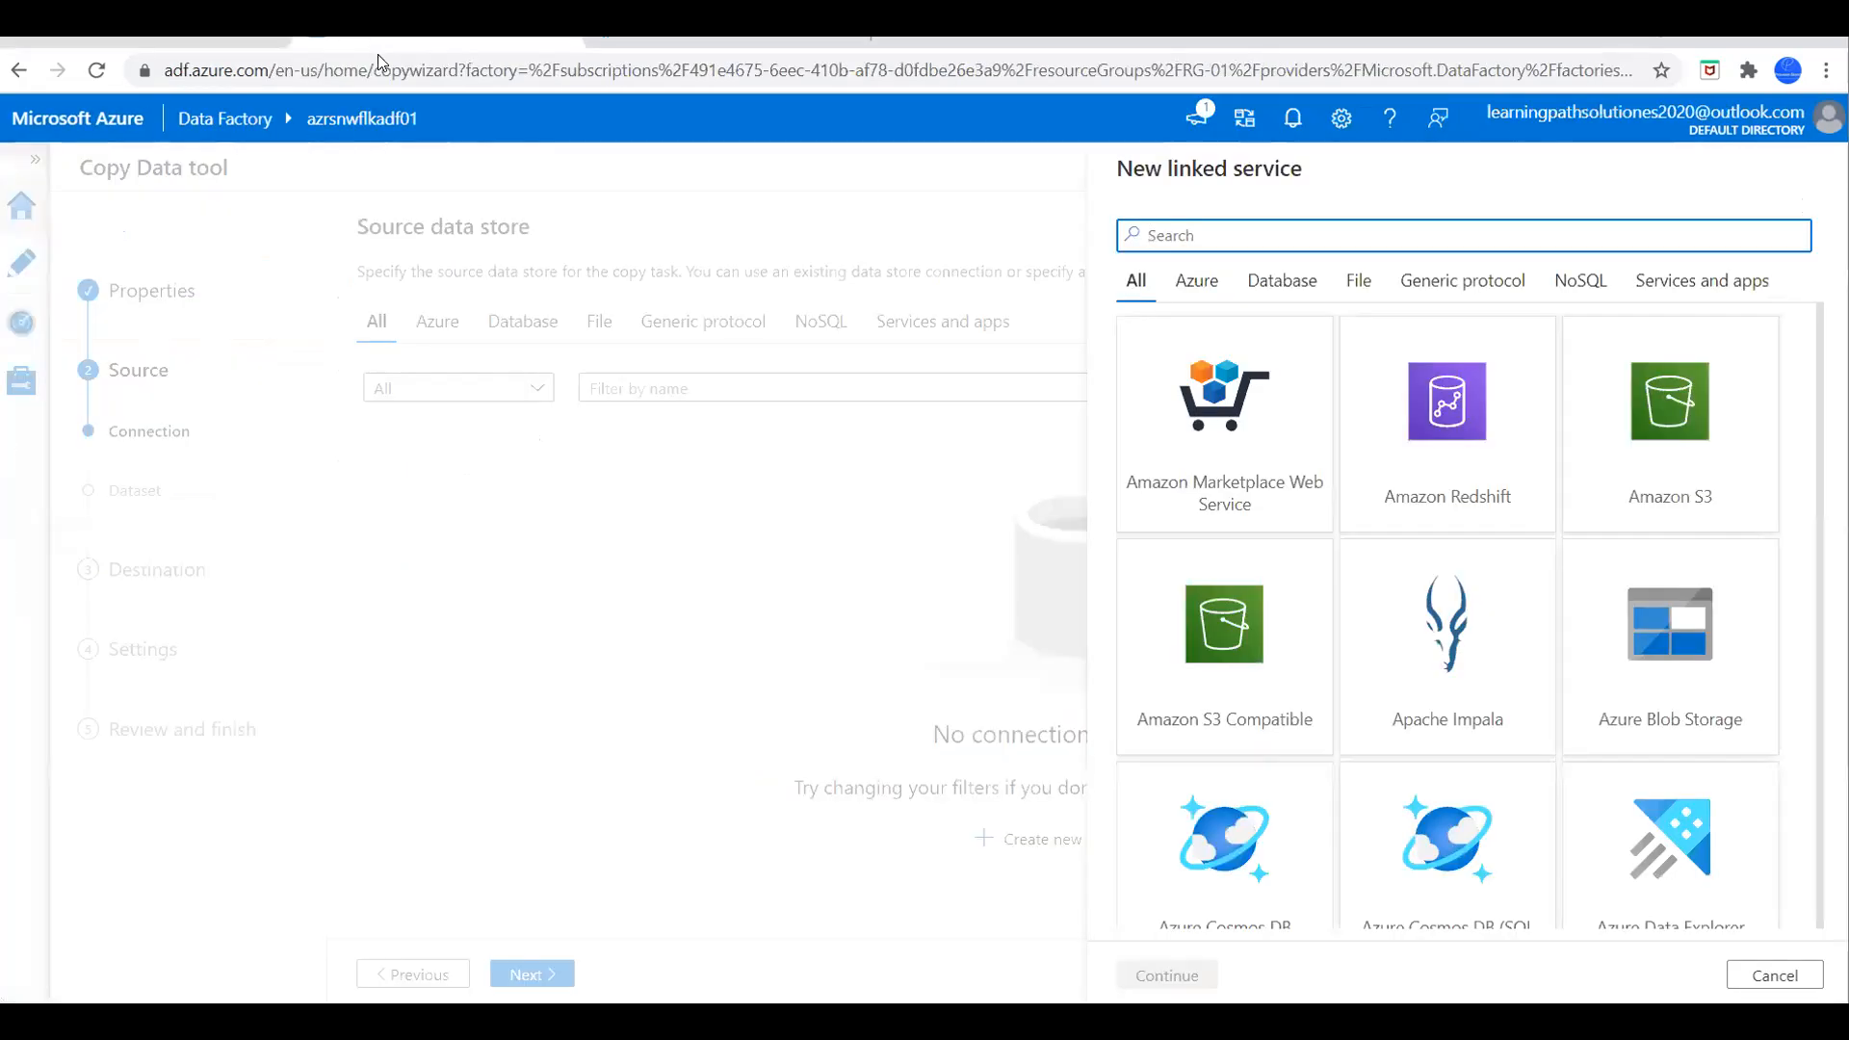
text(blob)
click(1276, 405)
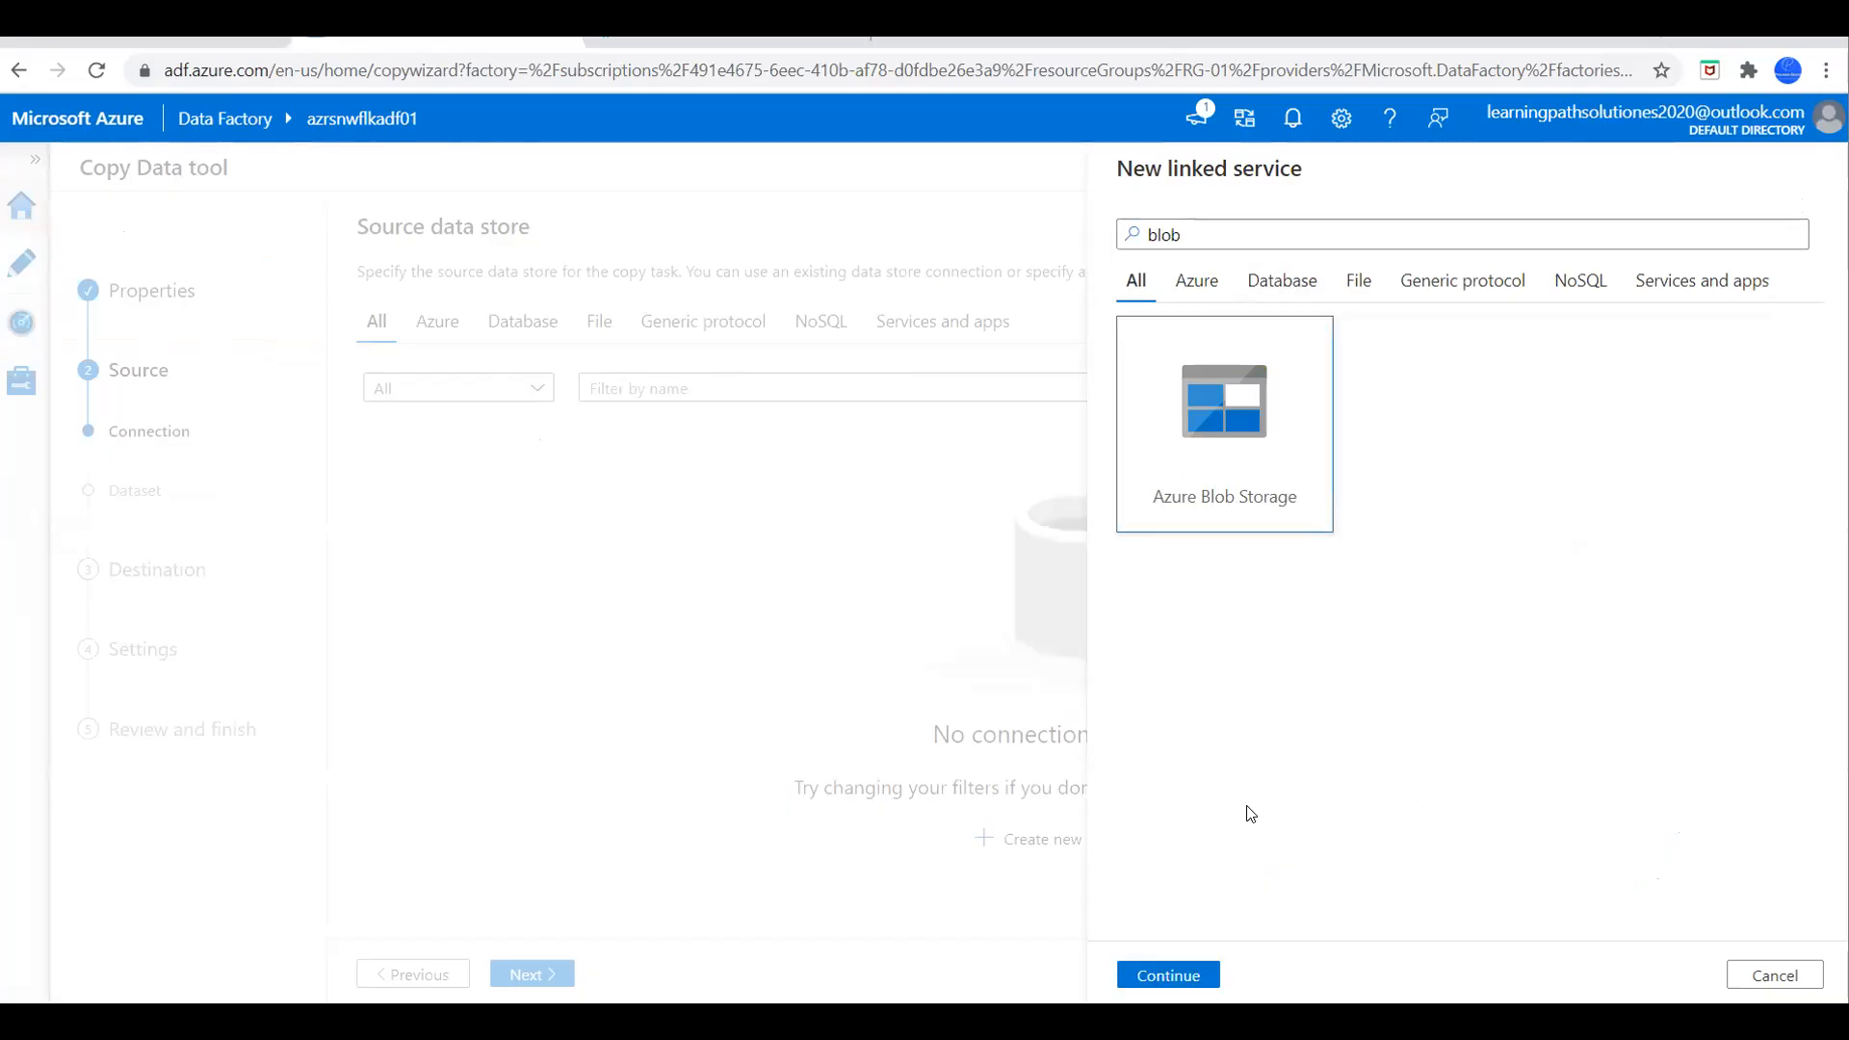
click(1168, 975)
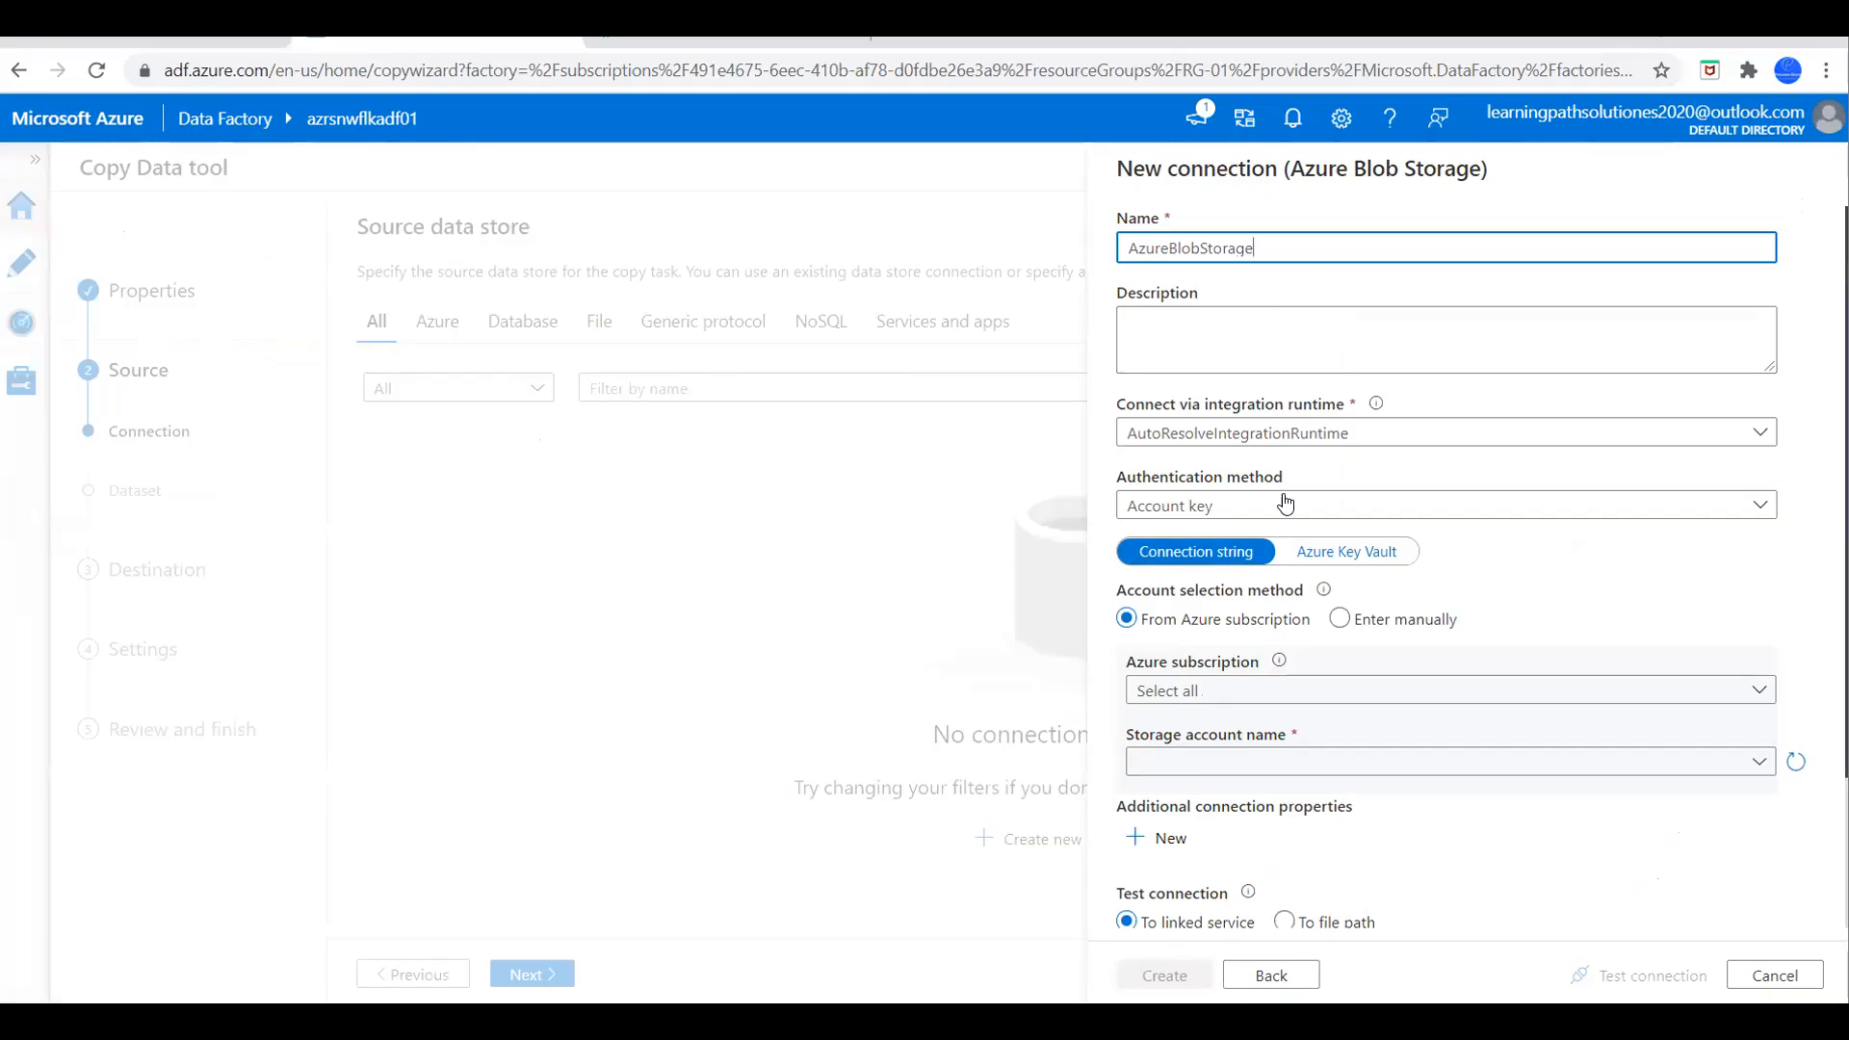
Describe the new Azure Blob Storage connection as "Azure Blob Storage Account".
scroll(1284, 499, down, 1)
scroll(1200, 338, up, 1)
click(1183, 339)
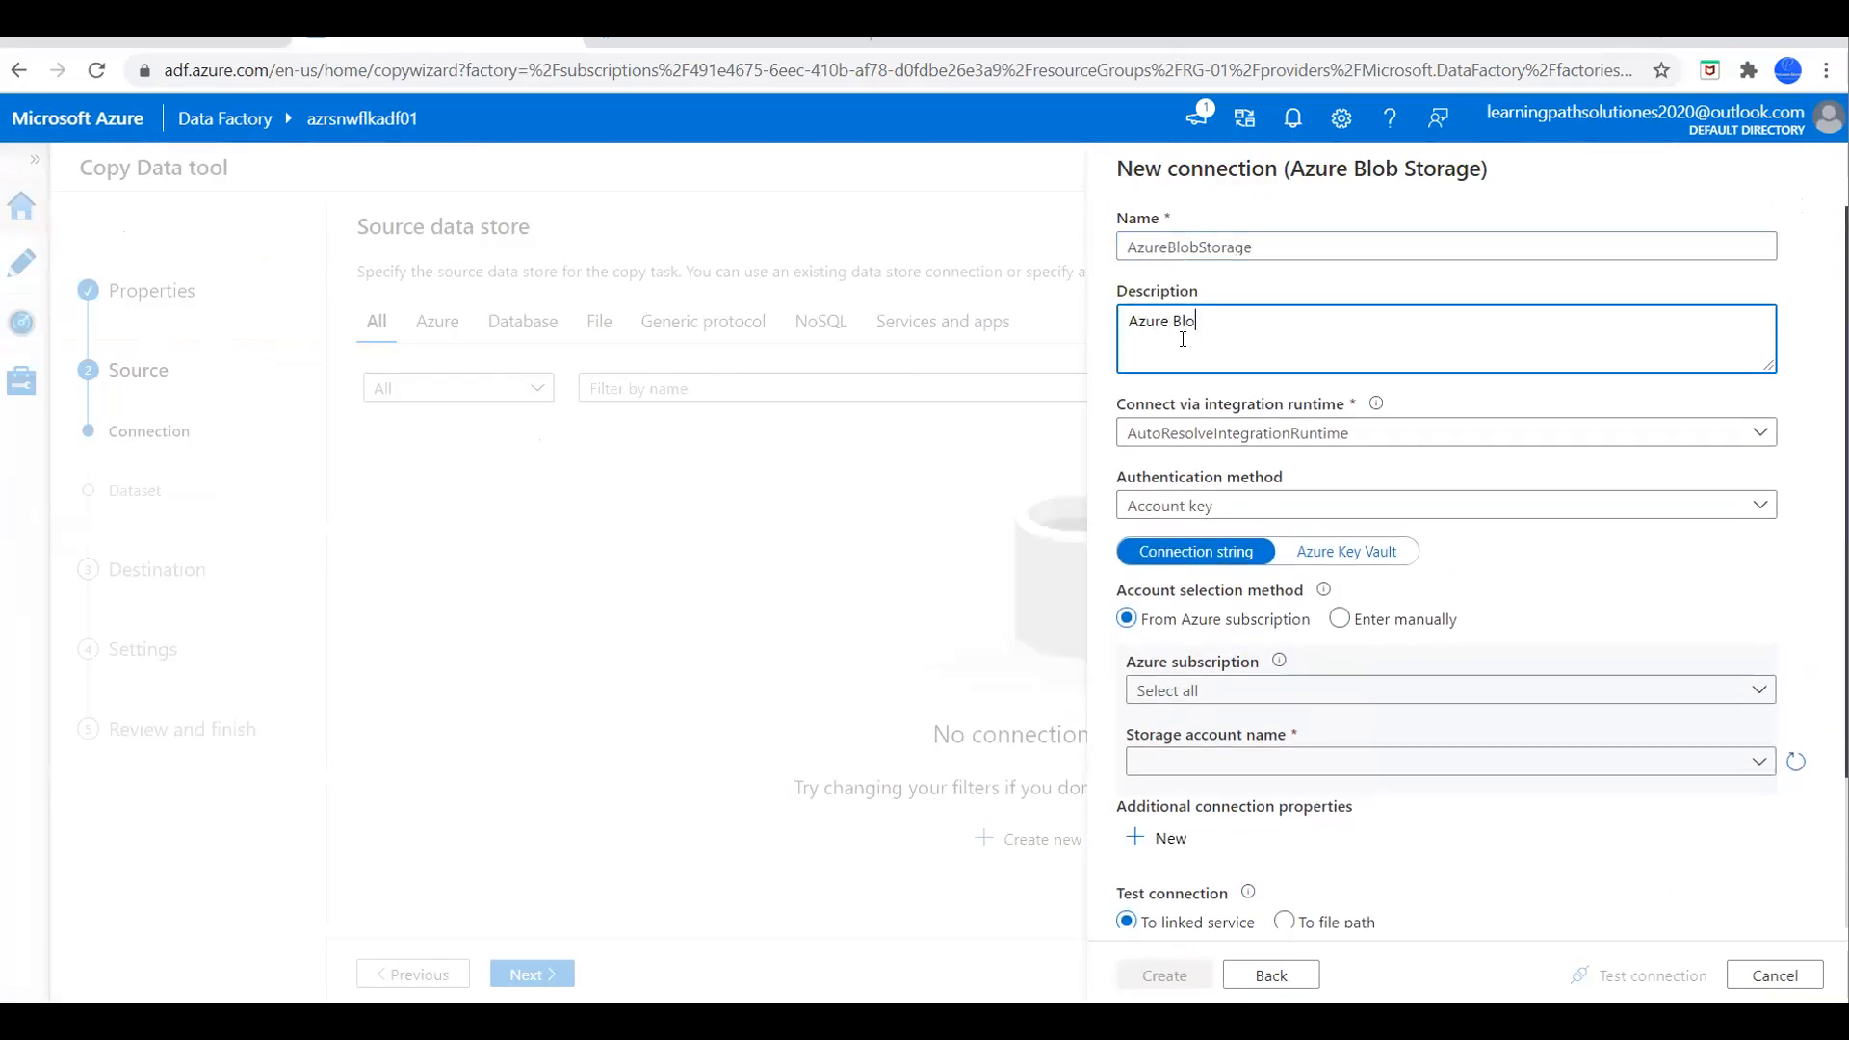
text(Azure Blob Storage Account)
Select Azure subscription 1 and storage account azrsnwflkacct01 for the account key connection.
scroll(1426, 607, down, 1)
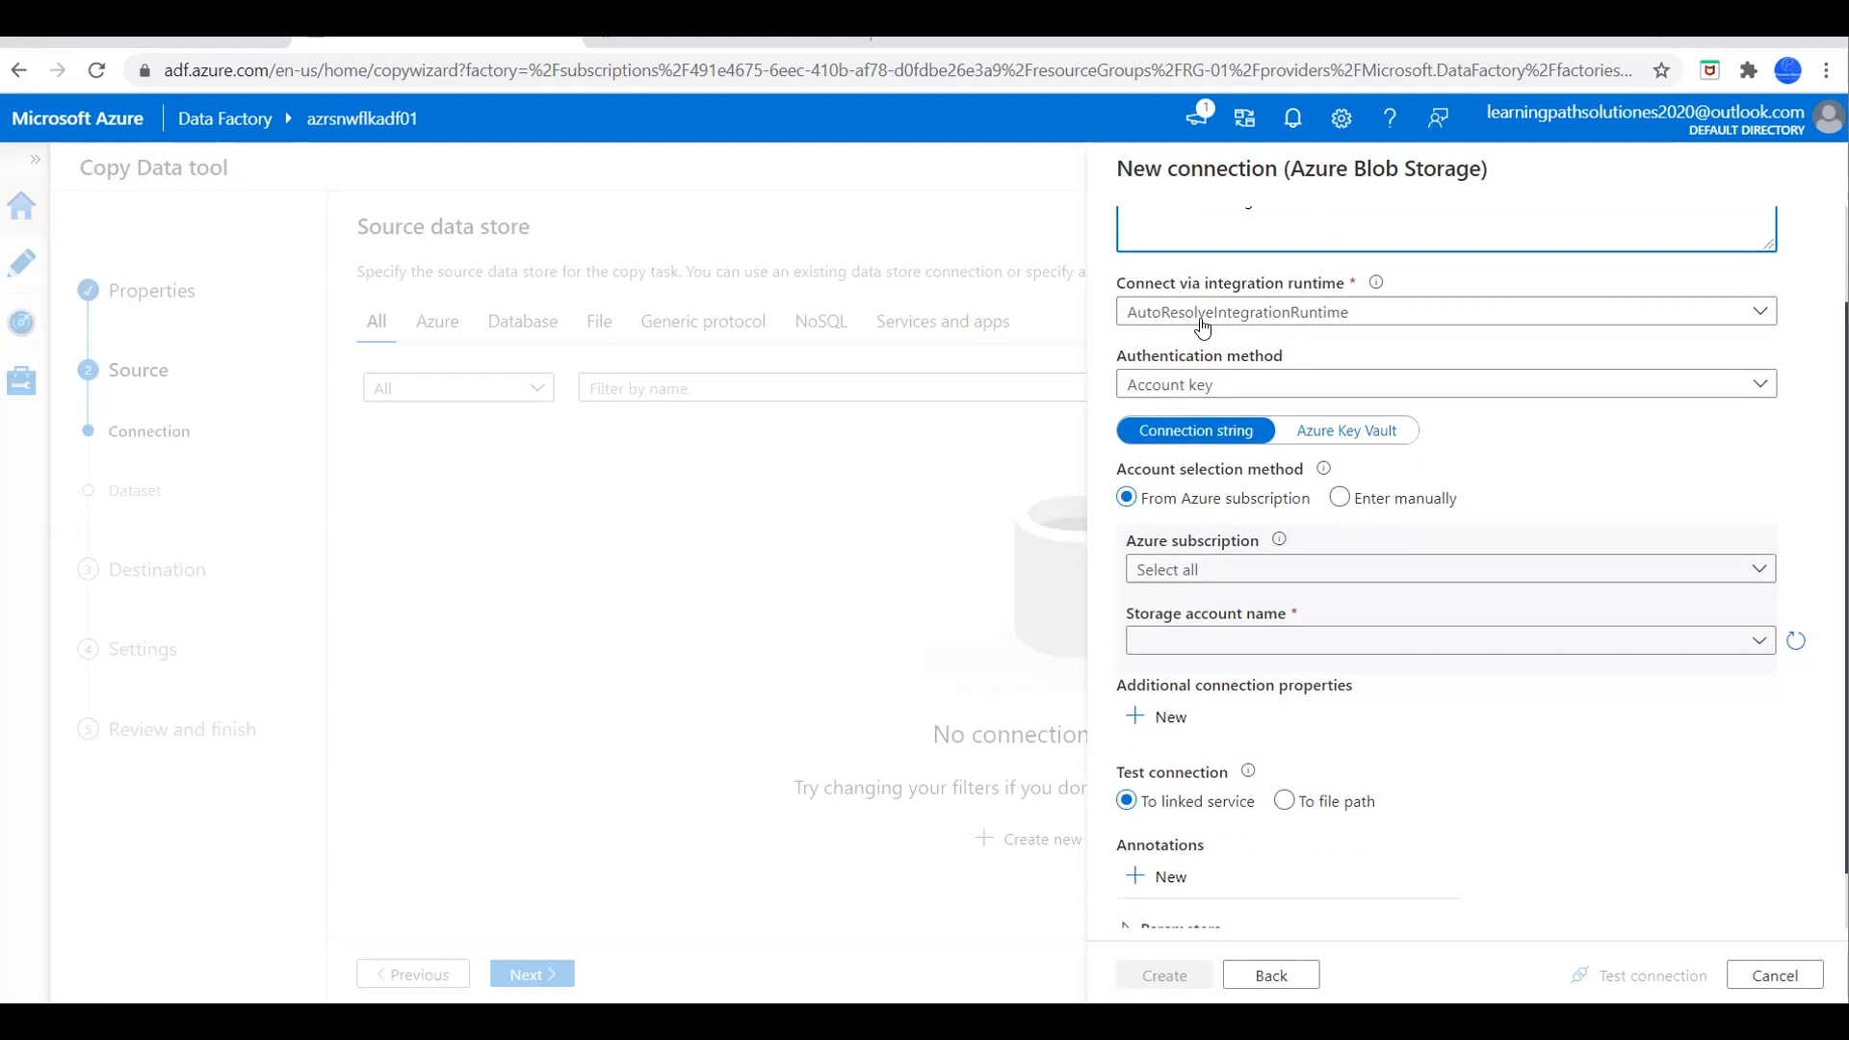
click(1456, 575)
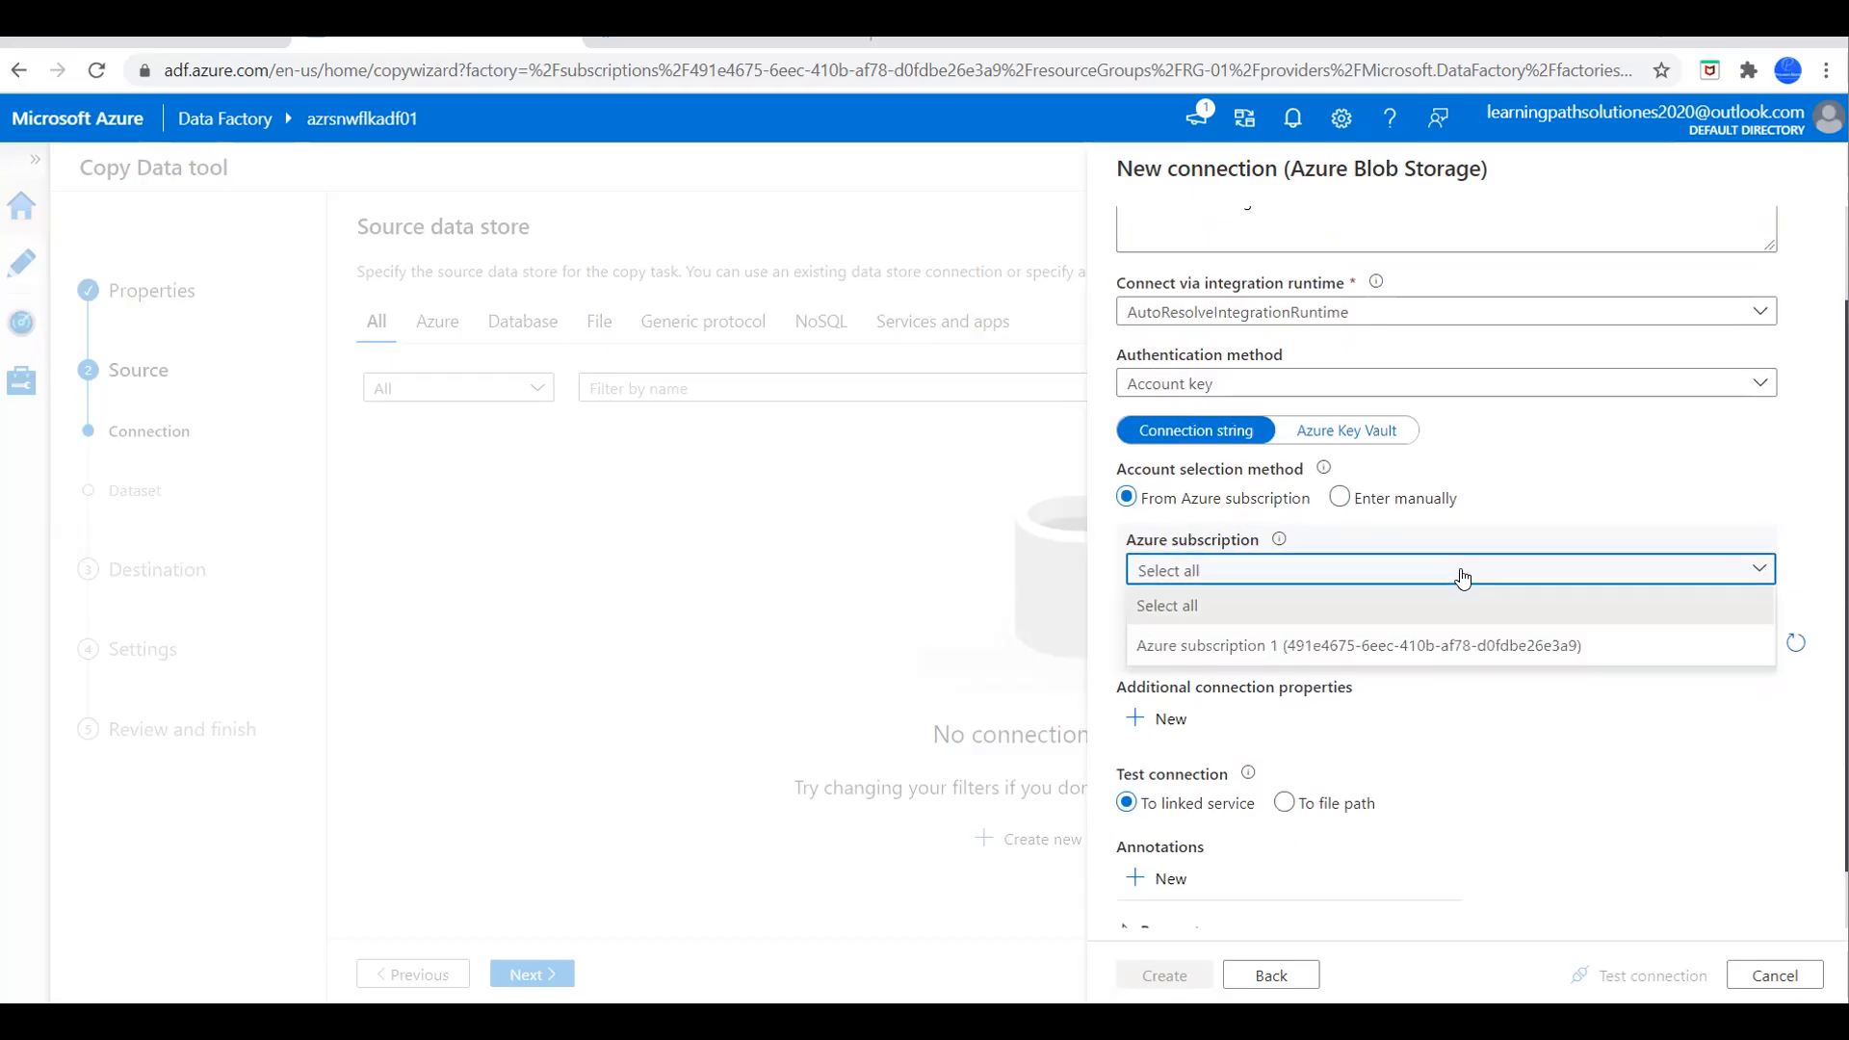
click(1364, 649)
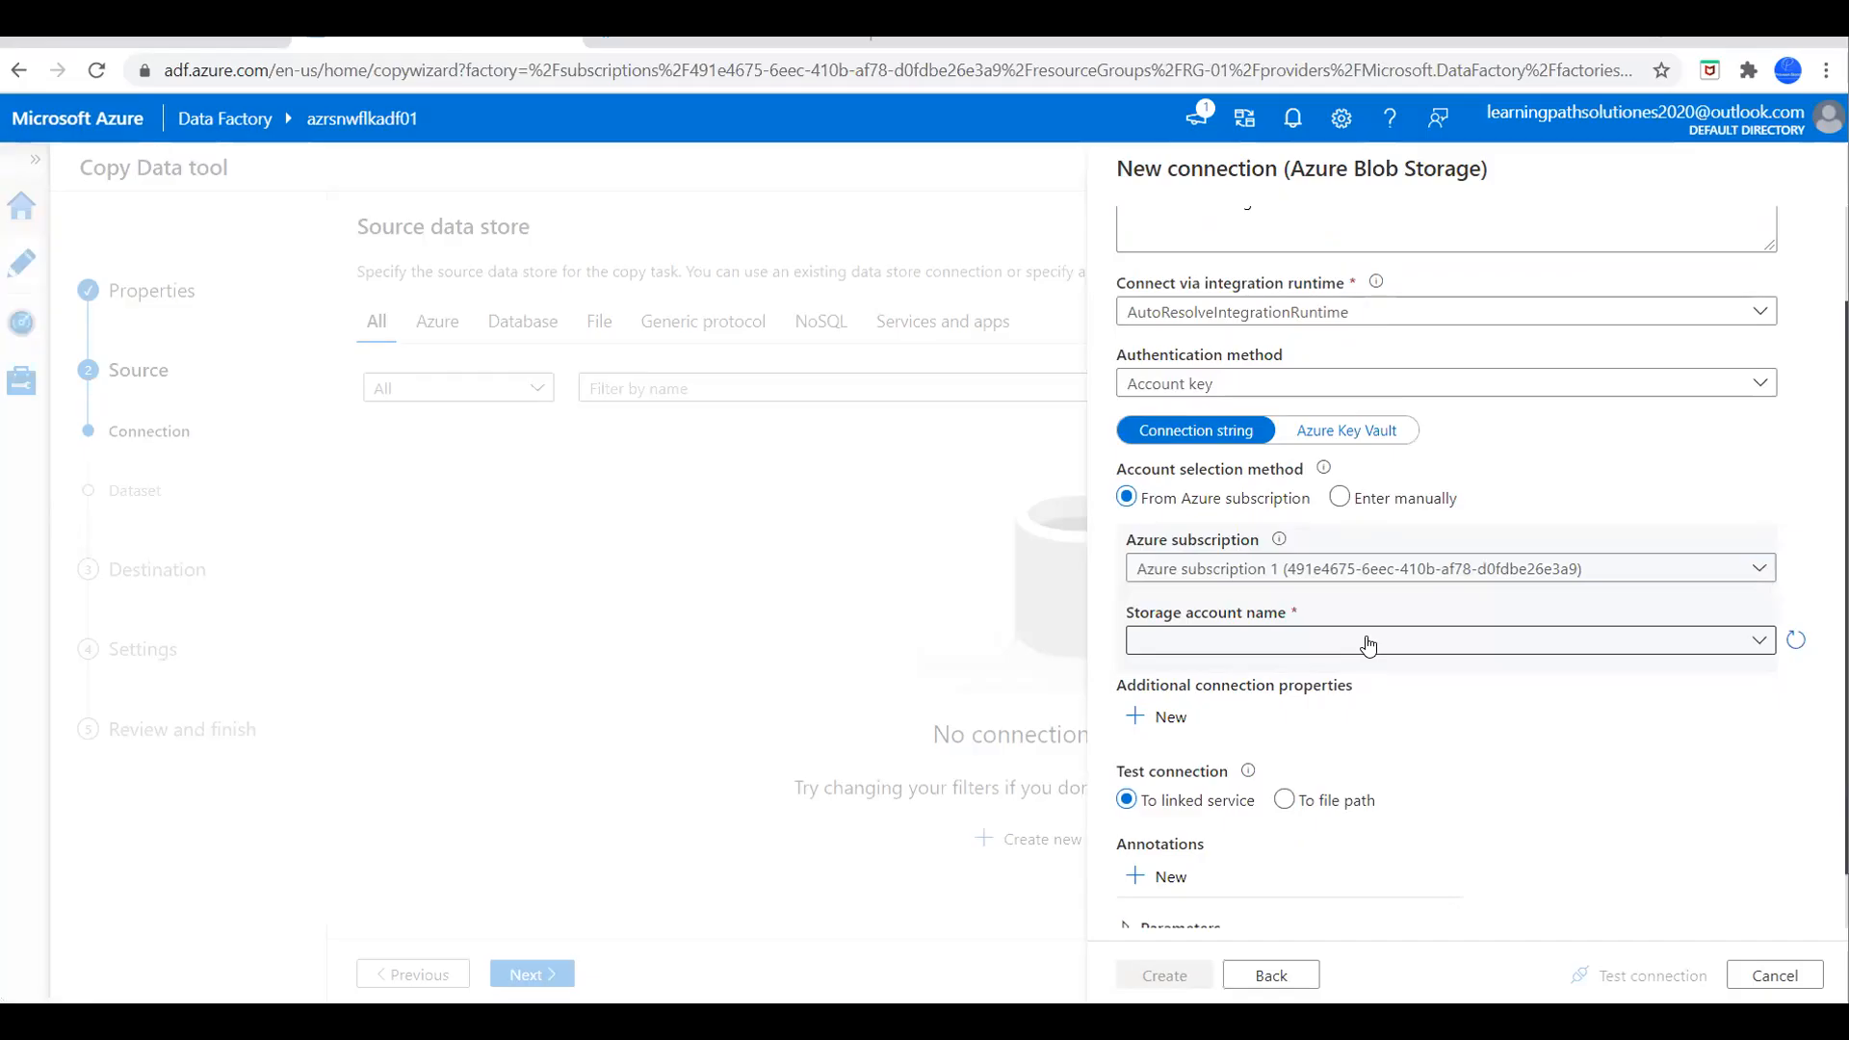
click(1369, 644)
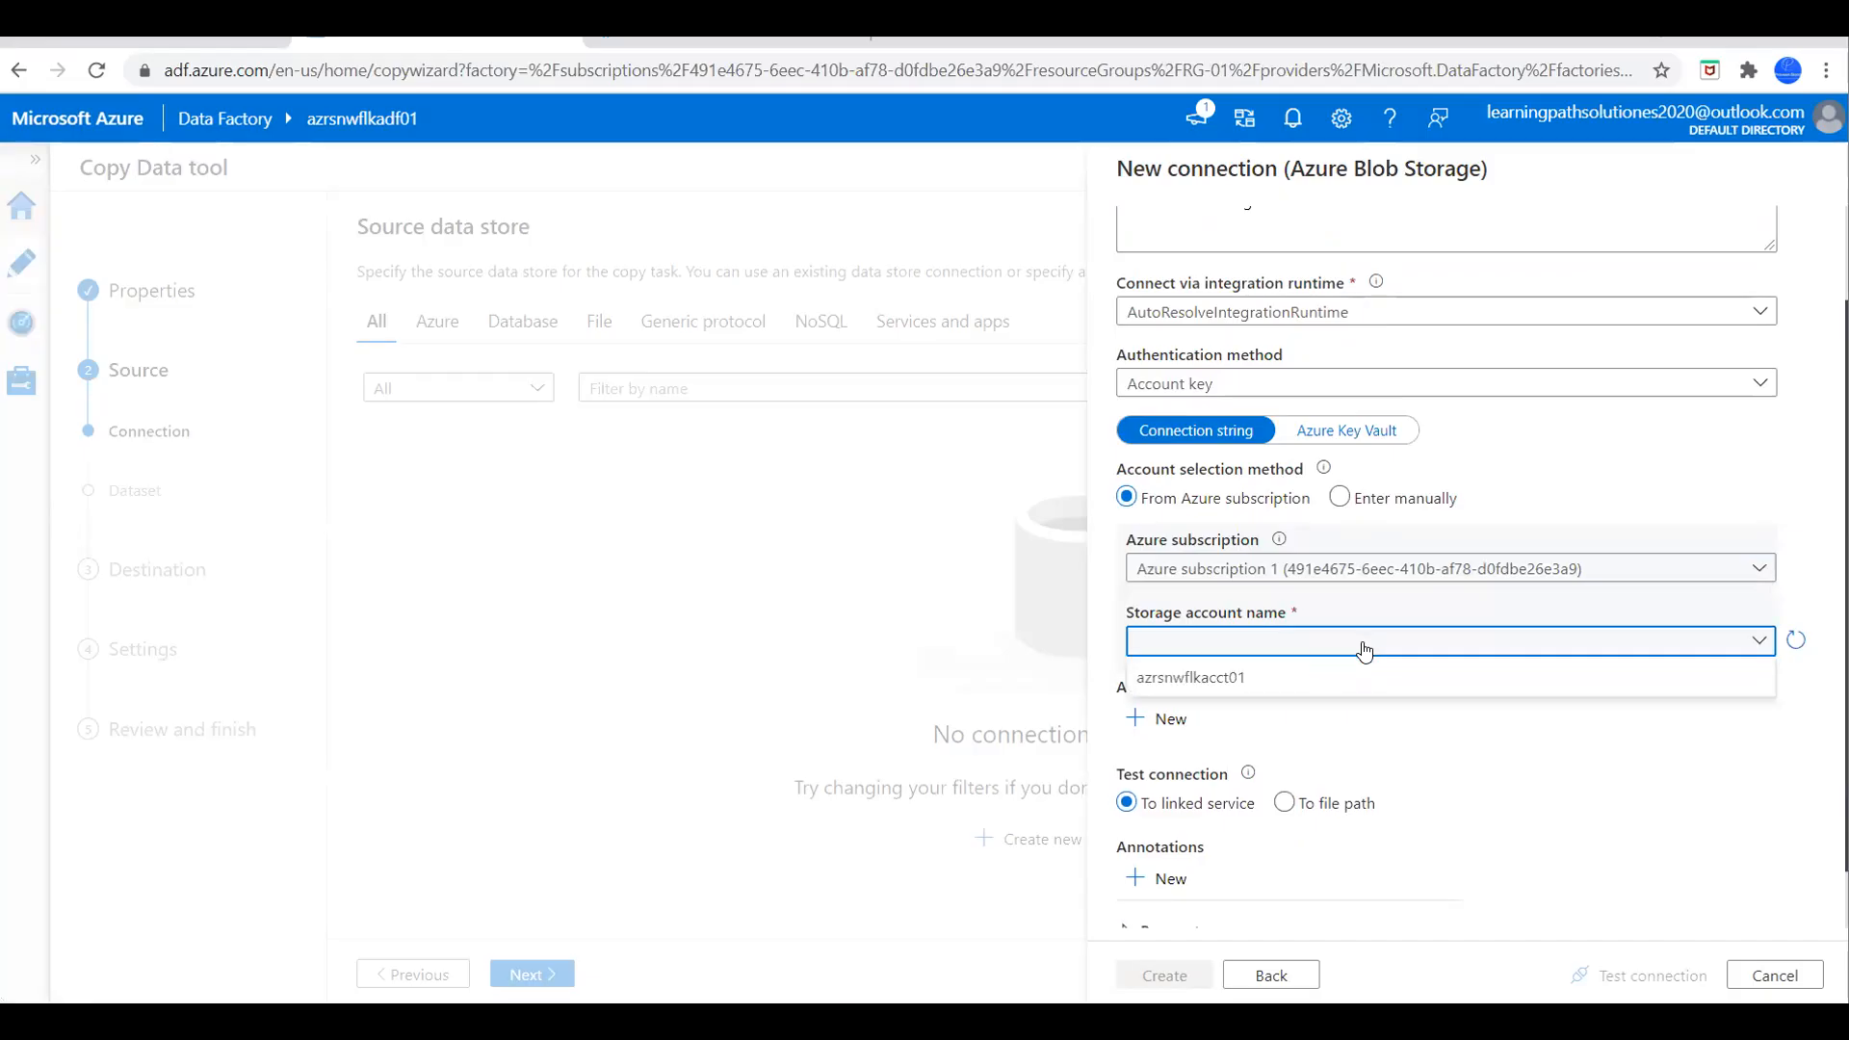
click(1199, 679)
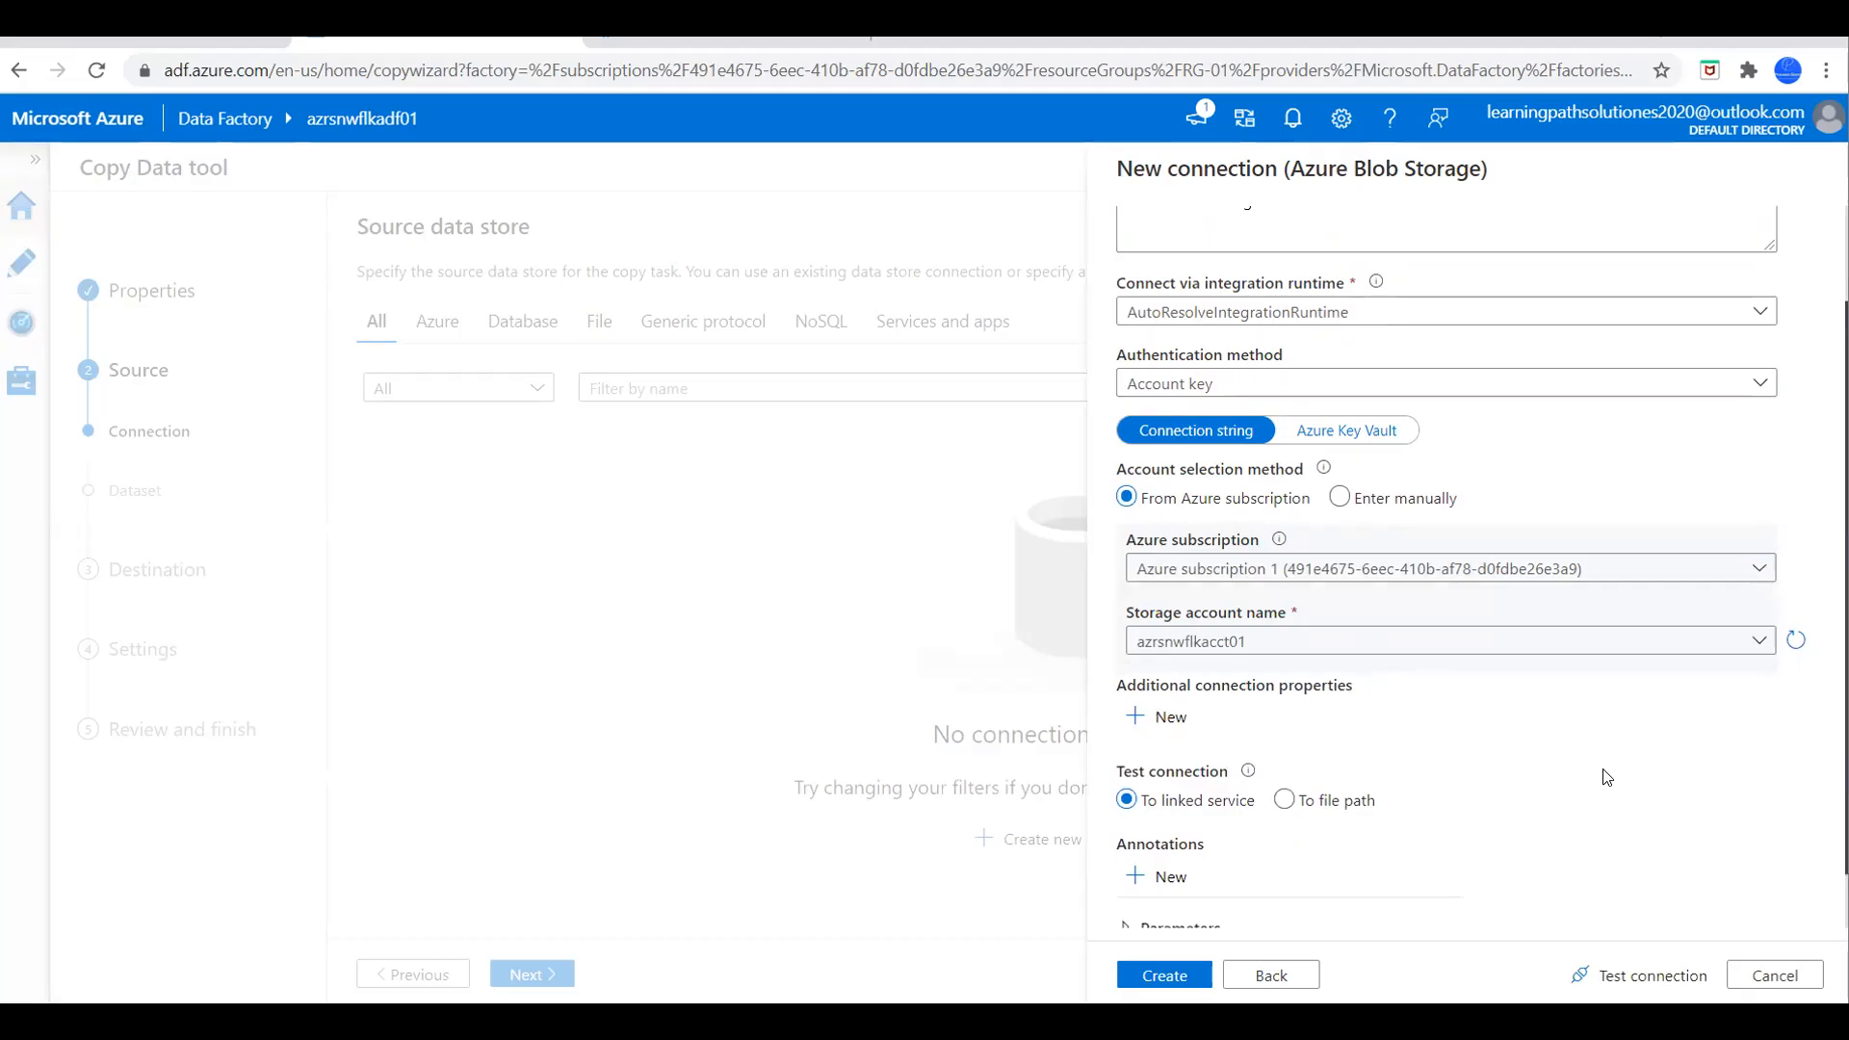
Set the connection's authentication method to SAS URI.
scroll(1580, 788, down, 1)
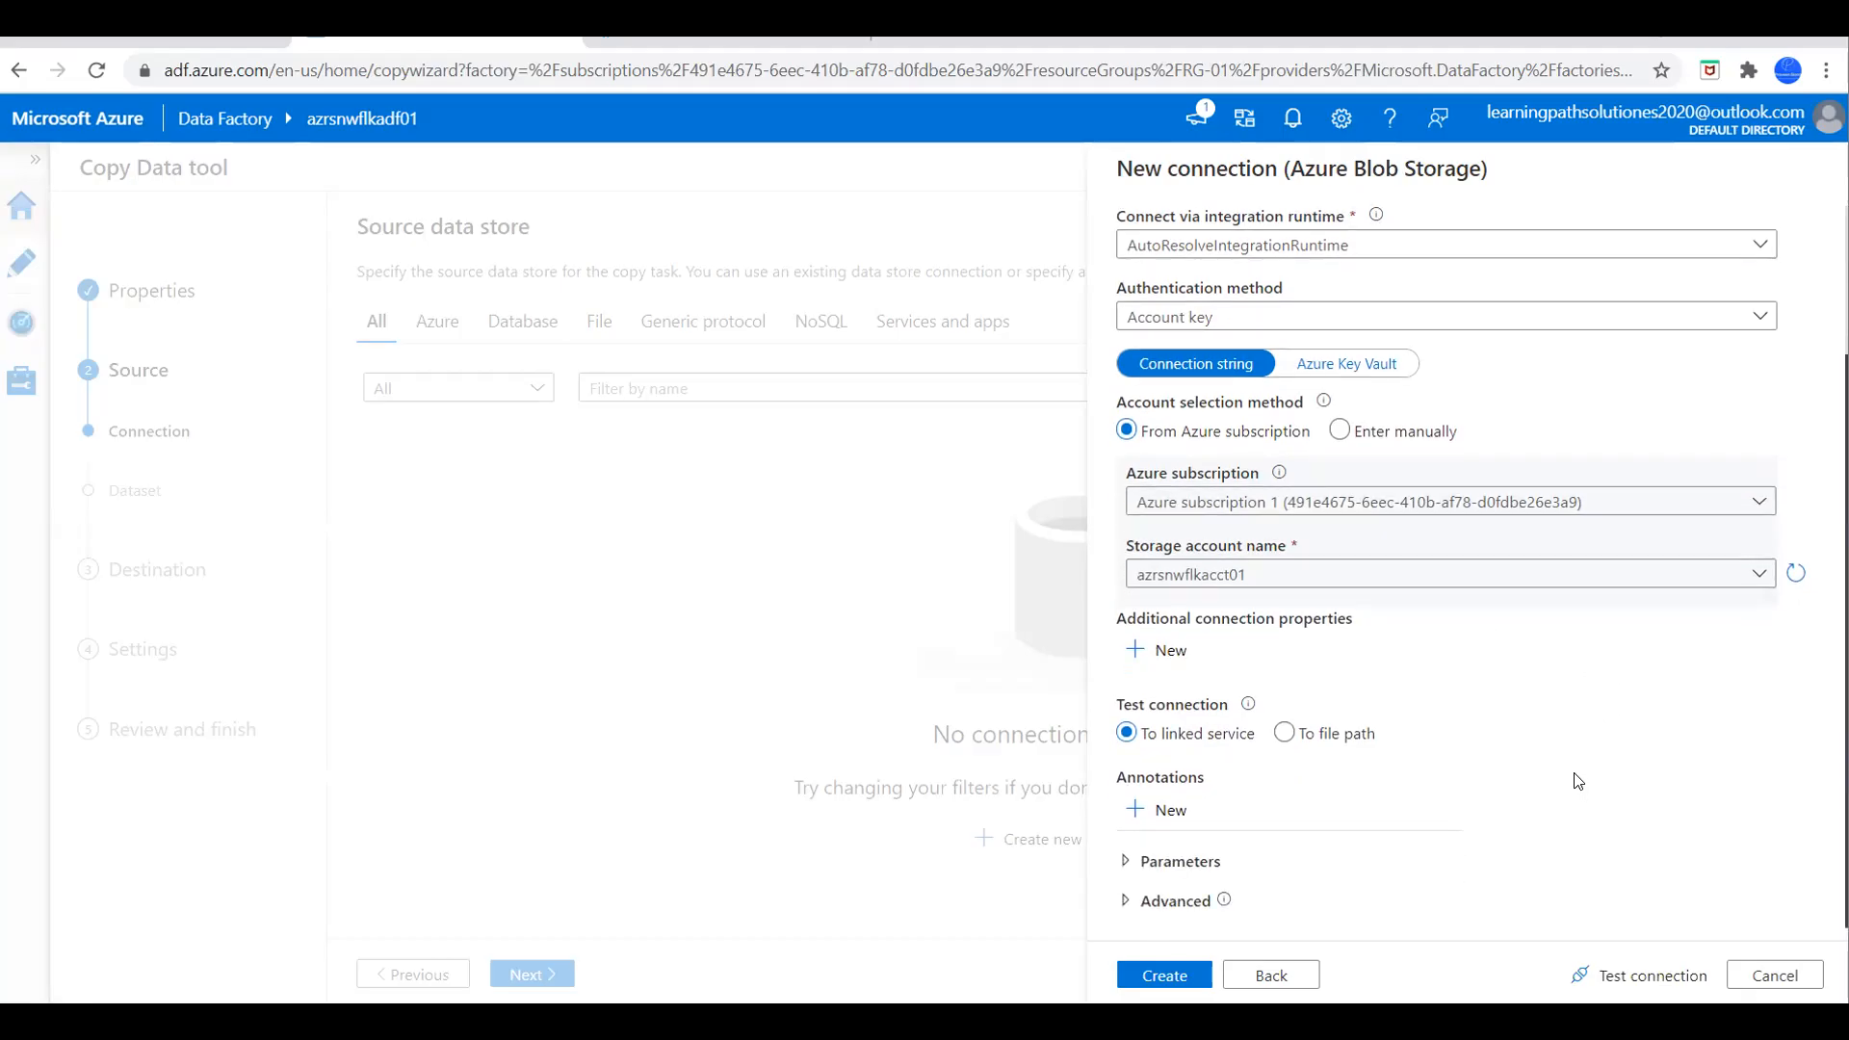
scroll(1577, 780, up, 2)
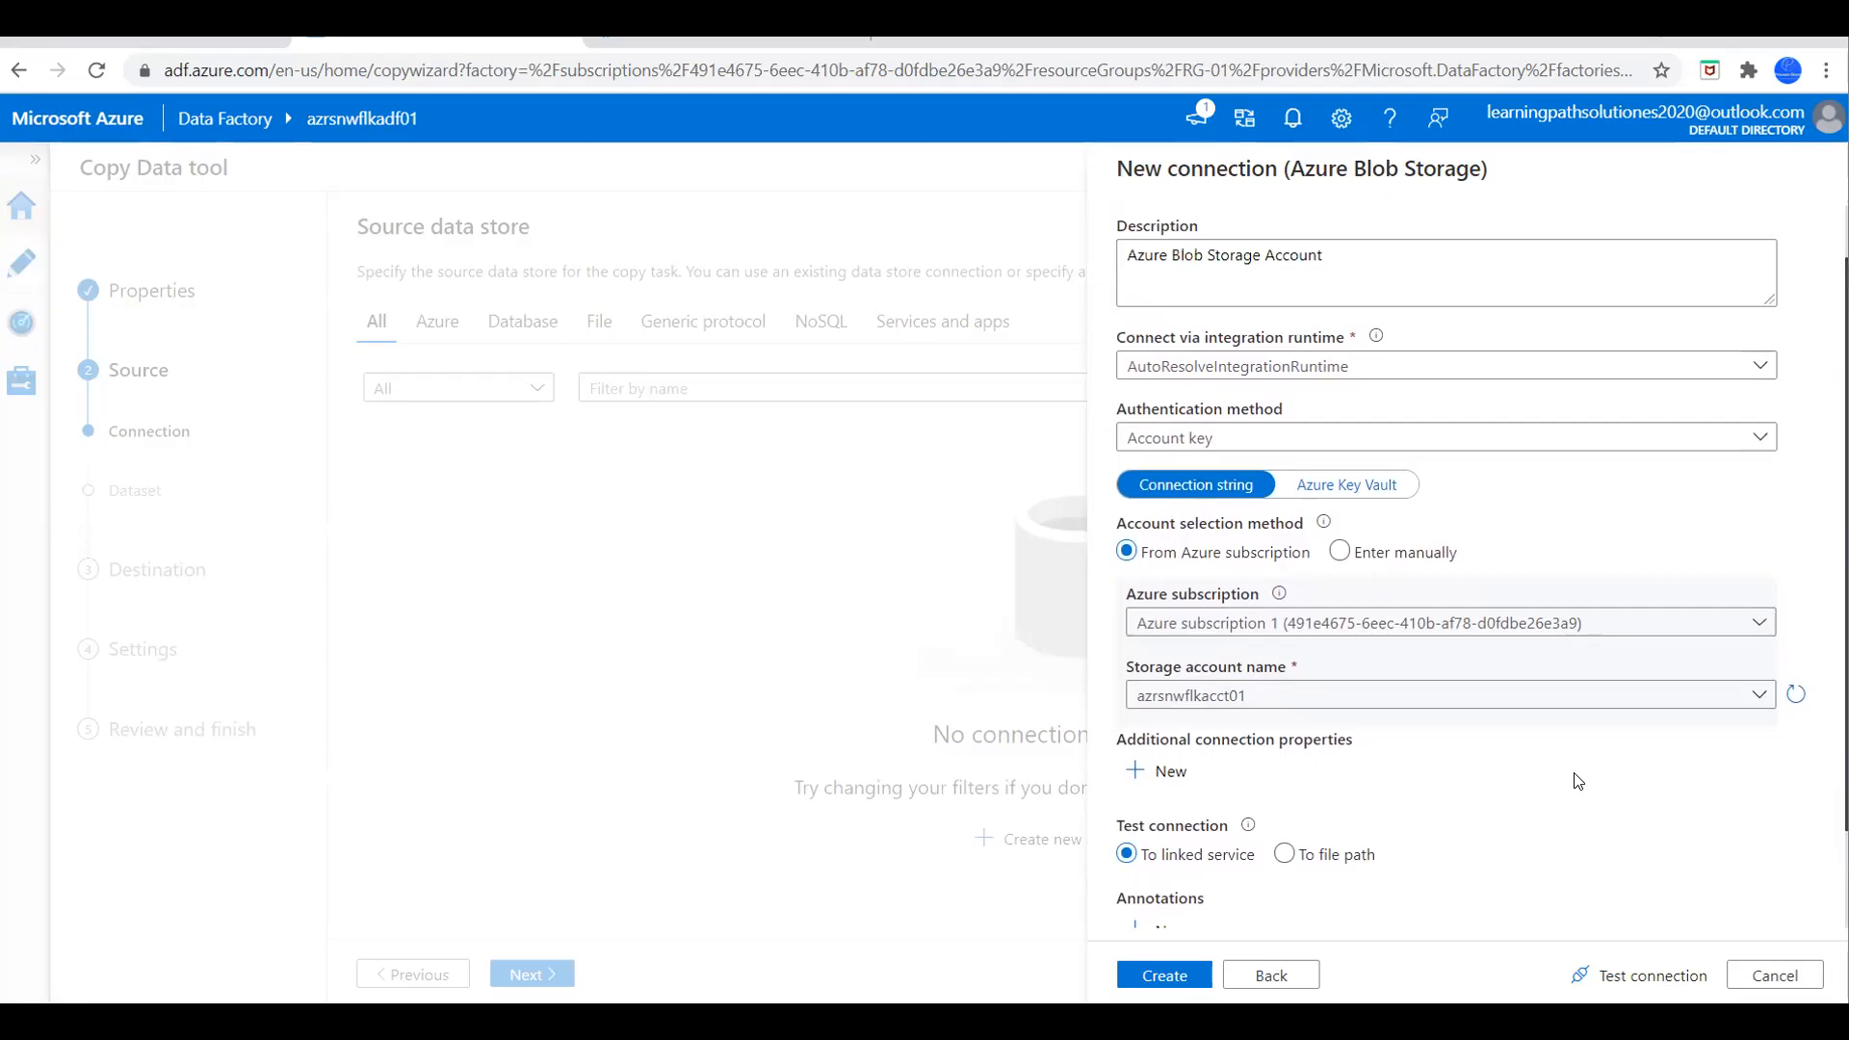
scroll(1575, 778, up, 1)
click(1584, 510)
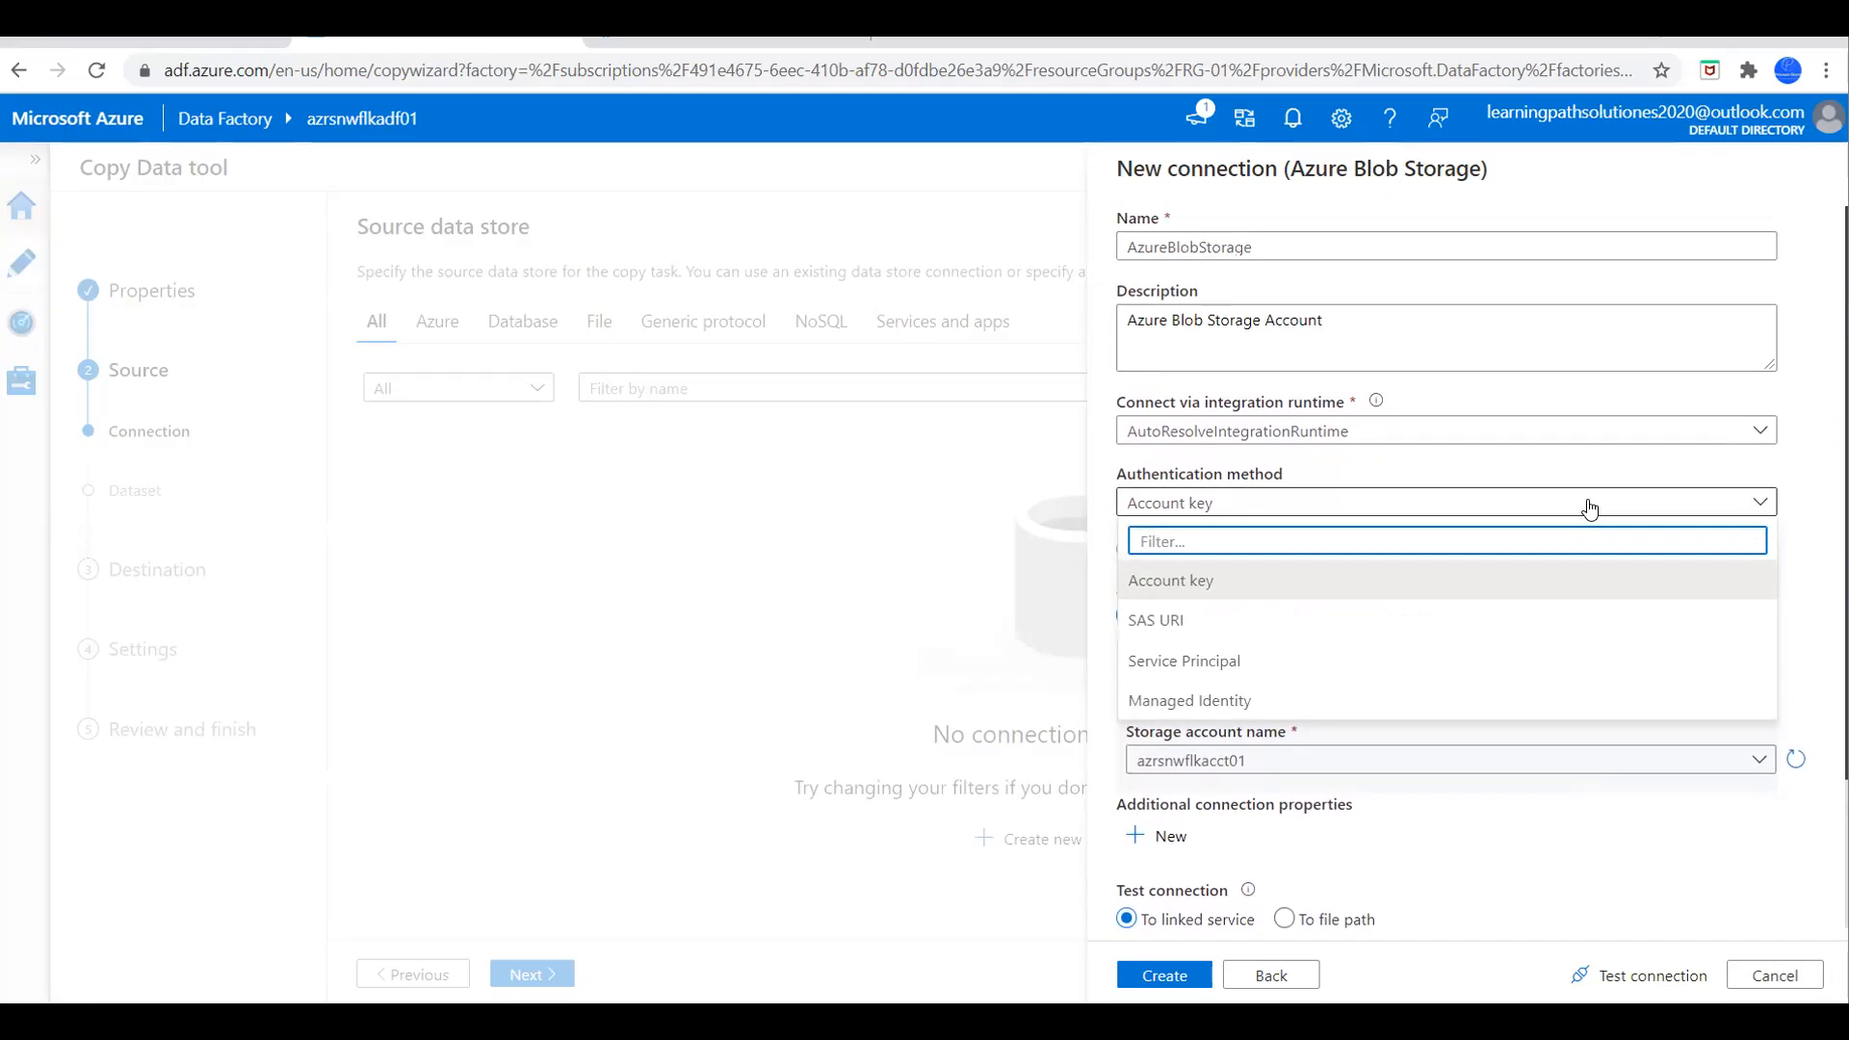
click(1168, 631)
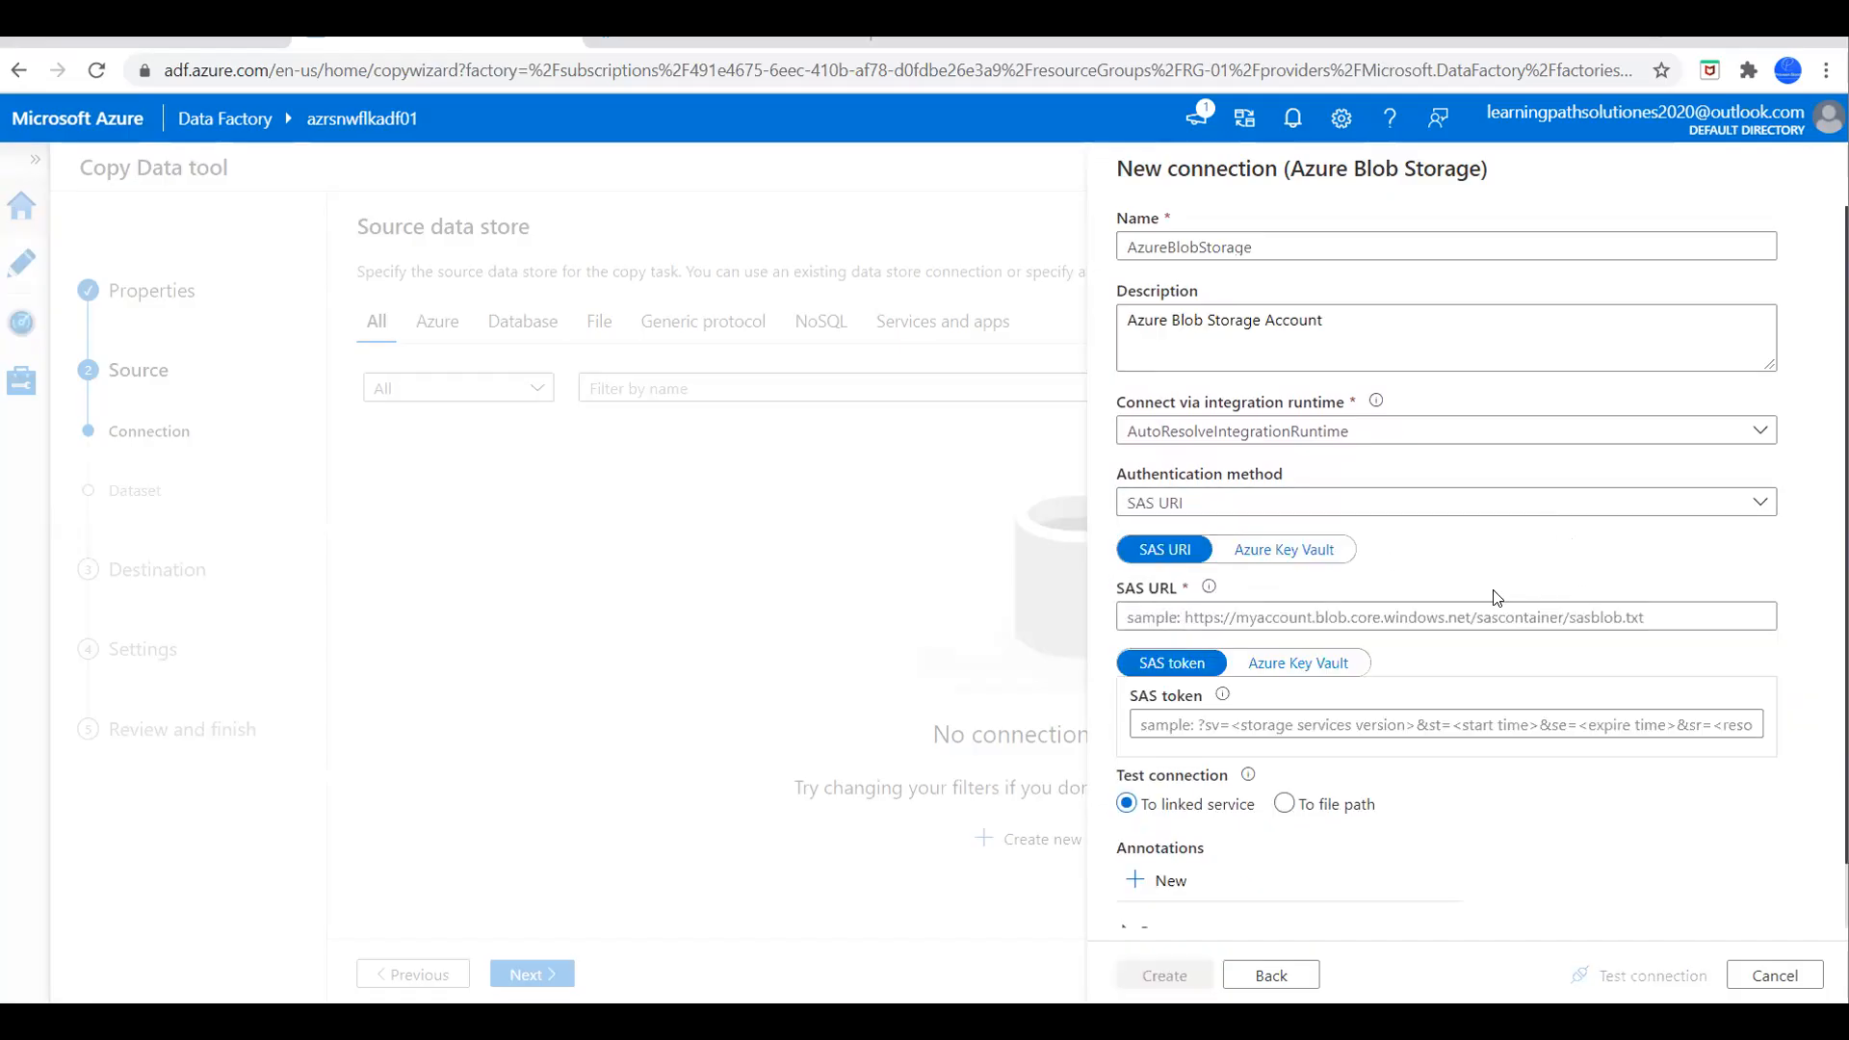
click(1224, 618)
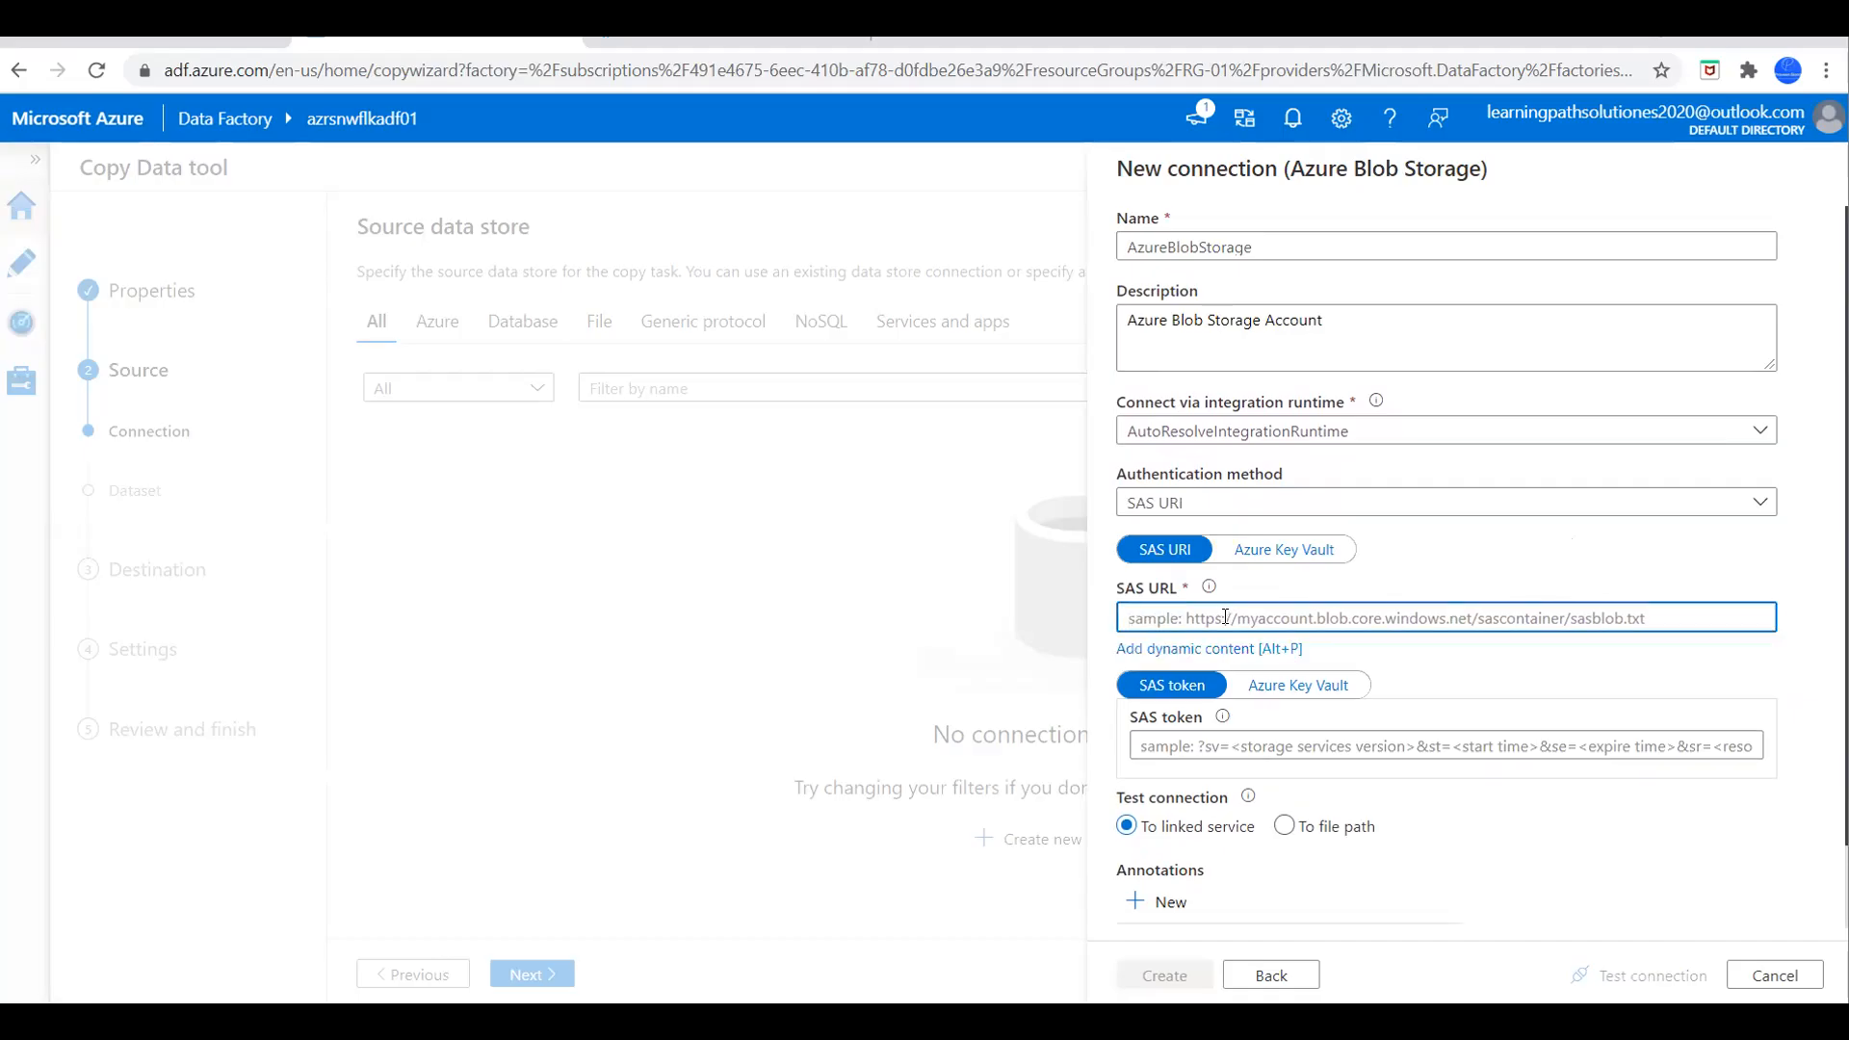
click(1249, 753)
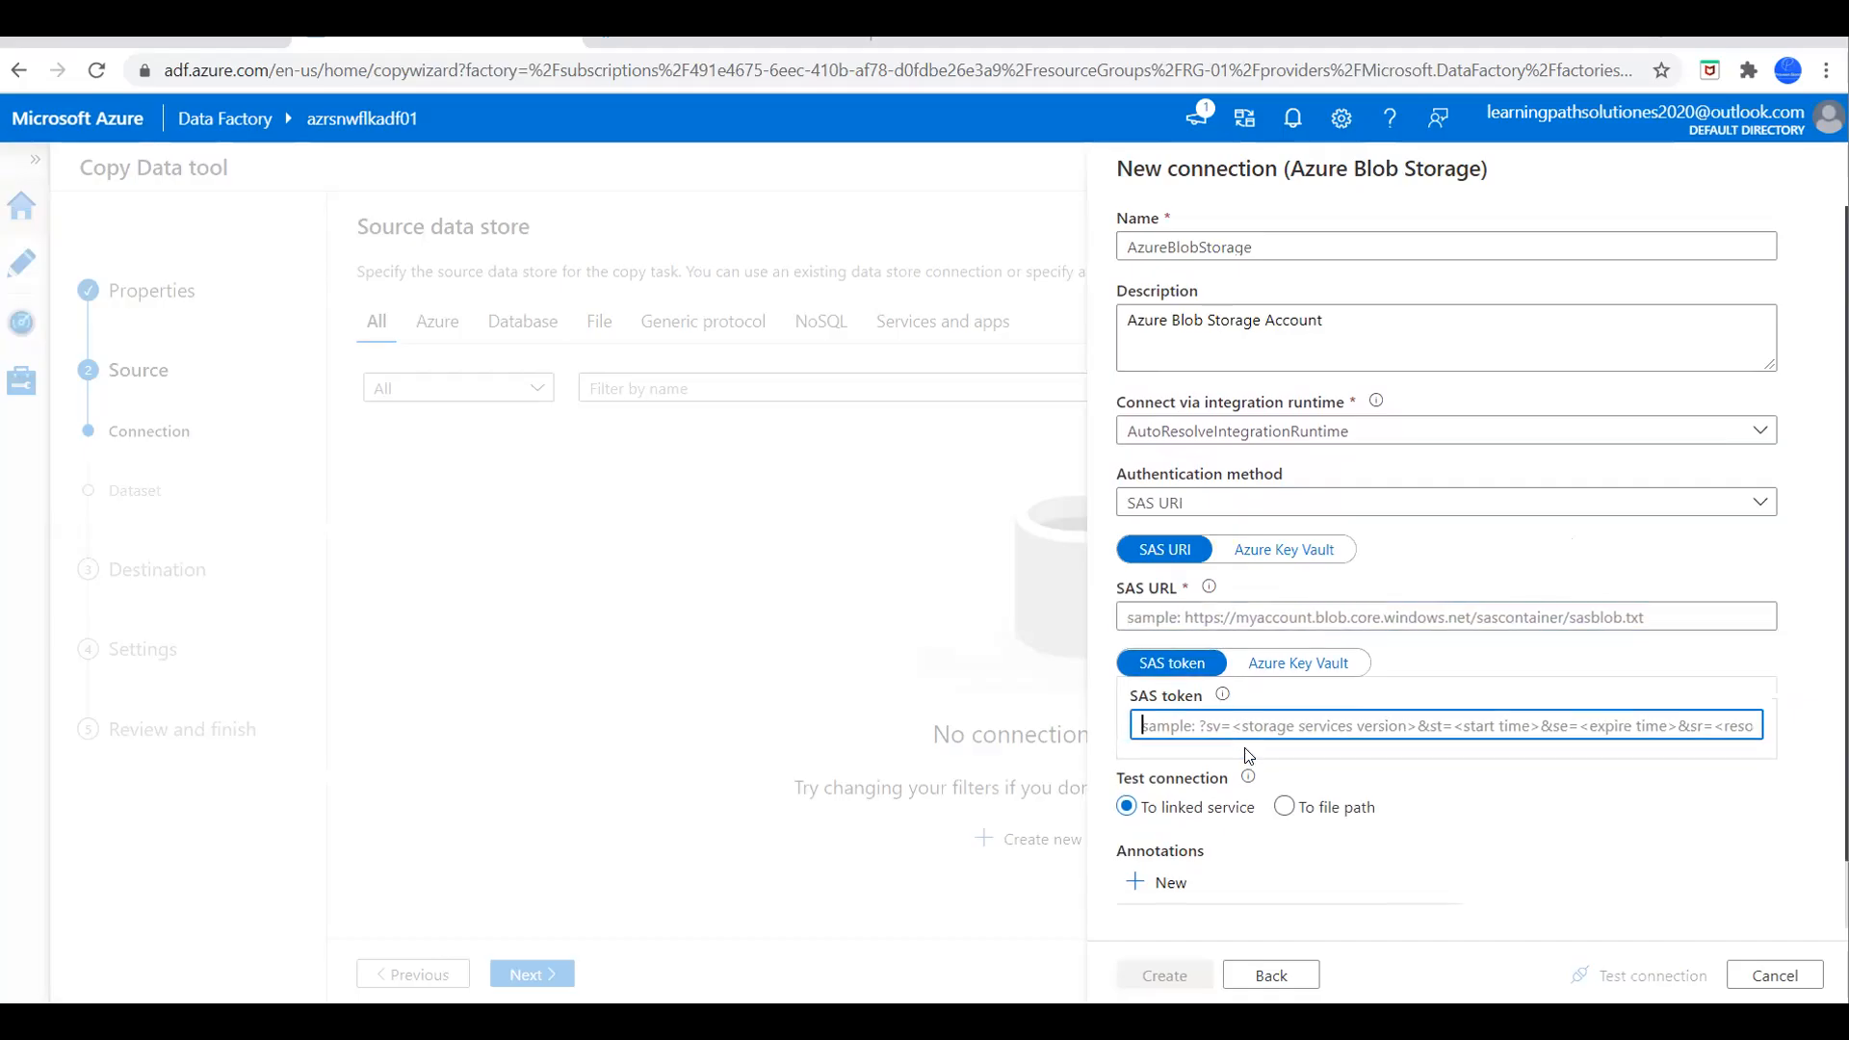
Copy the blob SAS token of airtravel.csv from the Azure portal and paste it into a maximized new Notepad document.
click(147, 46)
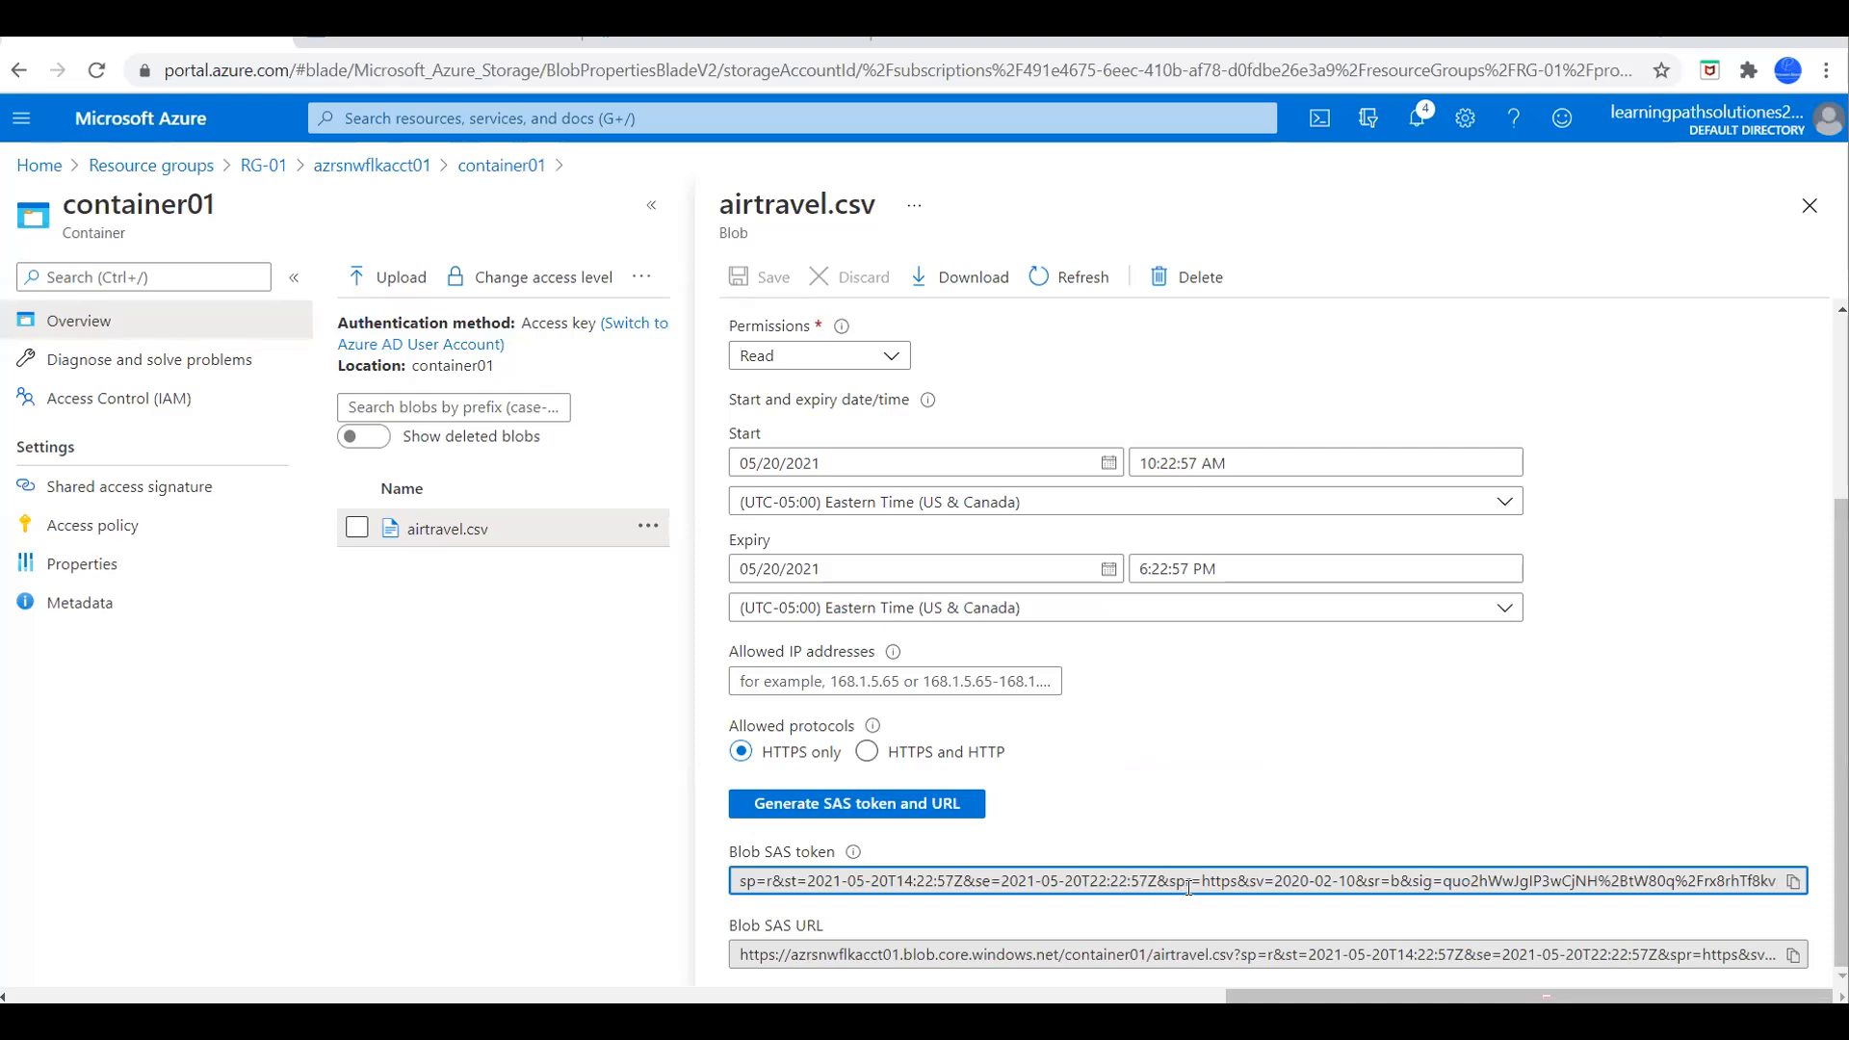
scroll(1188, 886, left, 3)
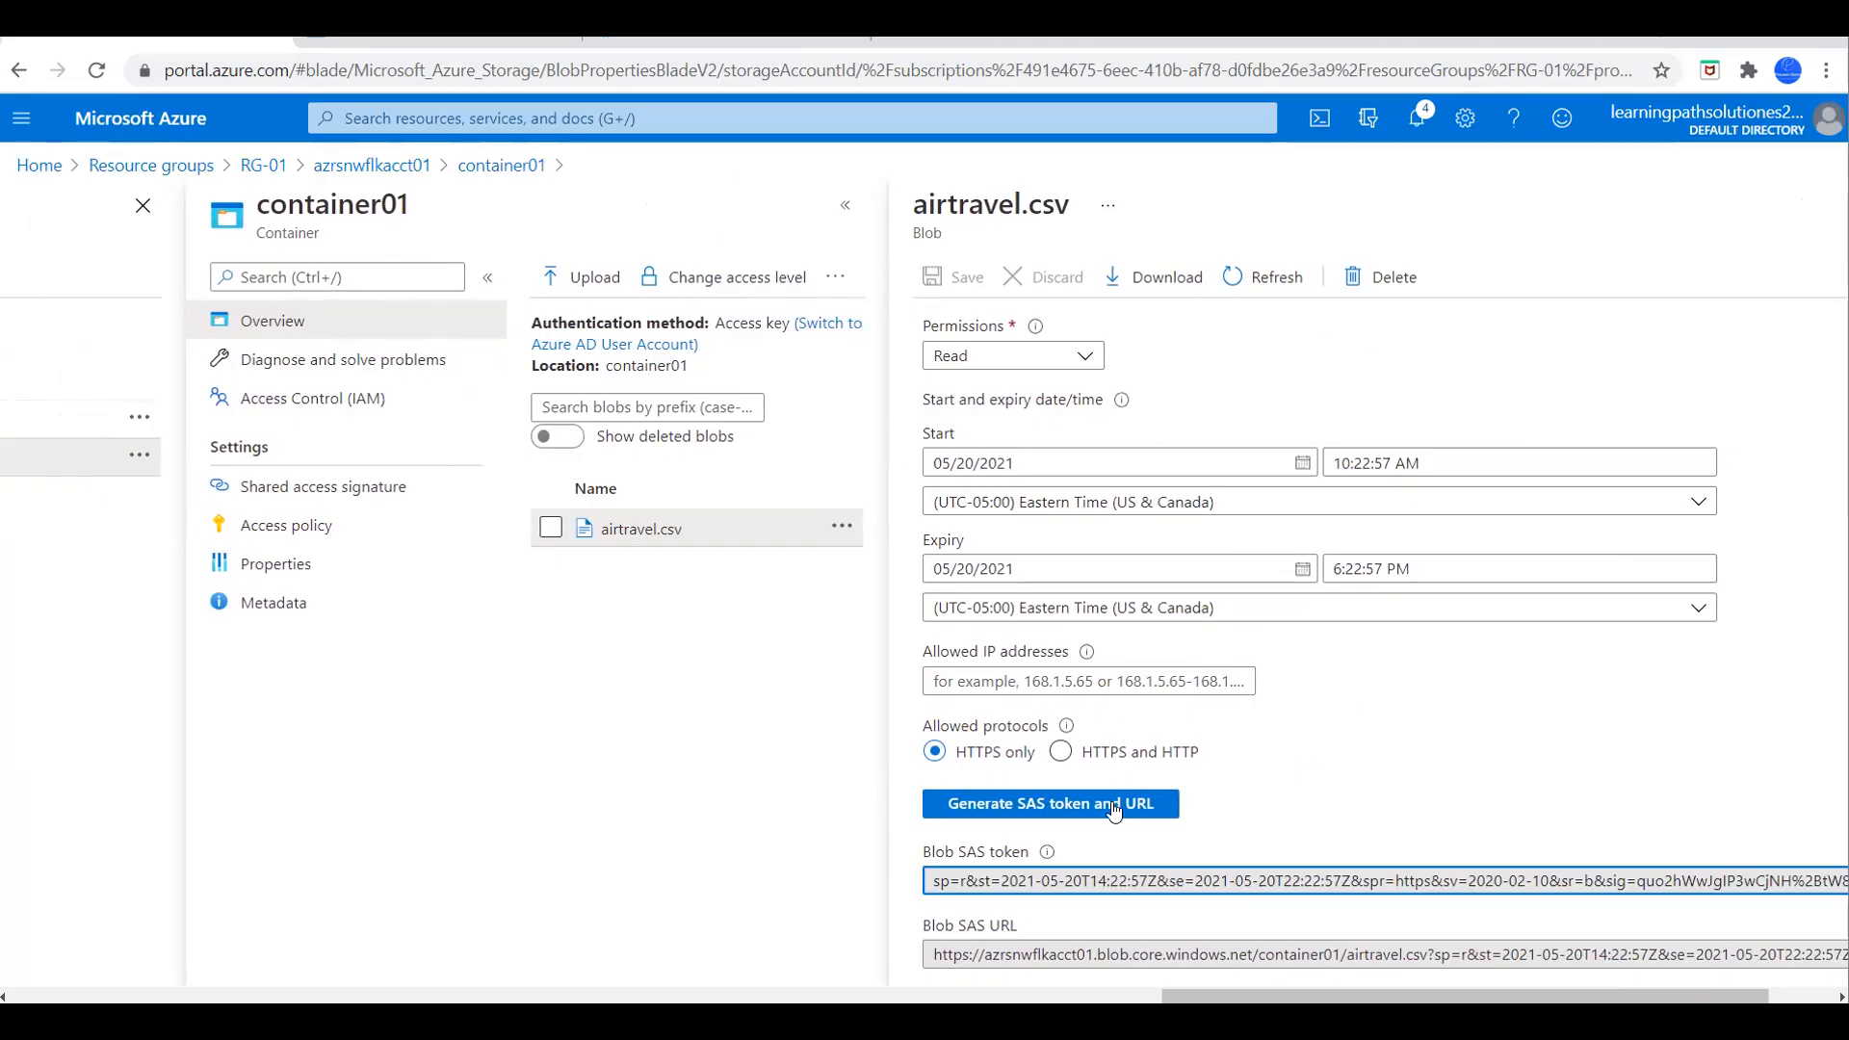
click(1109, 885)
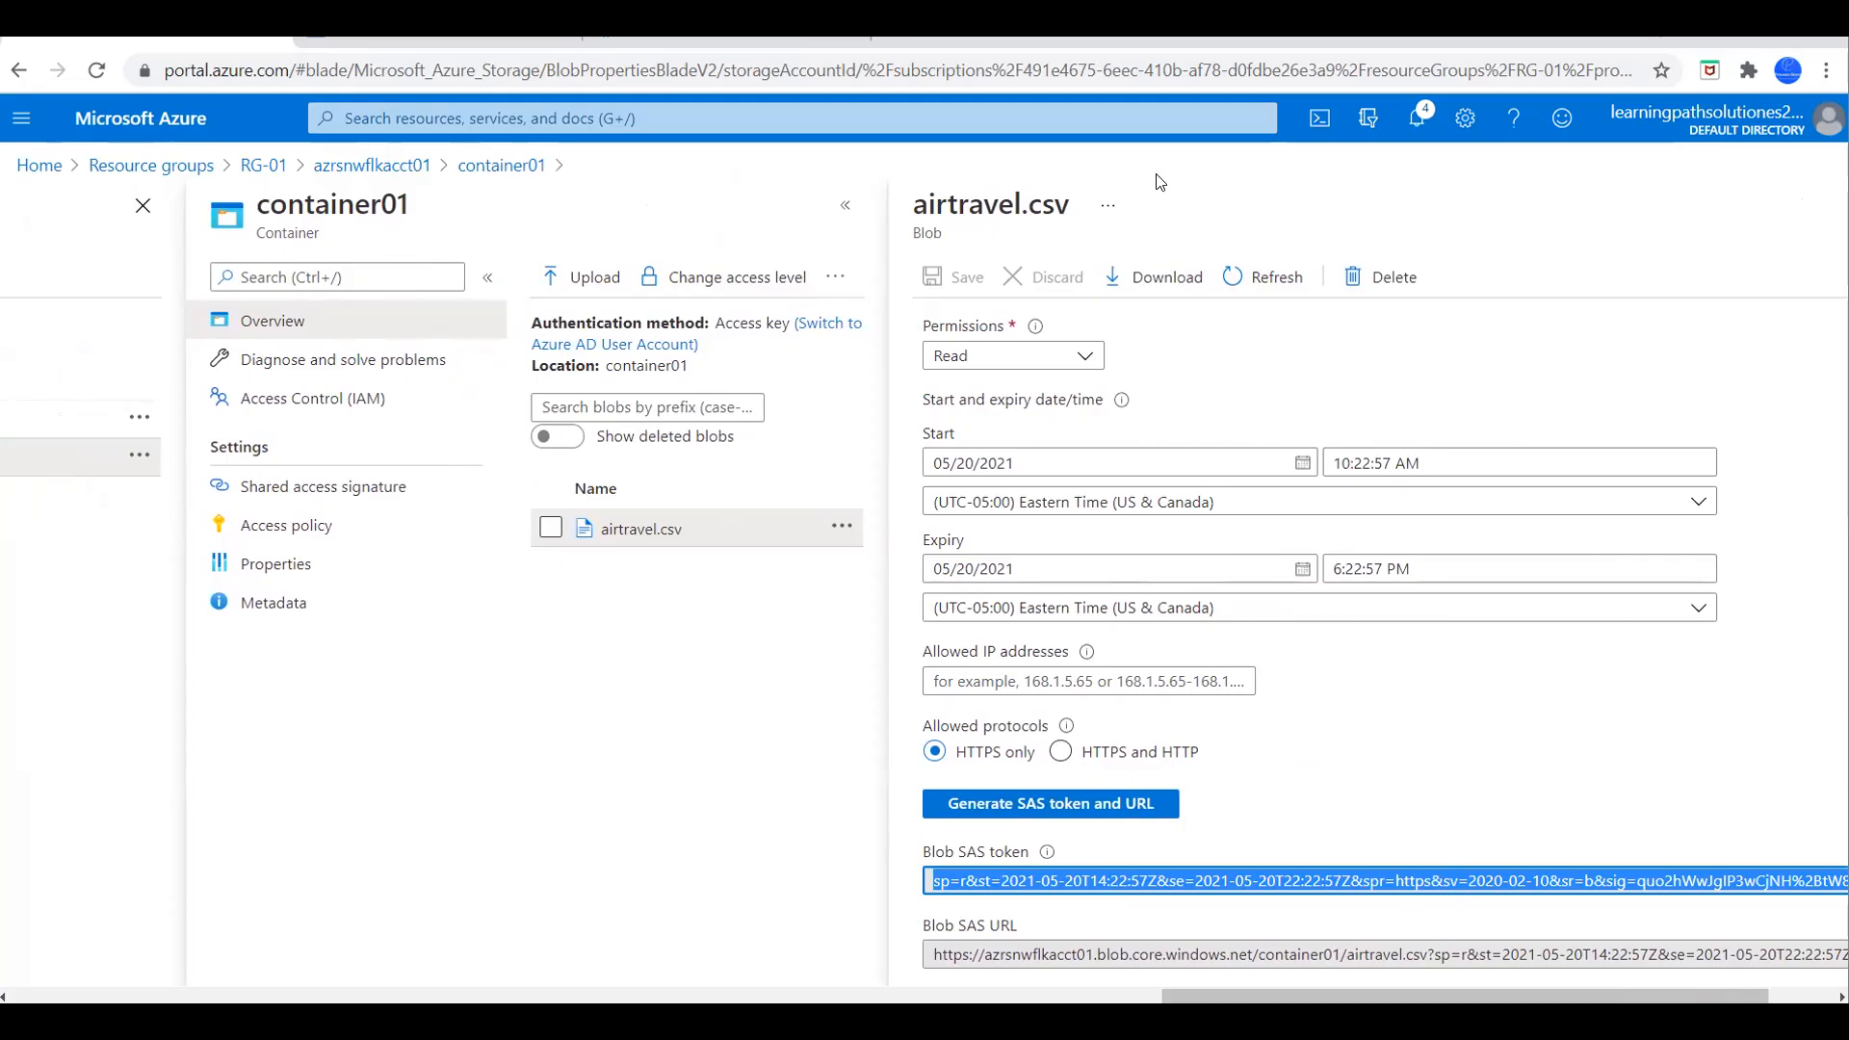
key(super)
text(no)
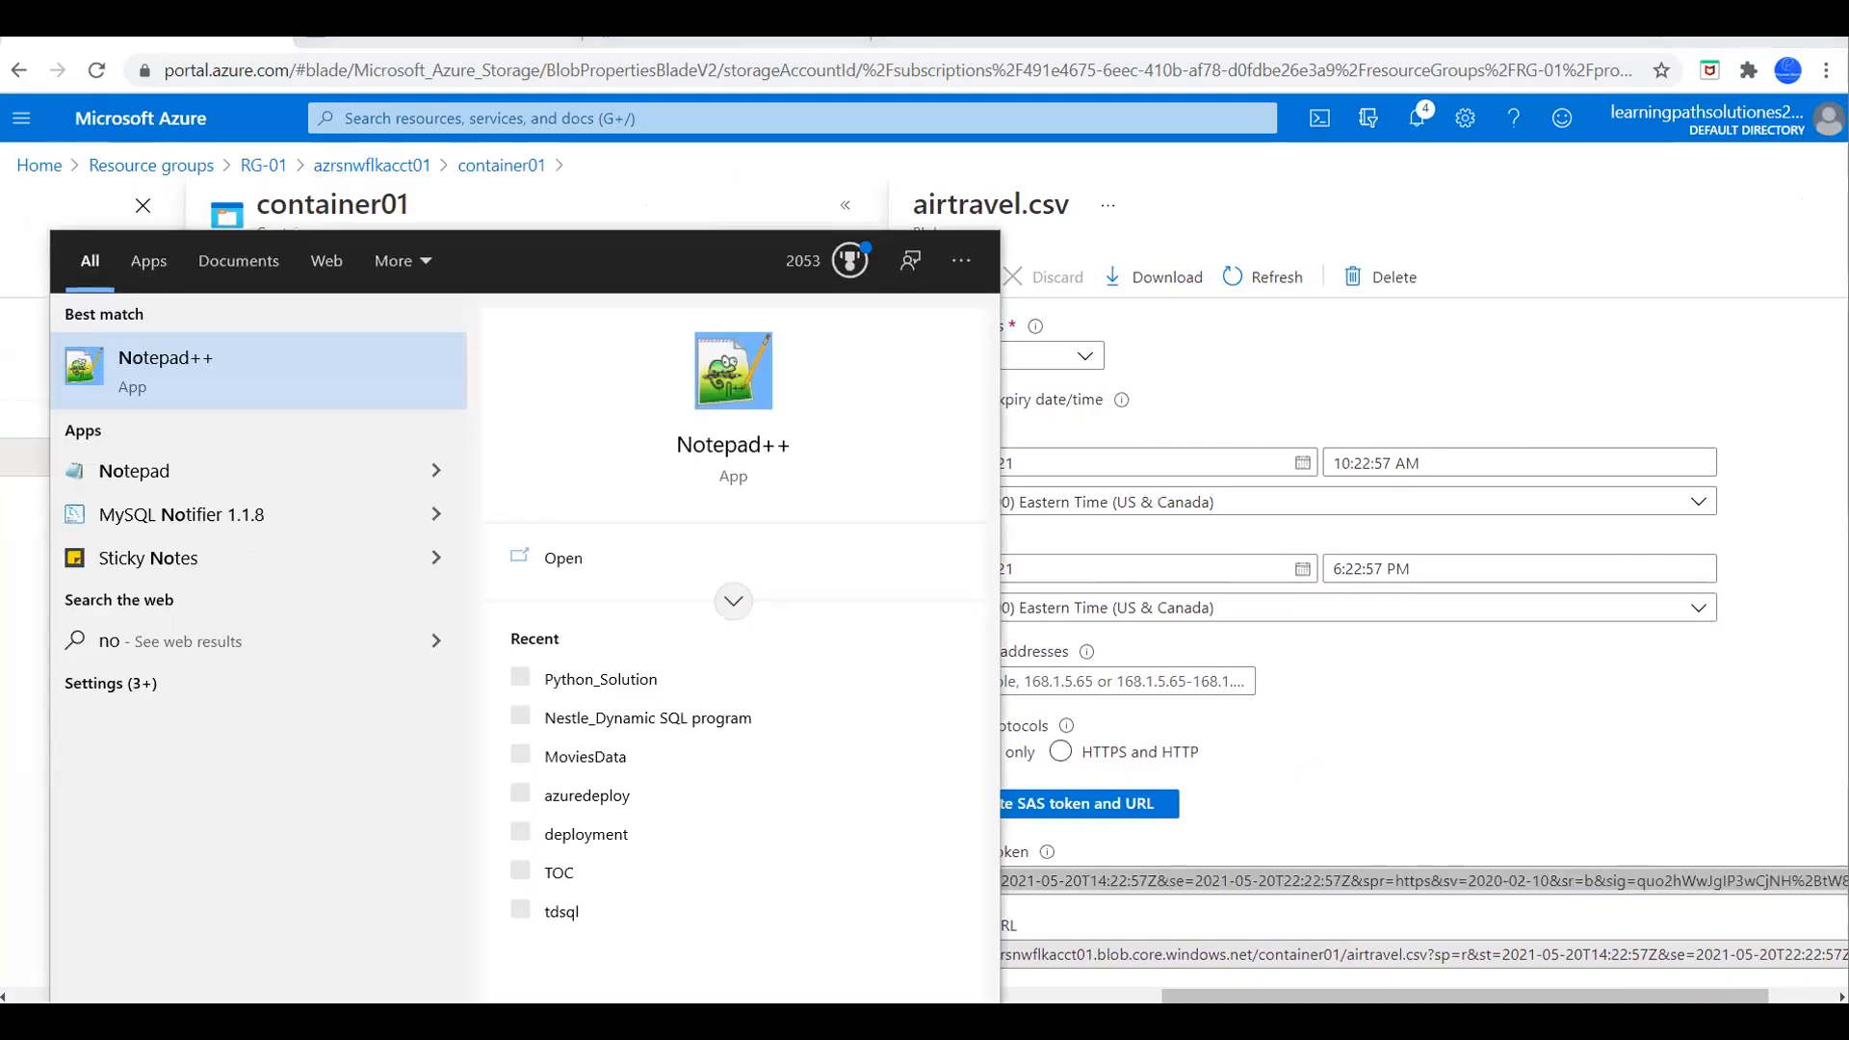
text(t)
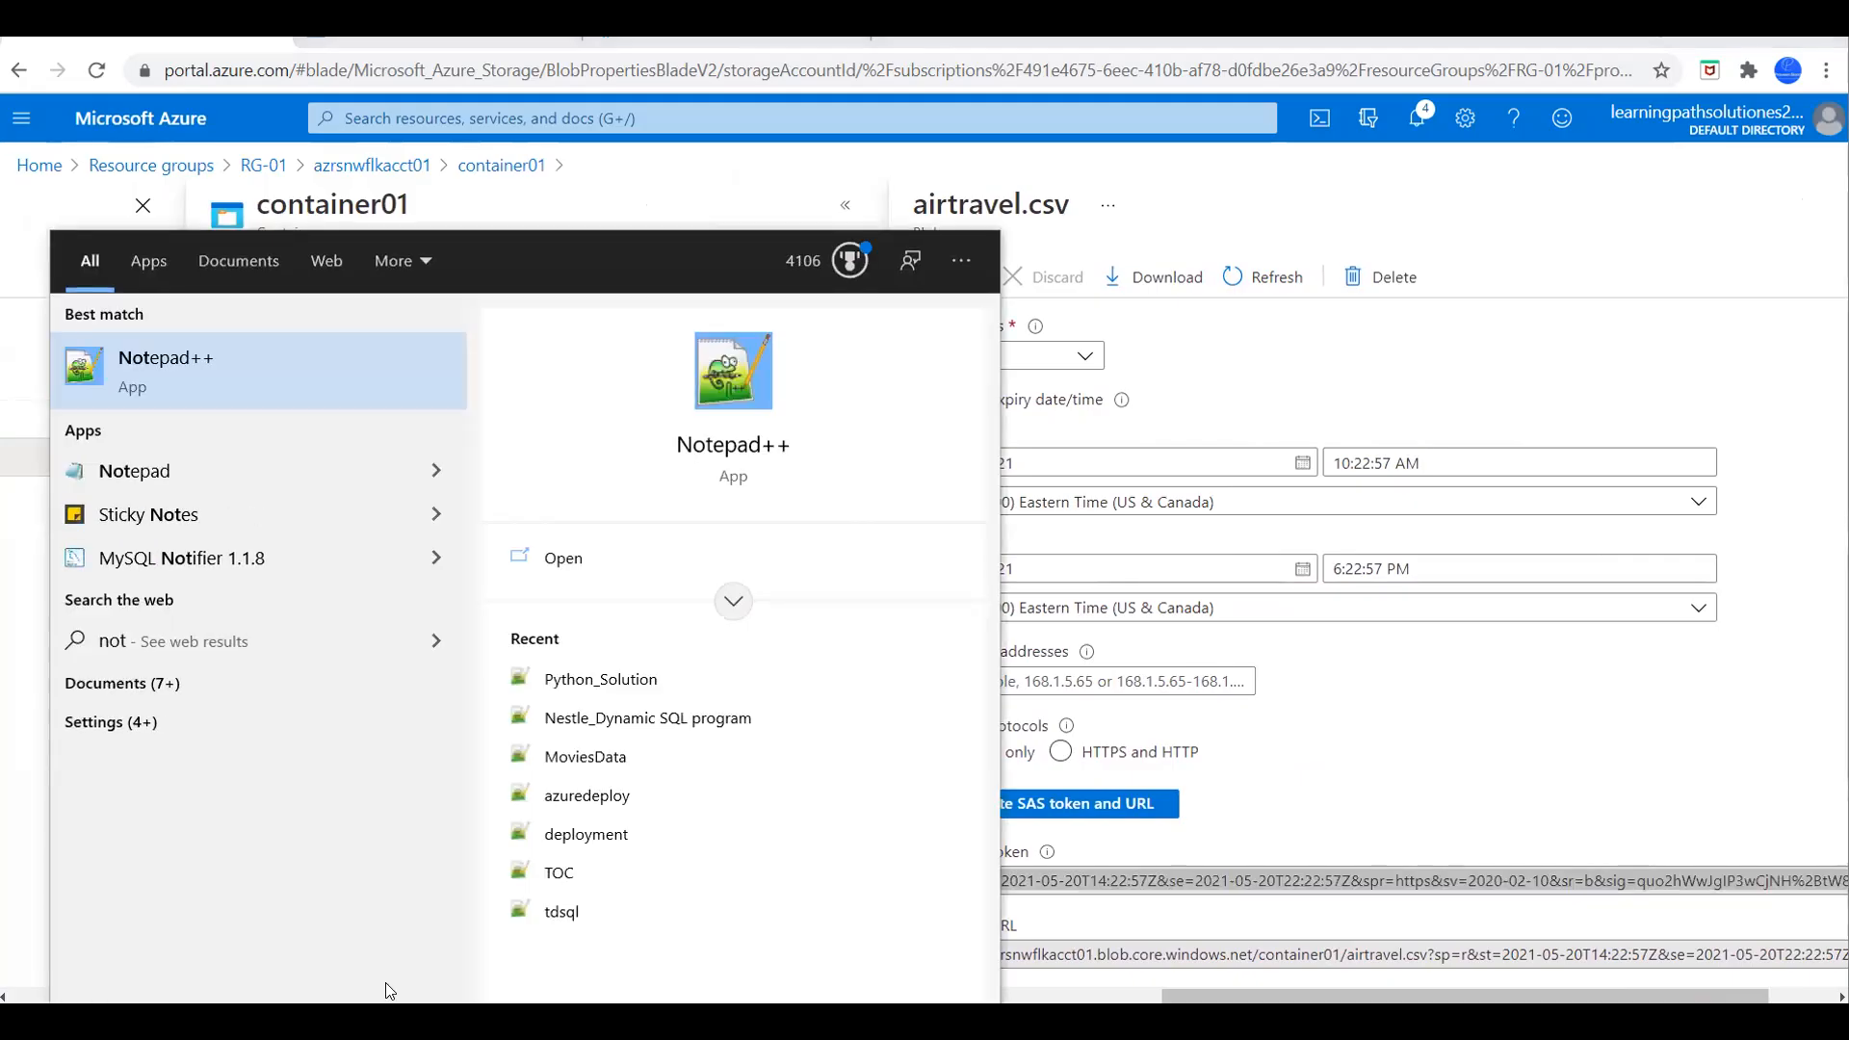
click(144, 488)
key(ctrl+v)
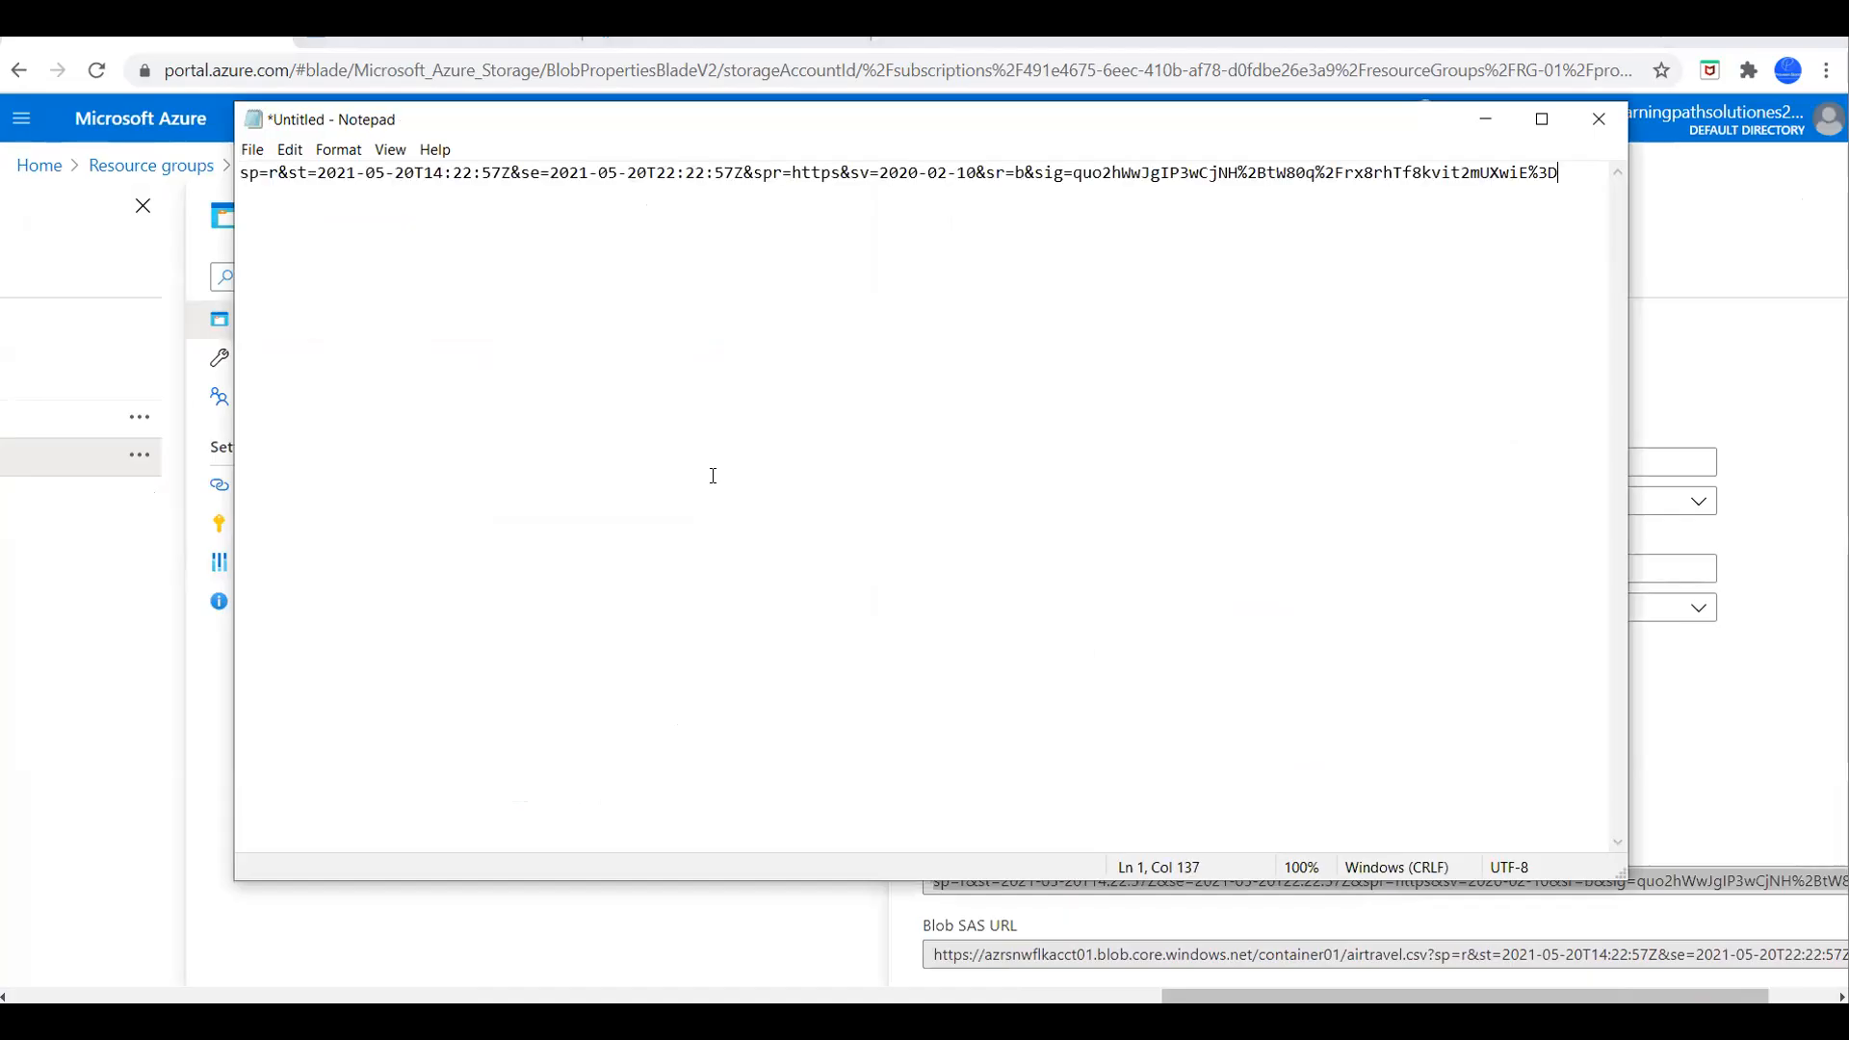
click(1542, 118)
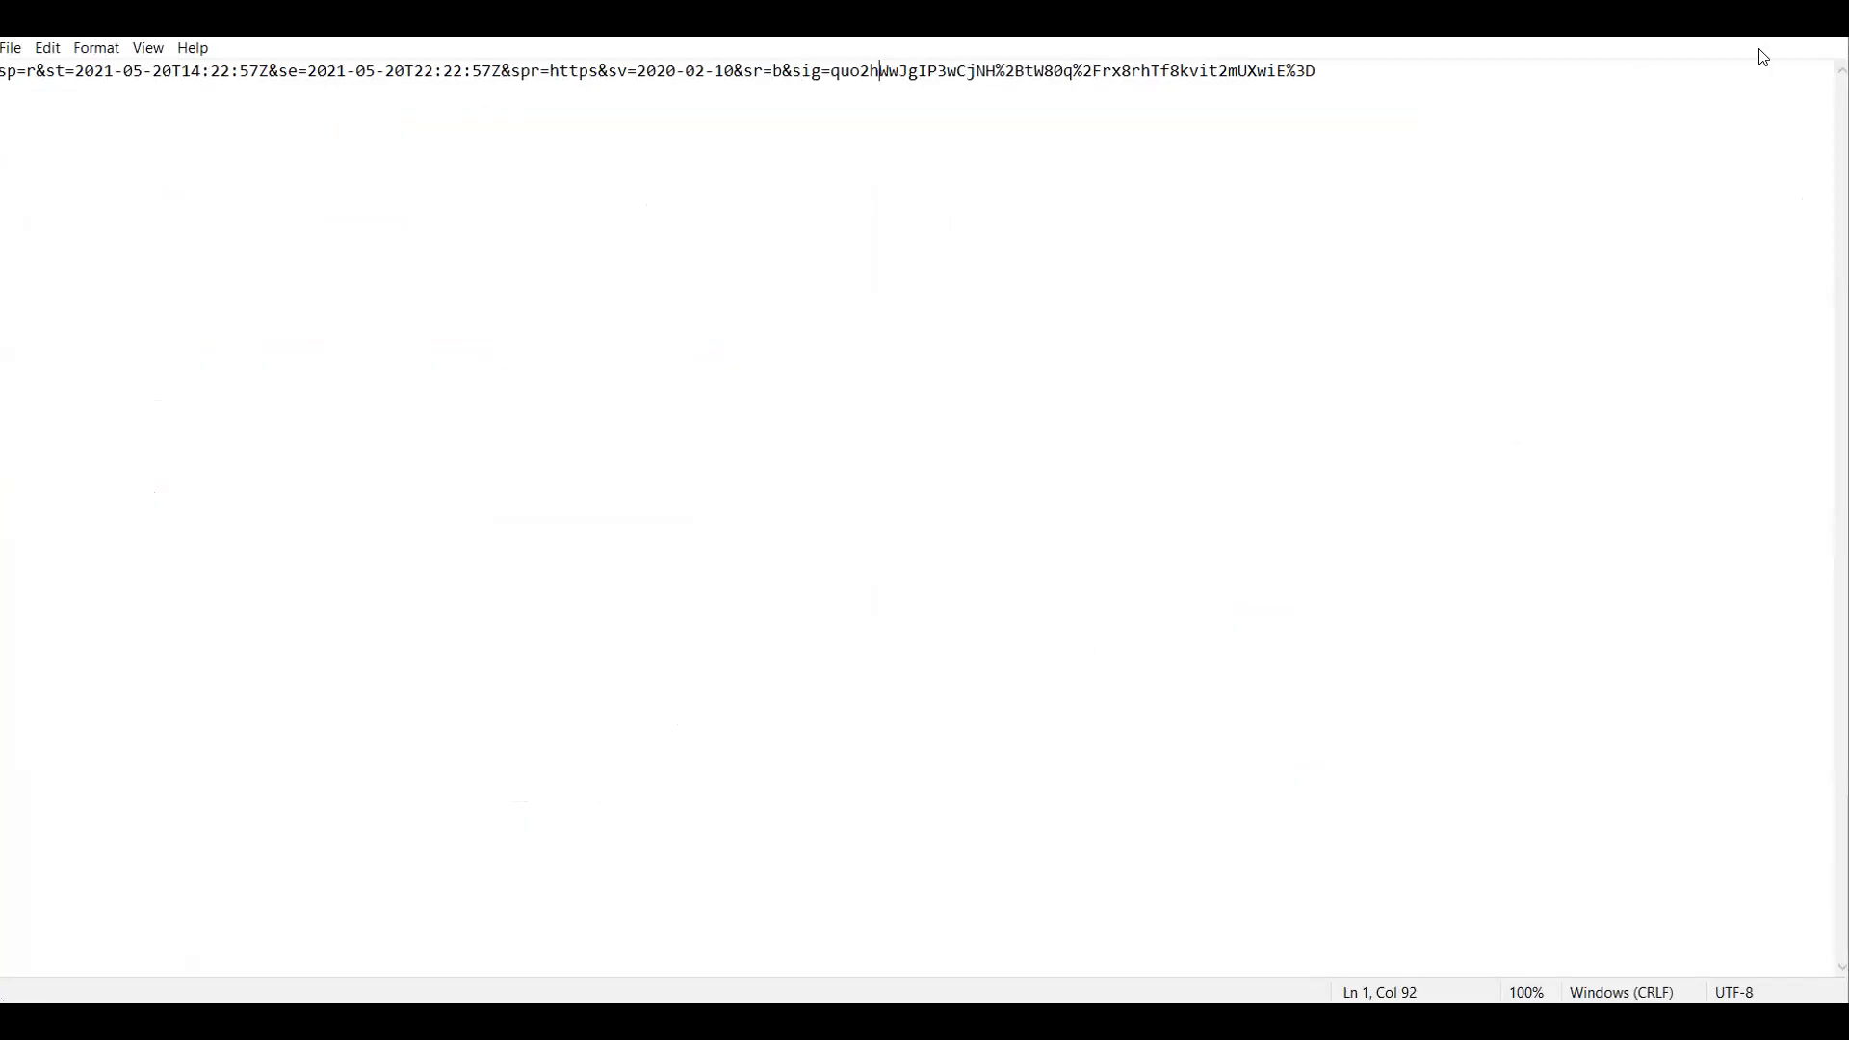
Copy the blob SAS URL of airtravel.csv from the Azure portal and paste it below the SAS token in Notepad.
key(alt+Tab)
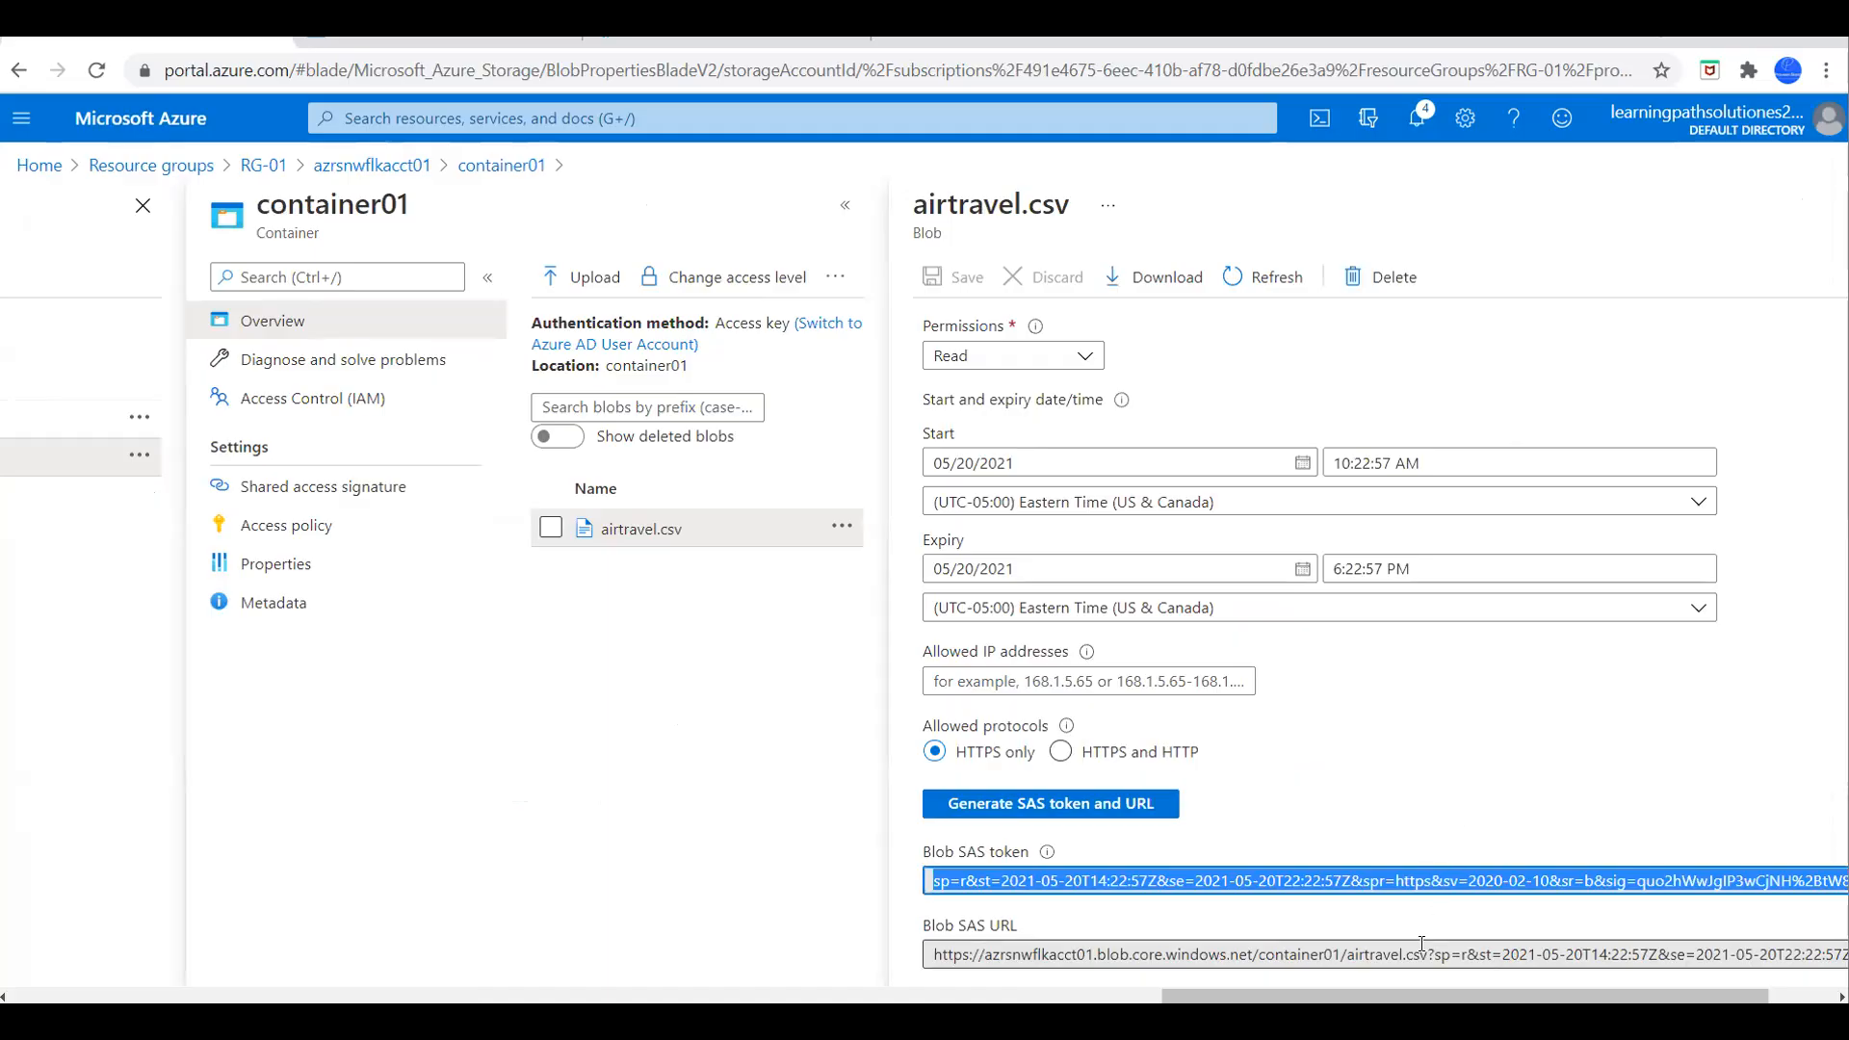
drag(1242, 993, 1394, 998)
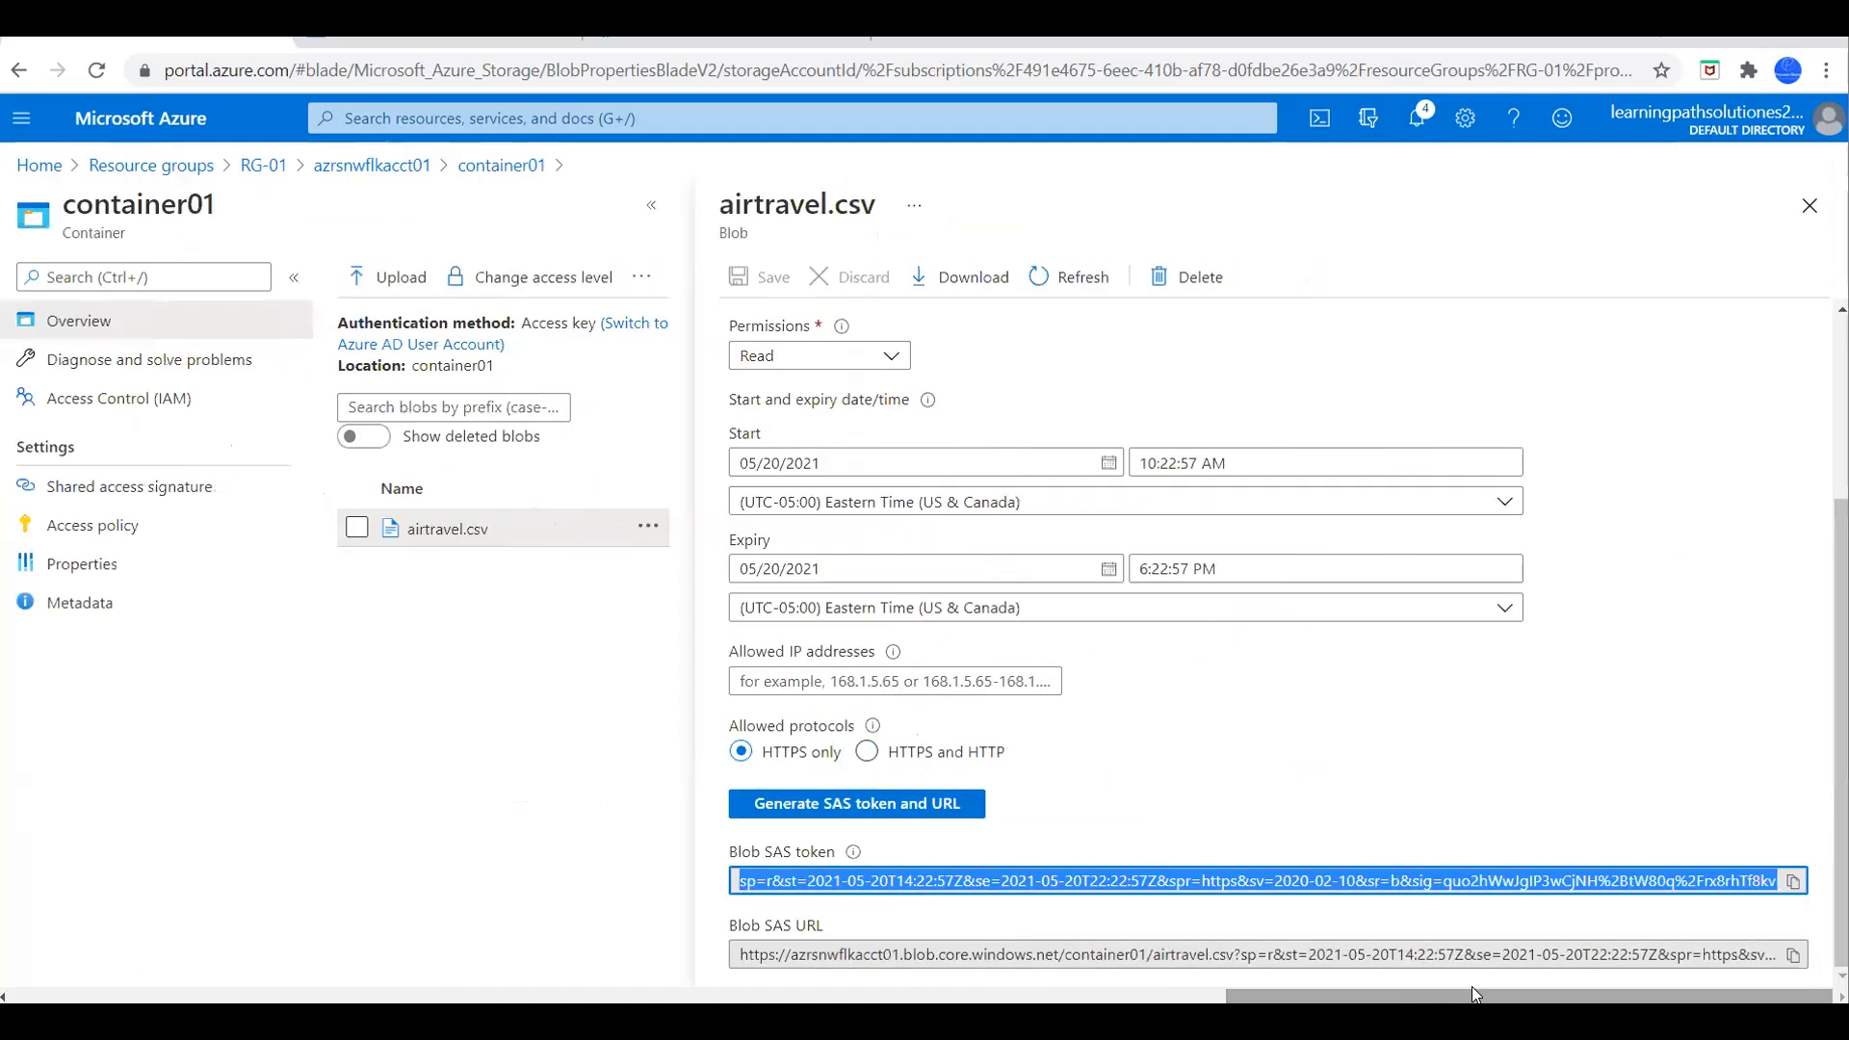
click(1793, 955)
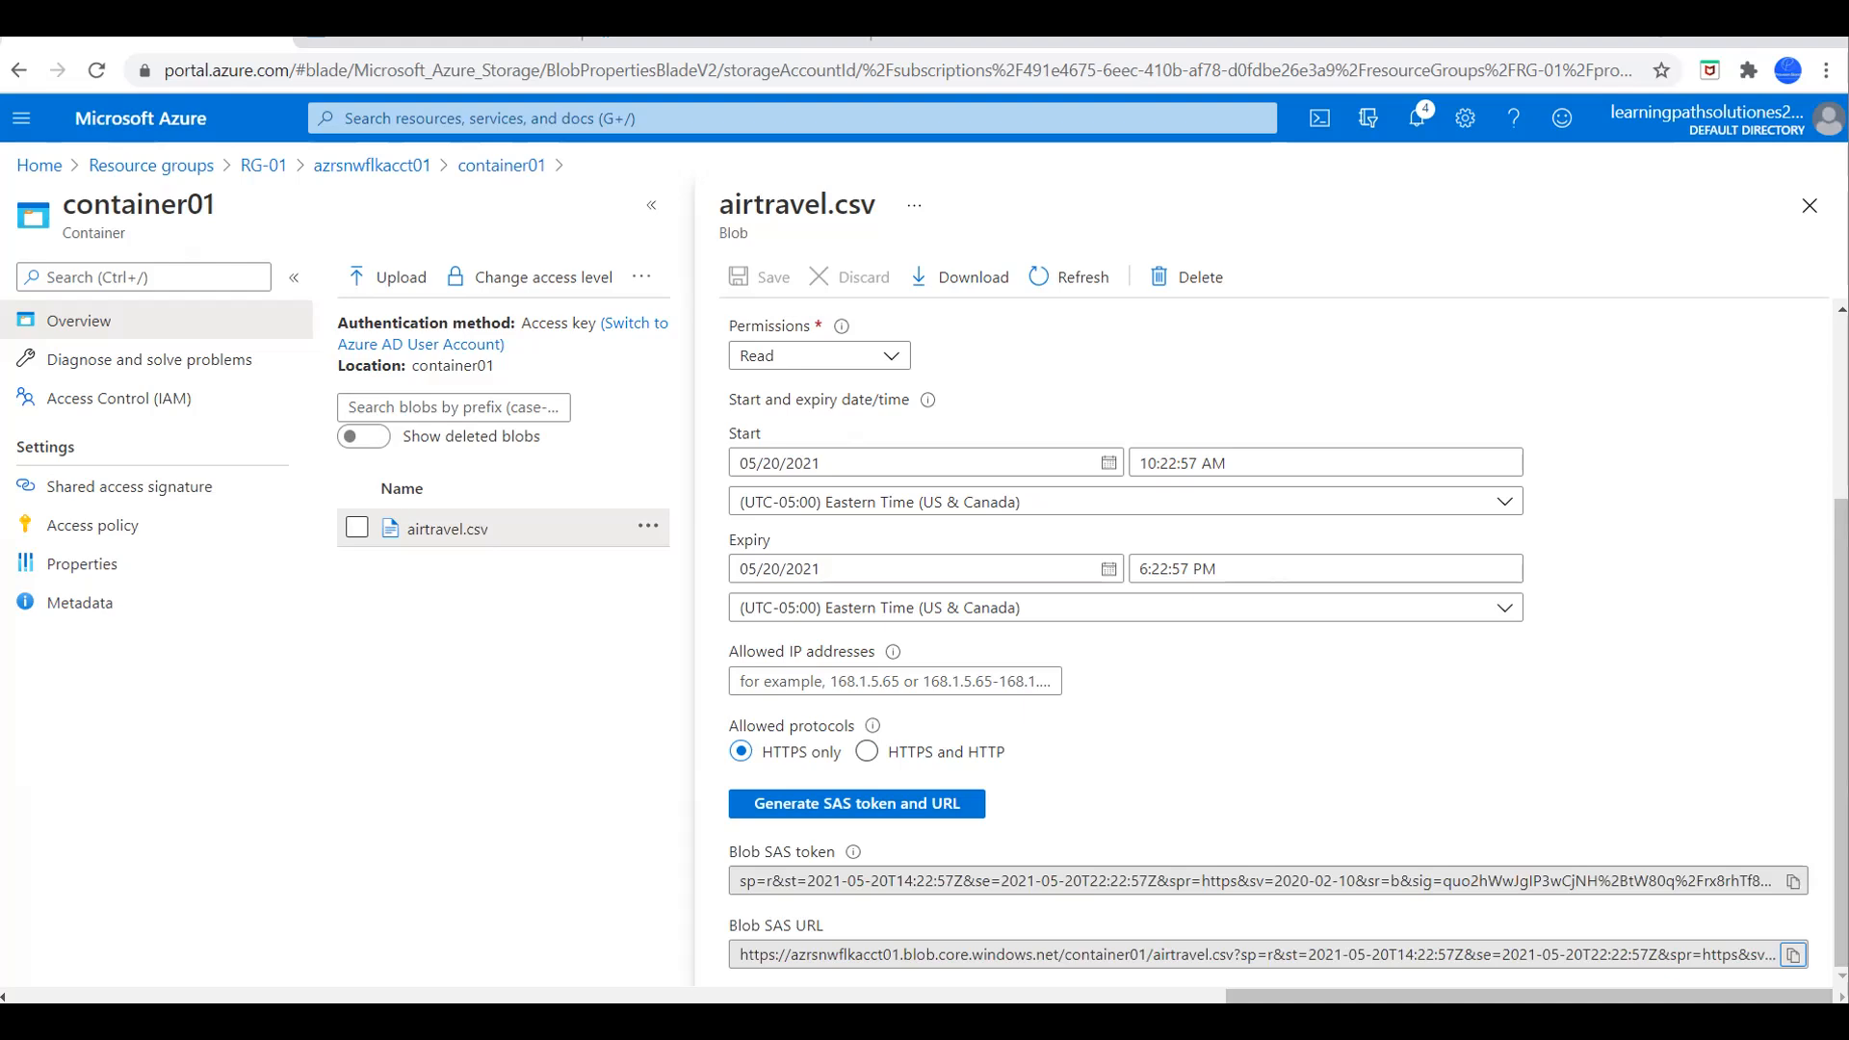
key(alt+Tab)
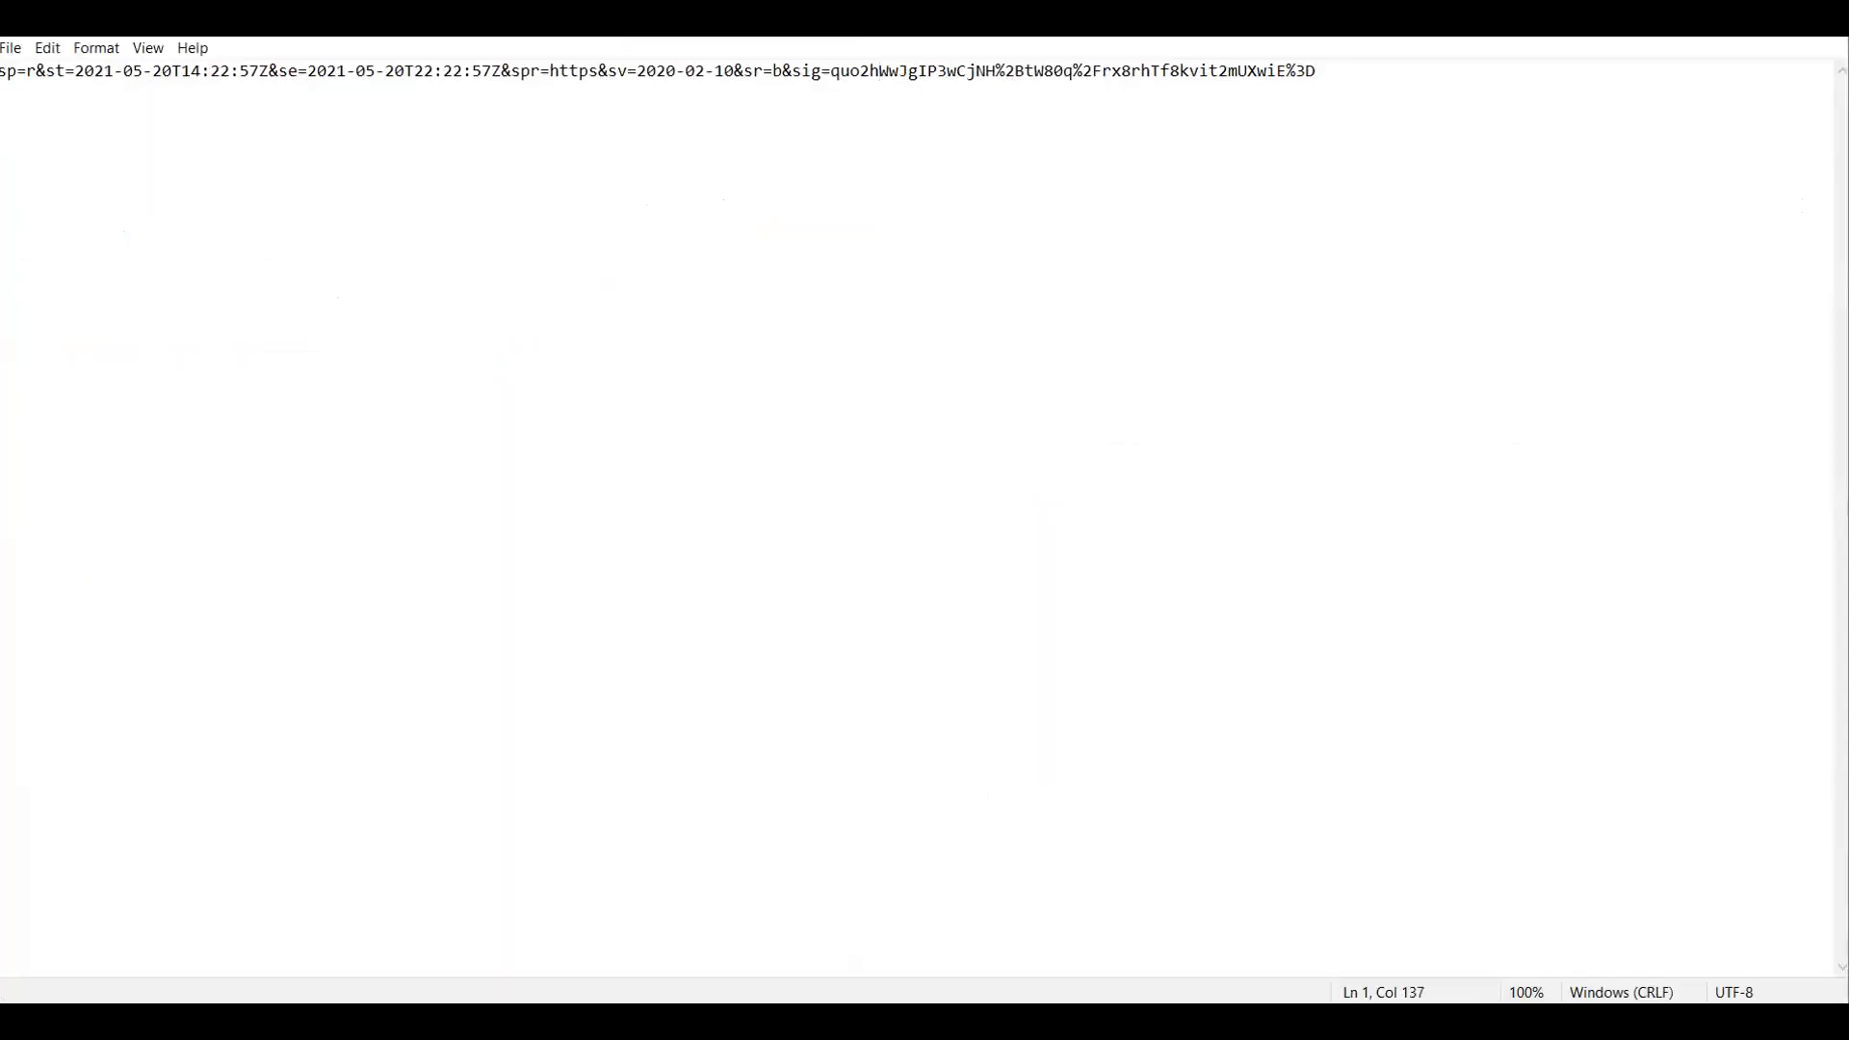
key(ctrl+v)
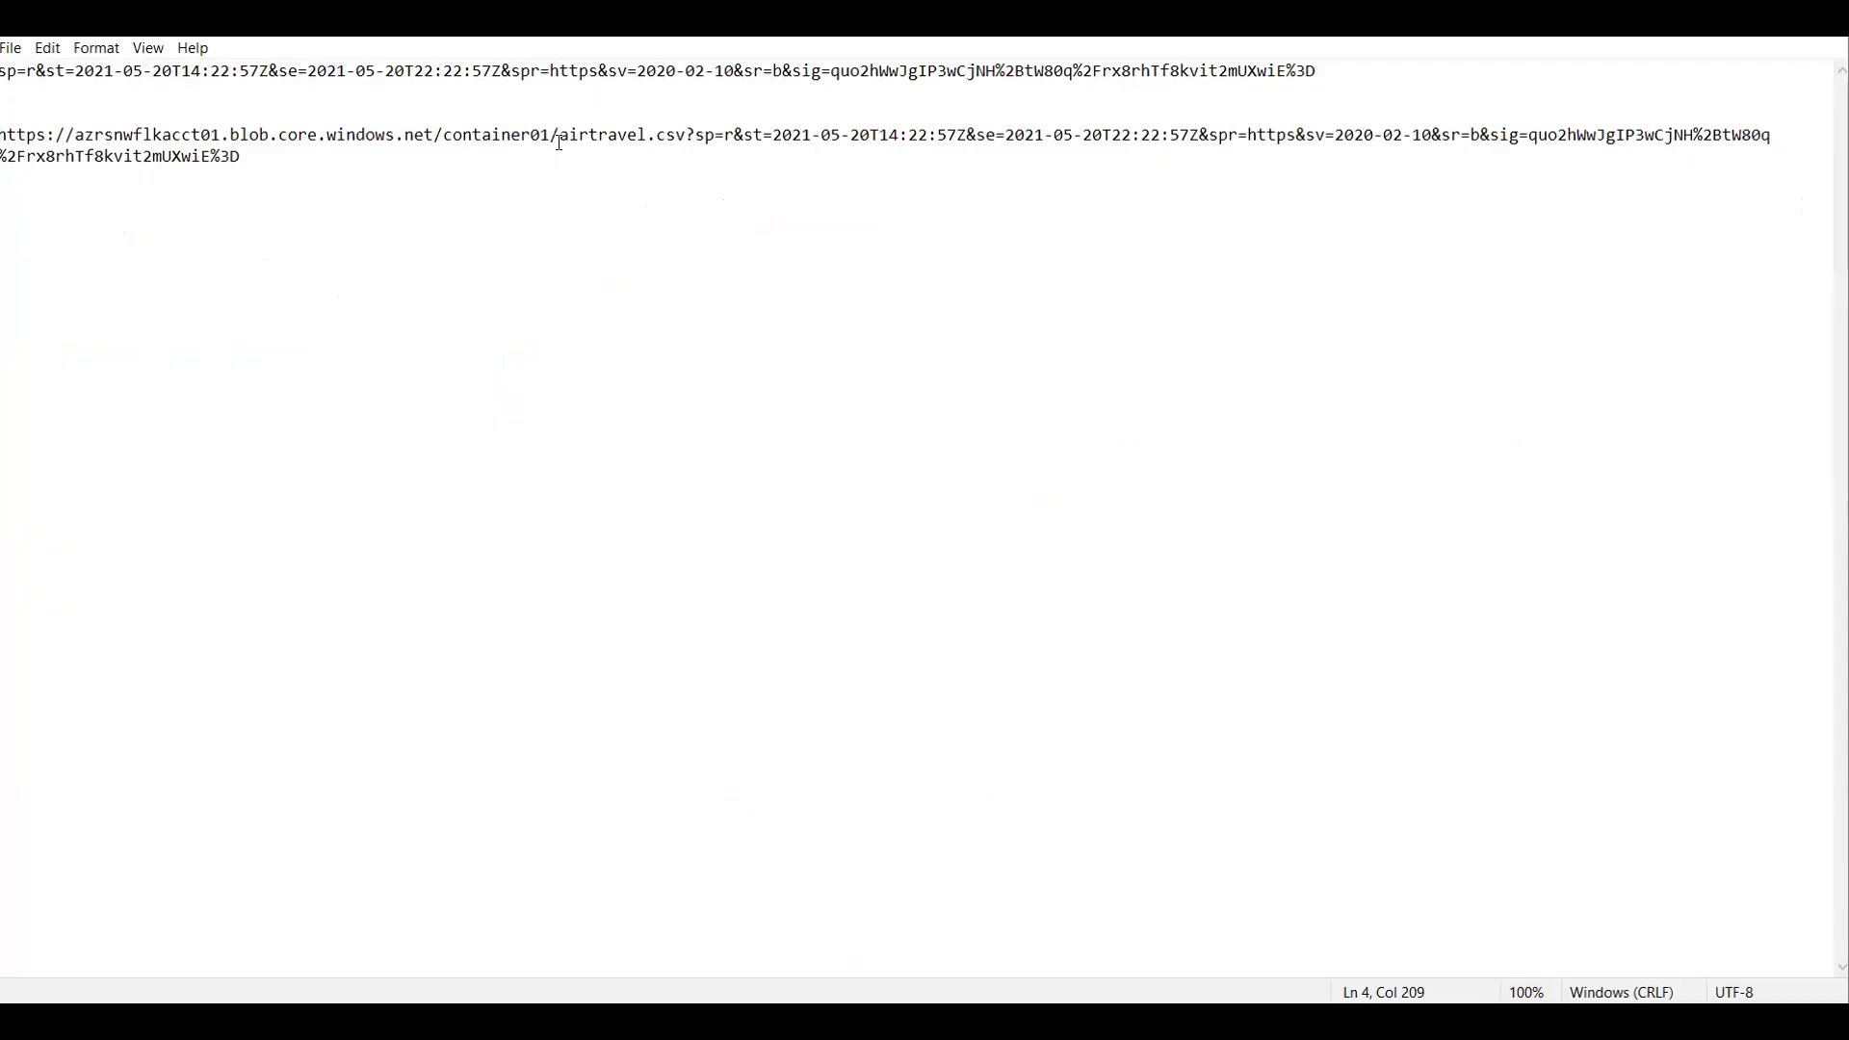
Copy the URL part ending in "airtravel.csv?" from Notepad into the SAS URL of the data factory's Azure Blob Storage connection.
drag(693, 134, 0, 134)
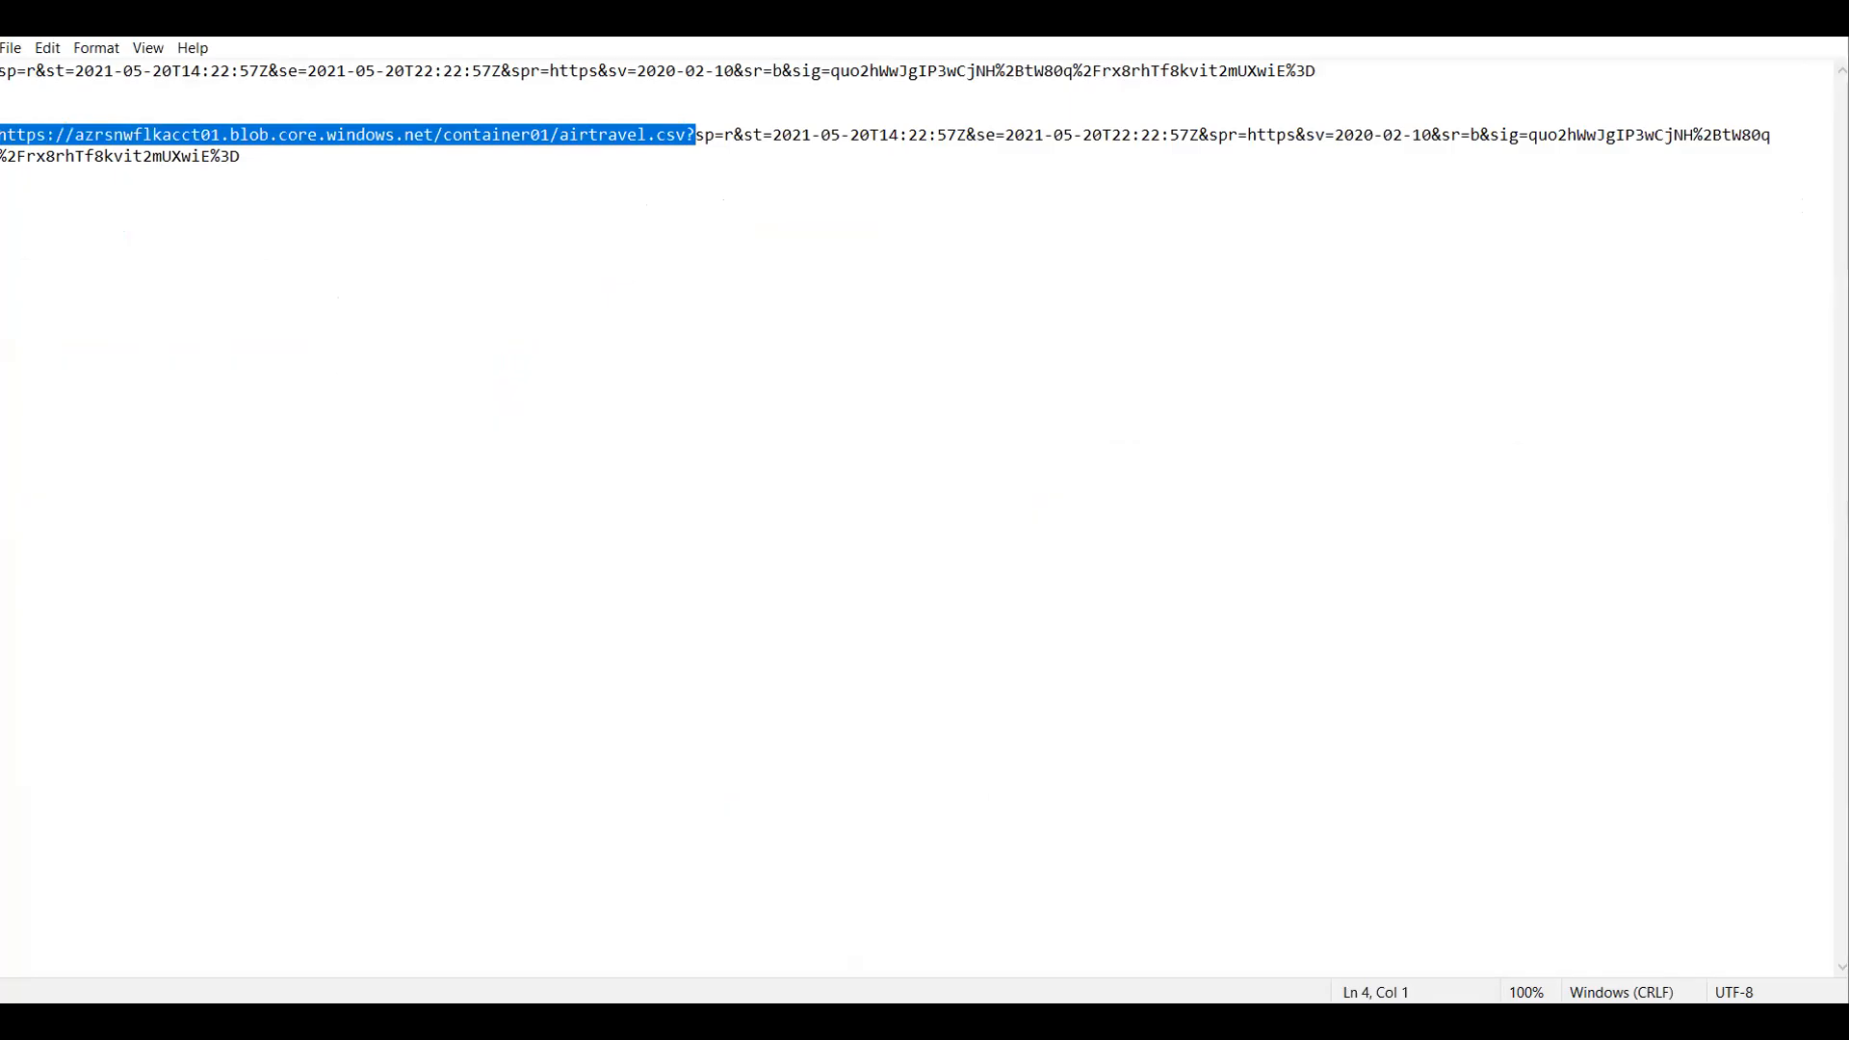
click(695, 134)
drag(695, 134, 6, 134)
key(alt+Tab)
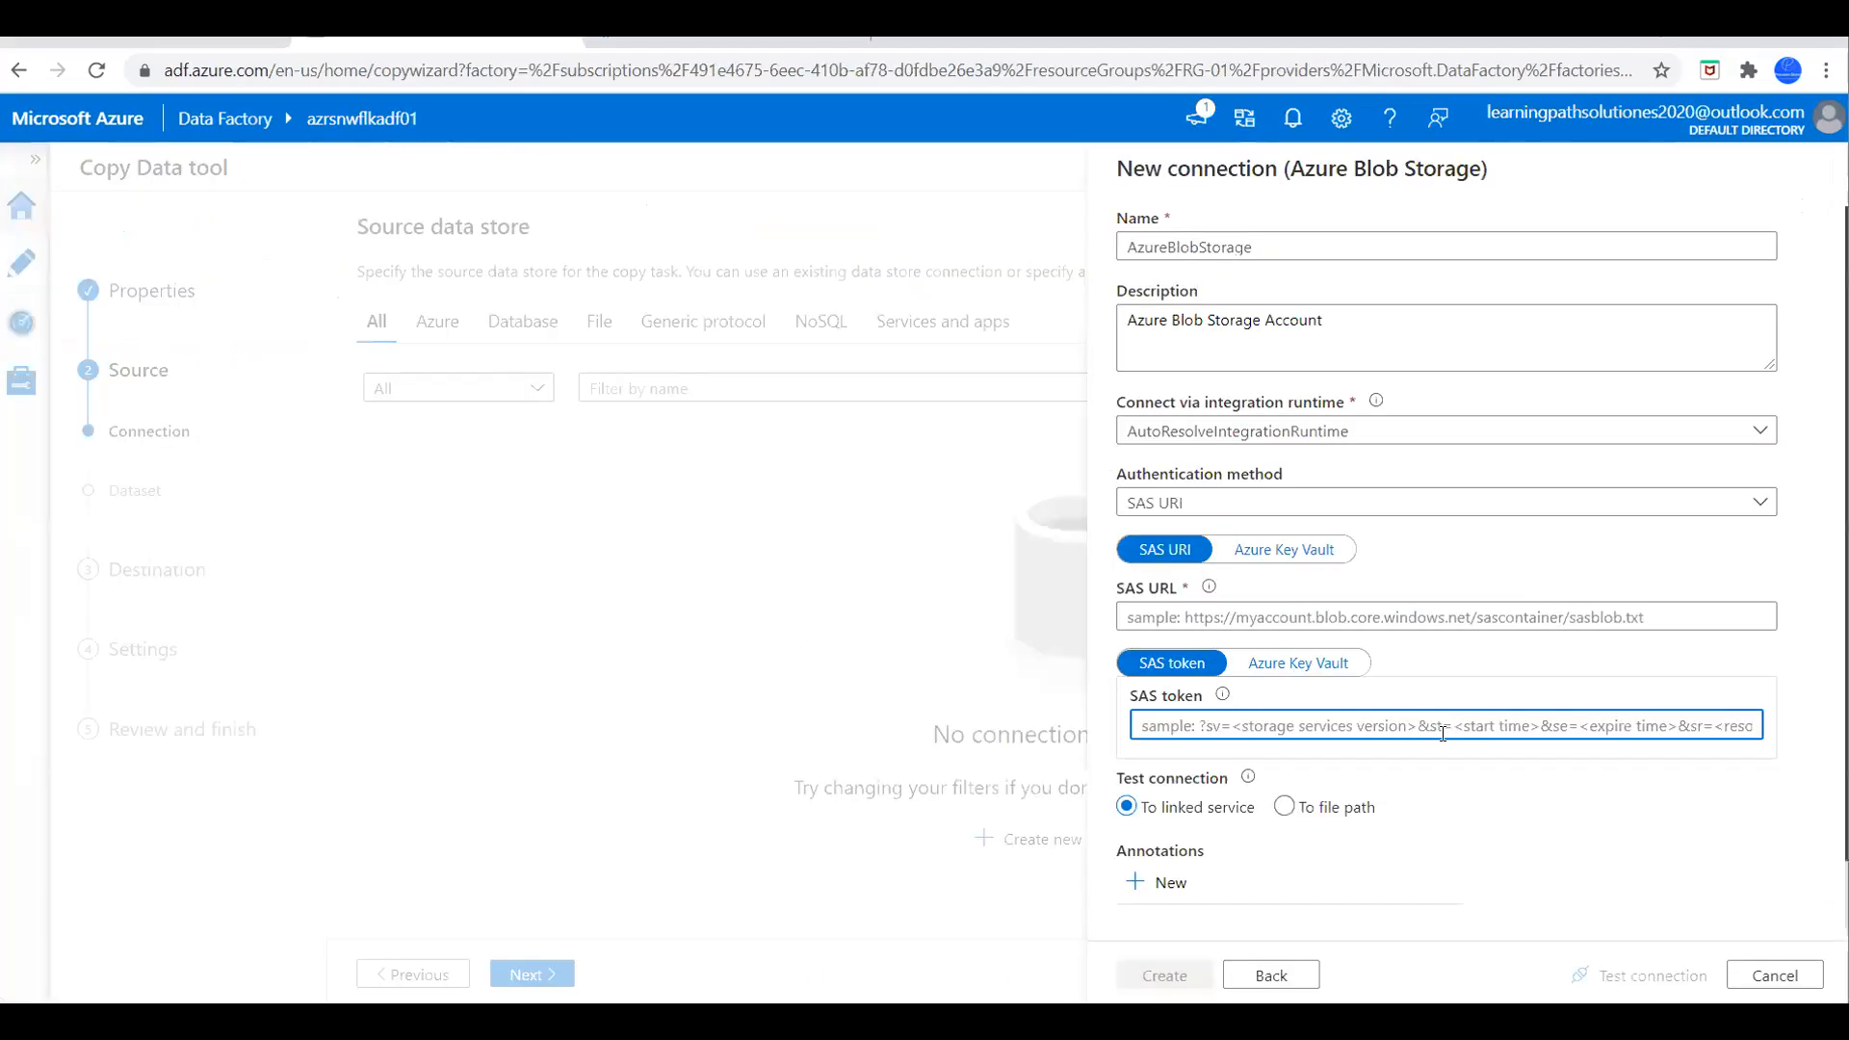
click(1254, 613)
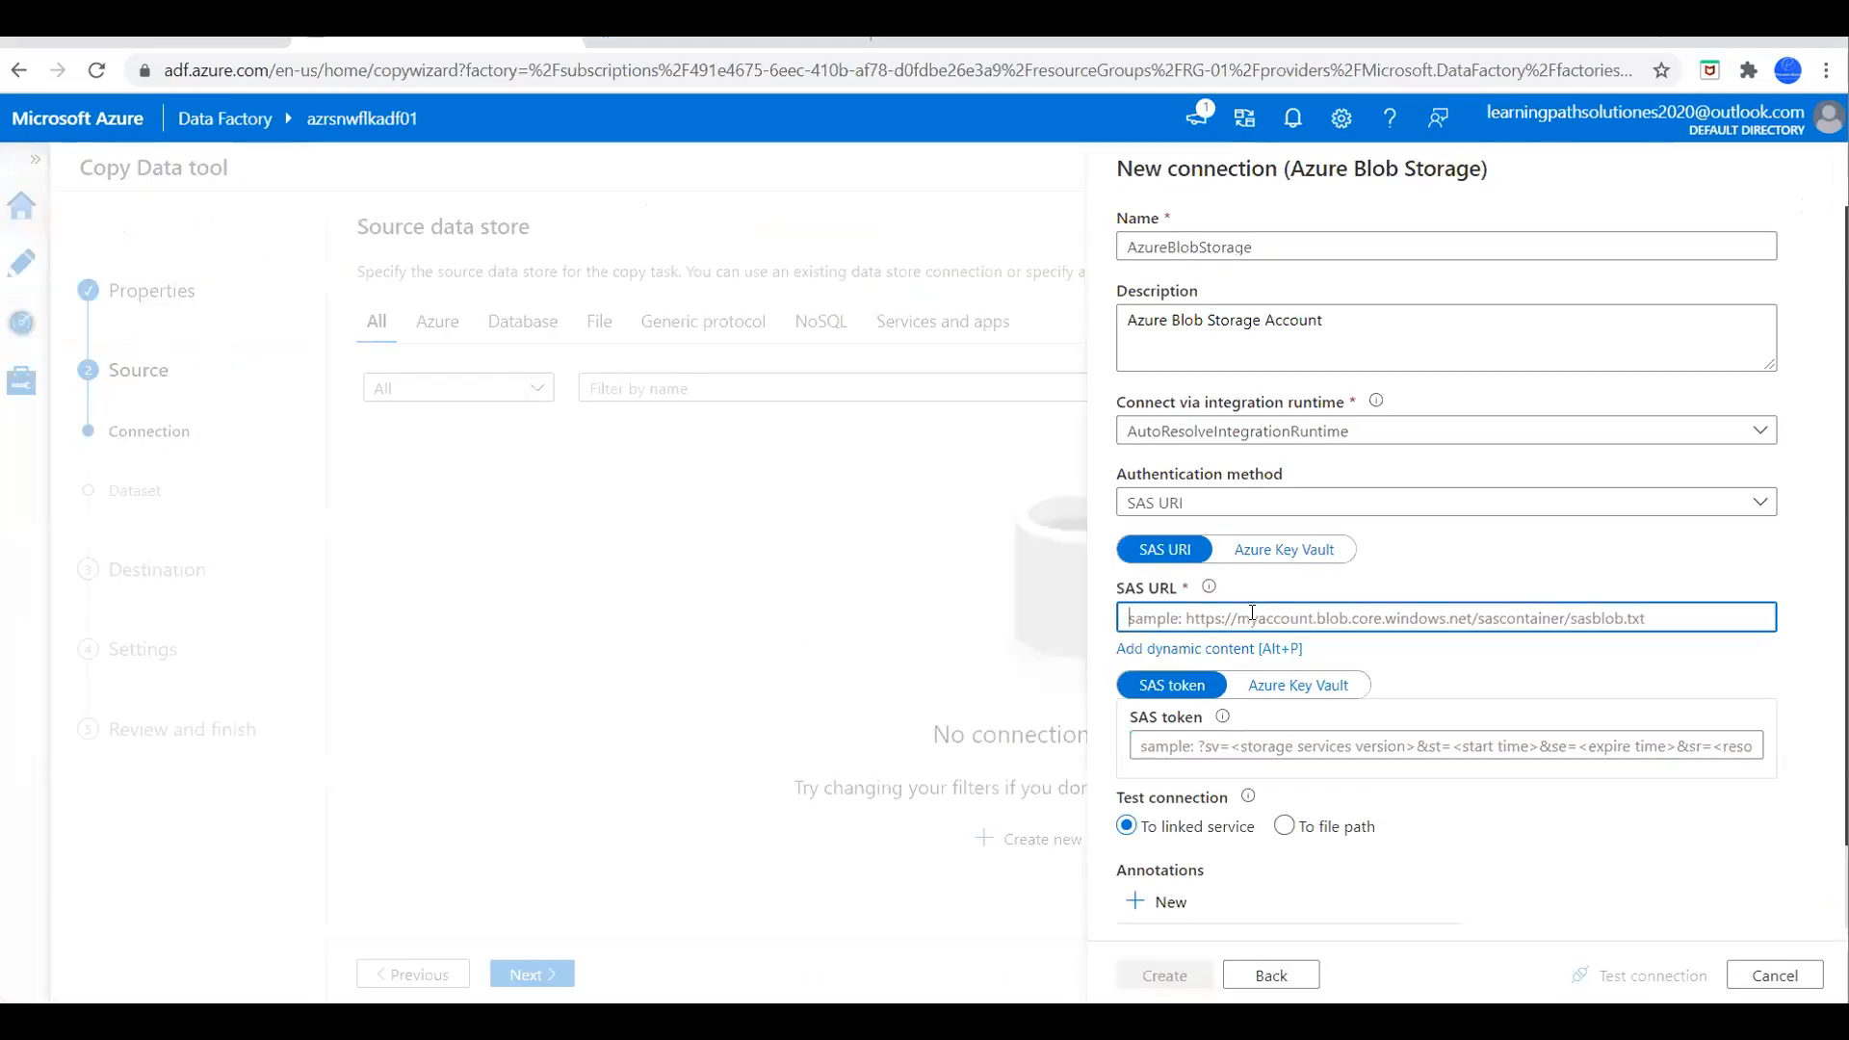
key(ctrl+v)
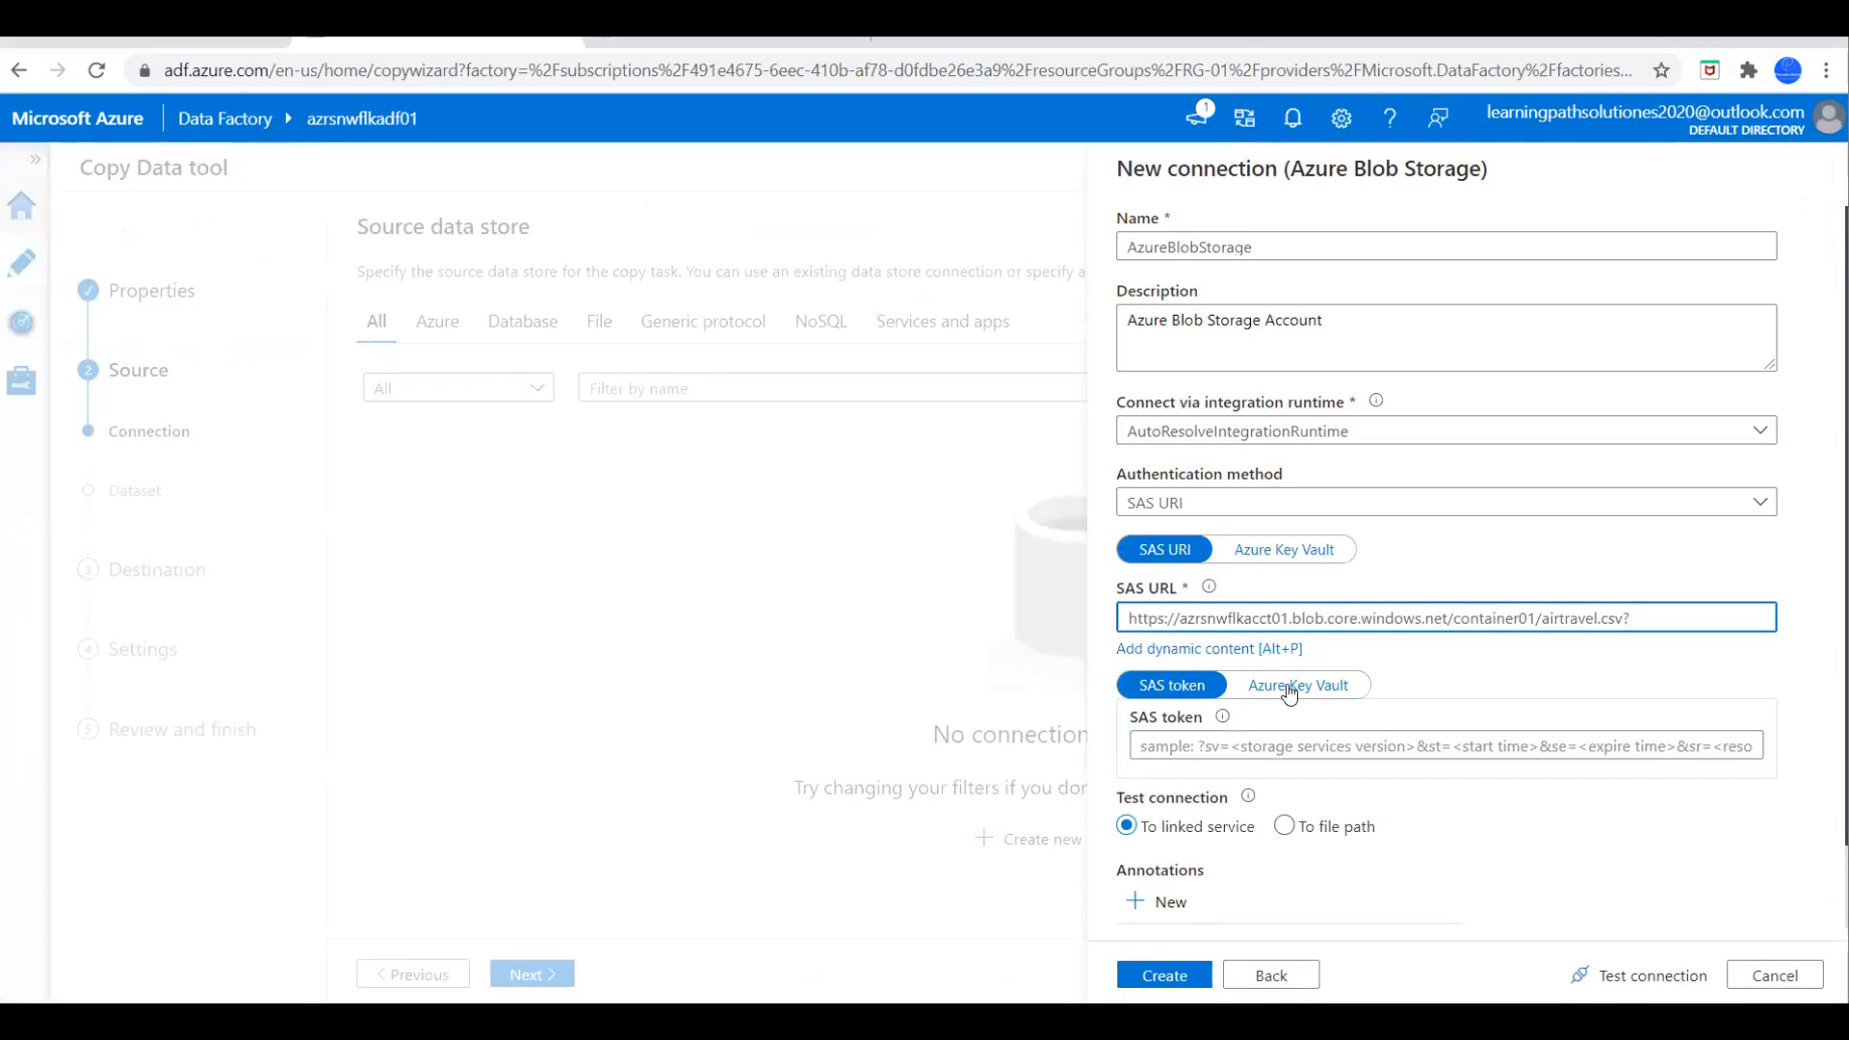
Copy the blob SAS token from Notepad into the SAS token field of the Azure Blob Storage connection.
click(1180, 1020)
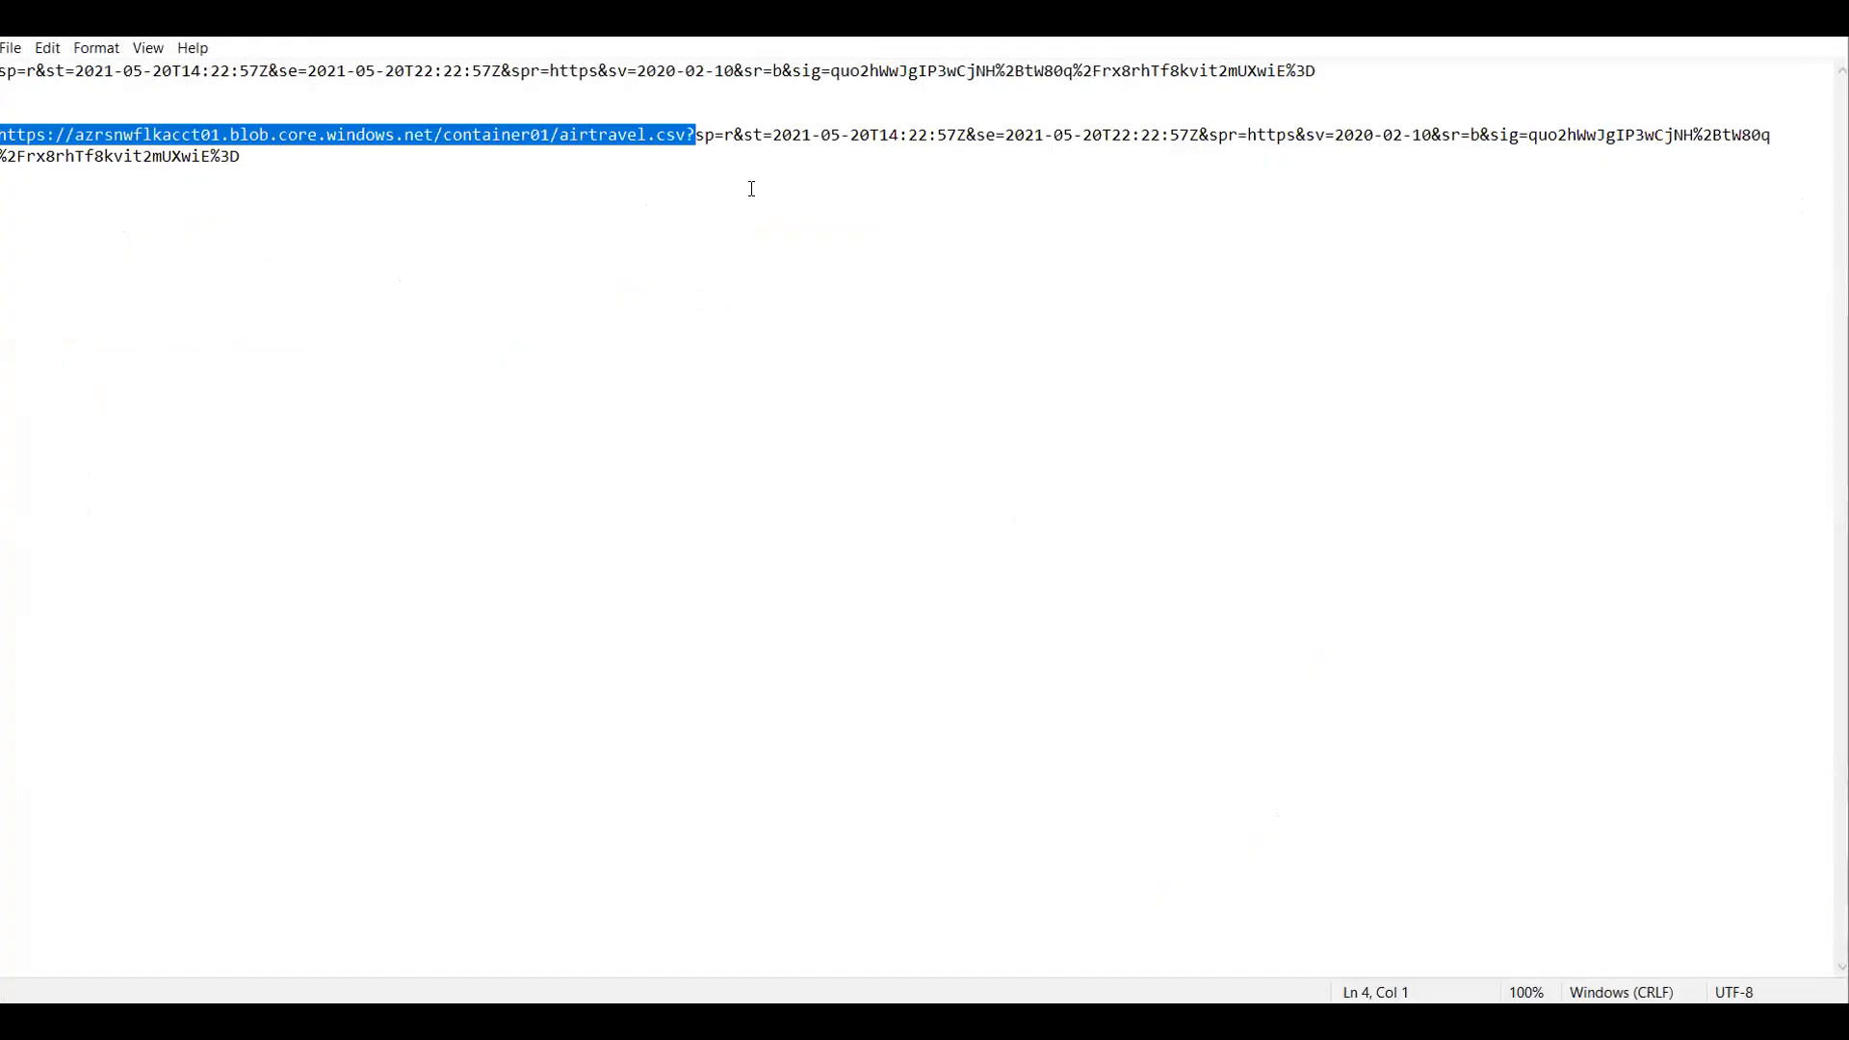
click(1478, 82)
drag(1478, 82, 2, 69)
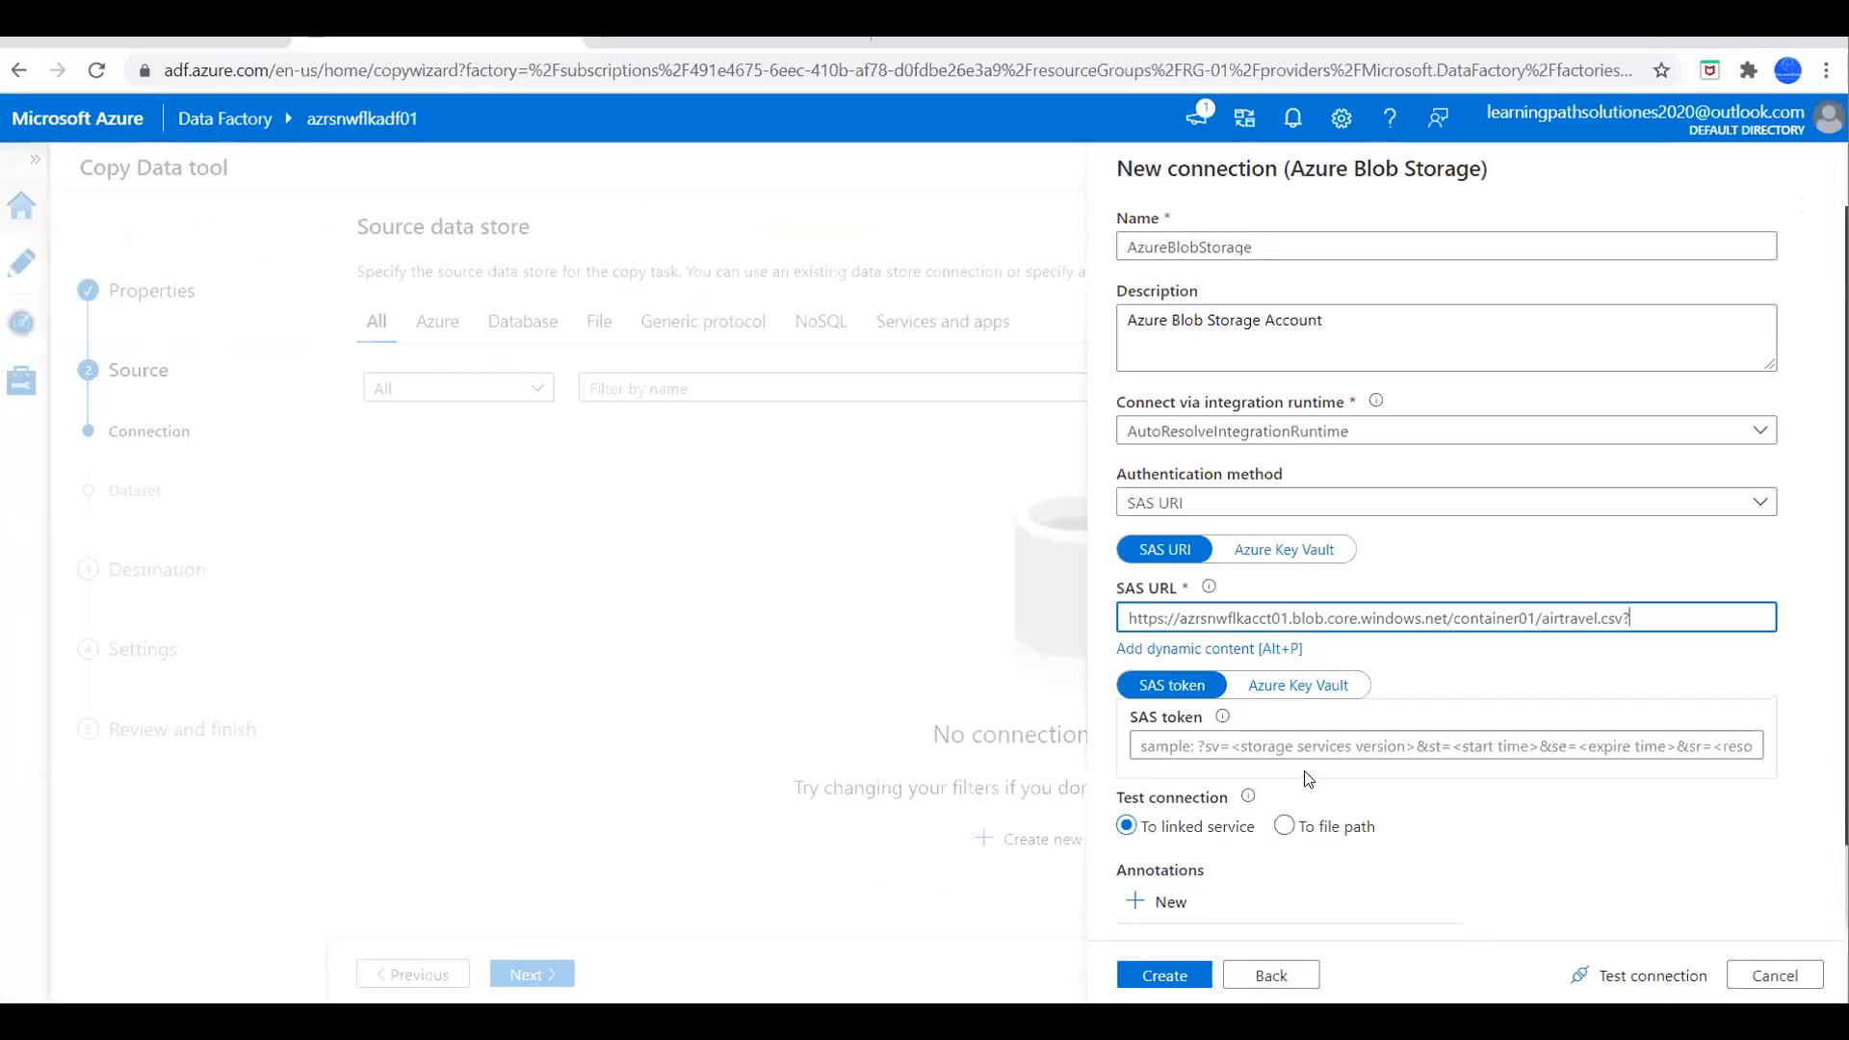
click(1215, 756)
key(ctrl+v)
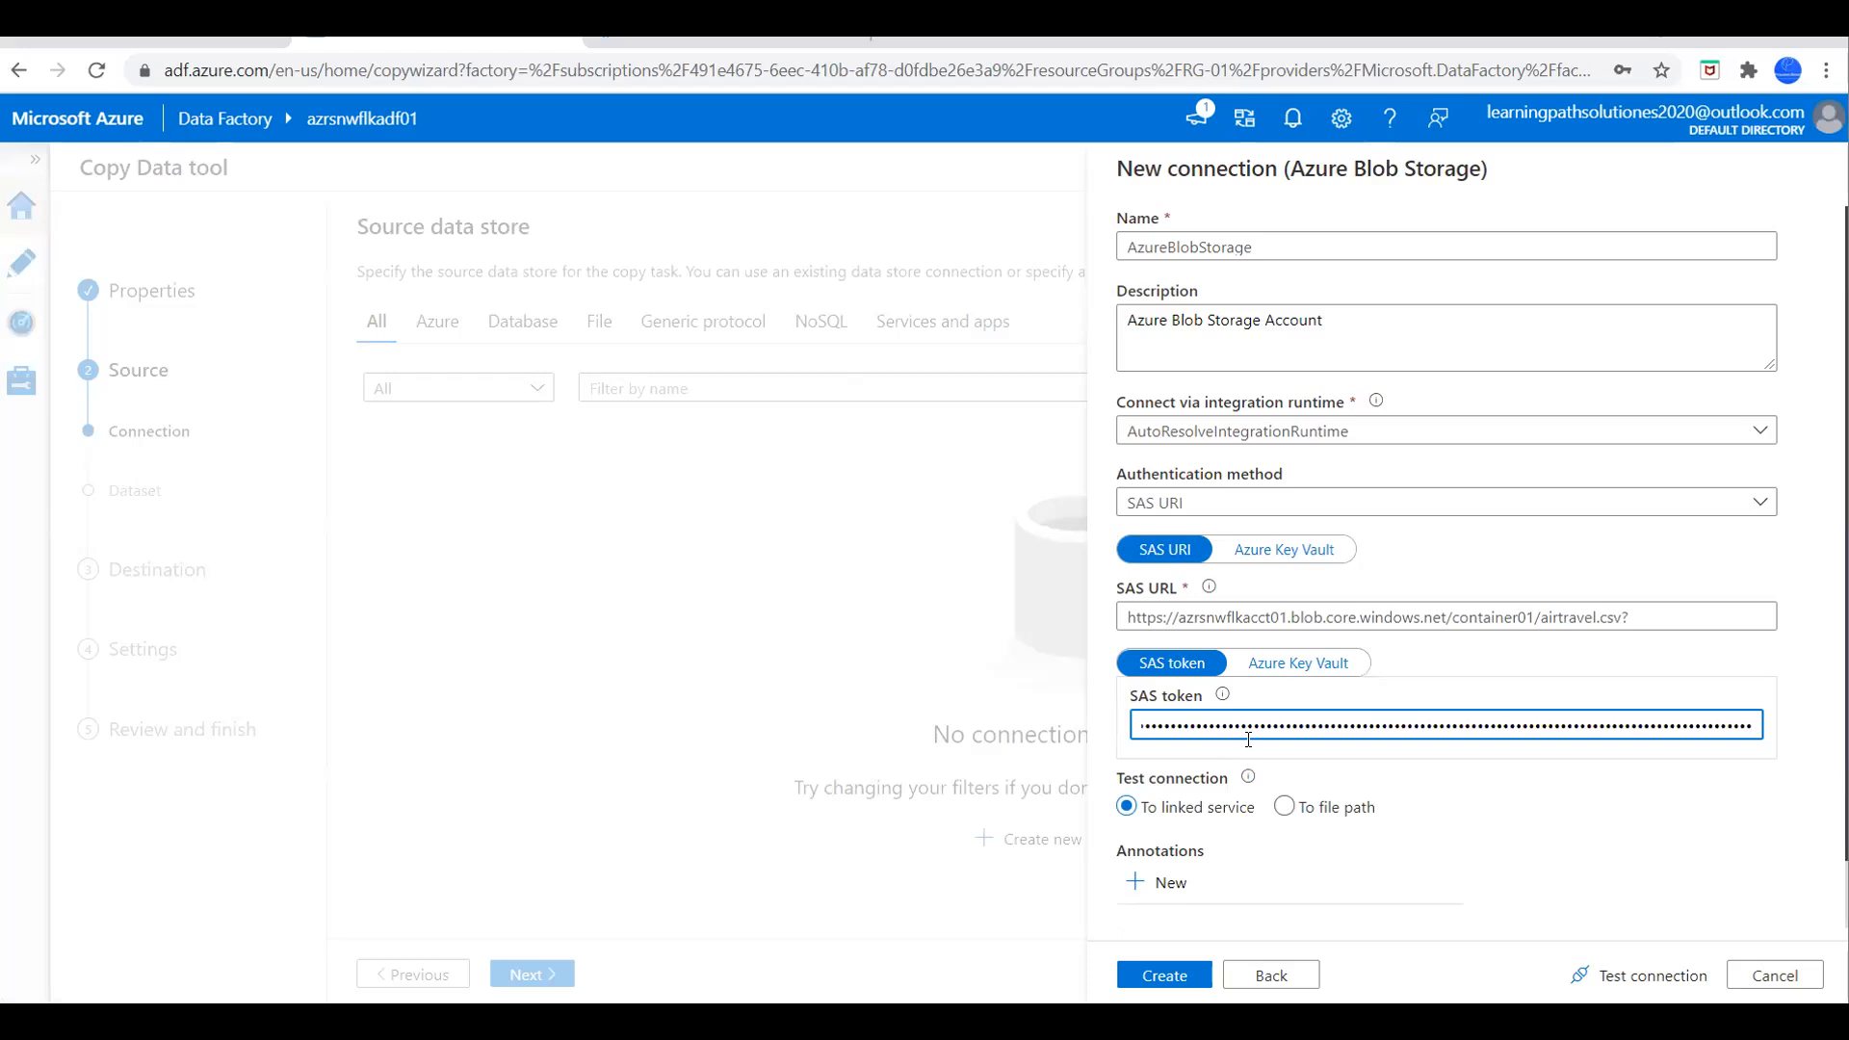
Test and create the Azure Blob Storage connection, and continue with it as the copy task's source.
click(1649, 976)
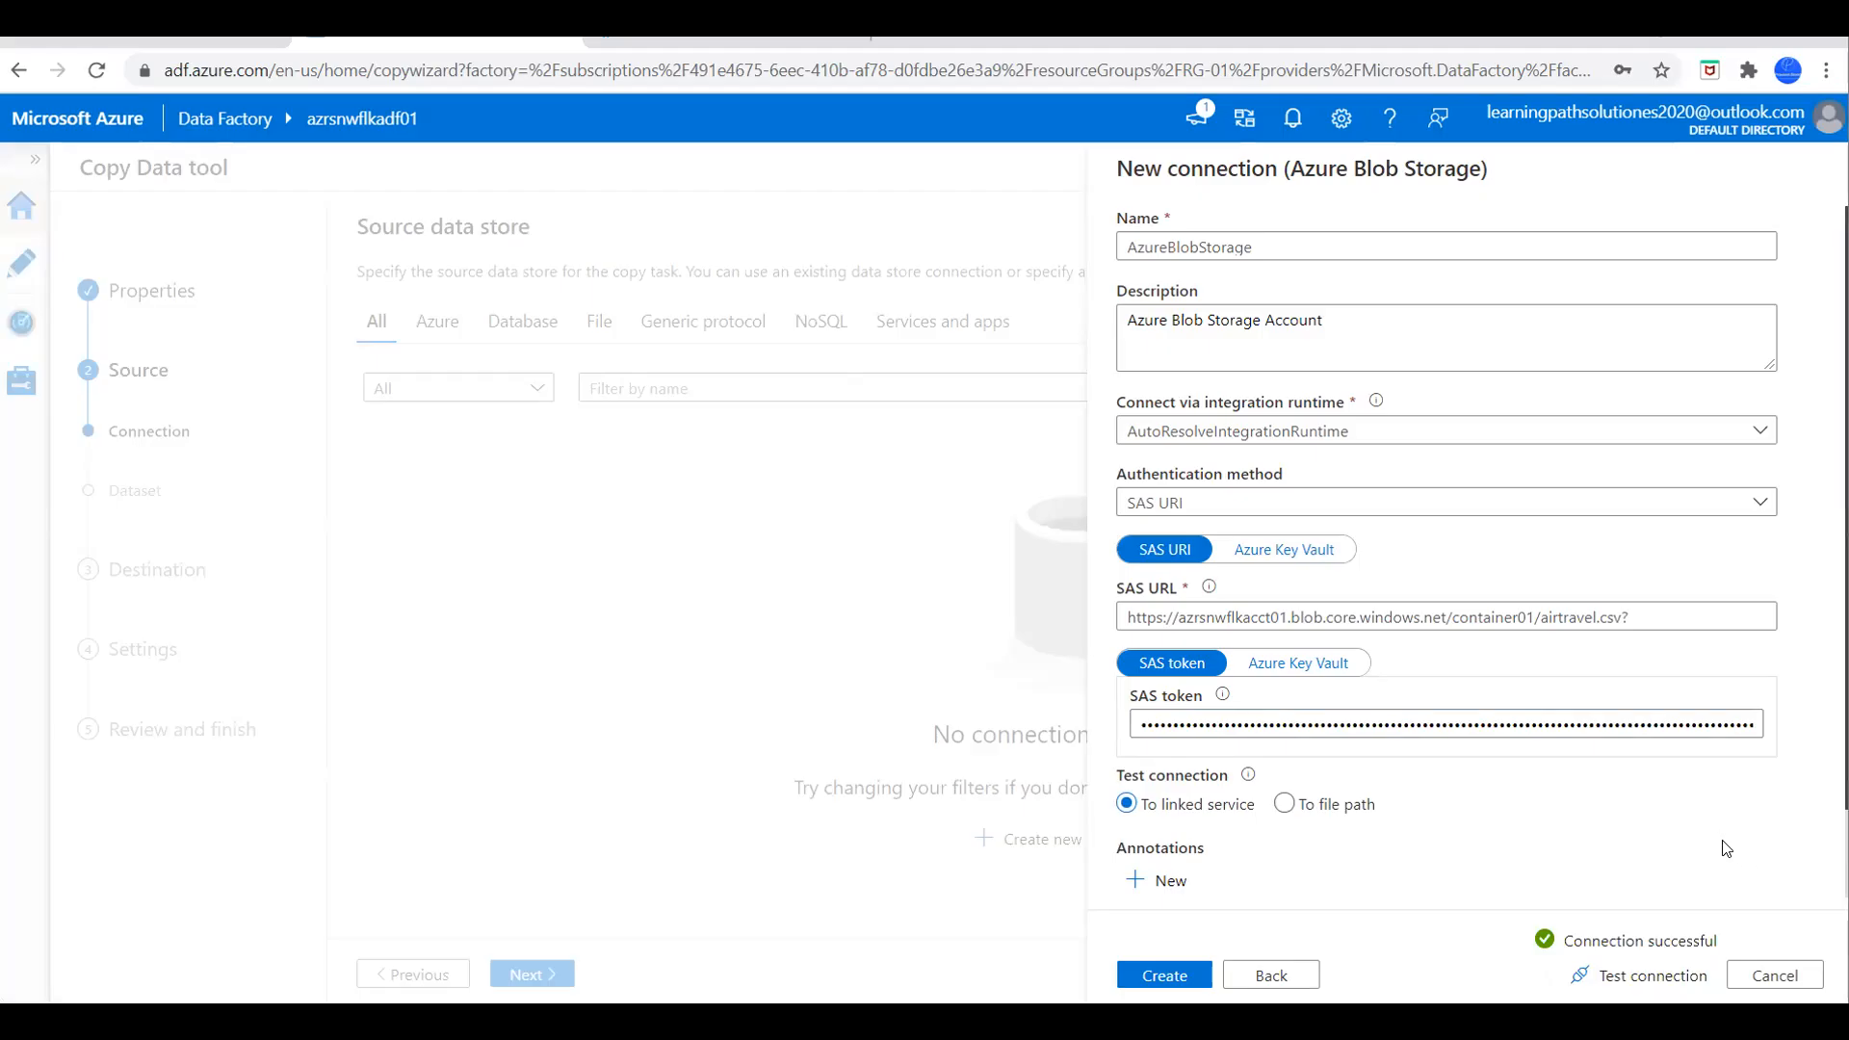
click(1168, 978)
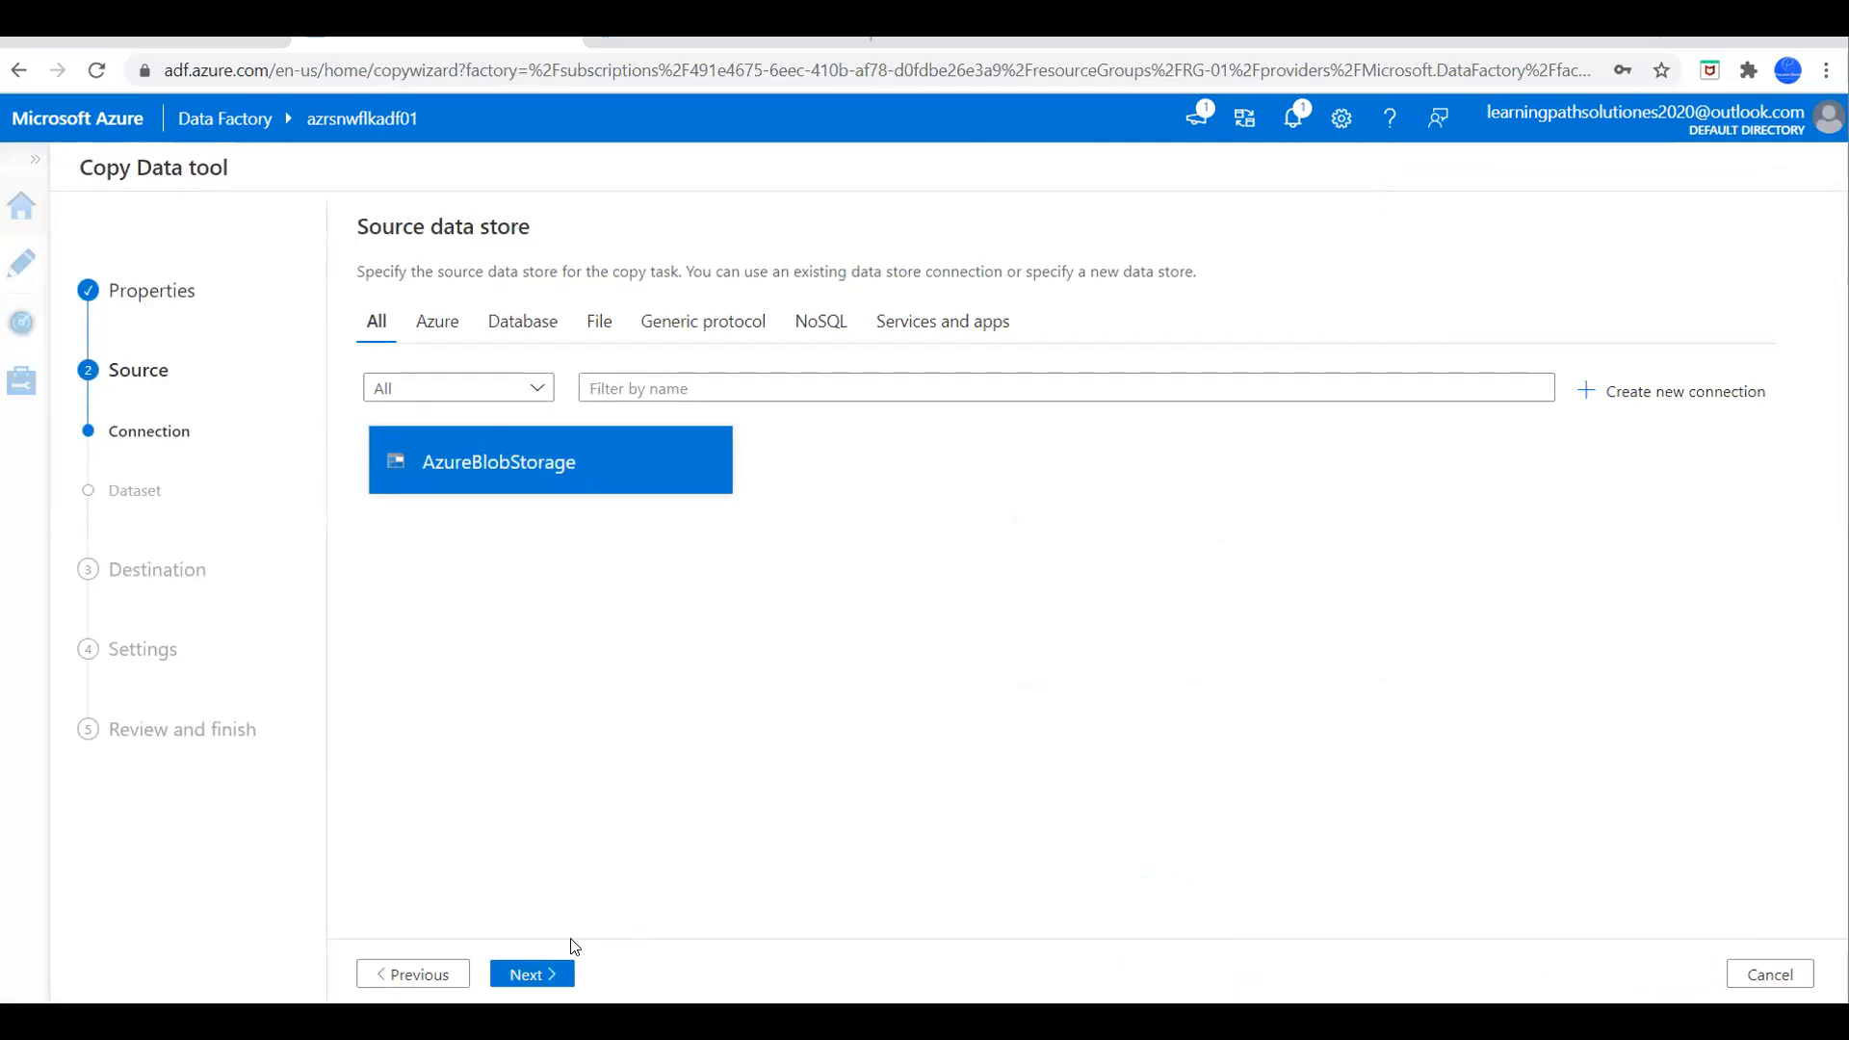
click(533, 975)
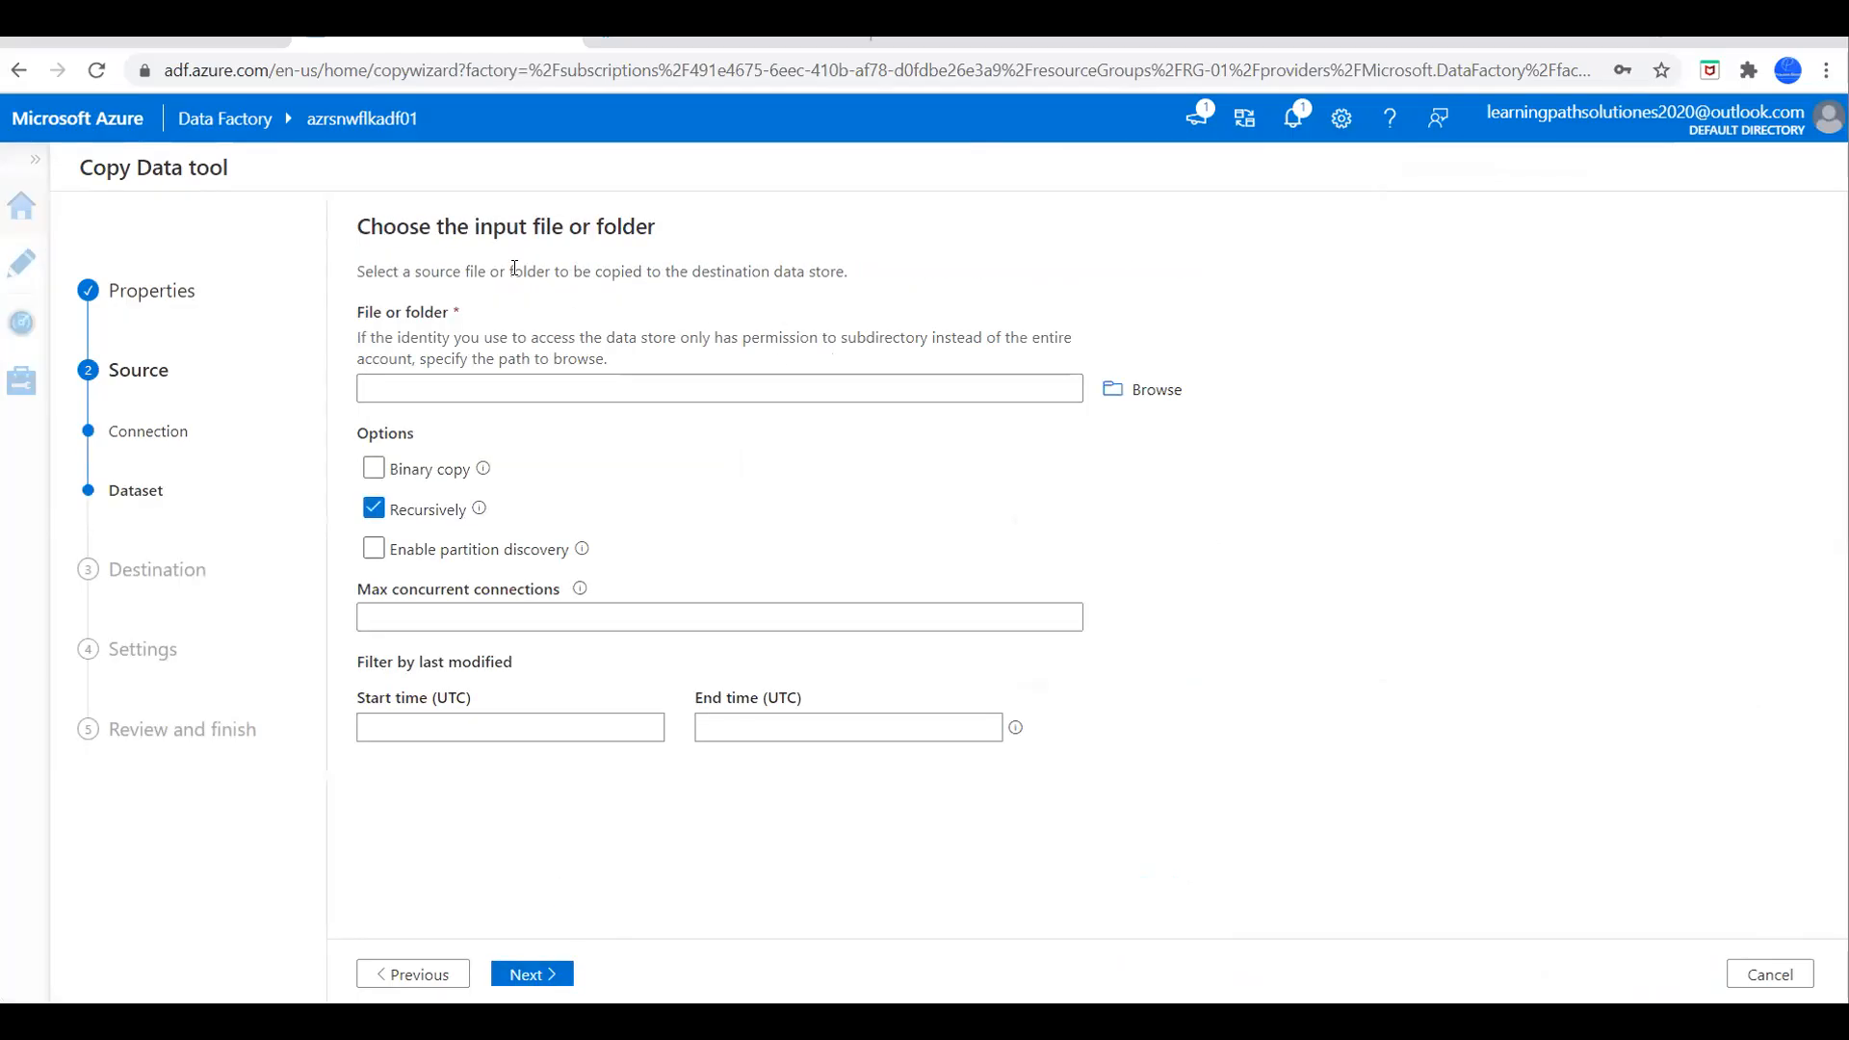
Try to browse the blob storage's root folder for the input file and read the error details.
click(1156, 402)
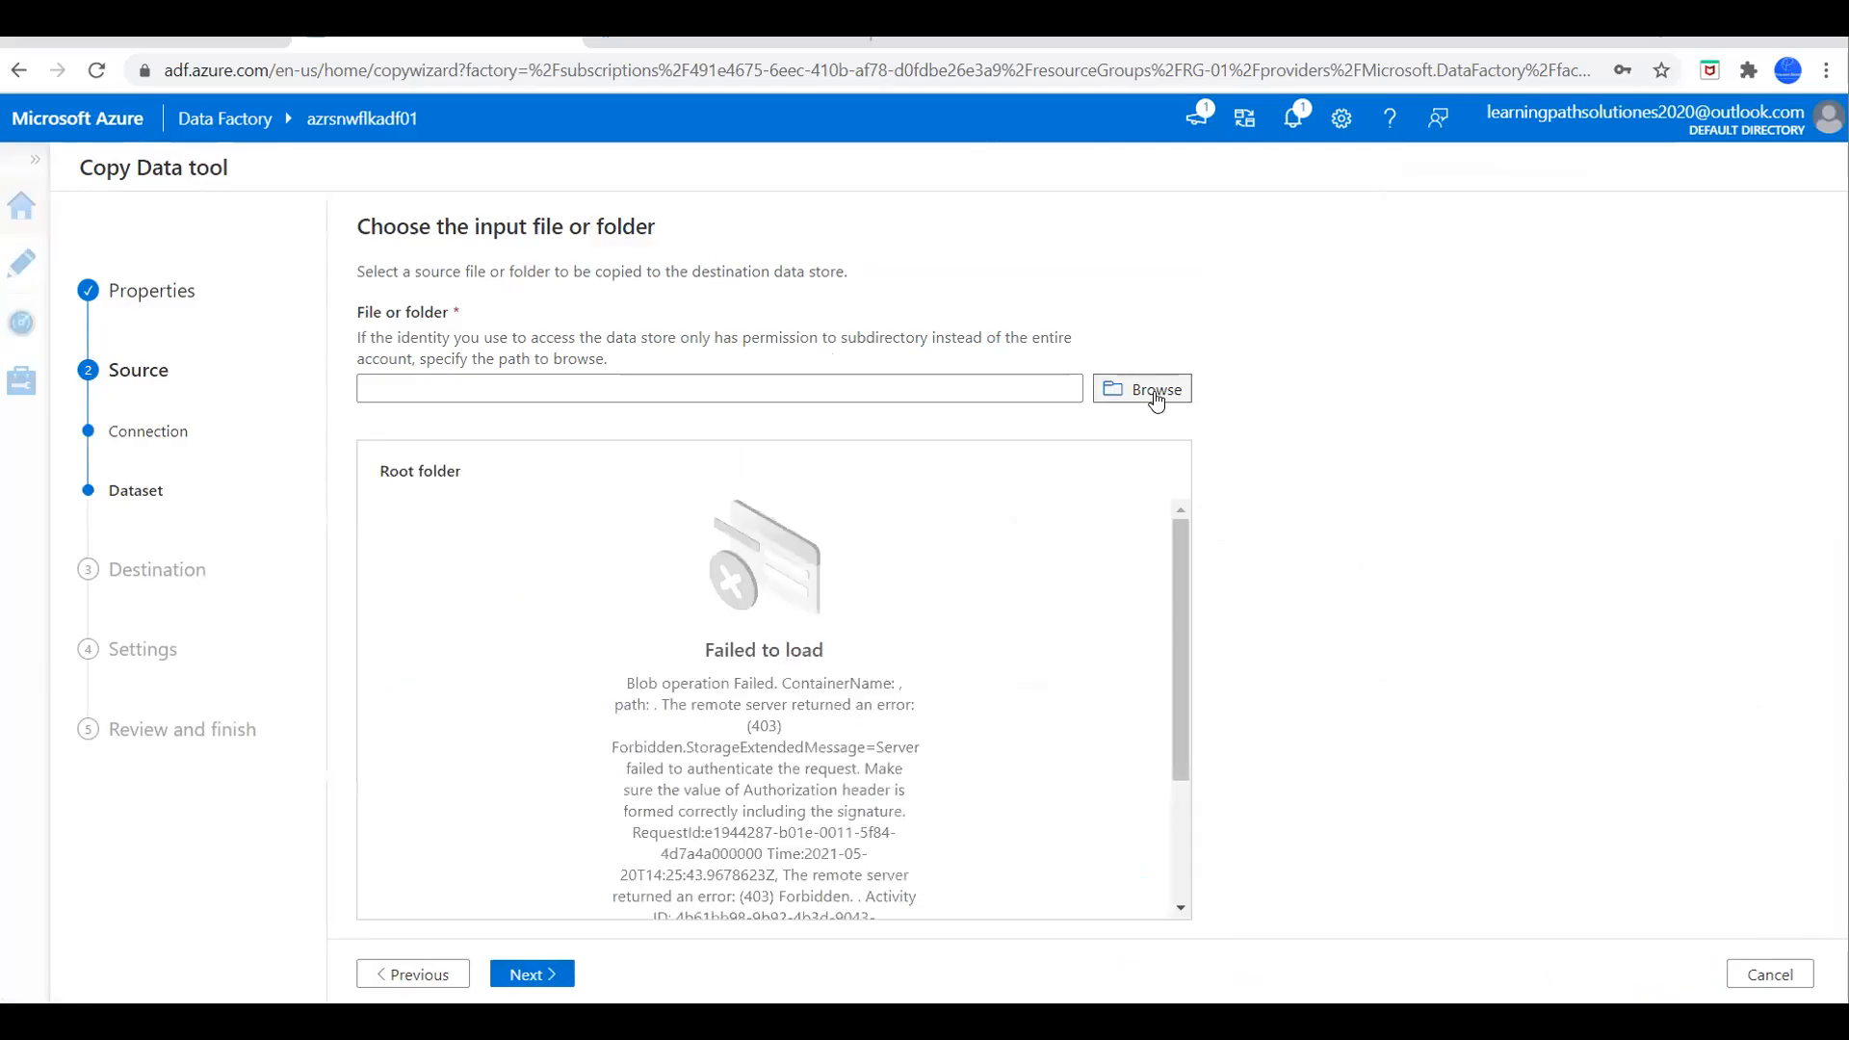
scroll(1171, 684, down, 2)
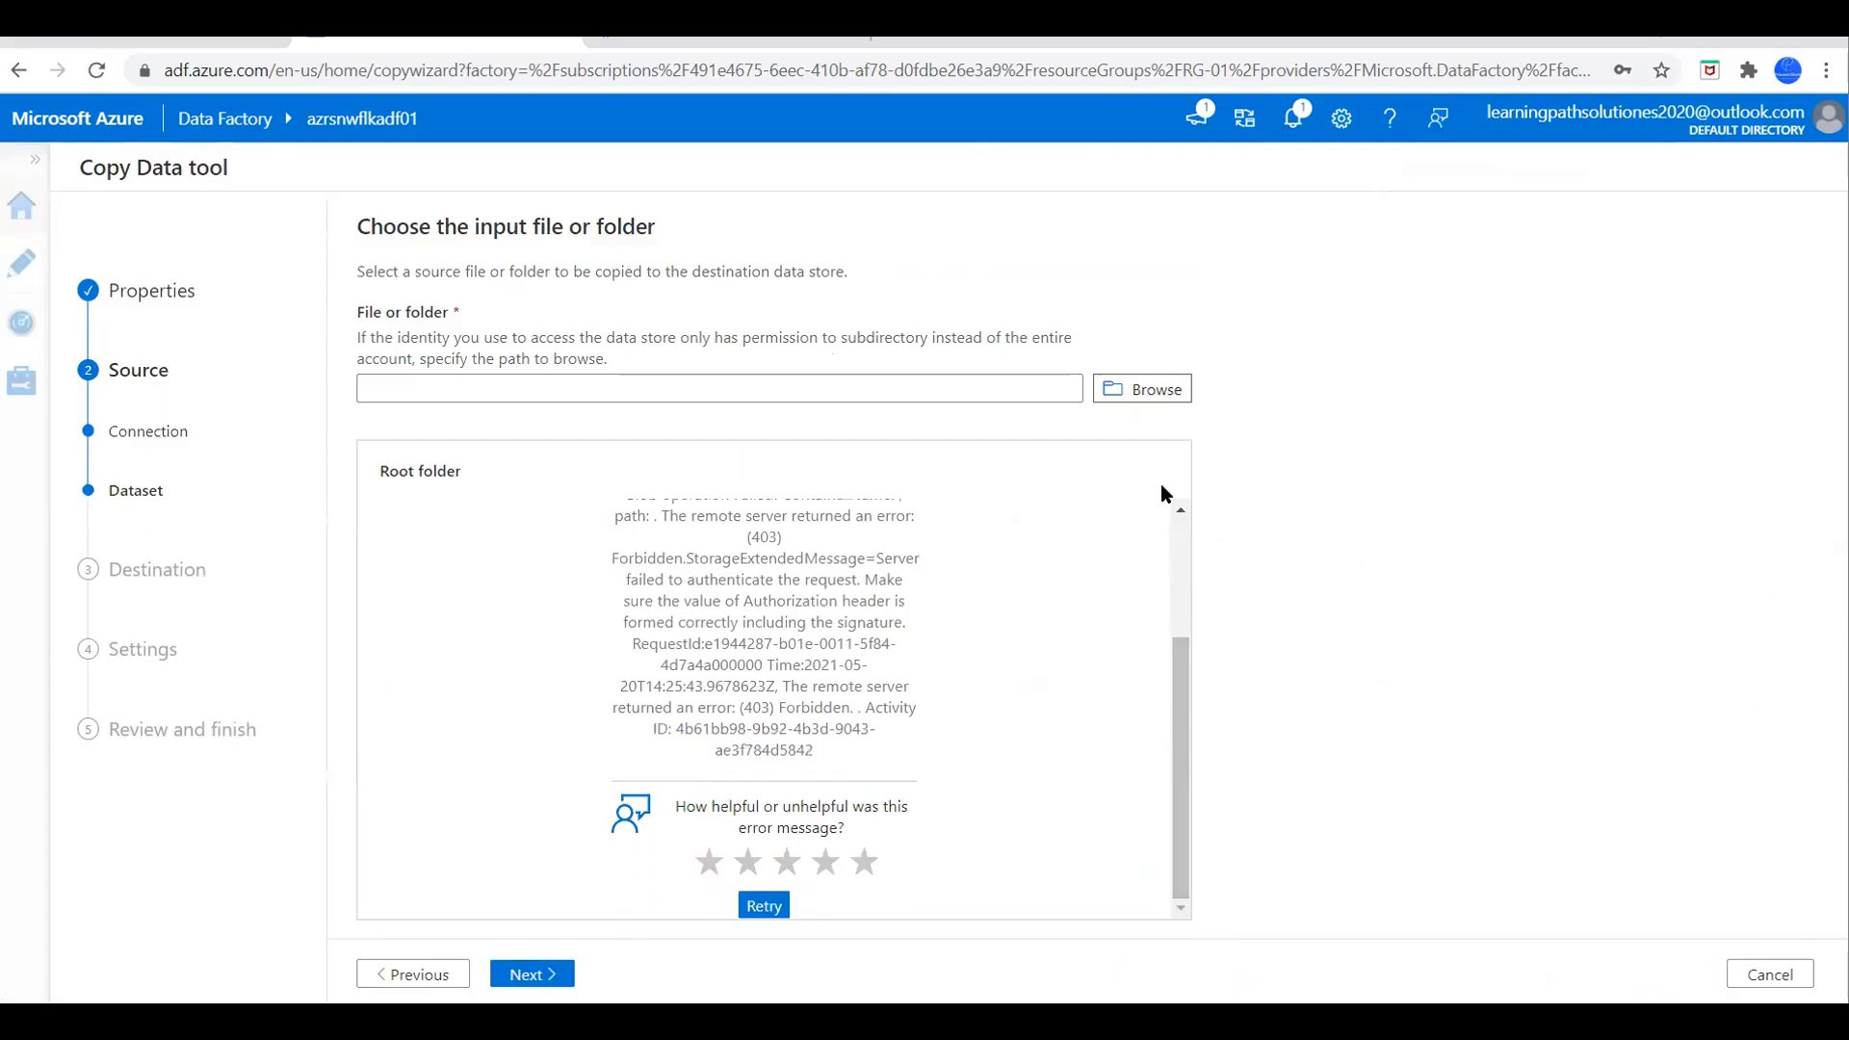
click(1143, 401)
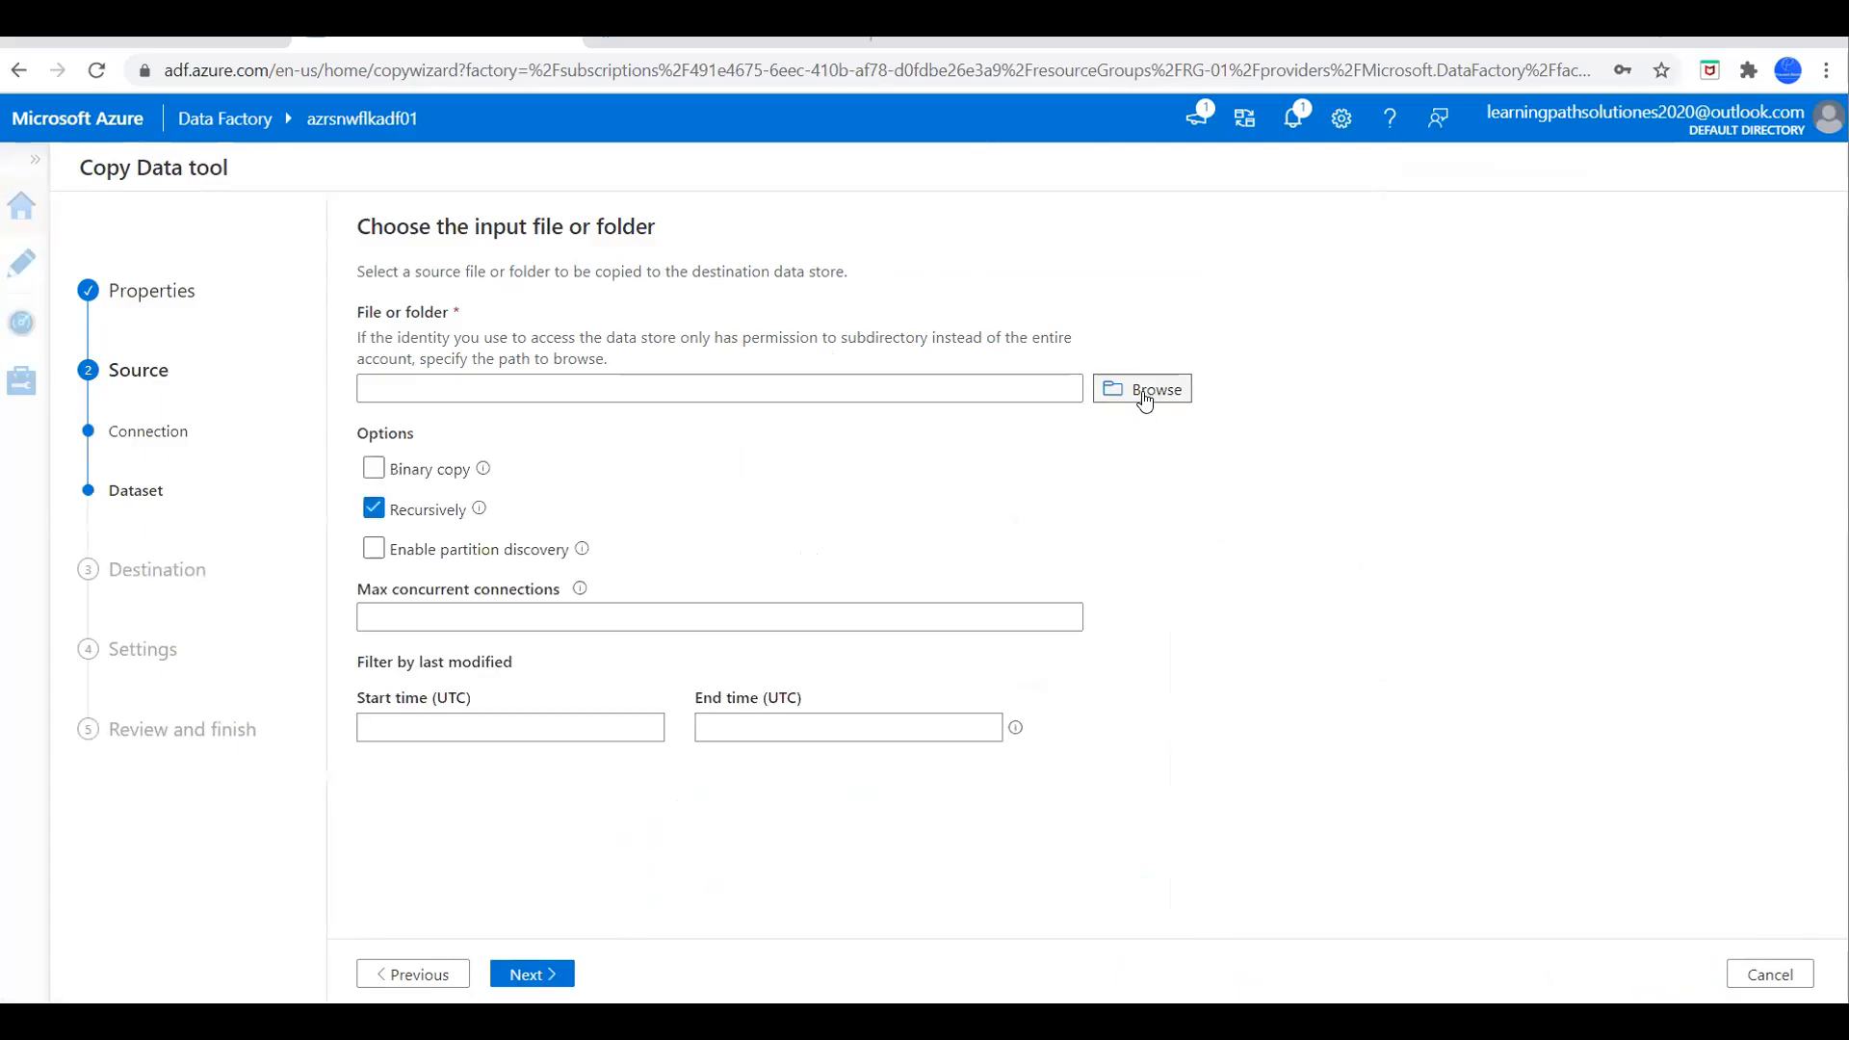
click(1144, 401)
scroll(1083, 698, down, 2)
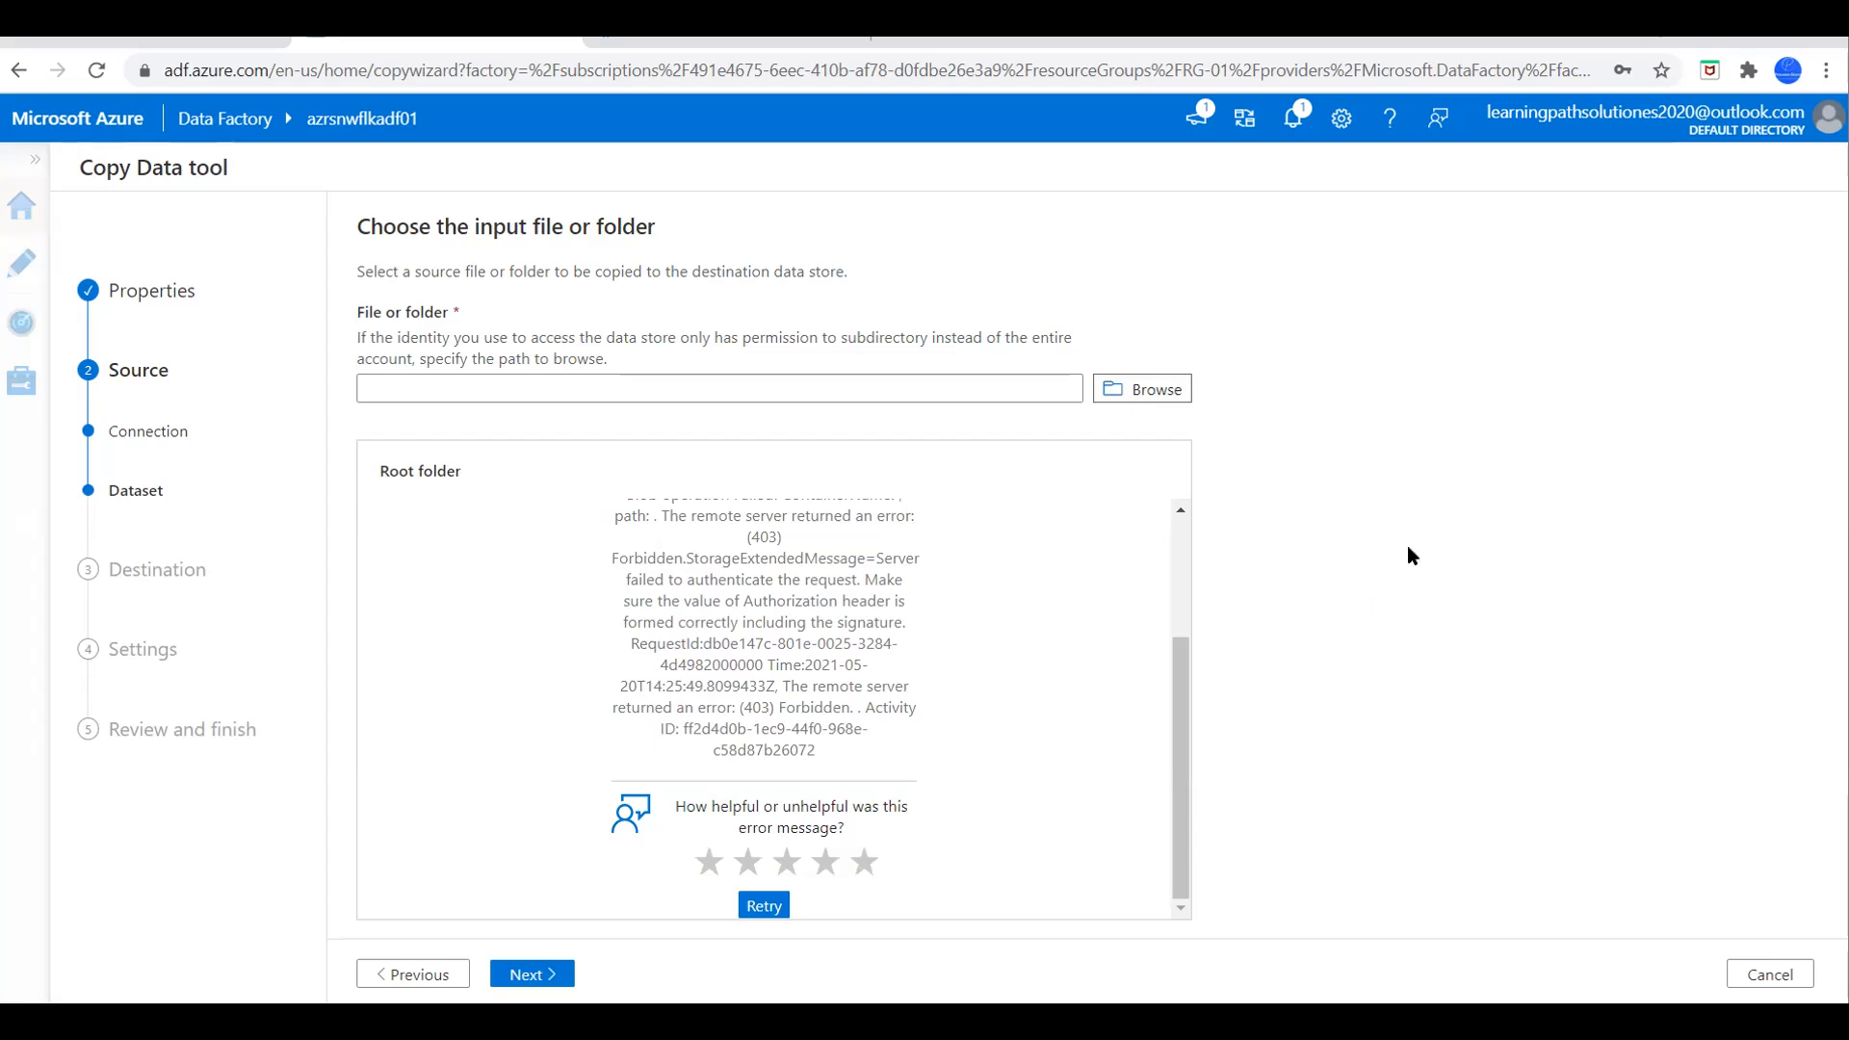
Go back to check the AzureBlobStorage source connection's details and retry browsing for the input file.
click(419, 976)
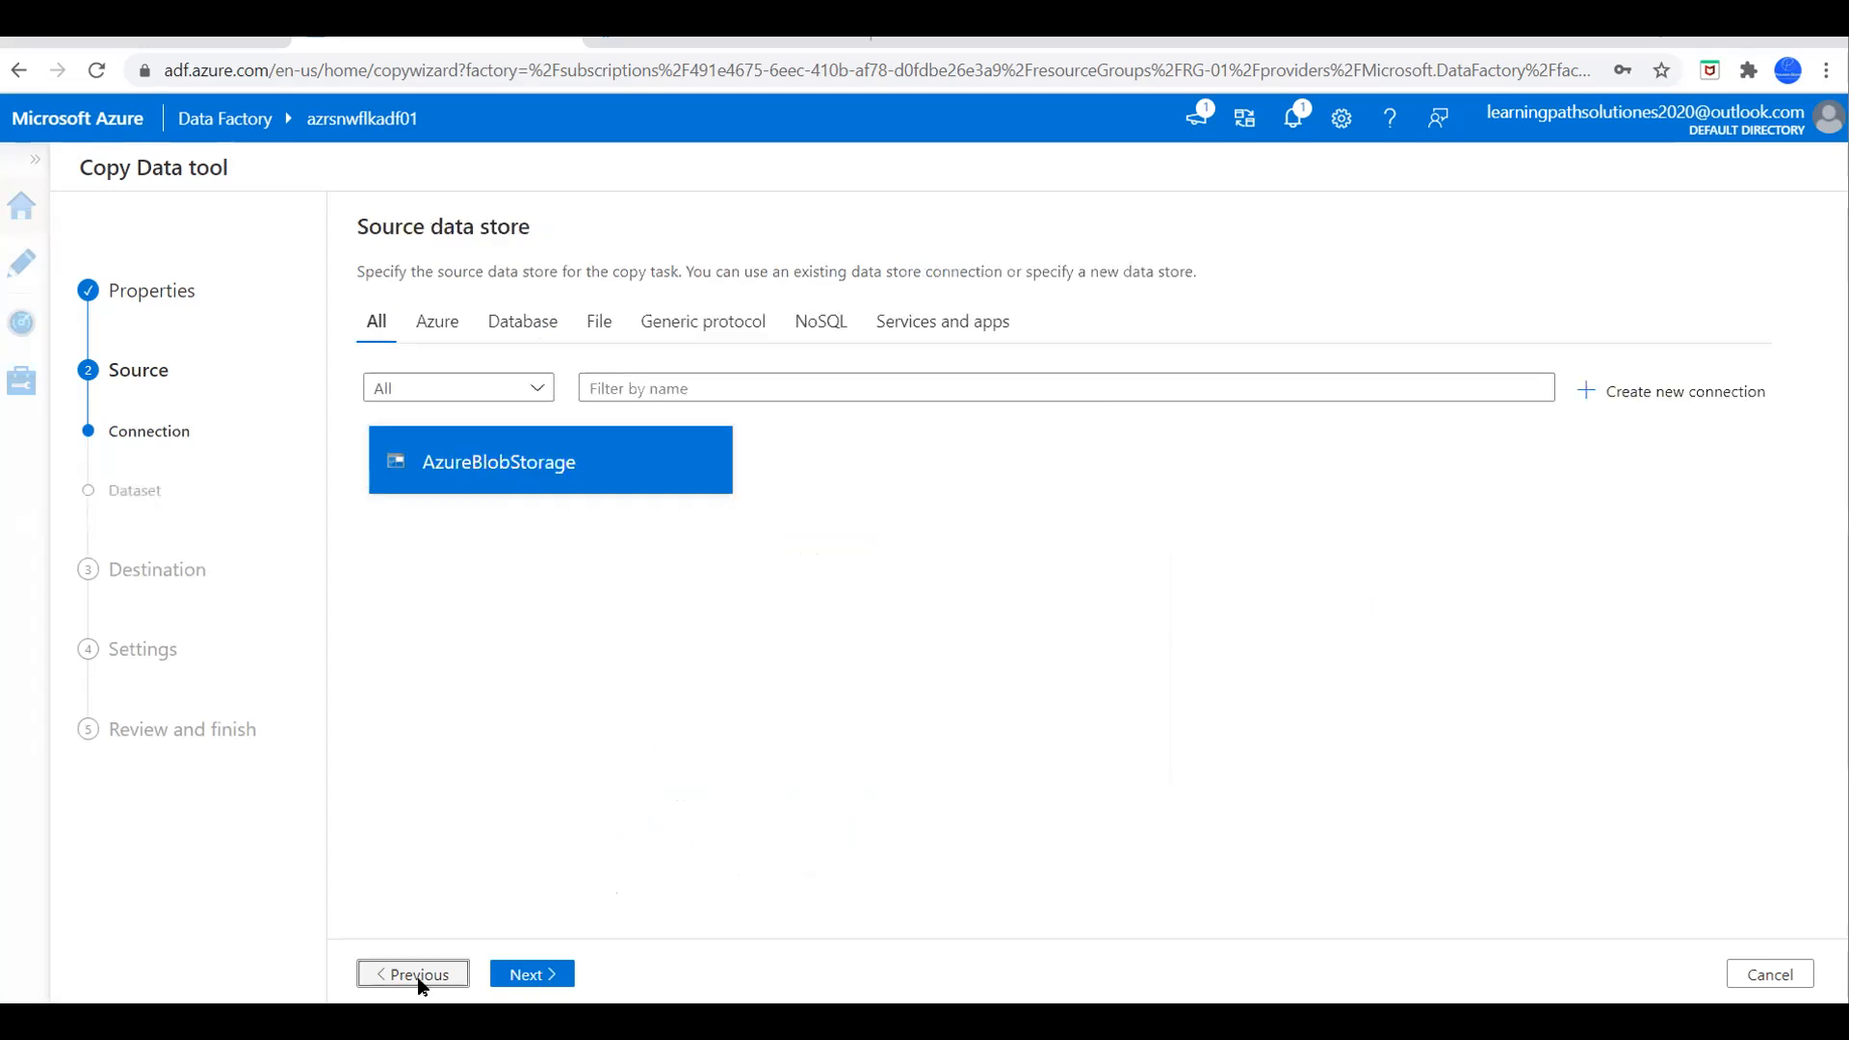
mouse_move(549, 469)
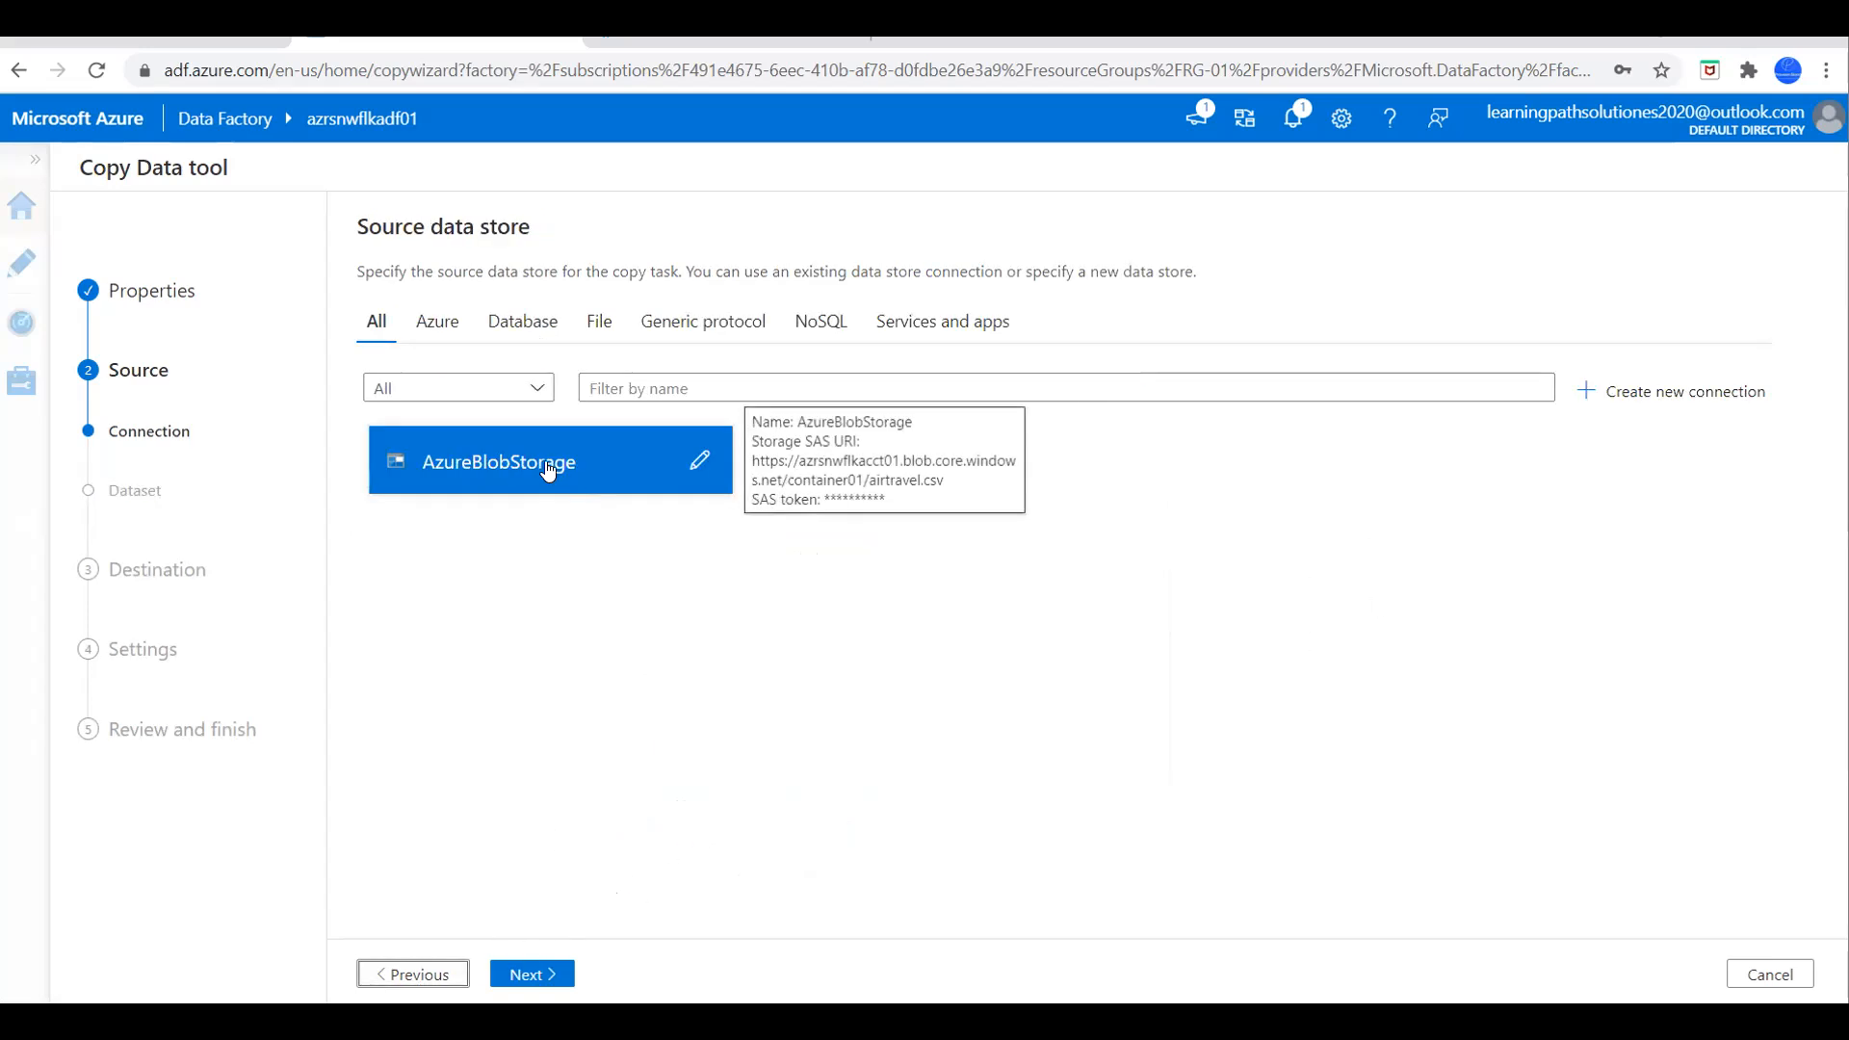
click(535, 977)
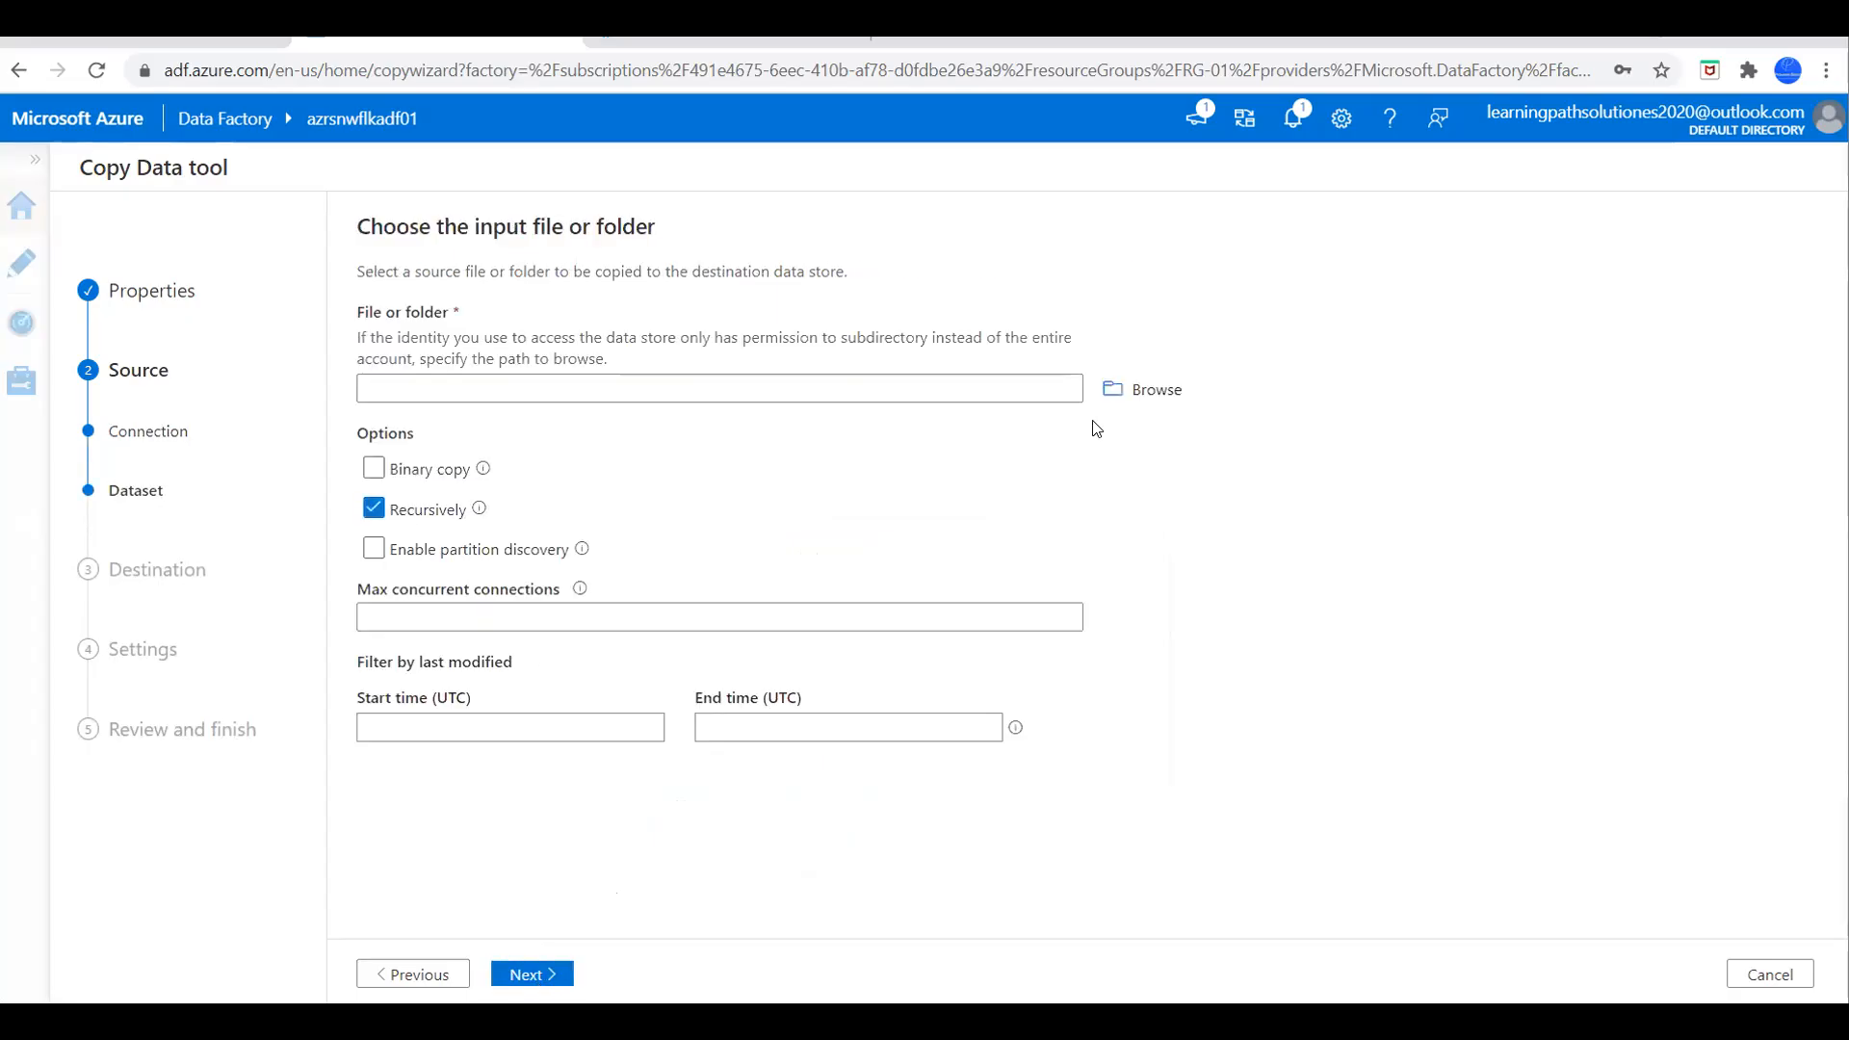
click(1150, 393)
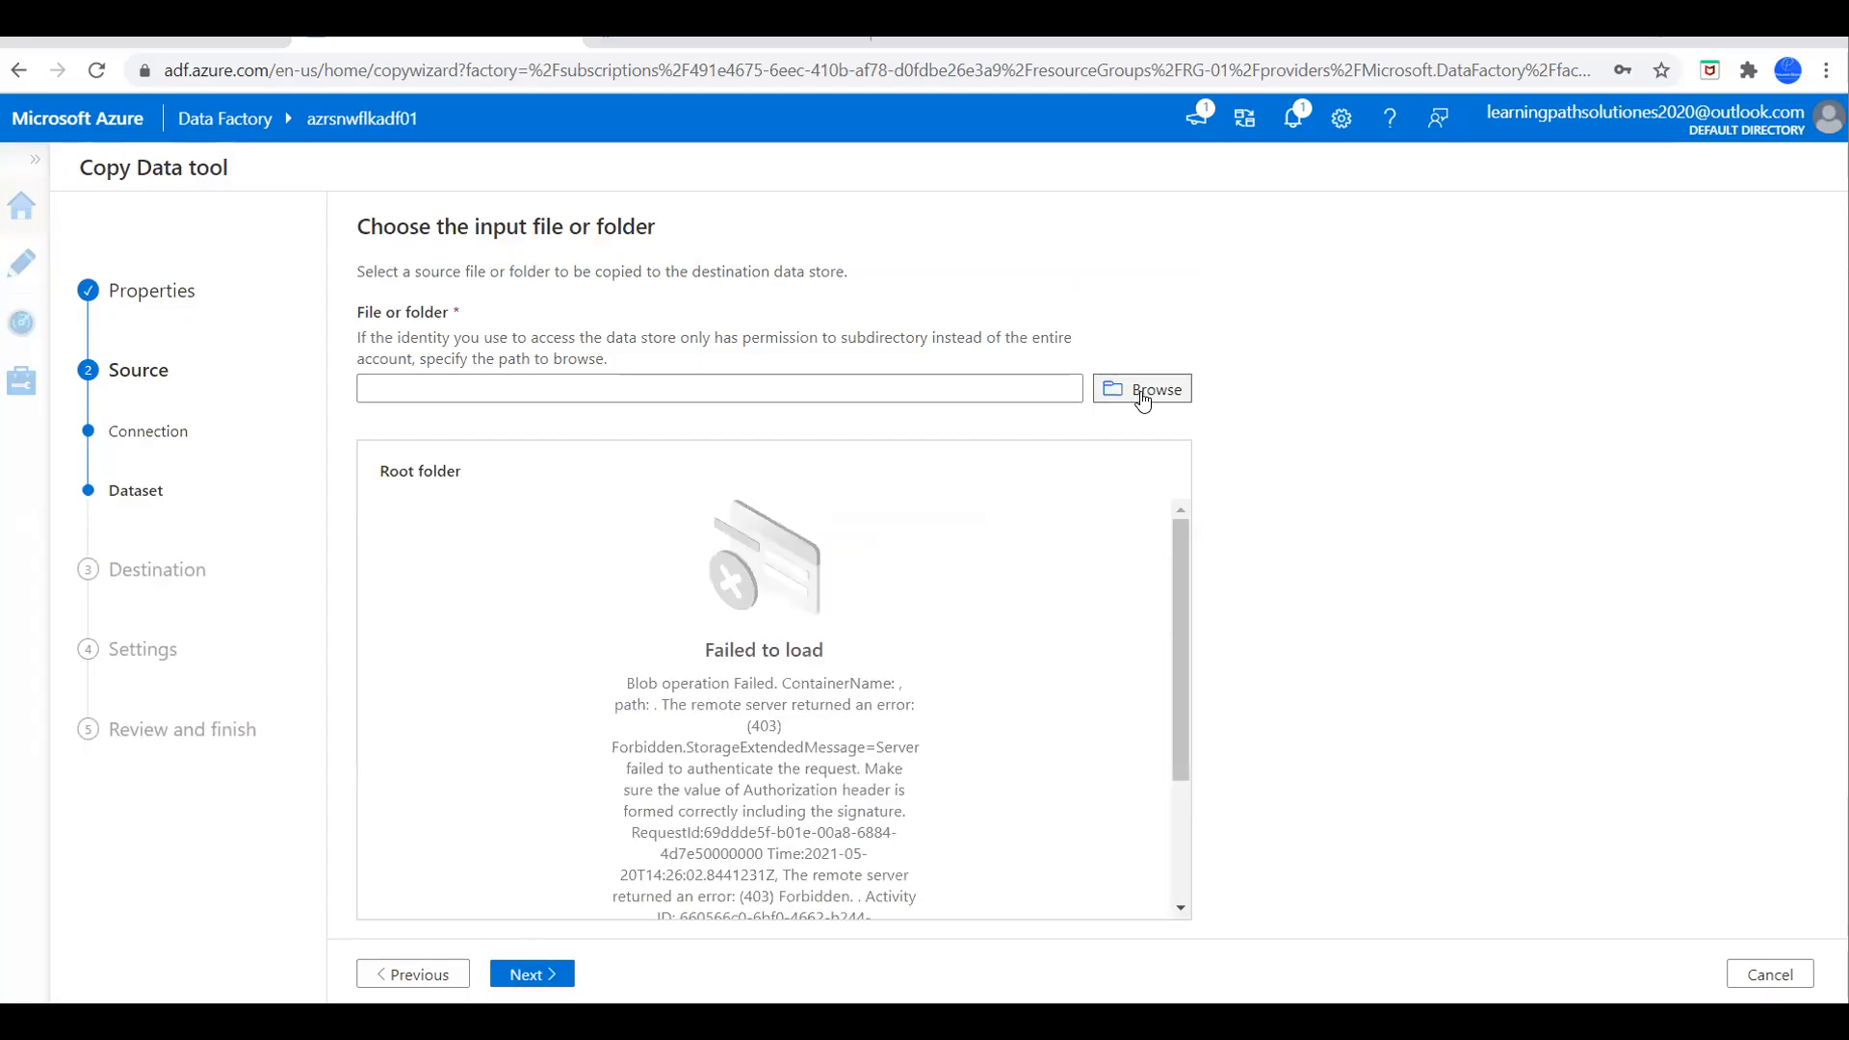
click(528, 976)
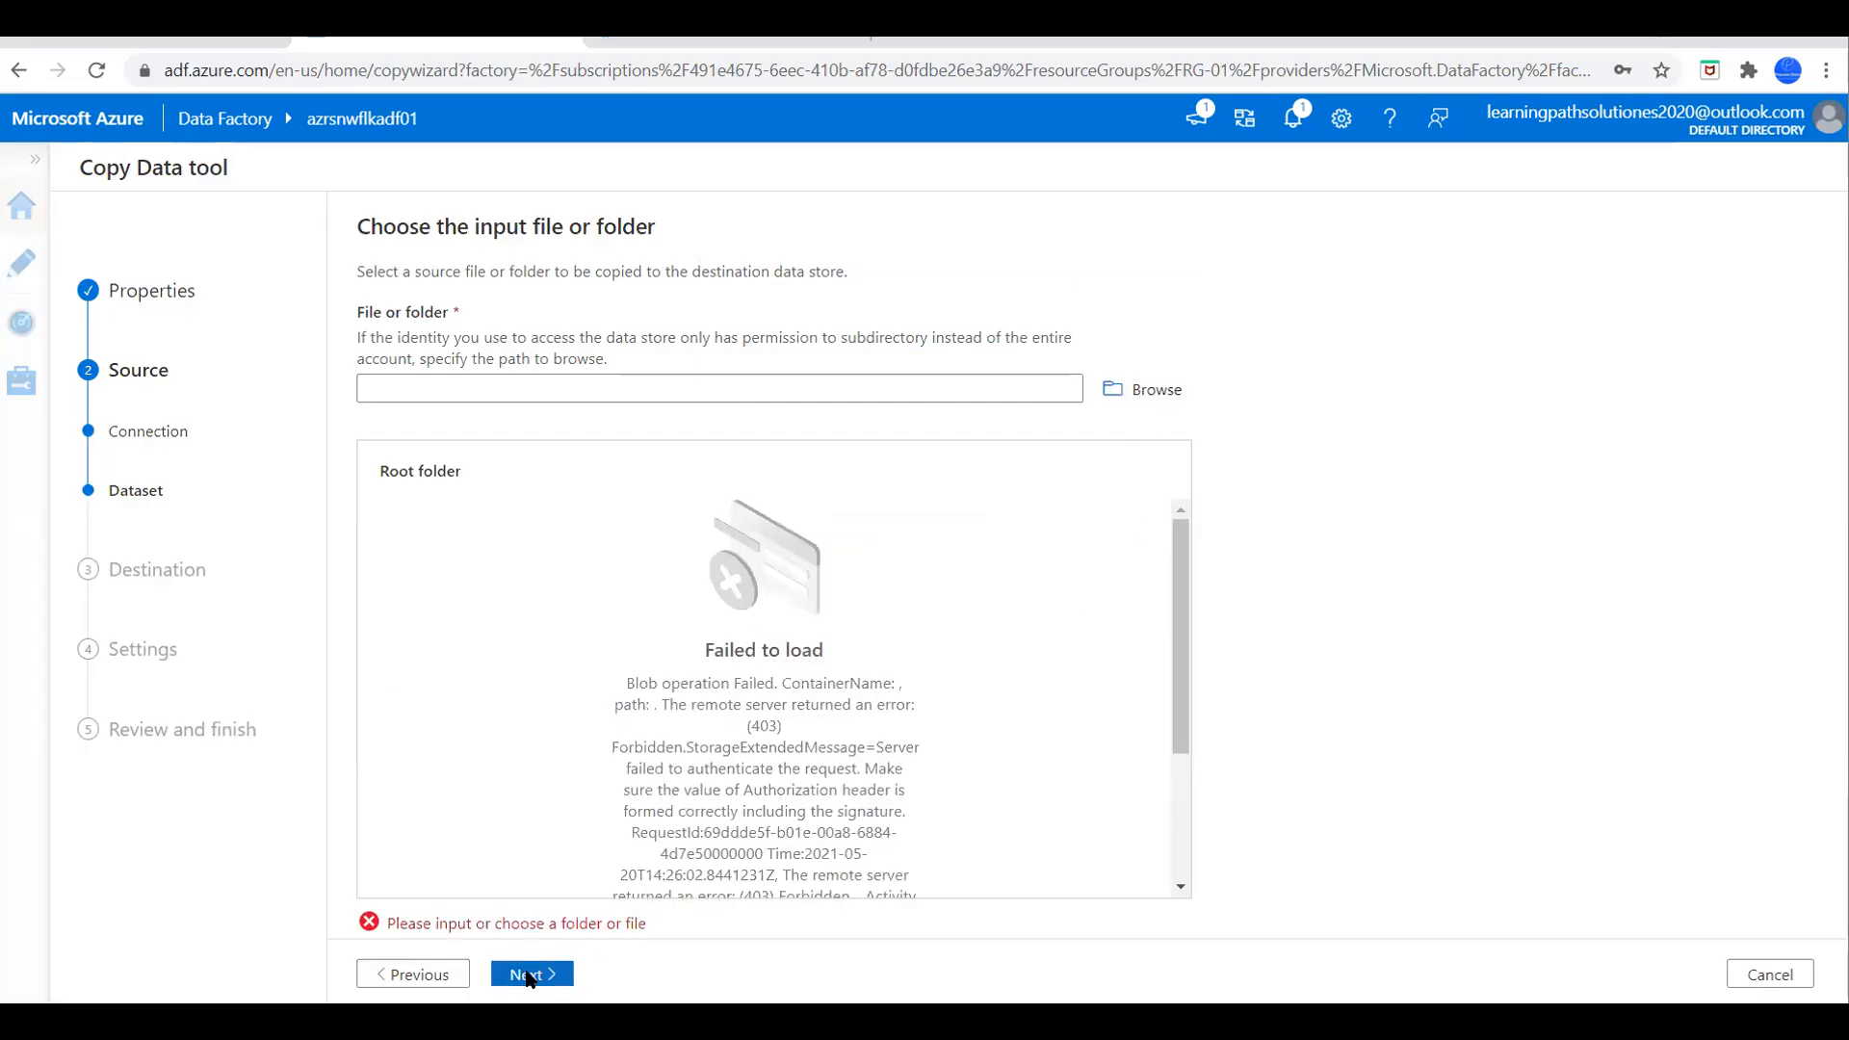
click(417, 975)
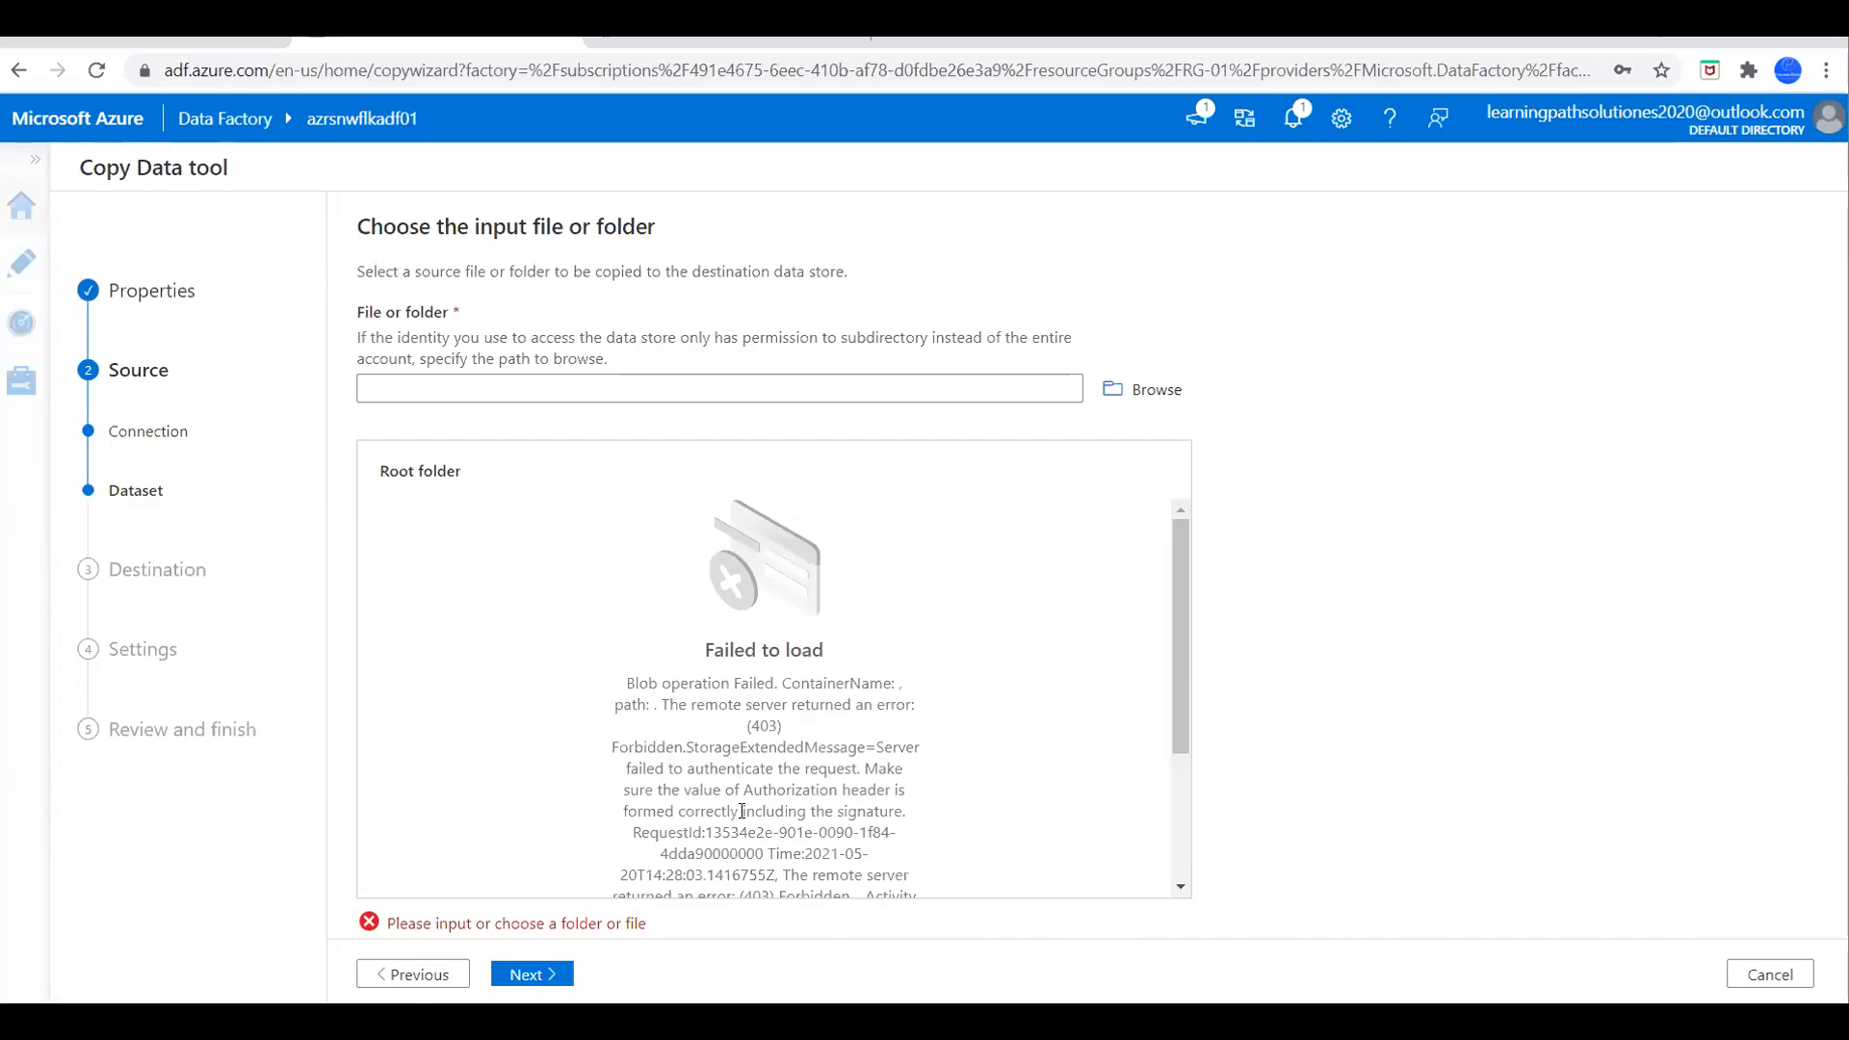
Return to the source data store and change the AzureBlobStorage connection's authentication method to Account key.
click(396, 974)
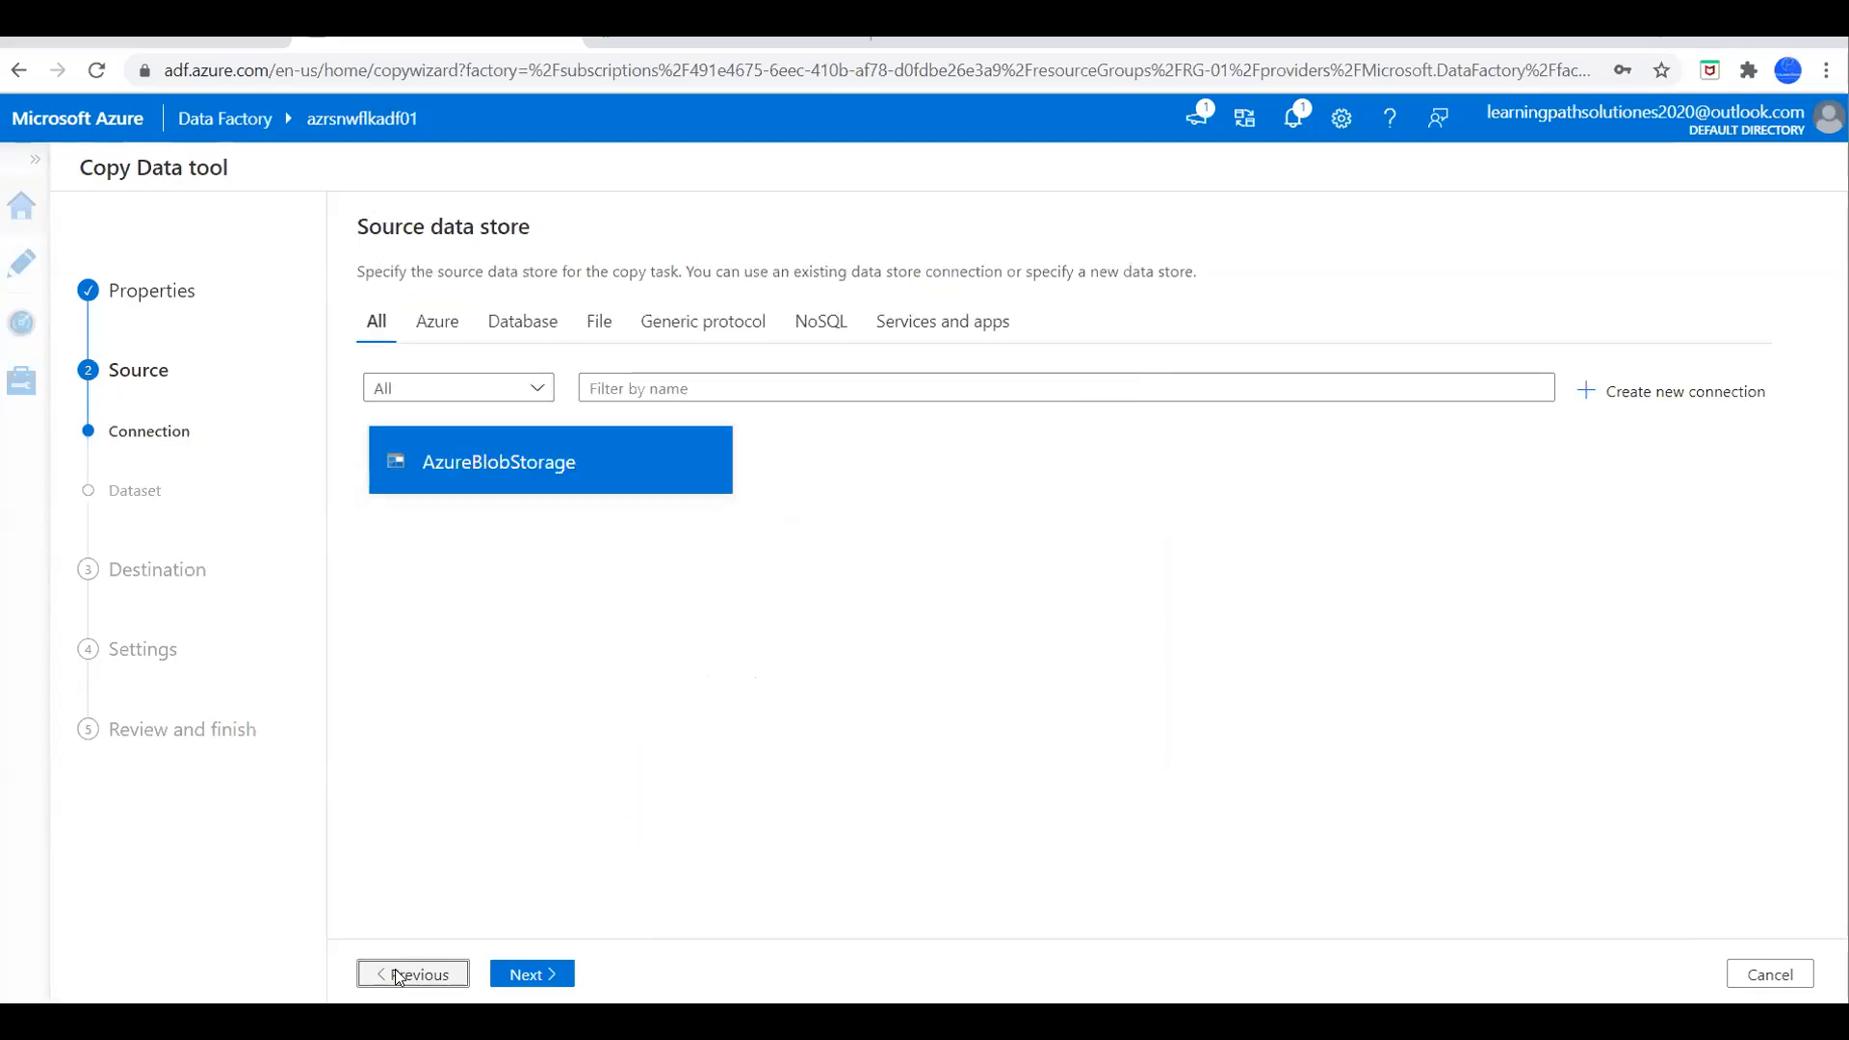
click(702, 466)
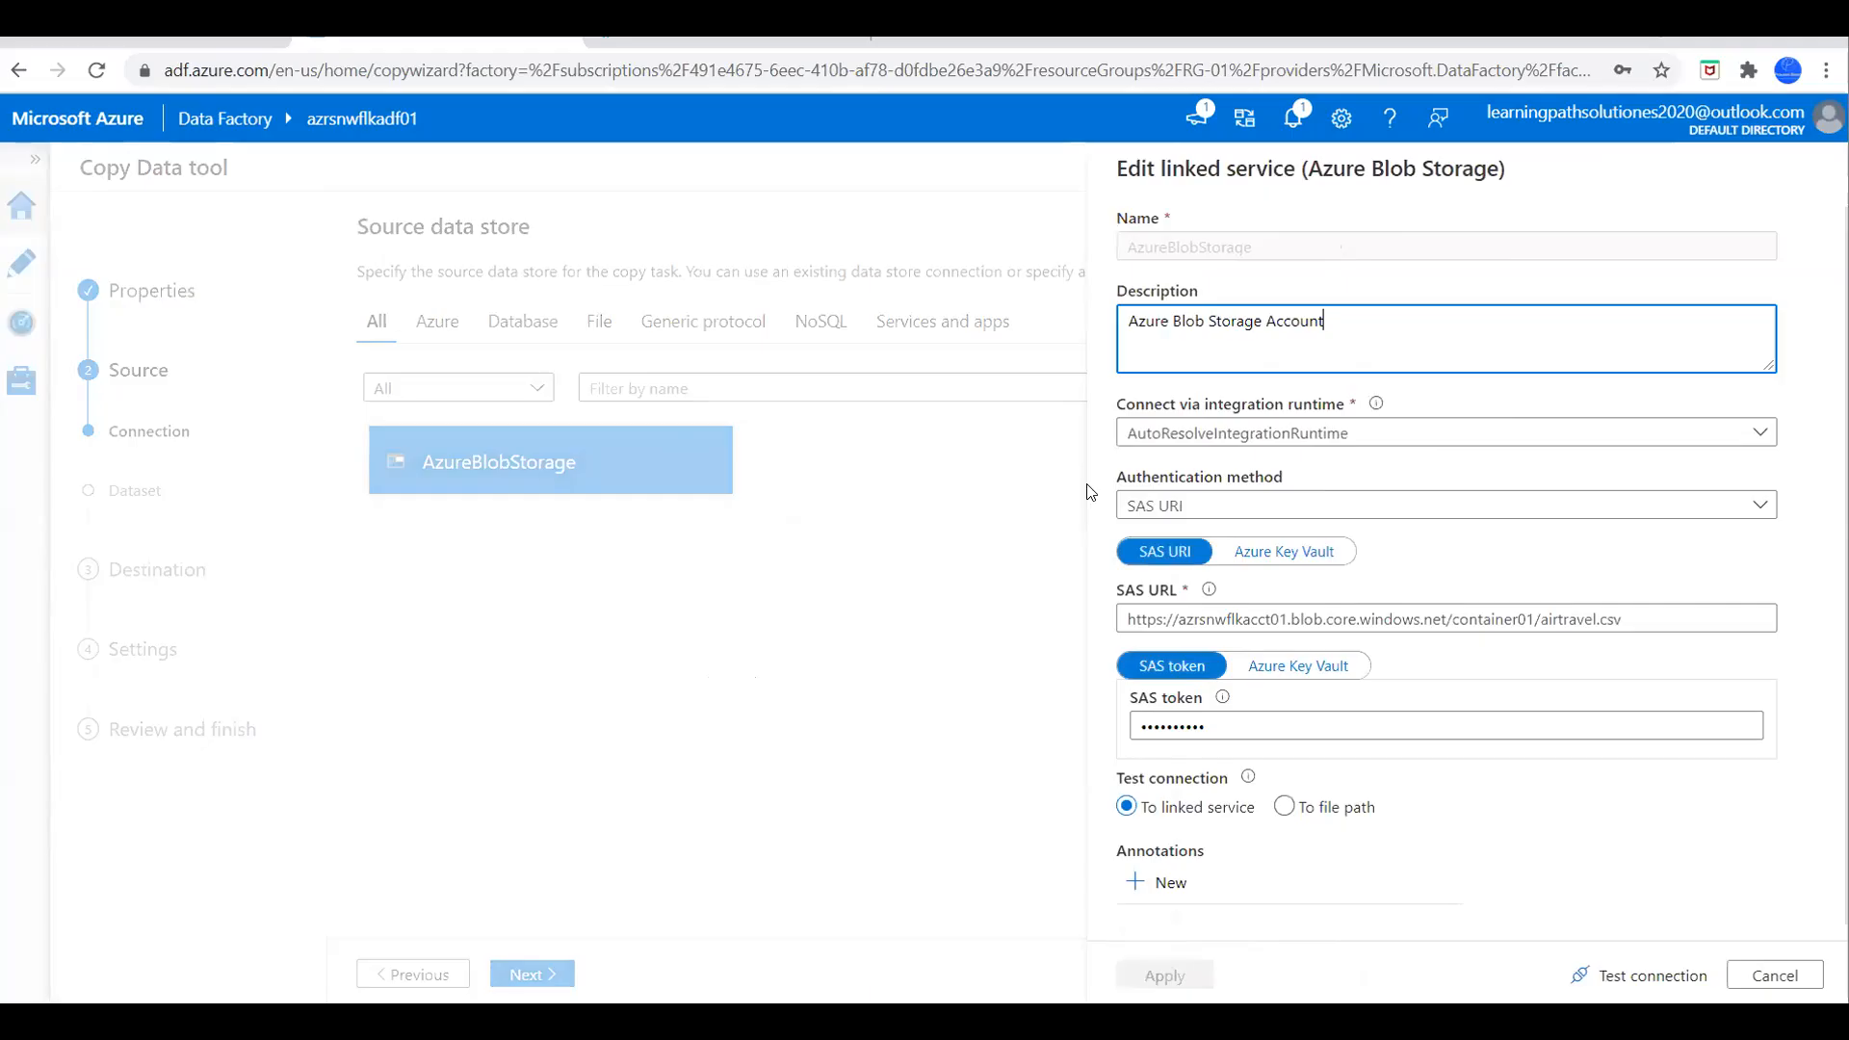
click(1761, 504)
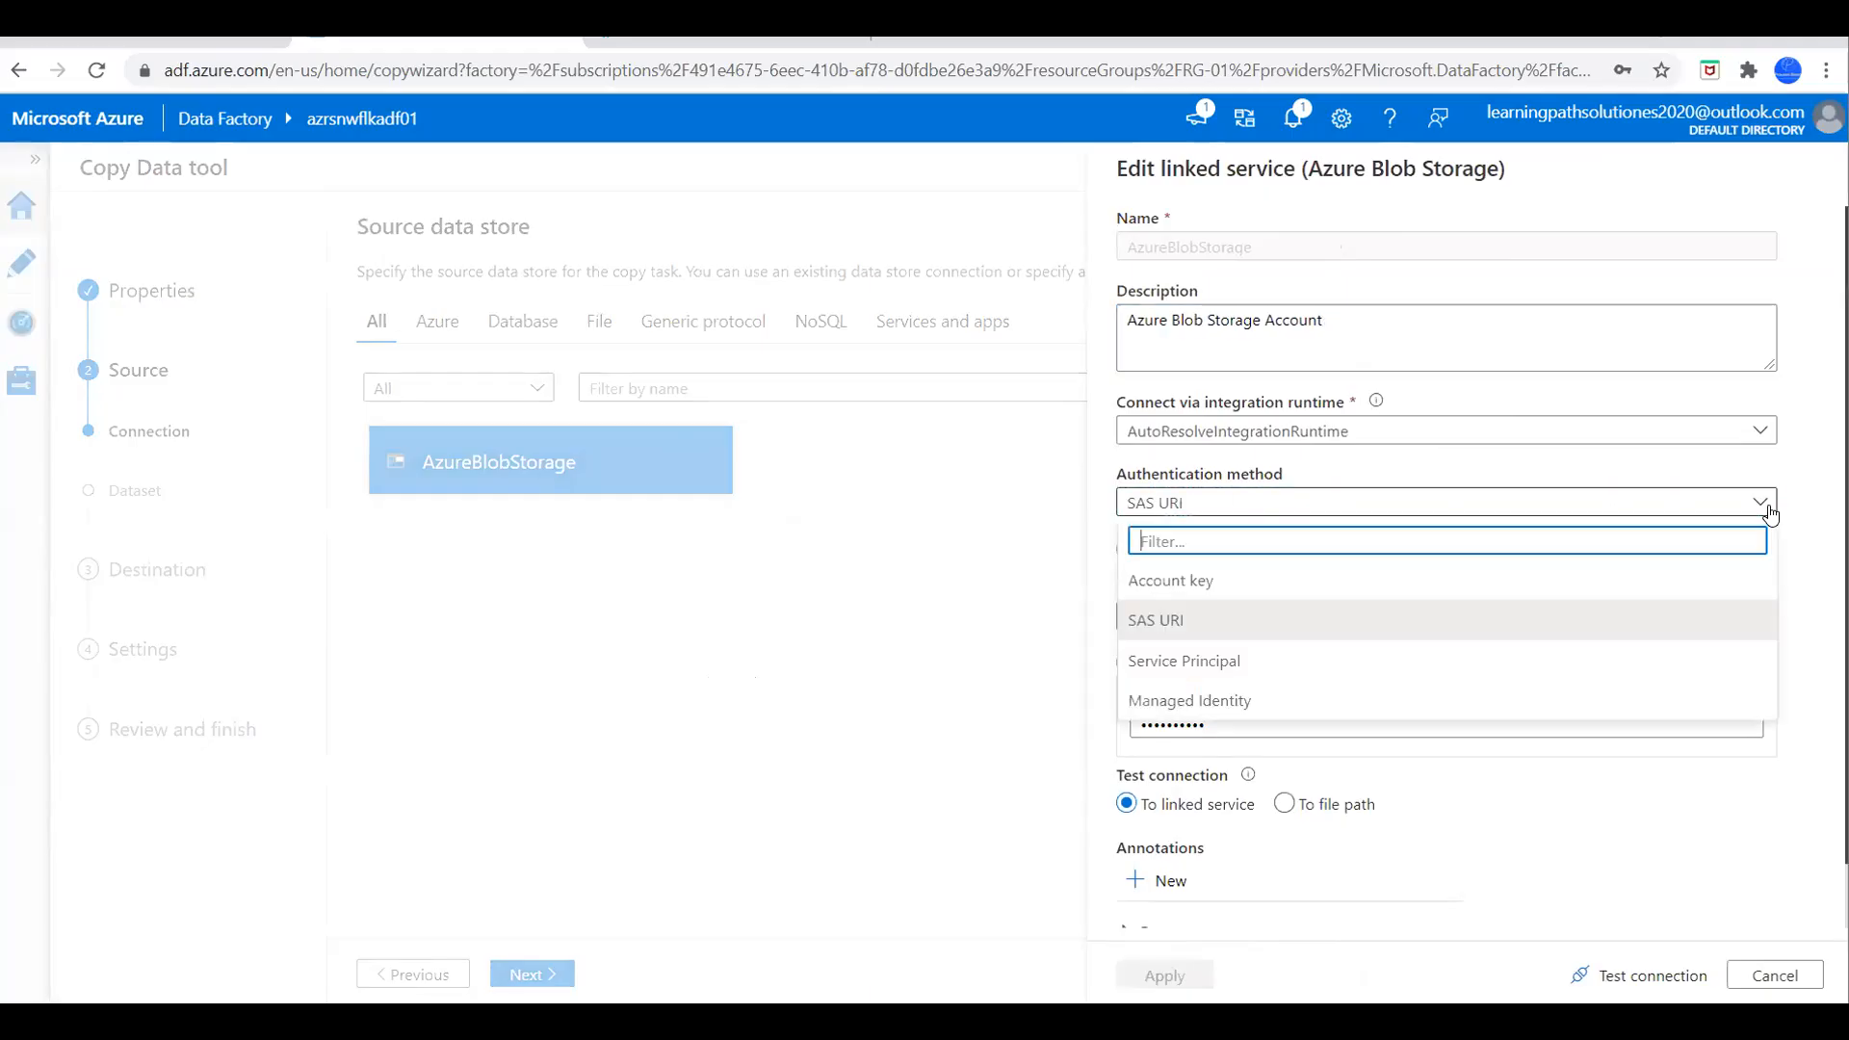
click(1209, 582)
scroll(1712, 585, down, 1)
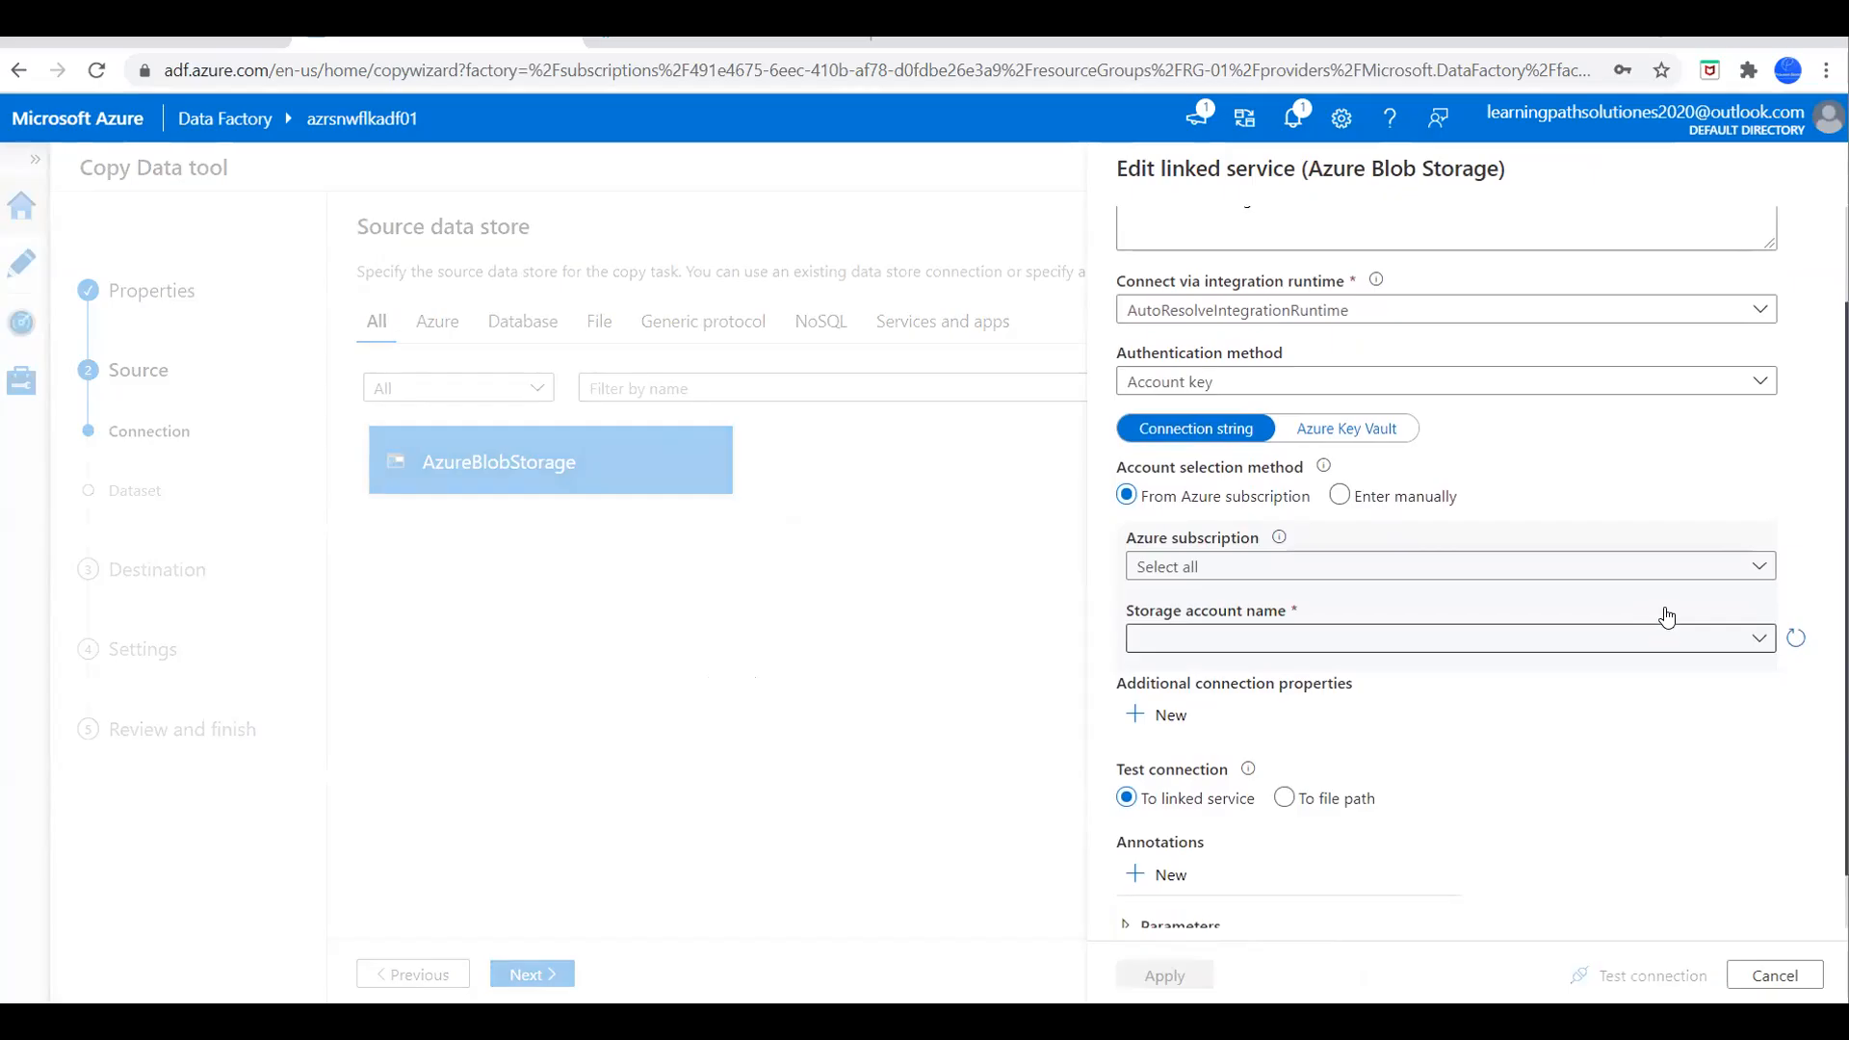
Select Azure subscription 1 and storage account azrsnwflkacct01 for the connection, then test it and apply the settings.
click(1648, 566)
click(1394, 652)
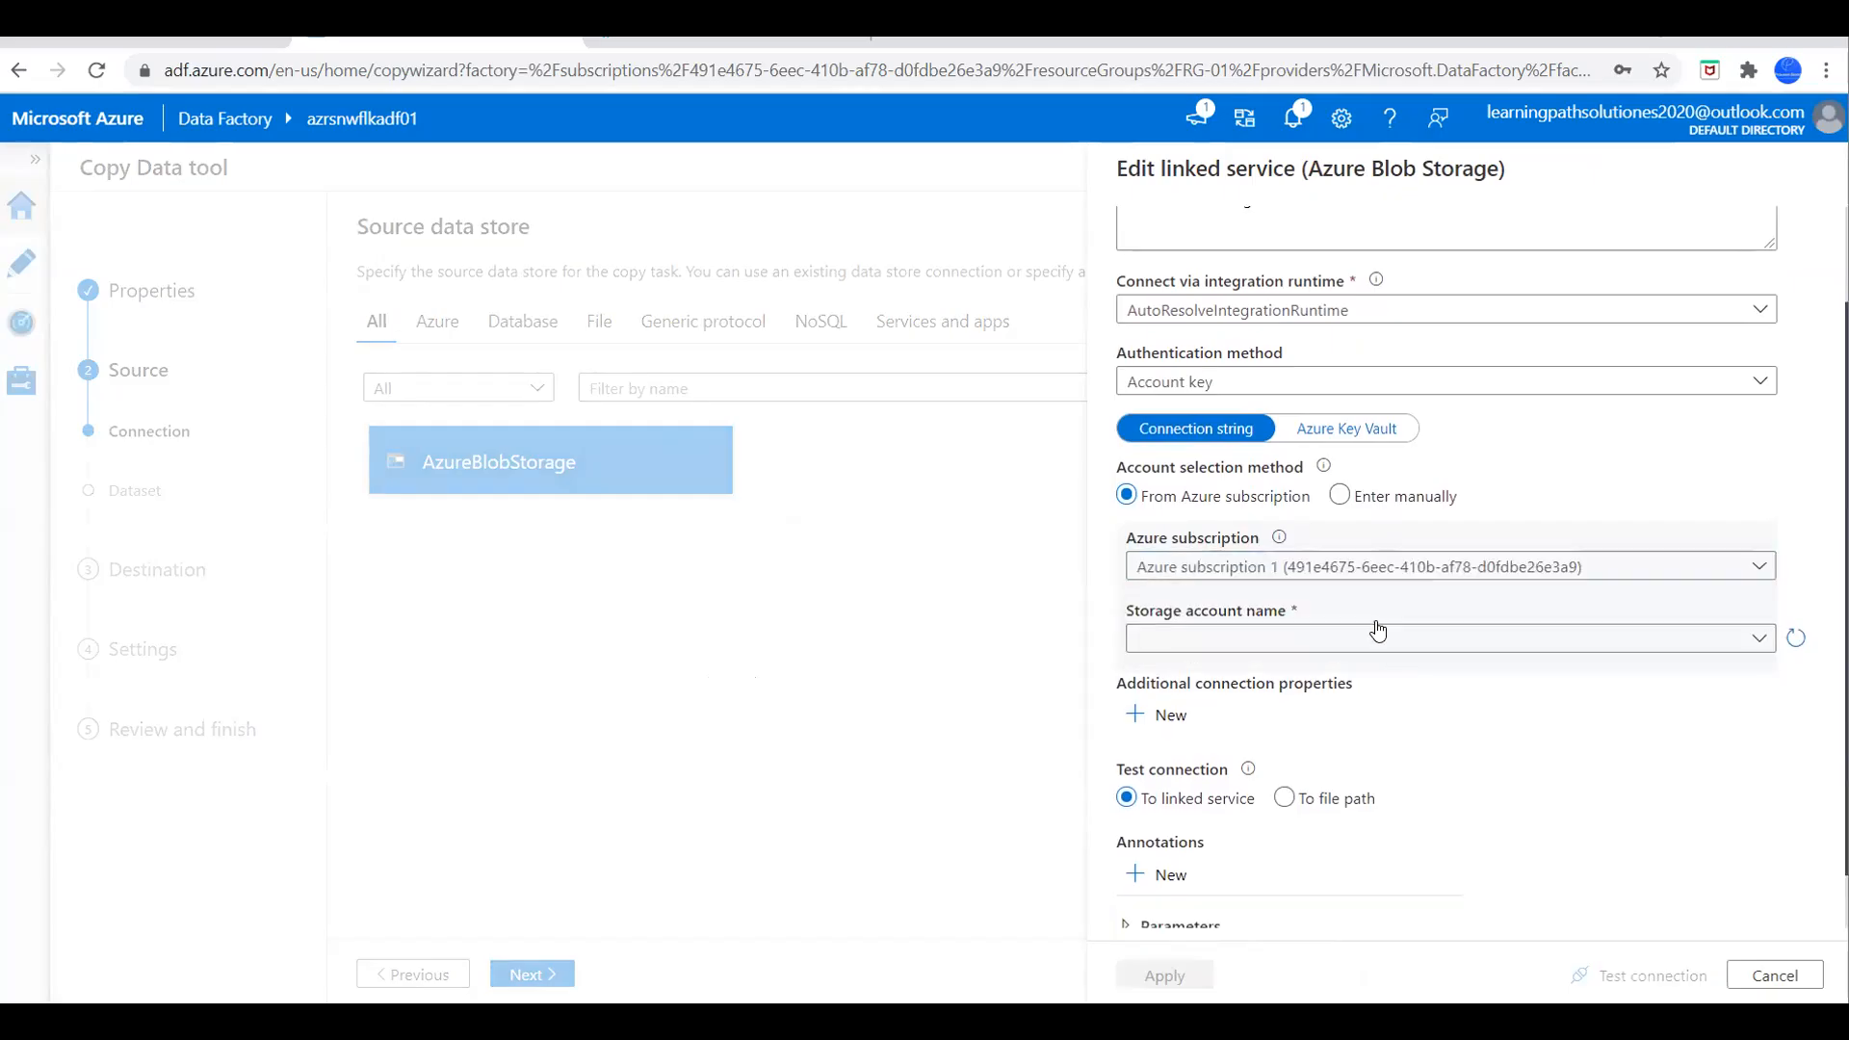
click(1751, 641)
click(1234, 680)
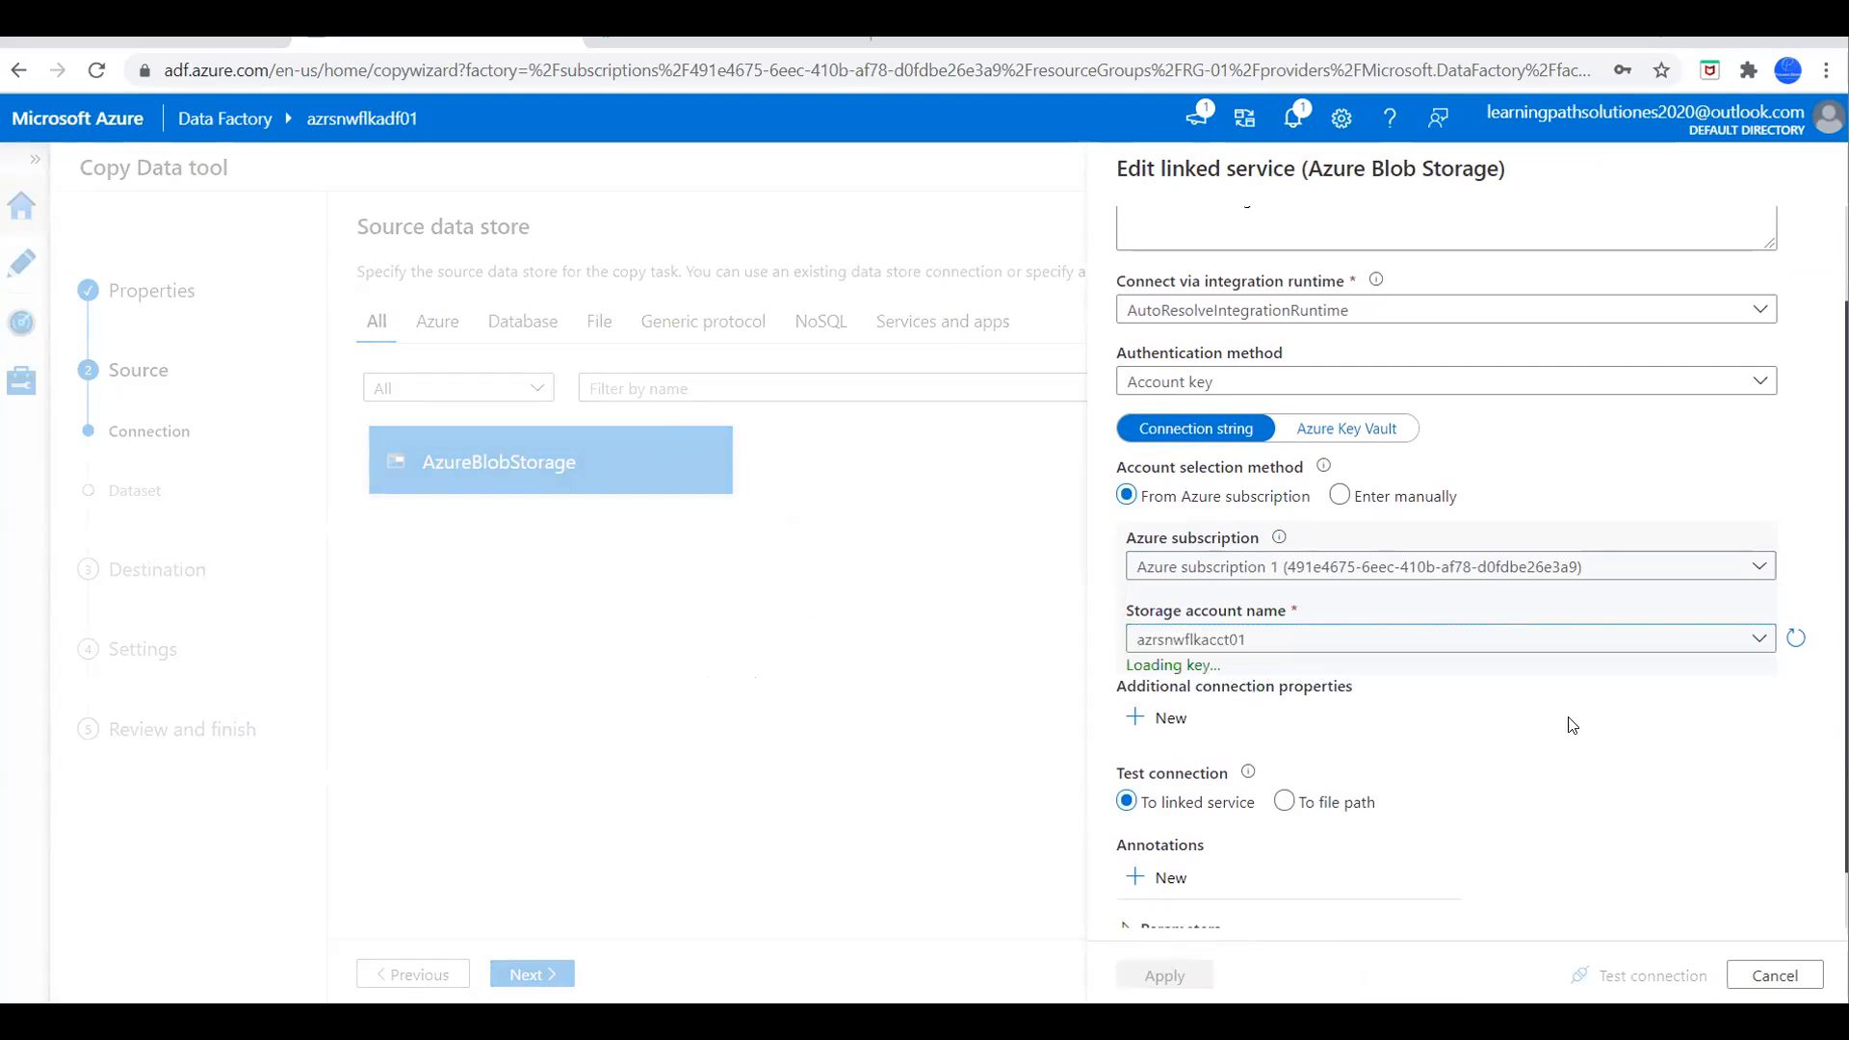
scroll(1627, 743, down, 1)
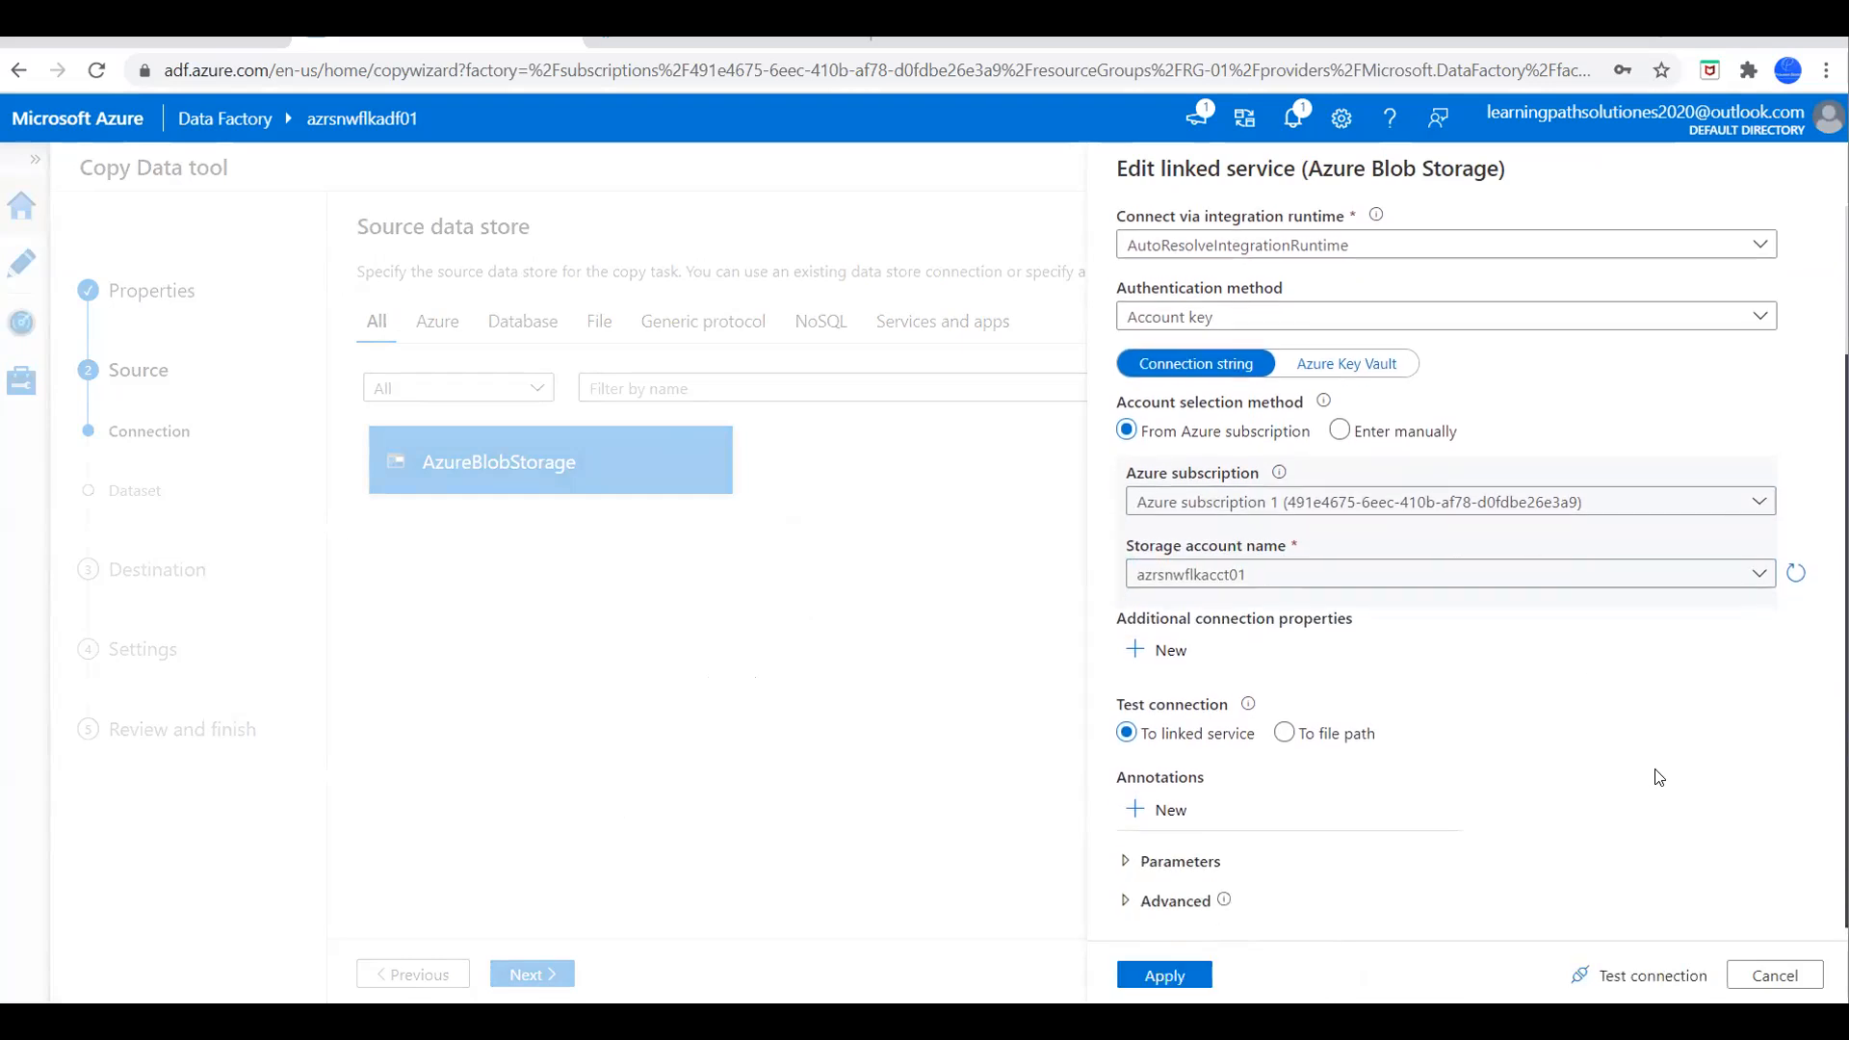
click(1650, 975)
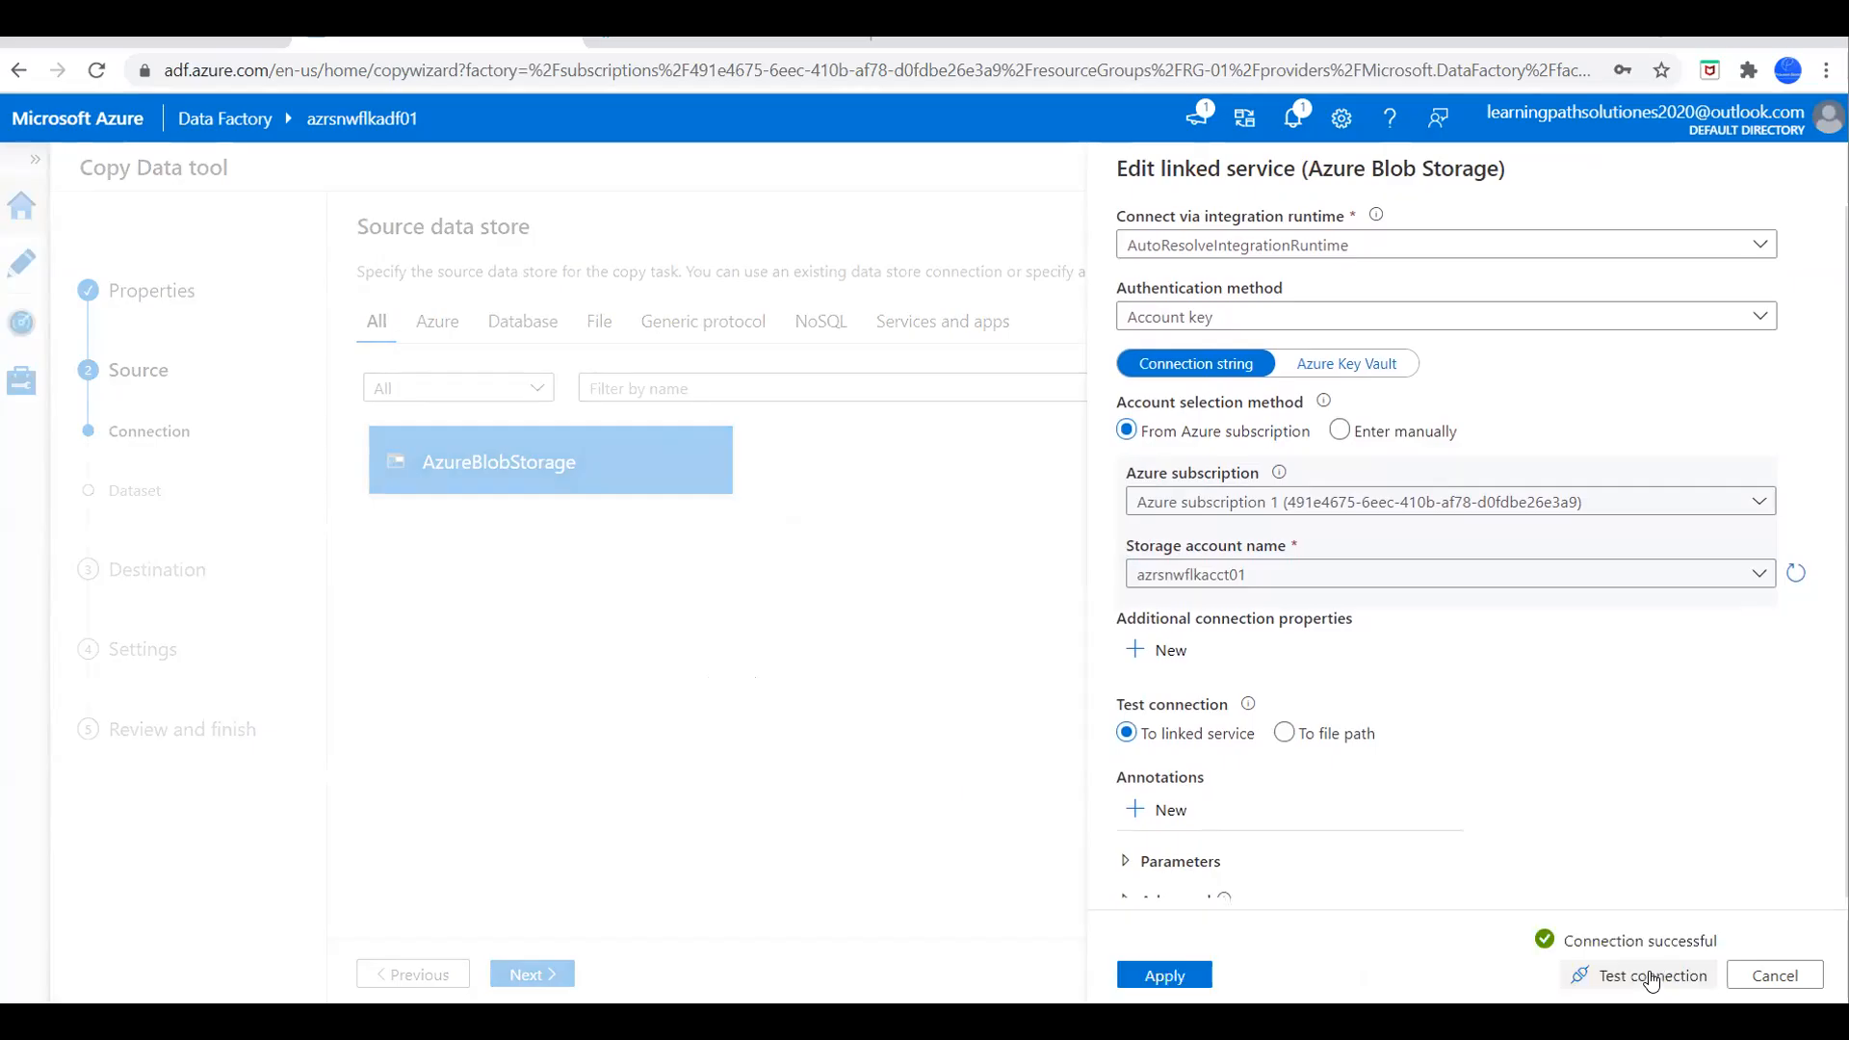
click(1174, 971)
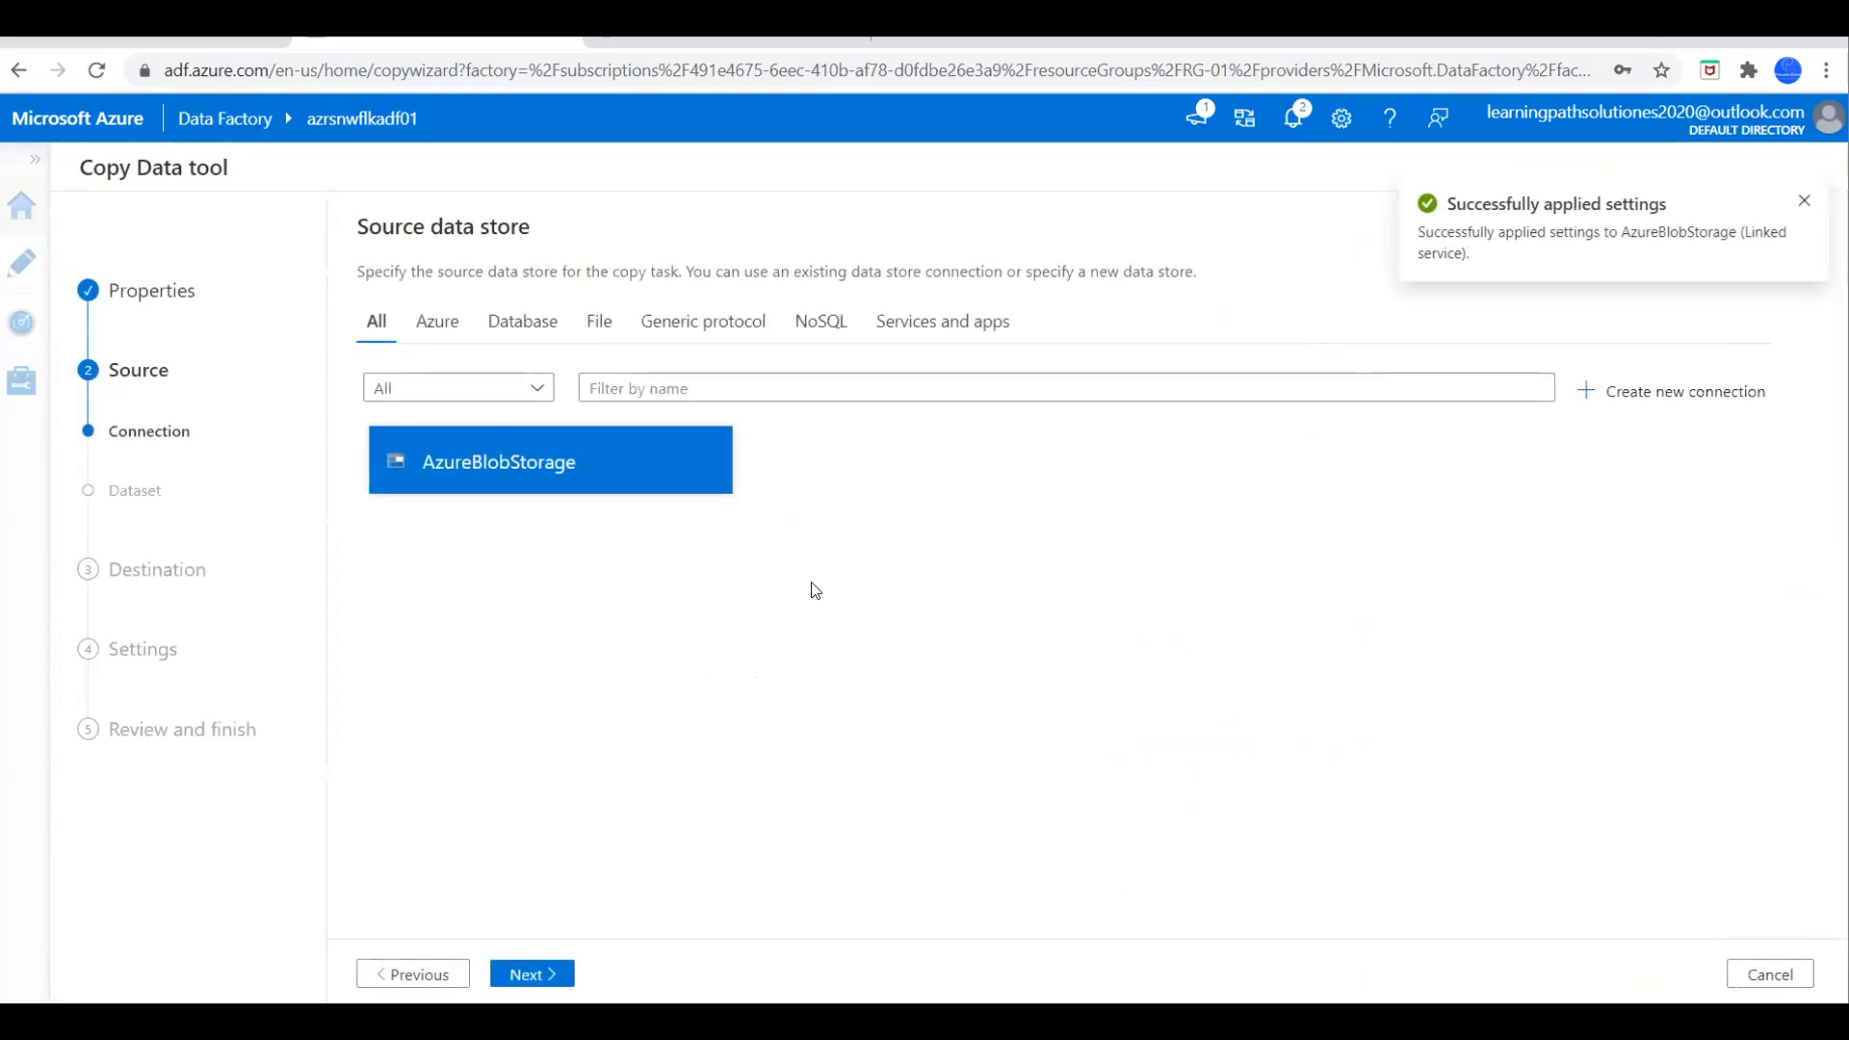
Choose airtravel.csv in container01 as the source input file and continue to its file format settings.
click(532, 975)
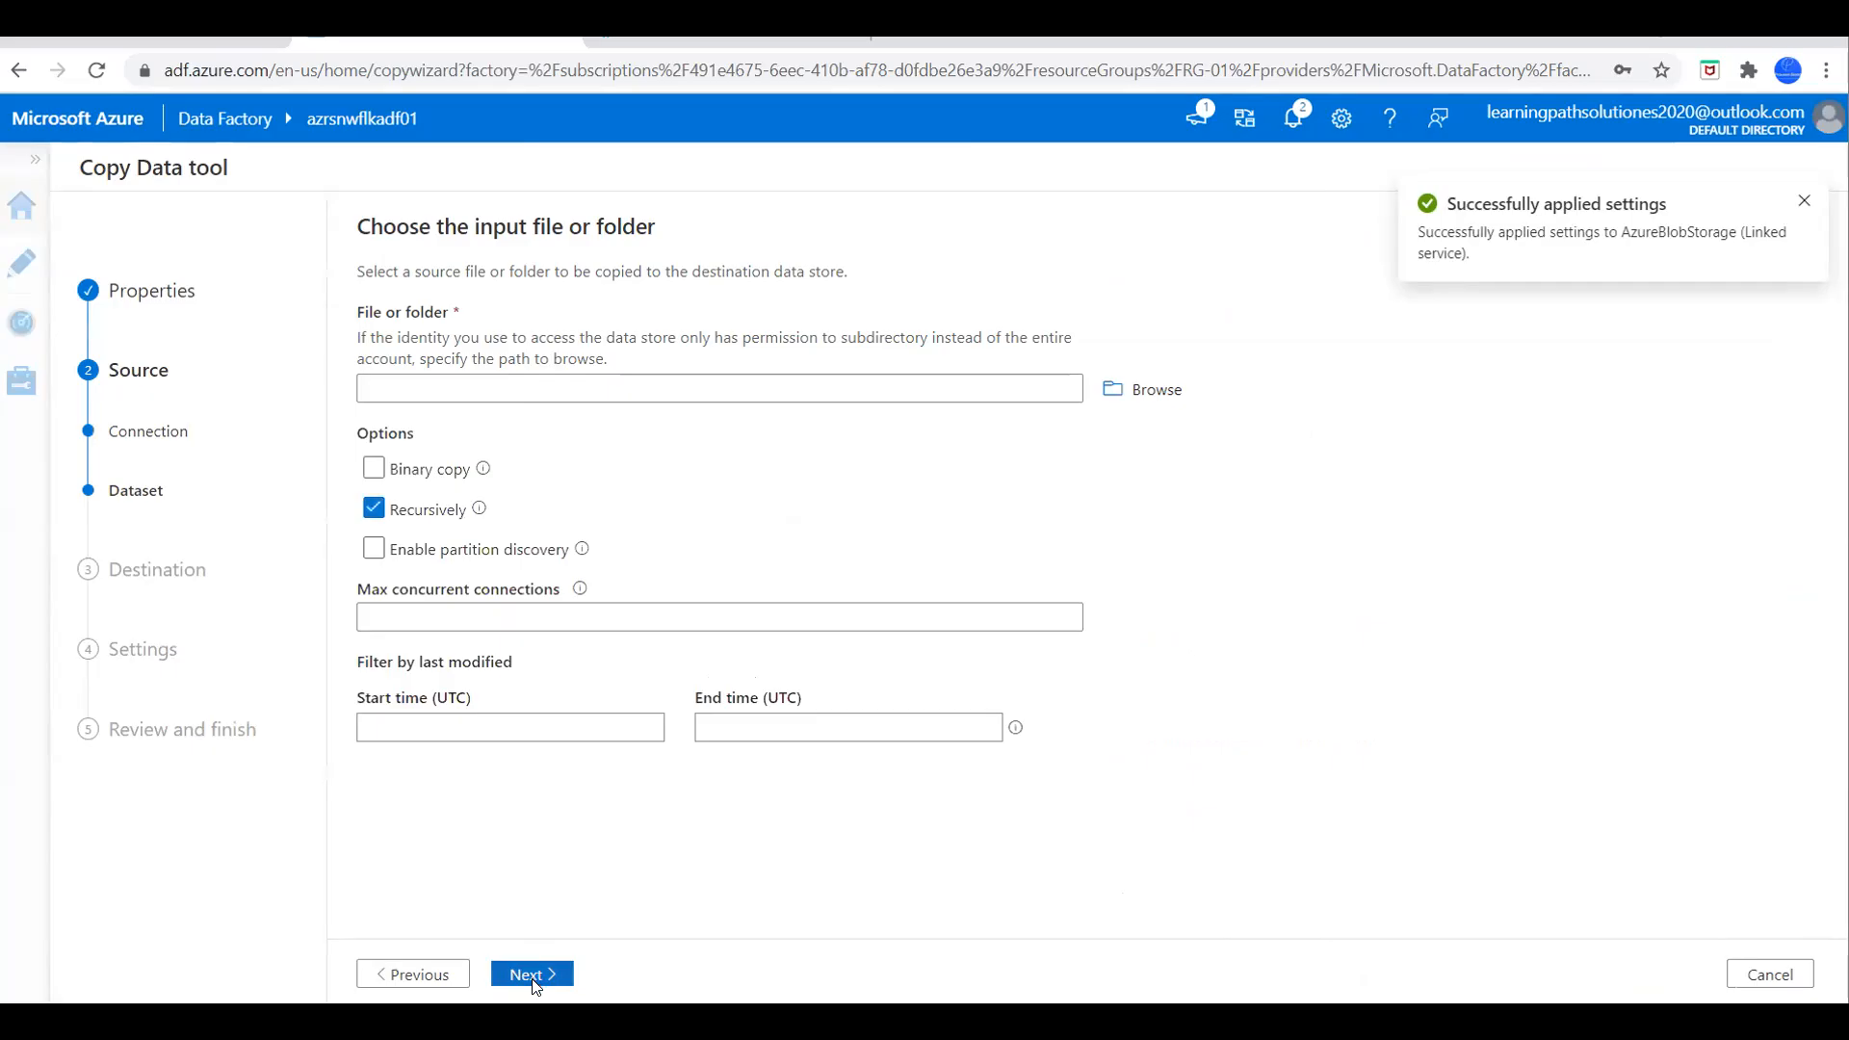
click(1153, 395)
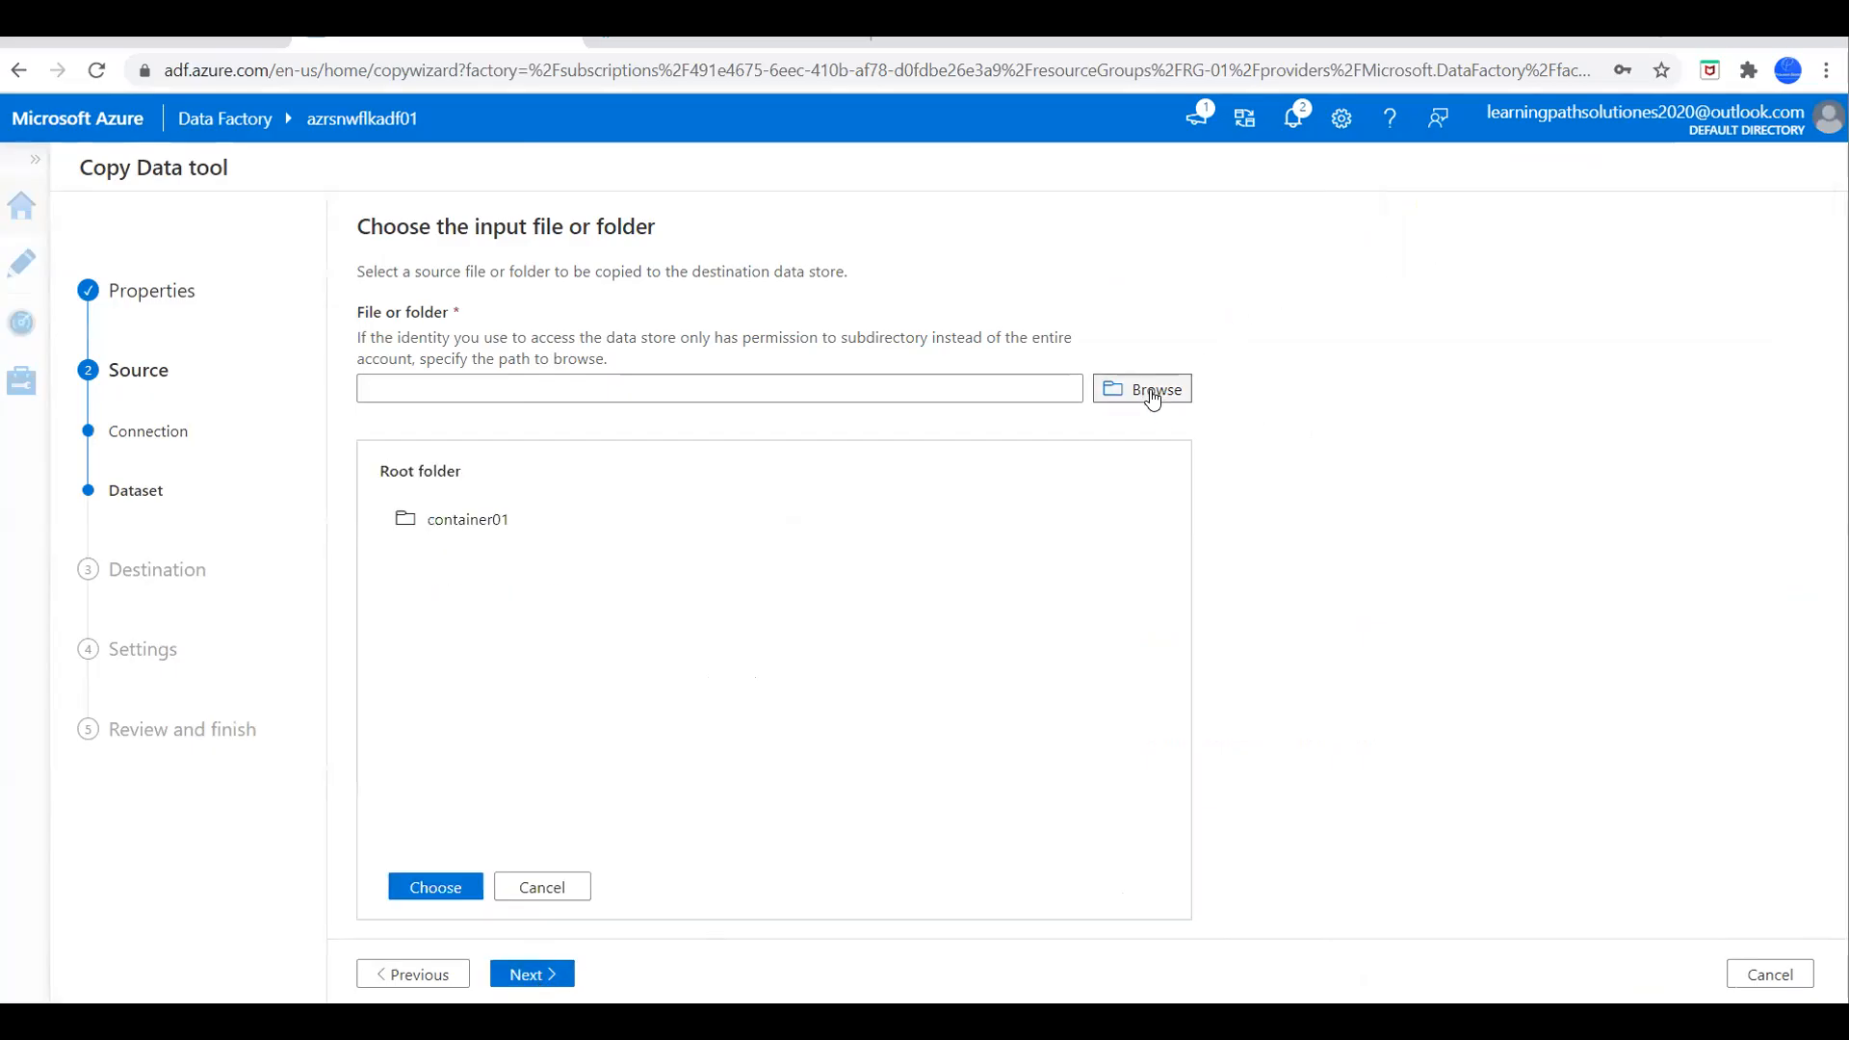
double_click(475, 524)
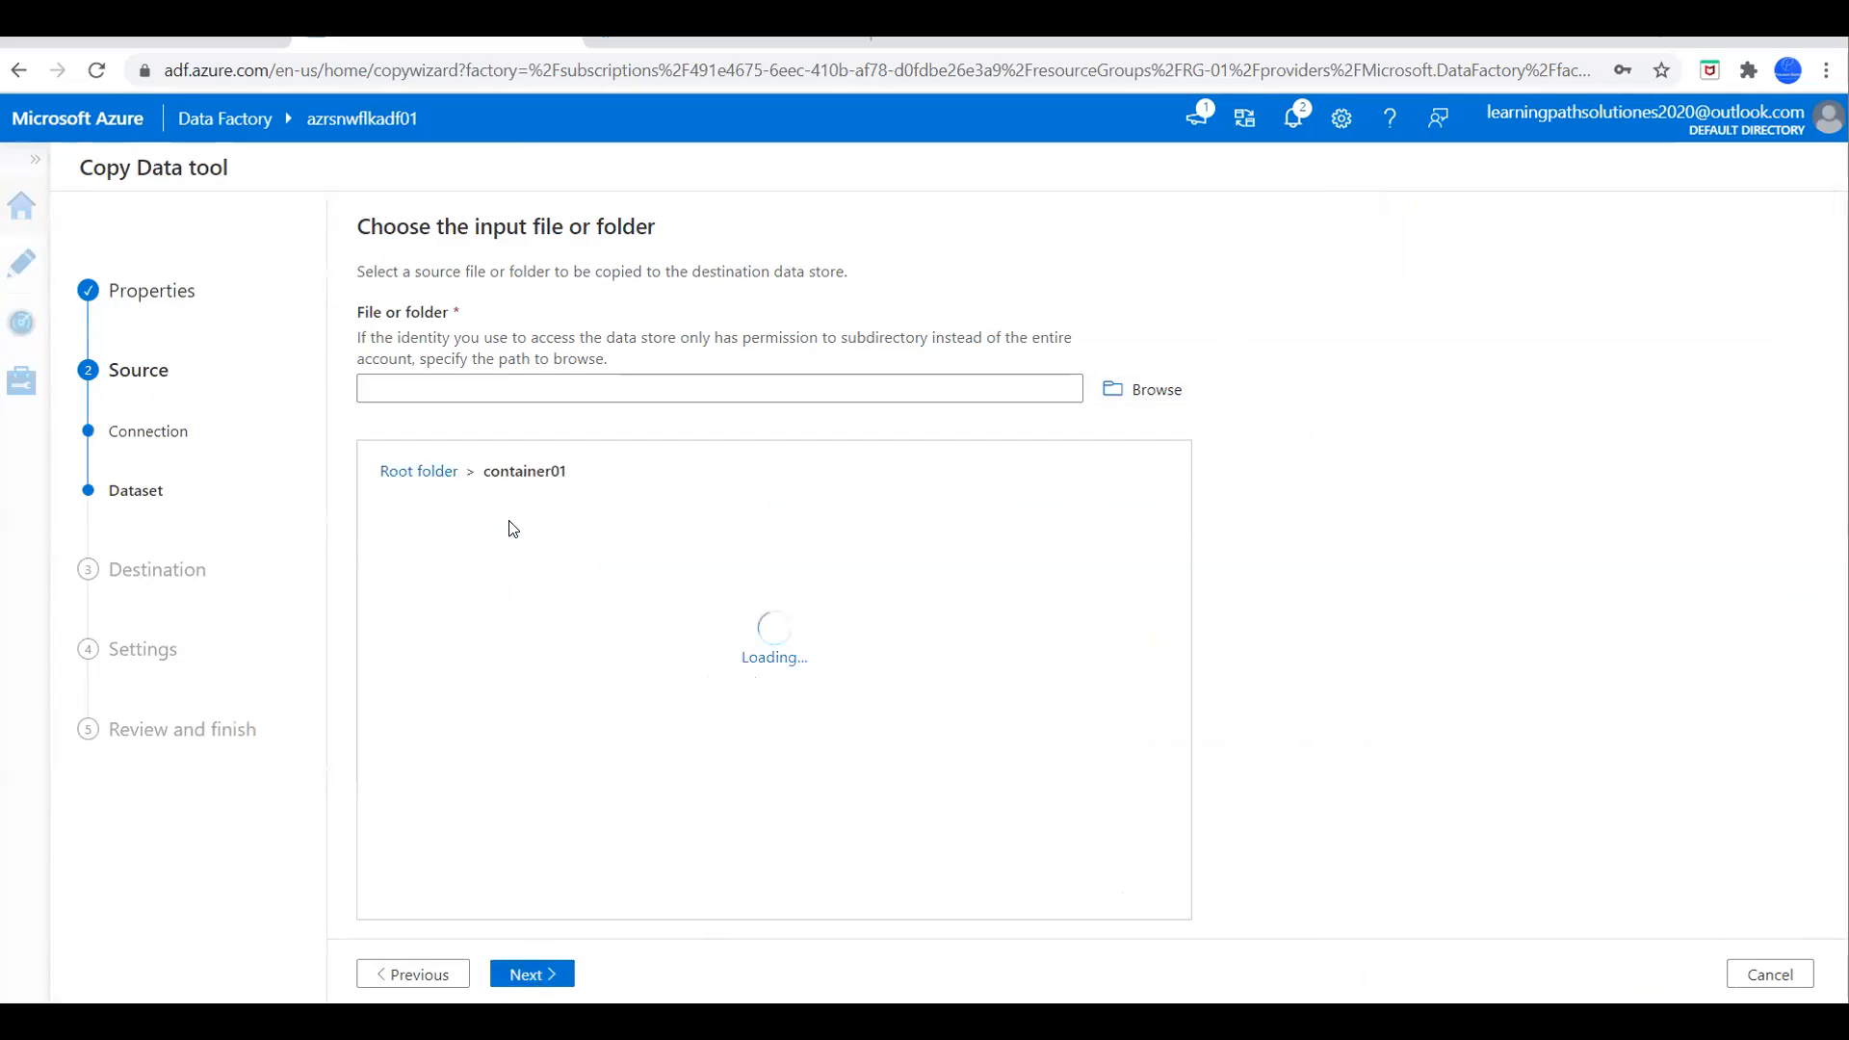
click(473, 529)
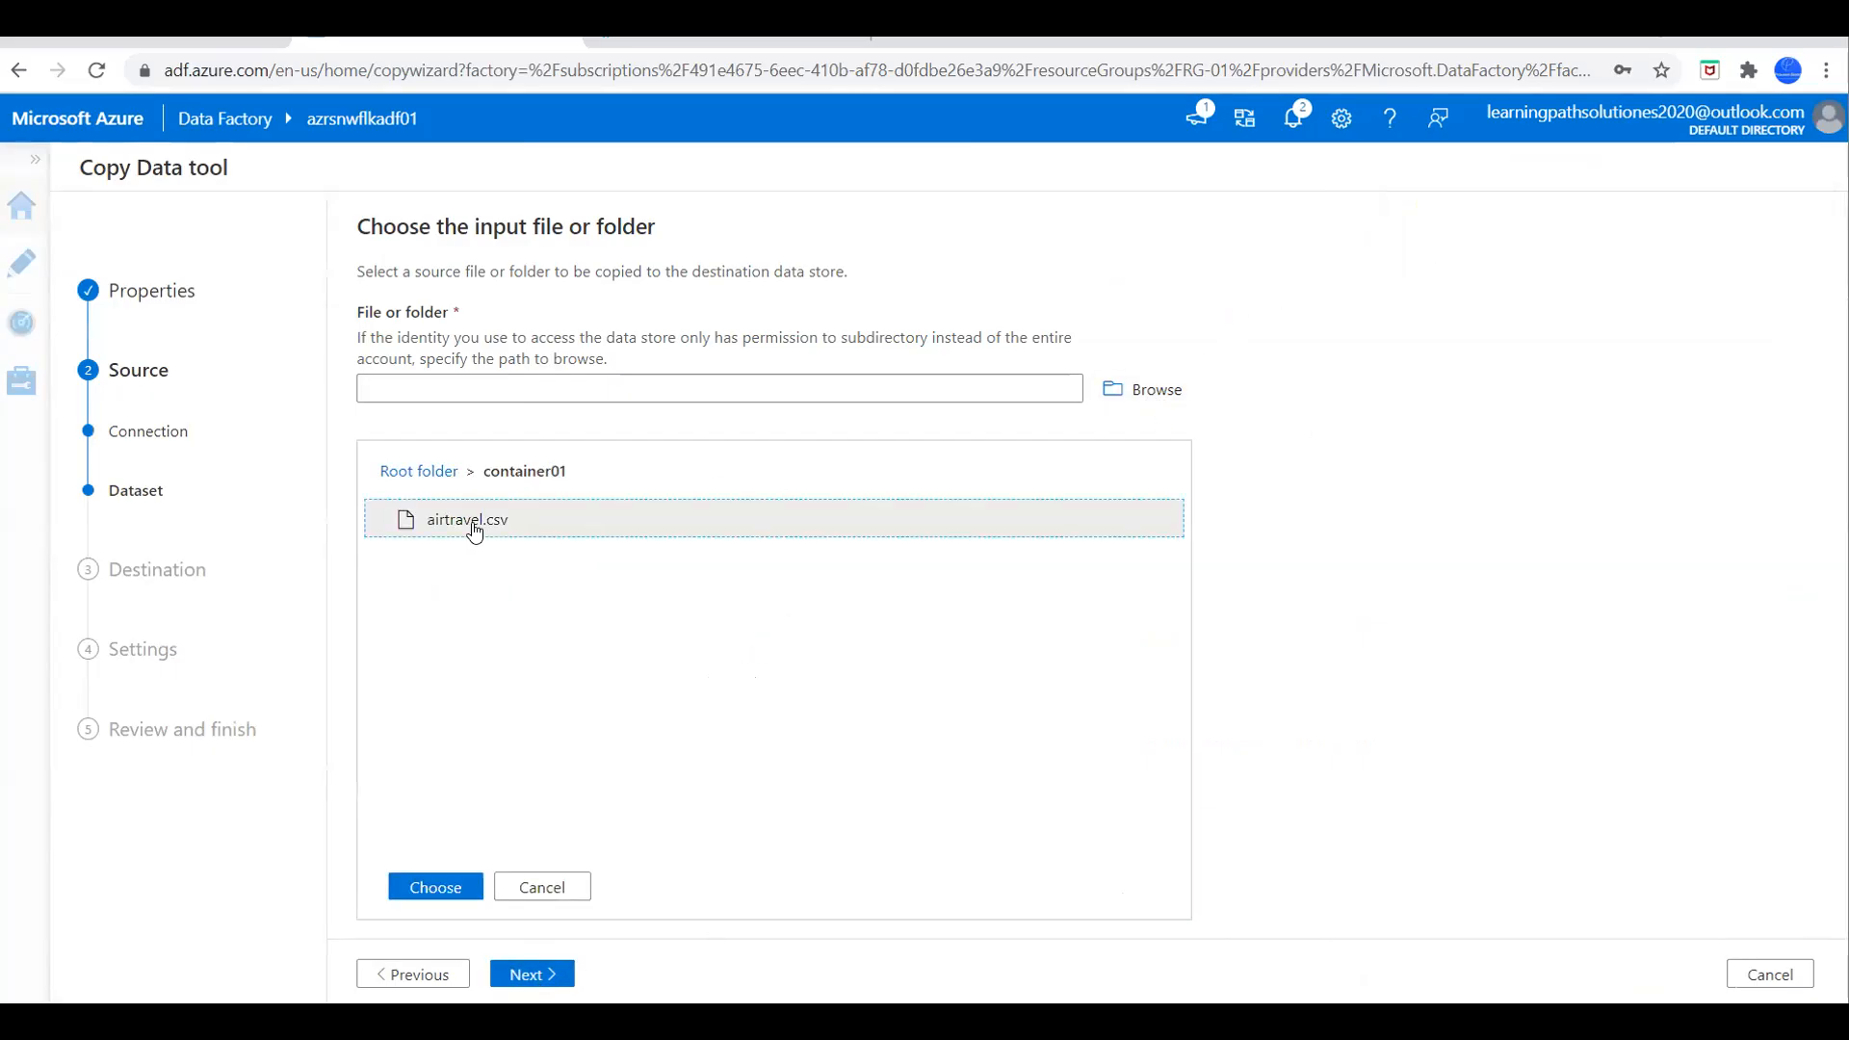
click(453, 887)
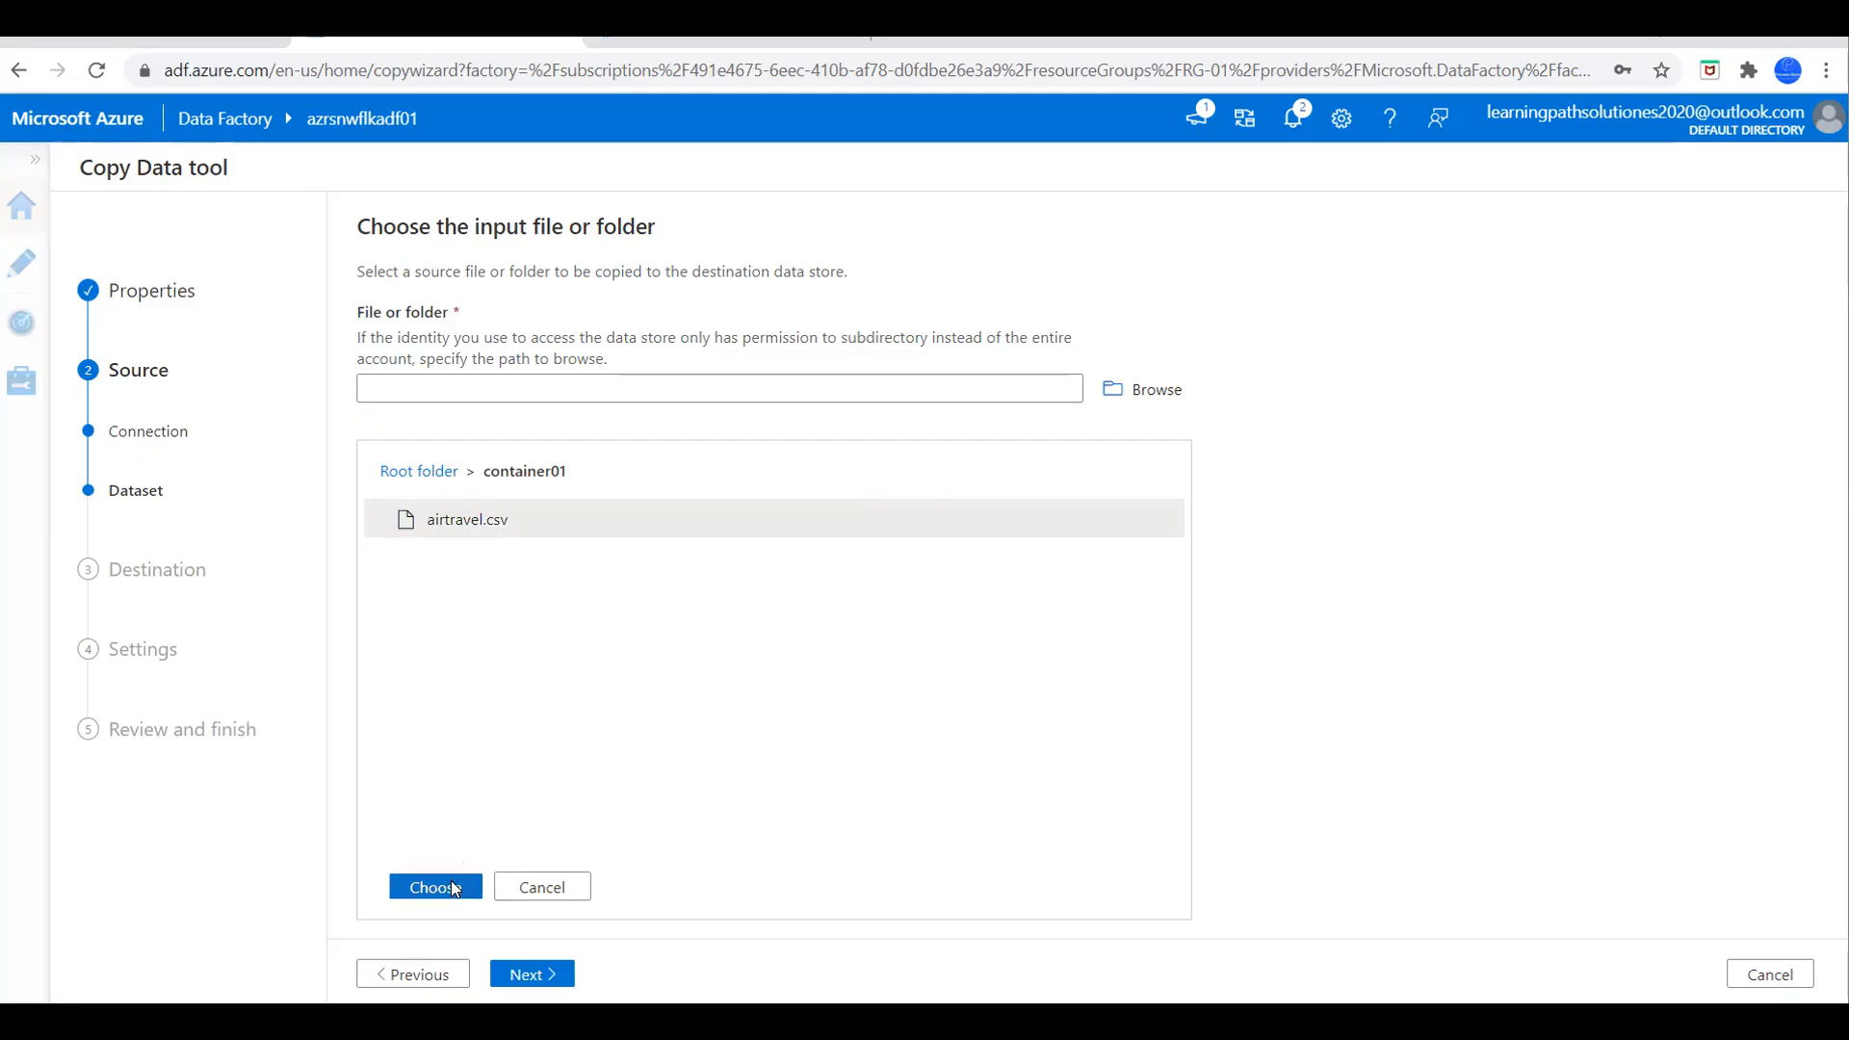
click(532, 972)
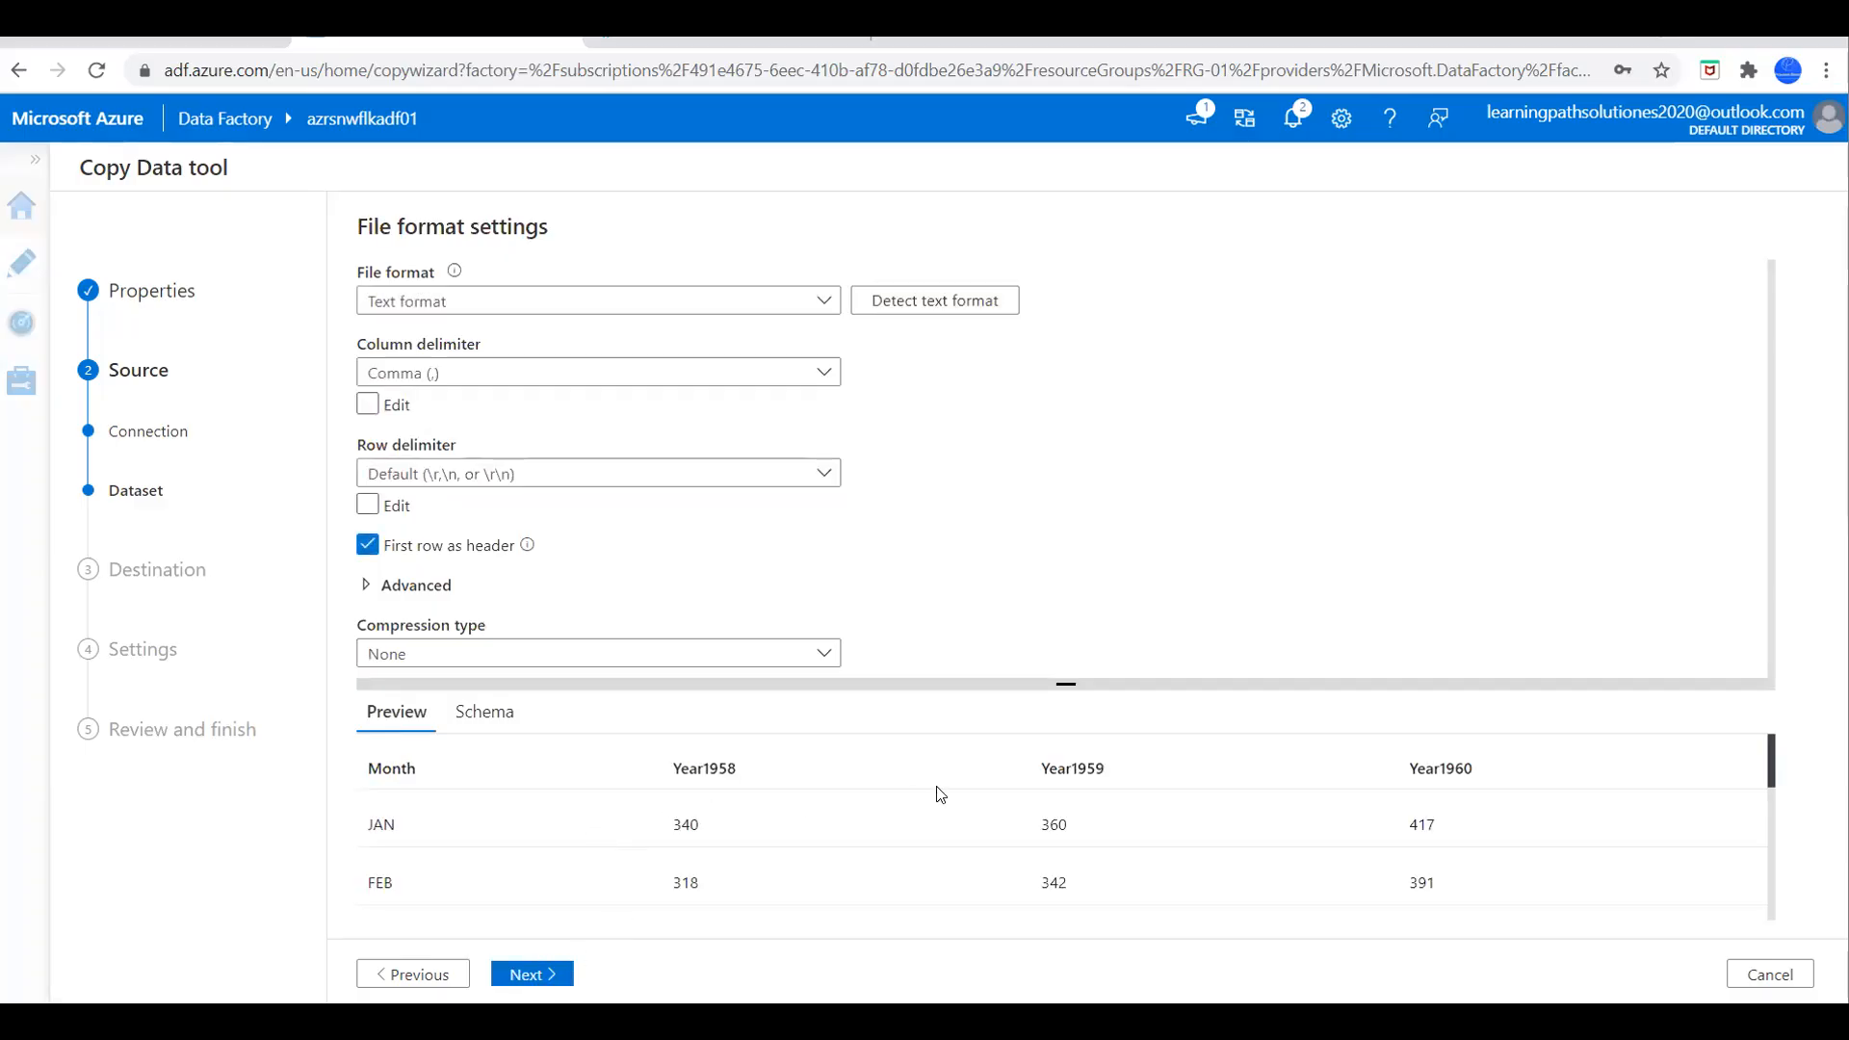
Review the data preview of airtravel.csv and accept the file format settings.
scroll(939, 799, down, 2)
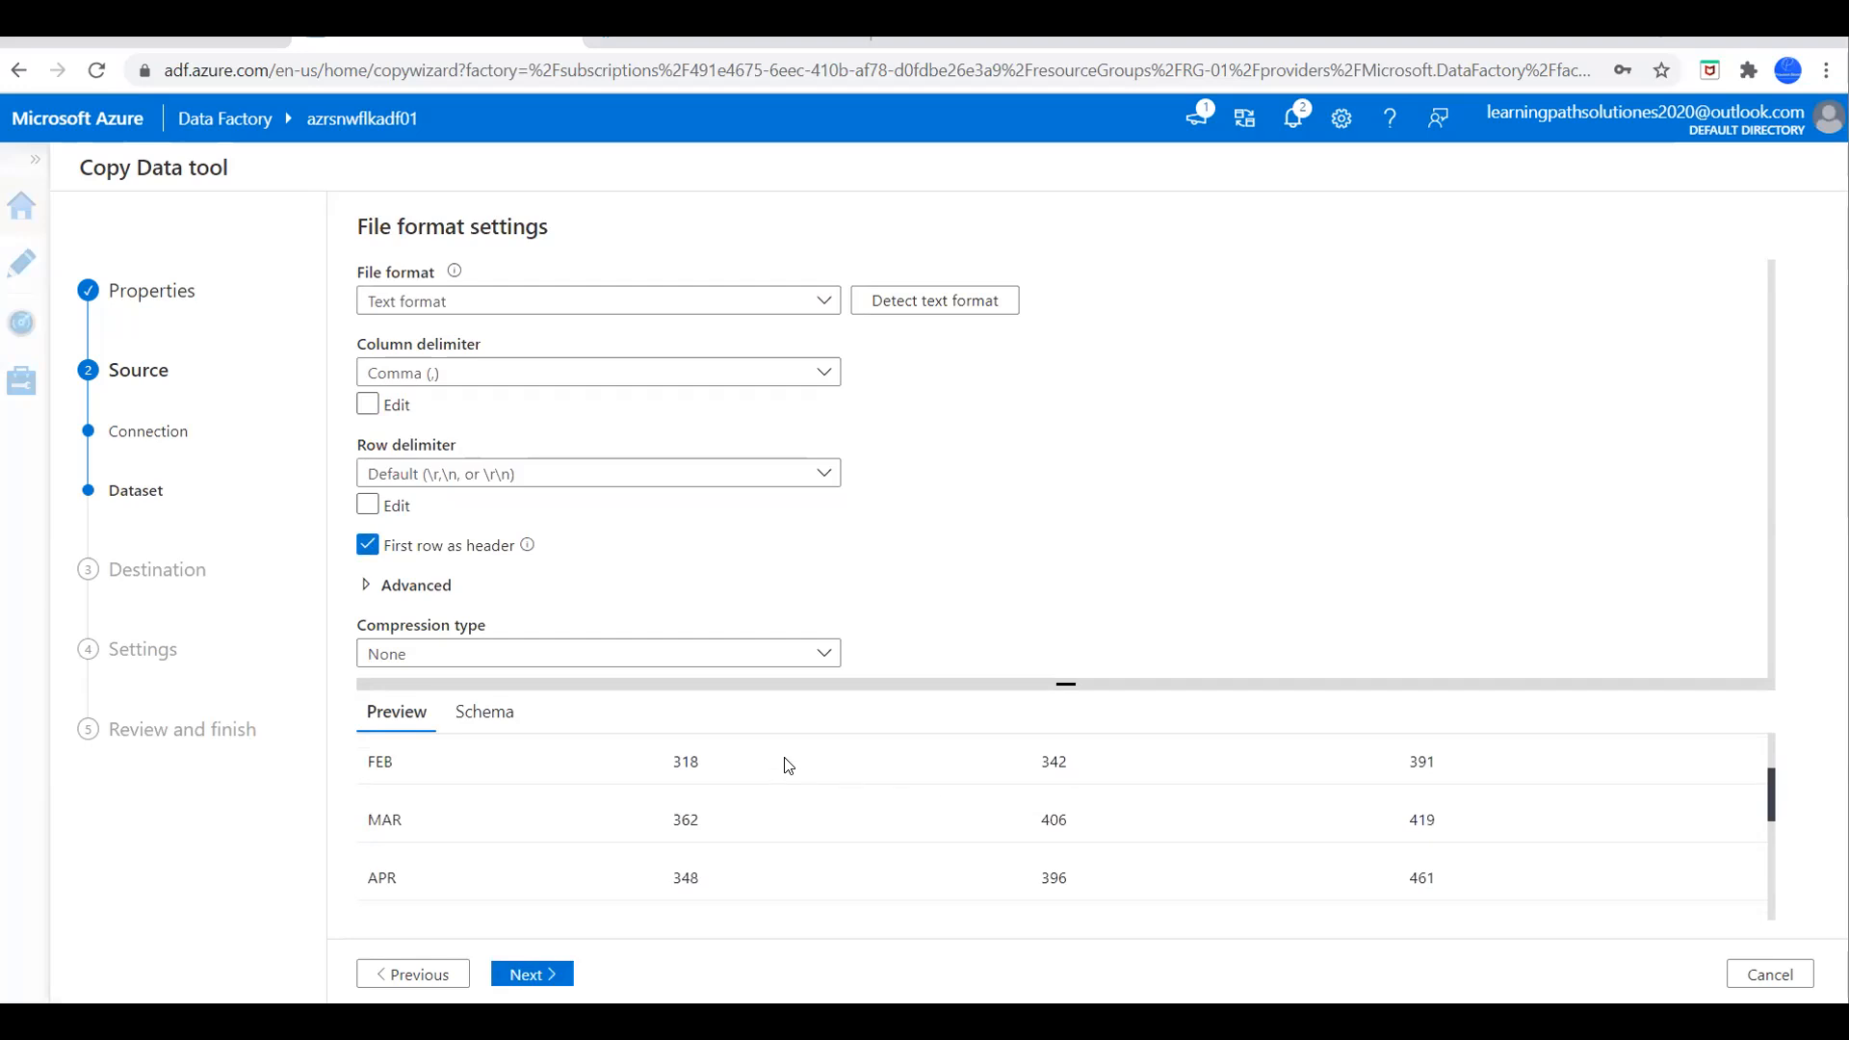
scroll(960, 832, up, 1)
scroll(742, 776, down, 3)
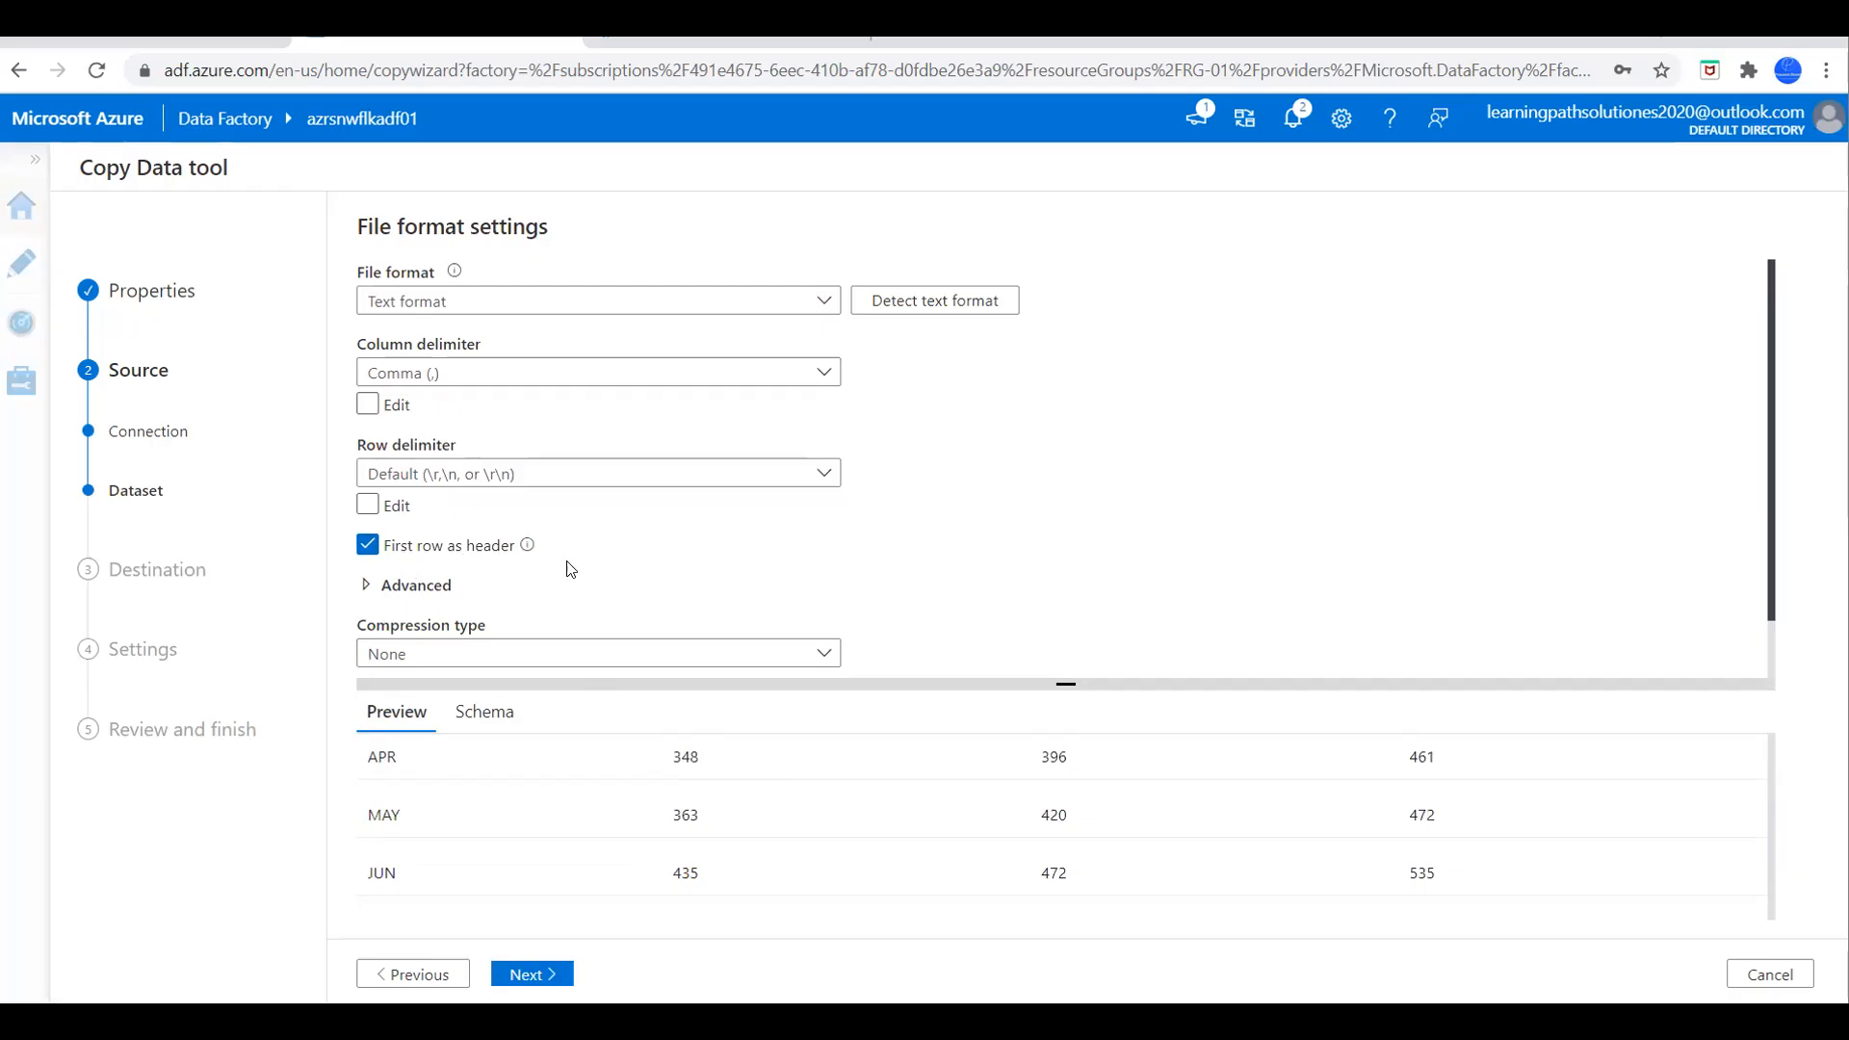
click(532, 974)
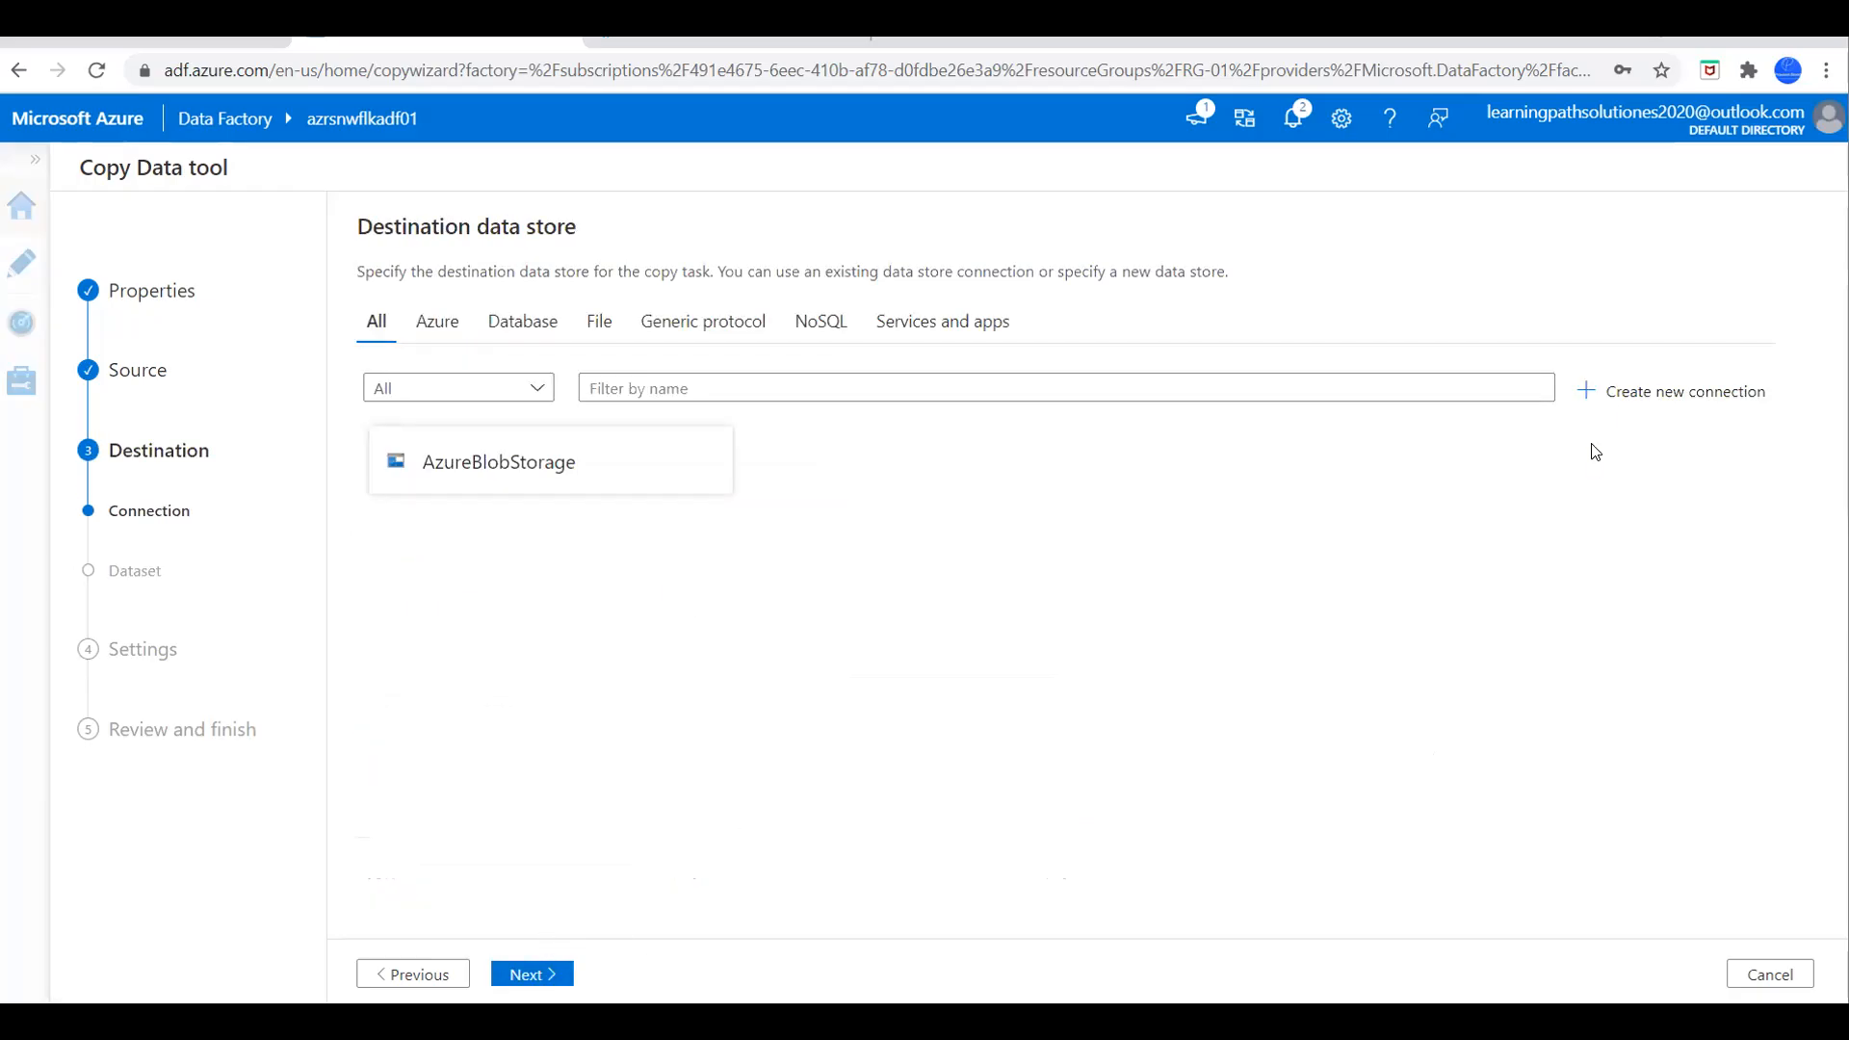
Create a new destination connection of the Snowflake type and continue to its connection settings.
click(1637, 391)
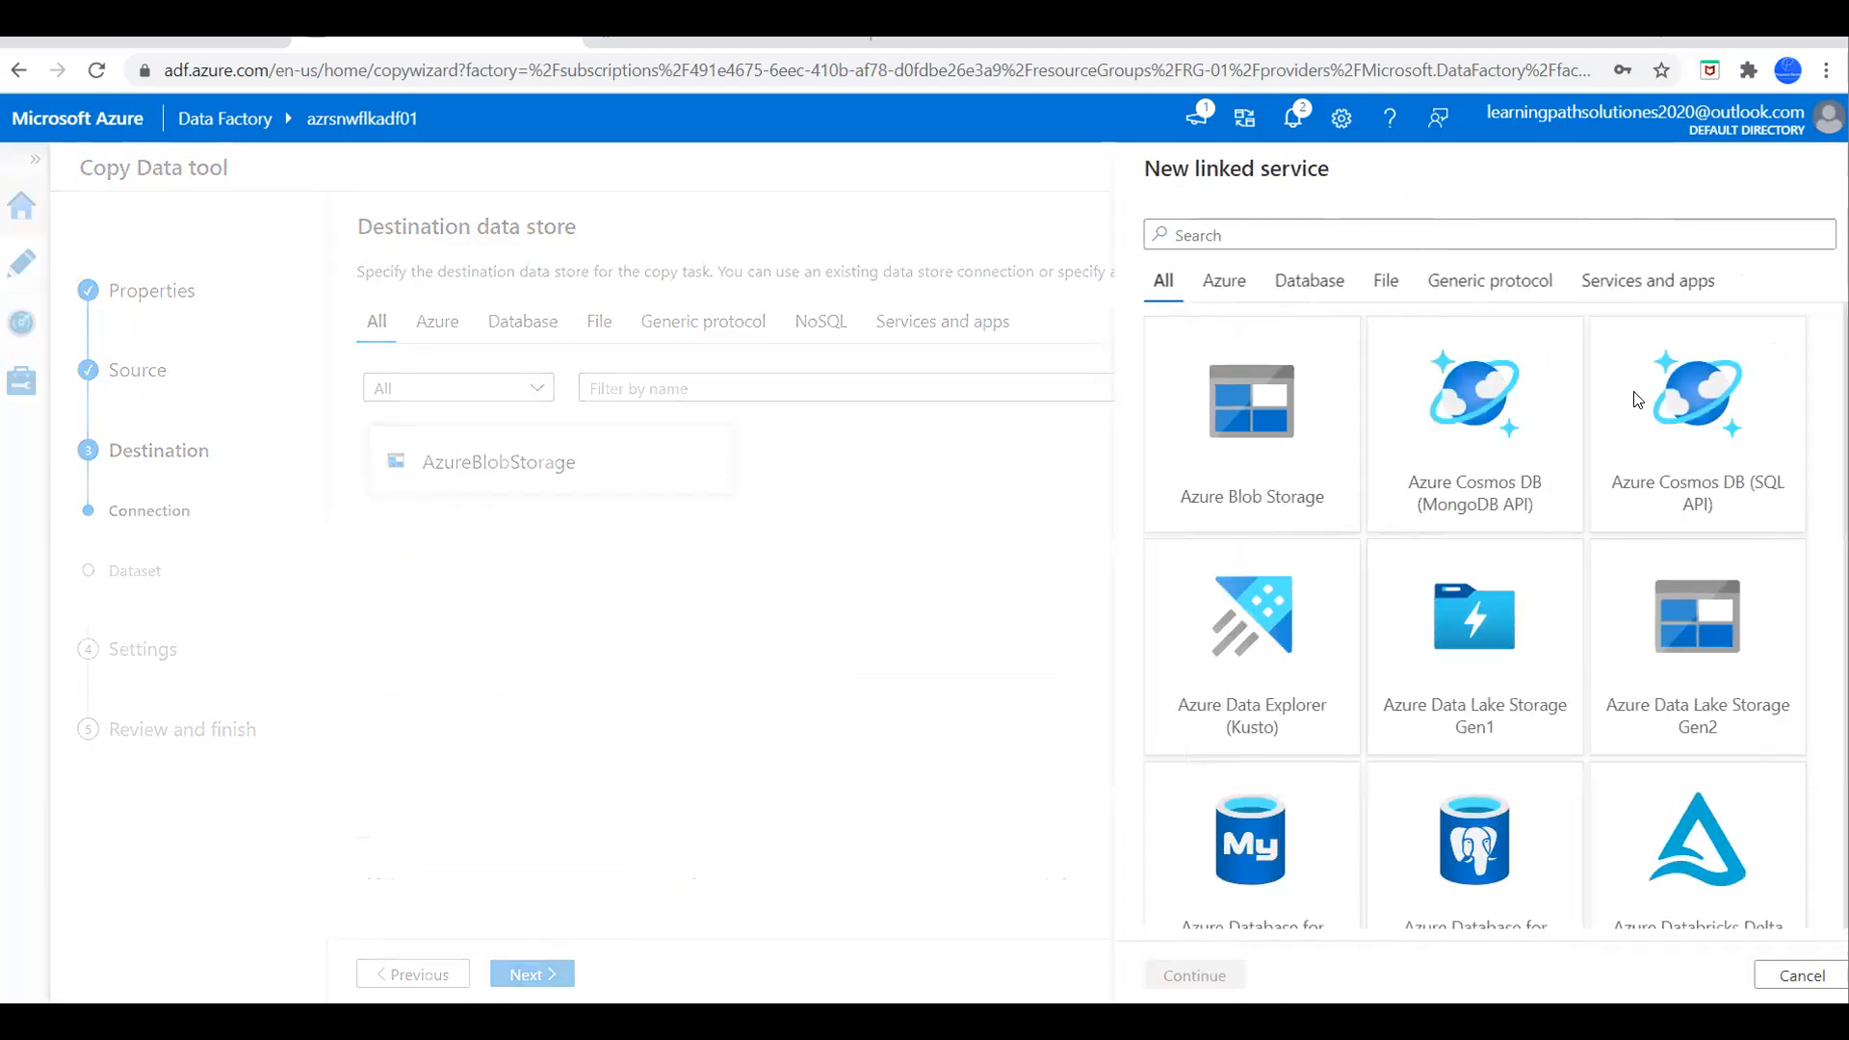
text(s)
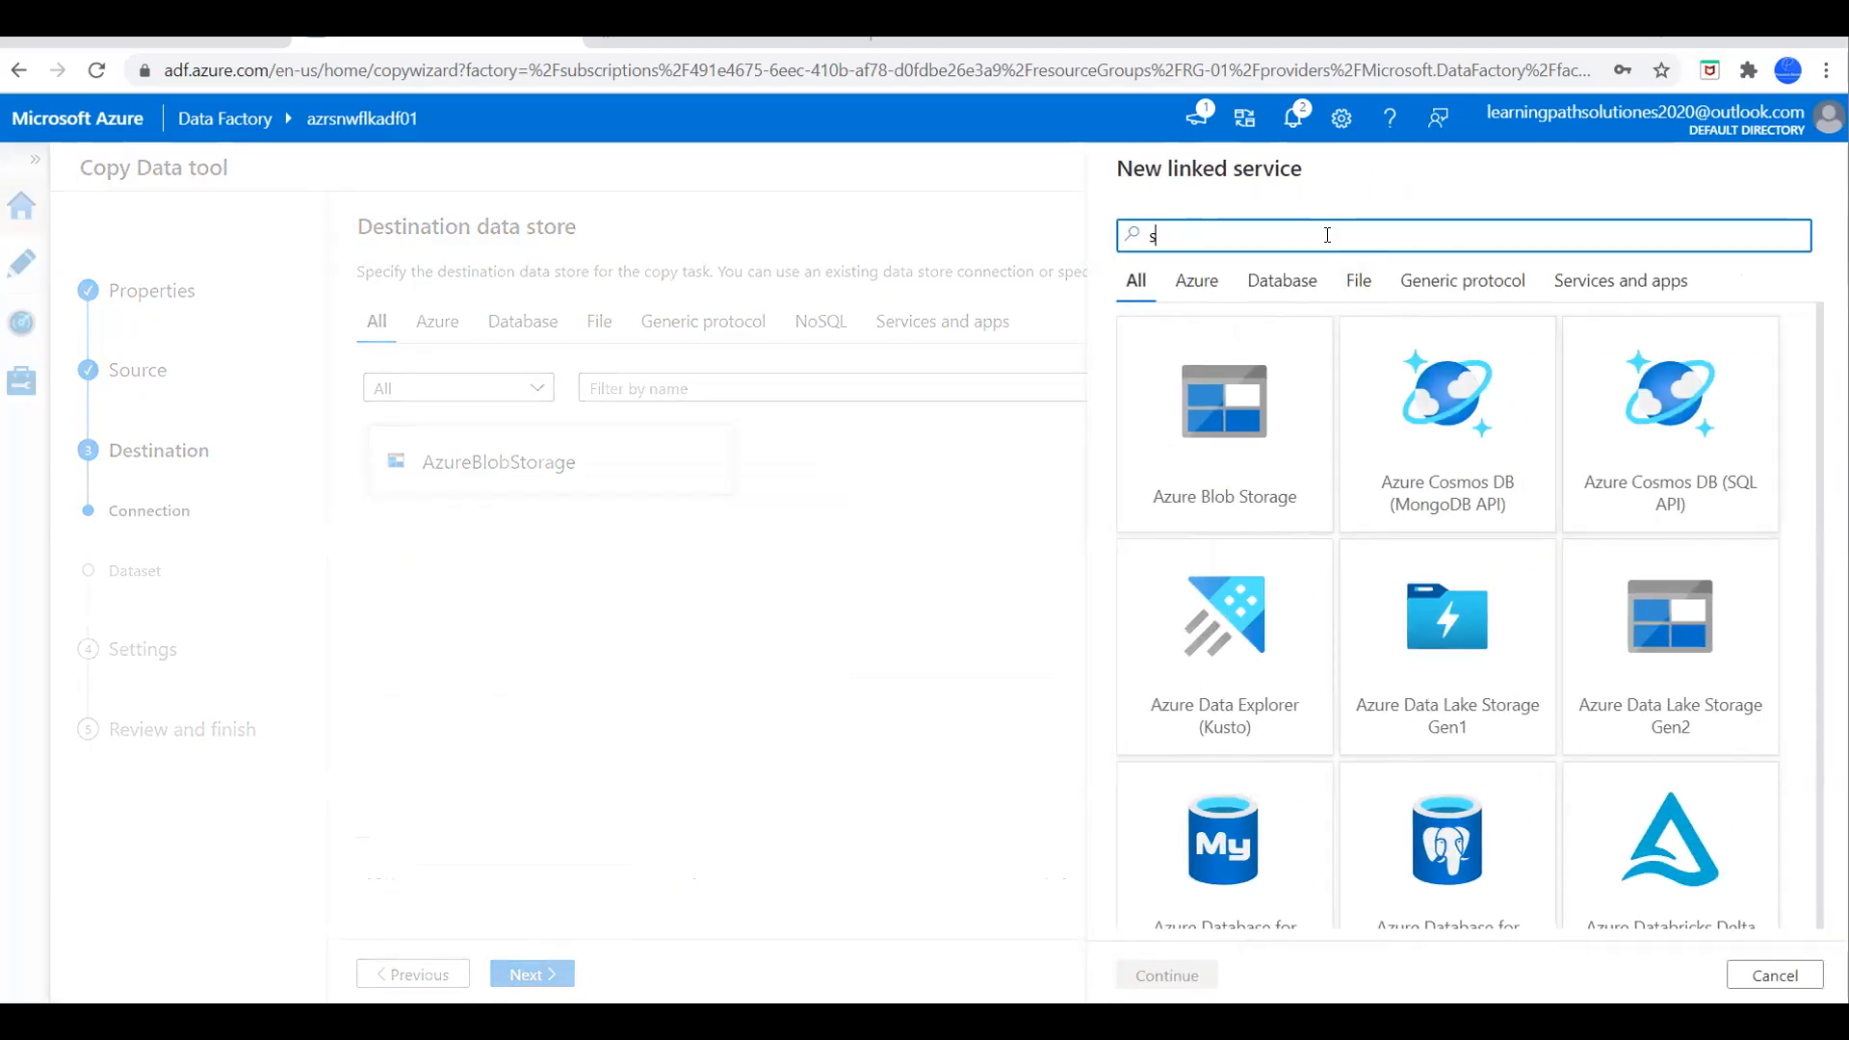
text(now)
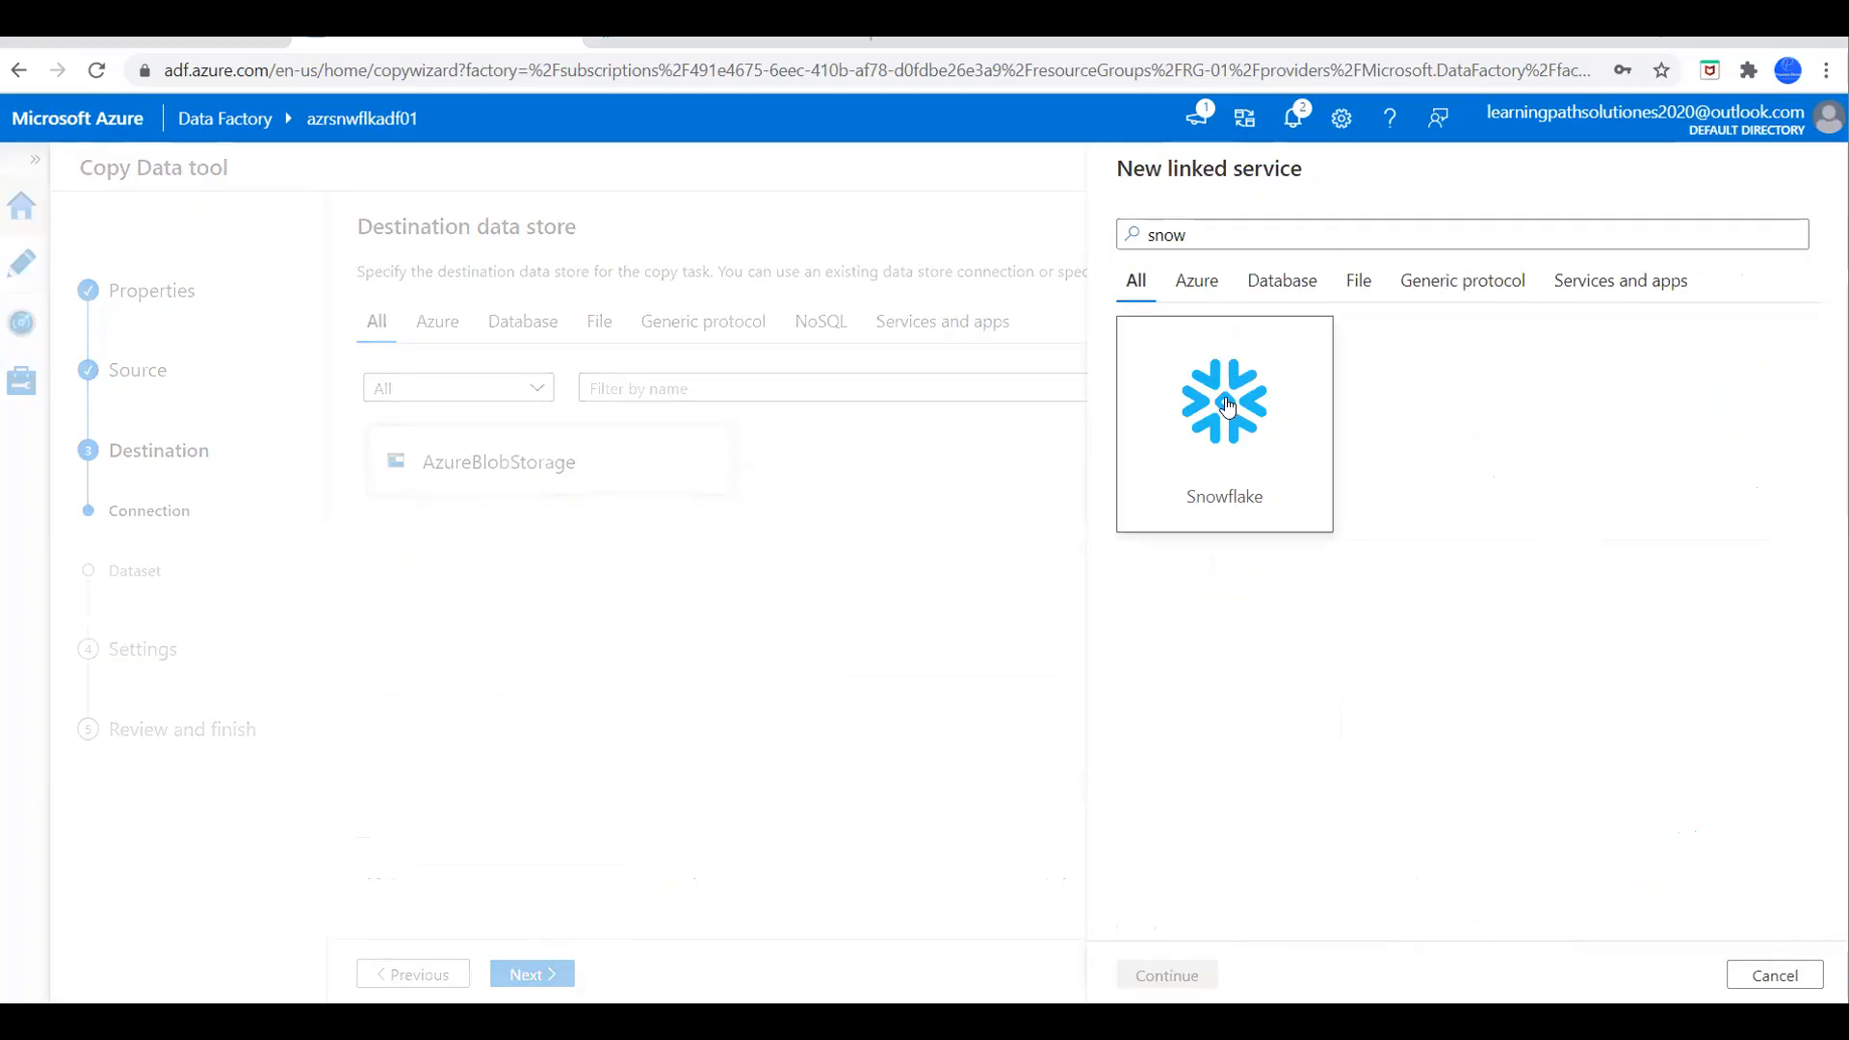
click(1227, 404)
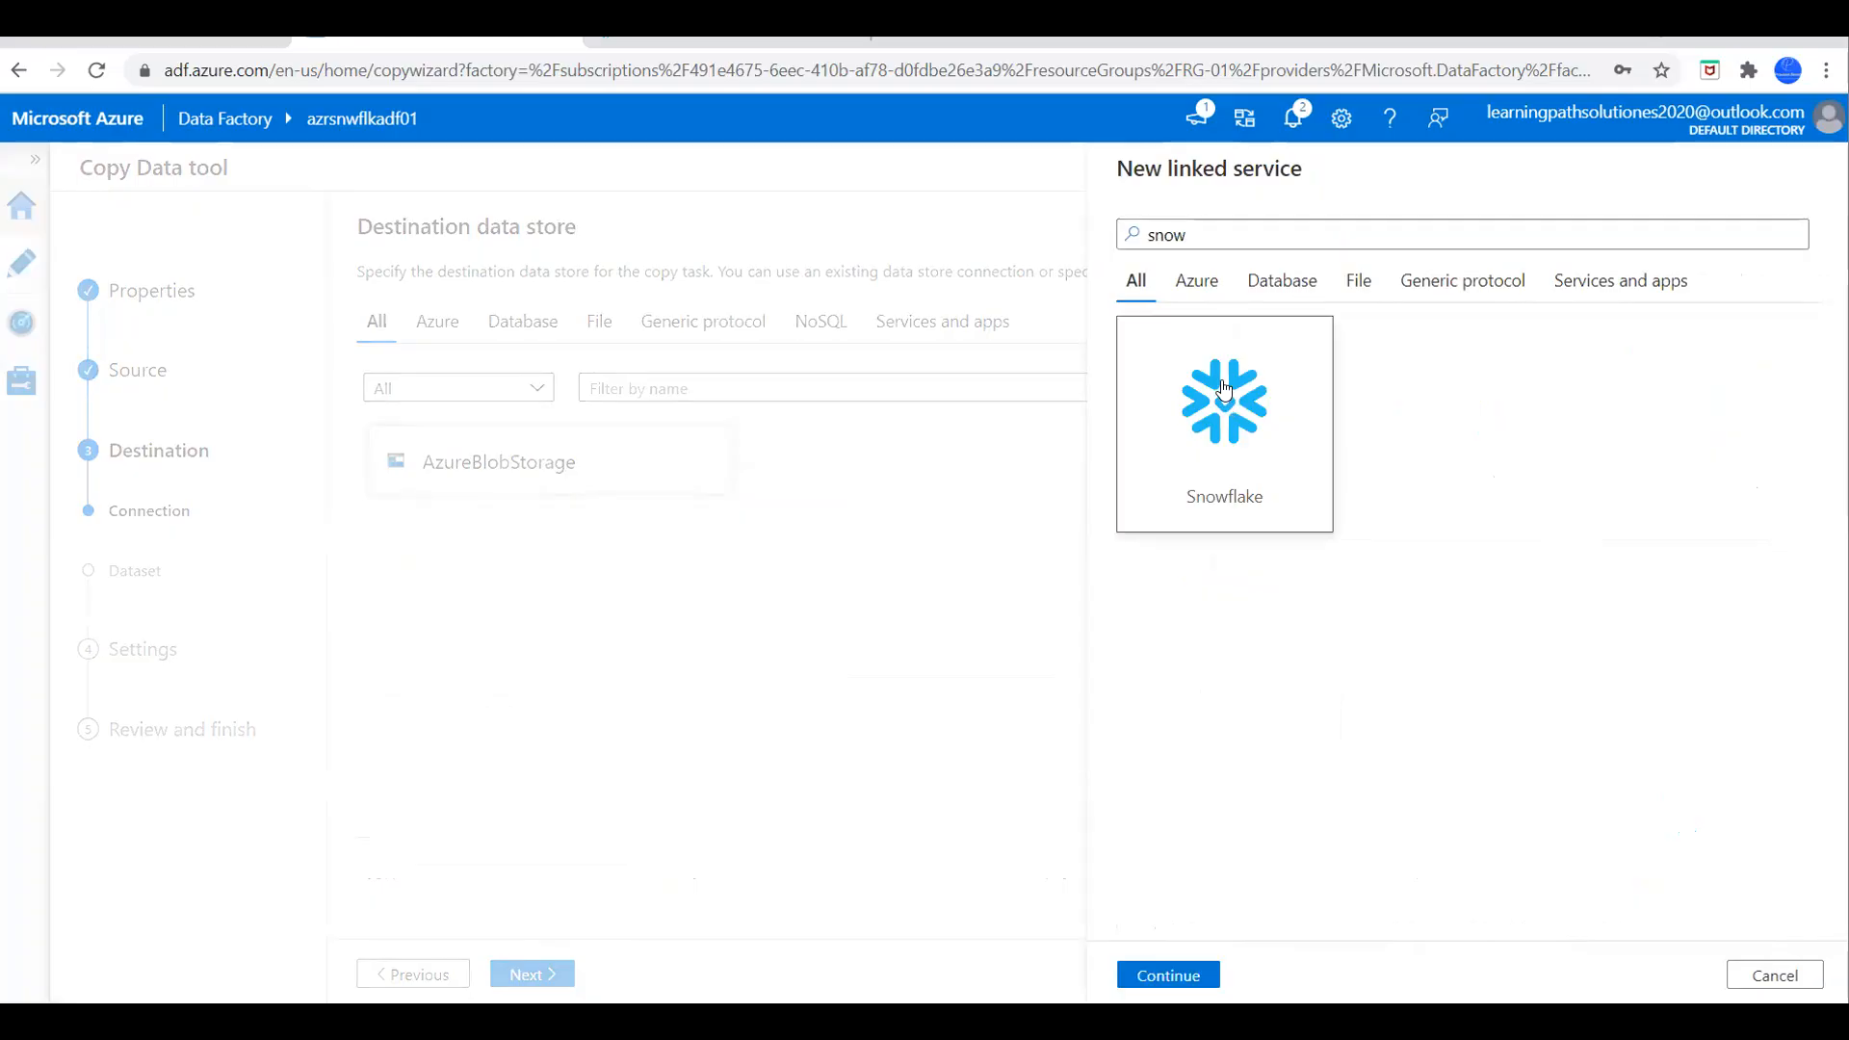
click(1165, 975)
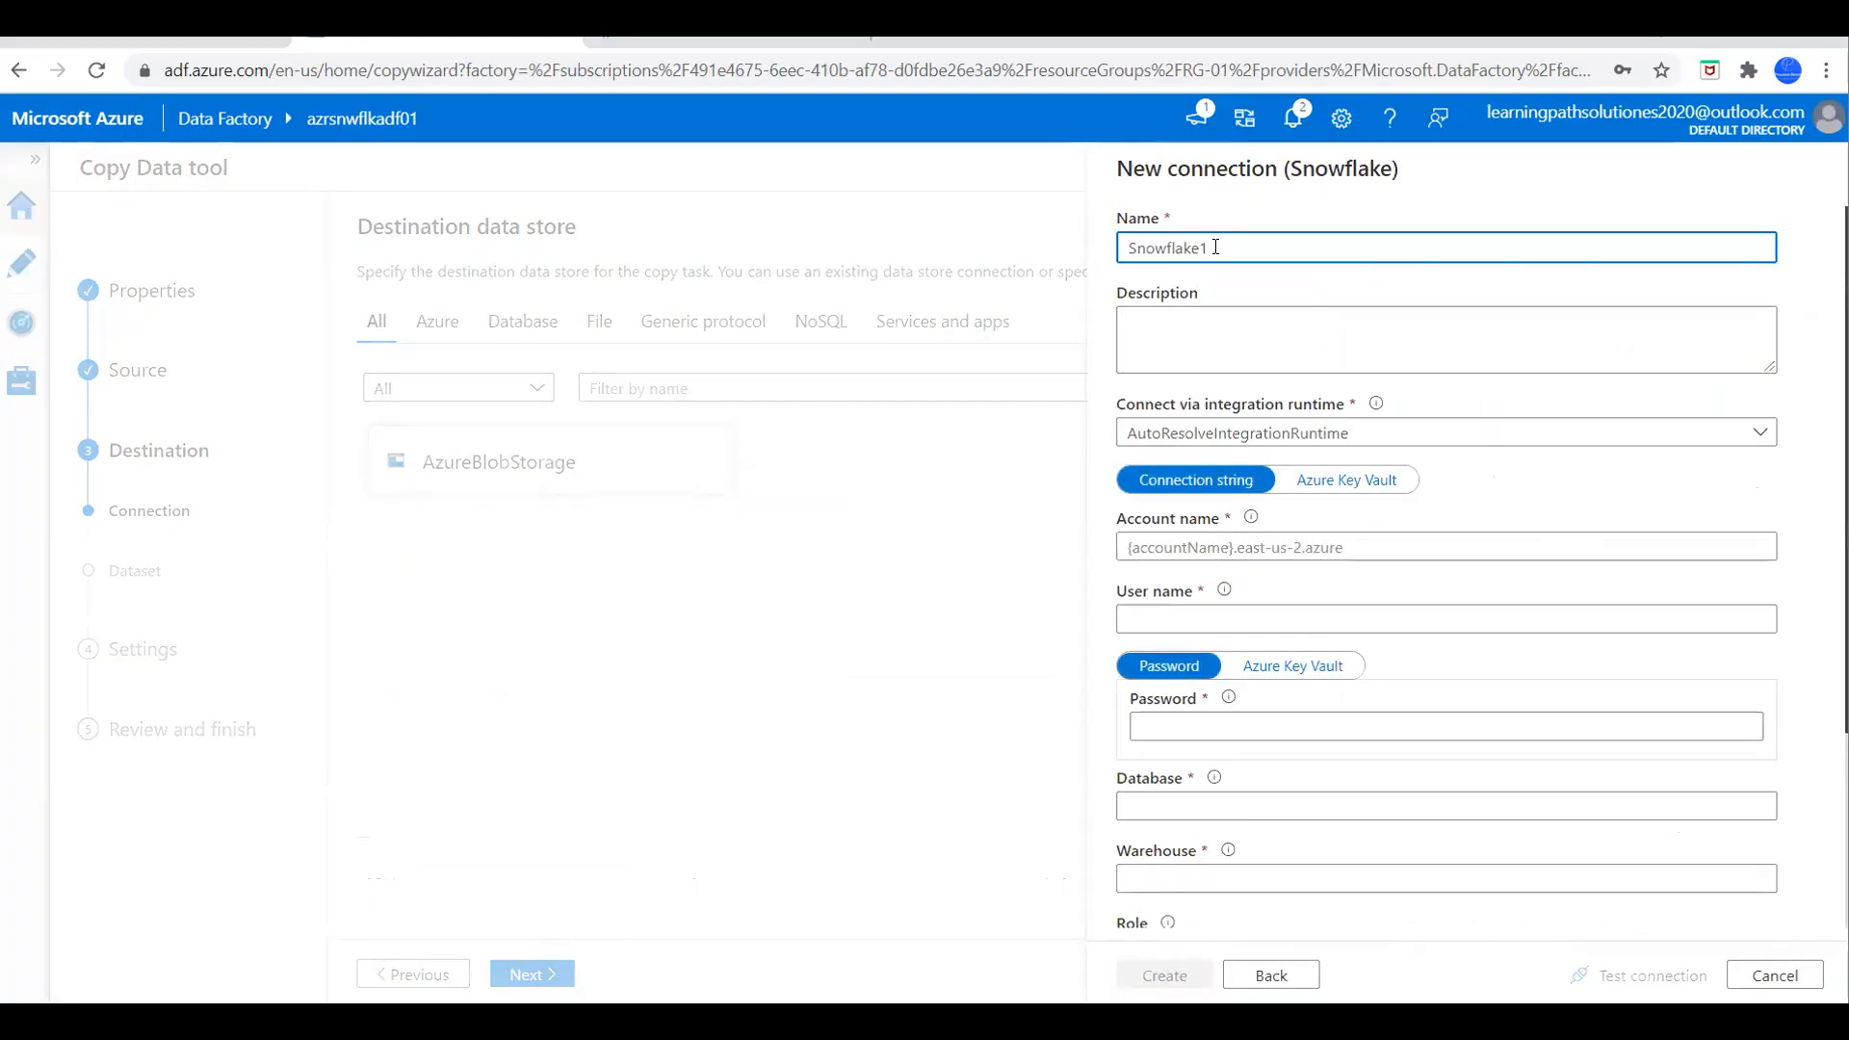
Name the connection Snowflake and give it the description "Snowflake Data Warehouse".
key(BackSpace)
click(1199, 337)
text(Snowflake )
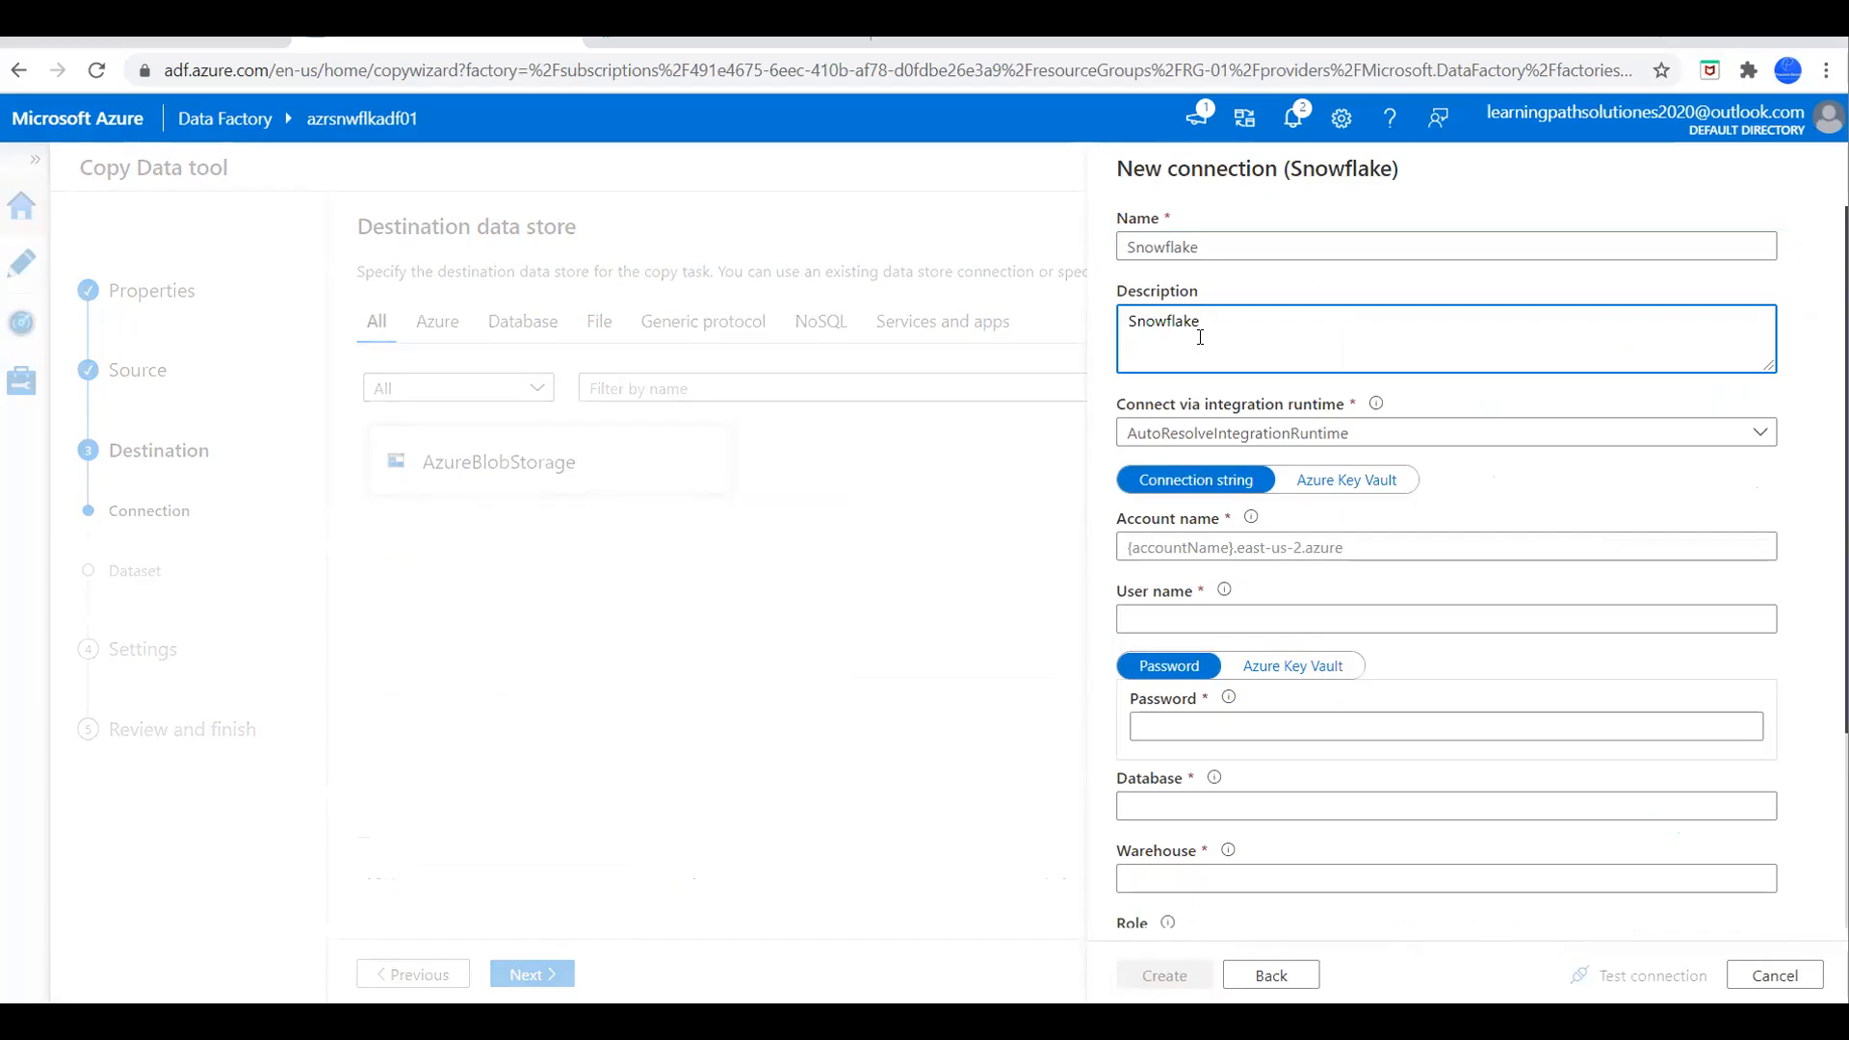
text(Data Warehouse)
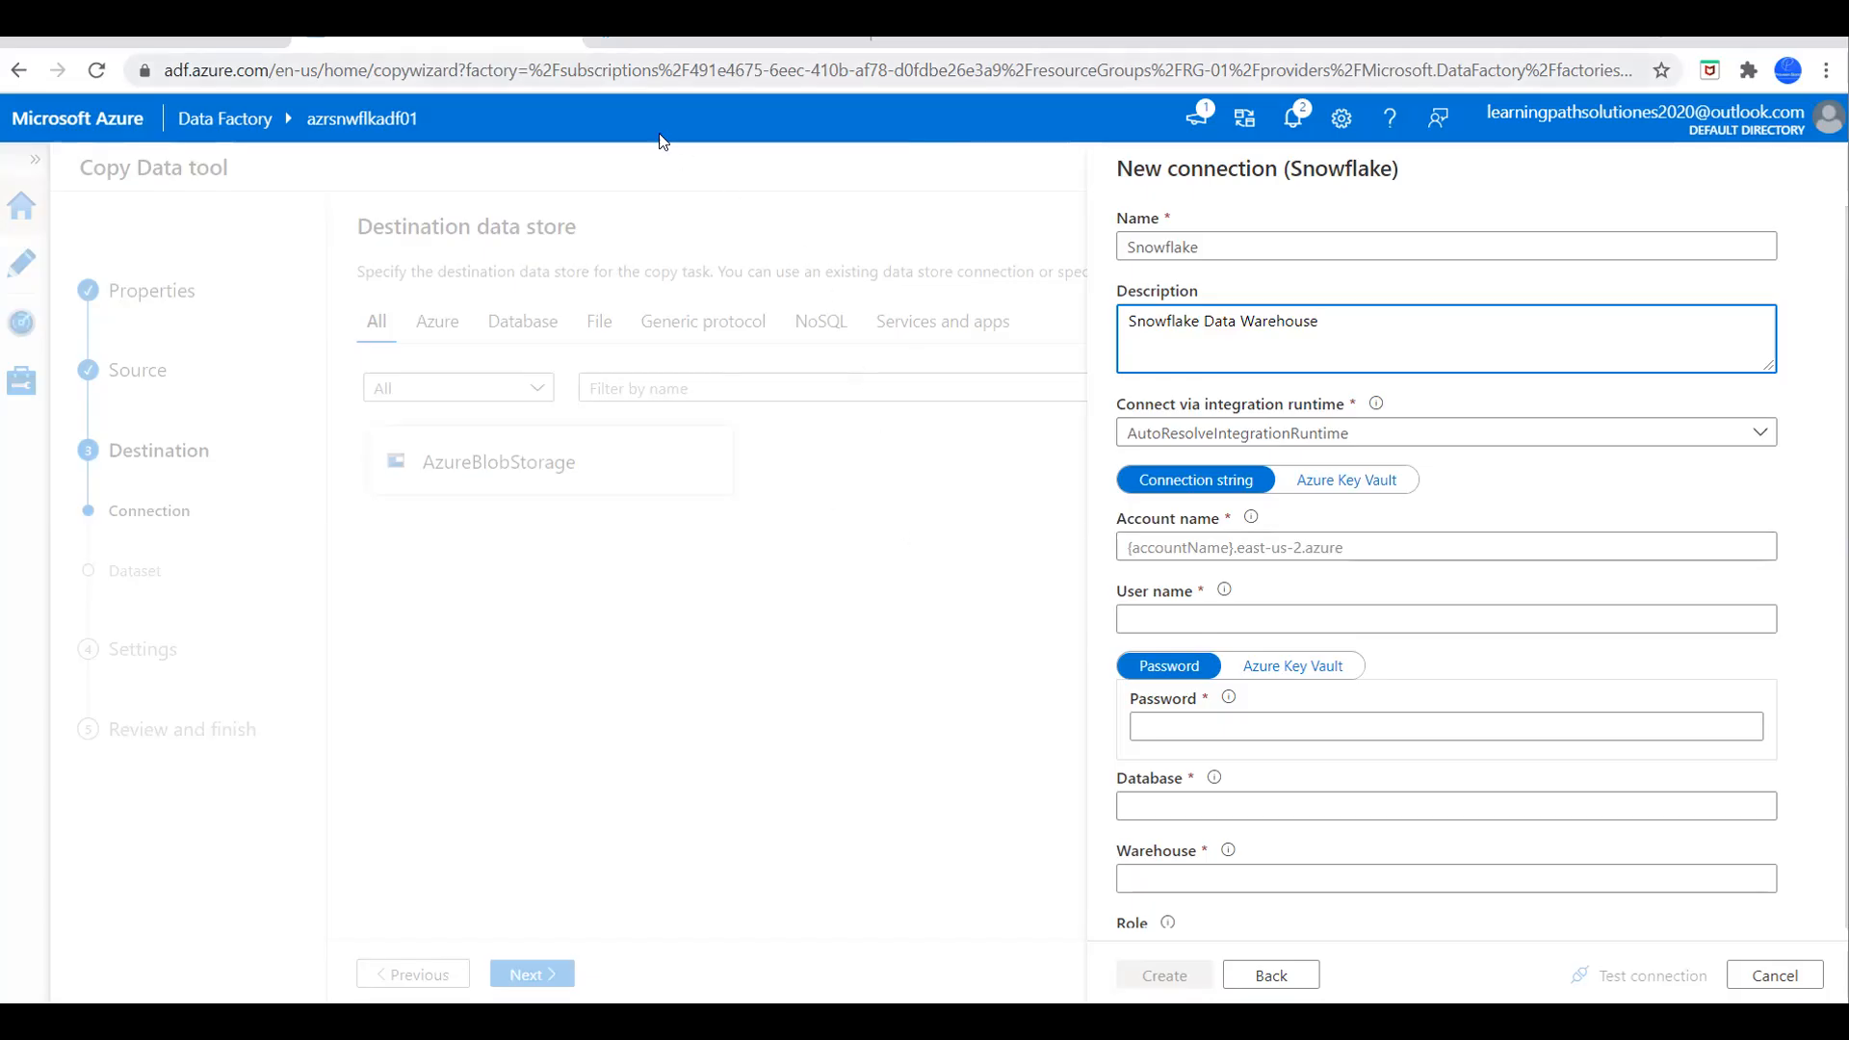
Copy the account identifier, including its region and cloud suffix, from the Snowflake console's web address into the connection's account name in Data Factory.
key(ctrl+Tab)
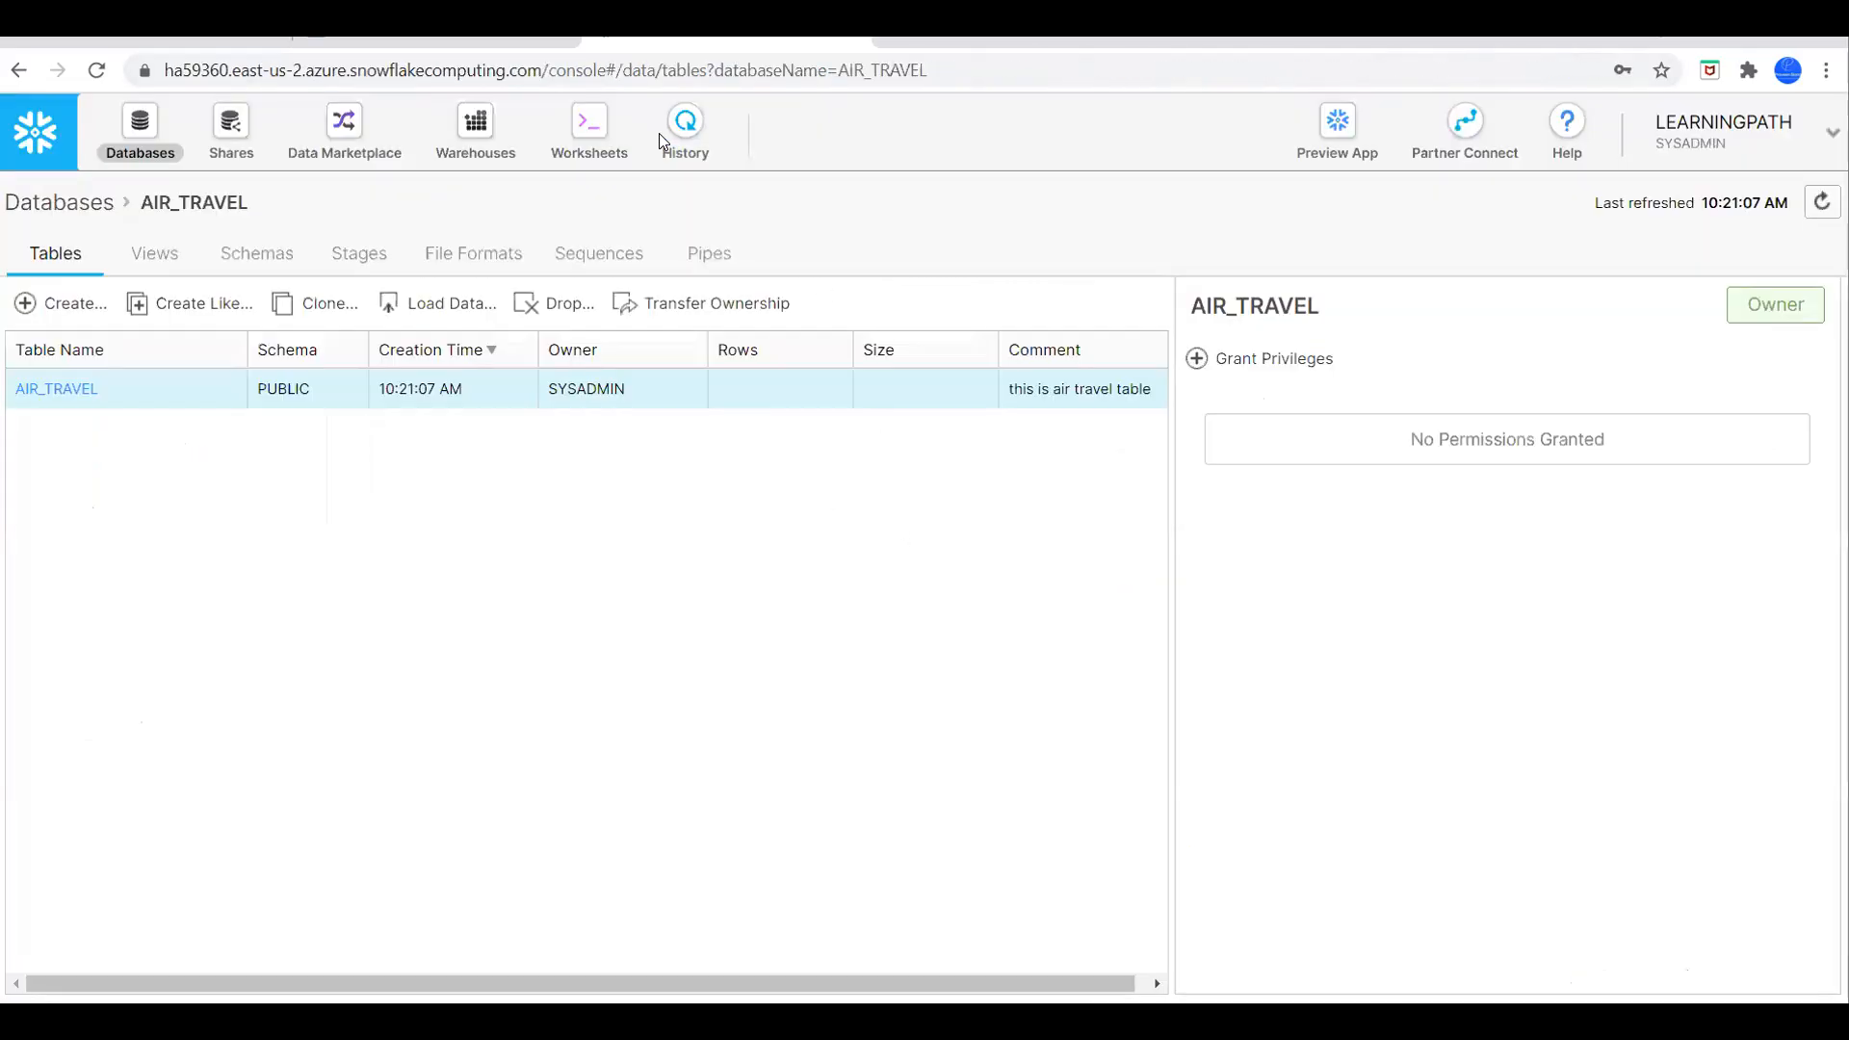
click(335, 66)
click(340, 65)
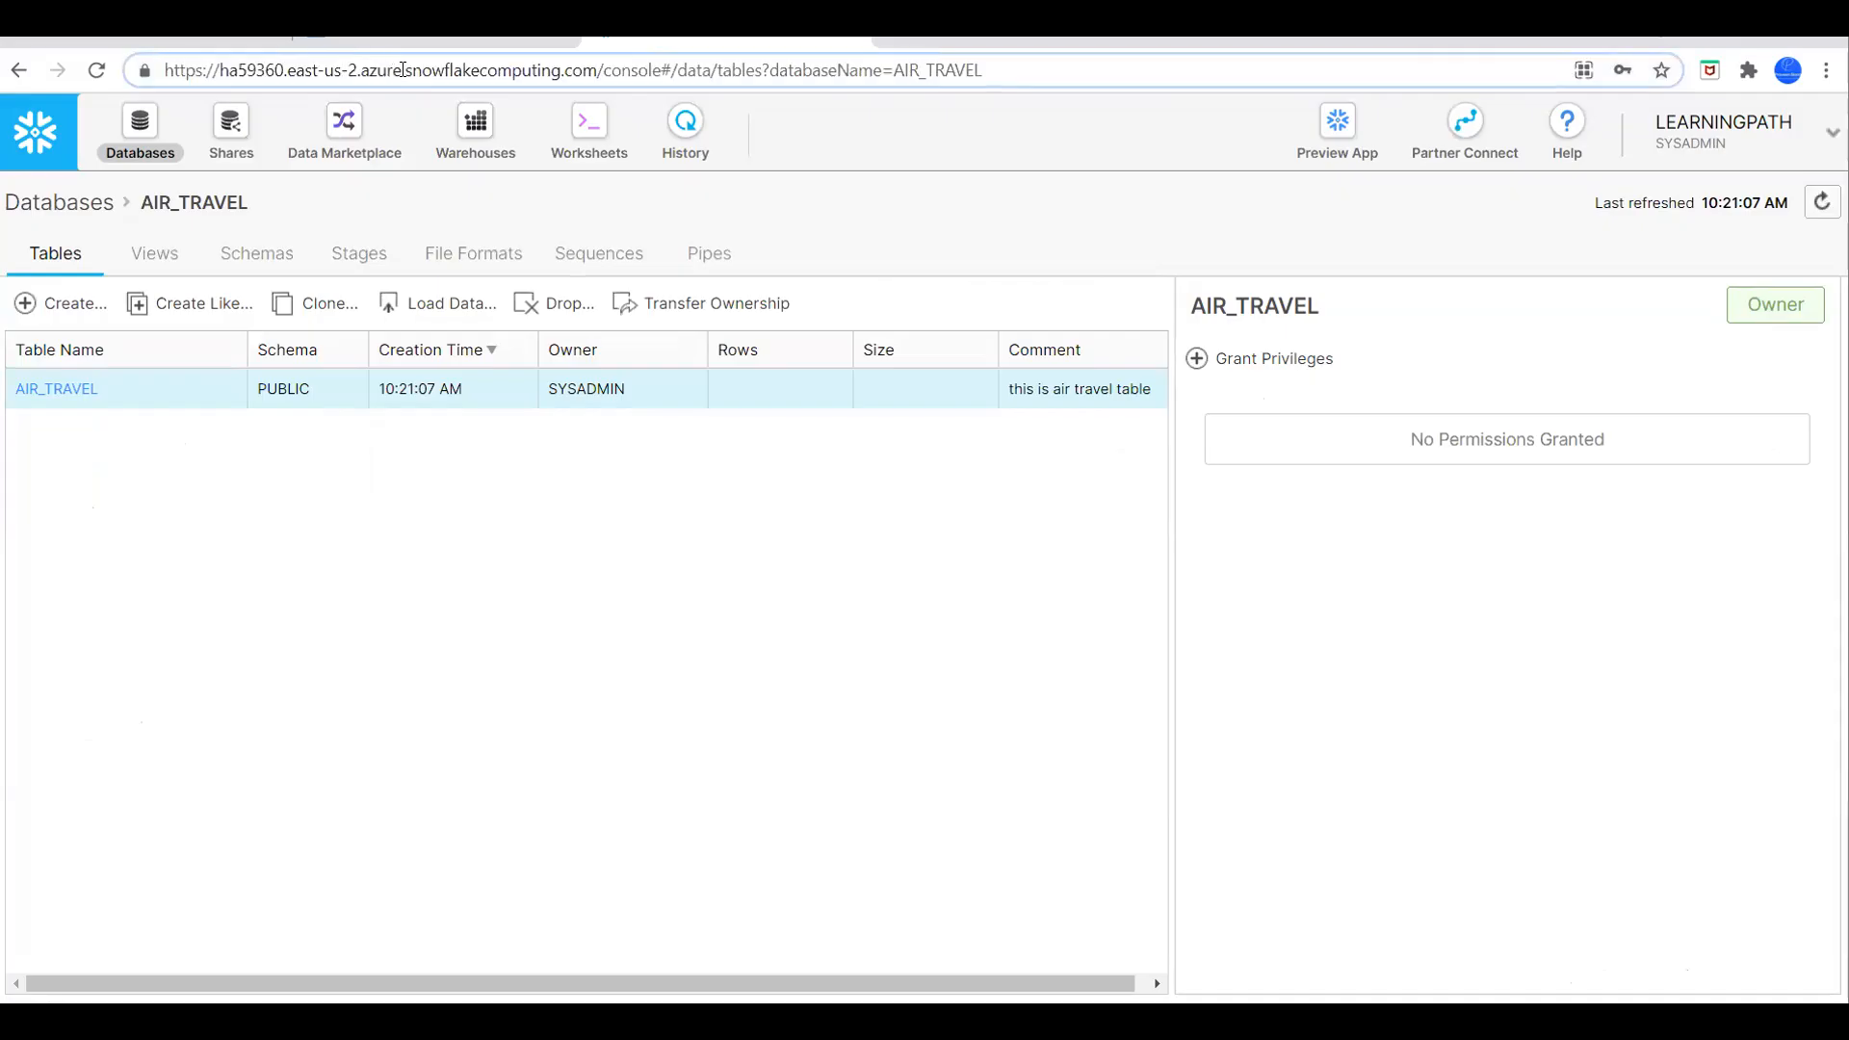
drag(397, 69, 220, 72)
key(ctrl+c)
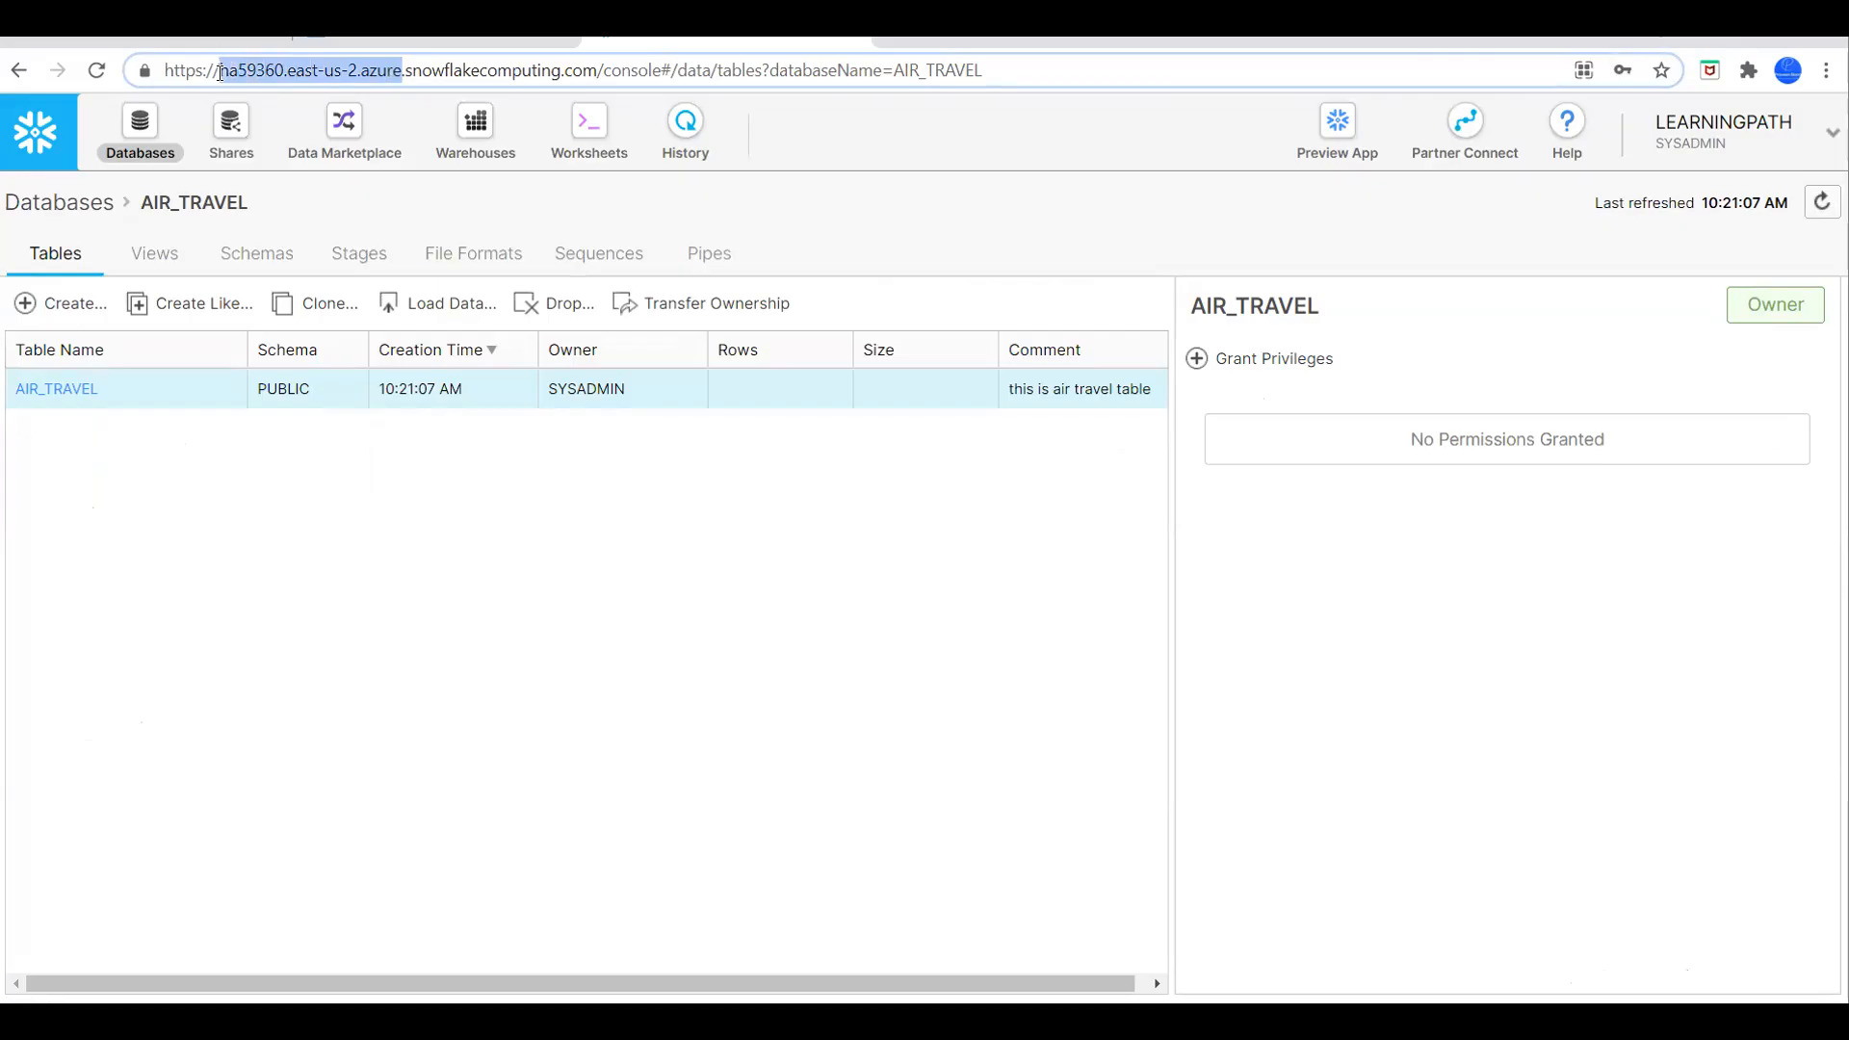
click(112, 43)
click(412, 44)
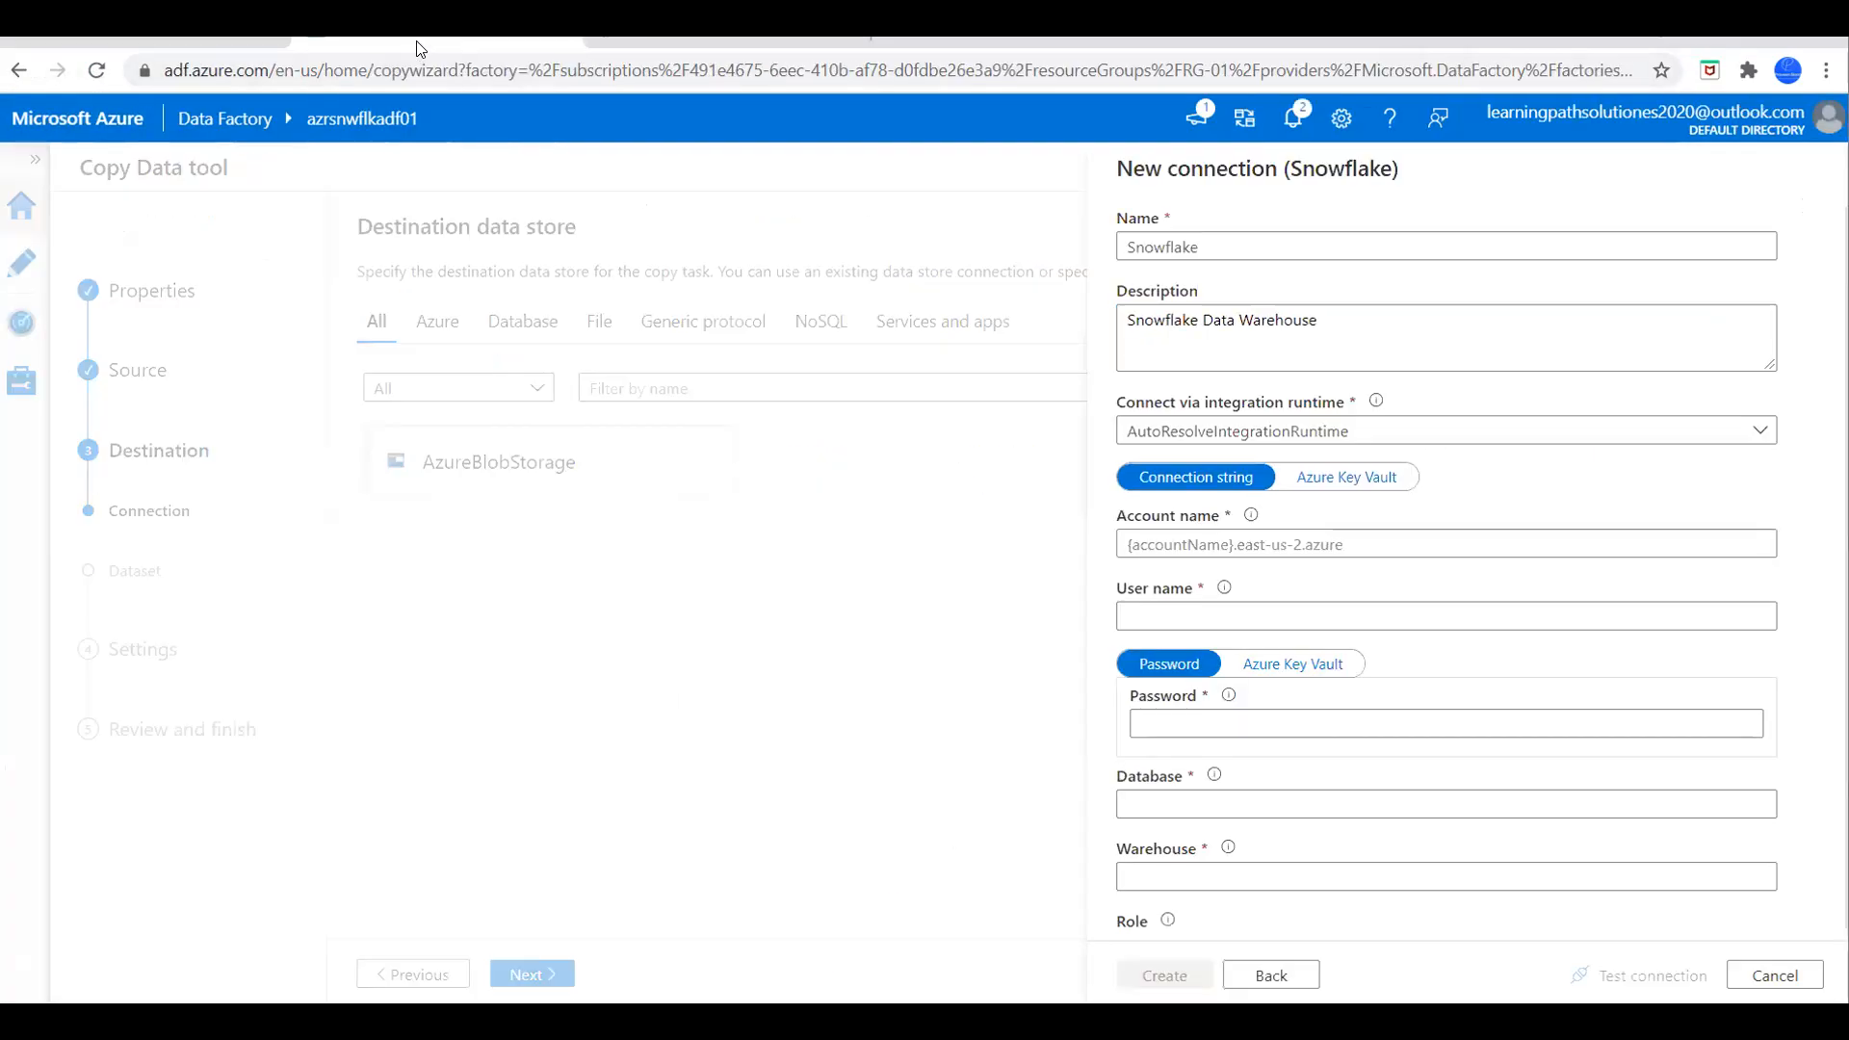
click(1169, 544)
key(ctrl+v)
Enter the Snowflake user name and the account password for the connection.
click(1199, 613)
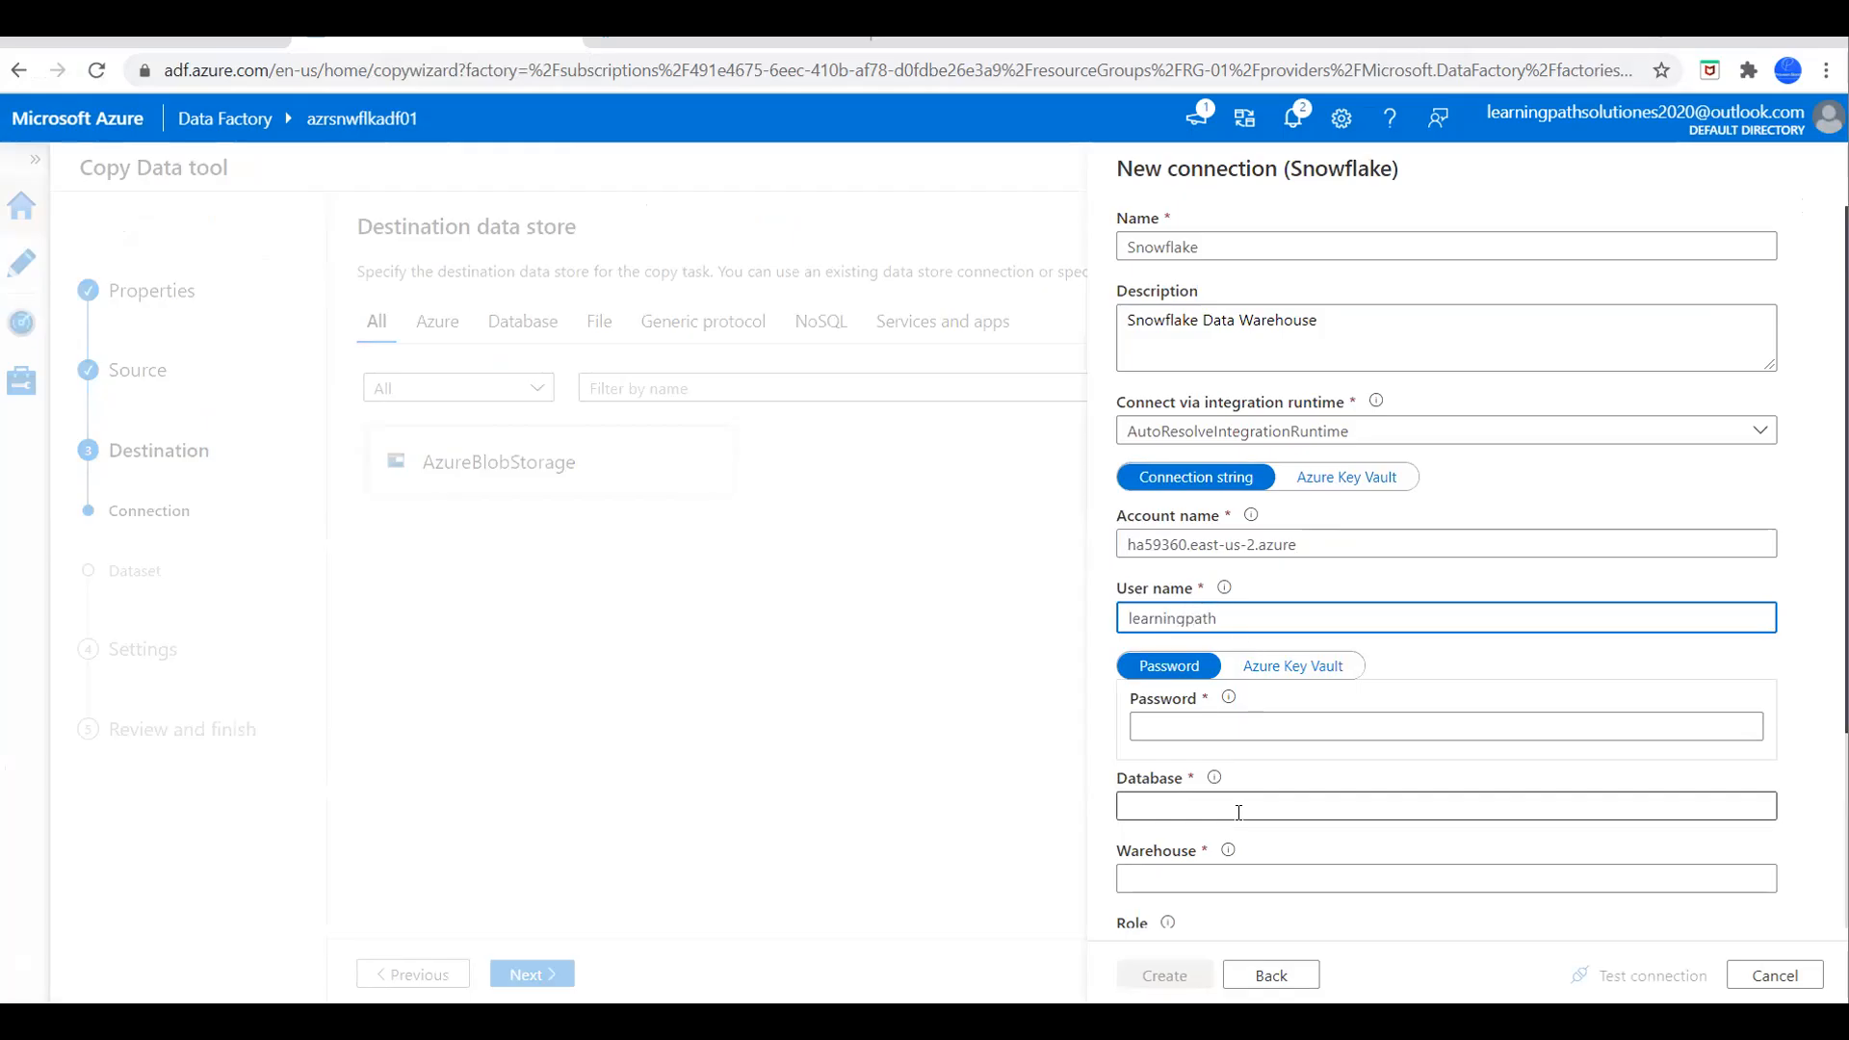
click(1200, 726)
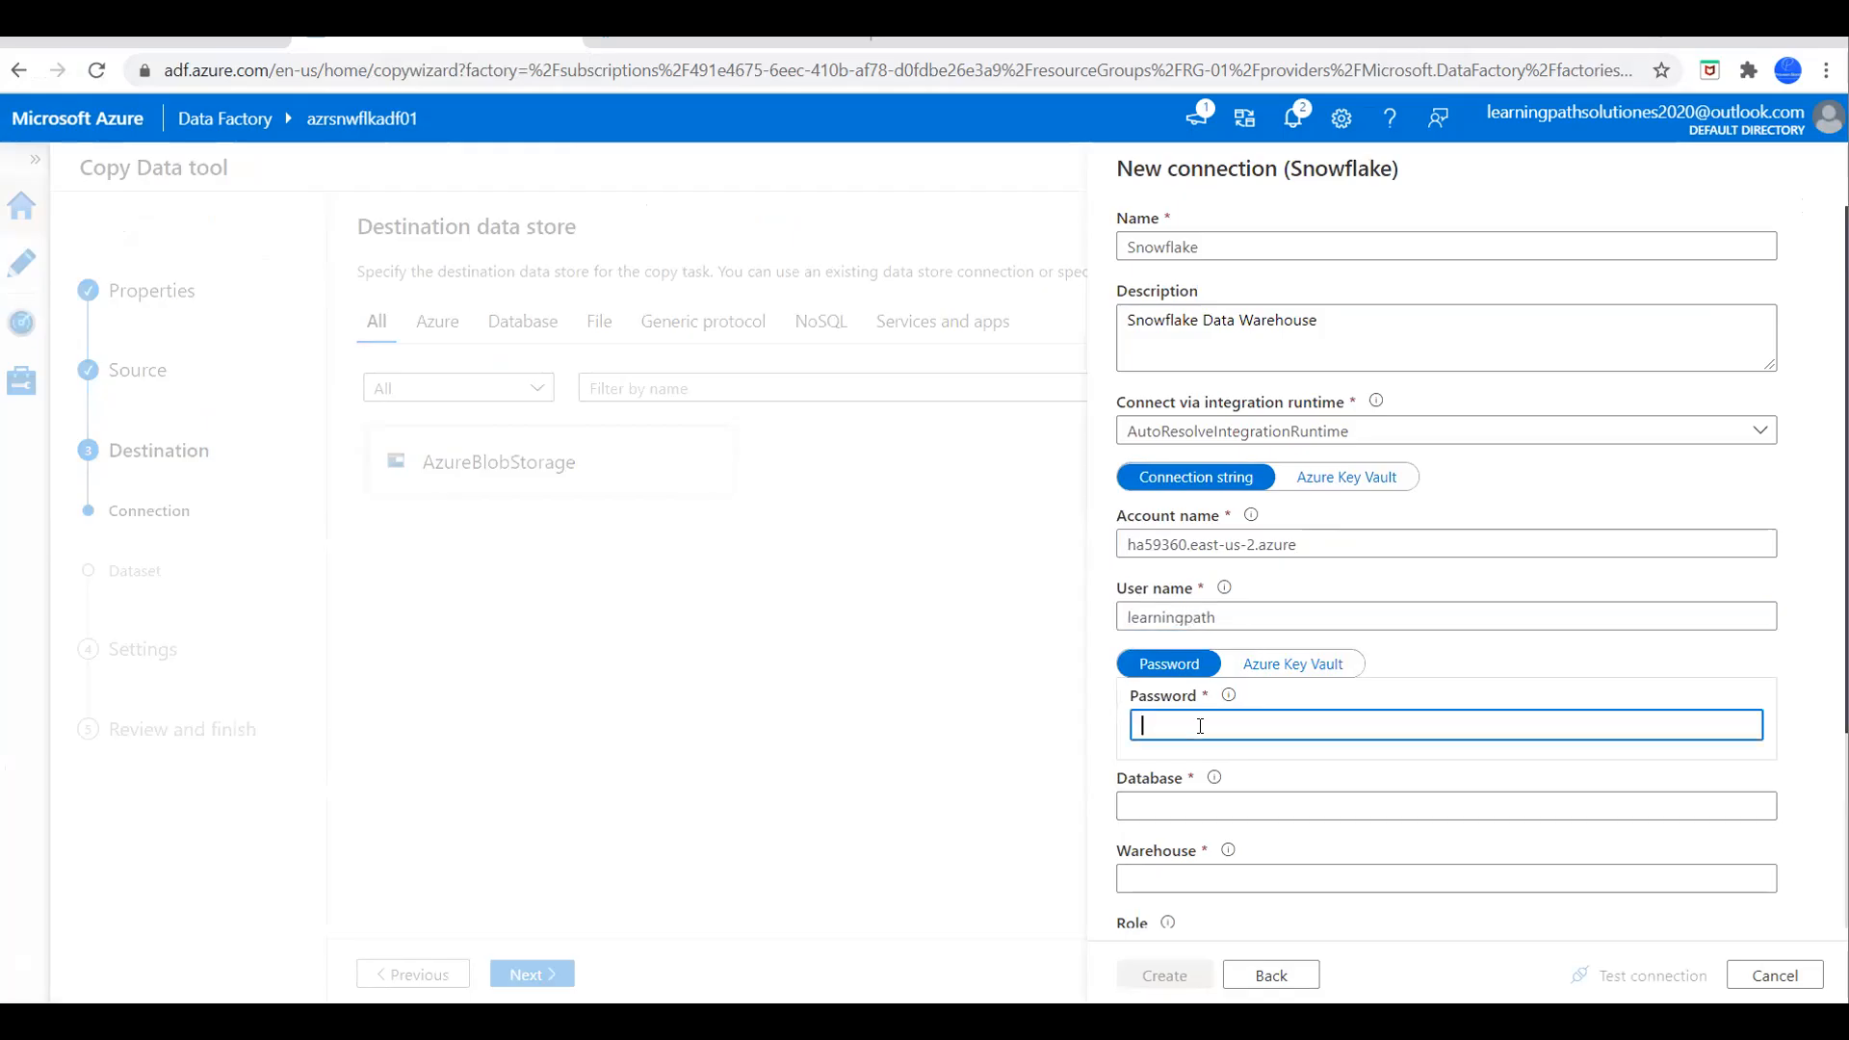
text(•)
Check the database name in the Snowflake console and set the connection's database to AIR_TRAVEL in Data Factory.
scroll(1313, 732, down, 1)
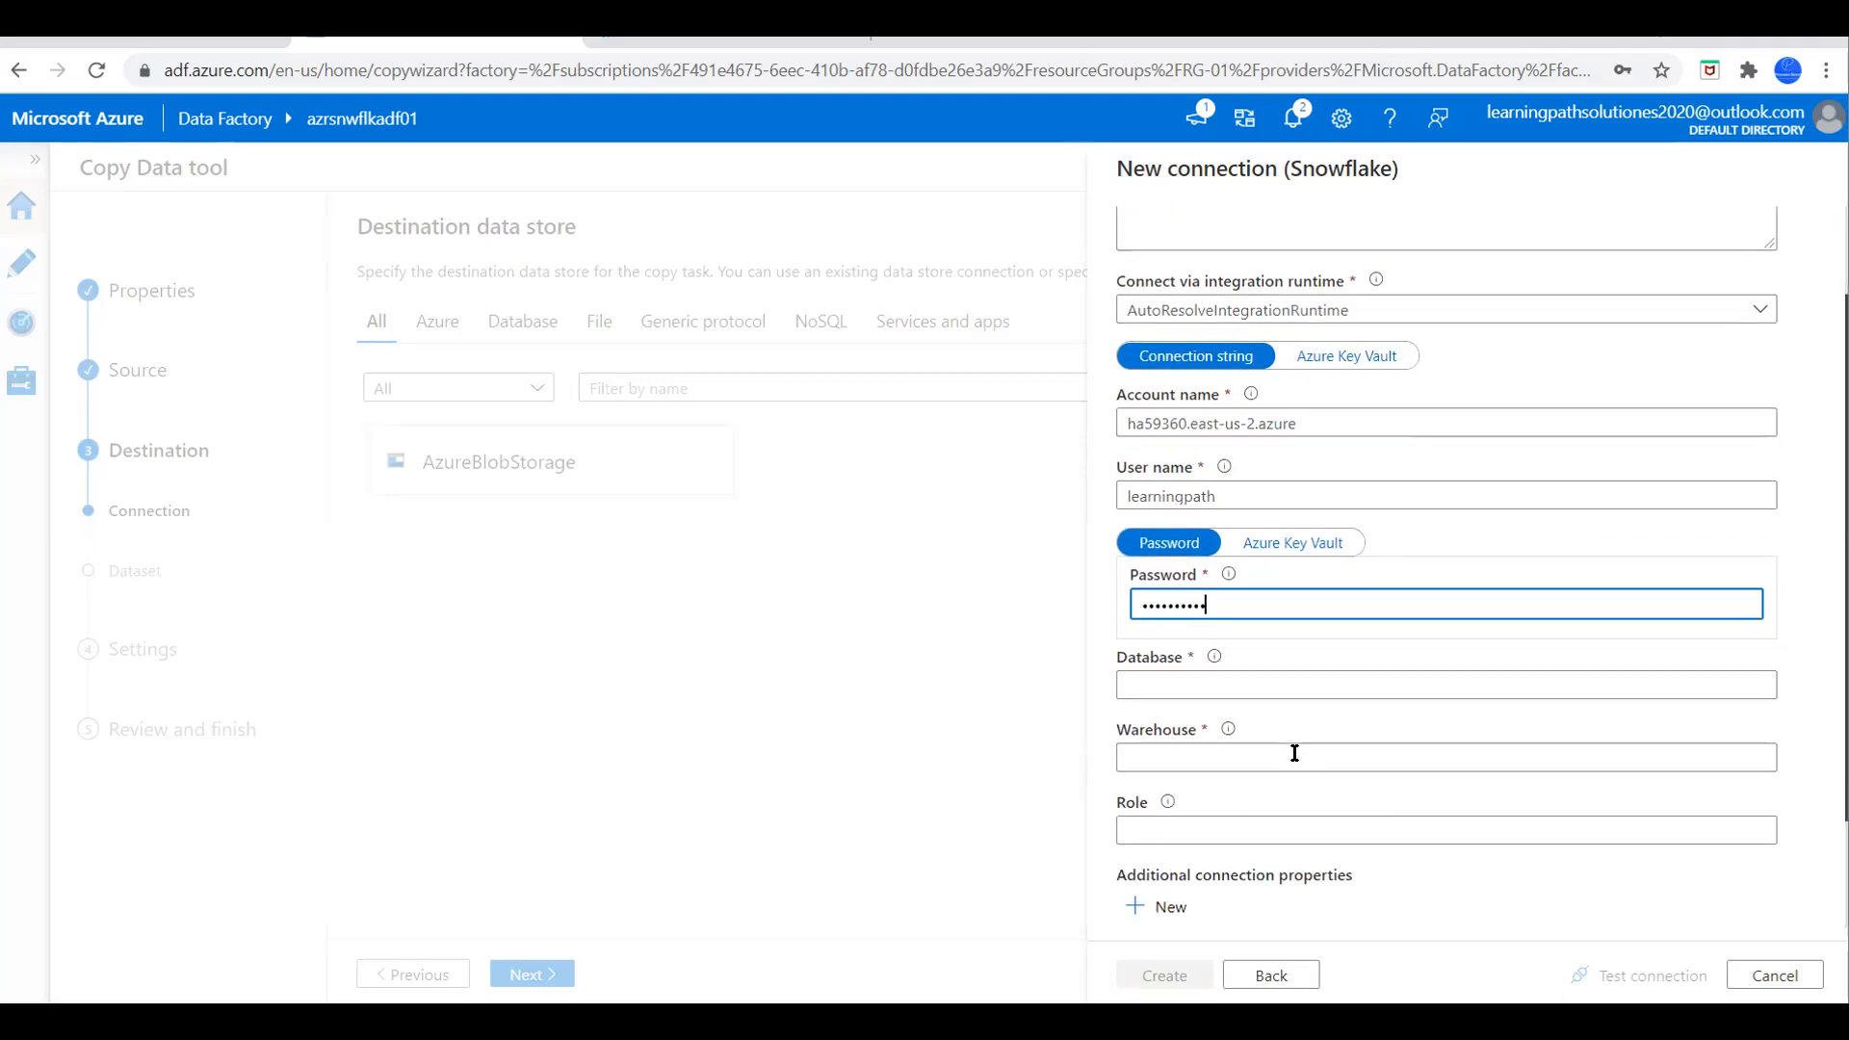
click(1225, 682)
text(database01)
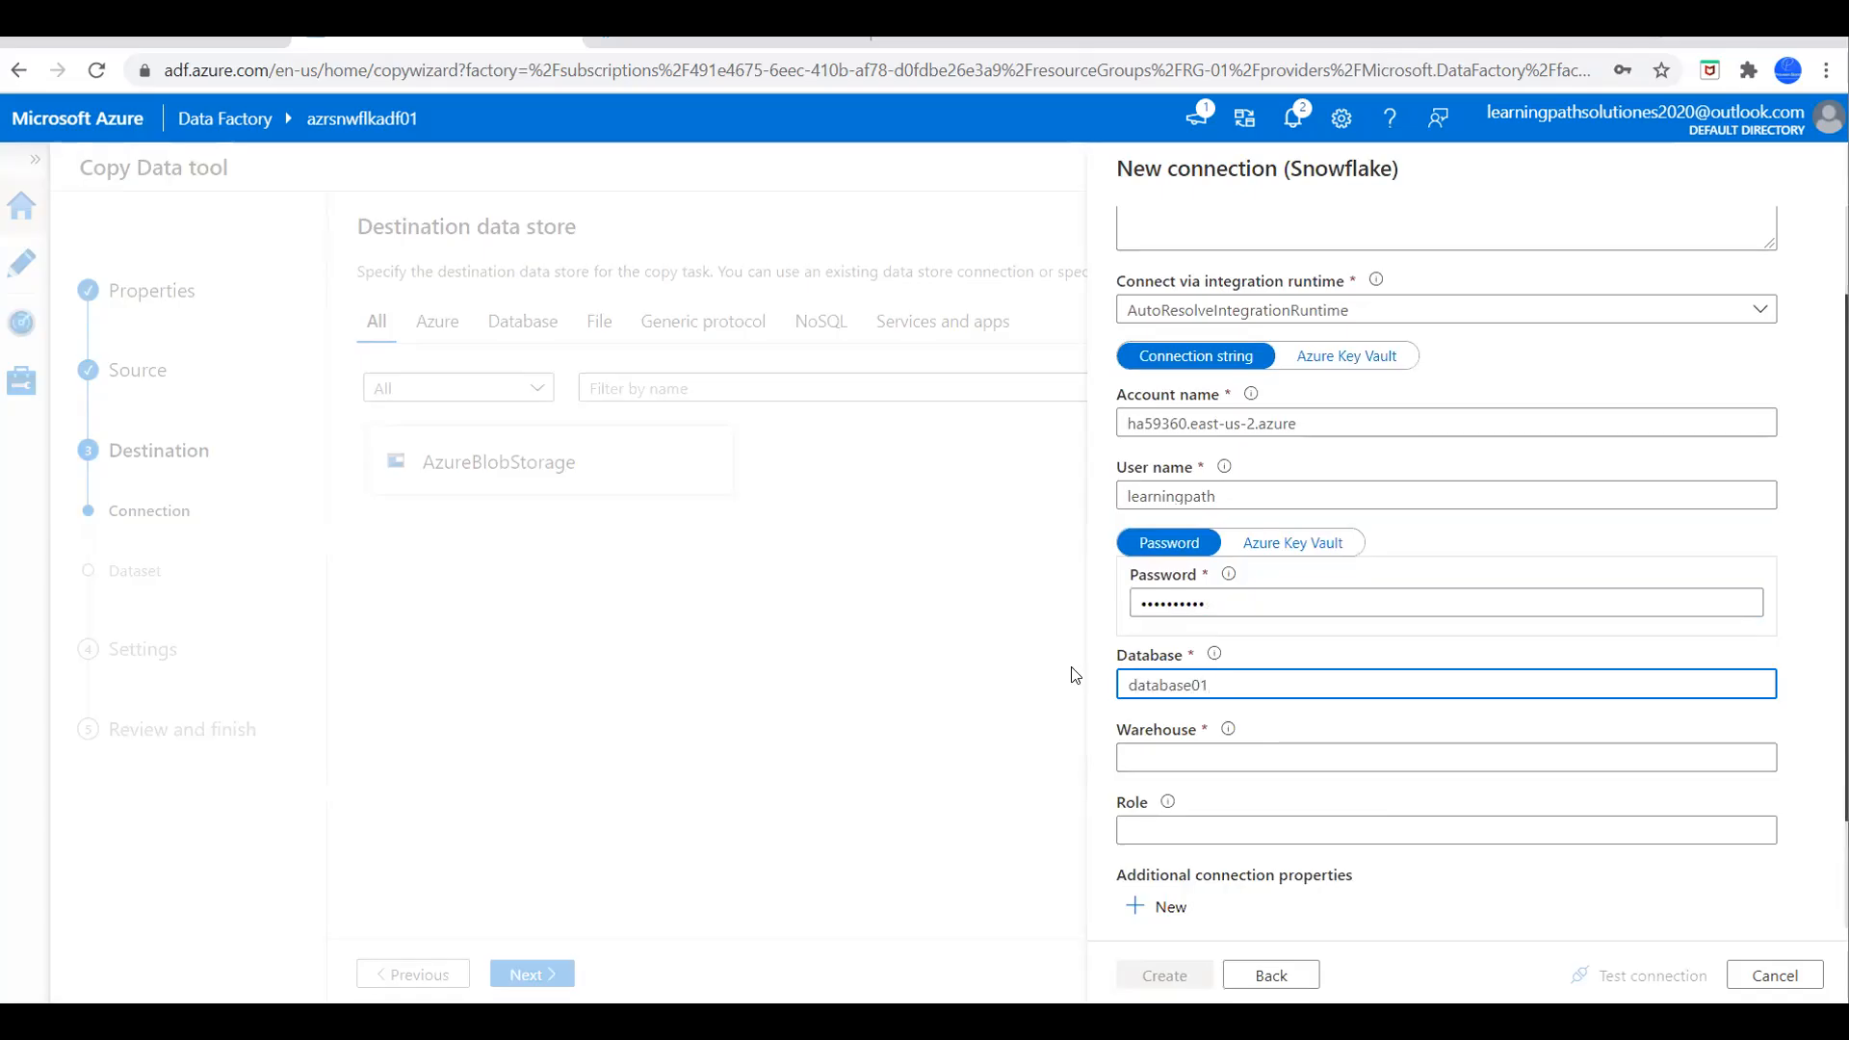
click(734, 42)
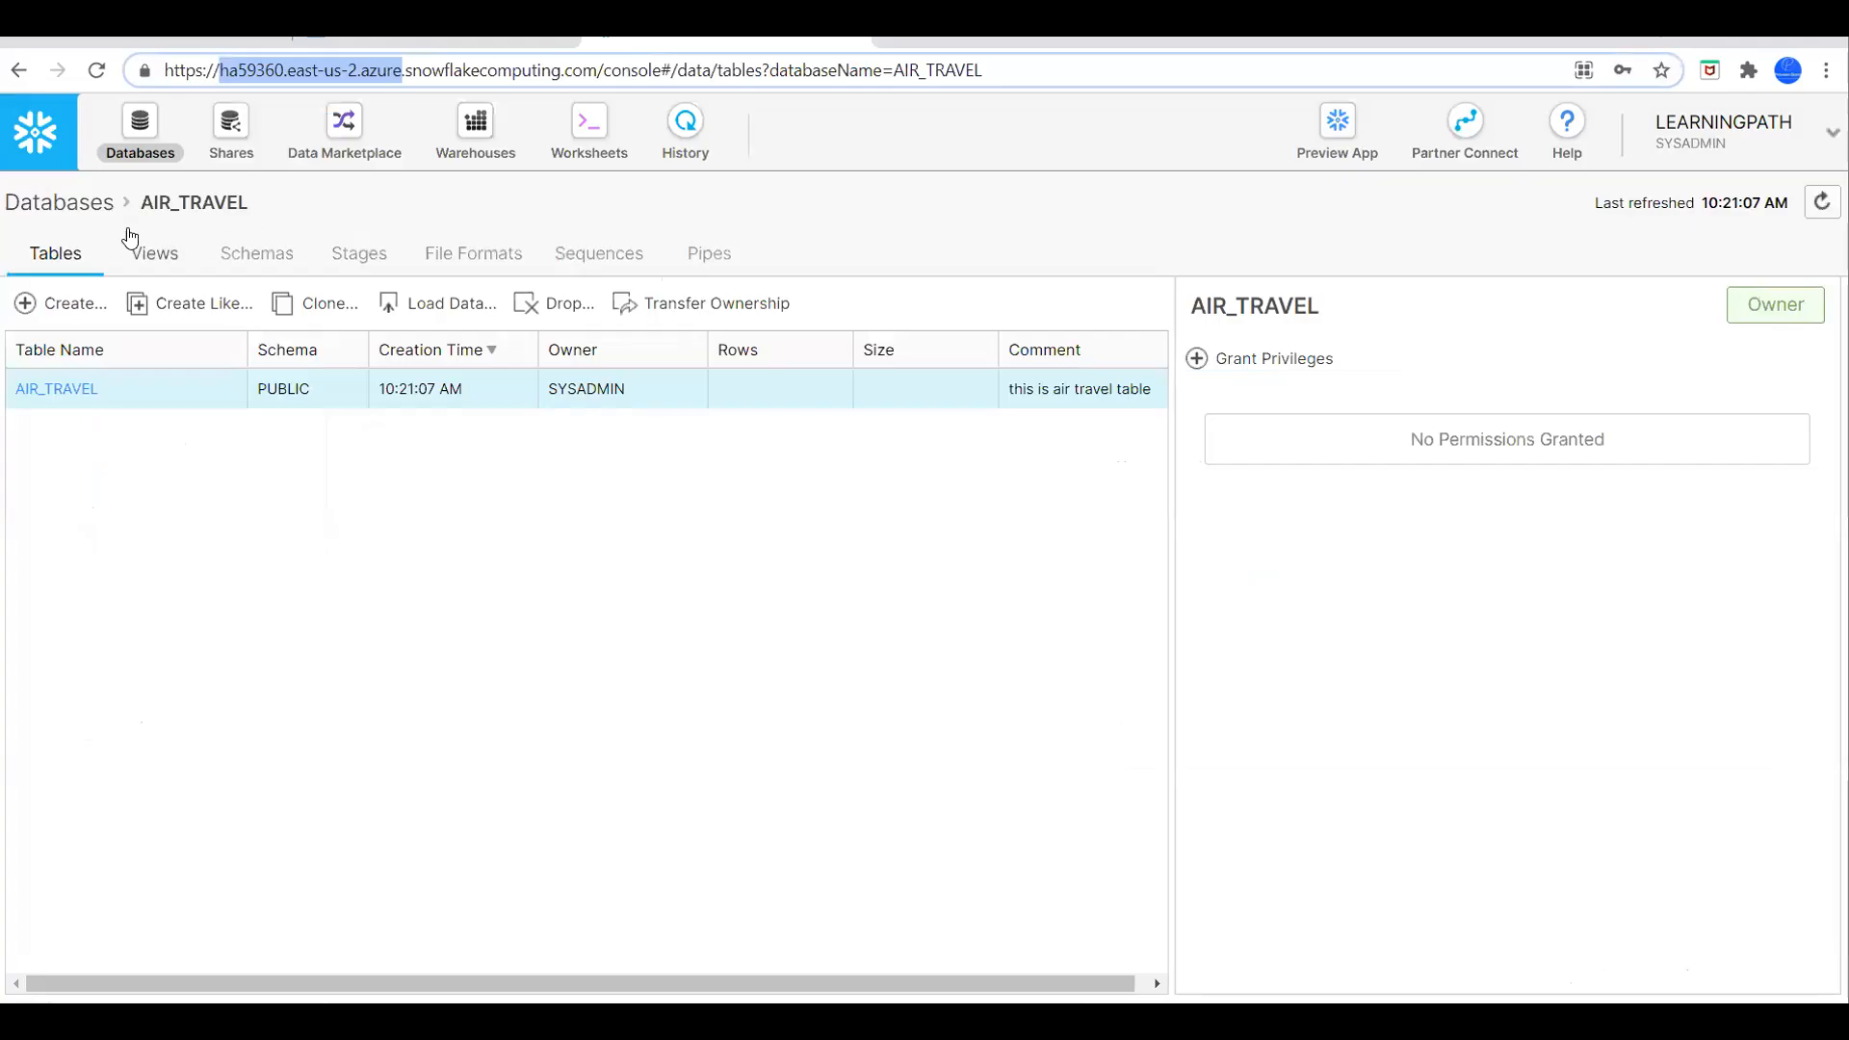
click(75, 203)
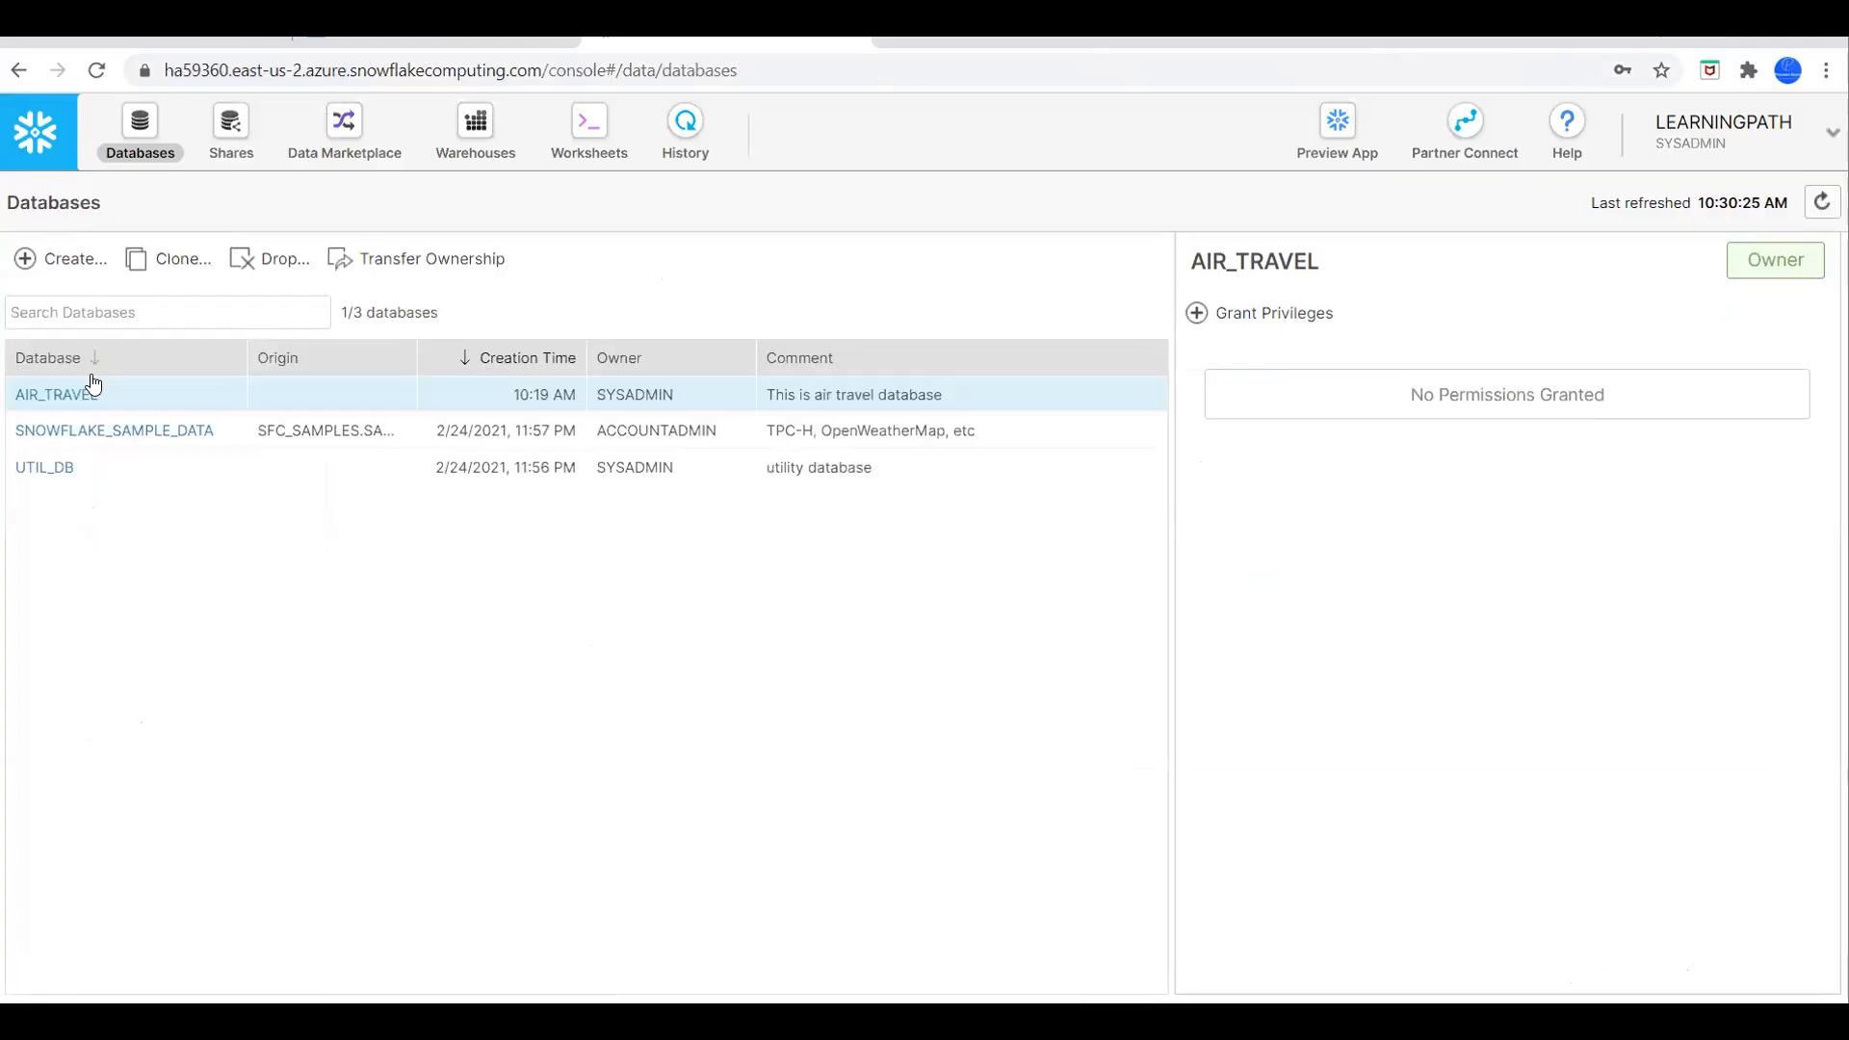
click(206, 38)
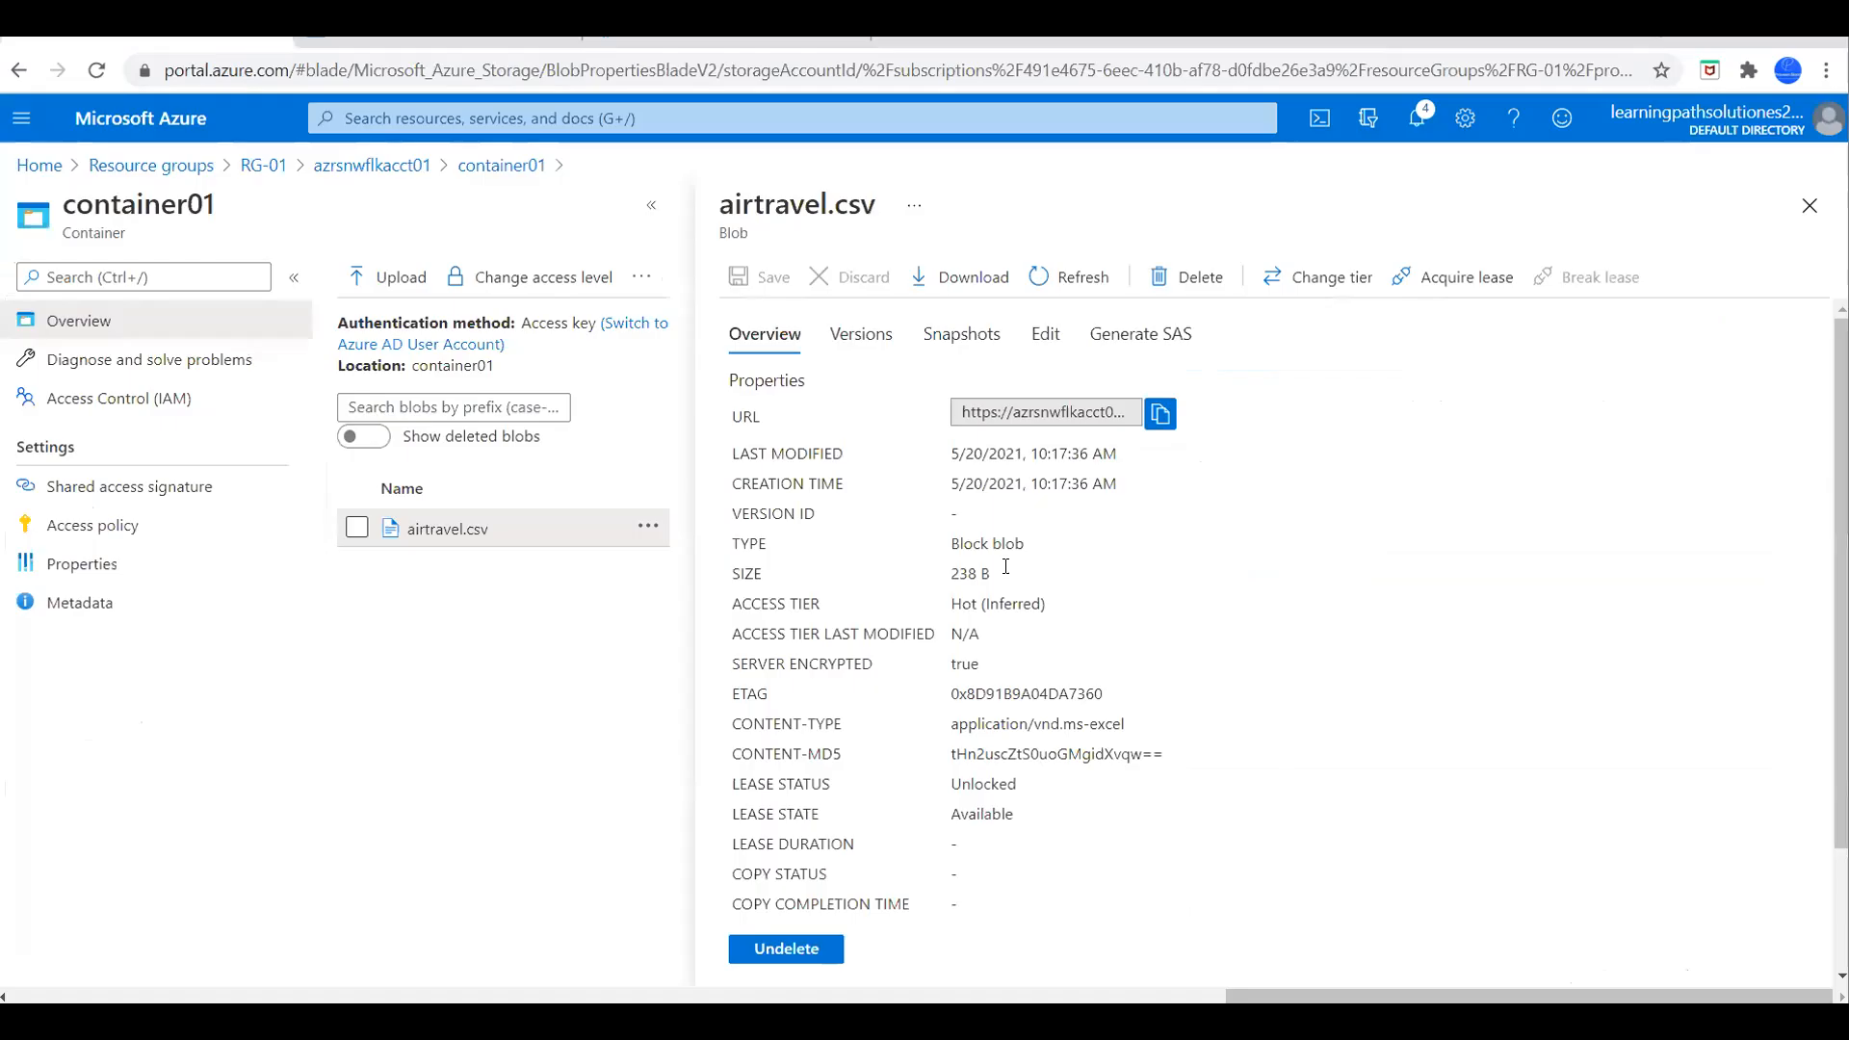
click(414, 40)
drag(1254, 695, 1092, 687)
text(AIR_TRAVEL)
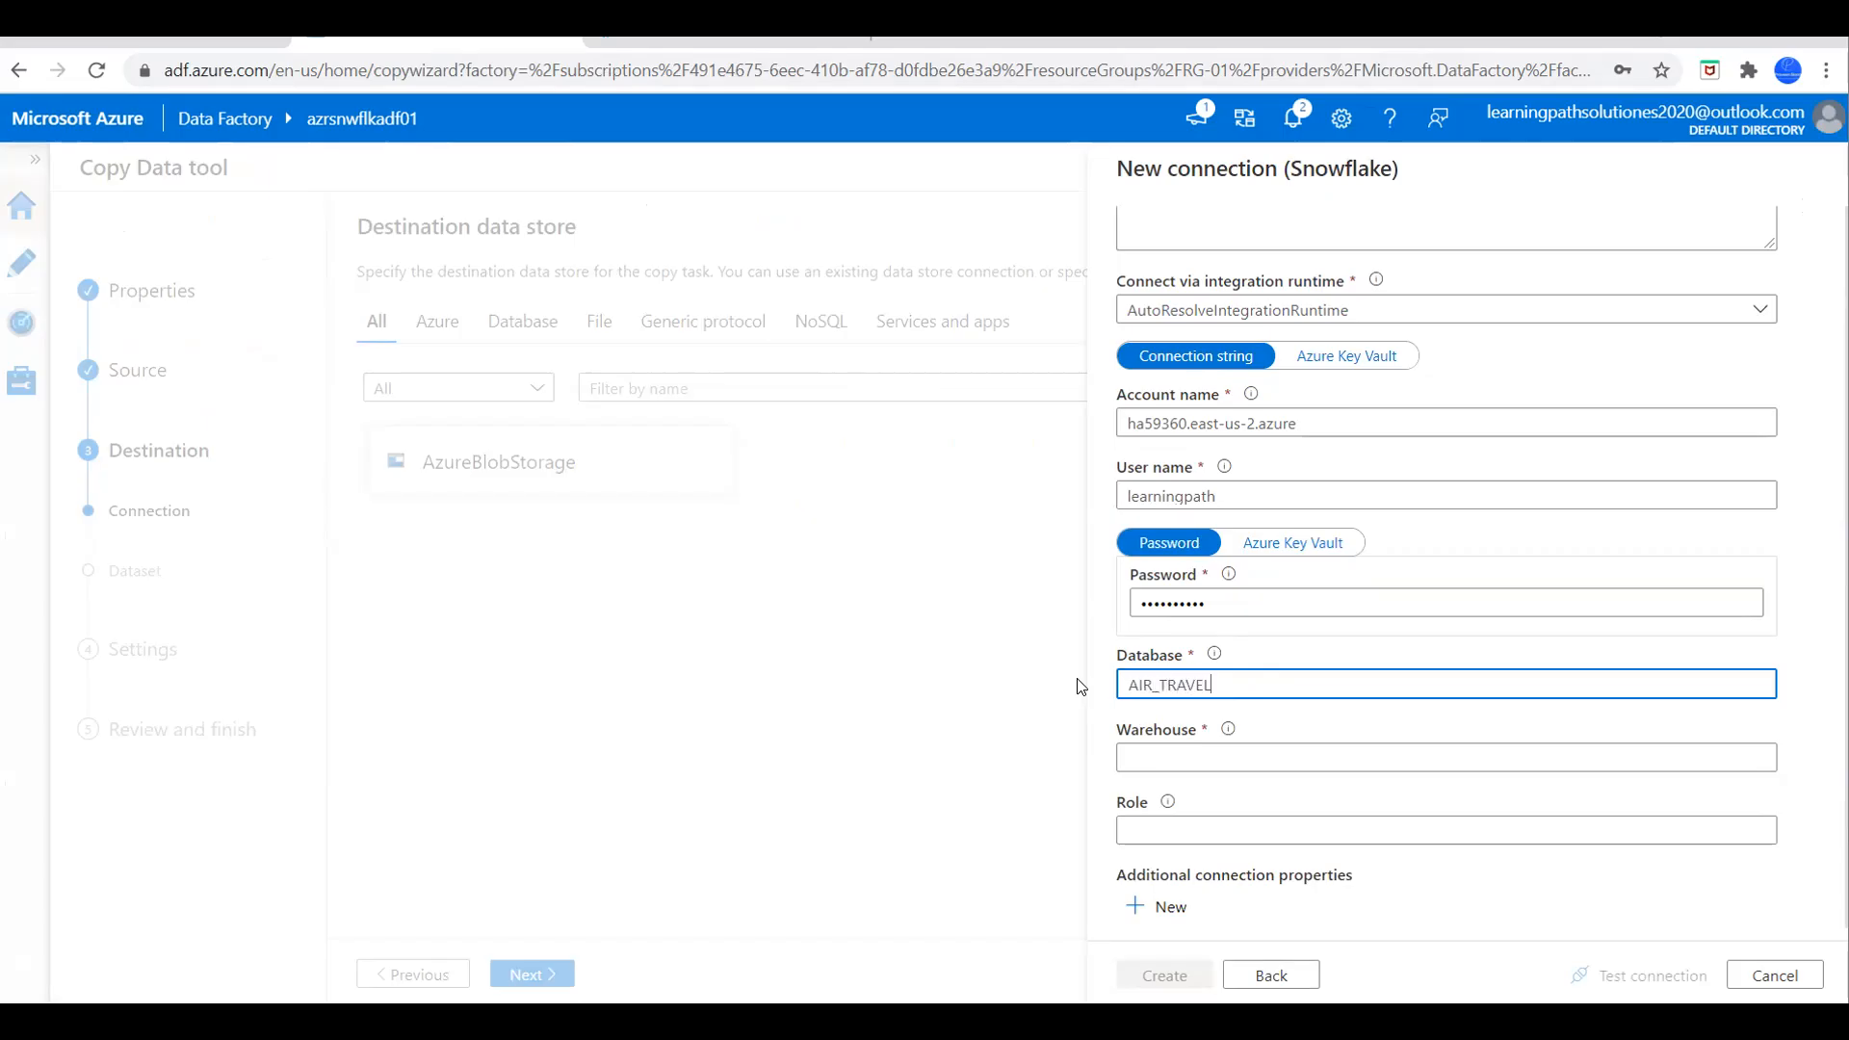
Set the Snowflake connection's warehouse to warehouse01.
click(1151, 761)
text(w)
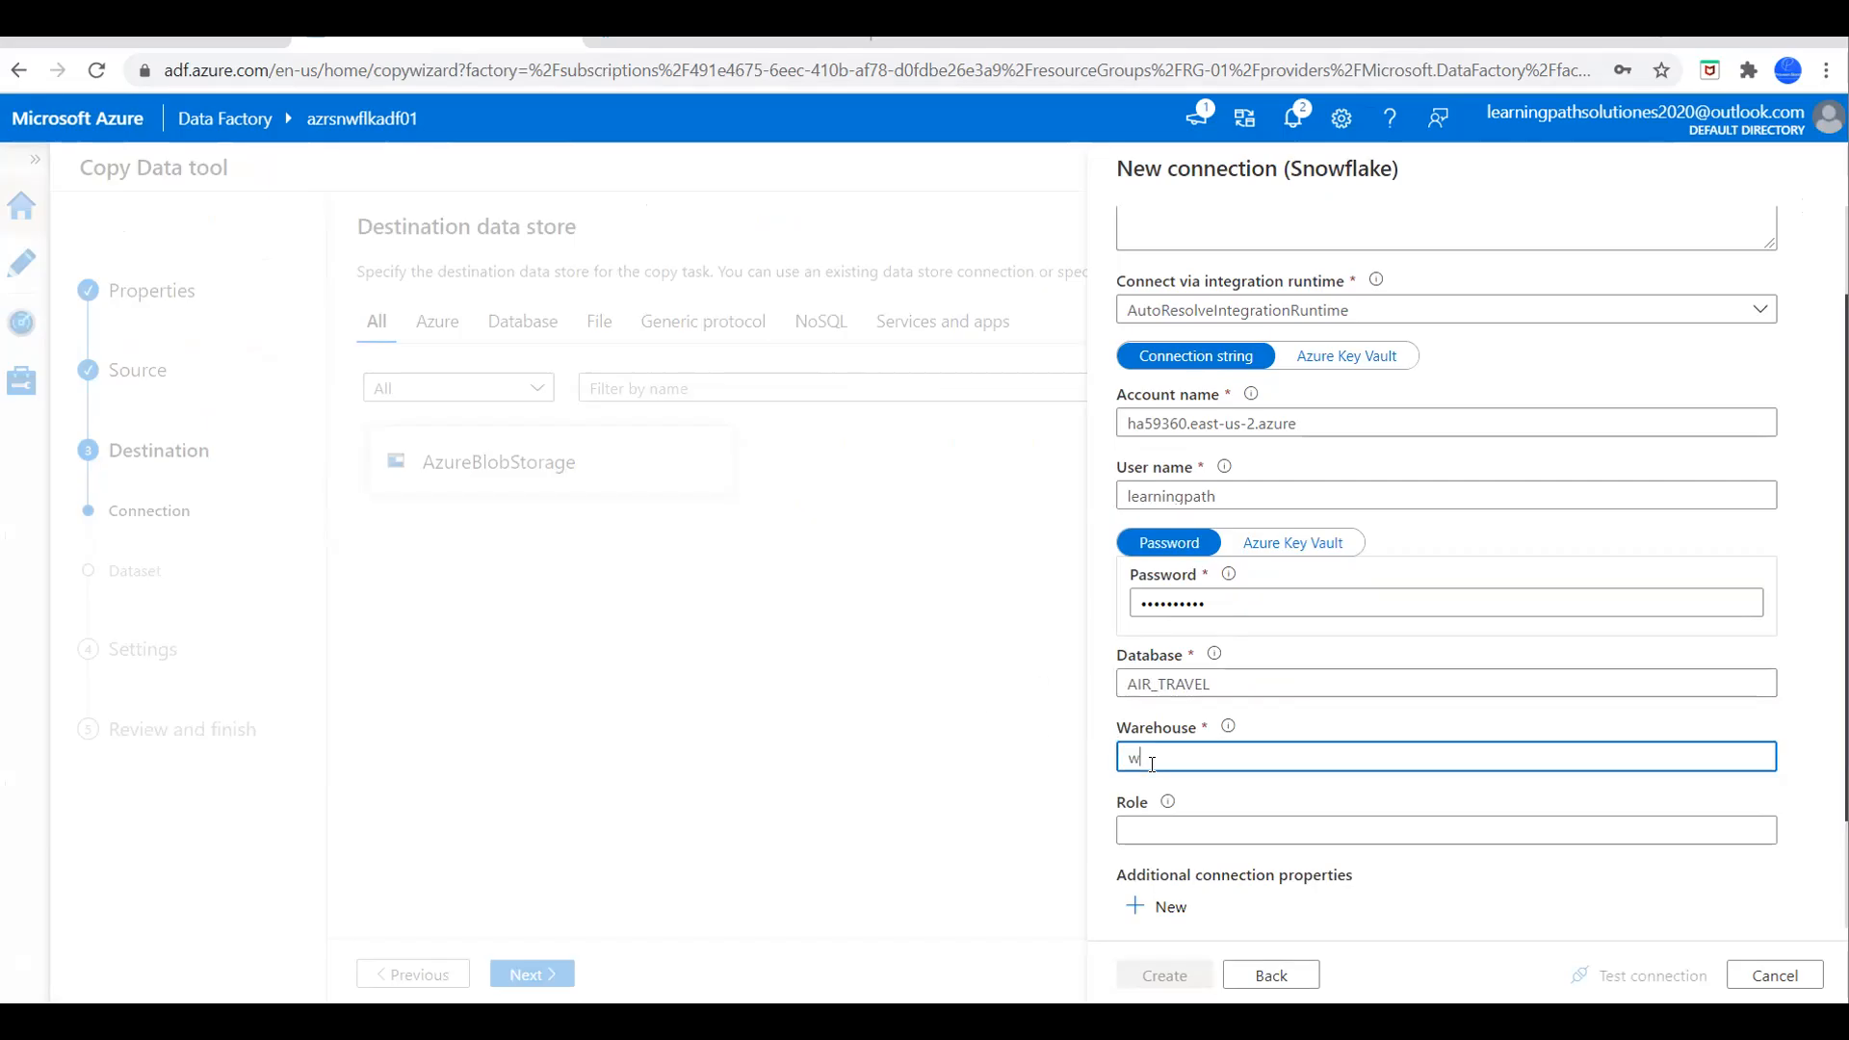
text(arehouse0)
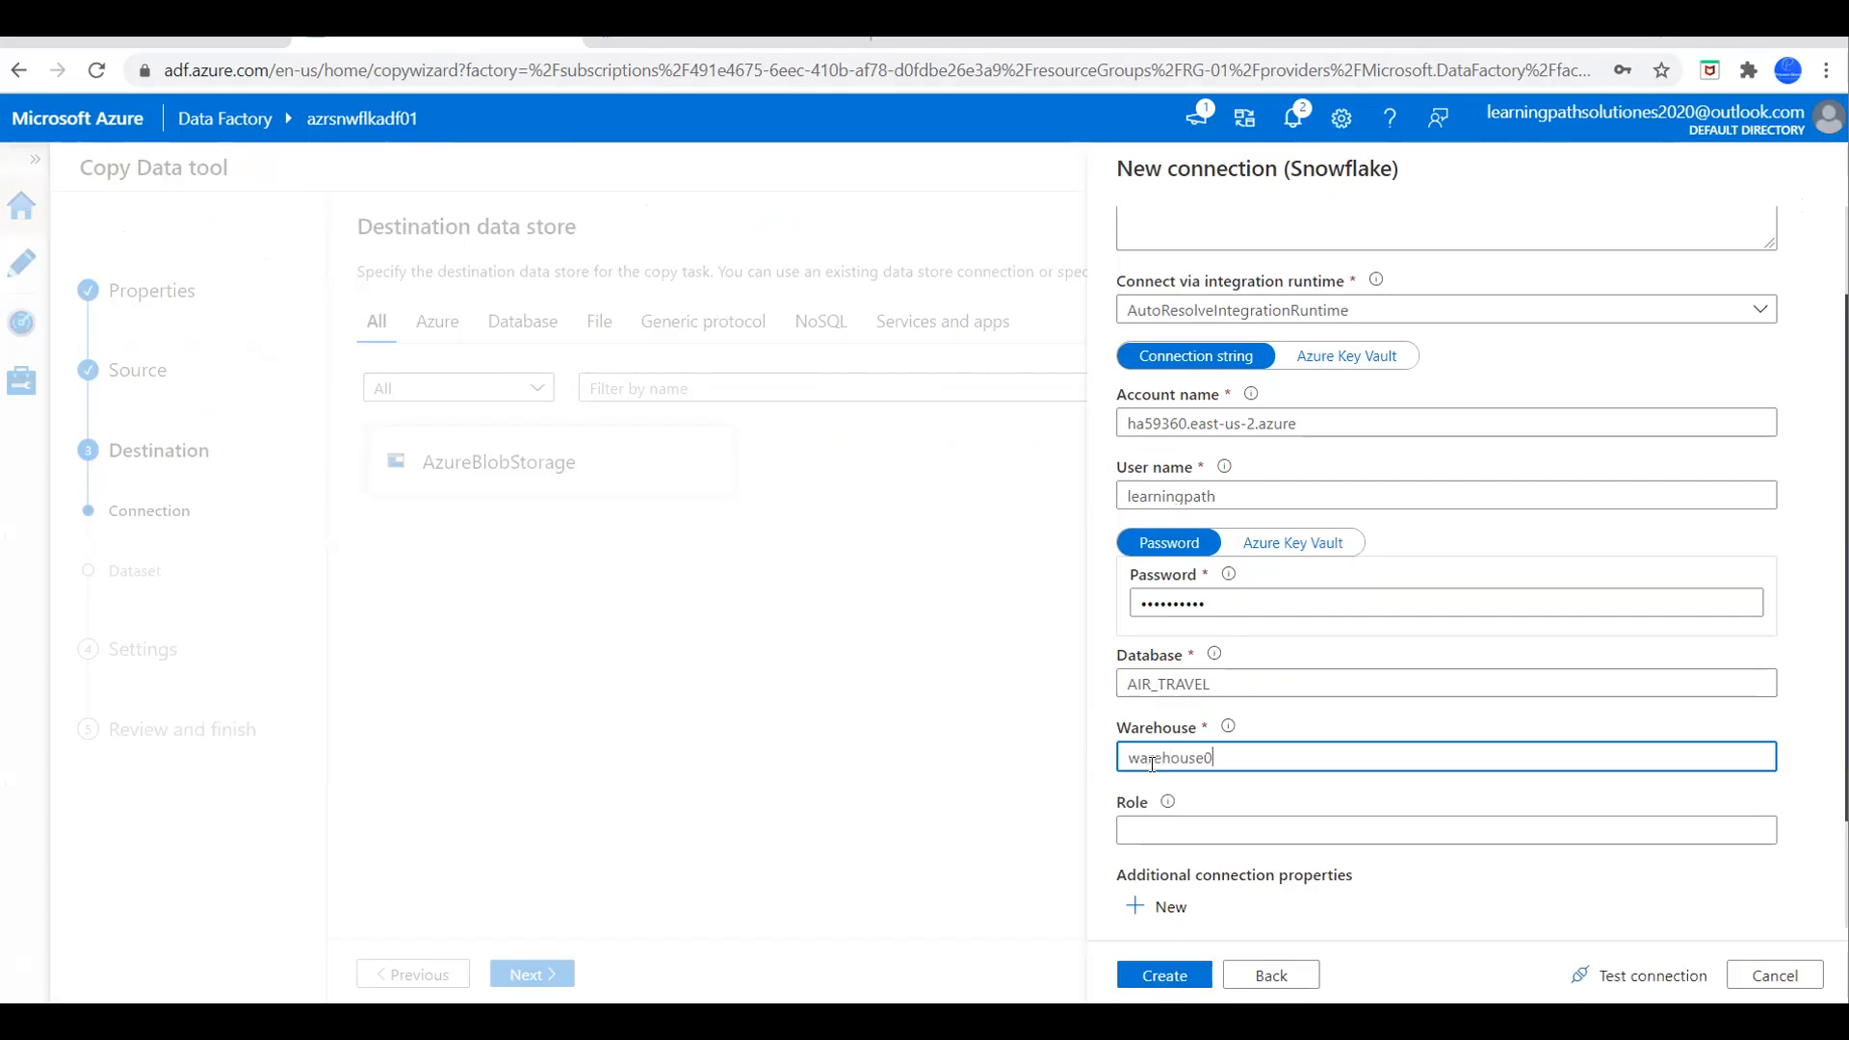
Review the Snowflake connection settings, test the connection and create it.
scroll(1662, 809, down, 2)
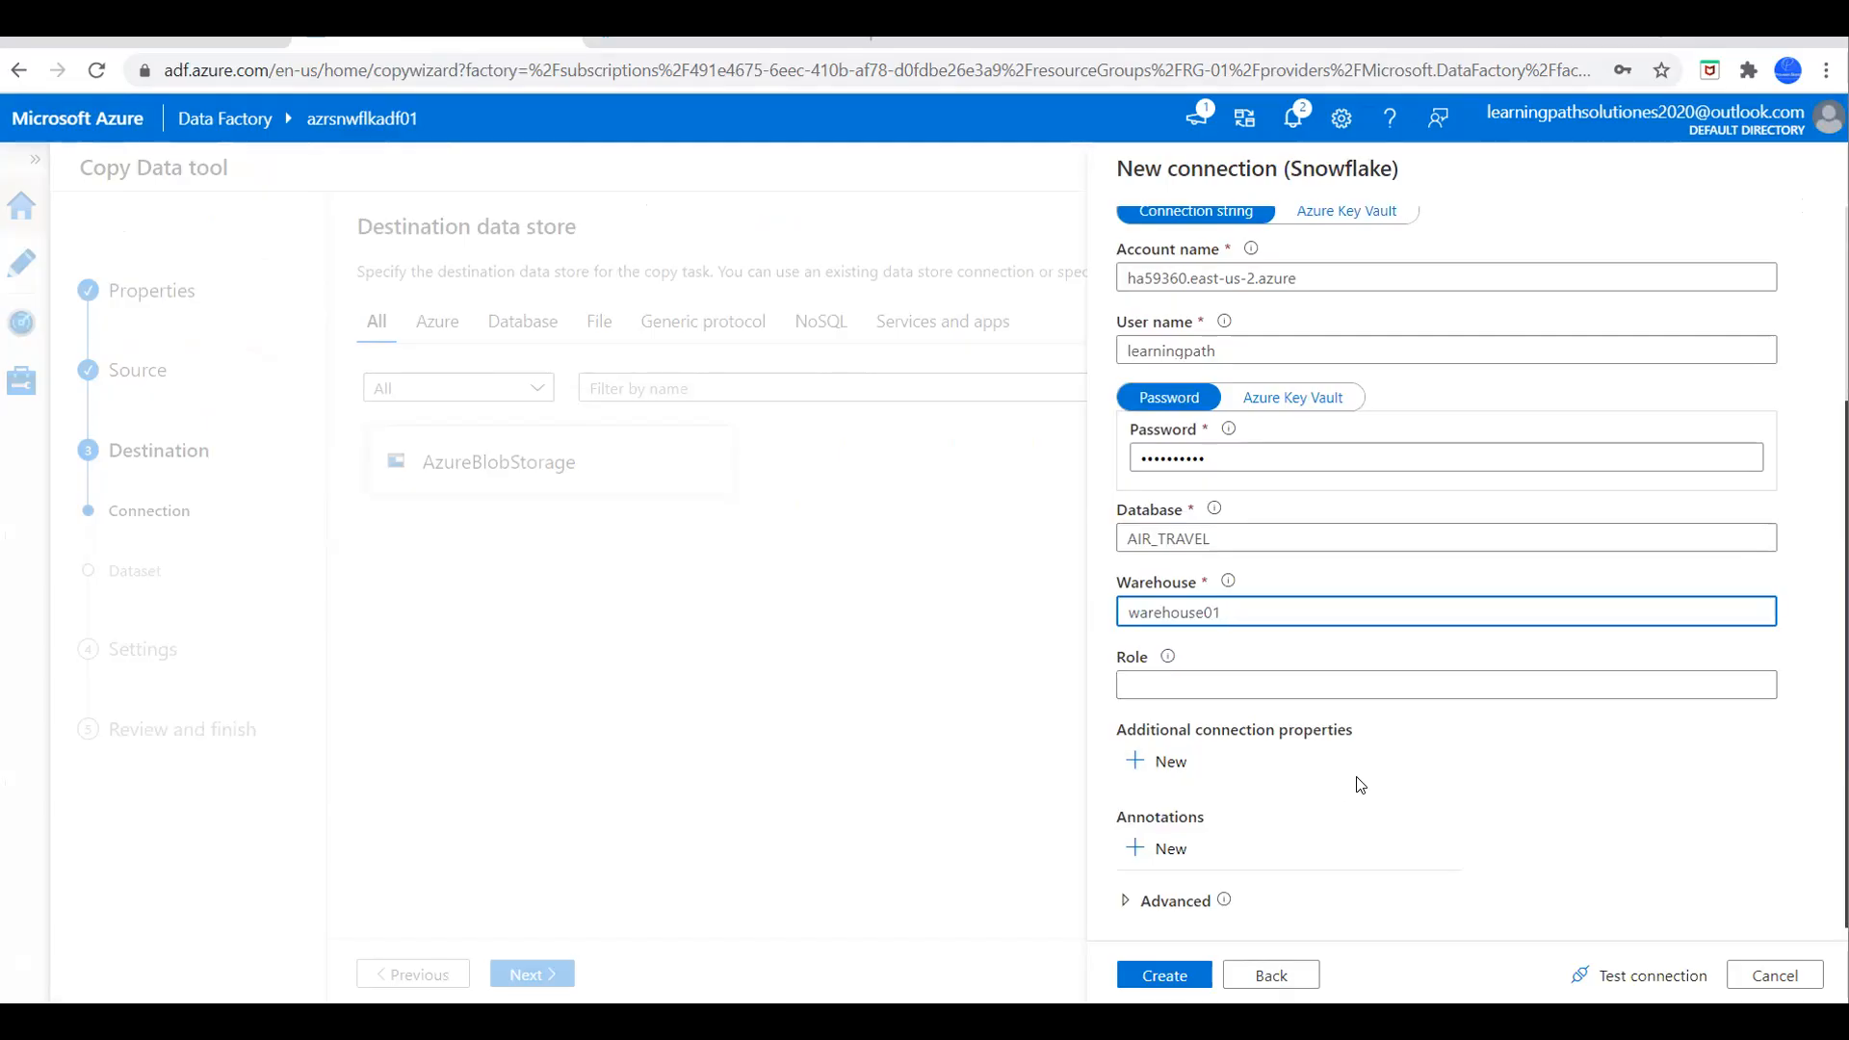
scroll(1358, 780, up, 3)
scroll(1445, 800, down, 3)
click(1630, 975)
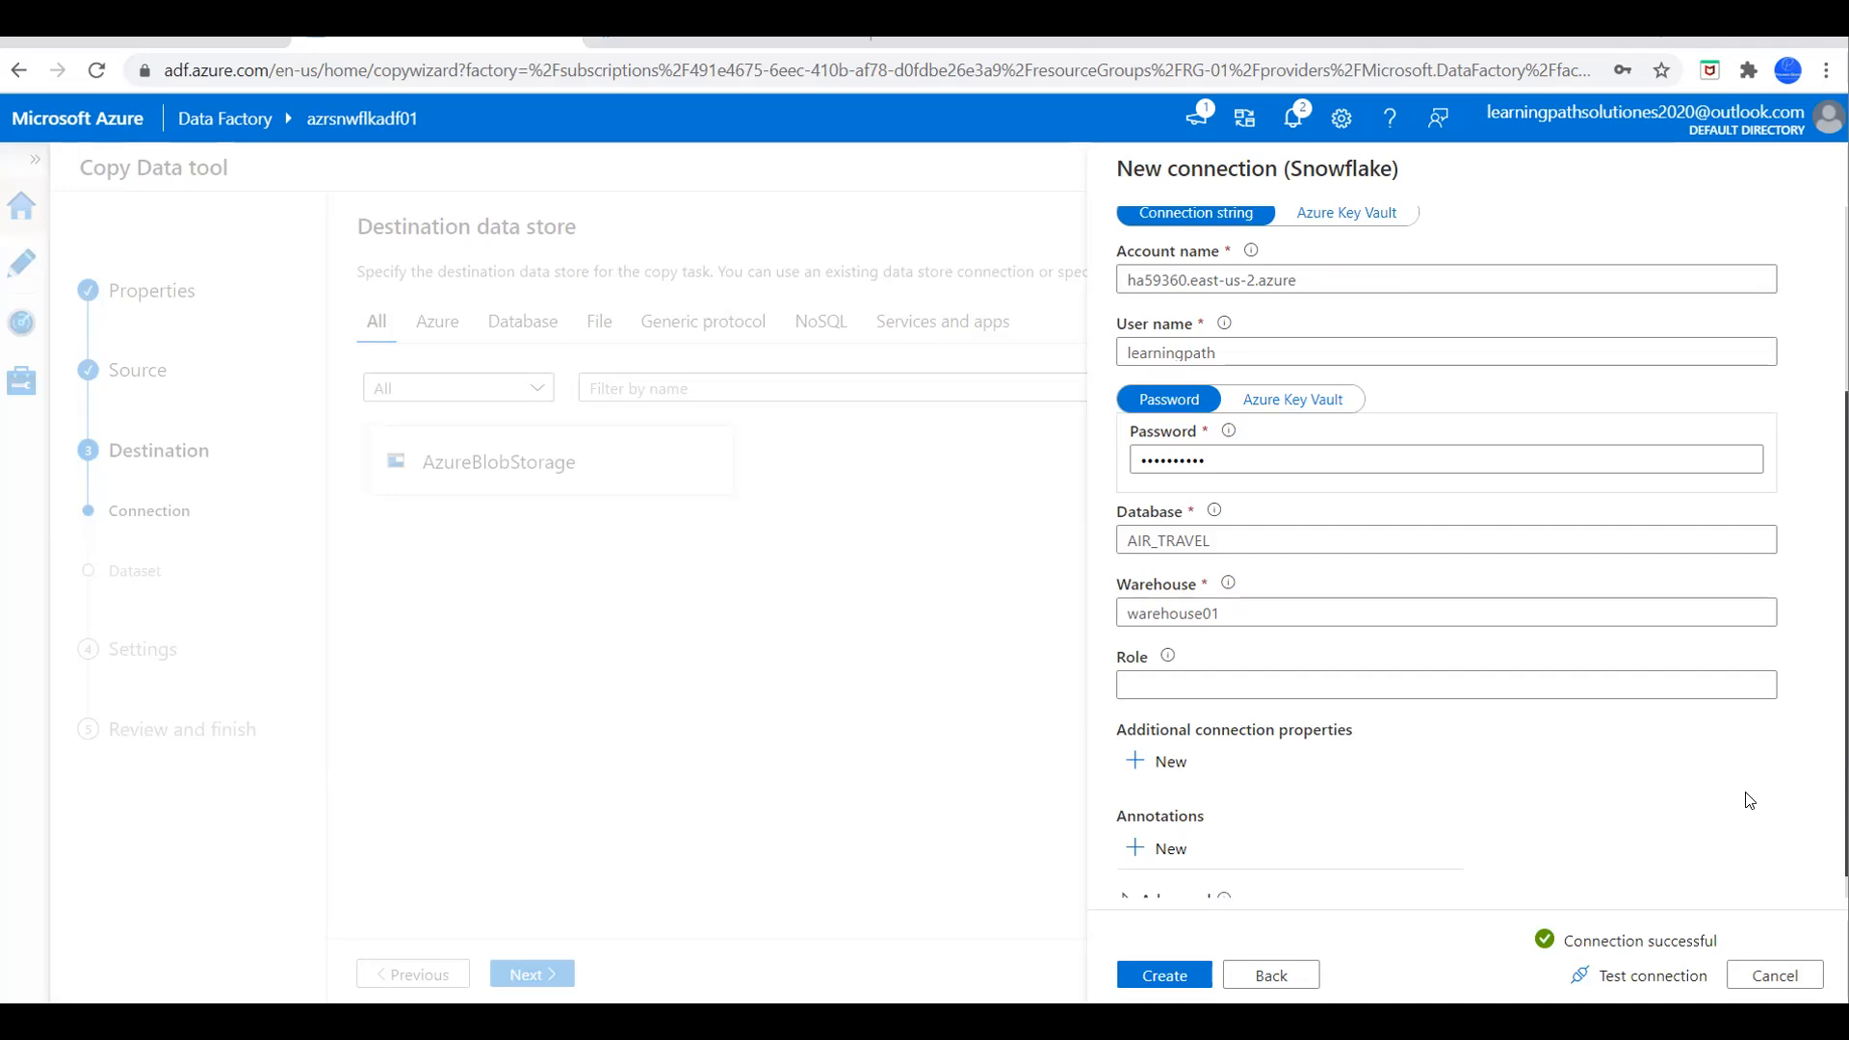
click(1165, 975)
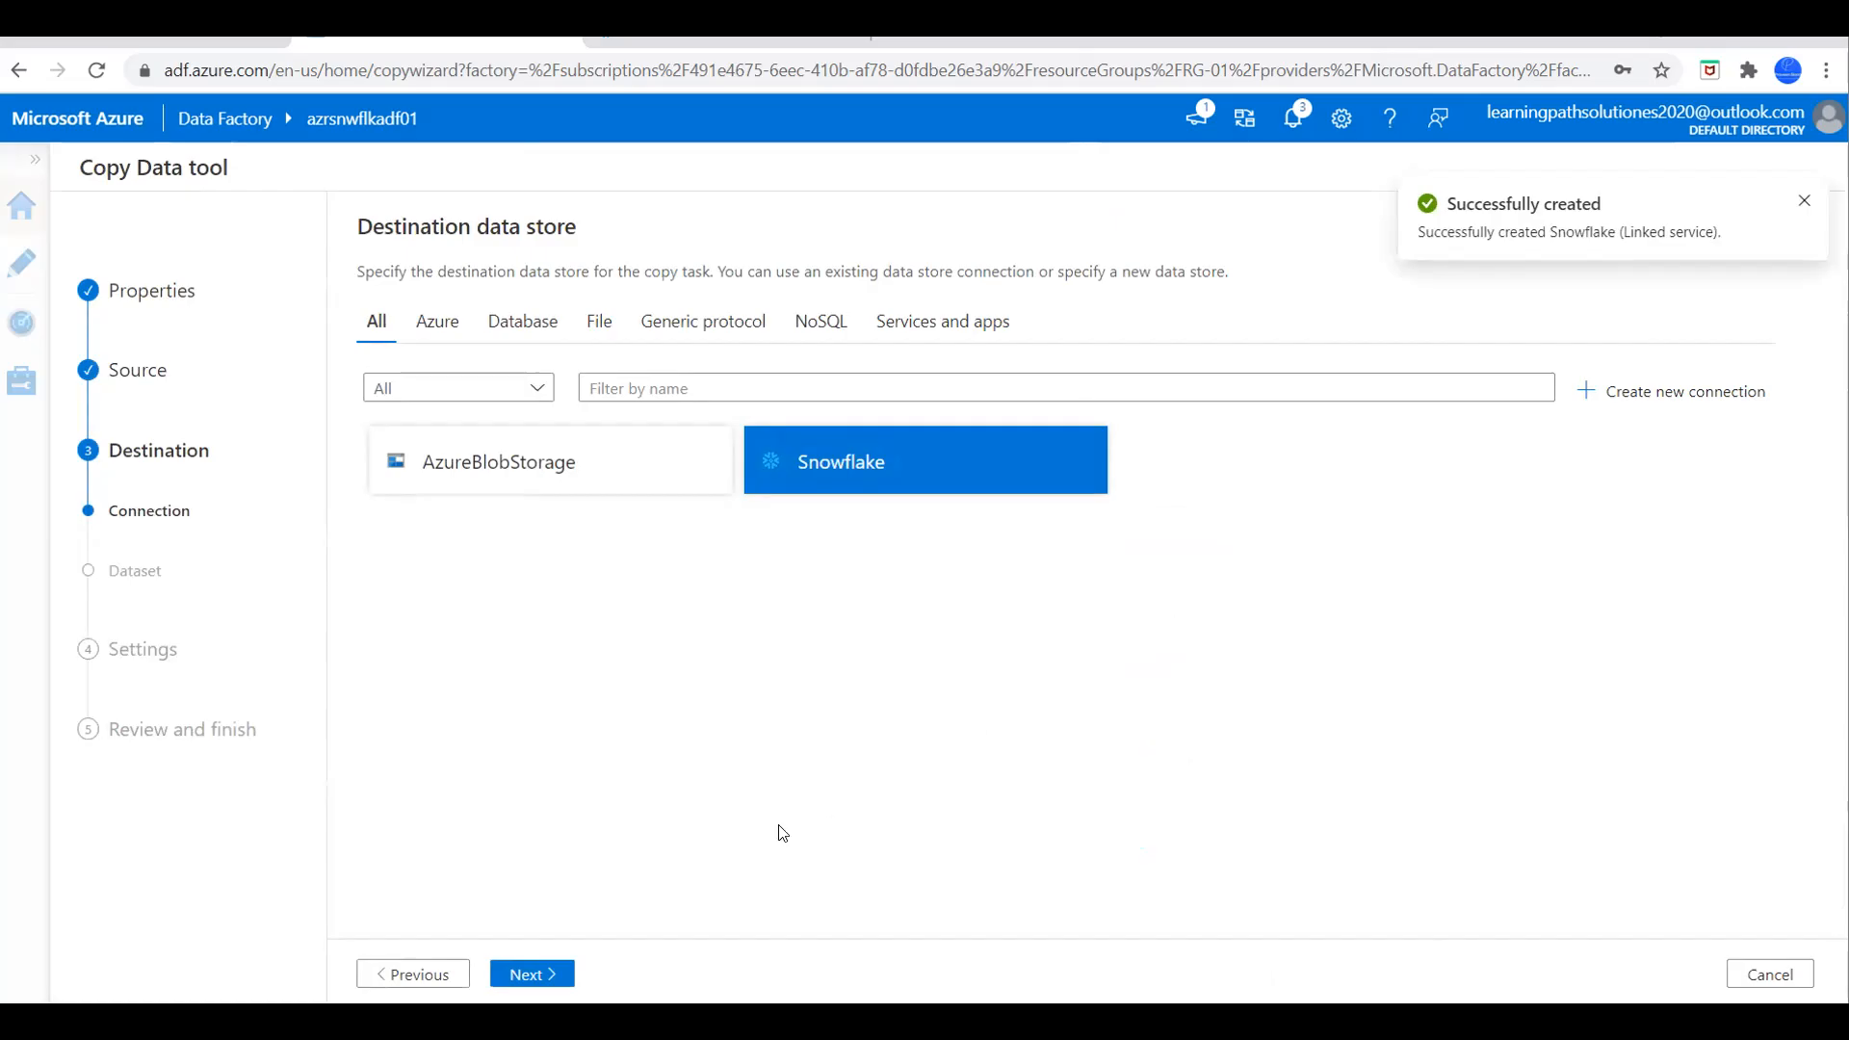
Continue with Snowflake as the destination, map the Azure Blob Storage file to the PUBLIC.AIR_TRAVEL table, and proceed to column mapping without skipping it.
click(526, 973)
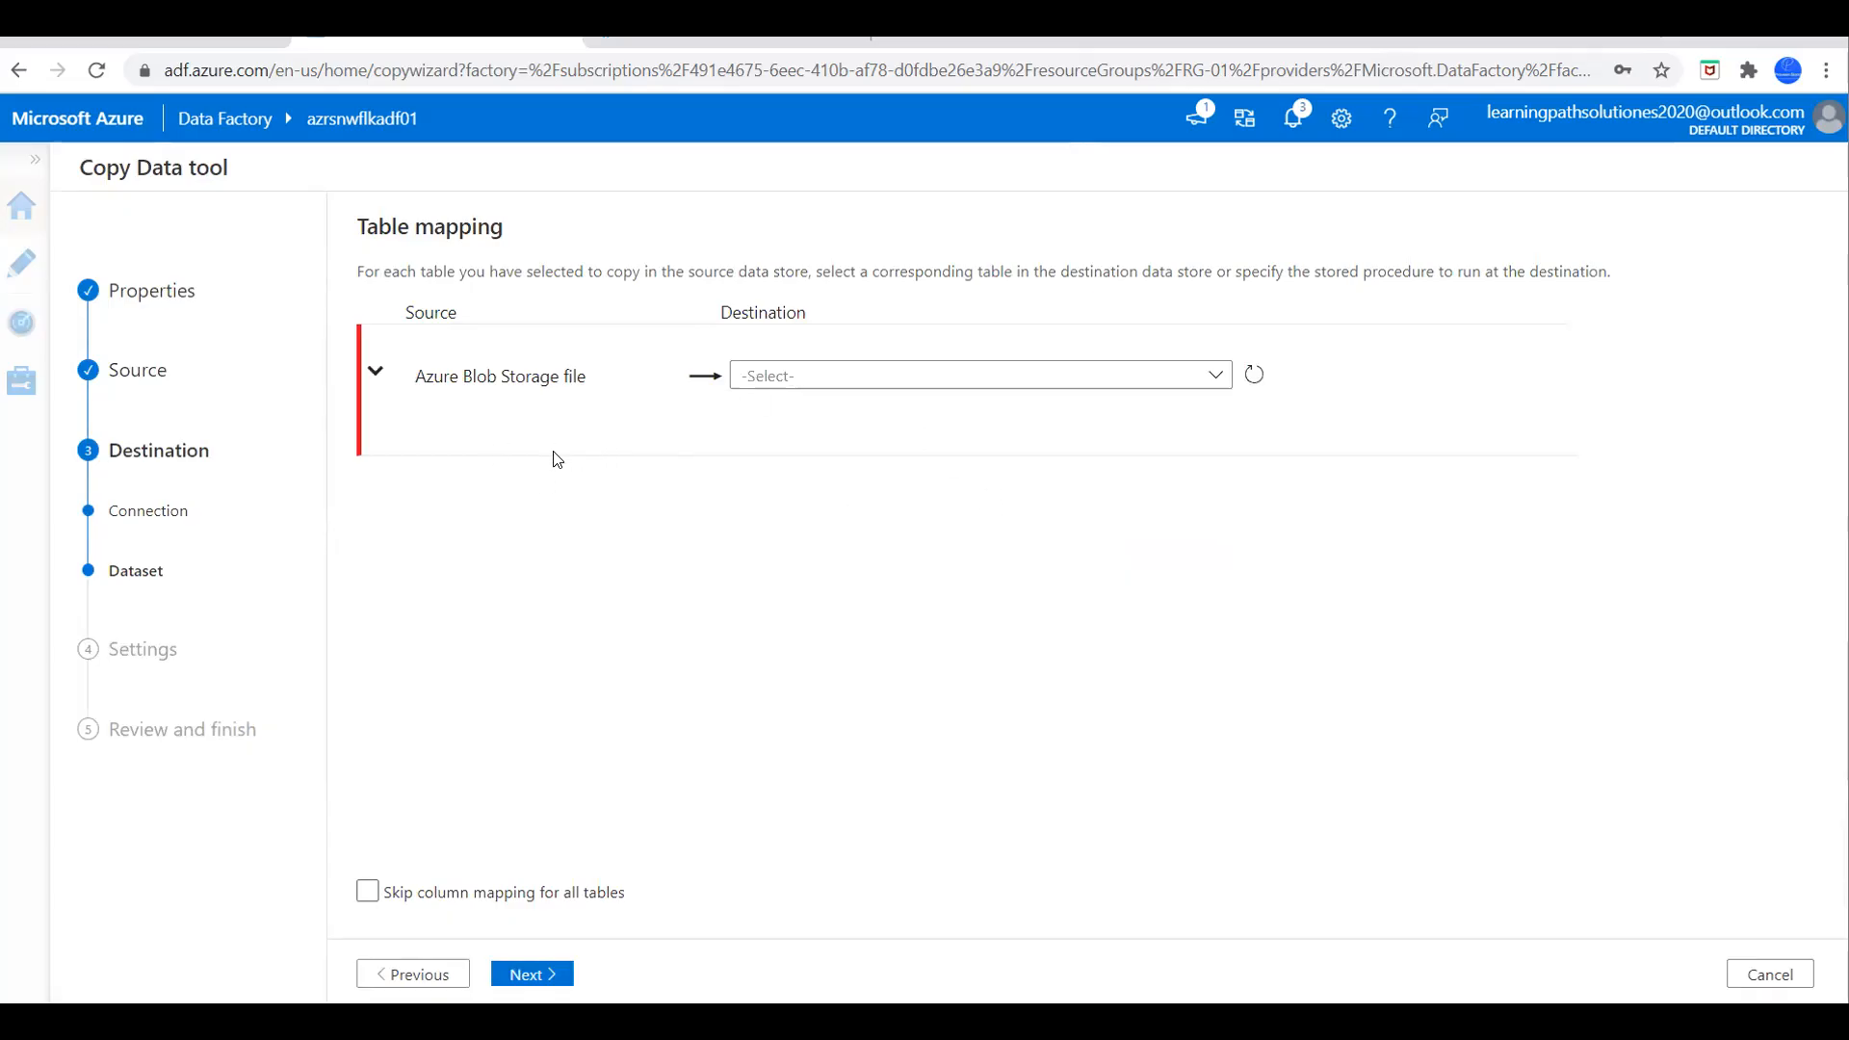
click(1219, 377)
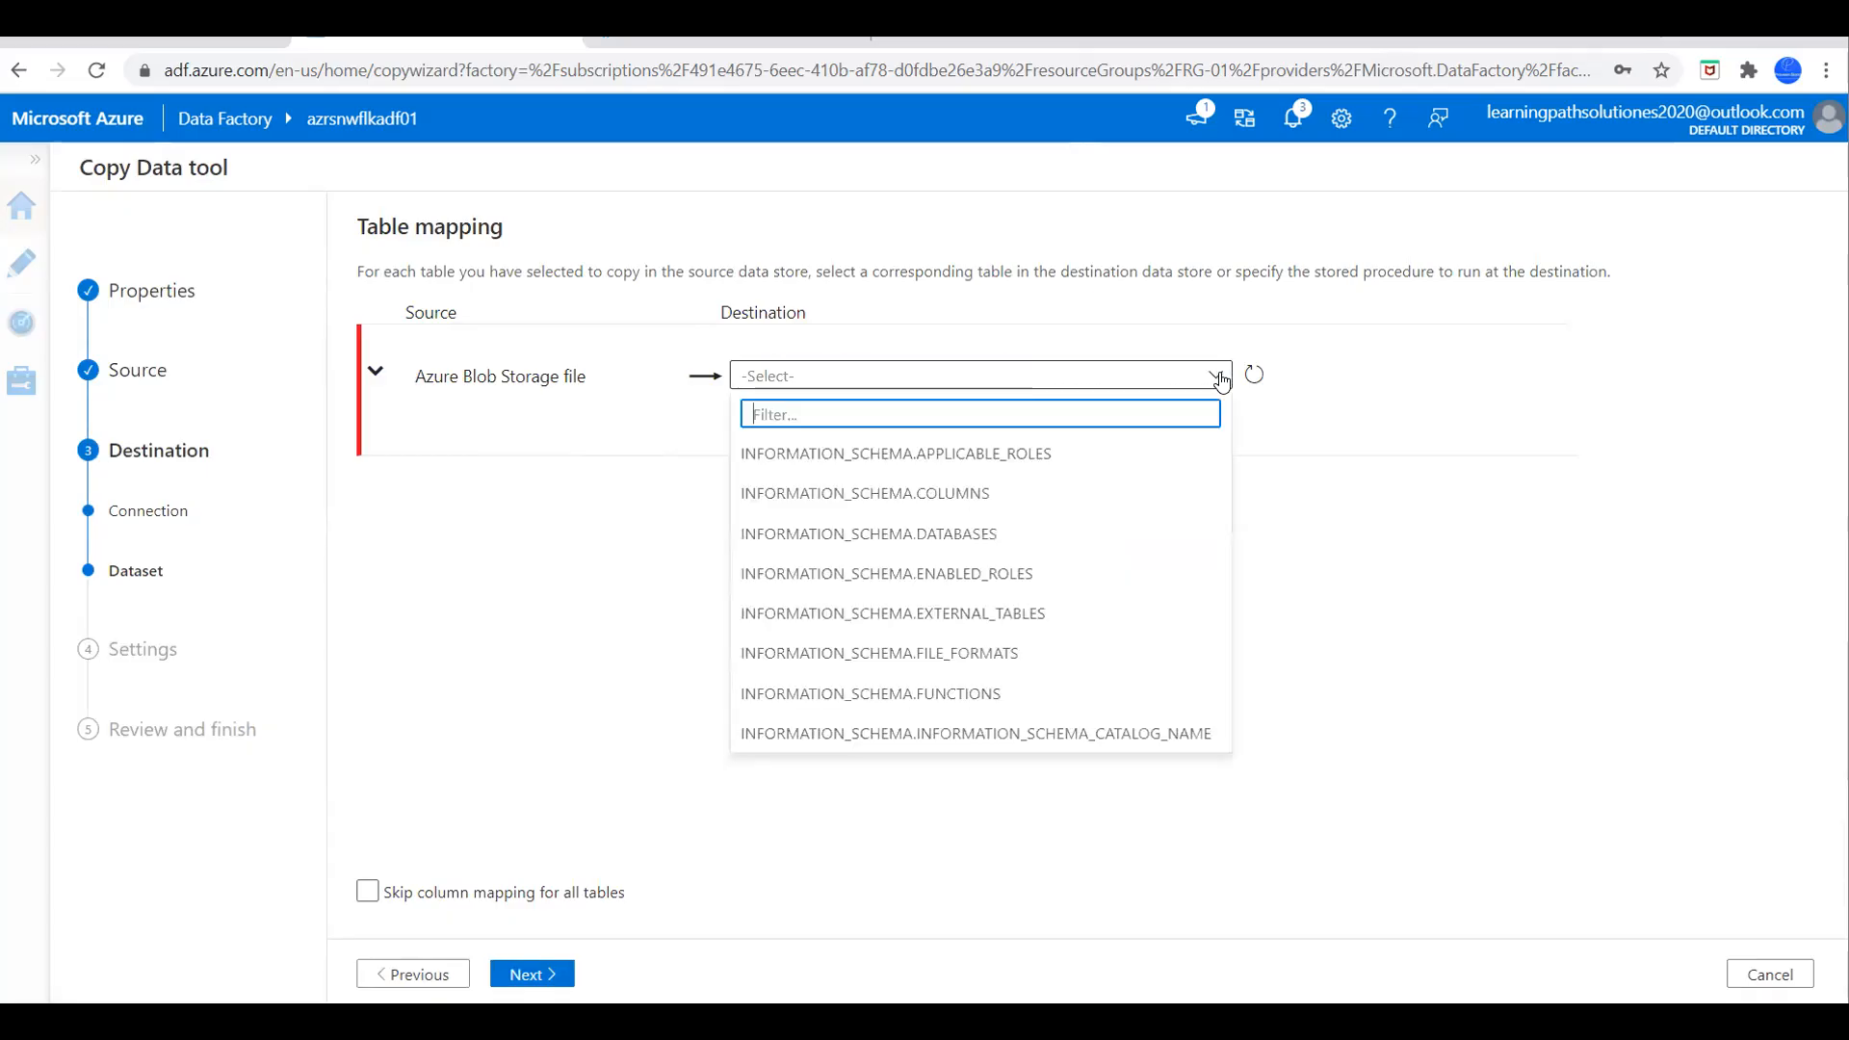
scroll(939, 498, down, 5)
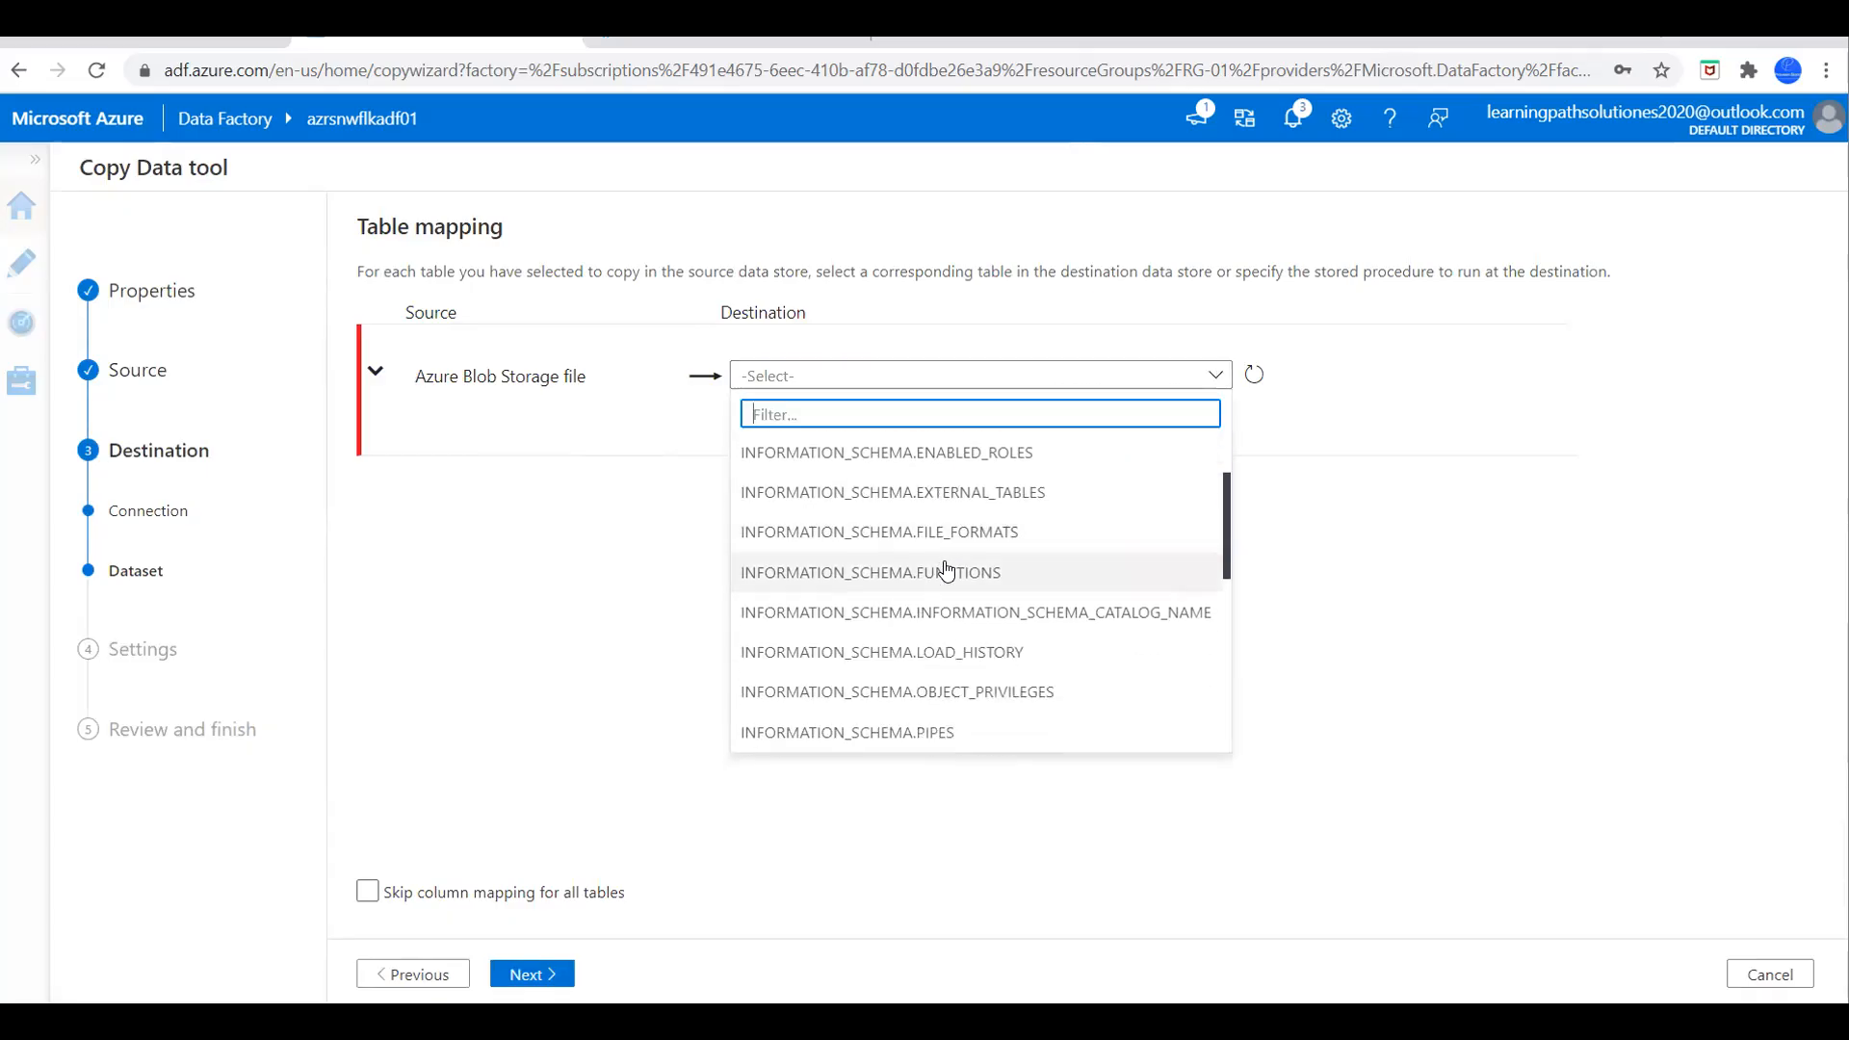
scroll(951, 585, down, 3)
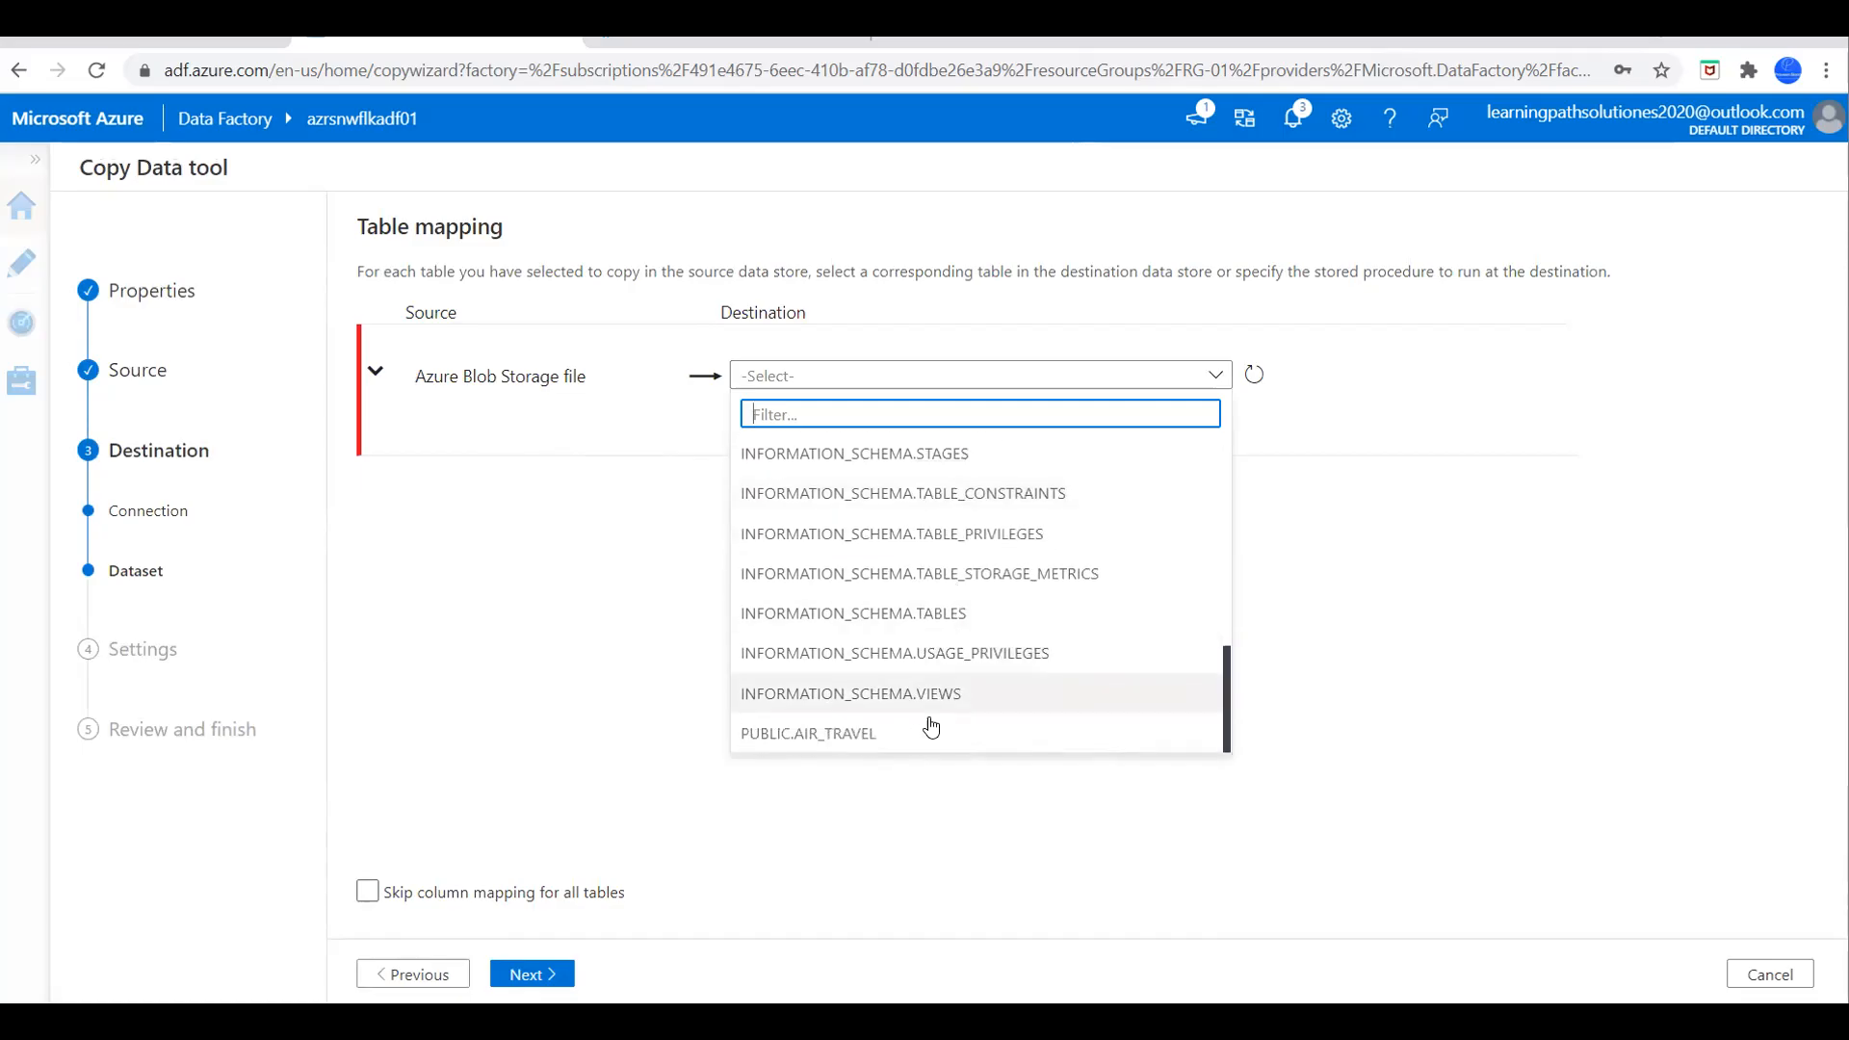
click(828, 737)
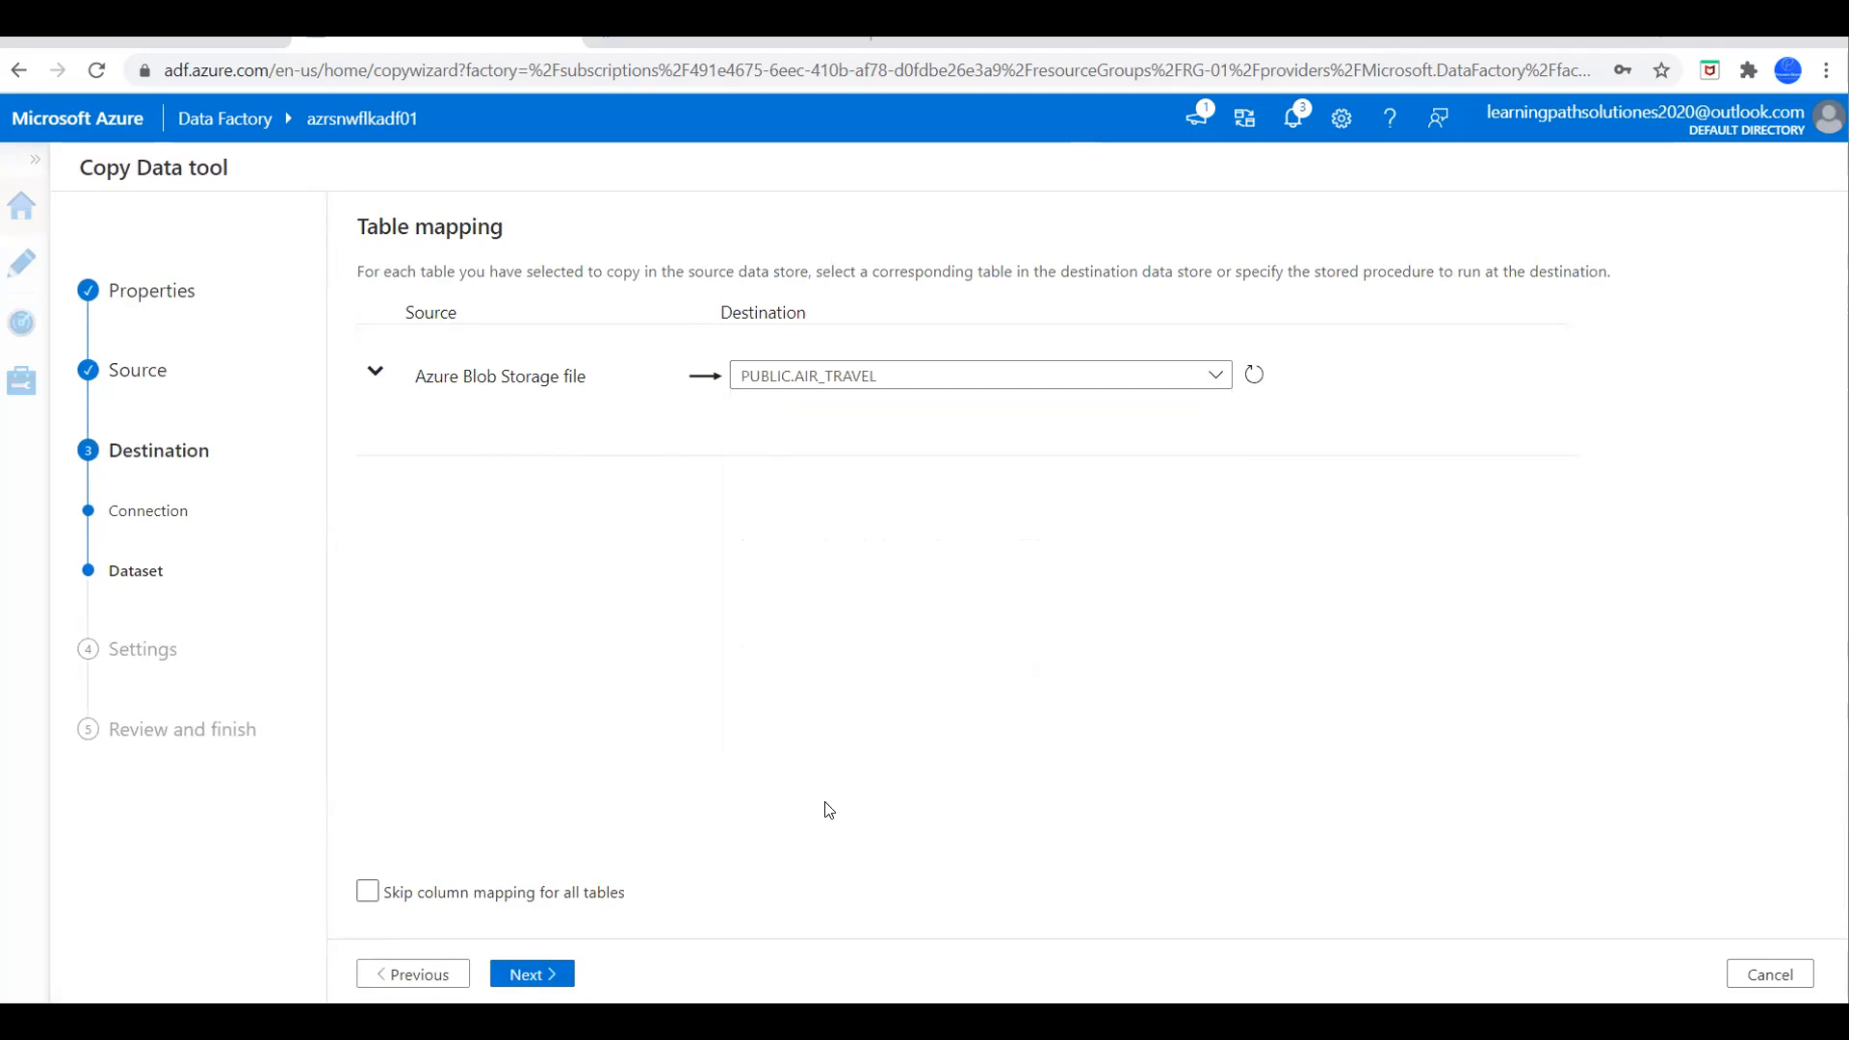
click(368, 893)
click(369, 894)
click(544, 976)
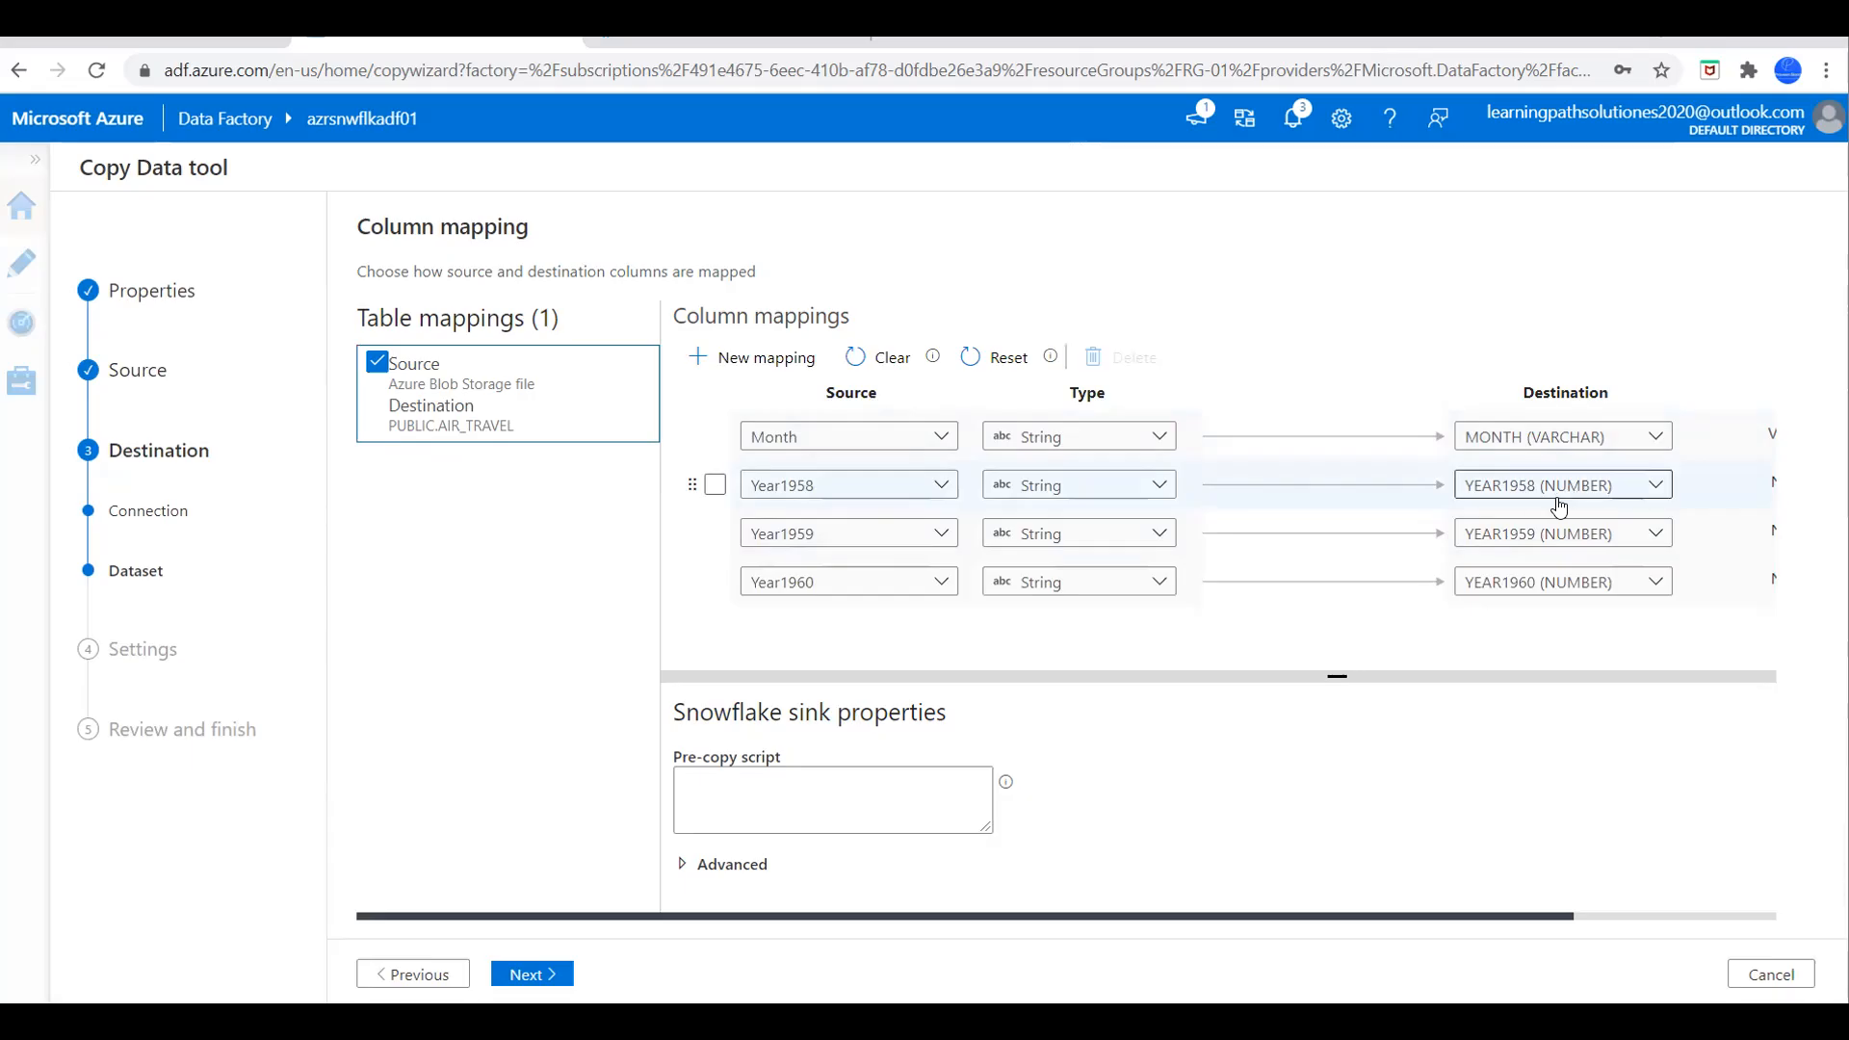
Set the source data type of the Year1958 column mapping to Int16.
click(1161, 488)
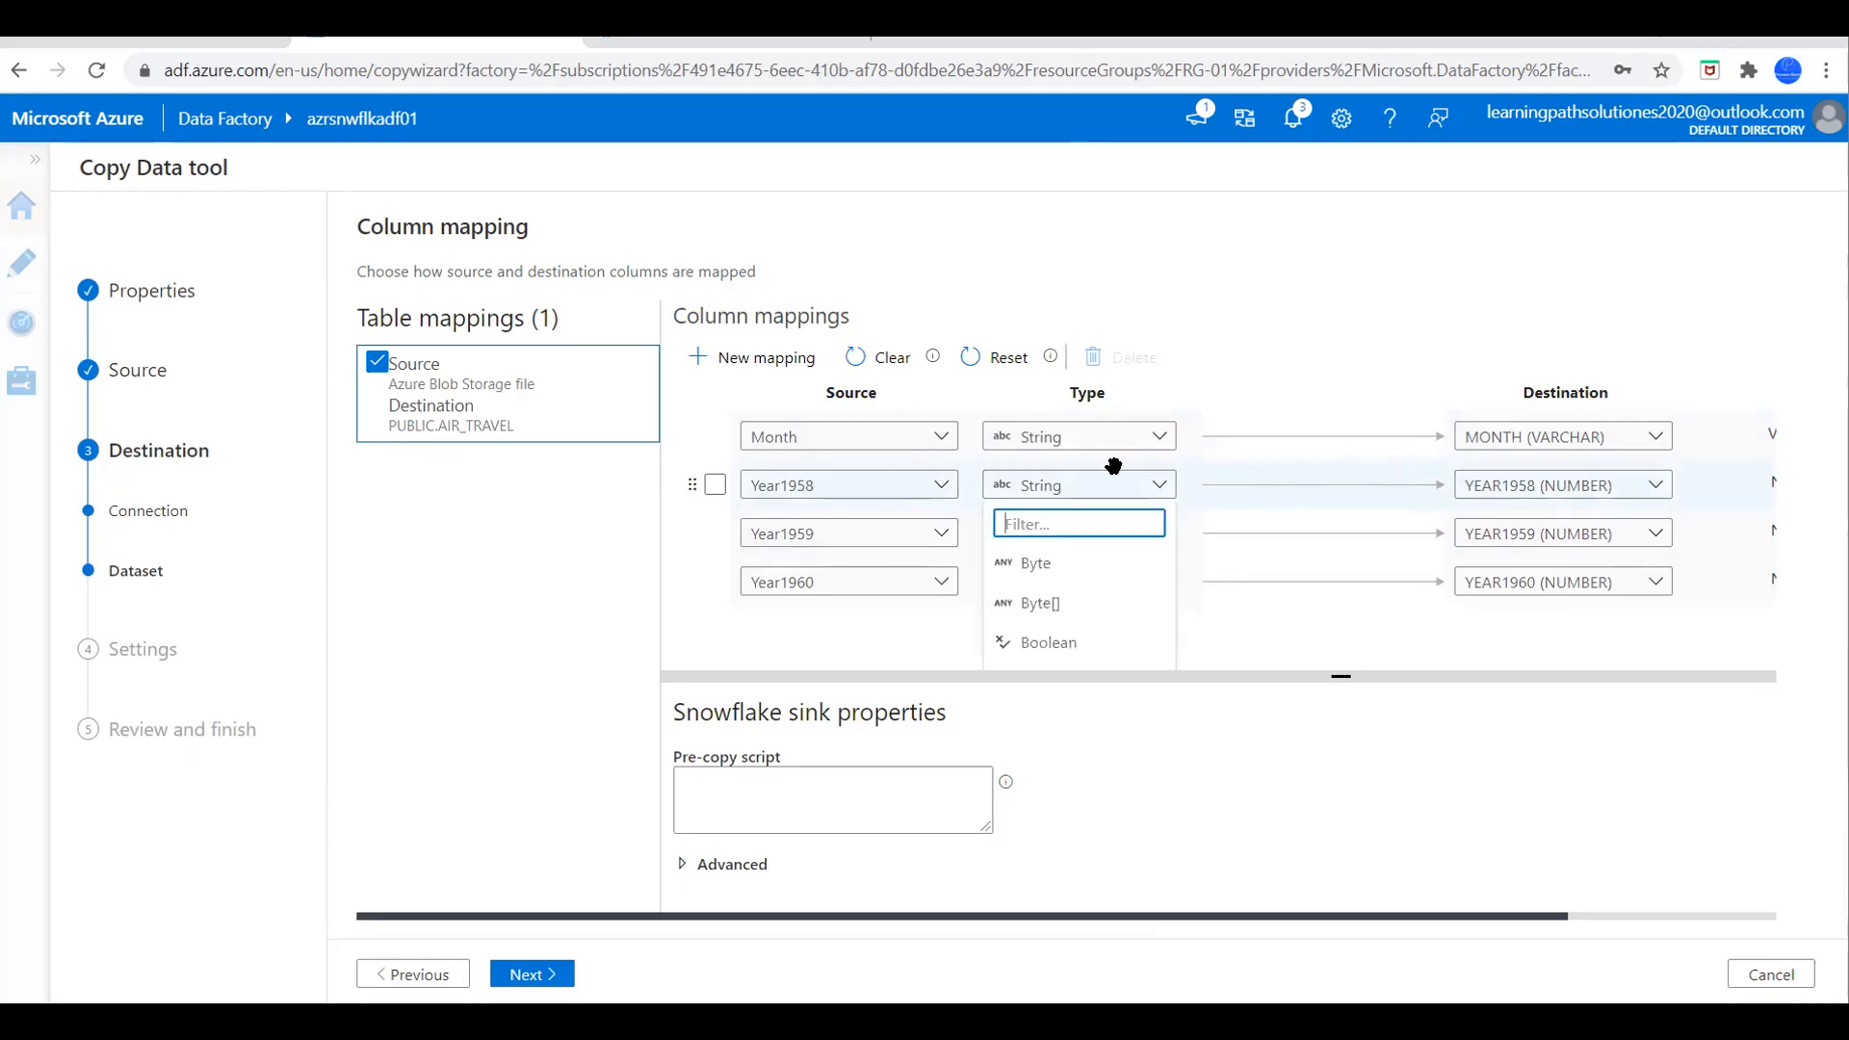
scroll(1099, 586, down, 3)
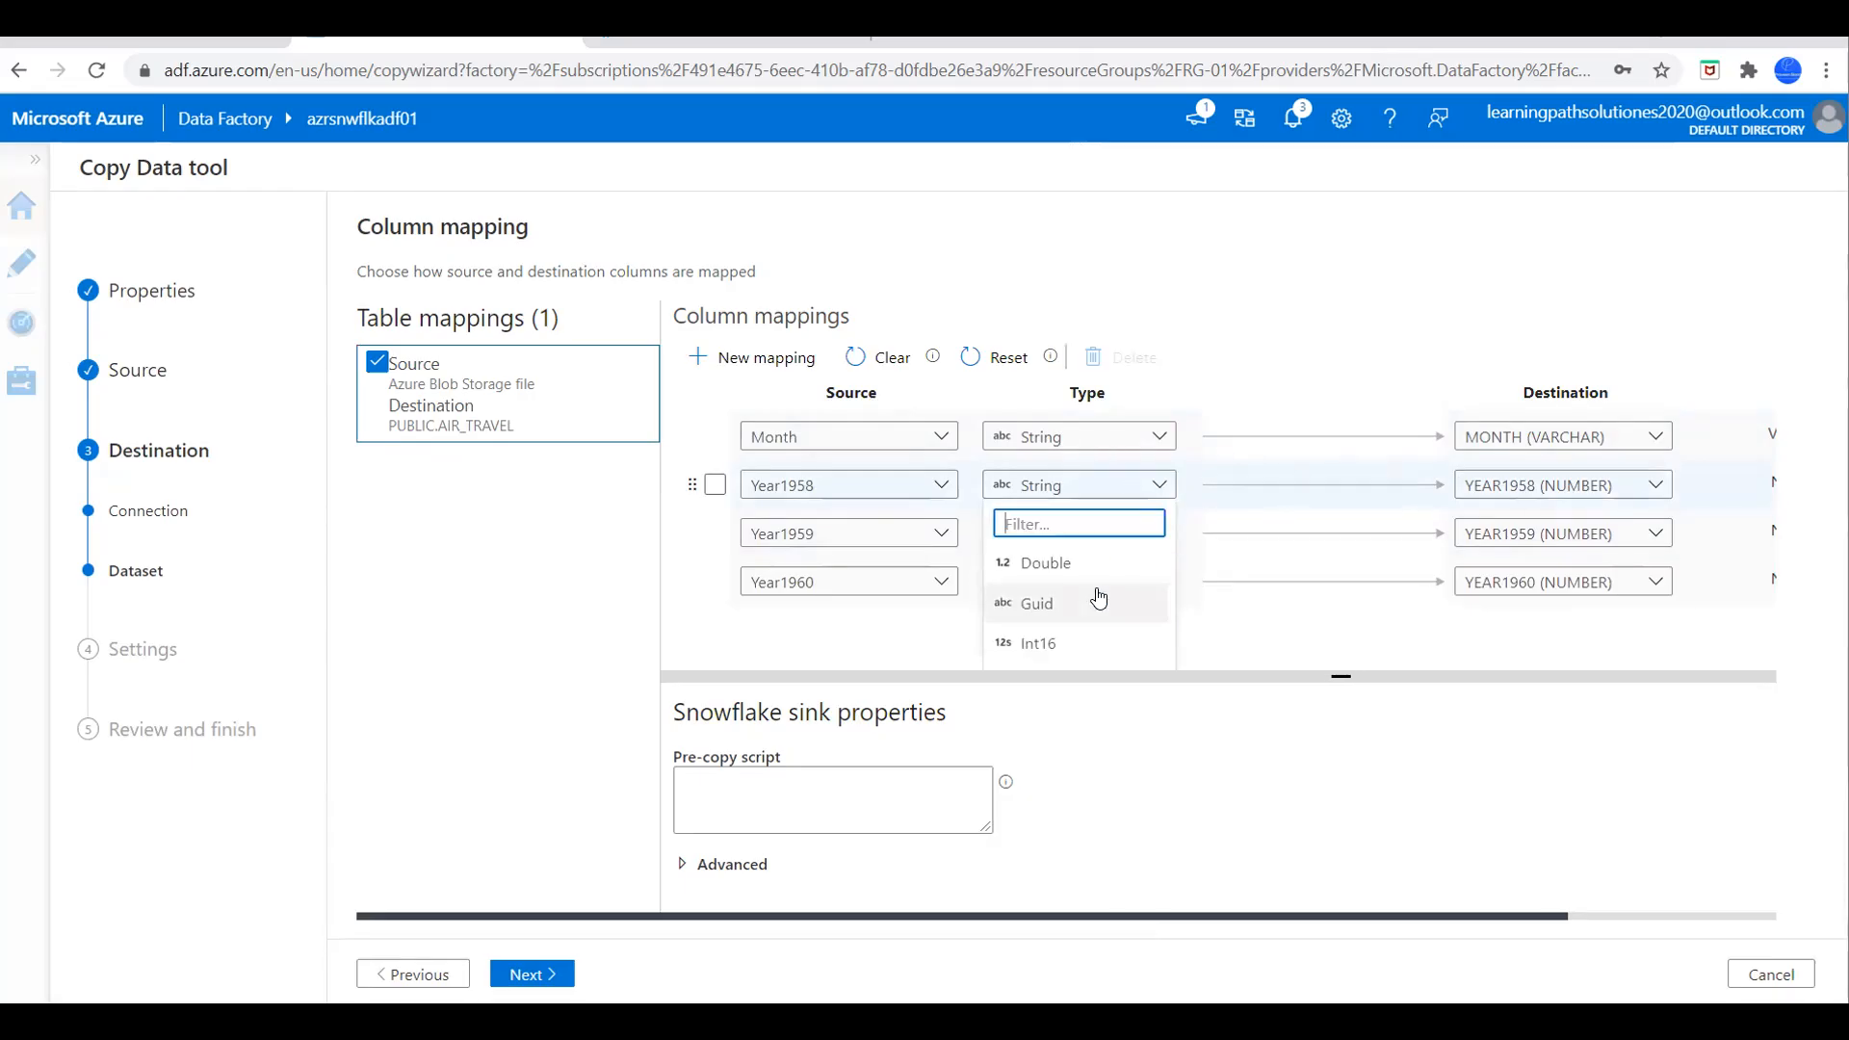
click(1044, 643)
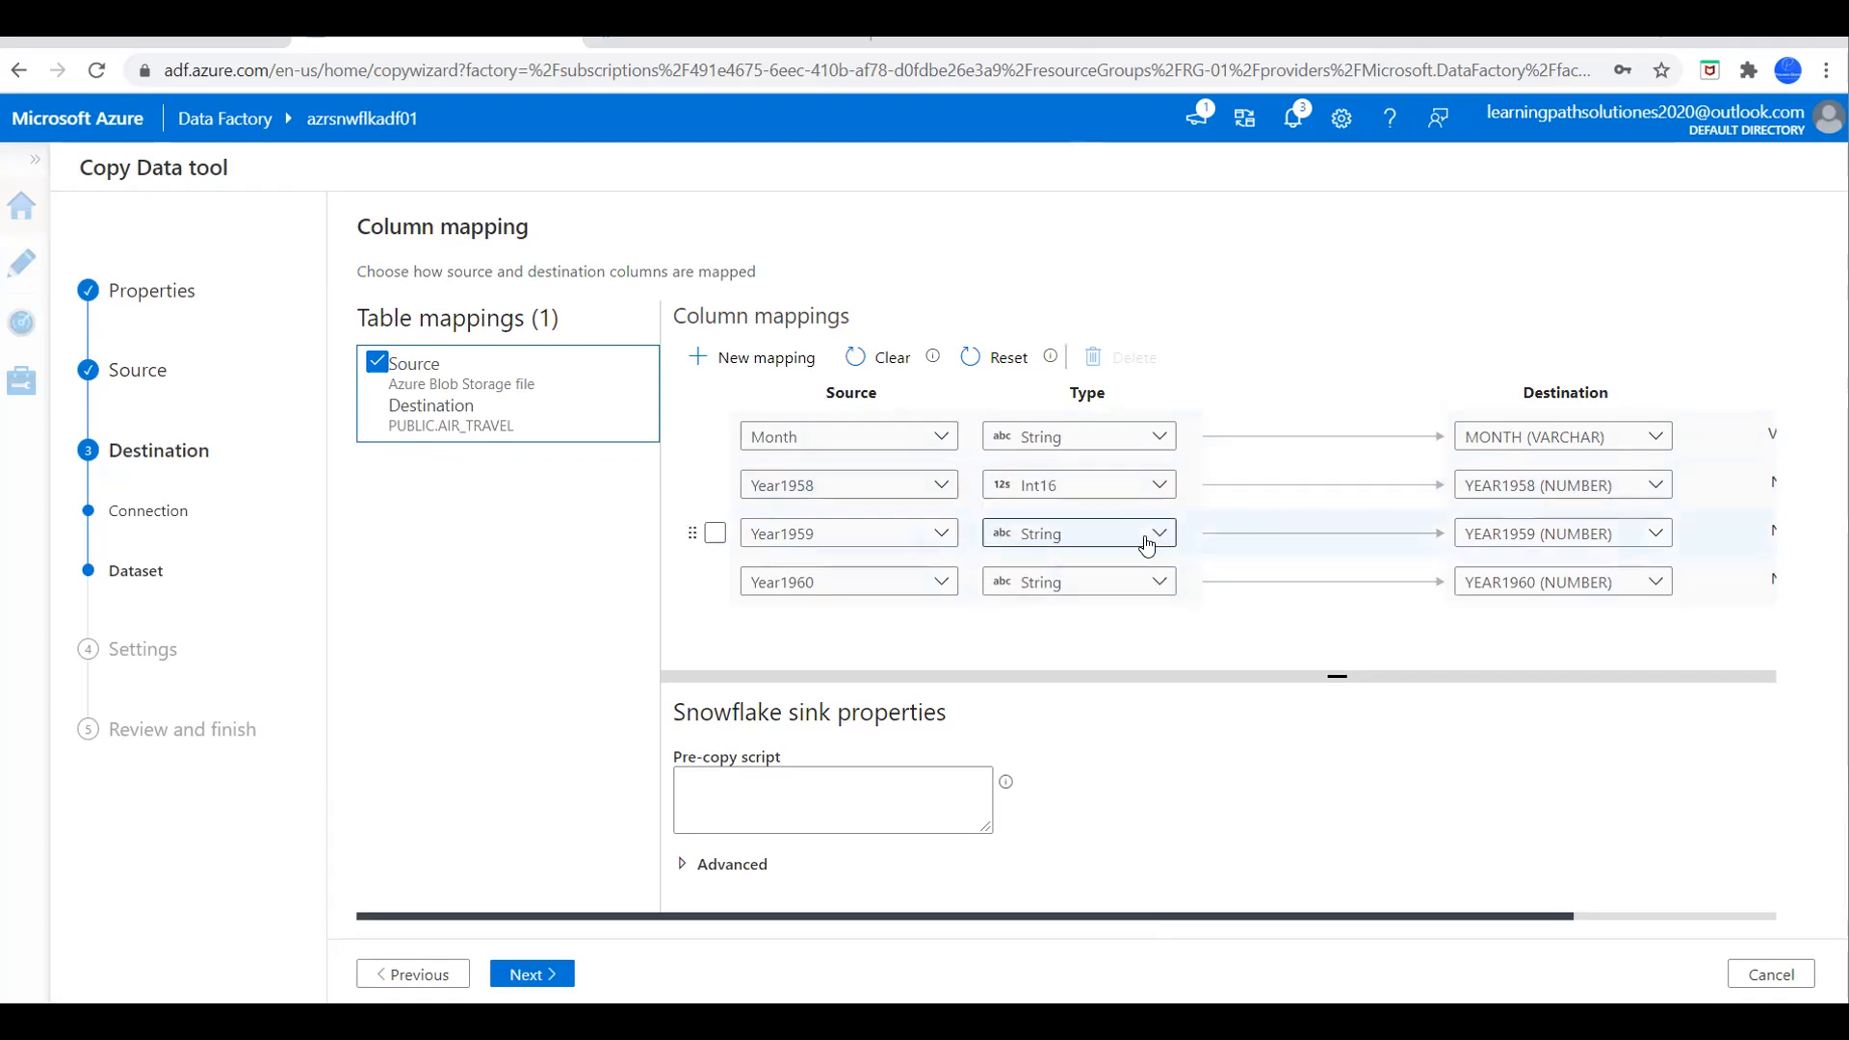
Set the source data type of the Year1959 column mapping to Int16.
click(1145, 541)
scroll(1066, 634, down, 2)
scroll(1067, 636, up, 1)
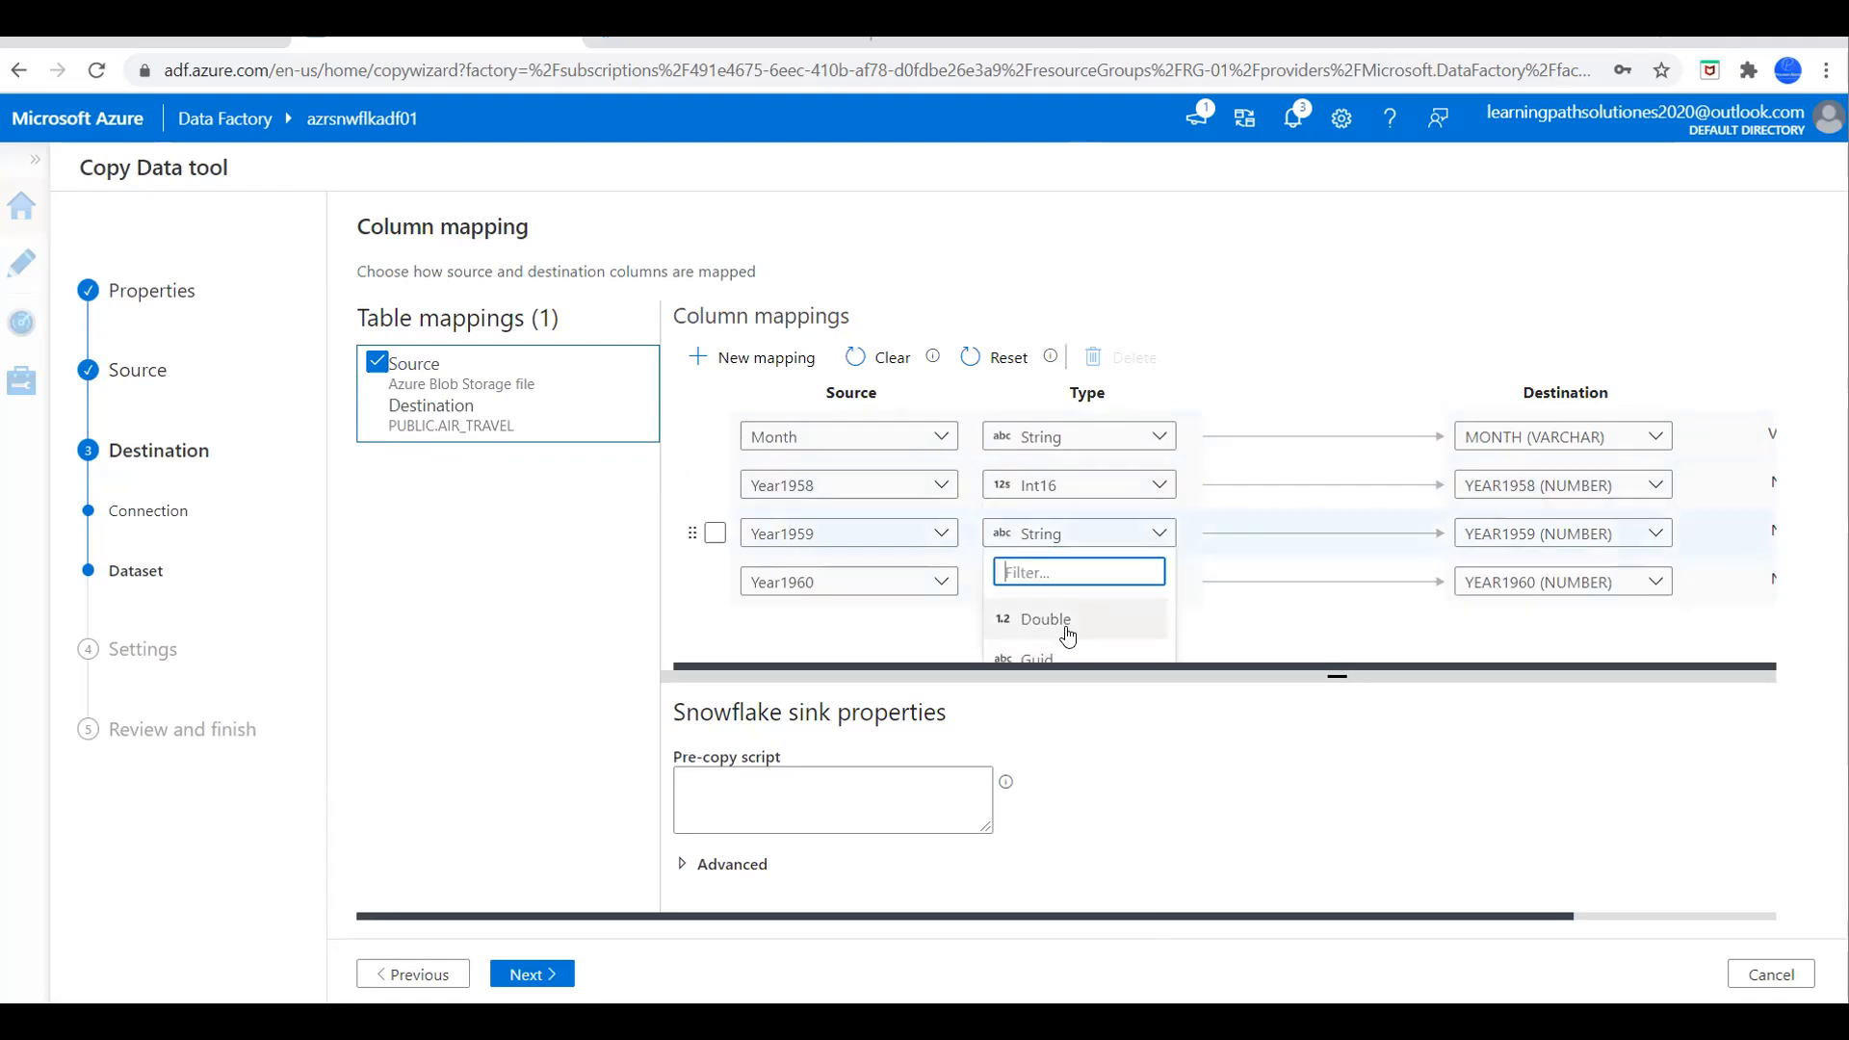
scroll(1067, 635, down, 1)
scroll(1066, 638, up, 3)
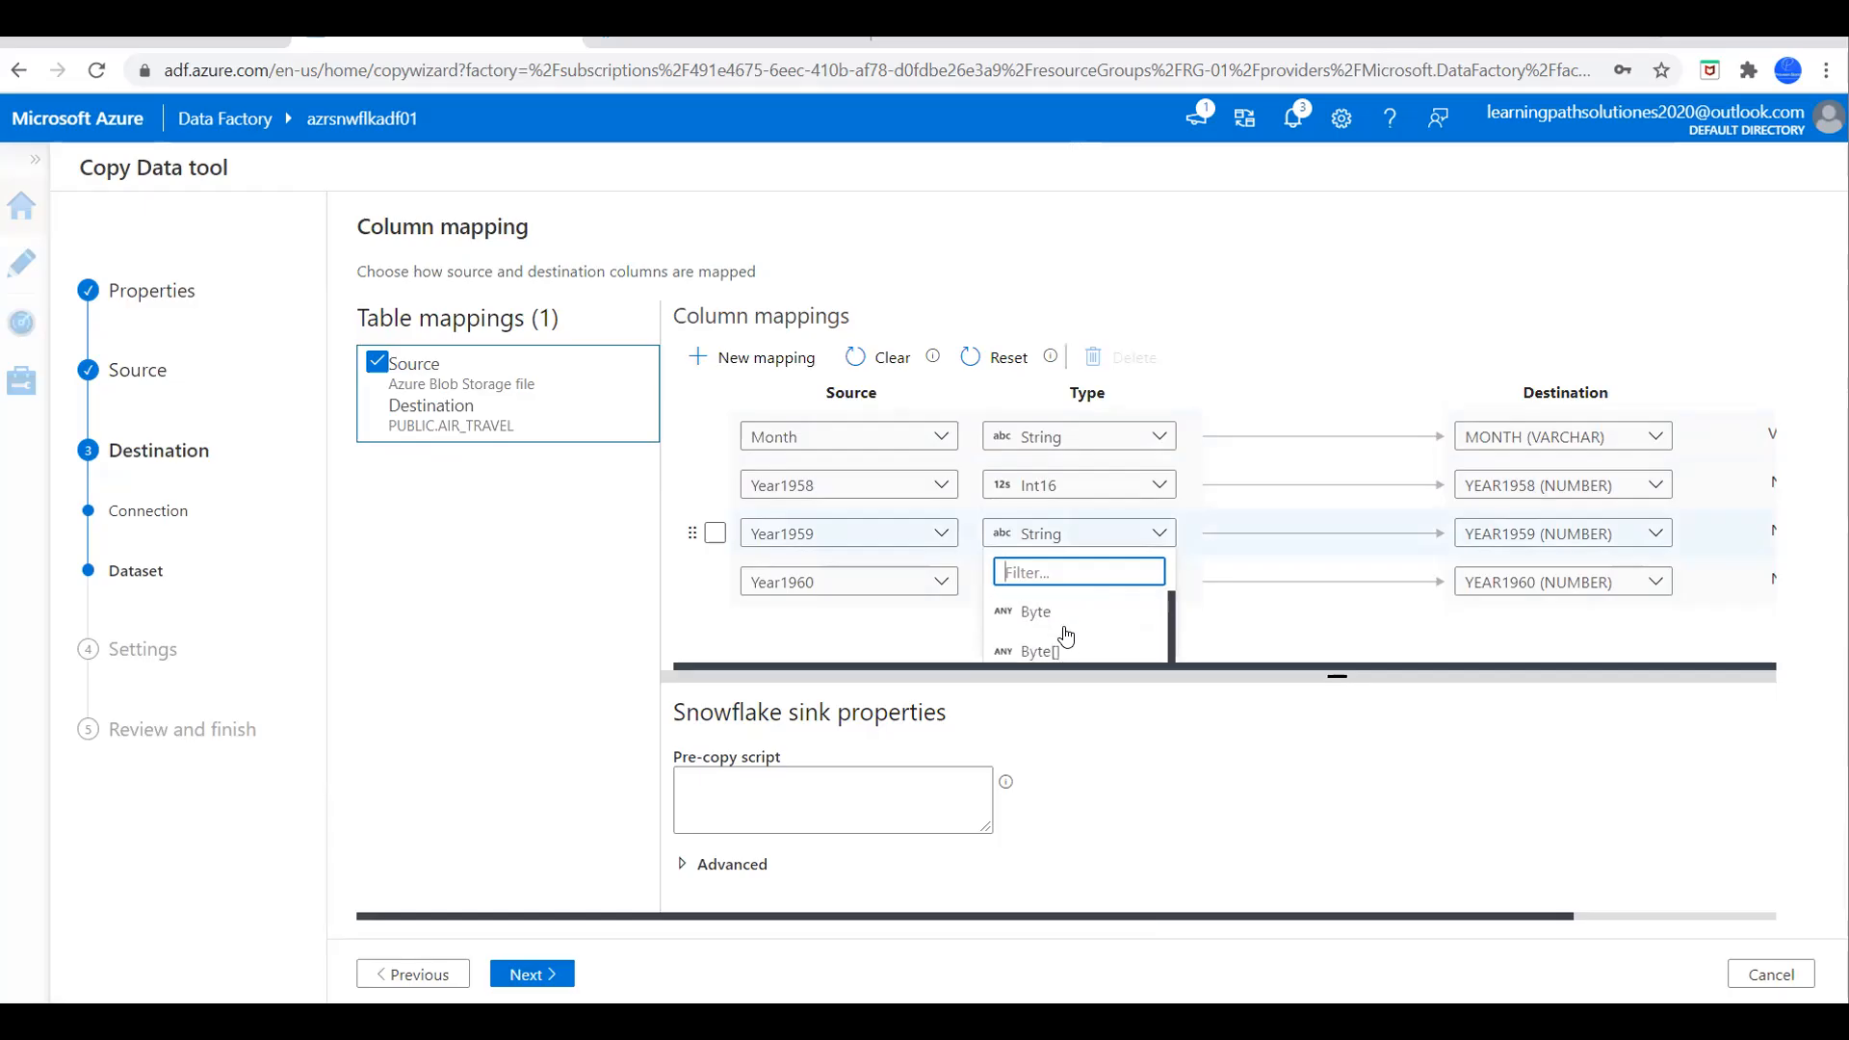
scroll(1066, 635, down, 1)
scroll(1066, 636, up, 1)
scroll(1066, 636, down, 2)
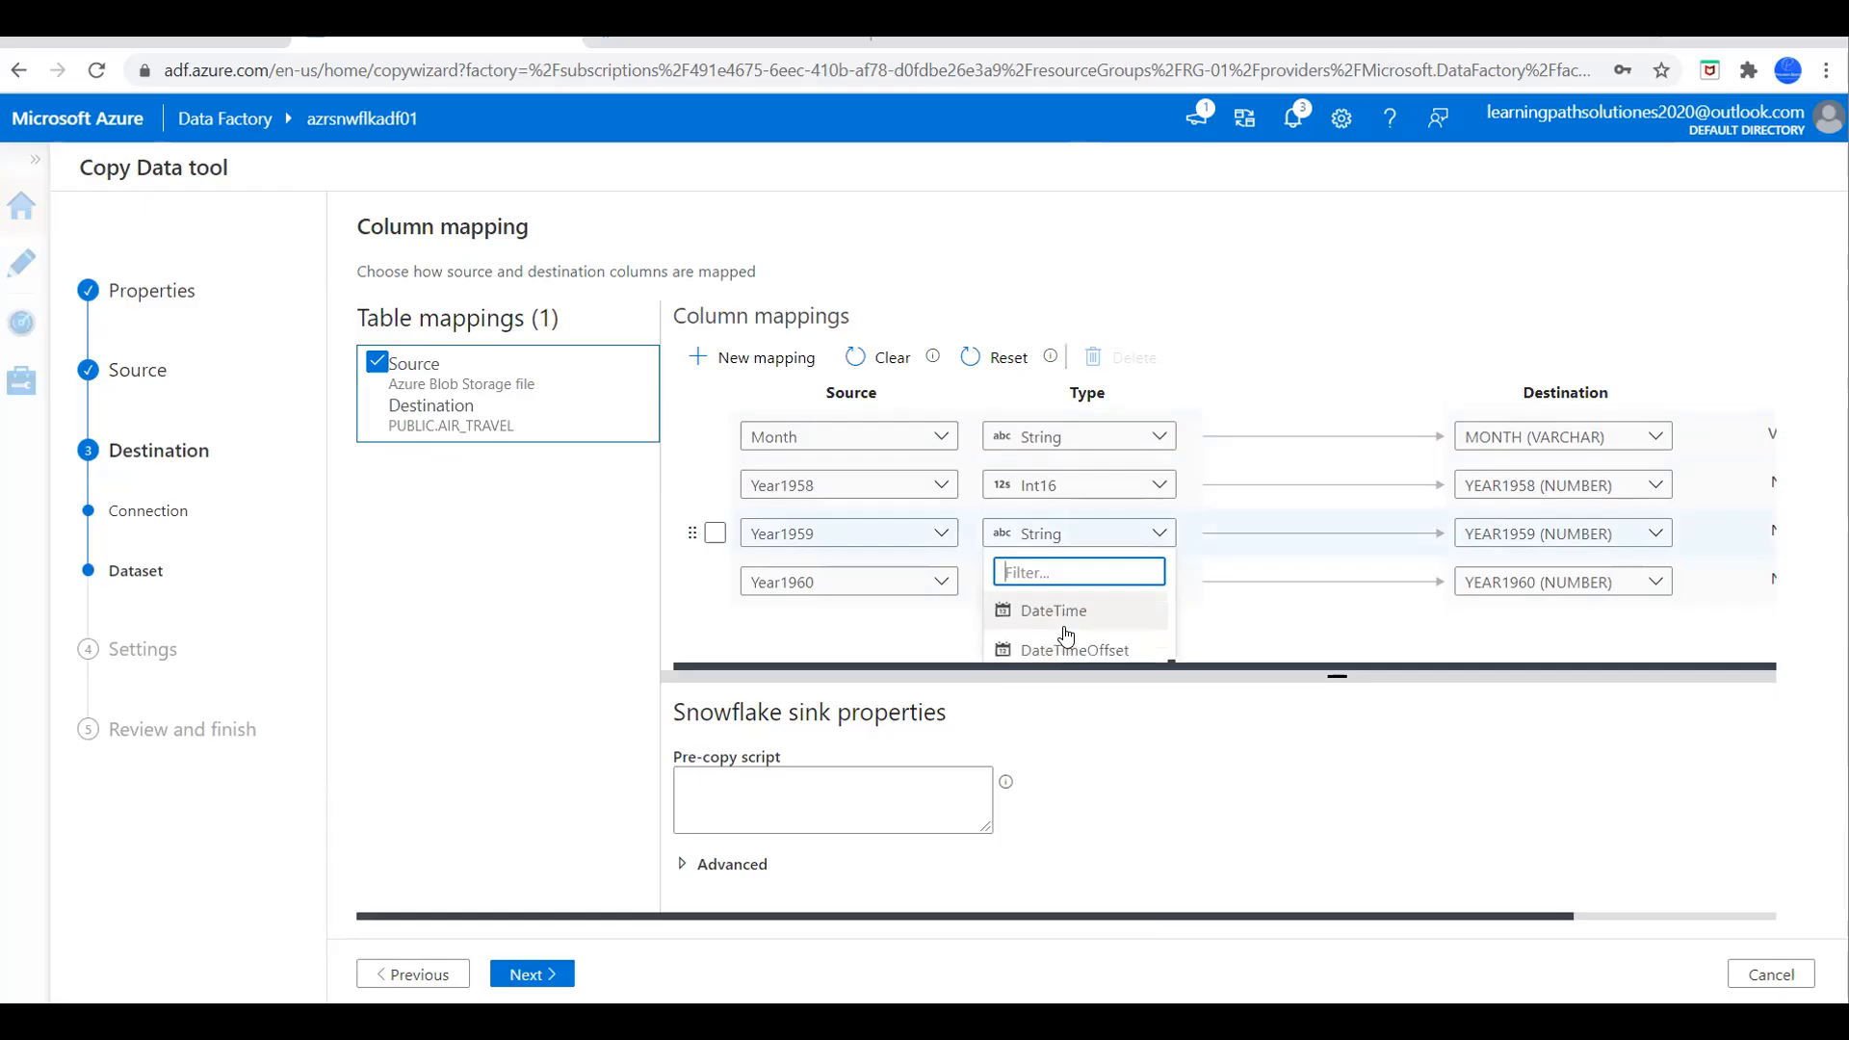
scroll(1060, 629, up, 2)
click(1157, 532)
click(1157, 532)
scroll(1086, 631, down, 3)
scroll(1089, 627, up, 2)
scroll(1091, 628, down, 1)
scroll(1099, 624, up, 3)
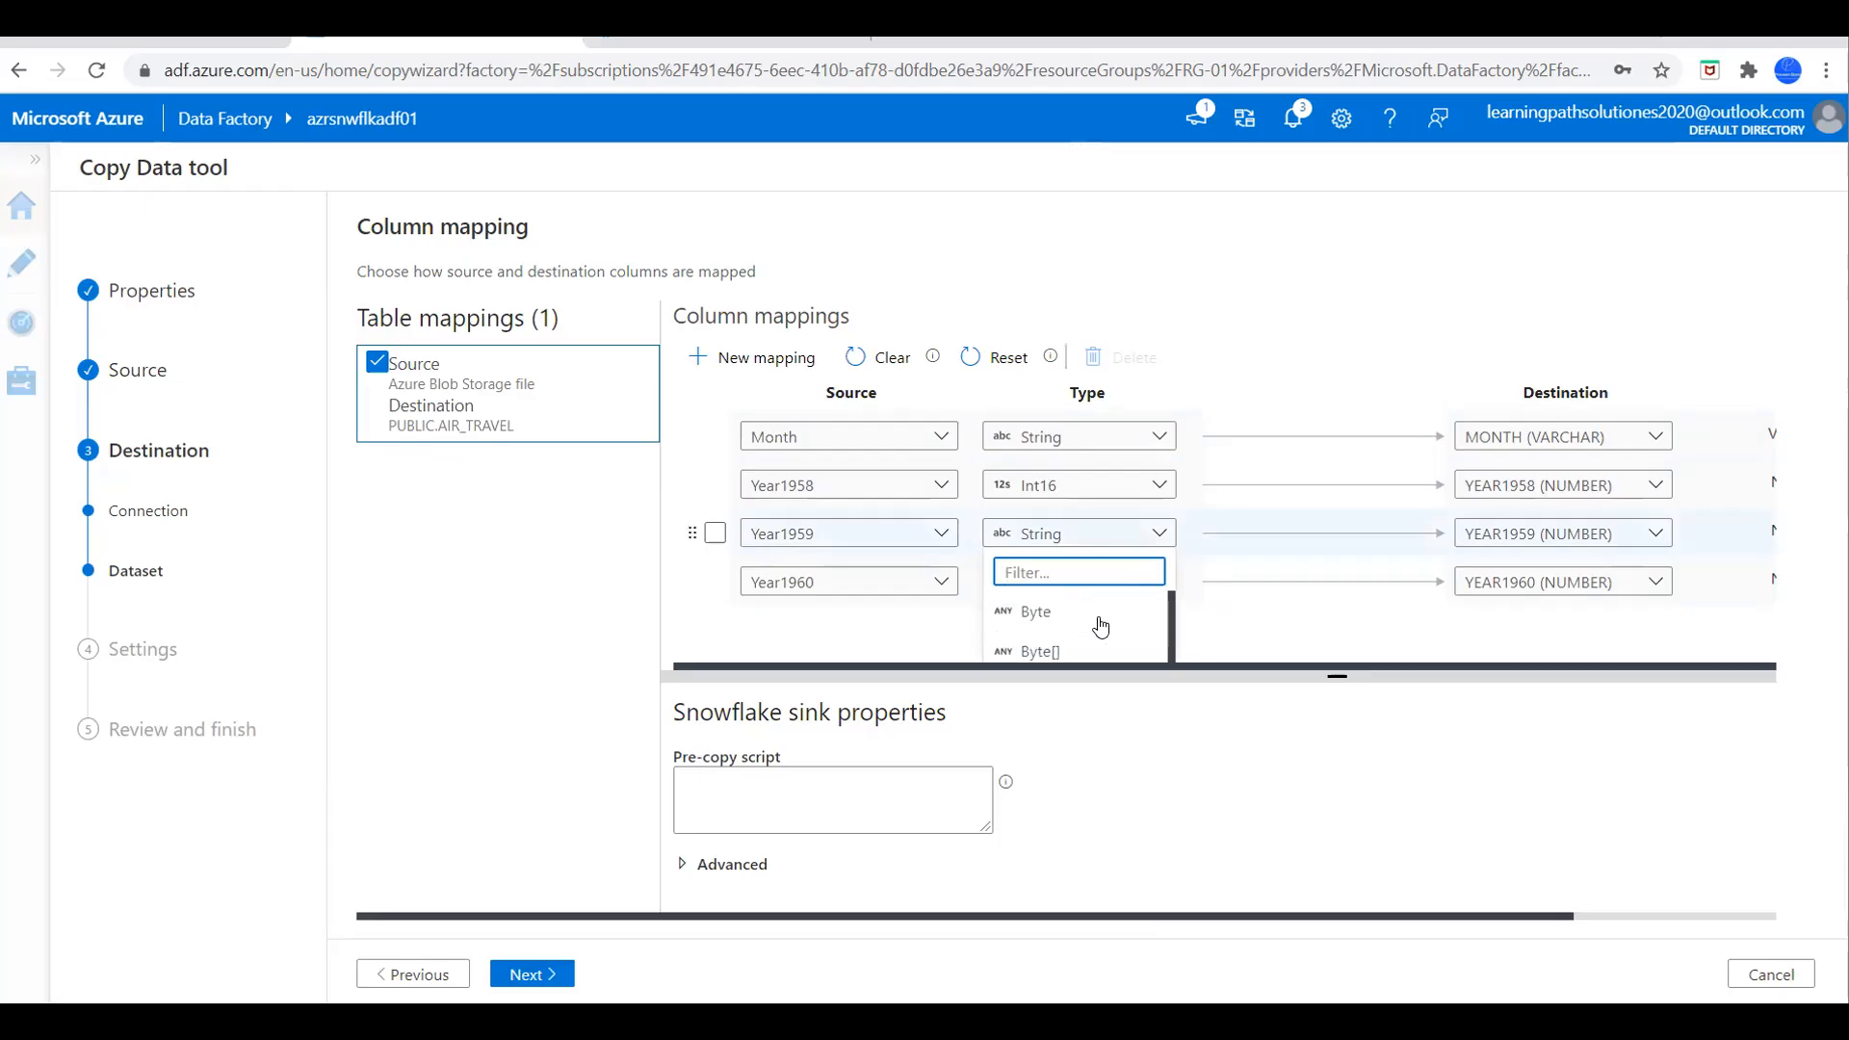
text(Int)
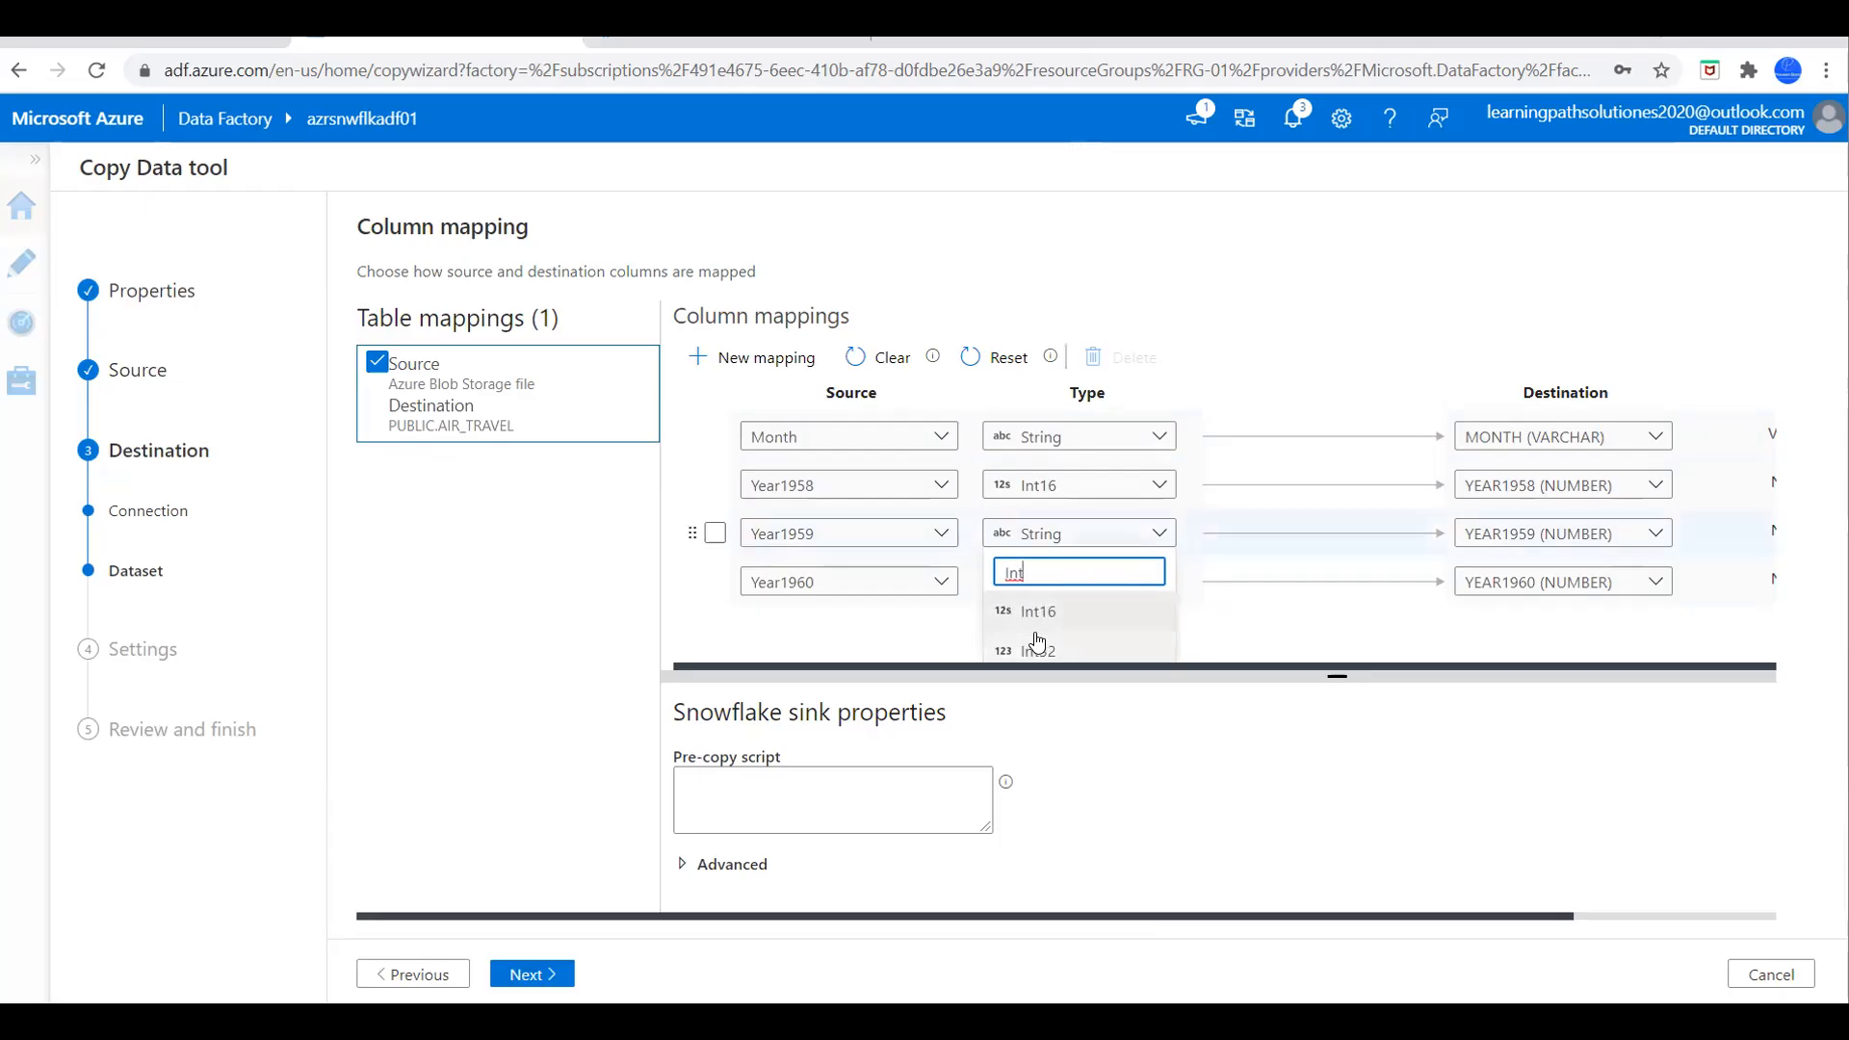
click(1037, 613)
Set the source data type of the Year1960 column mapping to Int16 and continue to the copy settings.
click(1067, 583)
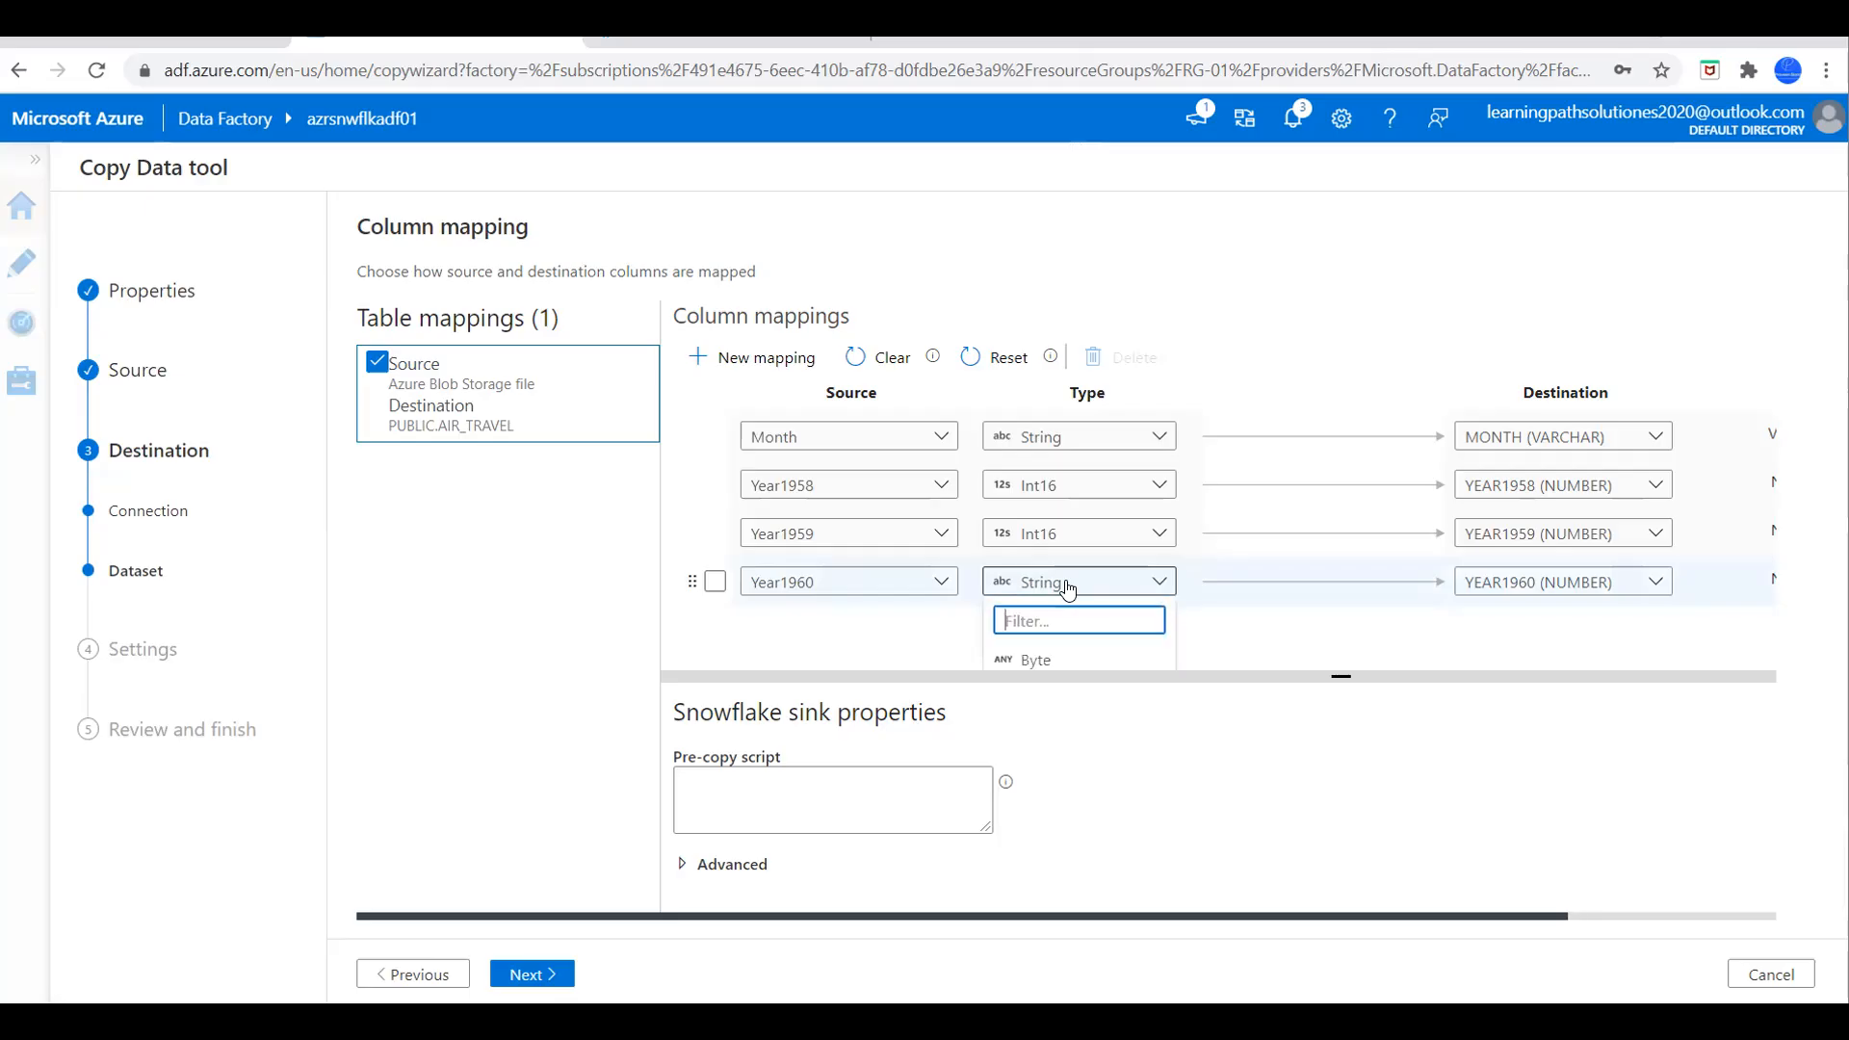
text(Int)
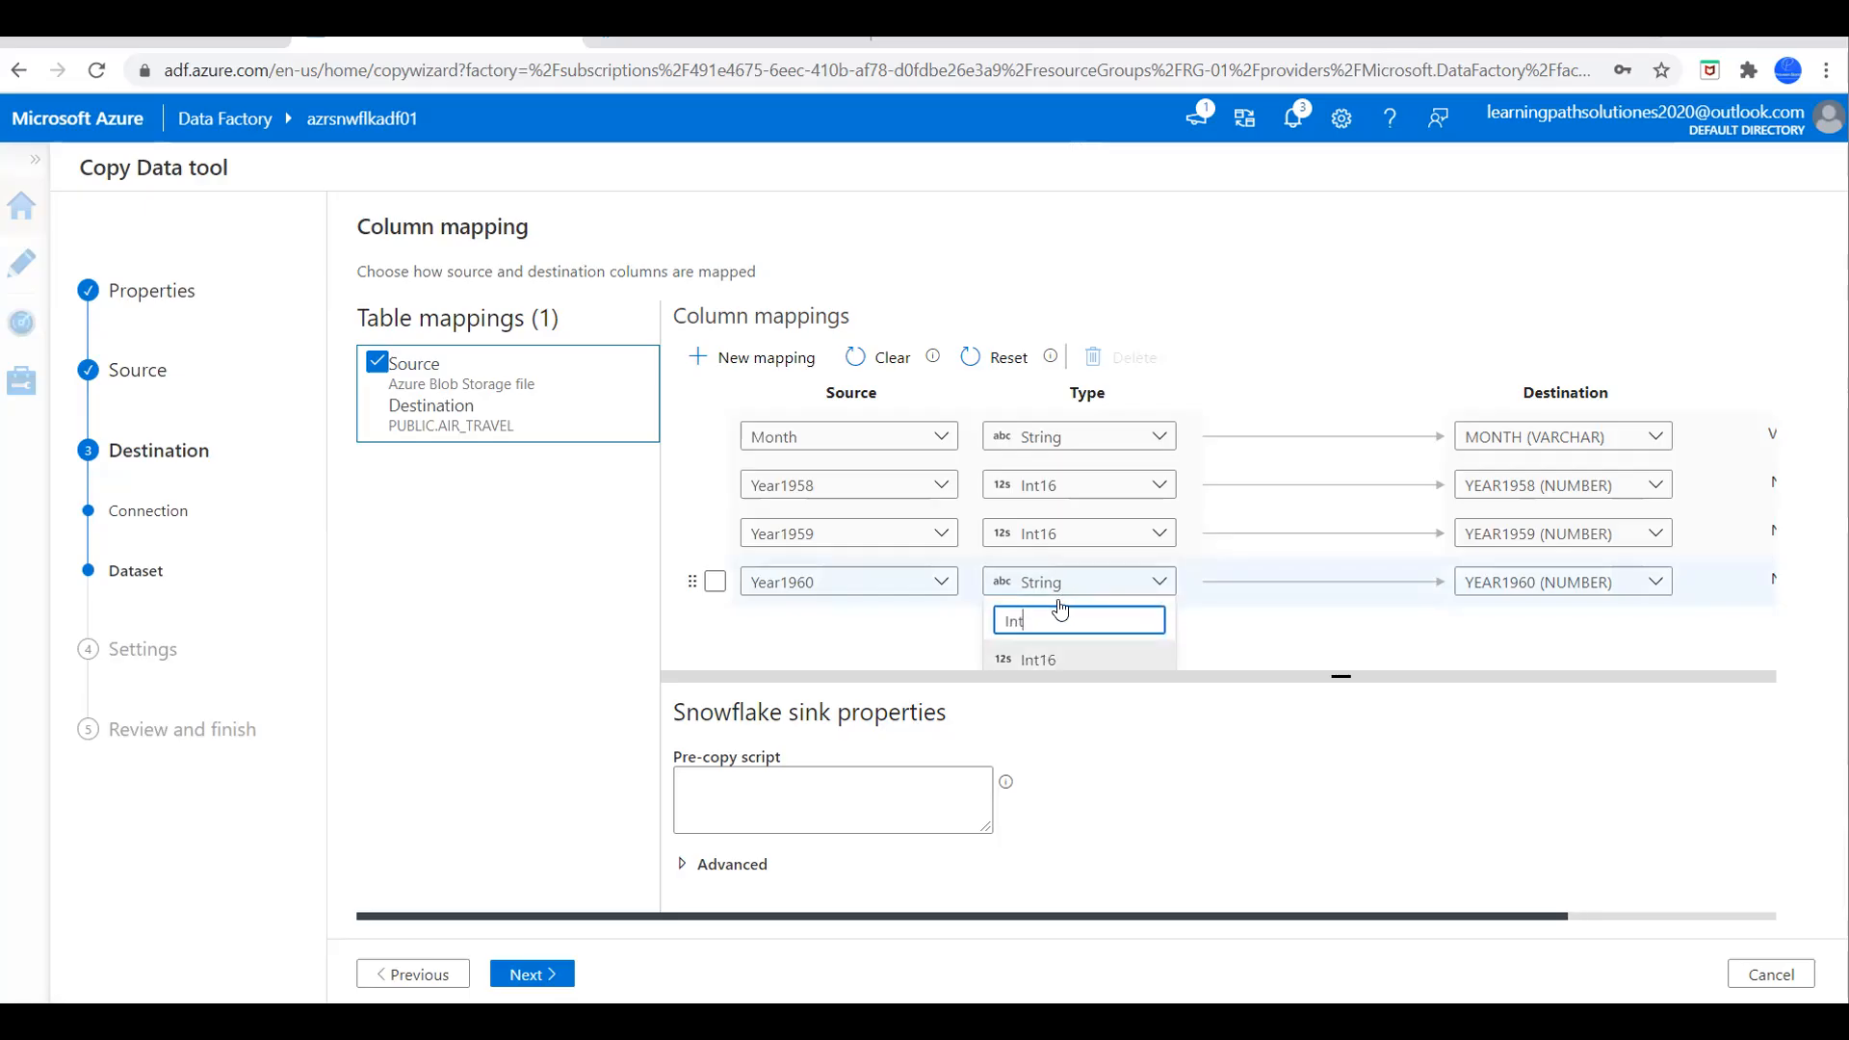
click(1047, 662)
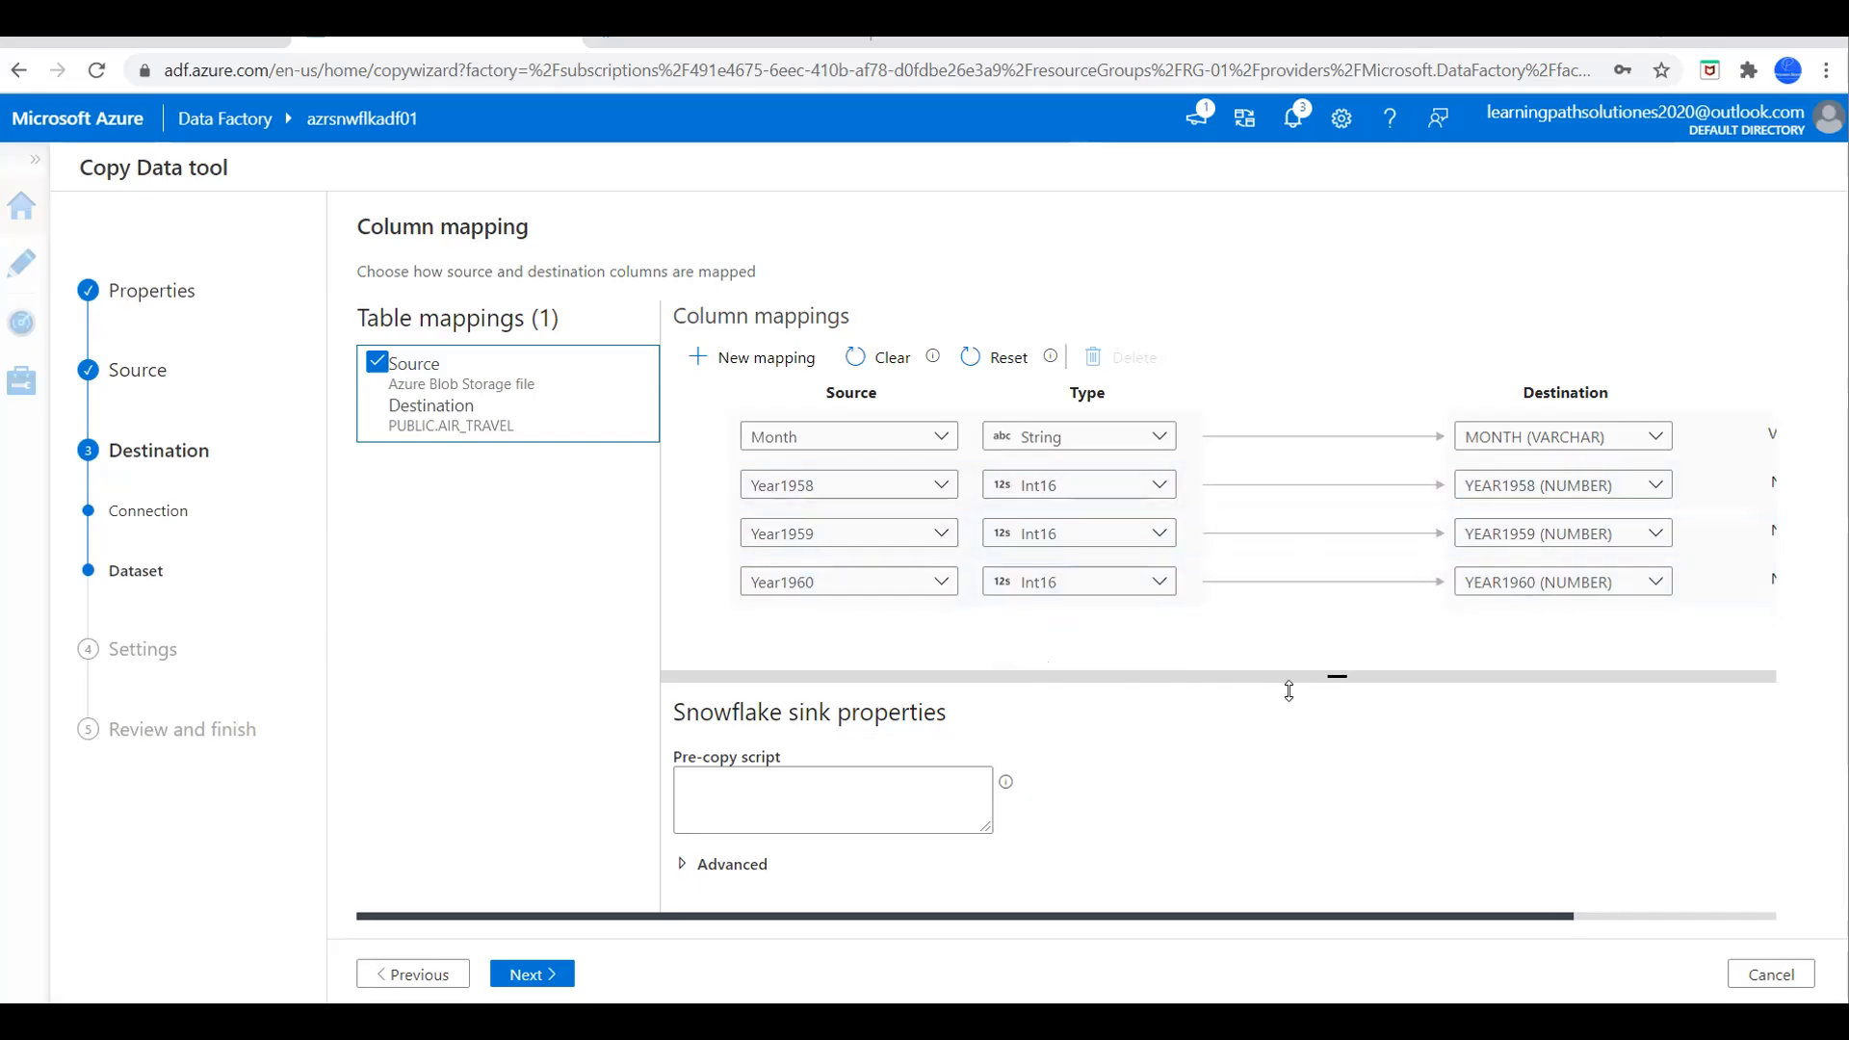
click(521, 975)
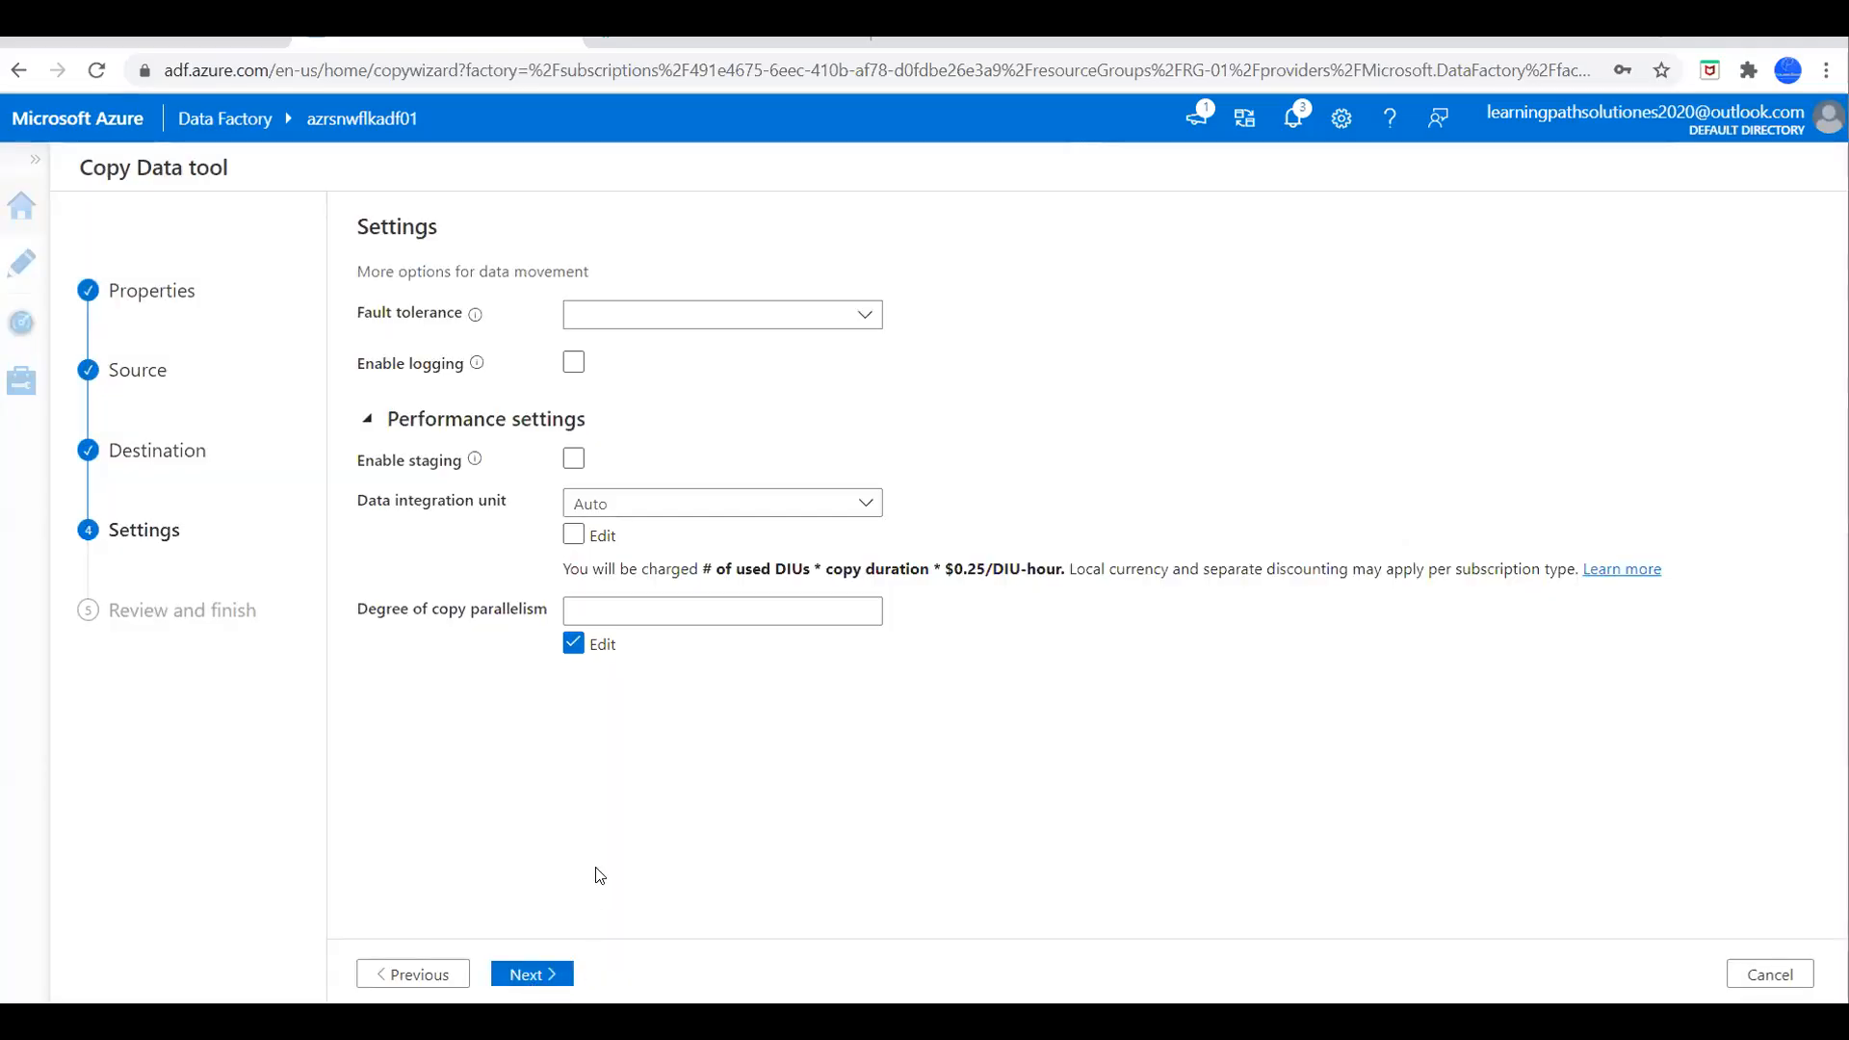
Enable staging with AzureBlobStorage as the staging account linked service and try to continue to the review.
click(575, 458)
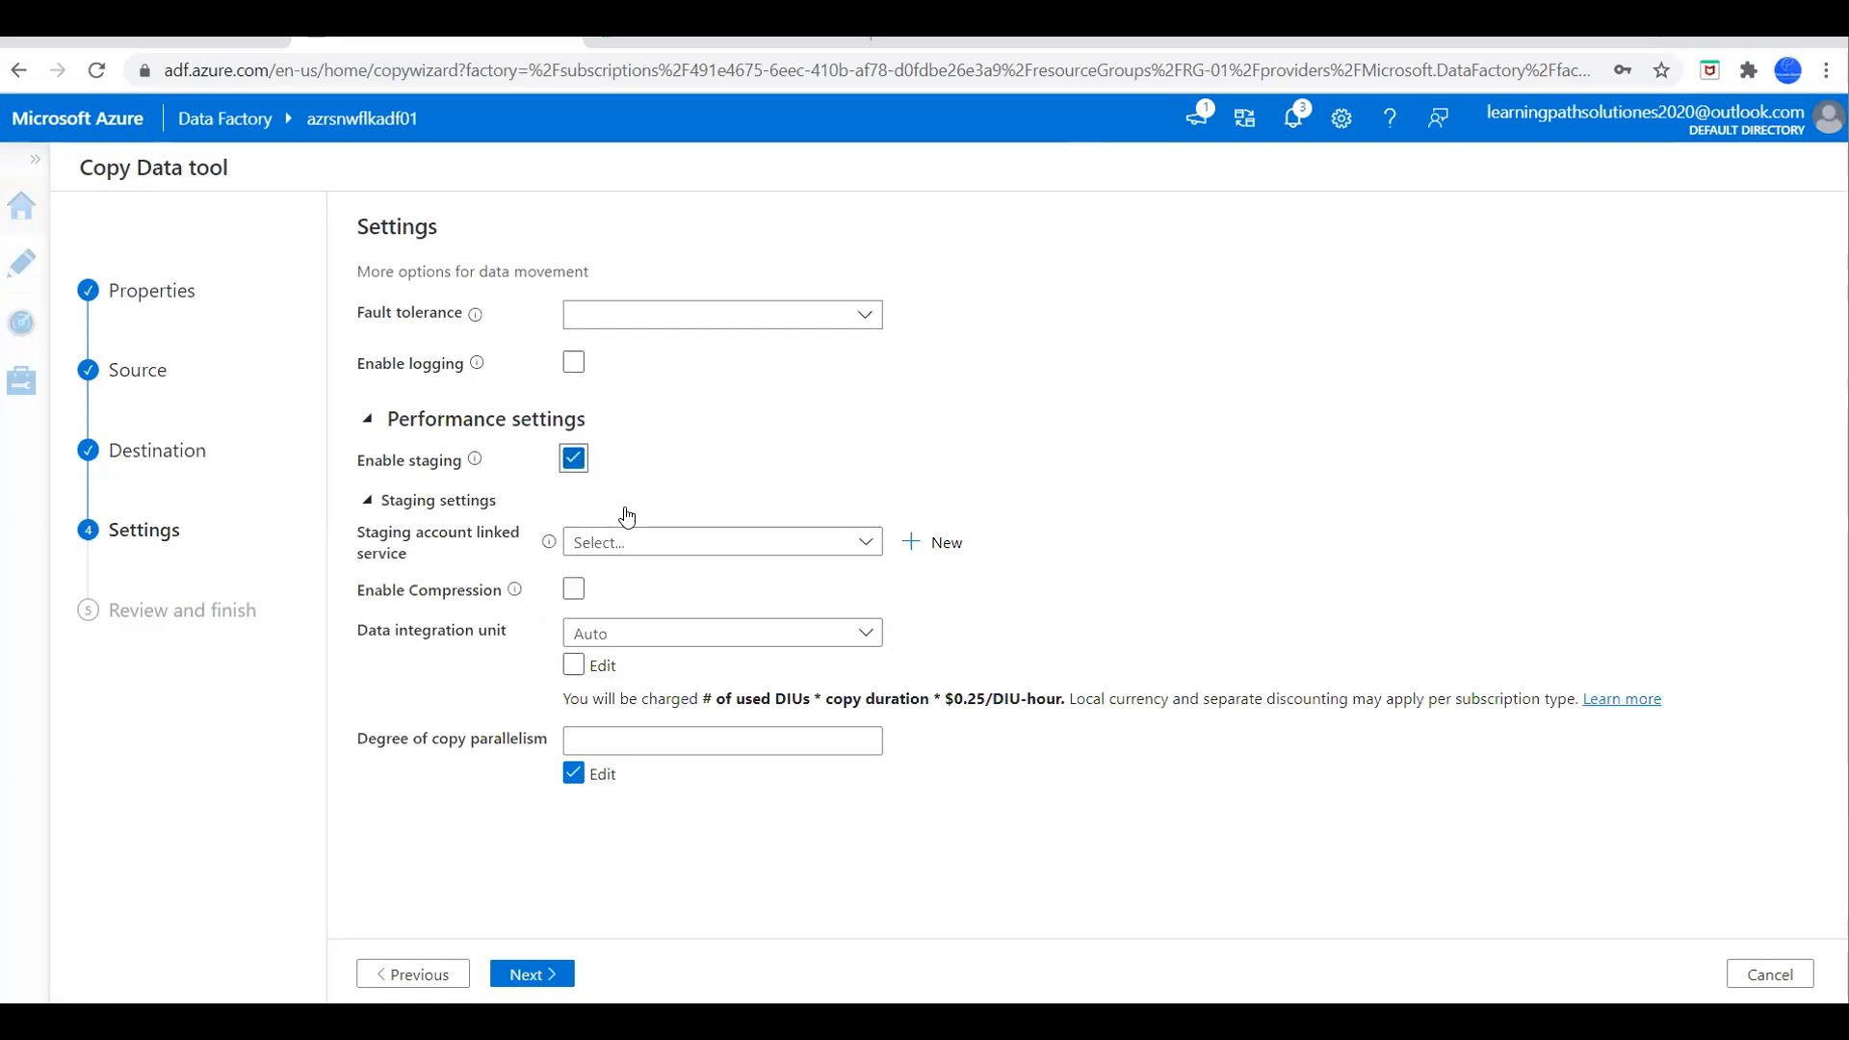
click(867, 545)
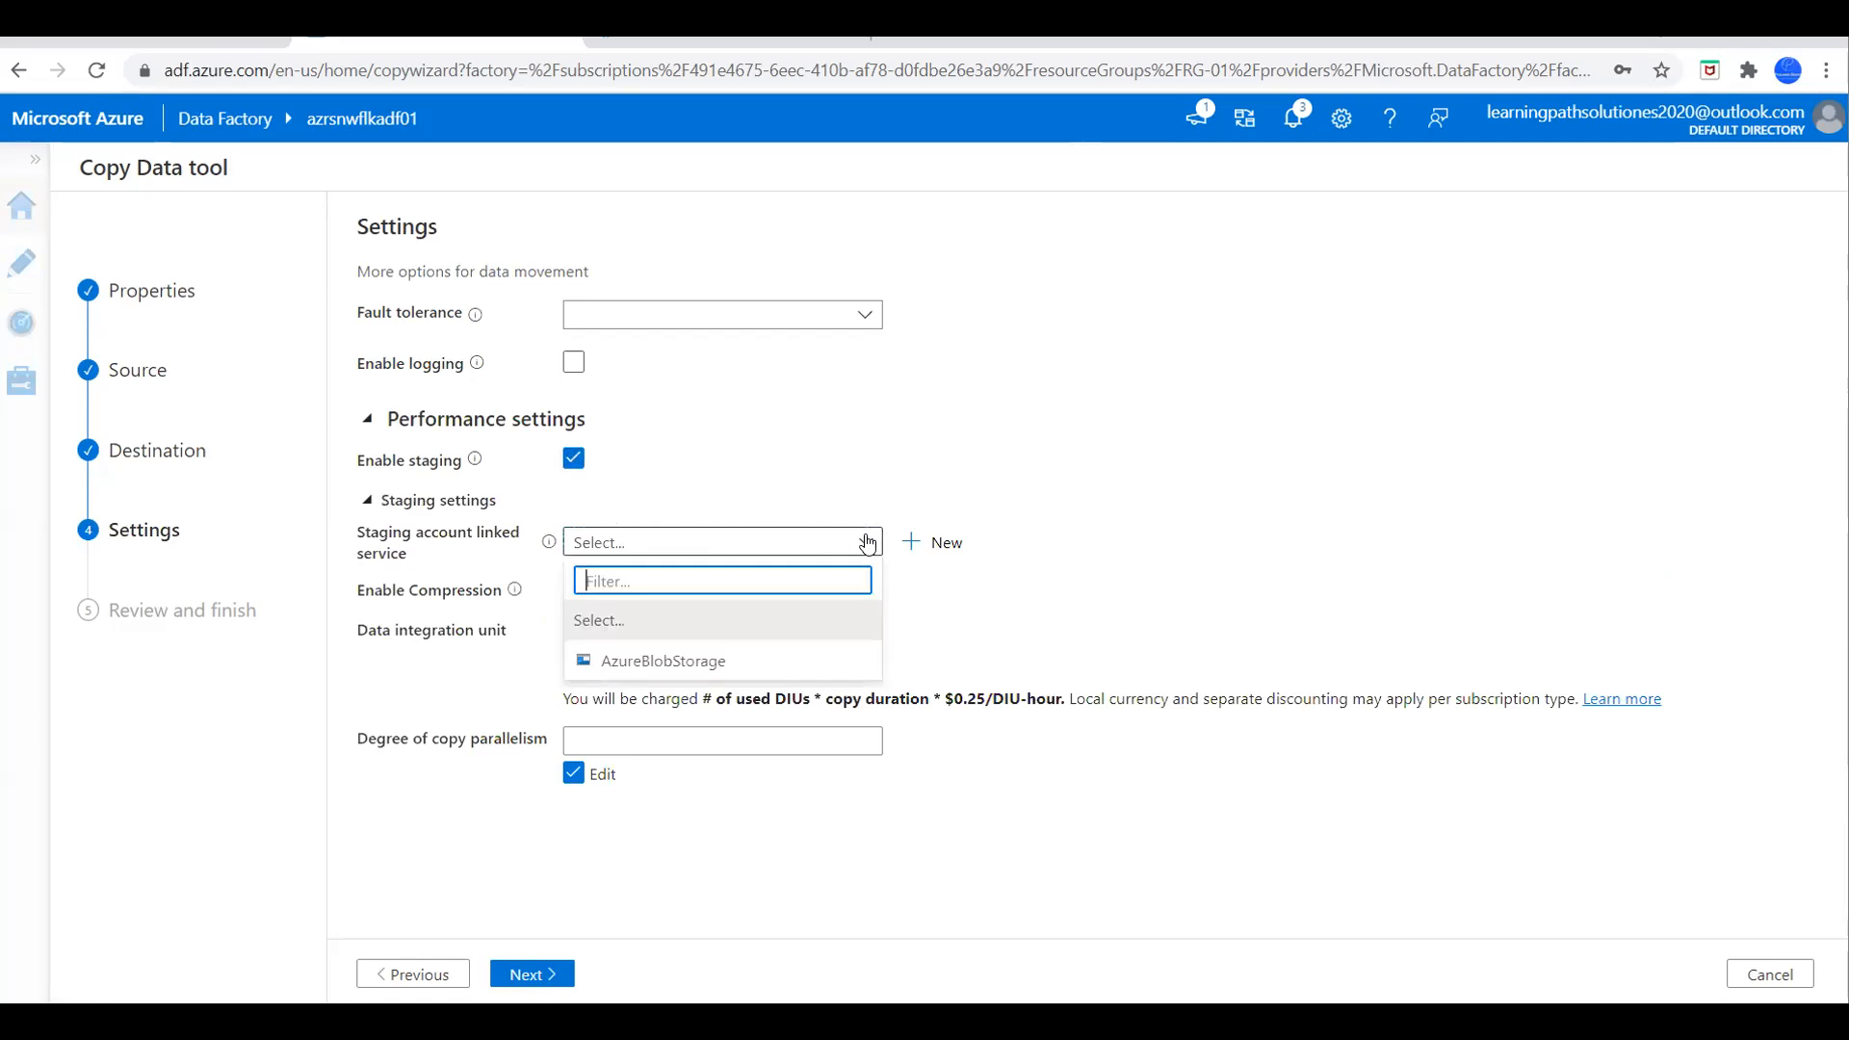
click(671, 662)
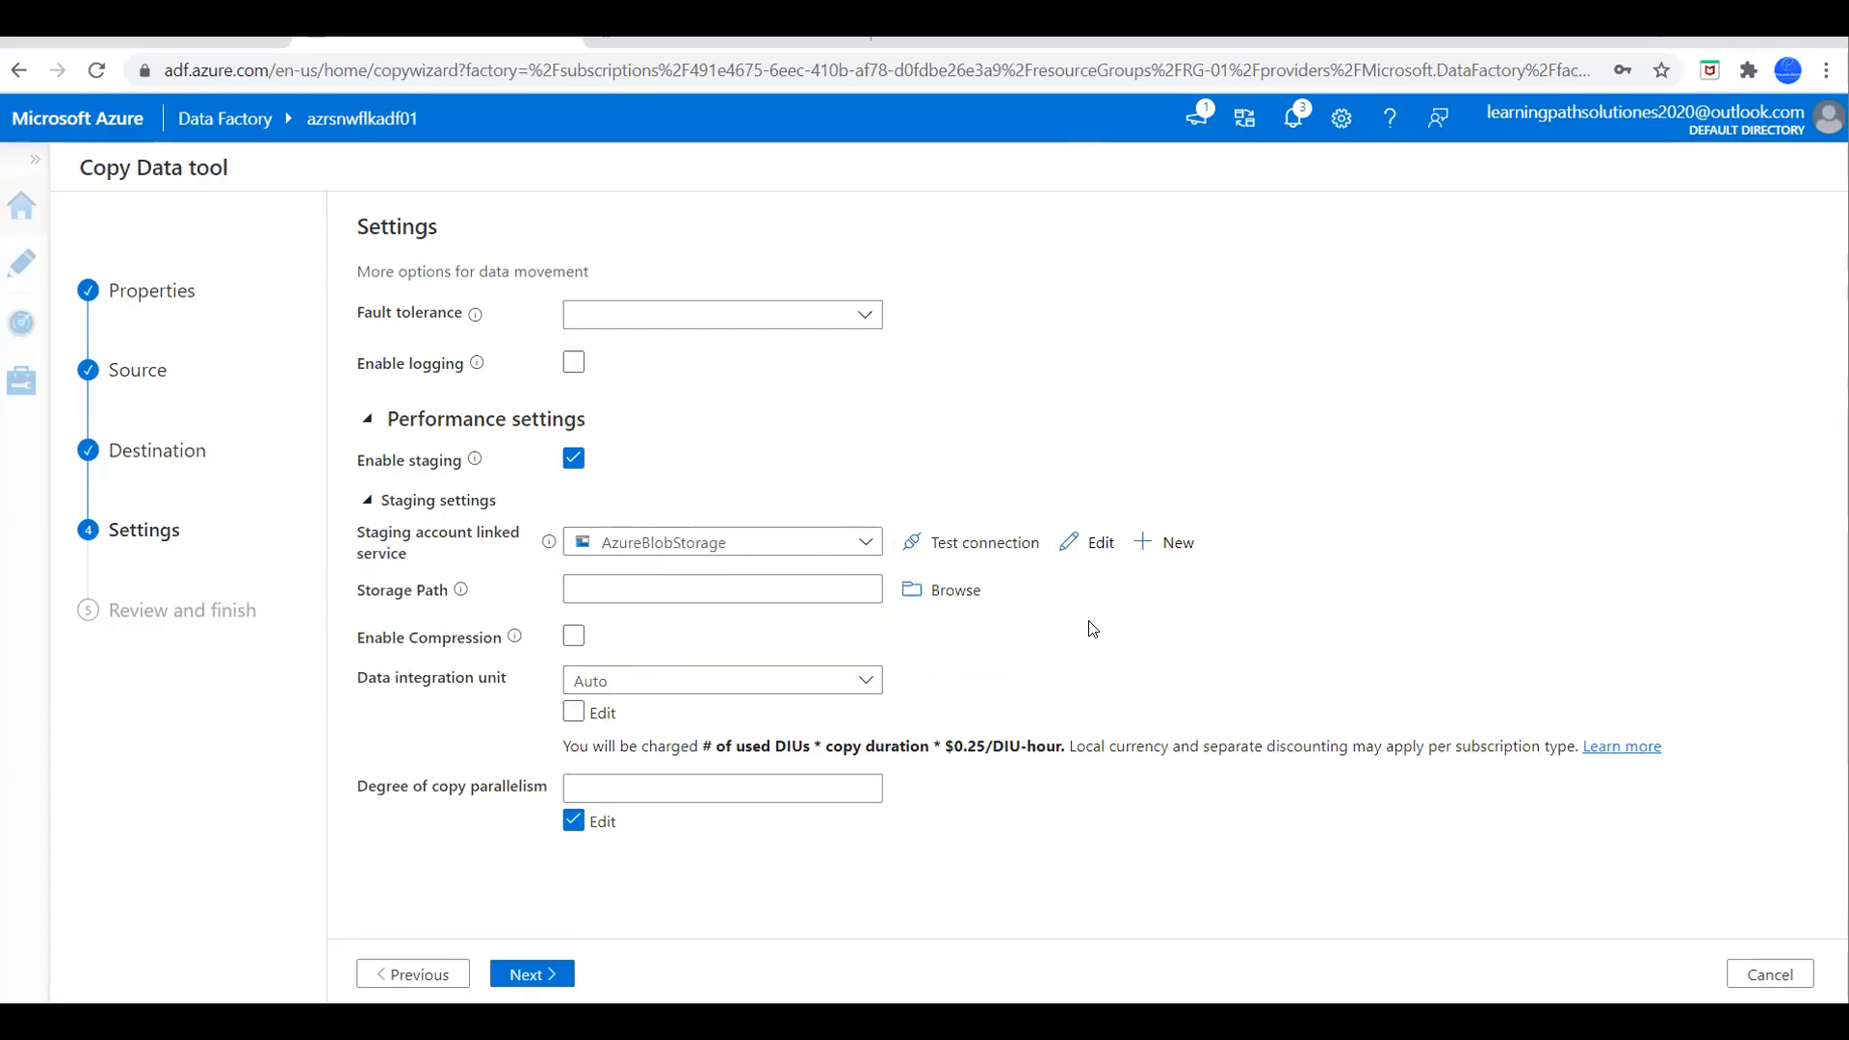
click(528, 976)
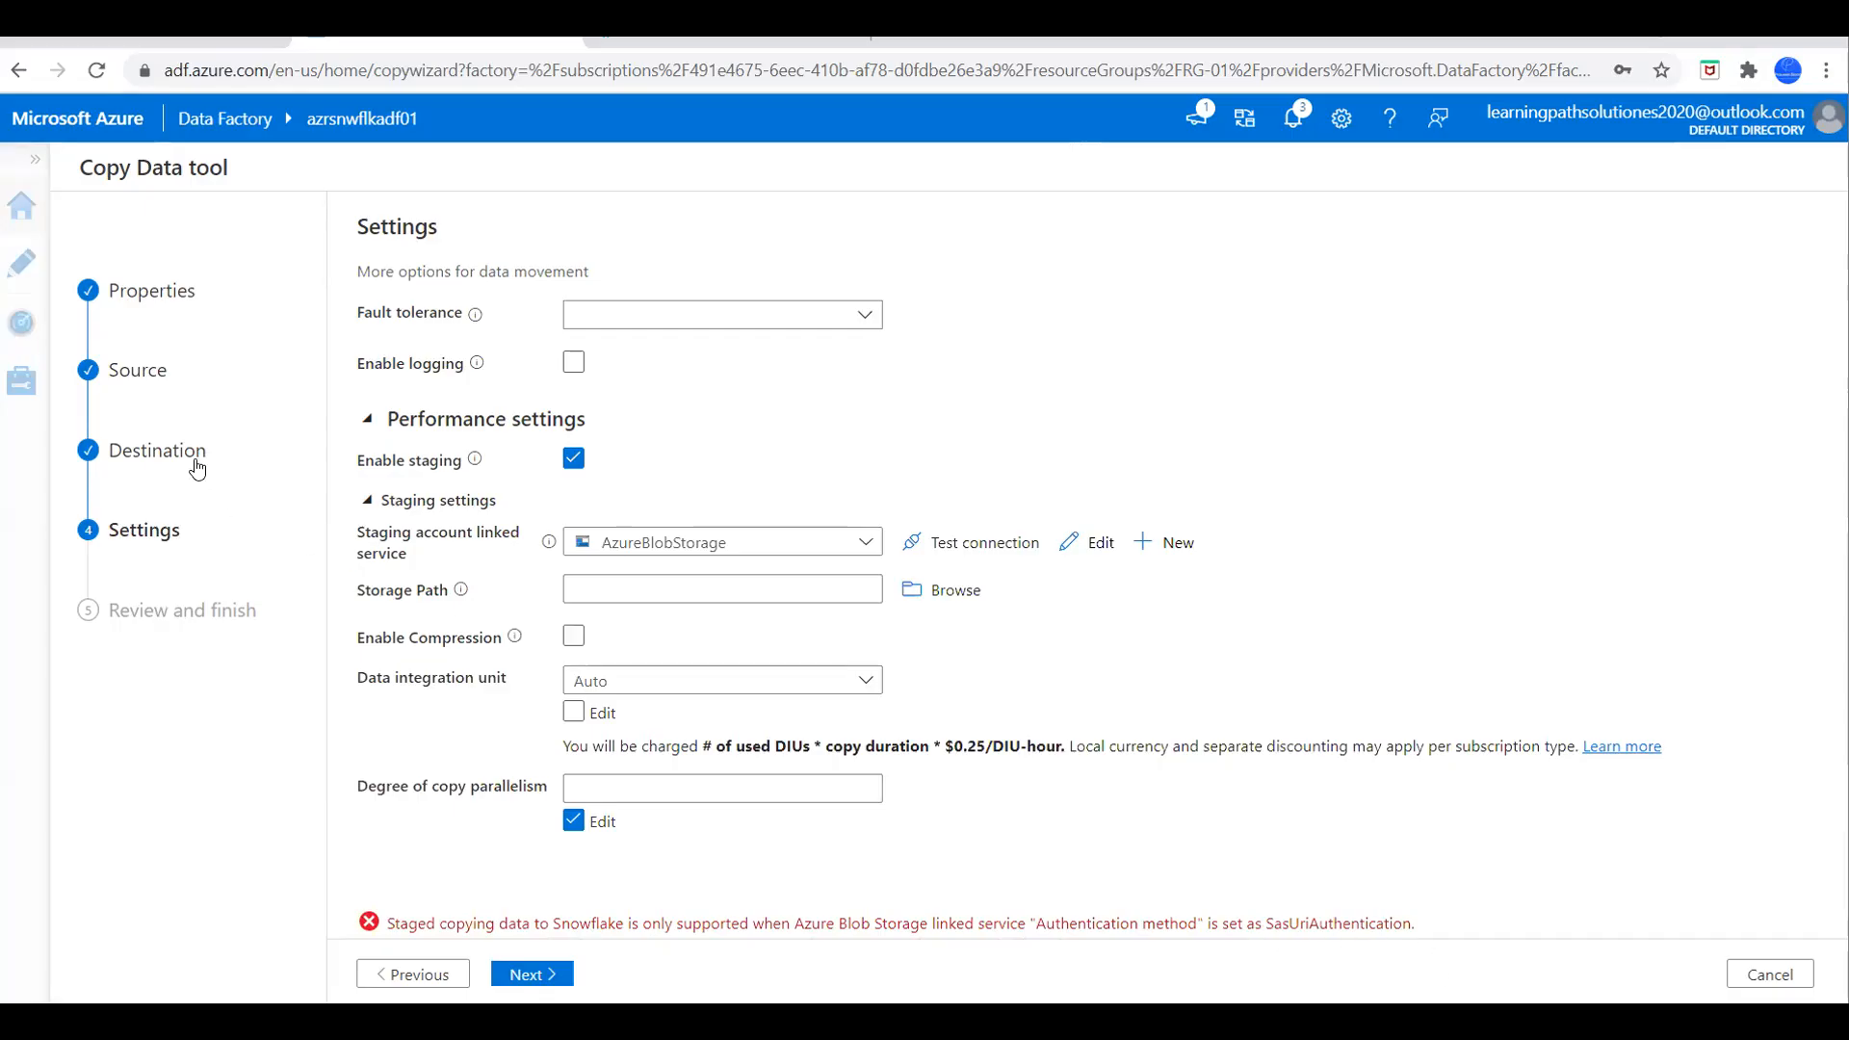
Edit the AzureBlobStorage source connection and set its authentication method to SAS URI.
click(139, 372)
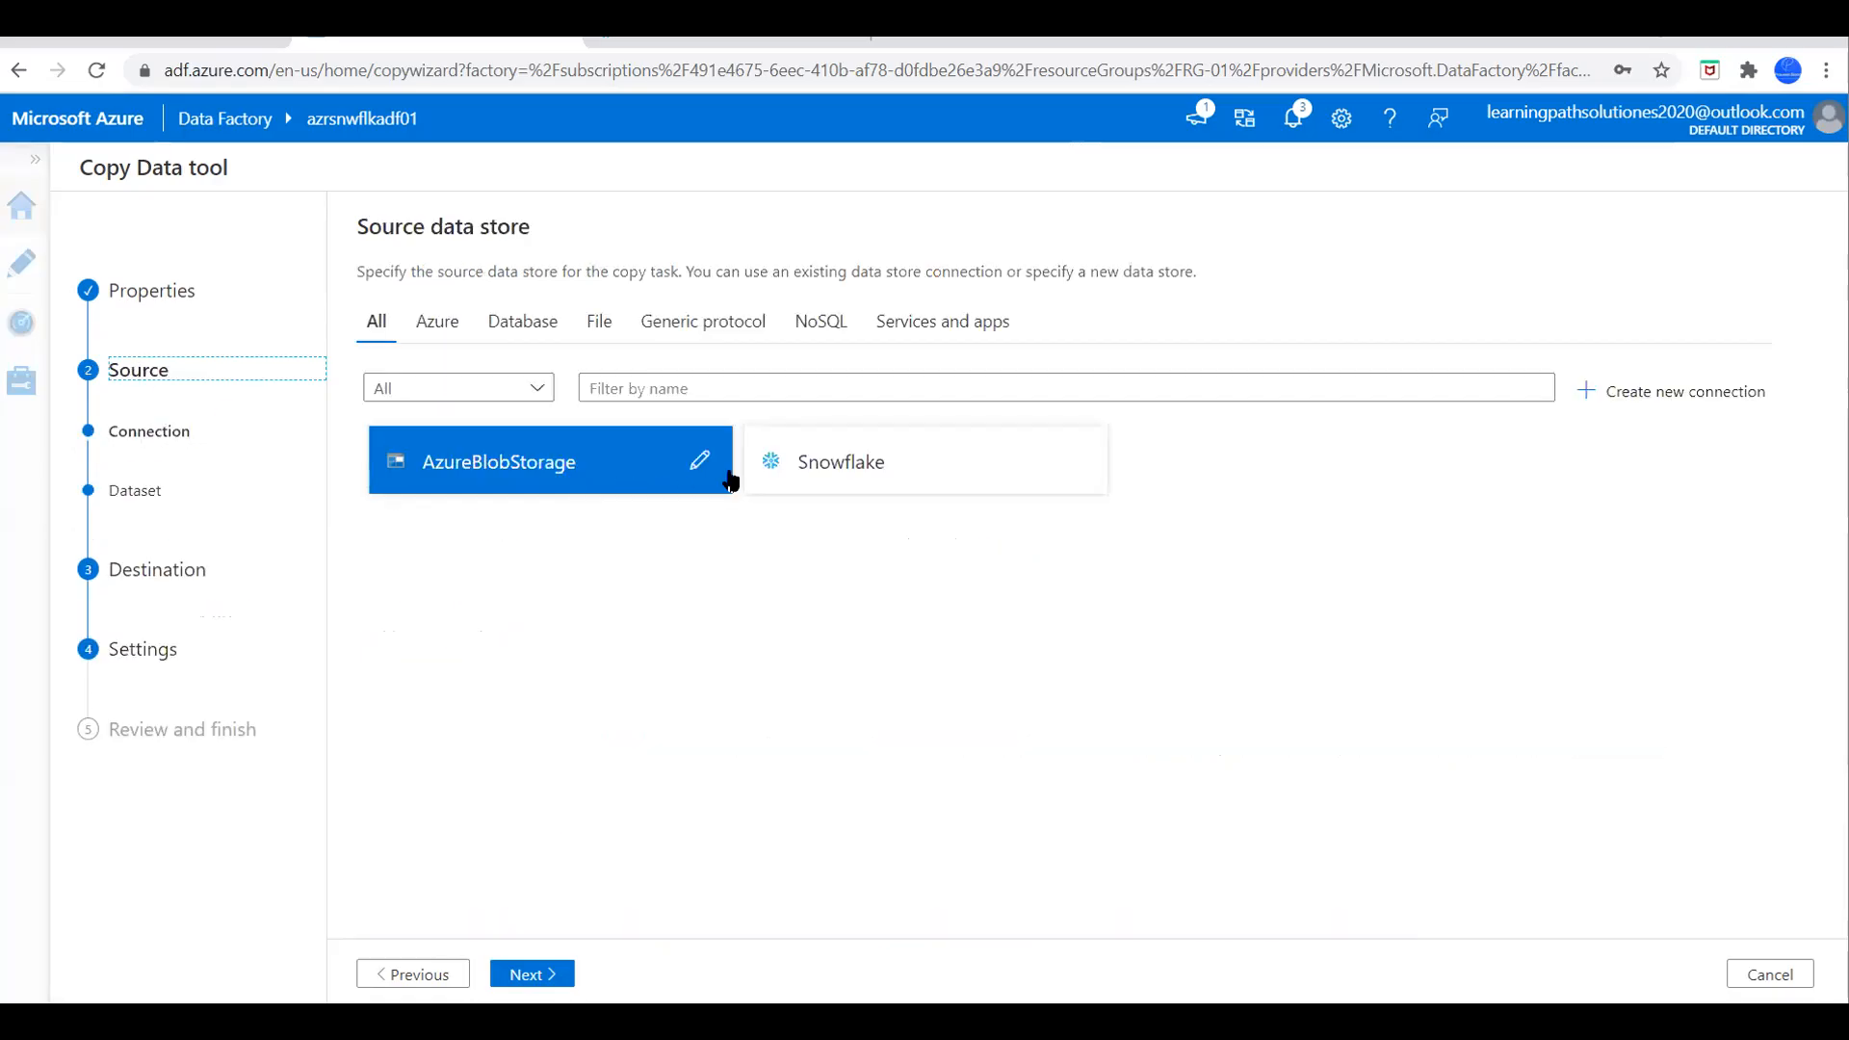
click(700, 466)
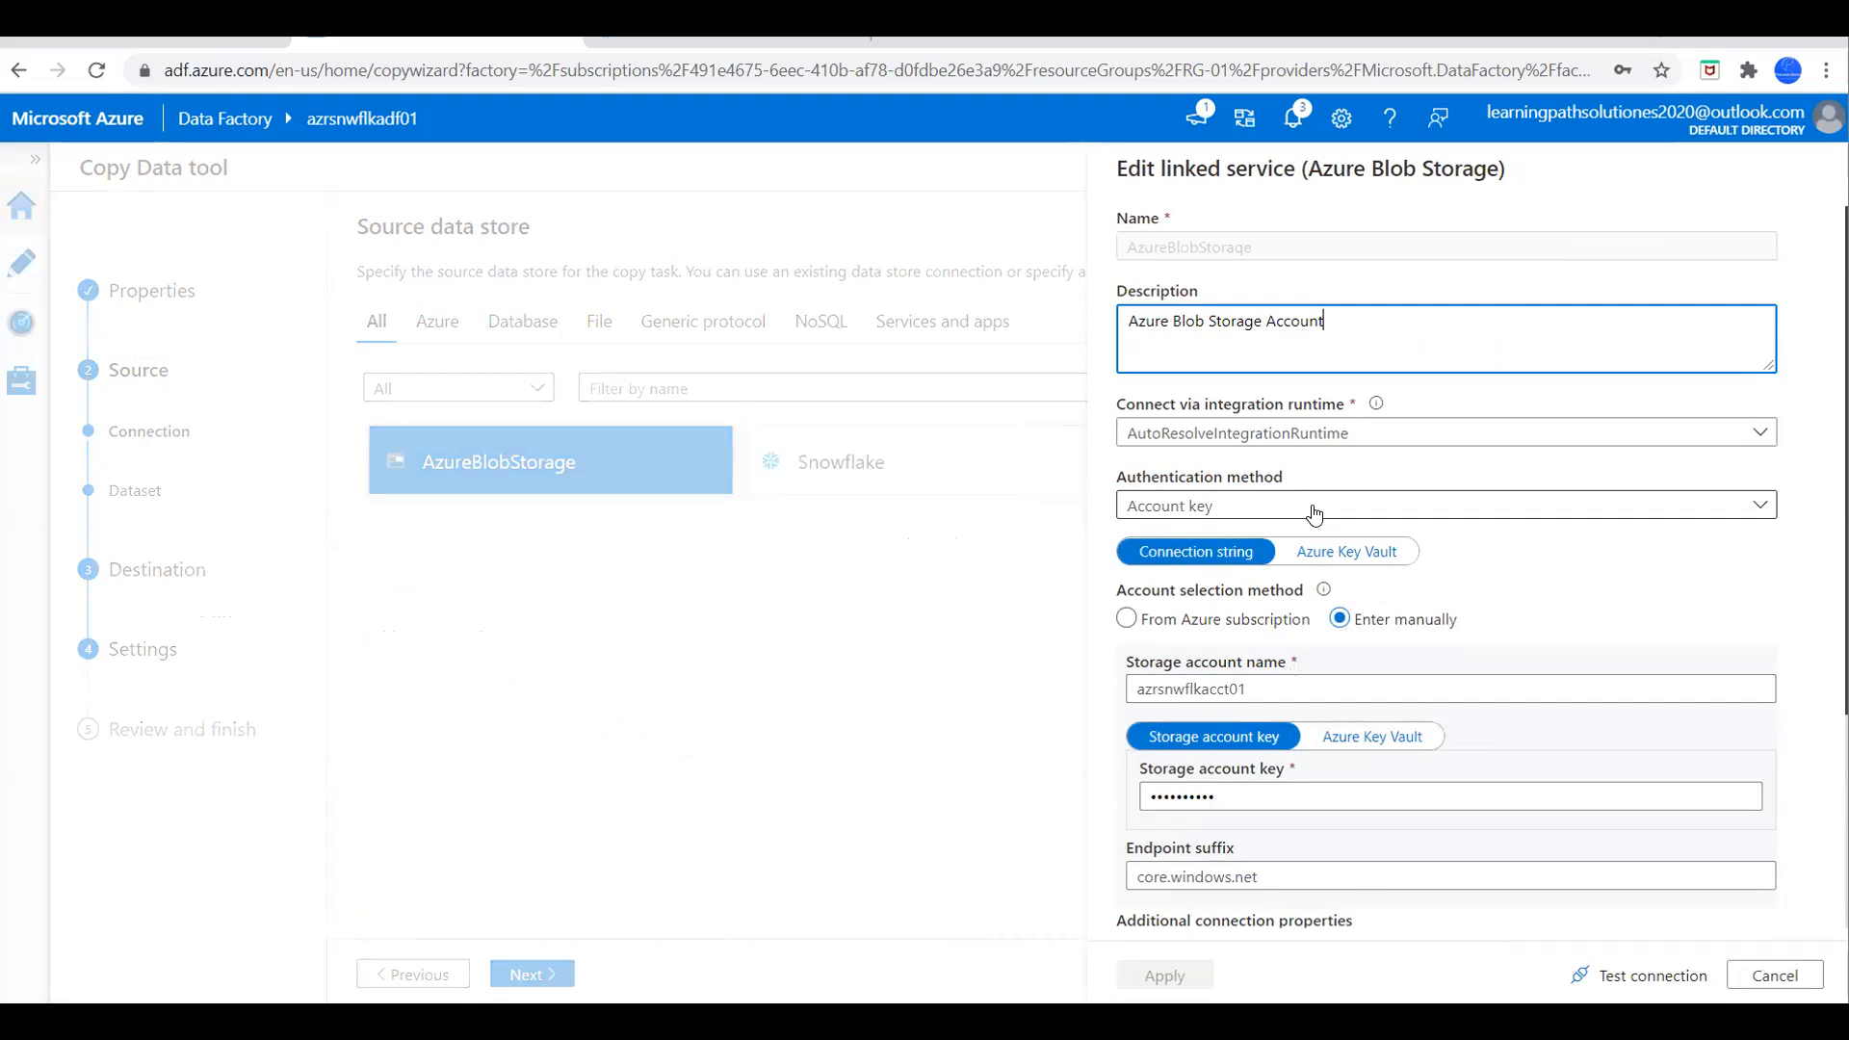
click(1365, 505)
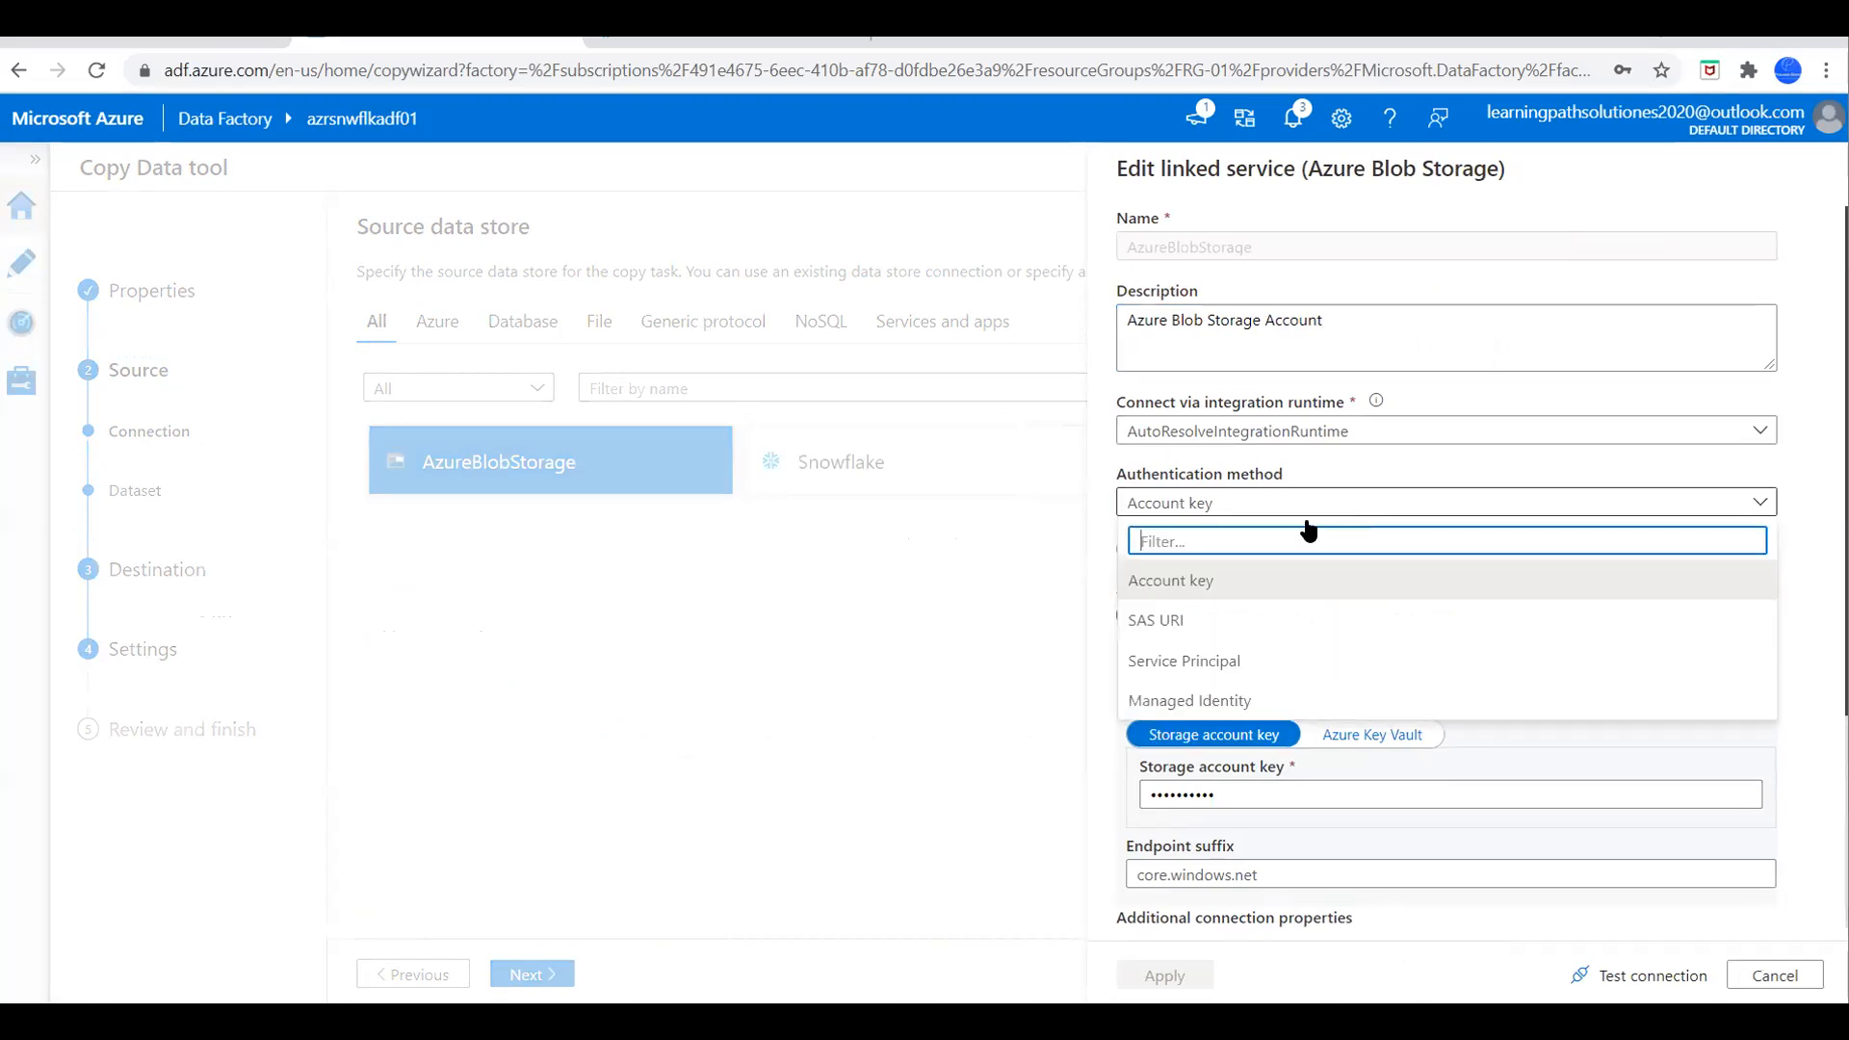
click(1167, 618)
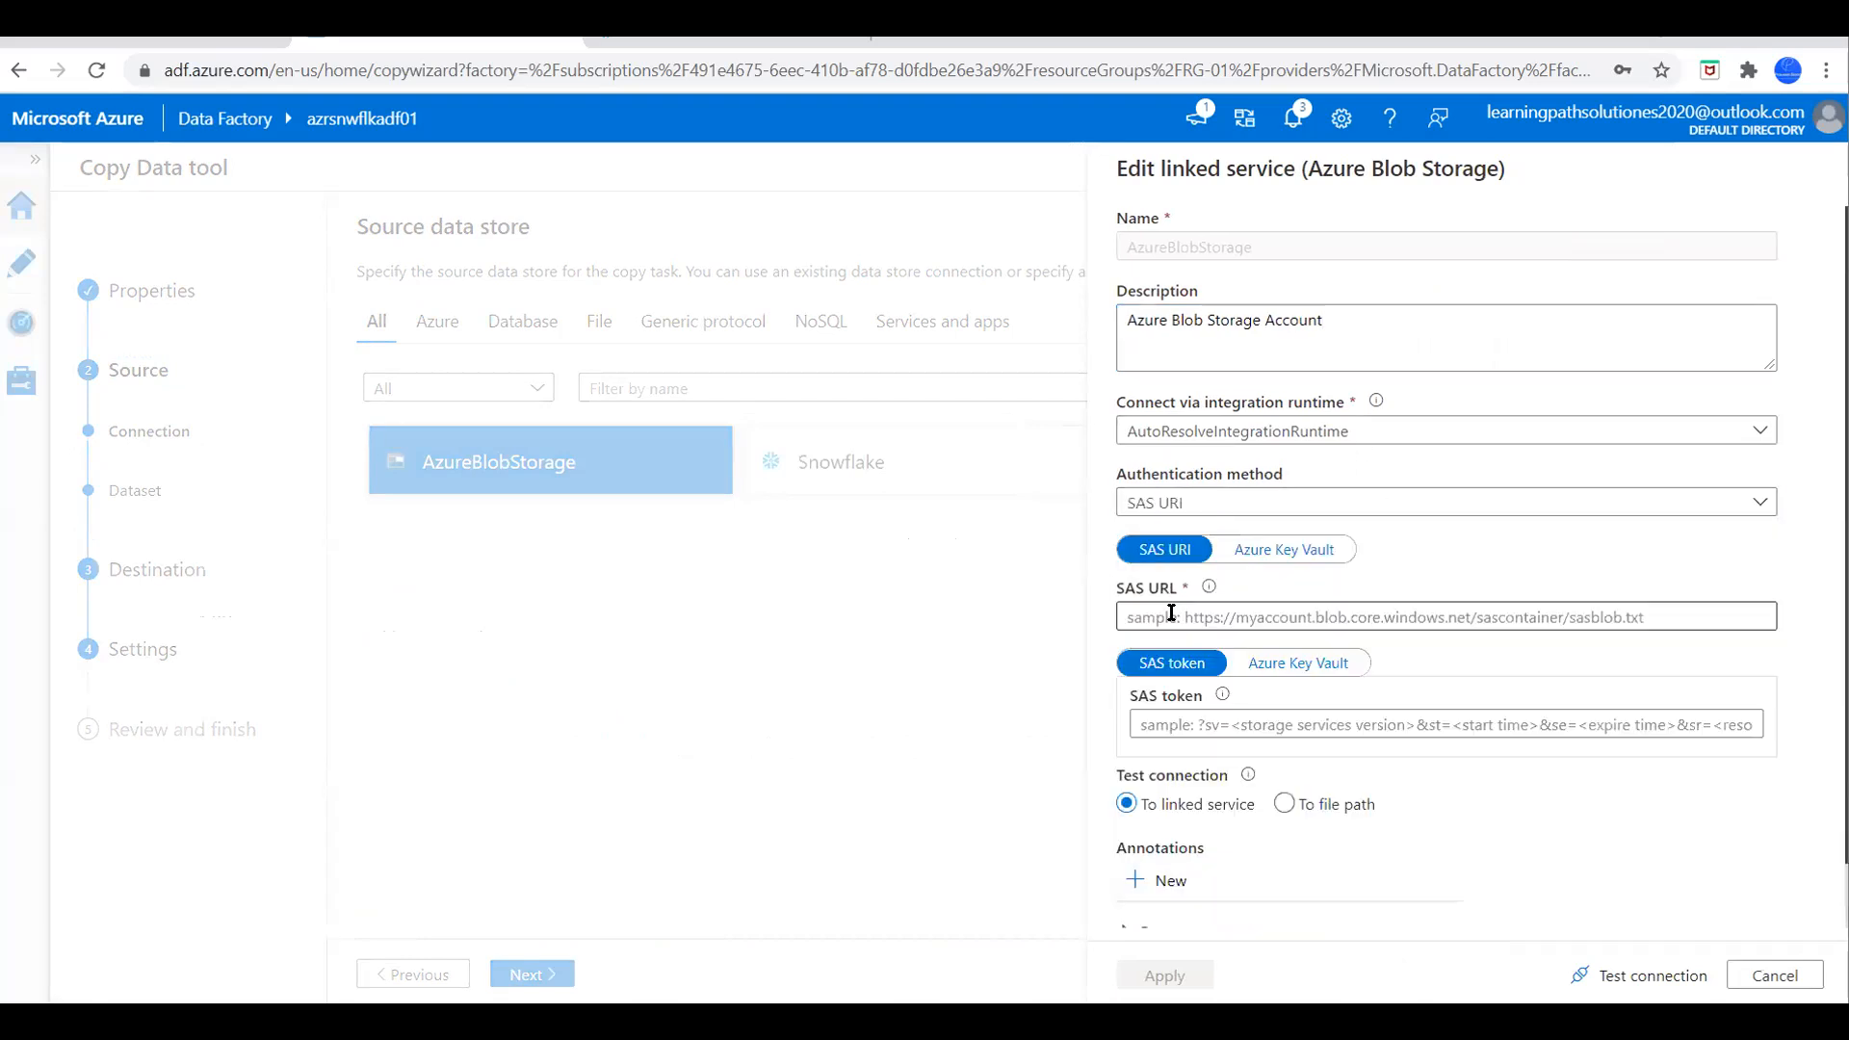
click(192, 45)
click(383, 45)
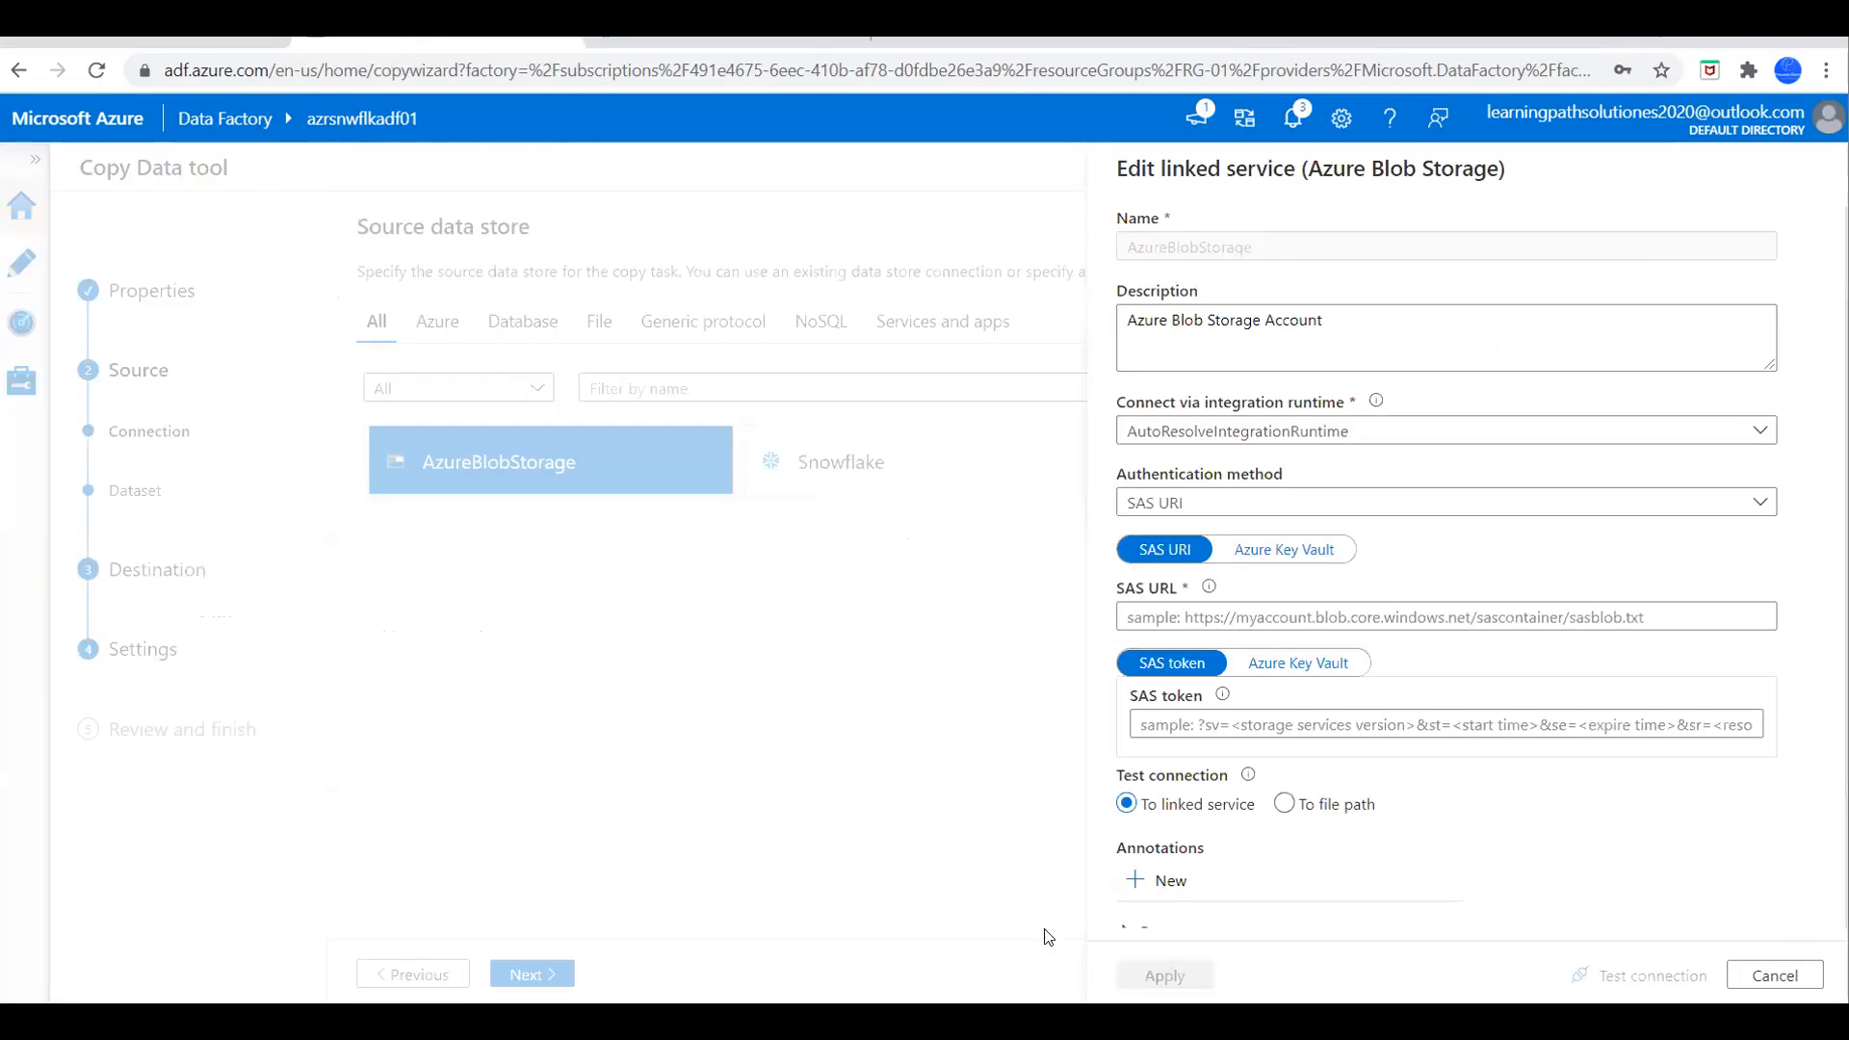
click(1133, 1019)
click(367, 204)
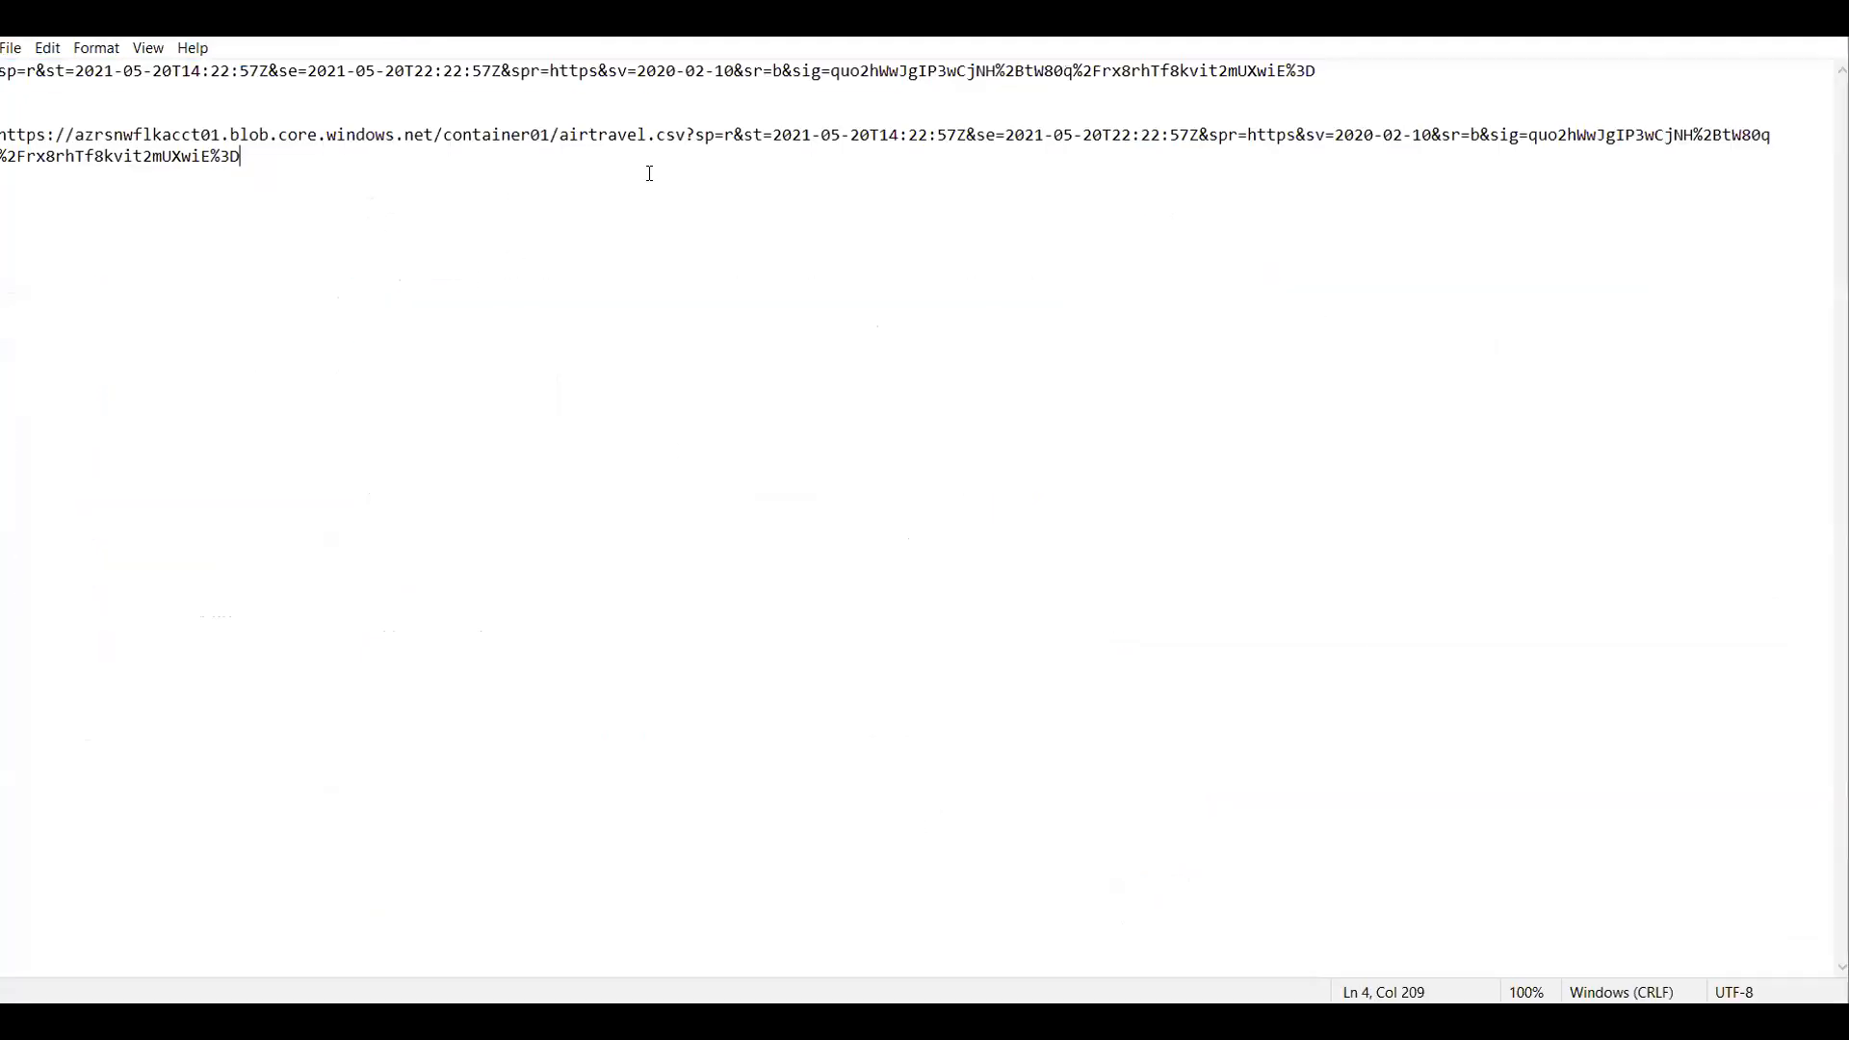
click(697, 135)
drag(697, 135, 0, 135)
key(ctrl+c)
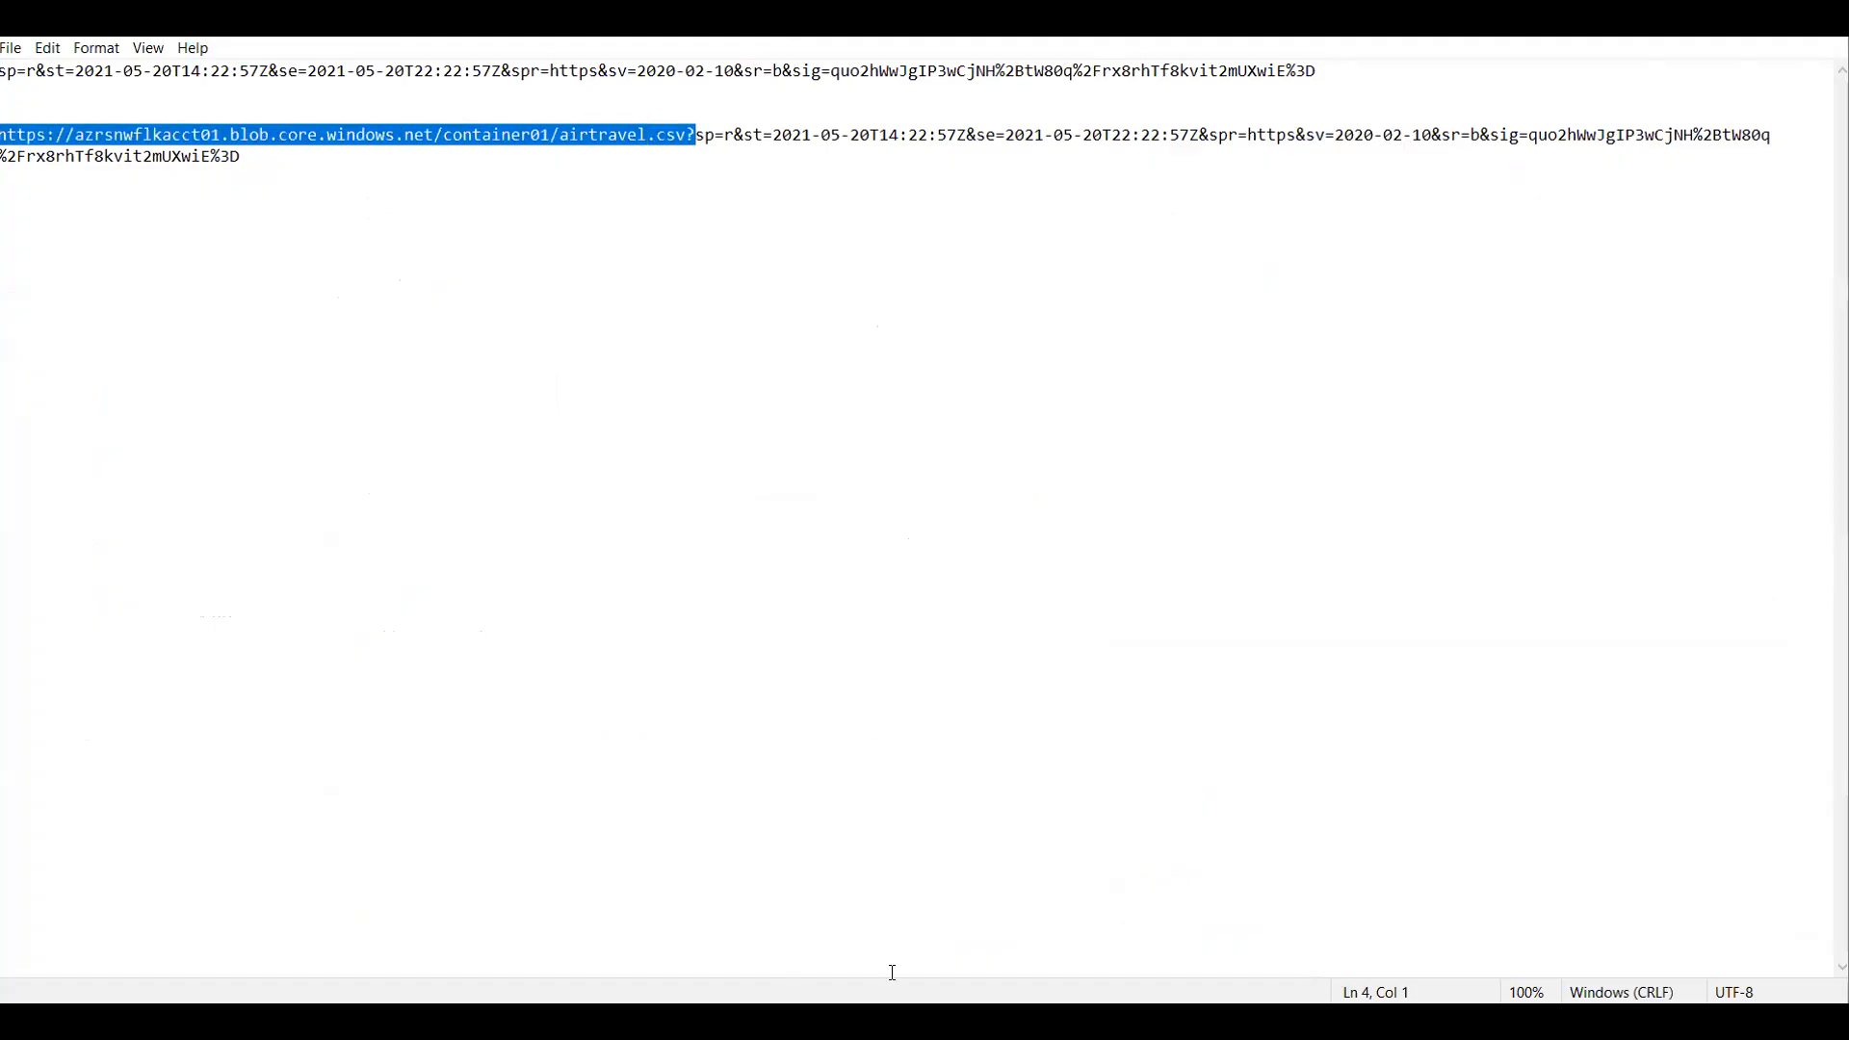
key(alt+Tab)
click(1322, 617)
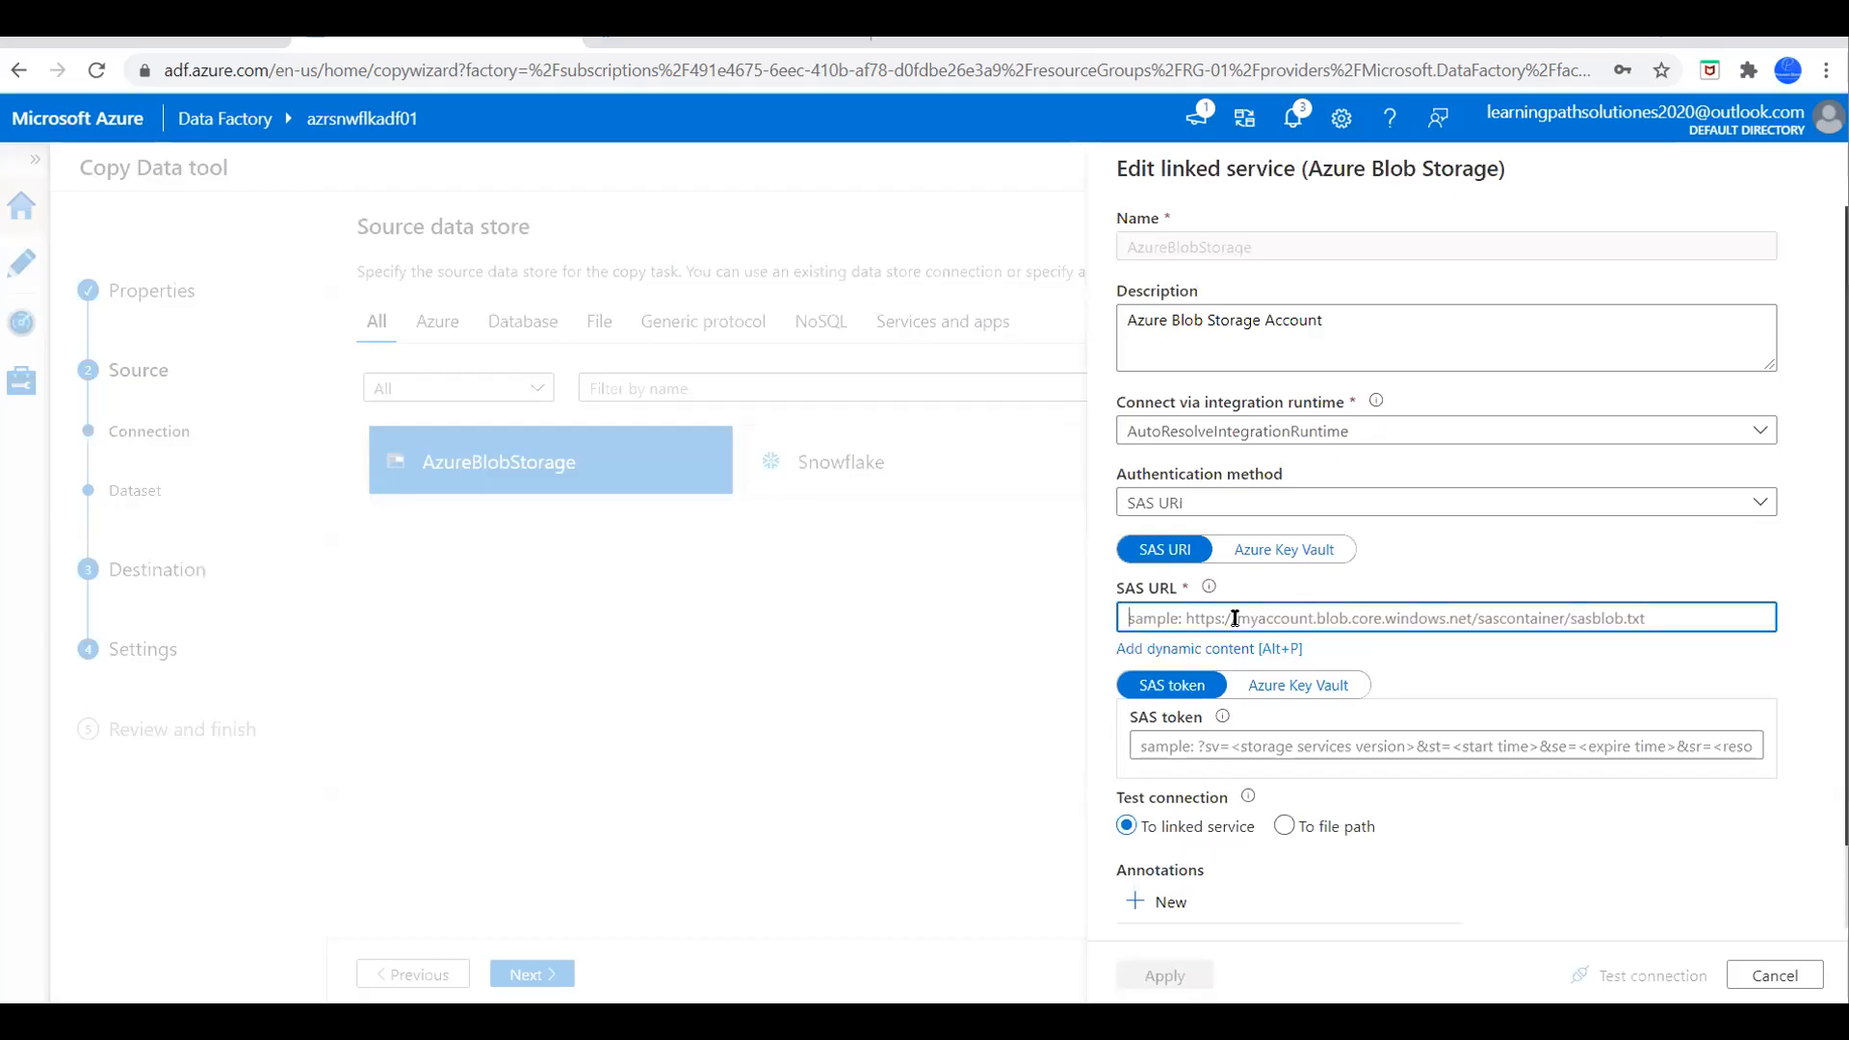
key(ctrl+v)
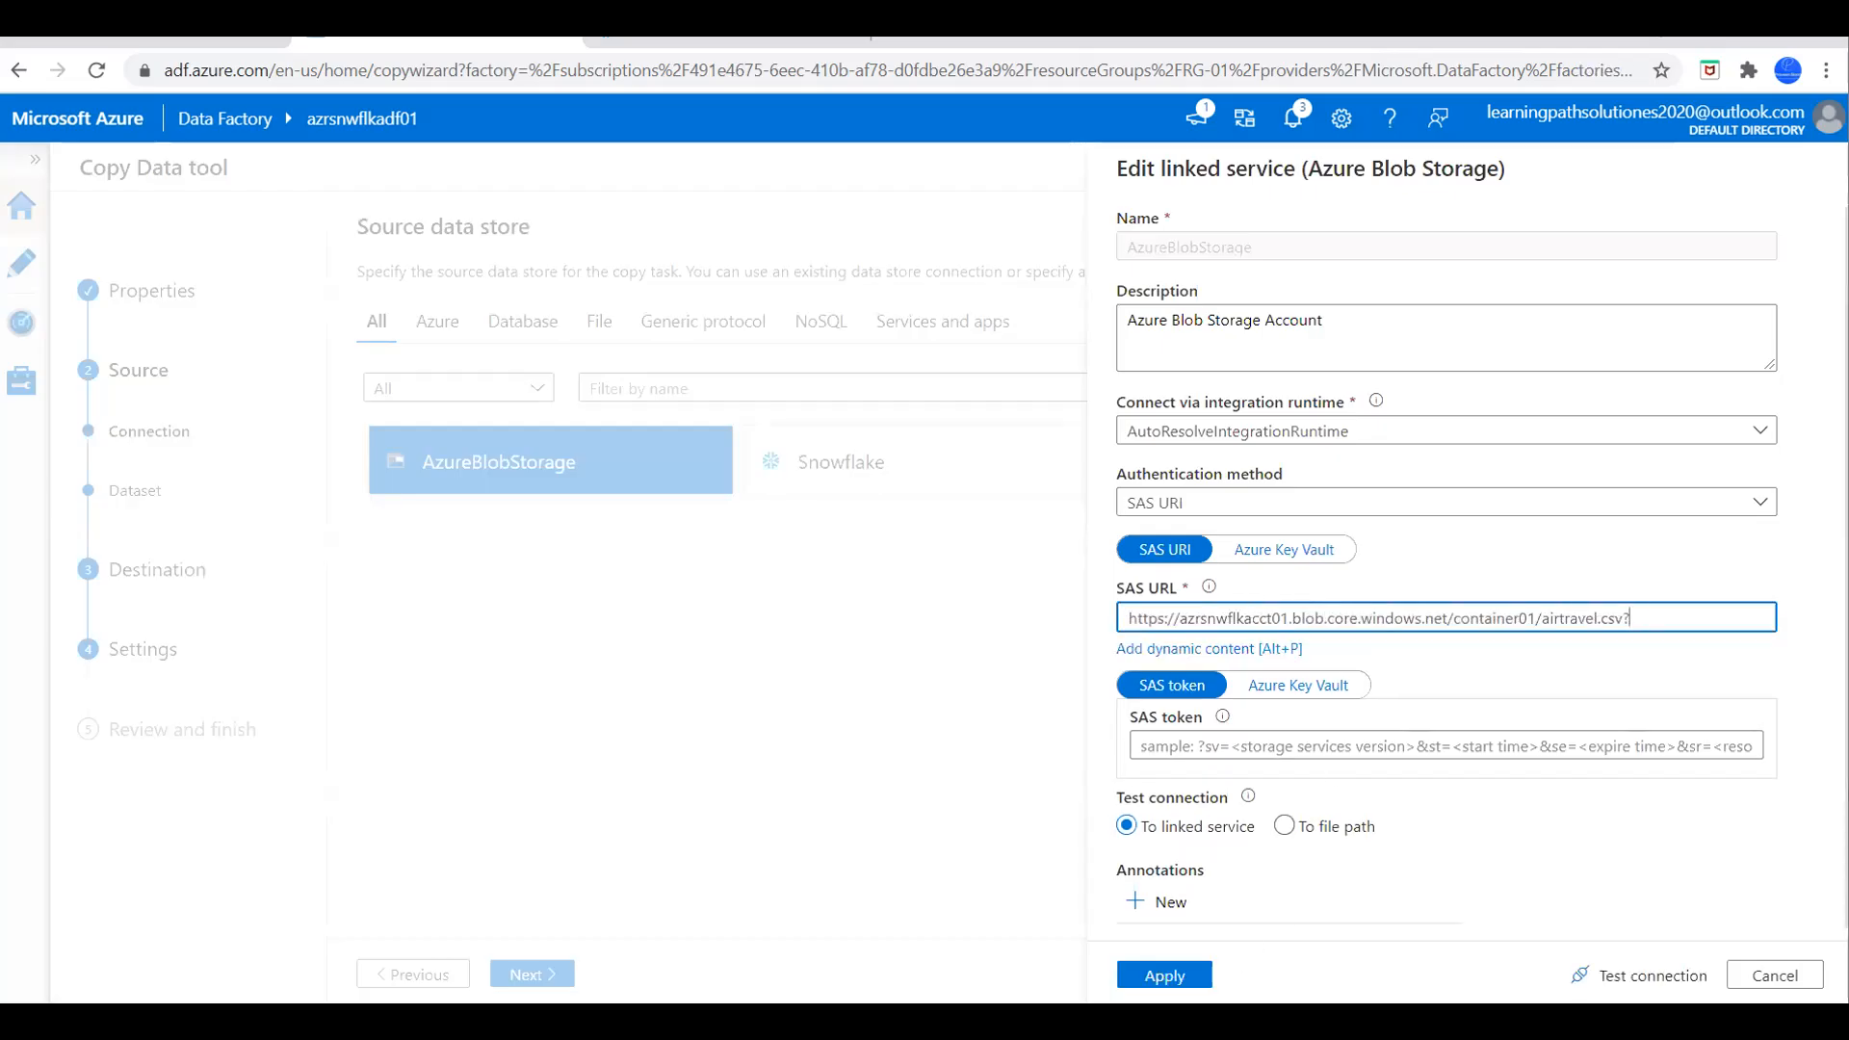
Copy the SAS token from the open text file and paste it into the linked service's SAS token field.
key(alt+Tab)
click(1315, 138)
drag(1330, 92, 2, 72)
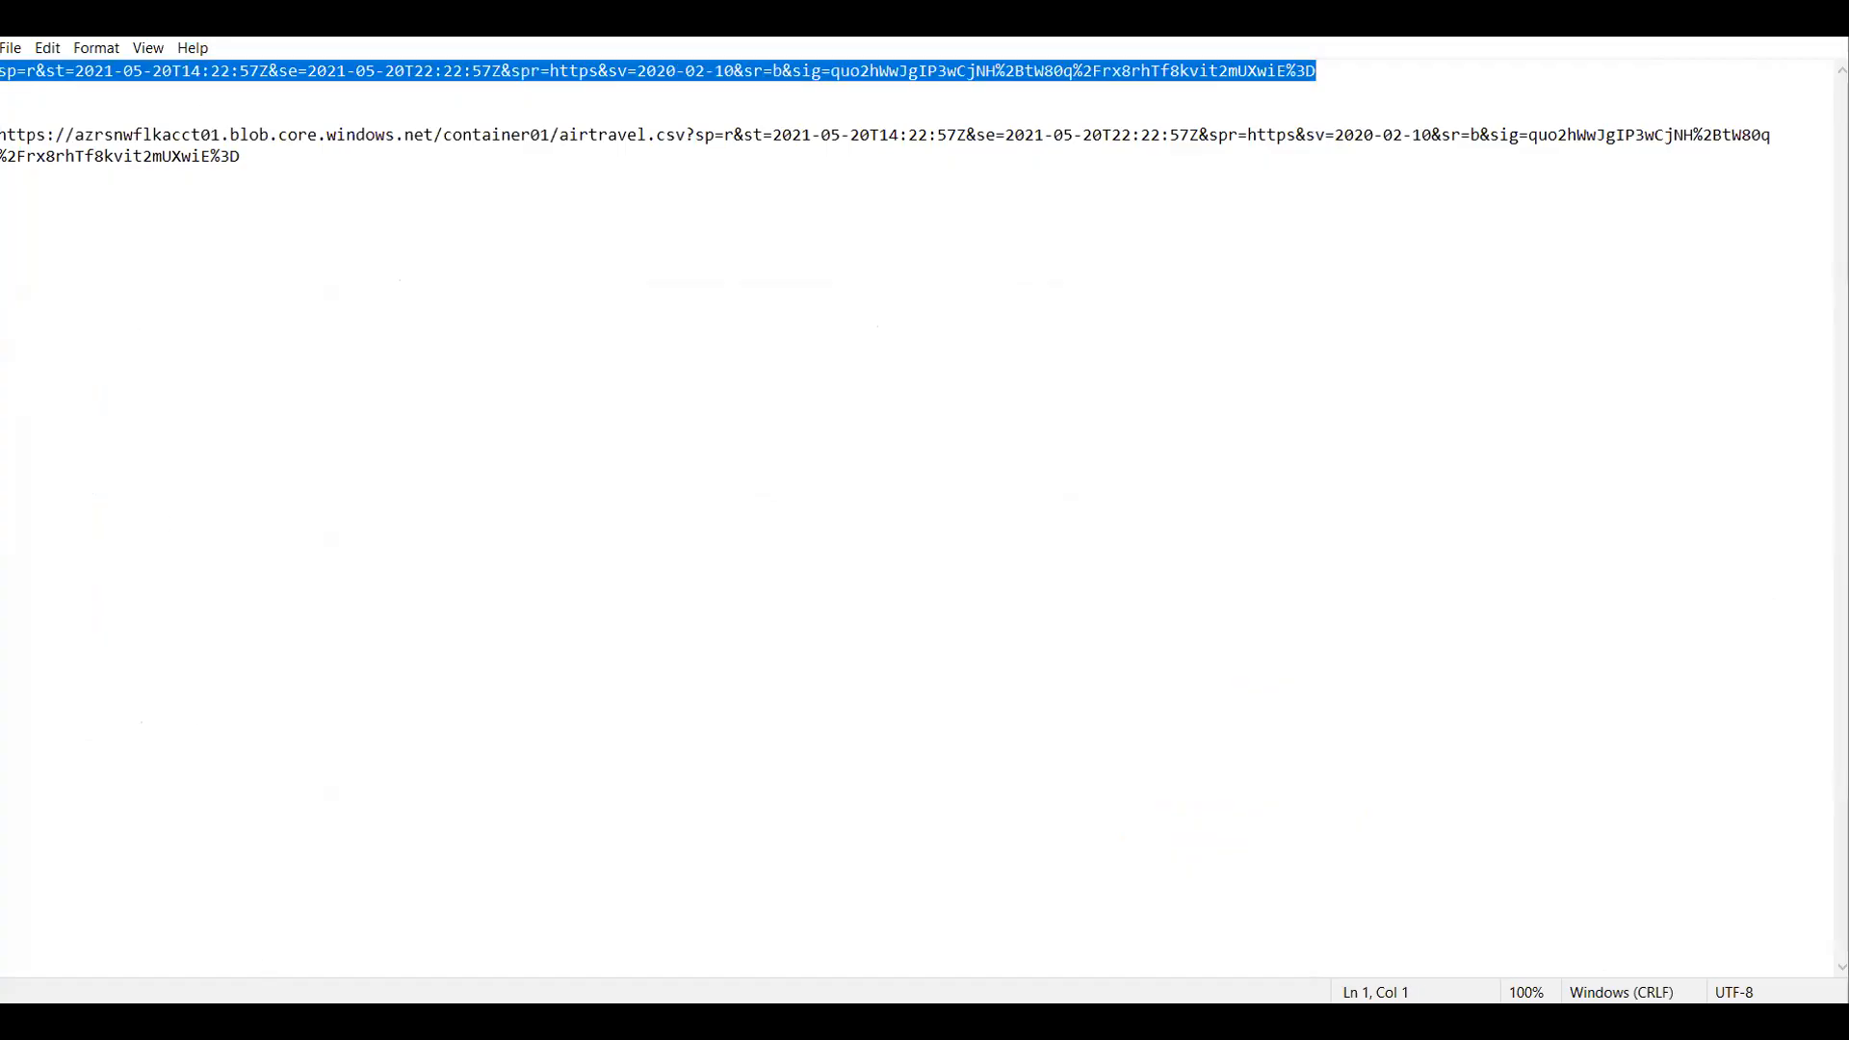
key(alt+Tab)
click(1233, 751)
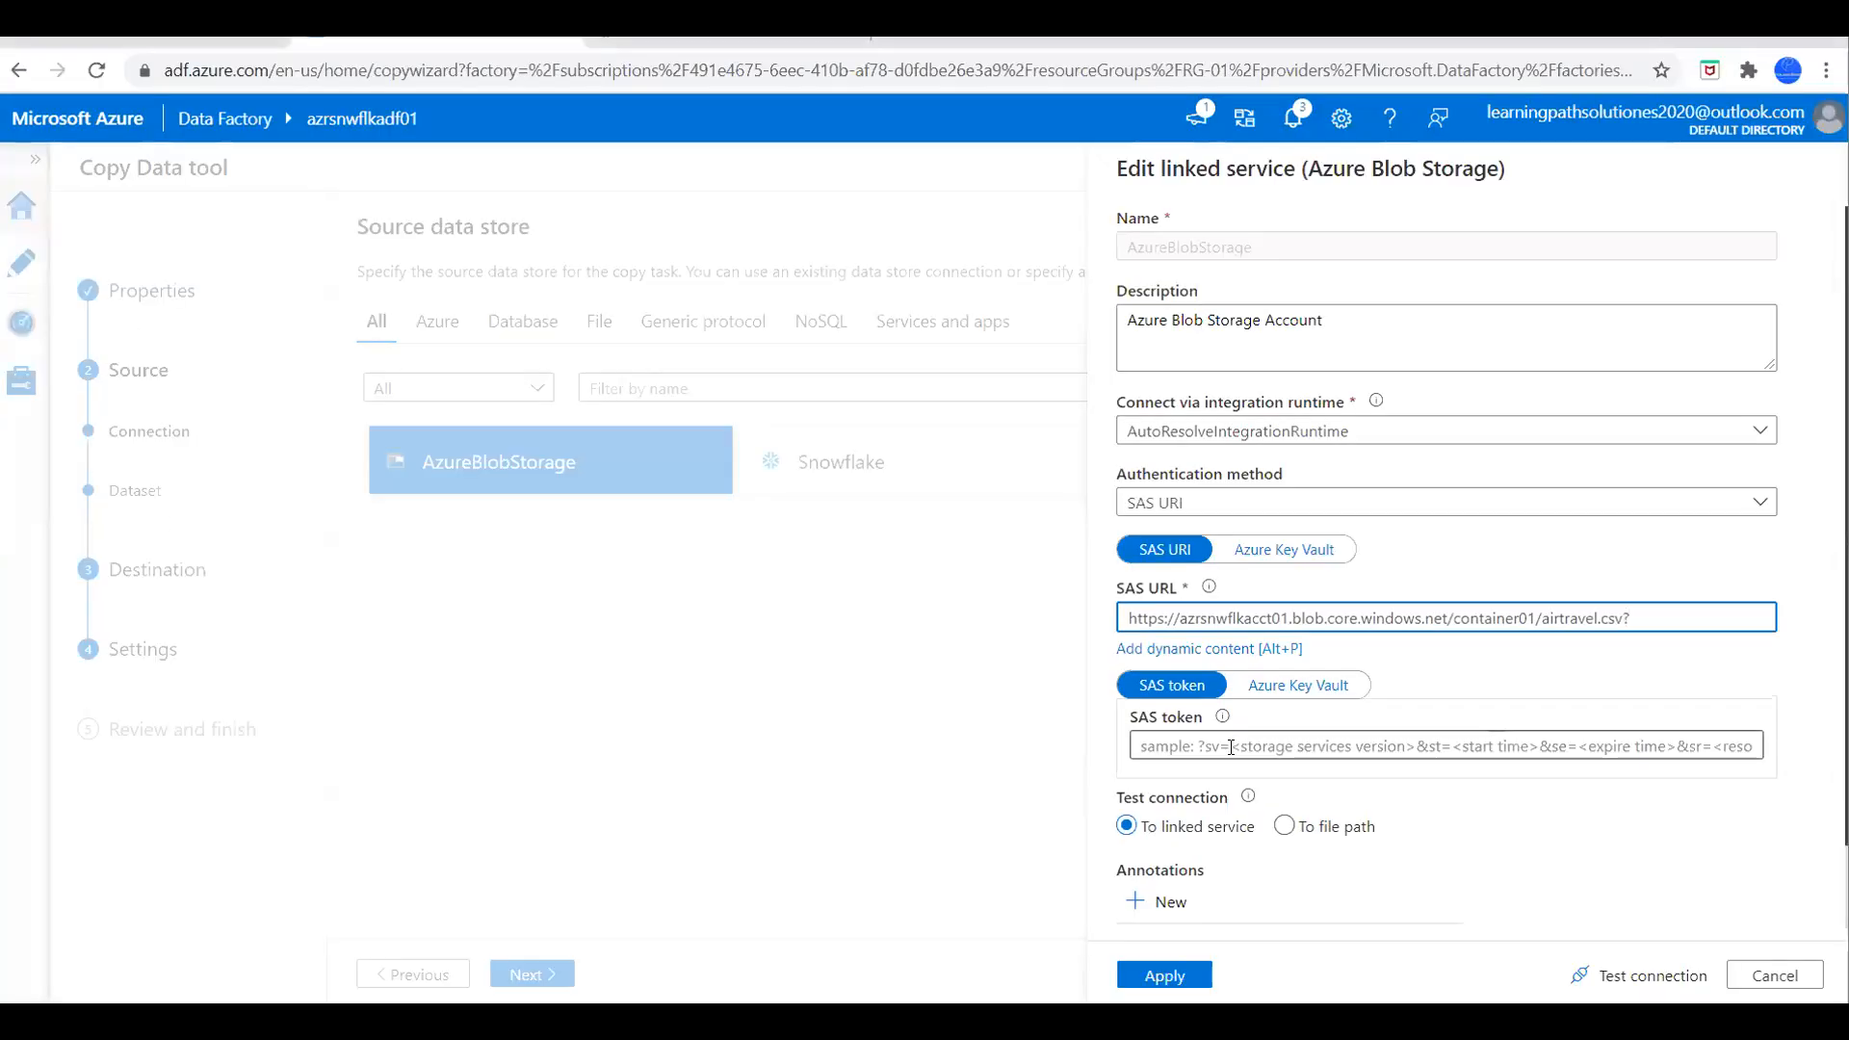
key(ctrl+v)
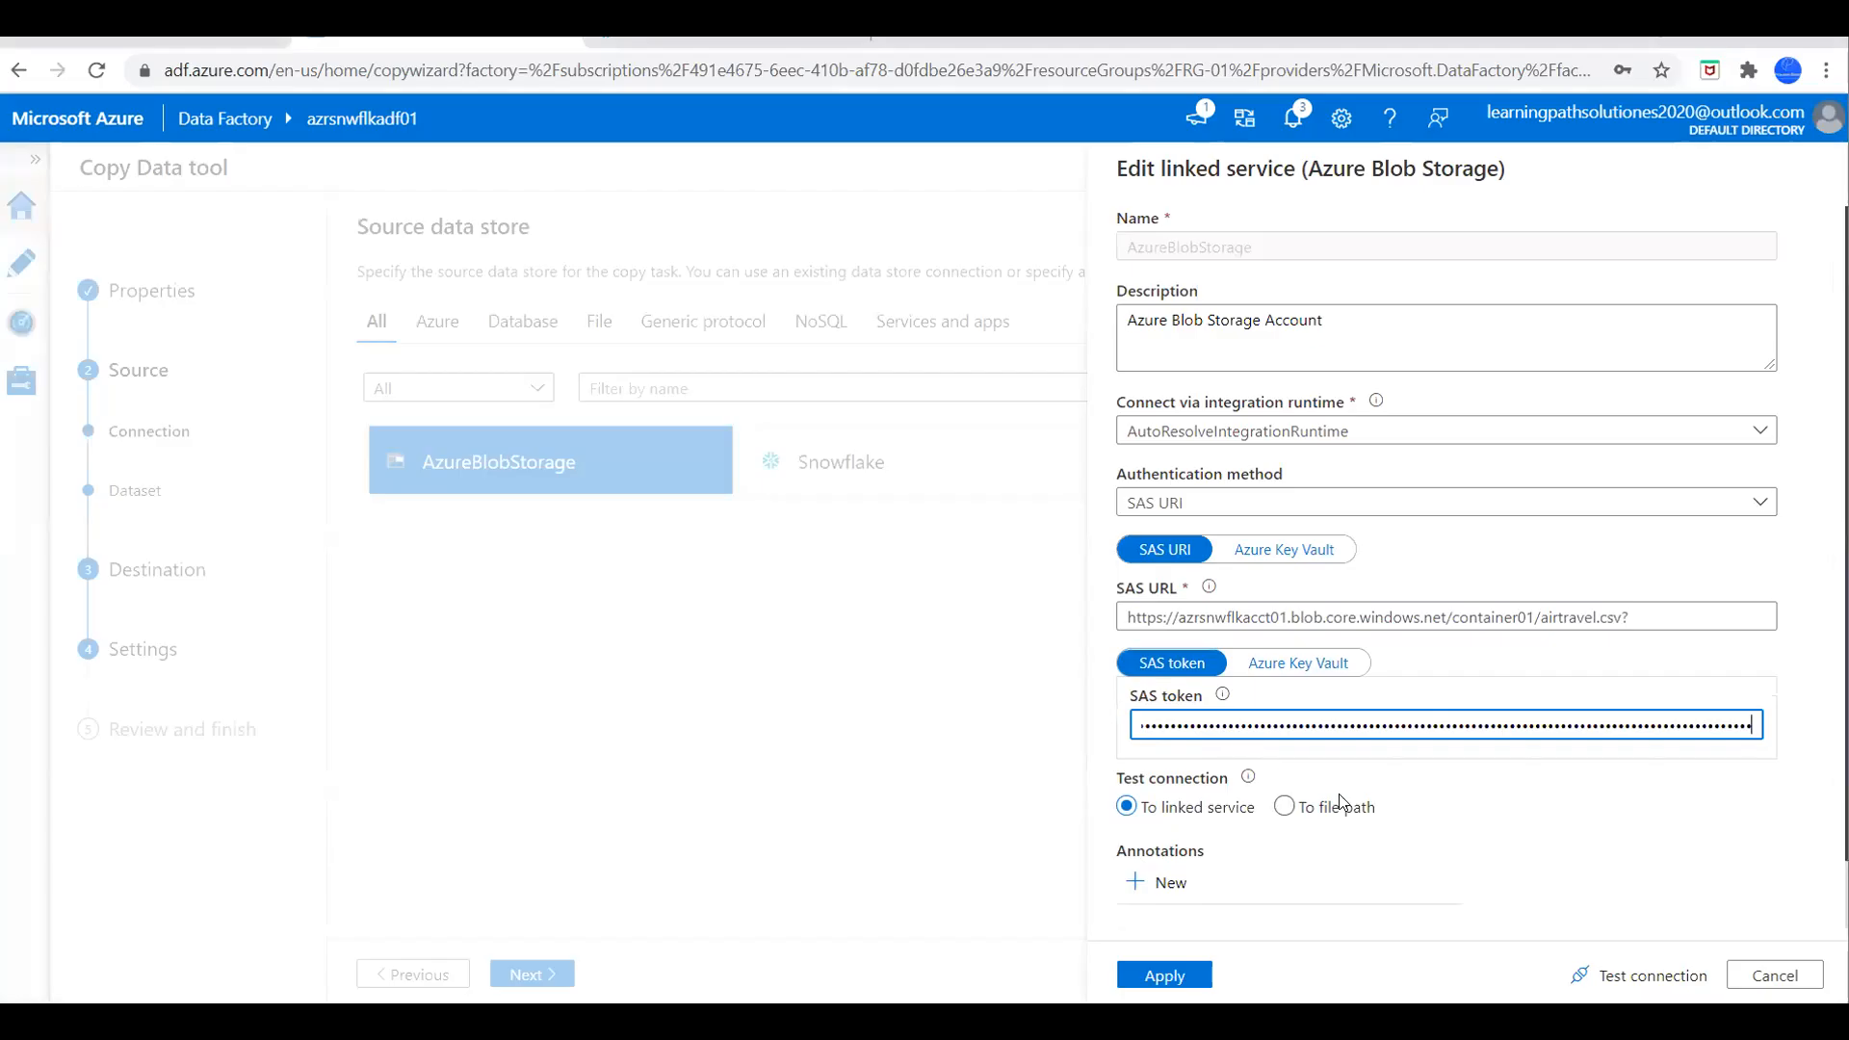
Test and apply the edited Azure Blob Storage linked service, and continue through the copy settings to the summary.
click(1642, 977)
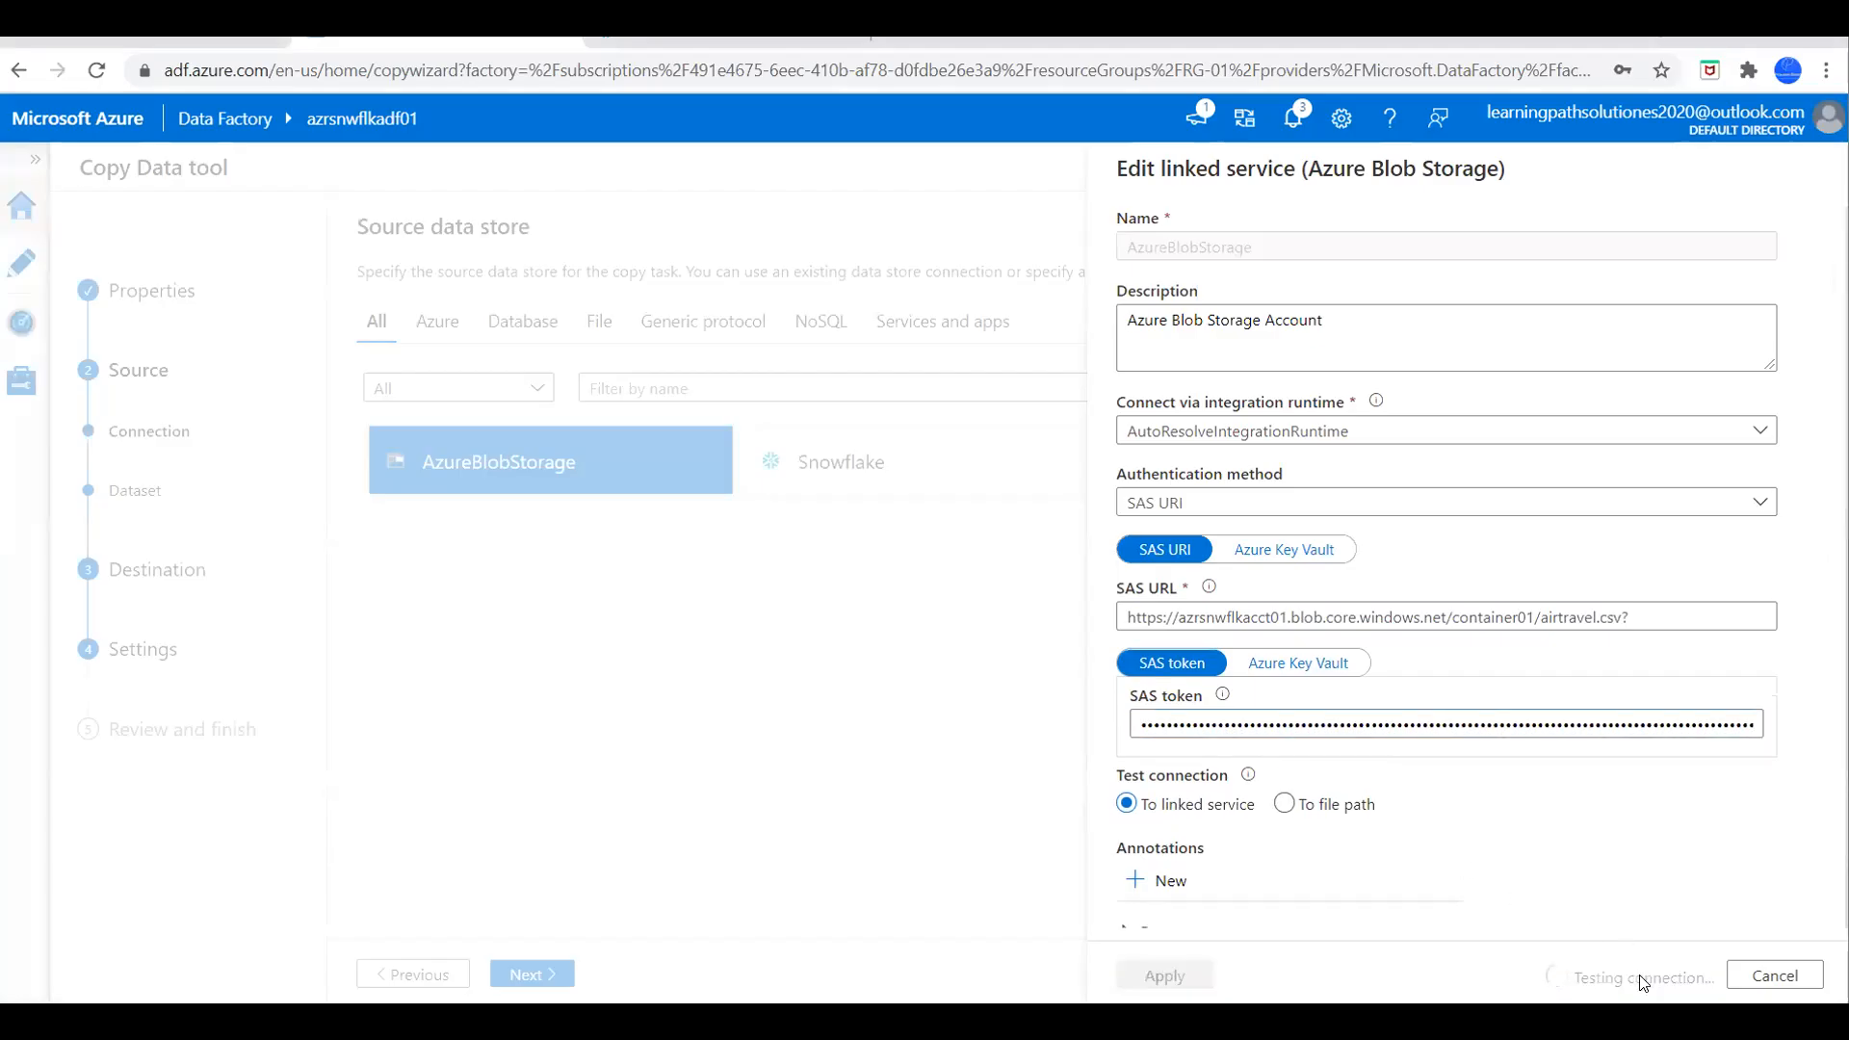
click(1175, 974)
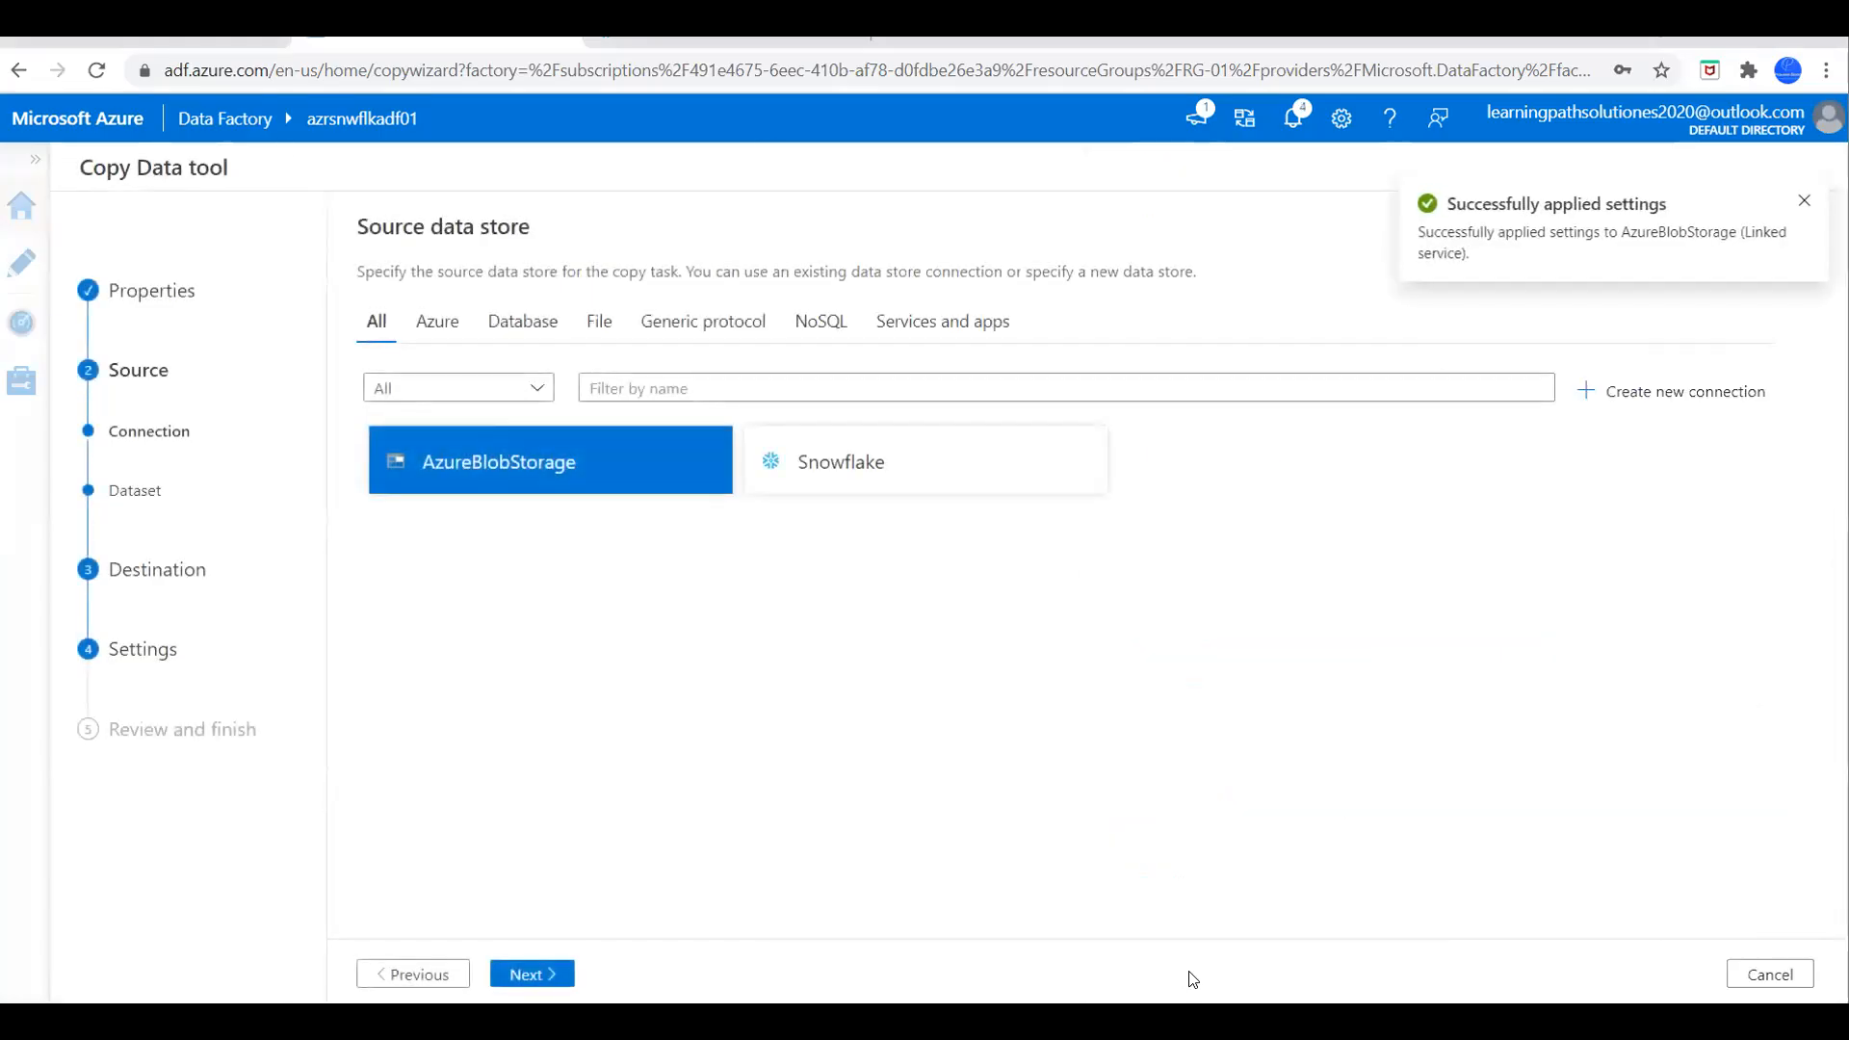
click(149, 653)
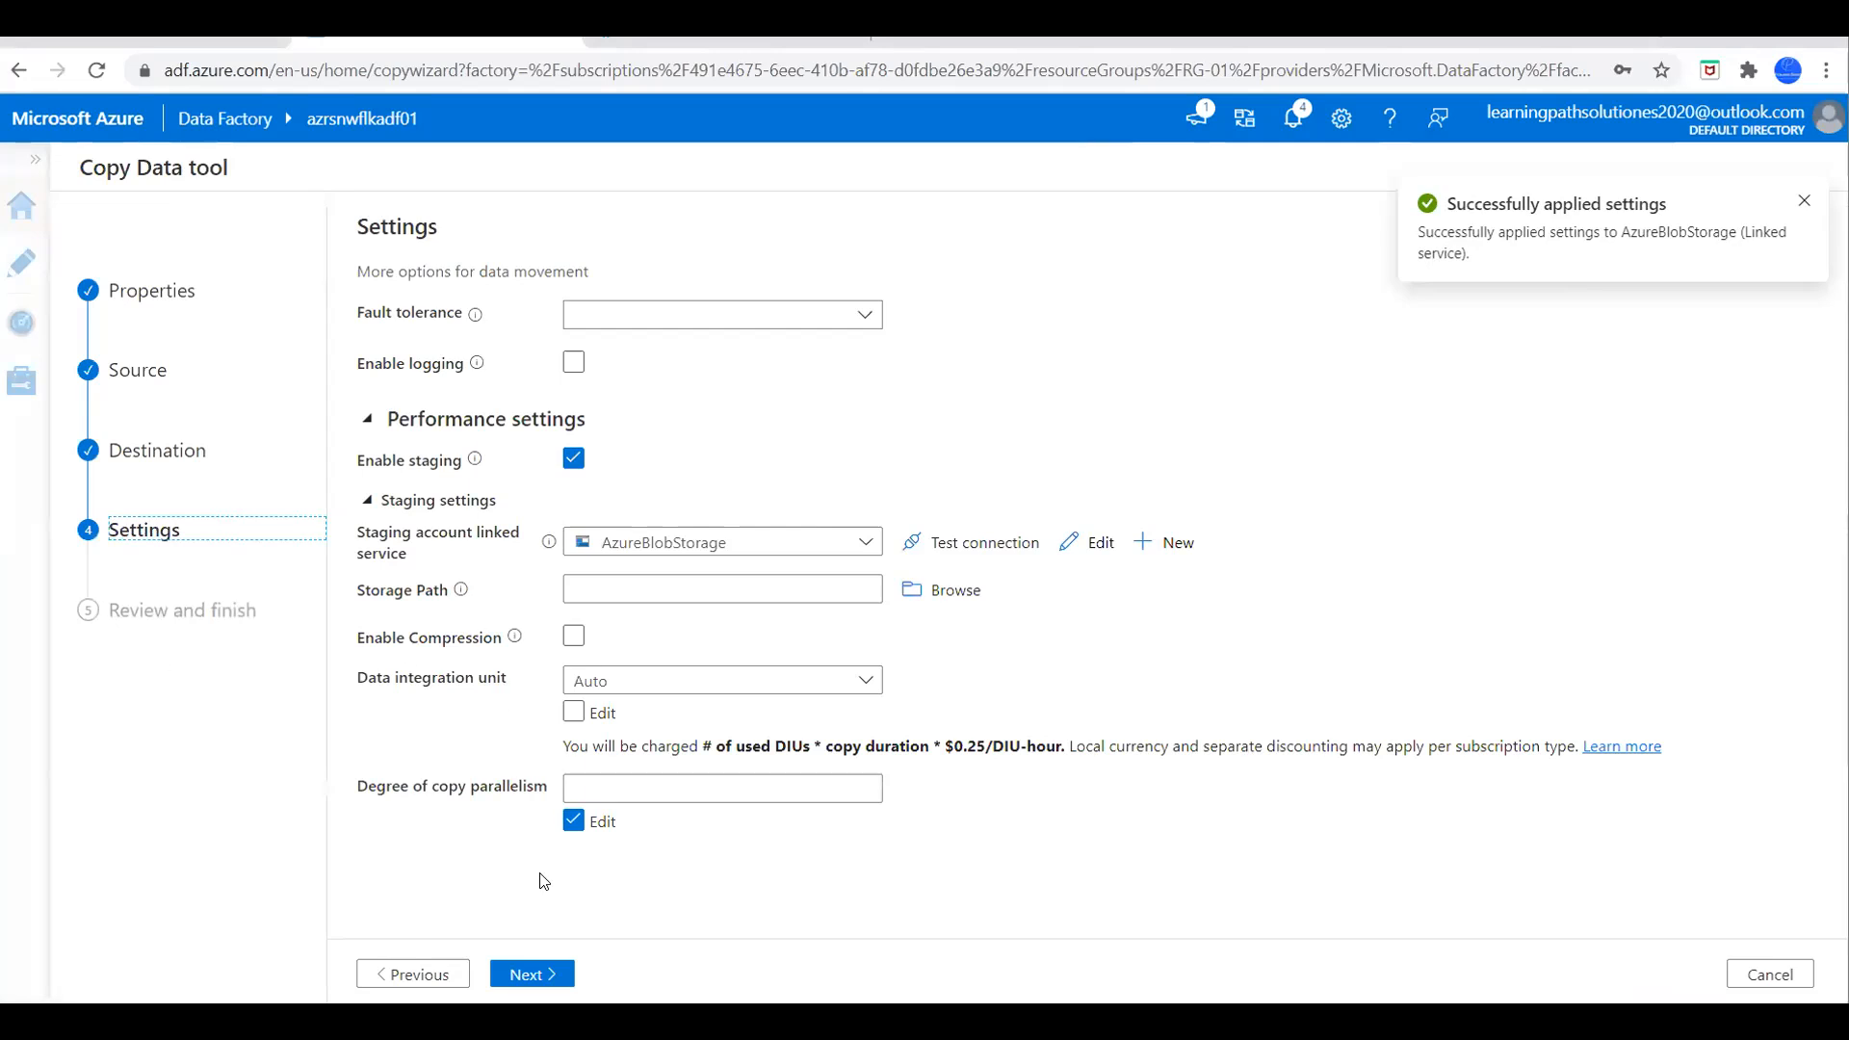
click(528, 975)
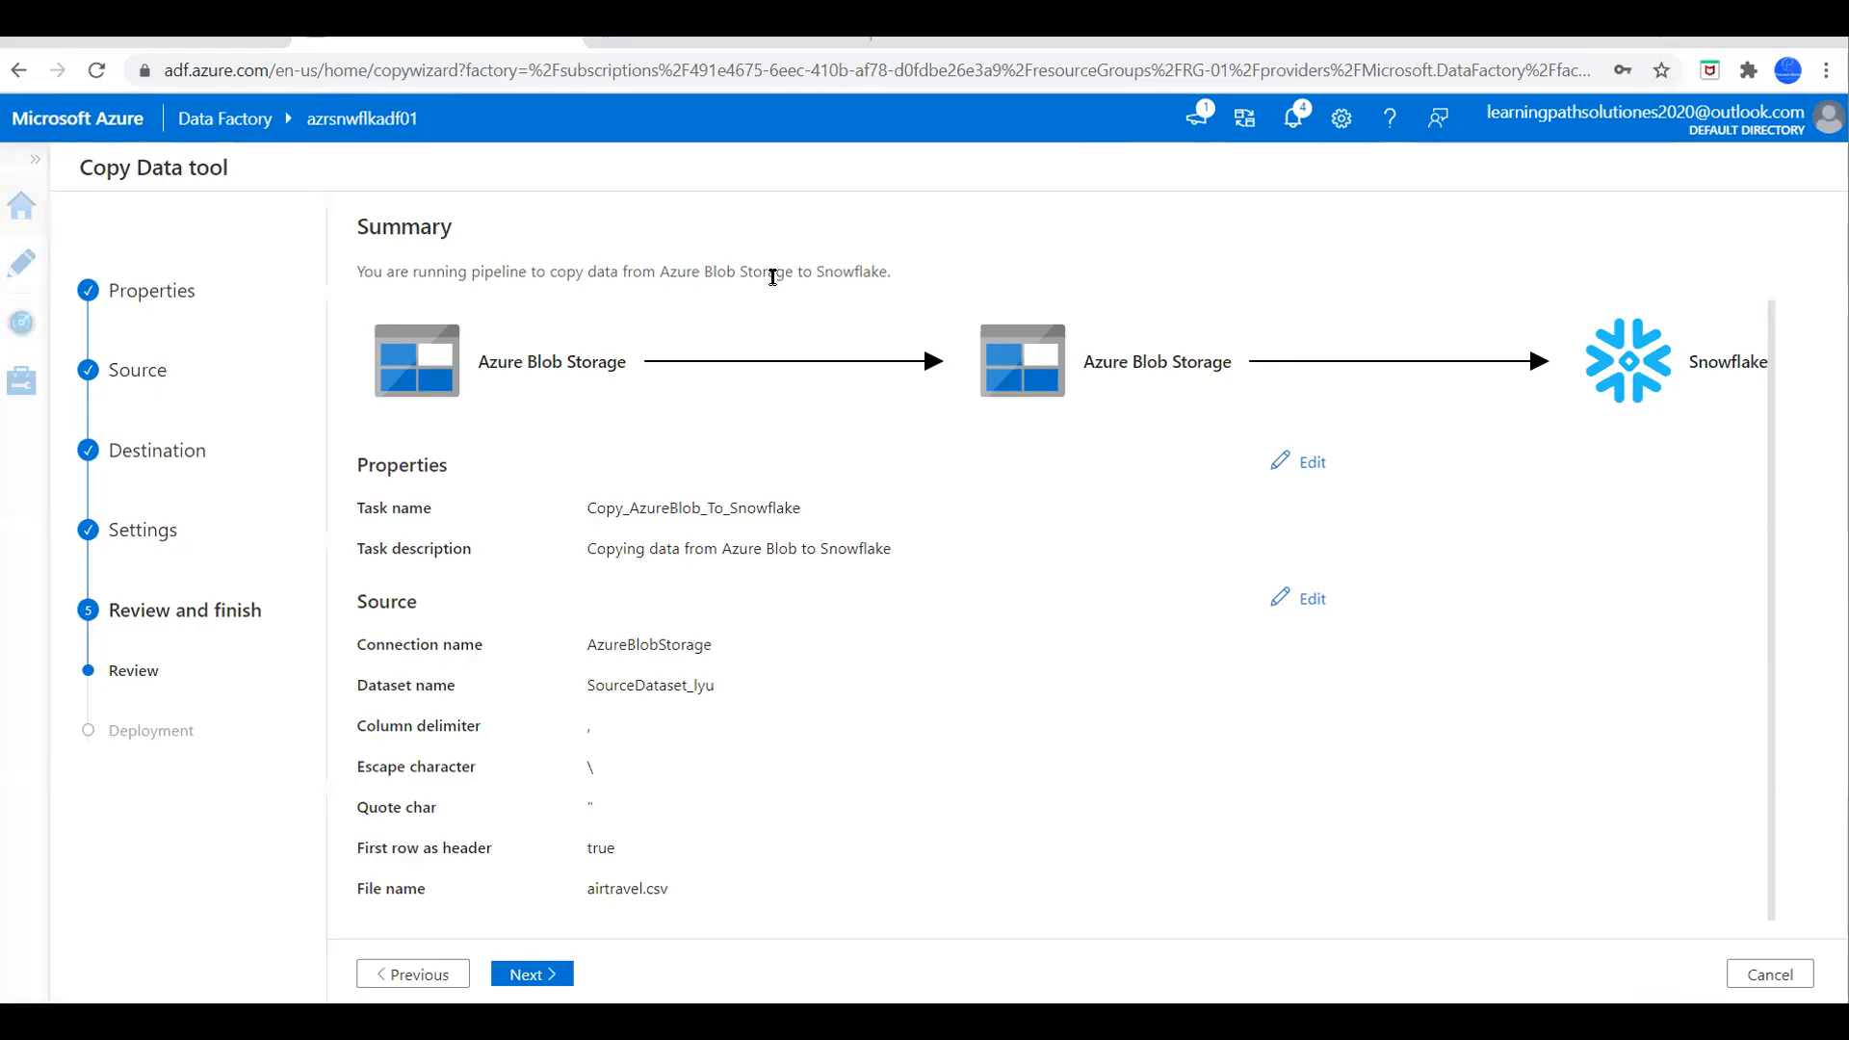
Review the summary of the Azure Blob Storage to Snowflake copy, deploy the pipeline and finish the Copy Data tool.
scroll(838, 857, down, 5)
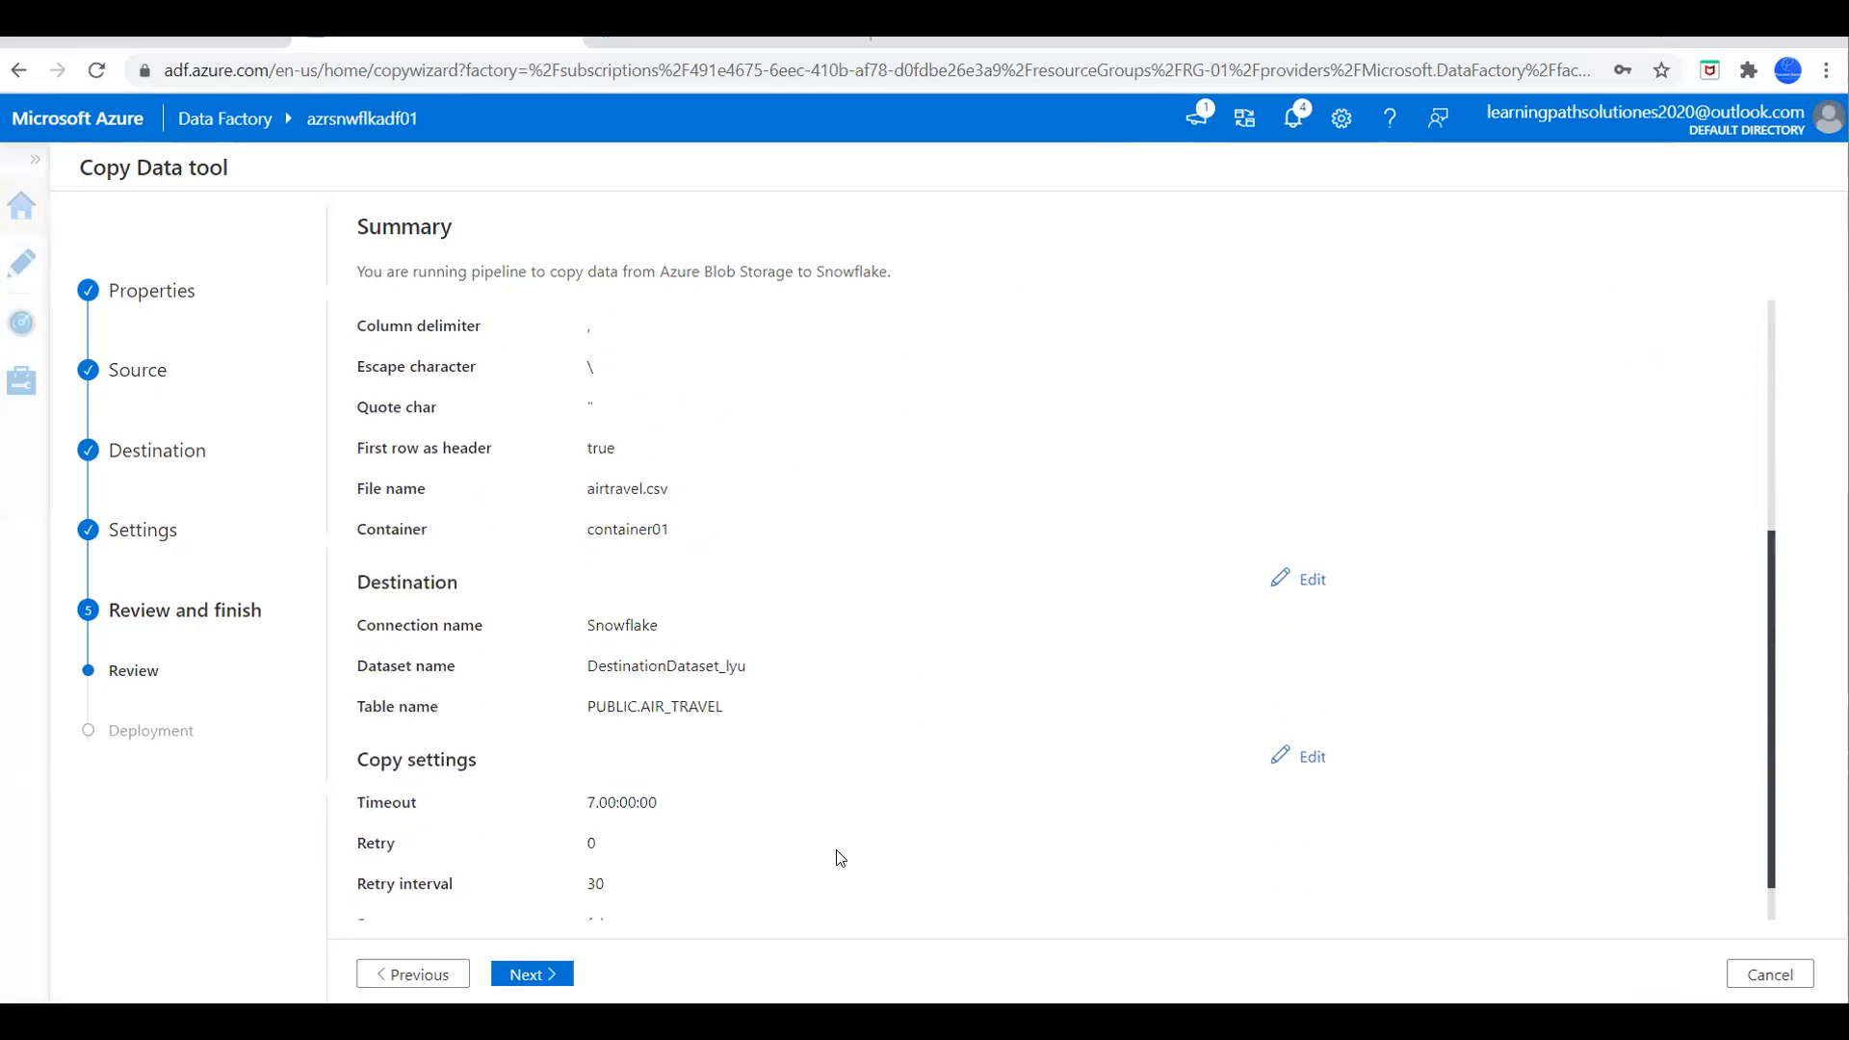
scroll(794, 848, up, 5)
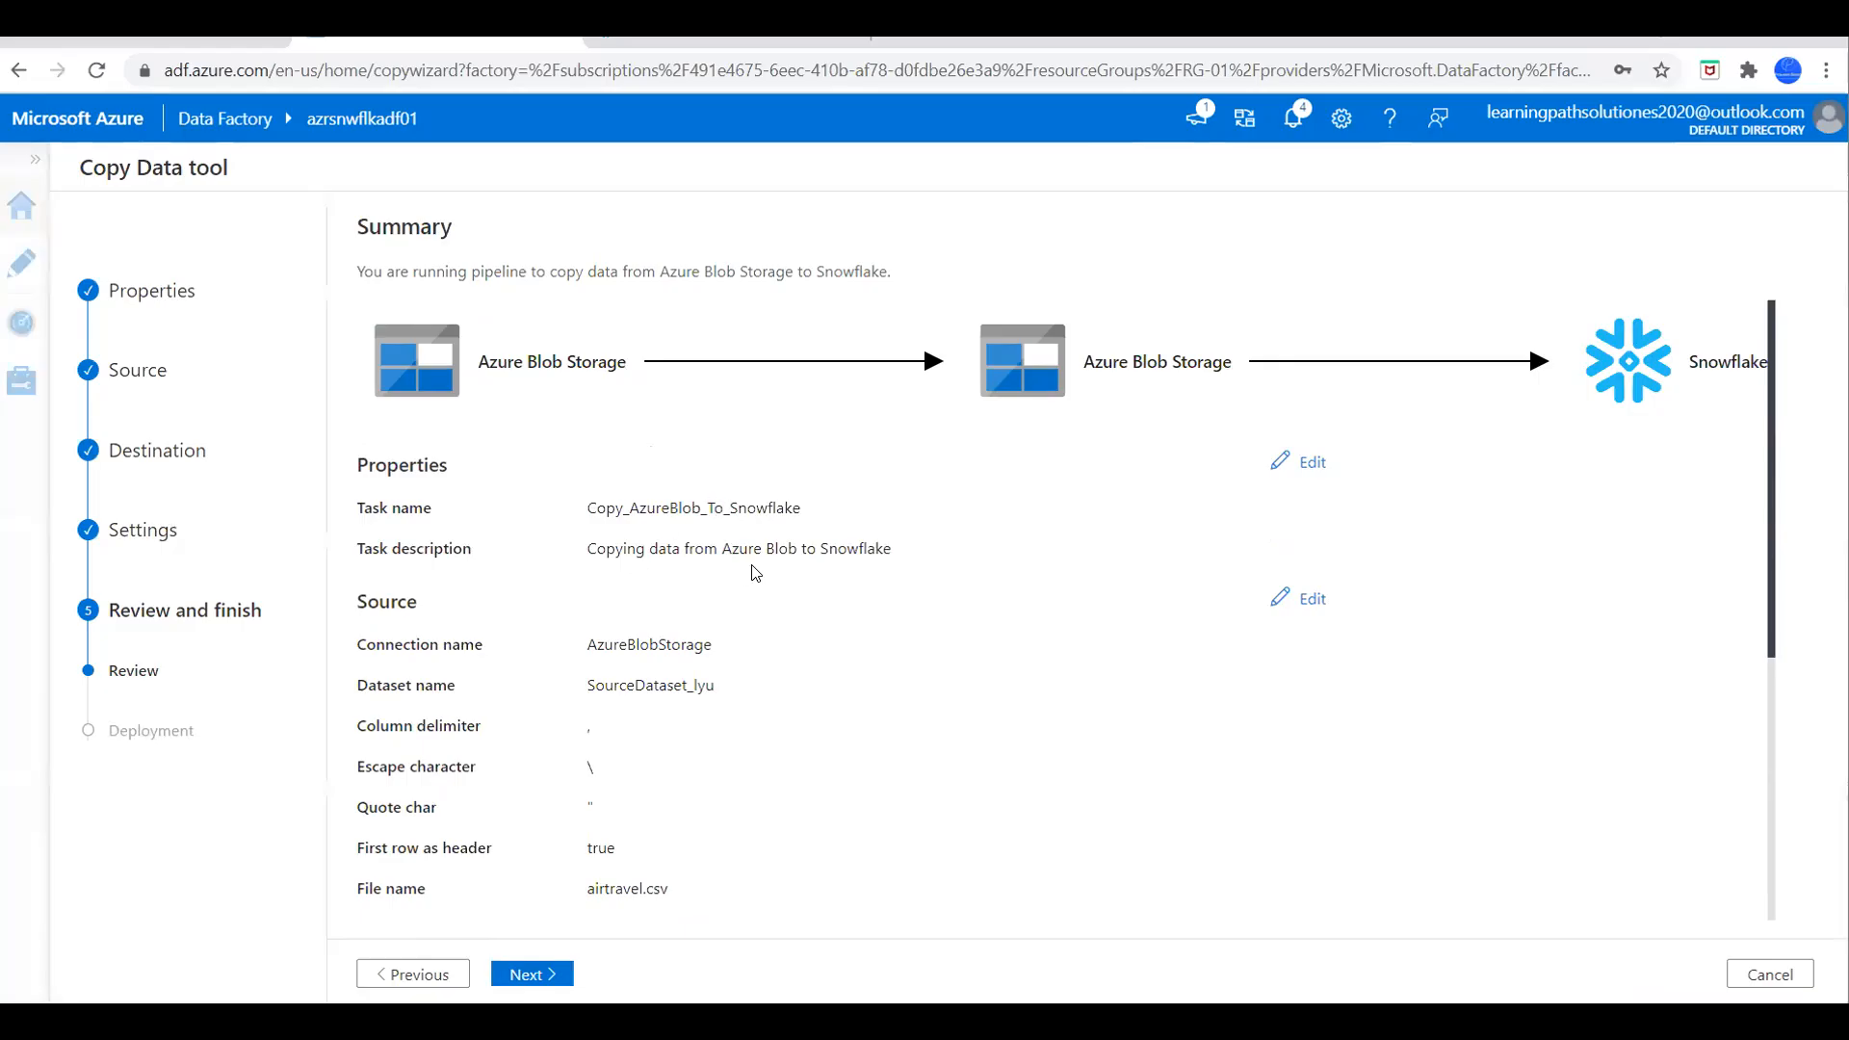
scroll(680, 677, down, 1)
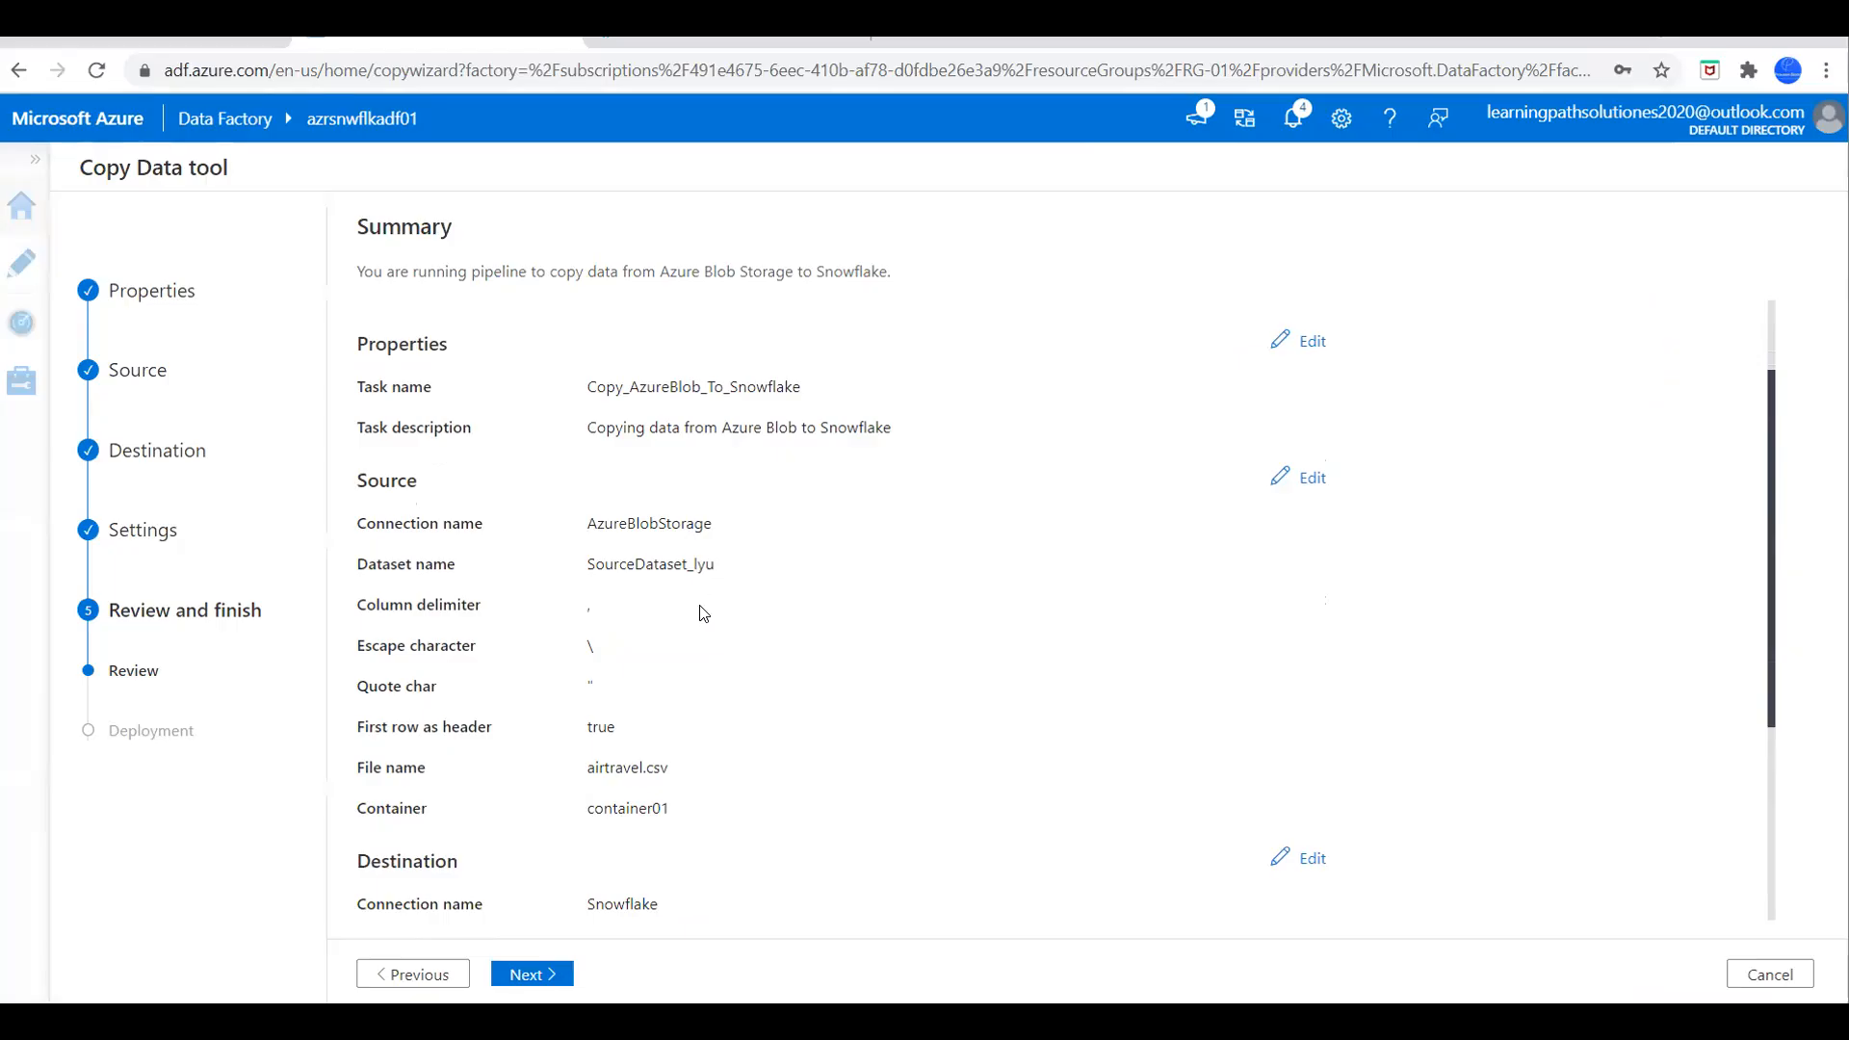
scroll(694, 674, down, 2)
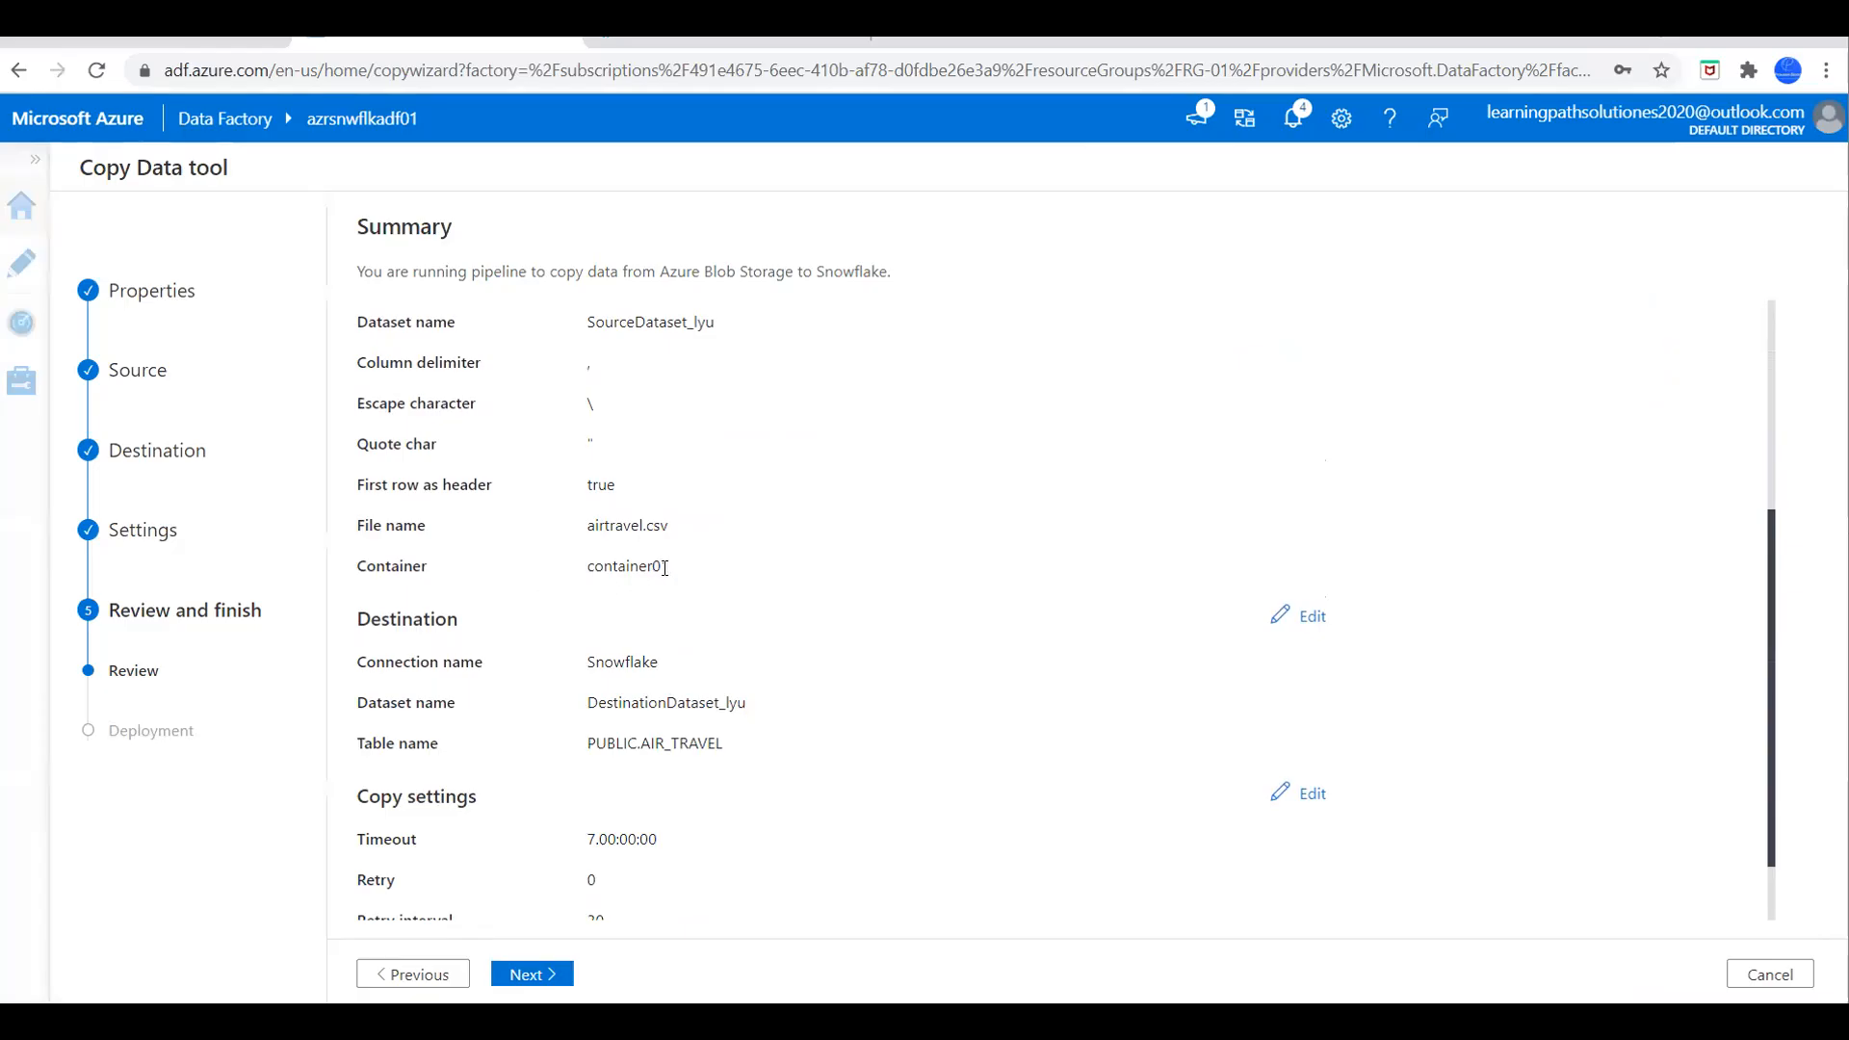
scroll(670, 599, down, 1)
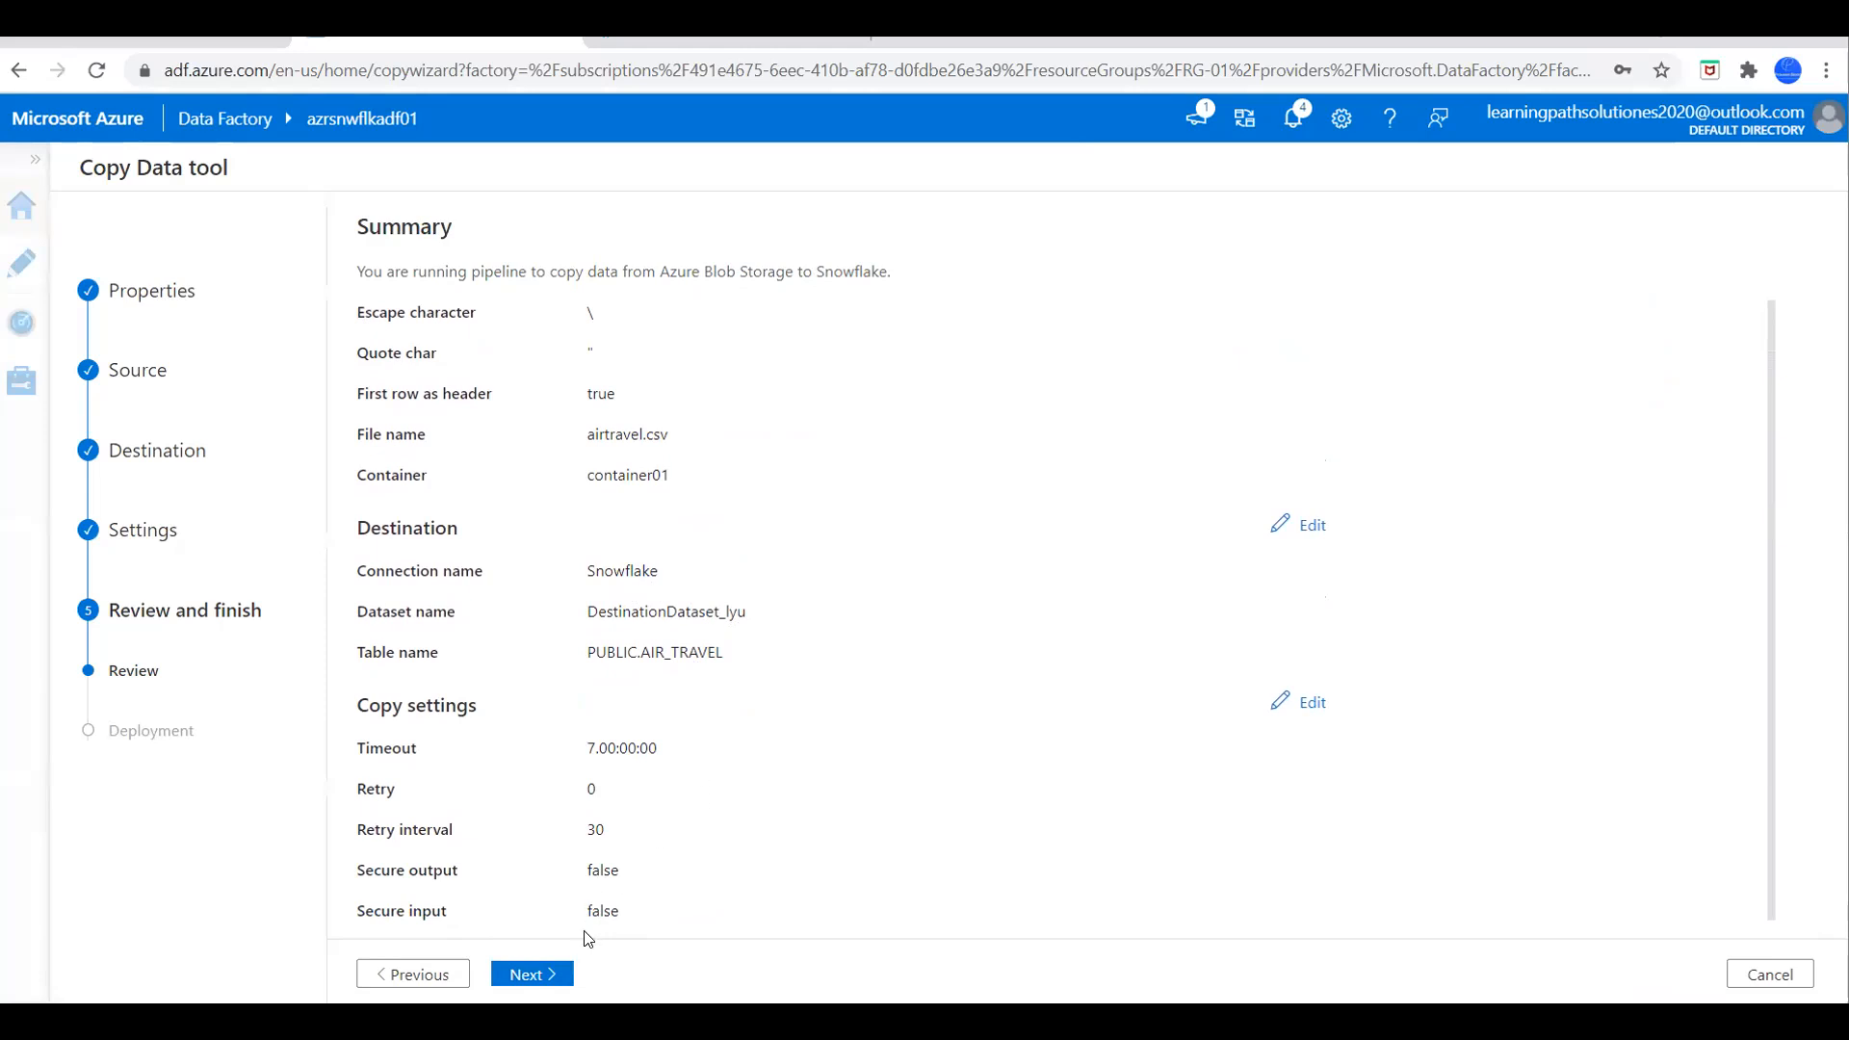
click(542, 975)
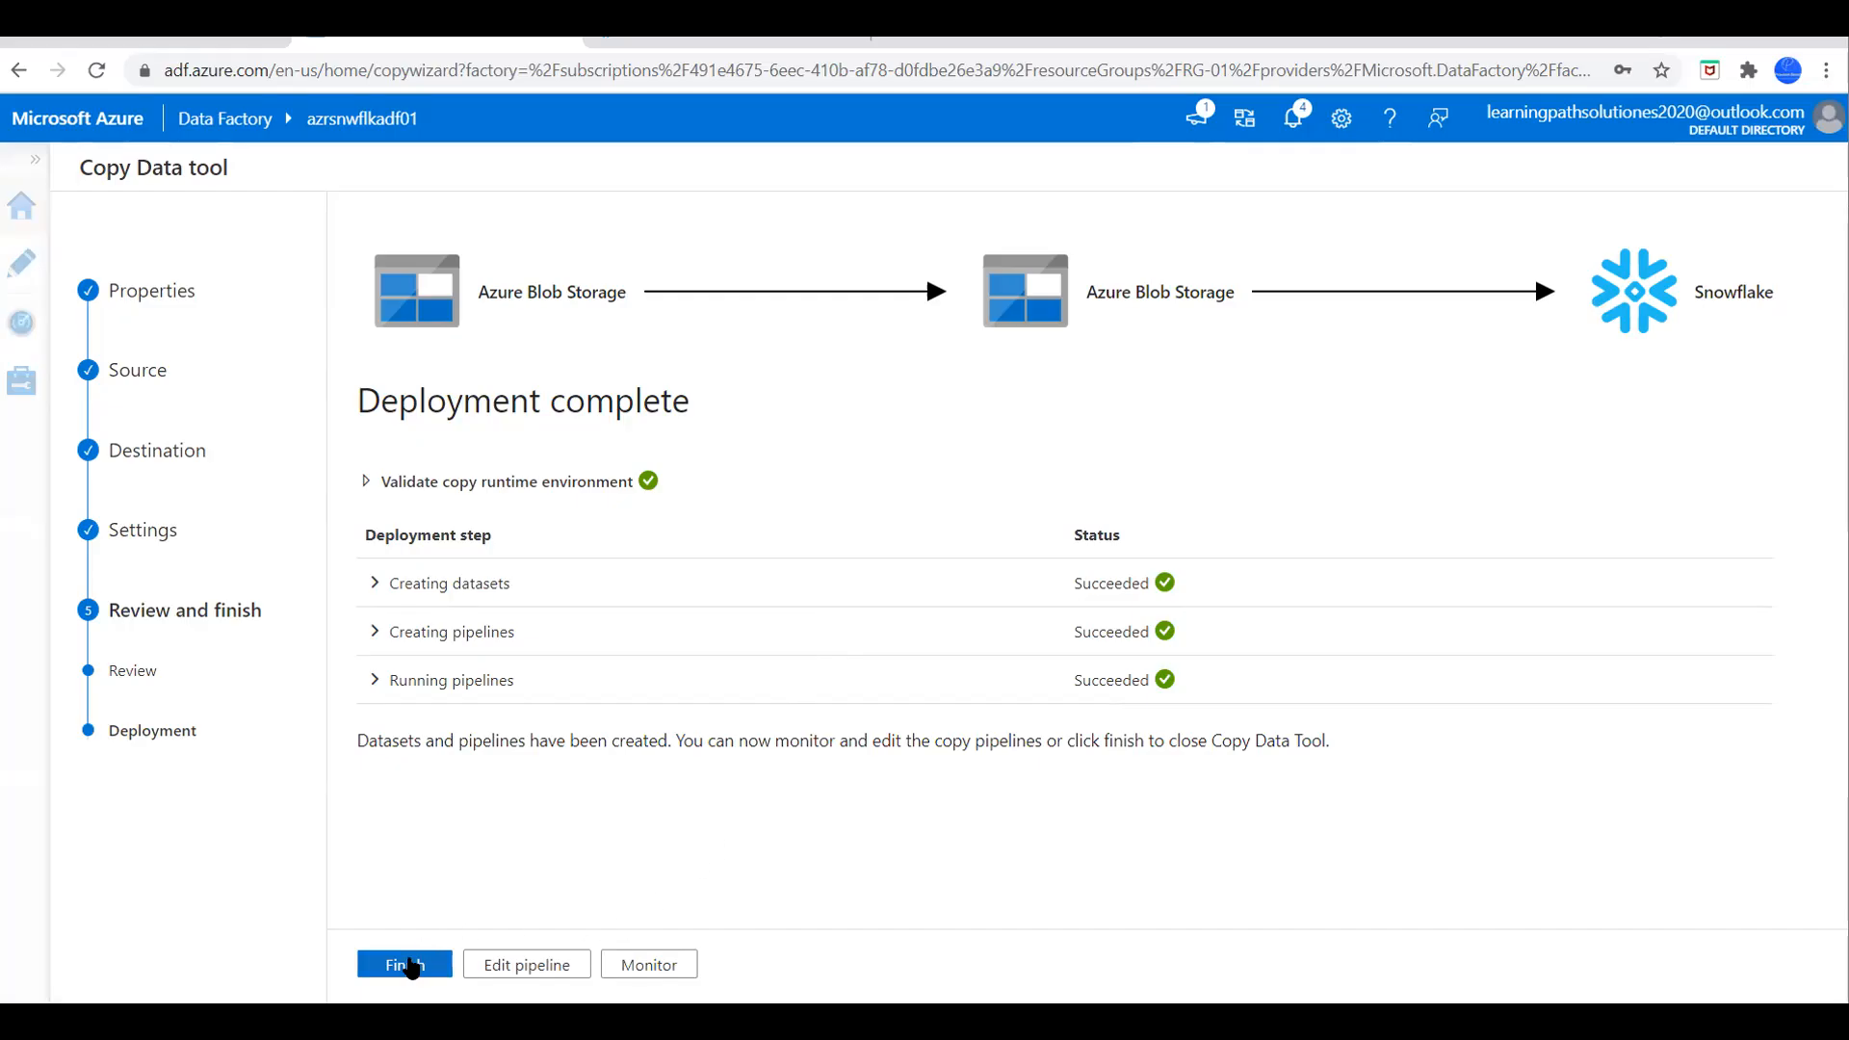
click(405, 965)
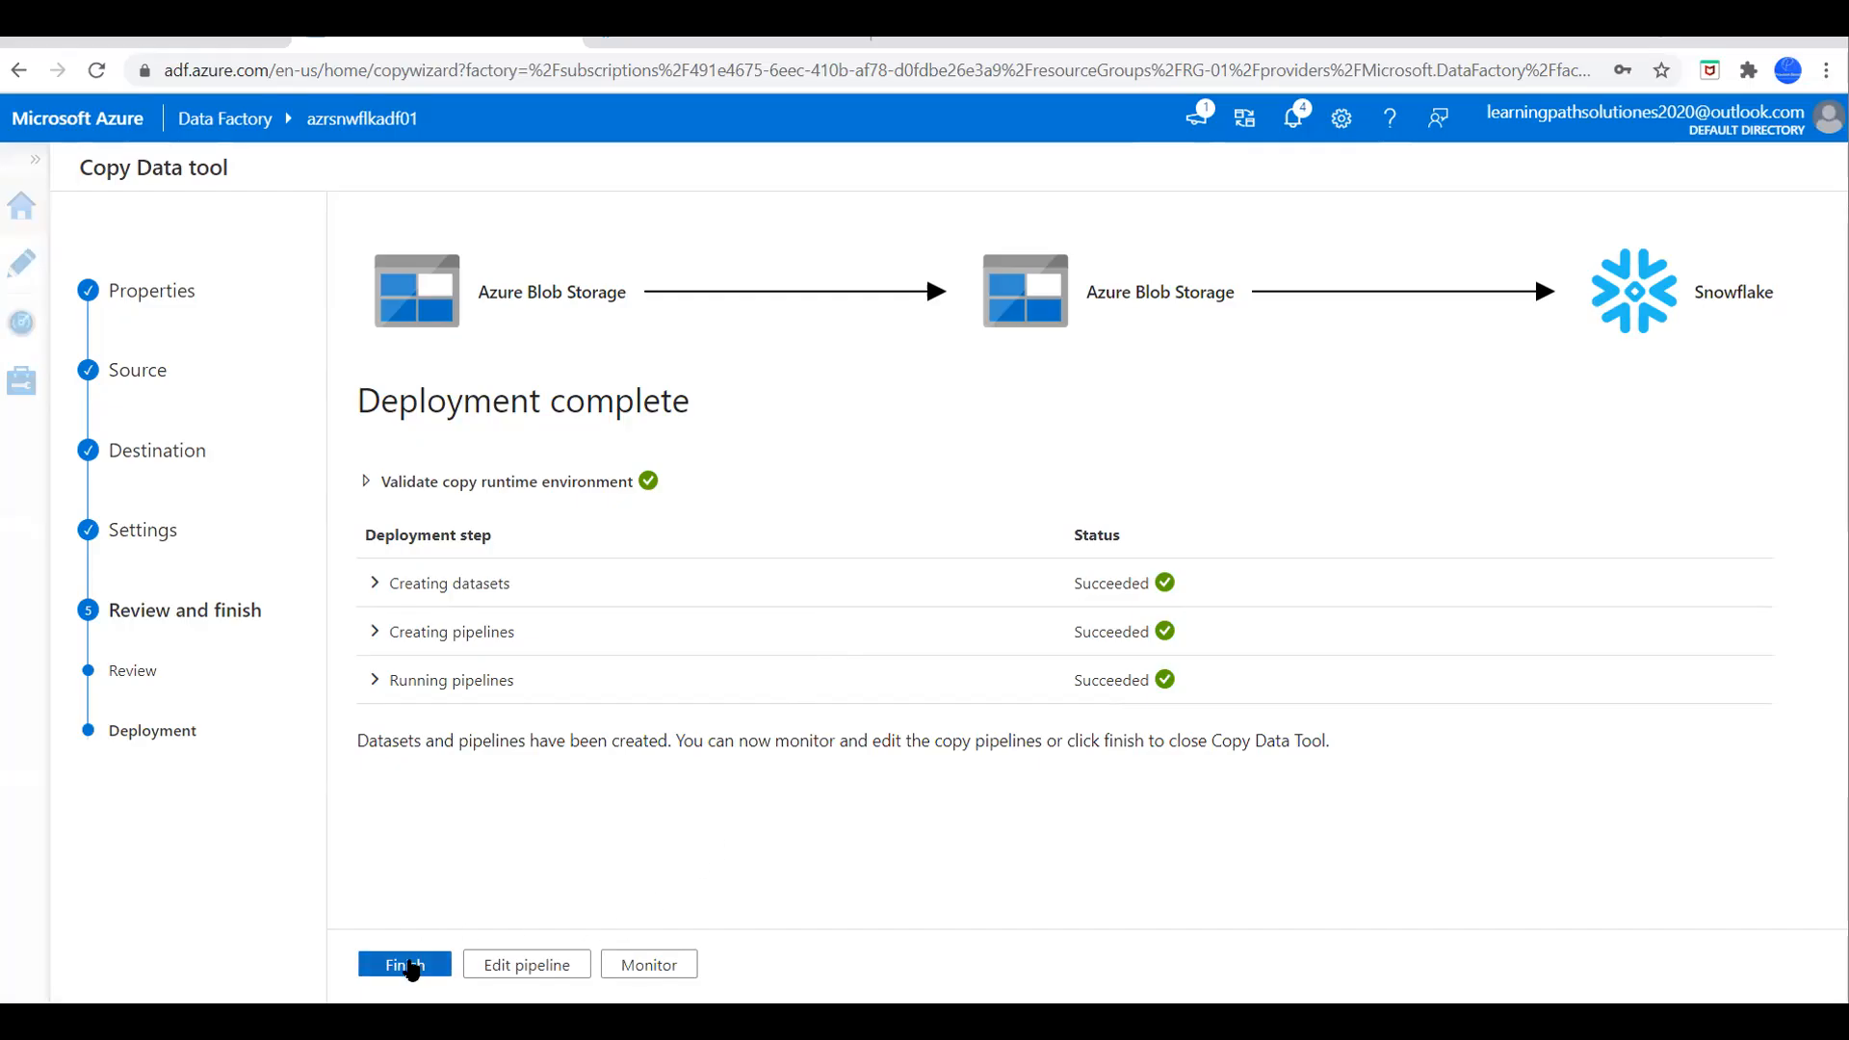